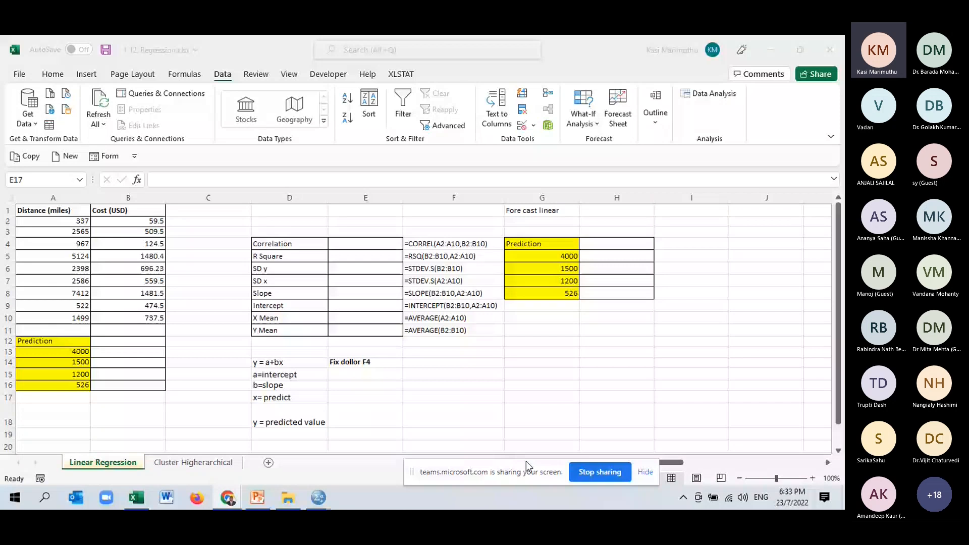
- Examine the Distance (miles) and Cost (USD) data in the Linear Regression sheet
{"action": "left_click", "coordinate": [105, 468]}
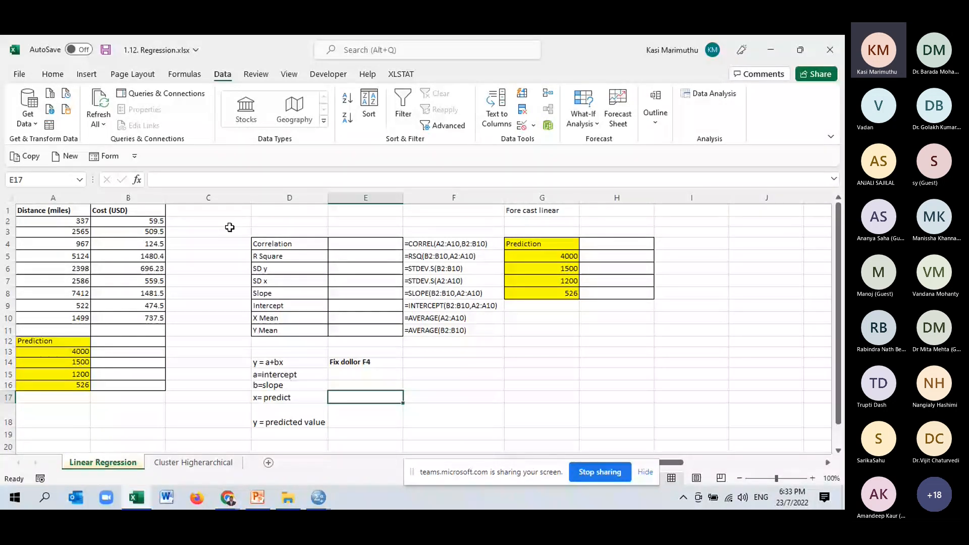
{"action": "left_click", "coordinate": [216, 220]}
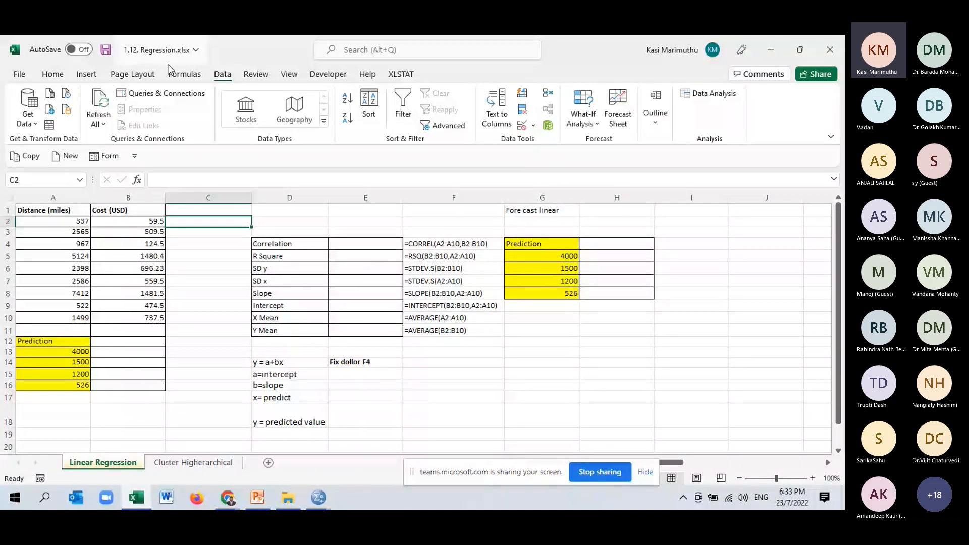
{"action": "left_click", "coordinate": [449, 376]}
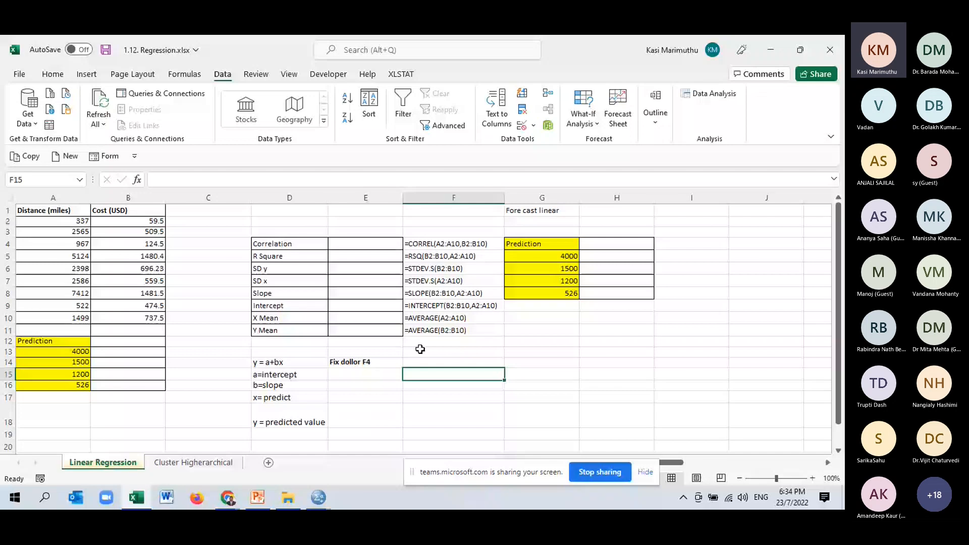
{"action": "left_click", "coordinate": [175, 416]}
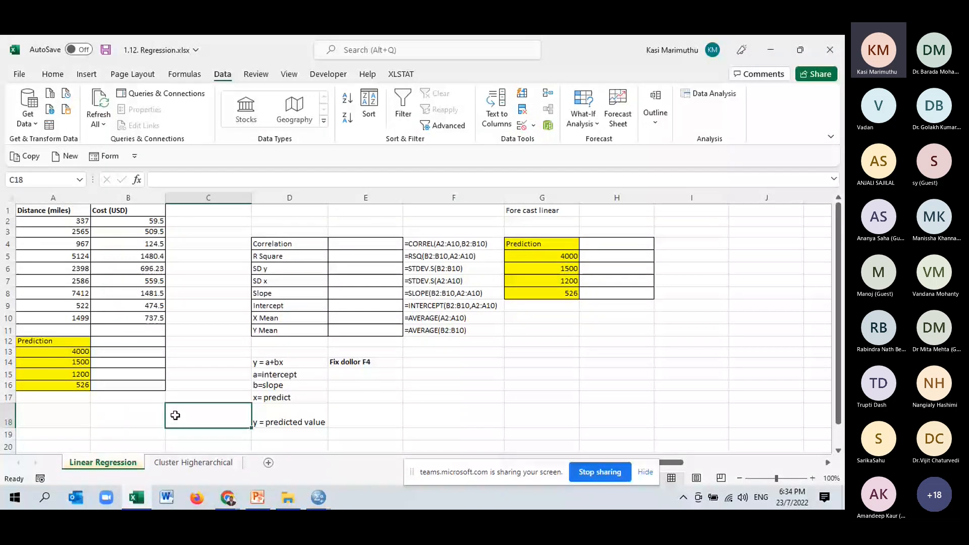
{"action": "left_click", "coordinate": [175, 375]}
{"action": "left_click_drag", "start_coordinate": [51, 210], "coordinate": [66, 331]}
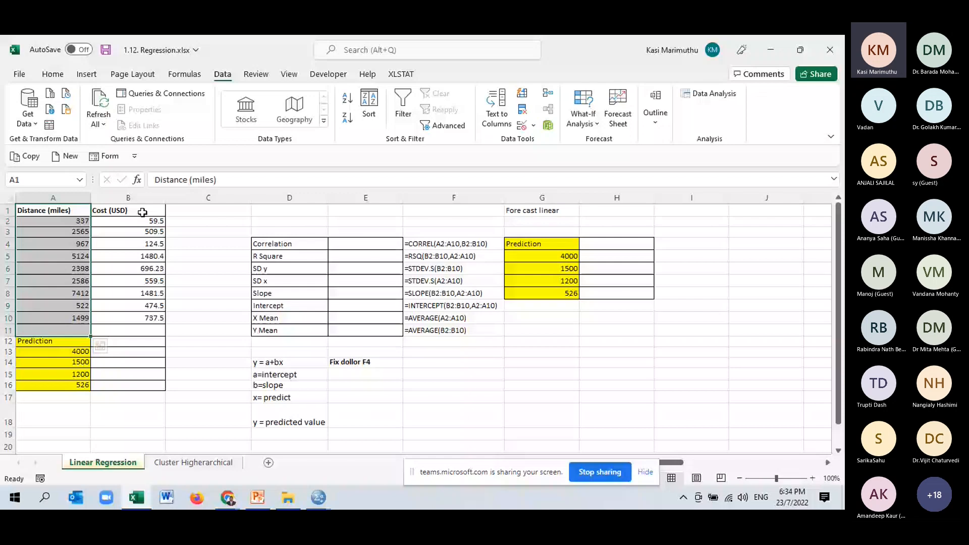
{"action": "left_click_drag", "start_coordinate": [143, 213], "coordinate": [160, 316]}
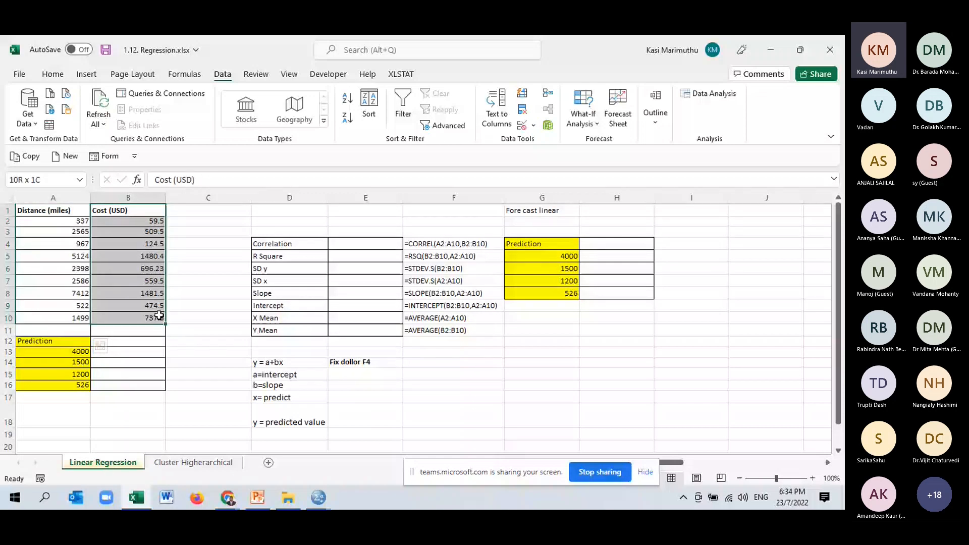
{"action": "left_click_drag", "start_coordinate": [65, 211], "coordinate": [71, 268]}
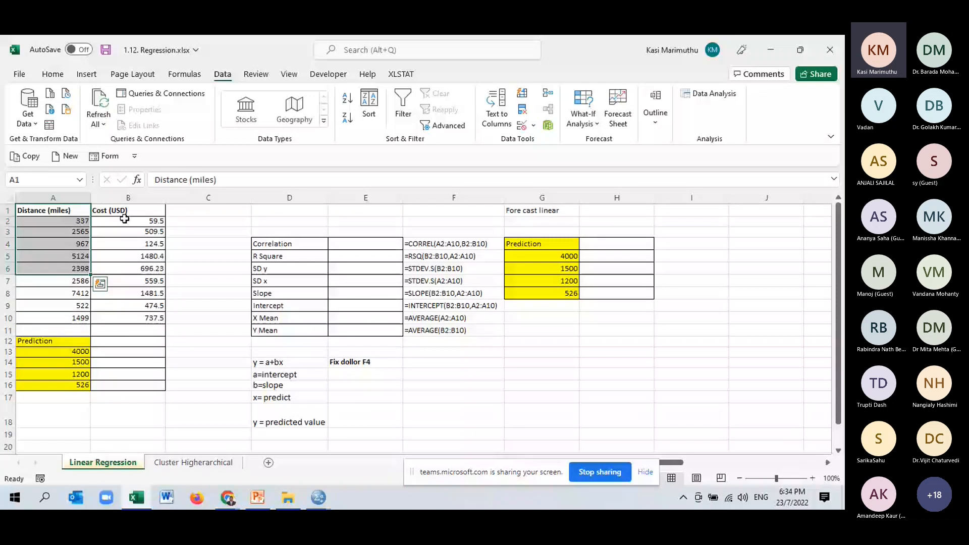
{"action": "left_click", "coordinate": [136, 210]}
{"action": "left_click_drag", "start_coordinate": [137, 209], "coordinate": [157, 317]}
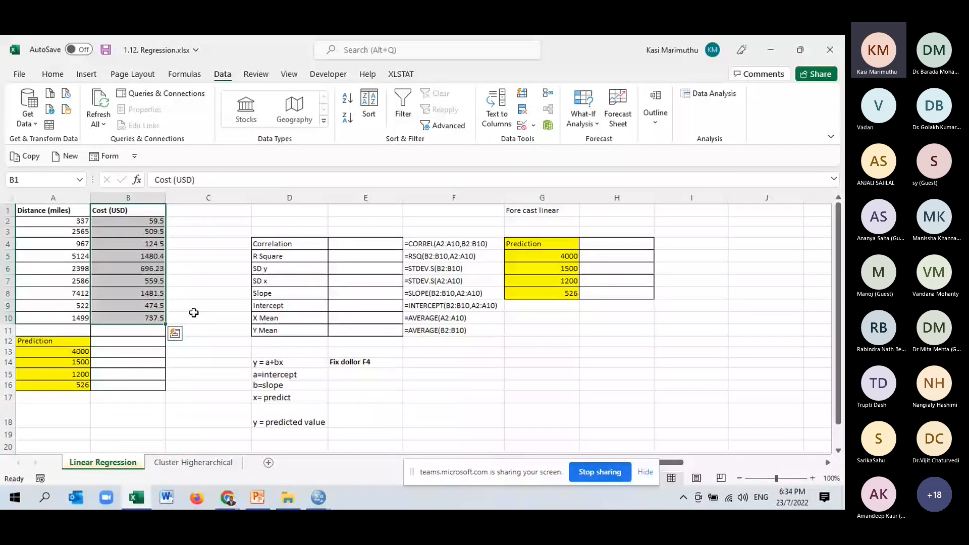
{"action": "left_click", "coordinate": [207, 298]}
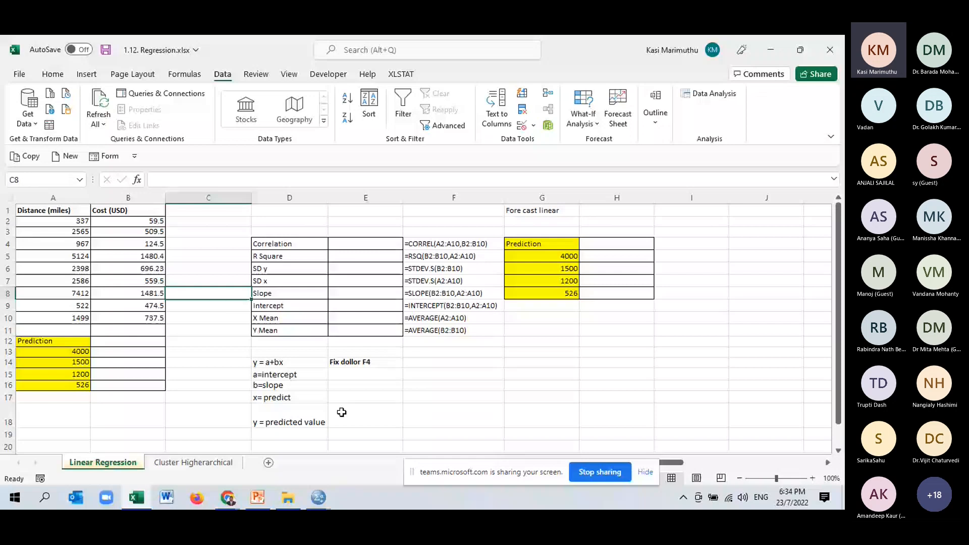
- Highlight the Slope and Intercept labels in cells D8 and D9 with a yellow fill
{"action": "left_click", "coordinate": [285, 294]}
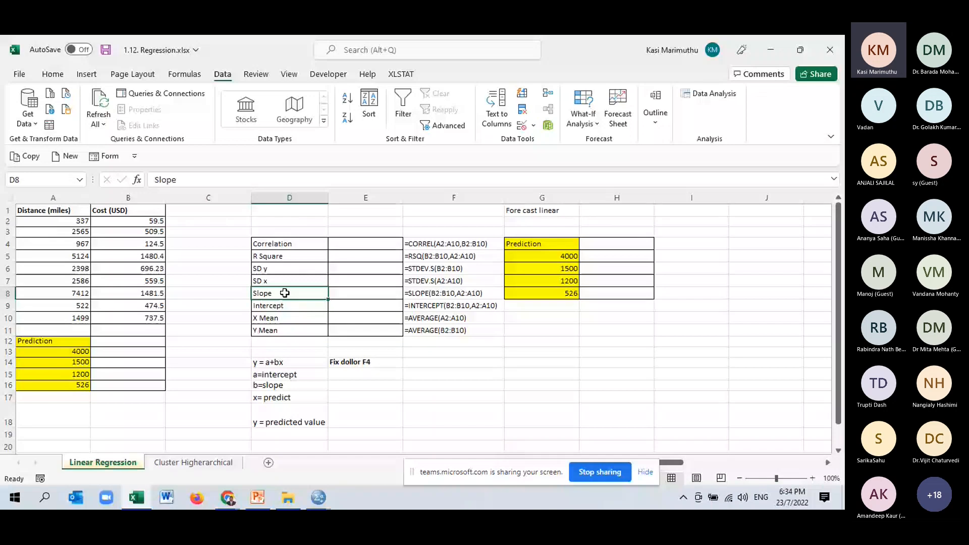
{"action": "left_click", "coordinate": [53, 74]}
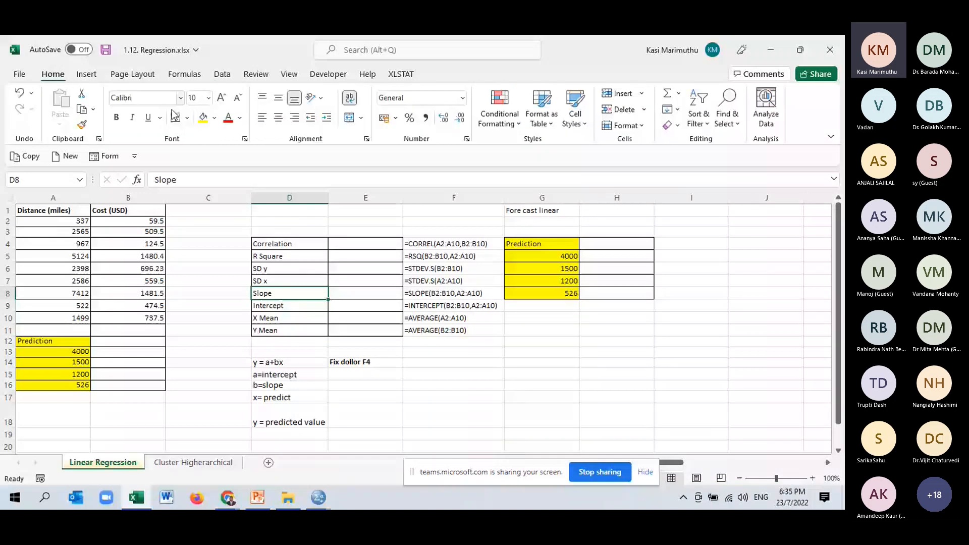
{"action": "left_click", "coordinate": [203, 117]}
{"action": "key", "text": "Down"}
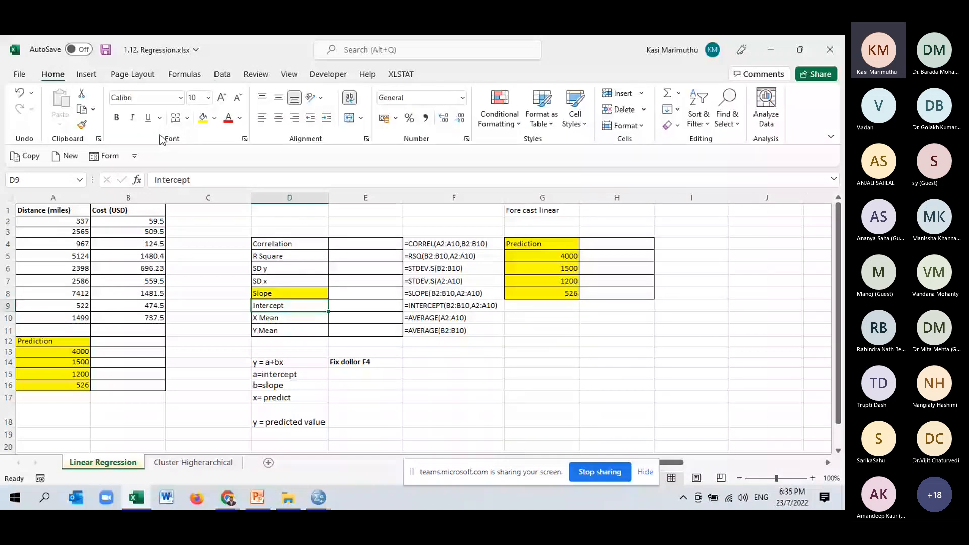
{"action": "left_click", "coordinate": [203, 117]}
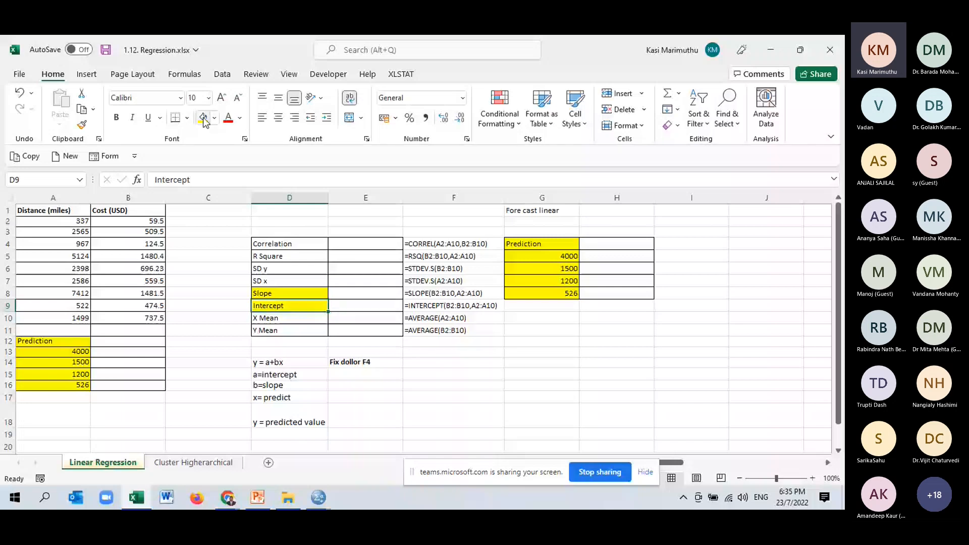
- Enter the note "Data analysis" in cell F16, beside the regression equation legend
{"action": "double_click", "coordinate": [428, 417]}
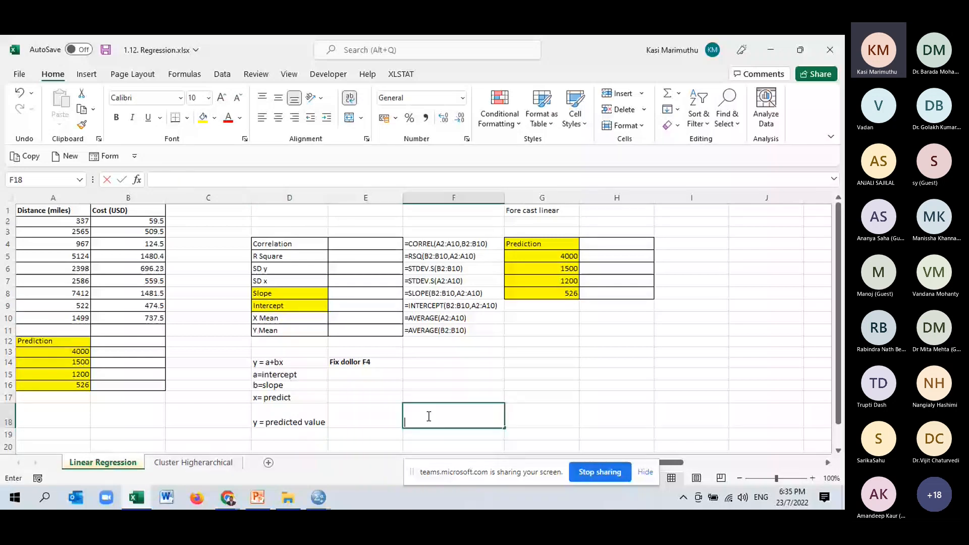
{"action": "left_click", "coordinate": [428, 386]}
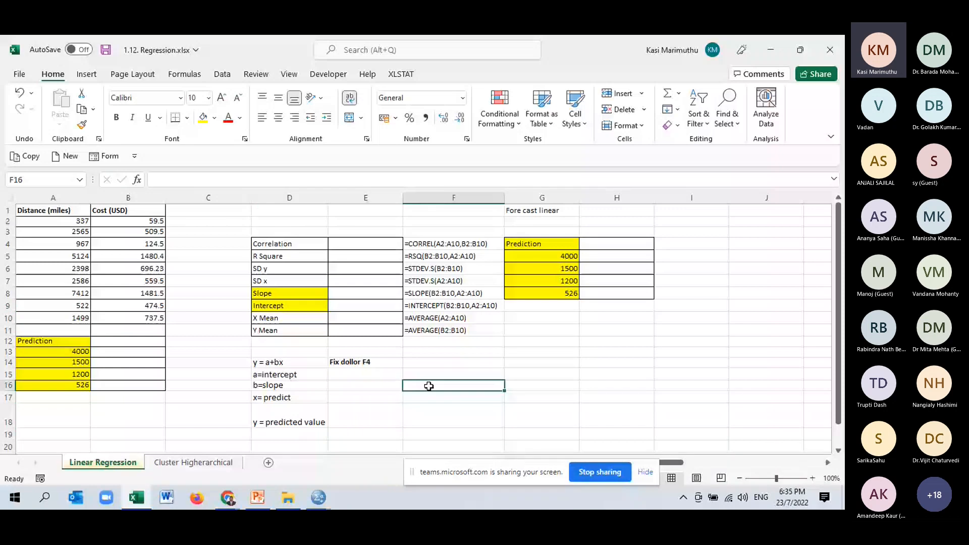
{"action": "type", "text": "Data a"}
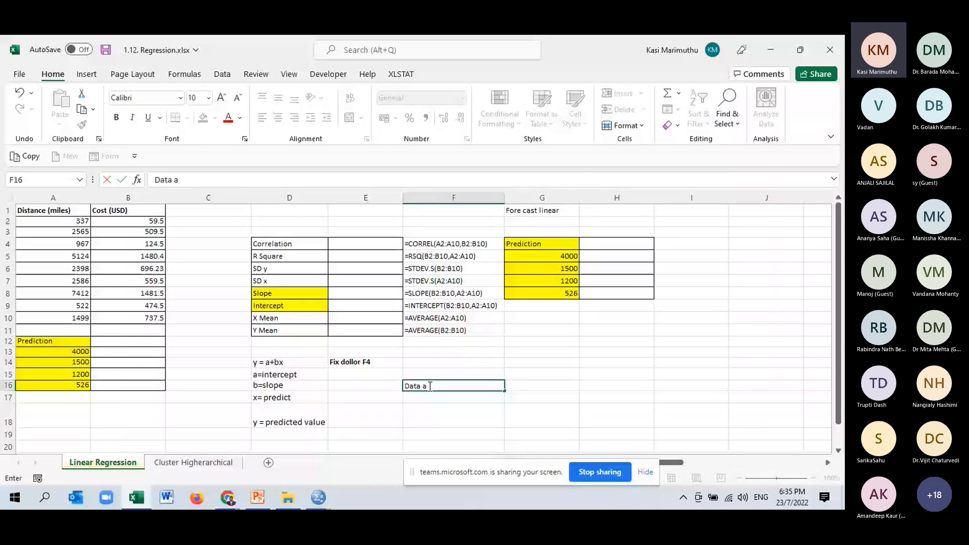
{"action": "type", "text": "na"}
{"action": "left_click", "coordinate": [222, 73]}
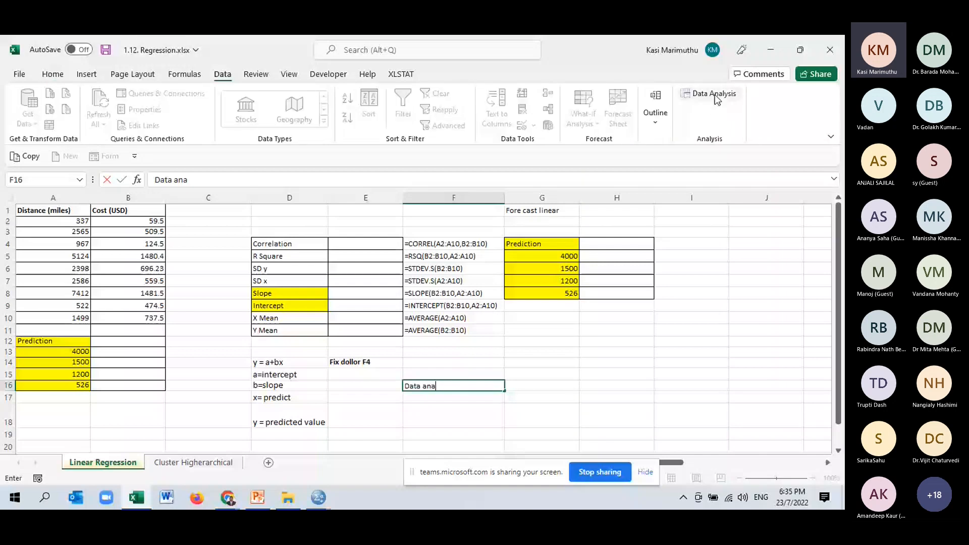
{"action": "type", "text": "lysi"}
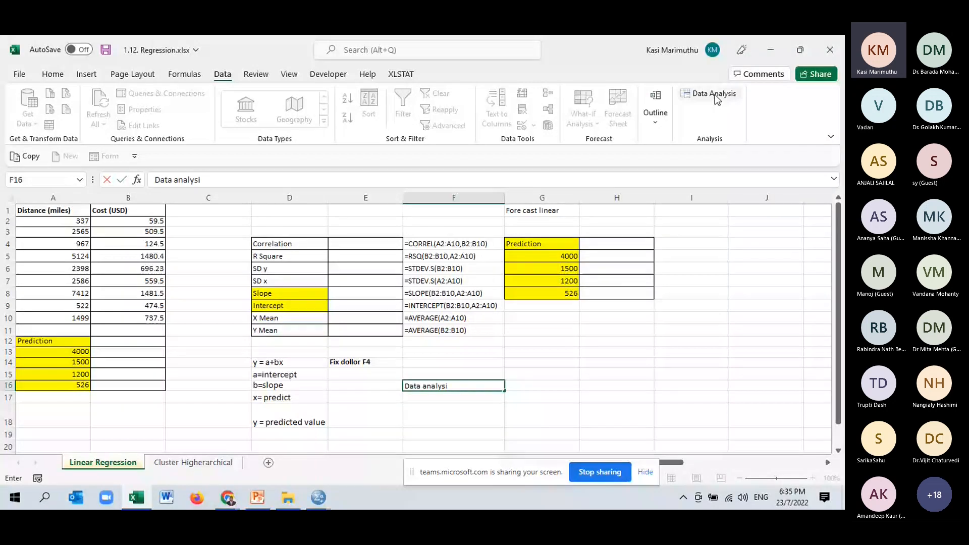
{"action": "type", "text": "s"}
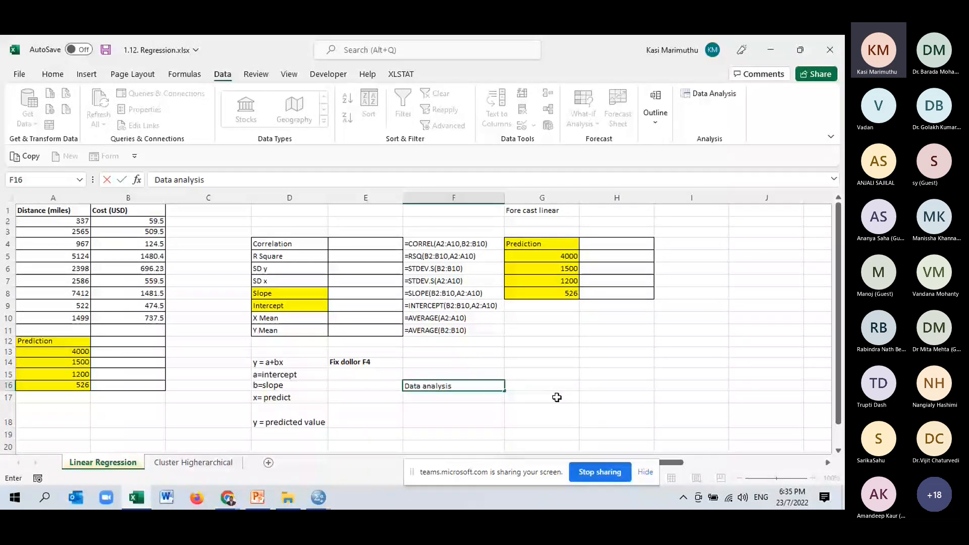
{"action": "key", "text": "Return"}
{"action": "key", "text": "Return"}
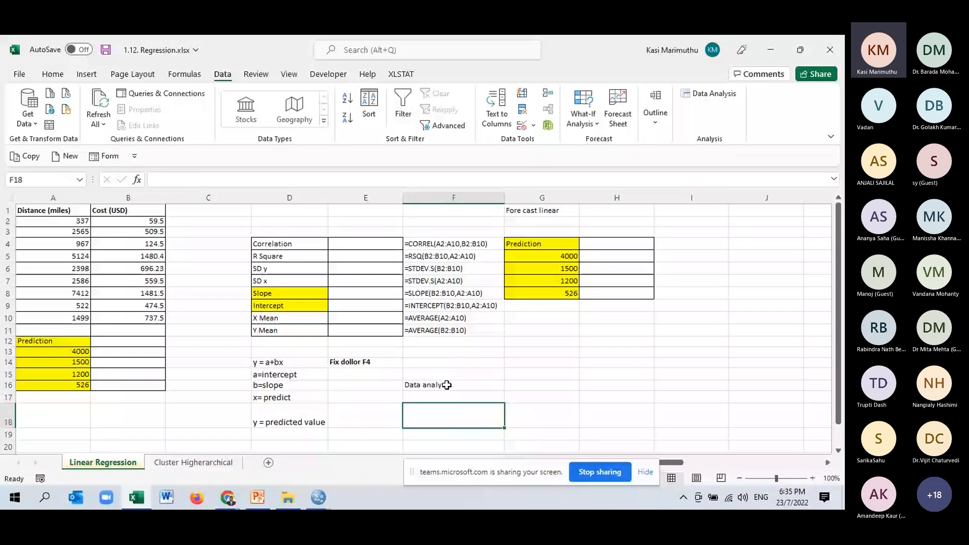
- Enter the note "Forecast" in cell F17, directly below the "Data analysis" note
{"action": "left_click", "coordinate": [435, 398]}
{"action": "type", "text": "F"}
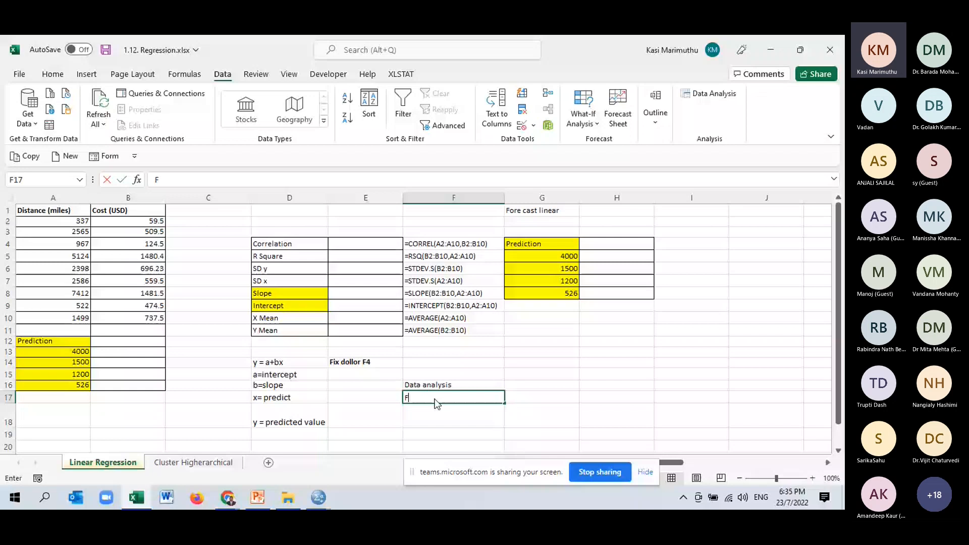
{"action": "type", "text": "orecast"}
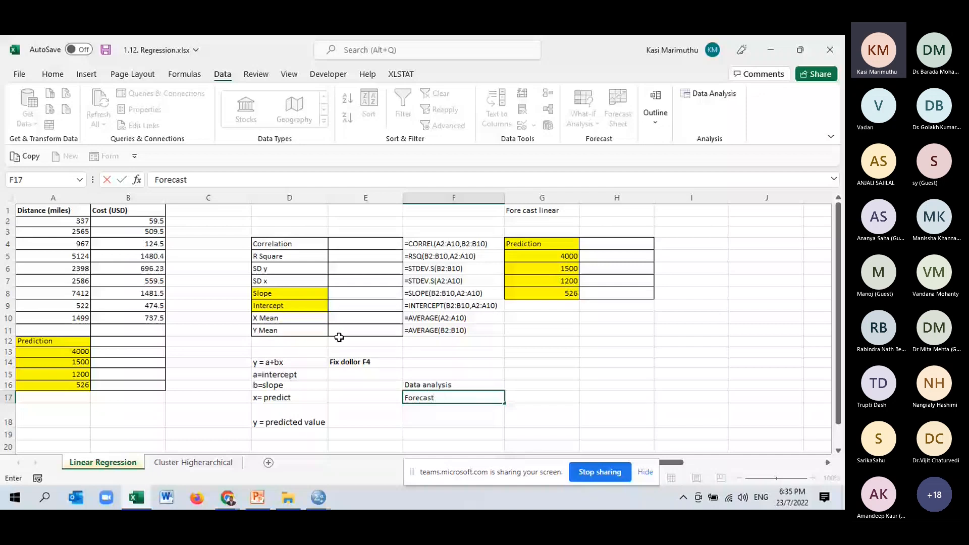
{"action": "left_click", "coordinate": [545, 372]}
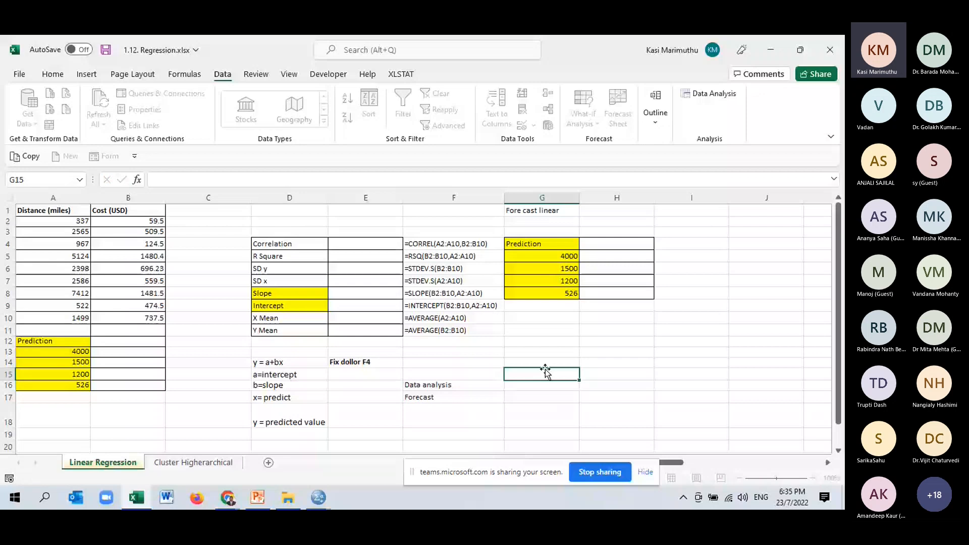
- Highlight the R Square label in cell D5 with an orange fill
{"action": "left_click", "coordinate": [66, 218]}
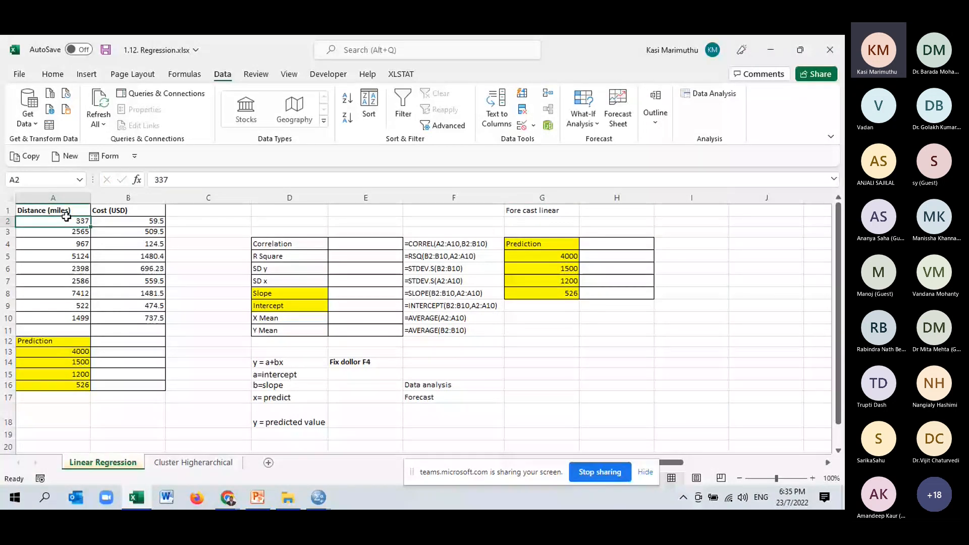
{"action": "left_click_drag", "start_coordinate": [66, 218], "coordinate": [141, 318]}
{"action": "left_click", "coordinate": [299, 258]}
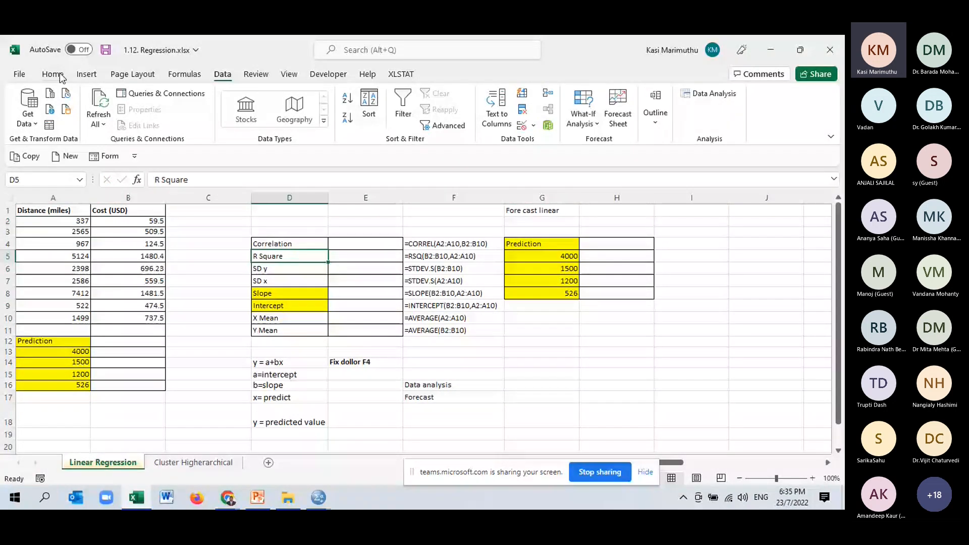
{"action": "left_click", "coordinate": [61, 76]}
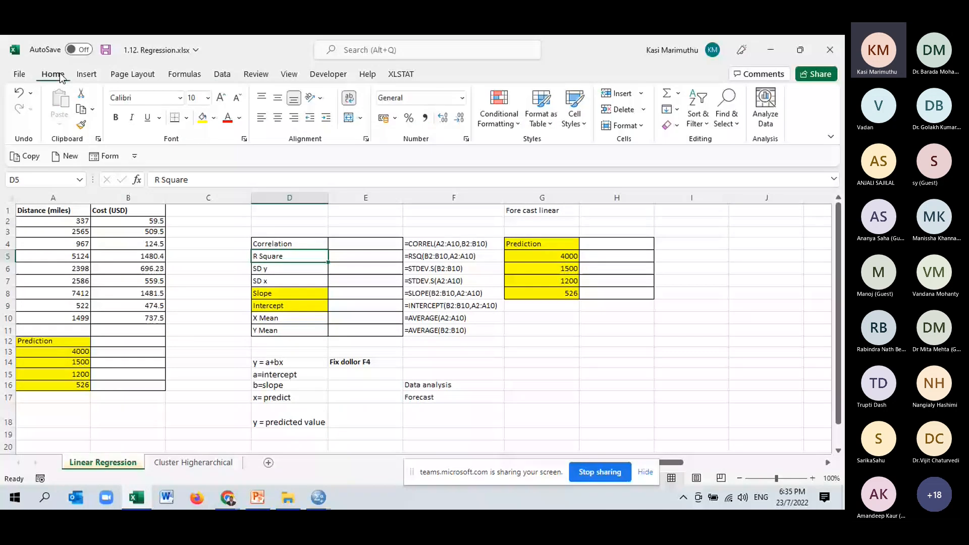
{"action": "left_click", "coordinate": [216, 119]}
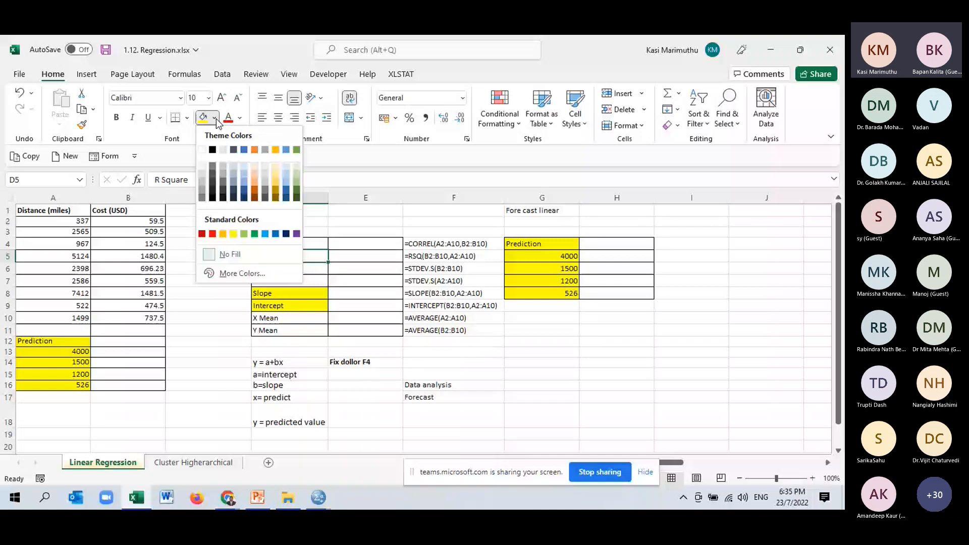
{"action": "left_click", "coordinate": [254, 150]}
{"action": "left_click", "coordinate": [514, 355]}
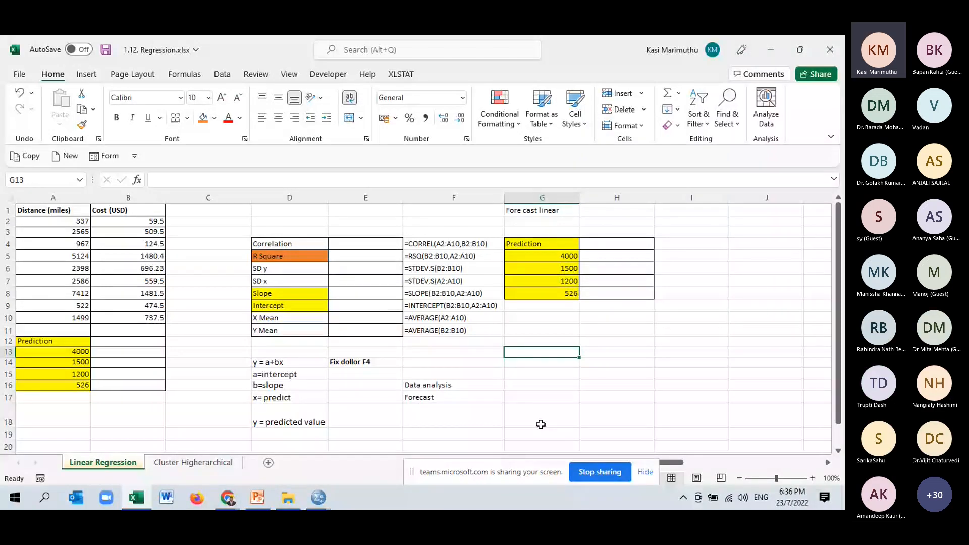
- Reduce the height of row 18, which holds the "y = predicted value" note
{"action": "left_click", "coordinate": [544, 408]}
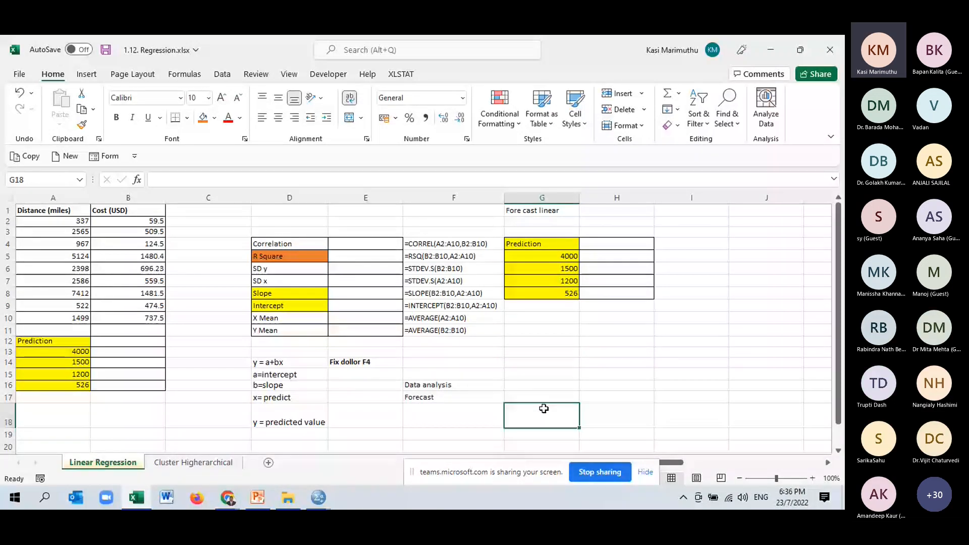
{"action": "left_click_drag", "start_coordinate": [11, 428], "coordinate": [13, 416]}
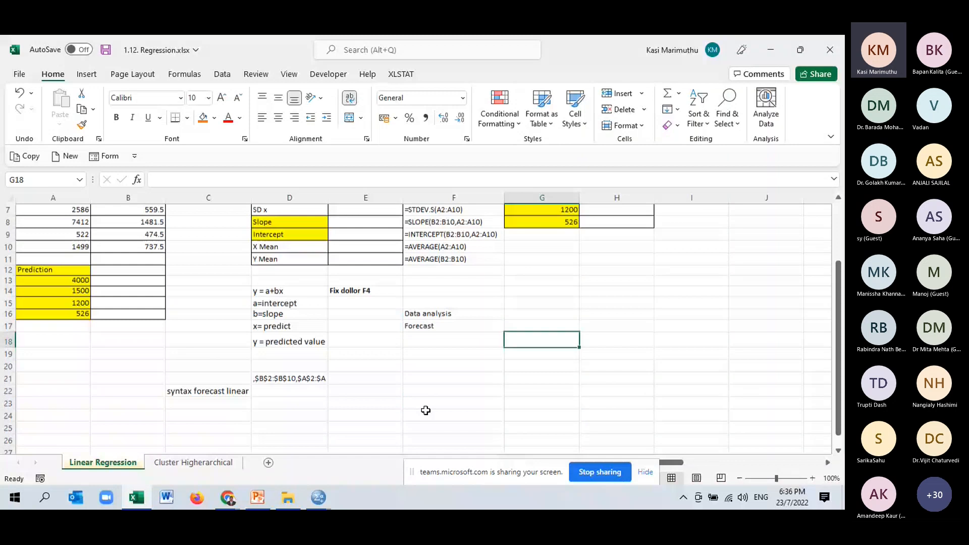
{"action": "scroll", "coordinate": [426, 410], "scroll_direction": "up", "scroll_amount": 2}
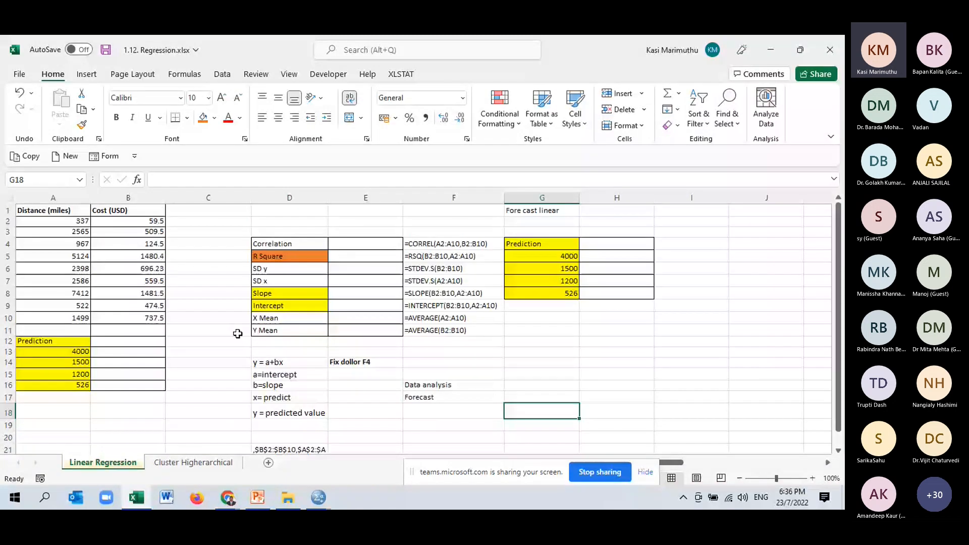
- Select the Distance (miles) header and its values in A1:A10 to review the predictor data
{"action": "left_click", "coordinate": [63, 212]}
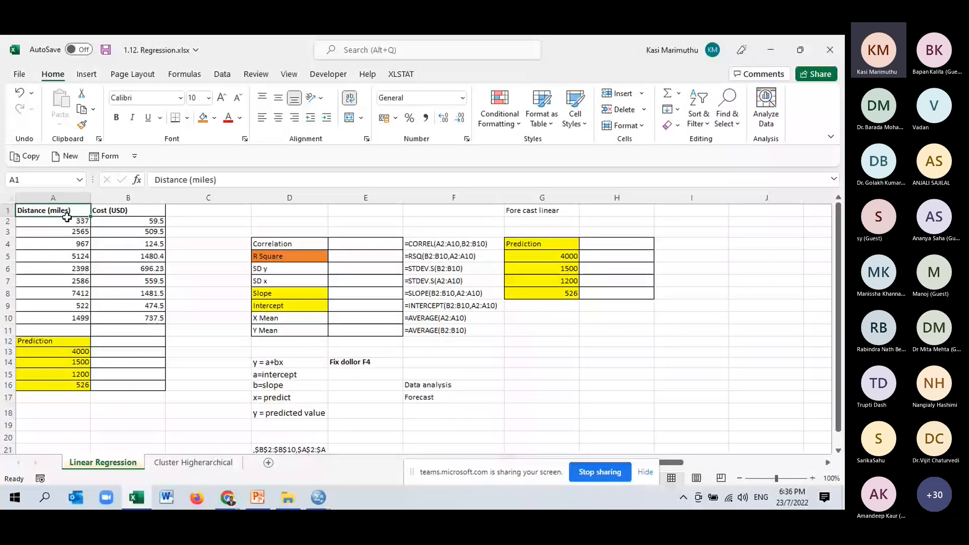
{"action": "left_click_drag", "start_coordinate": [66, 218], "coordinate": [73, 321]}
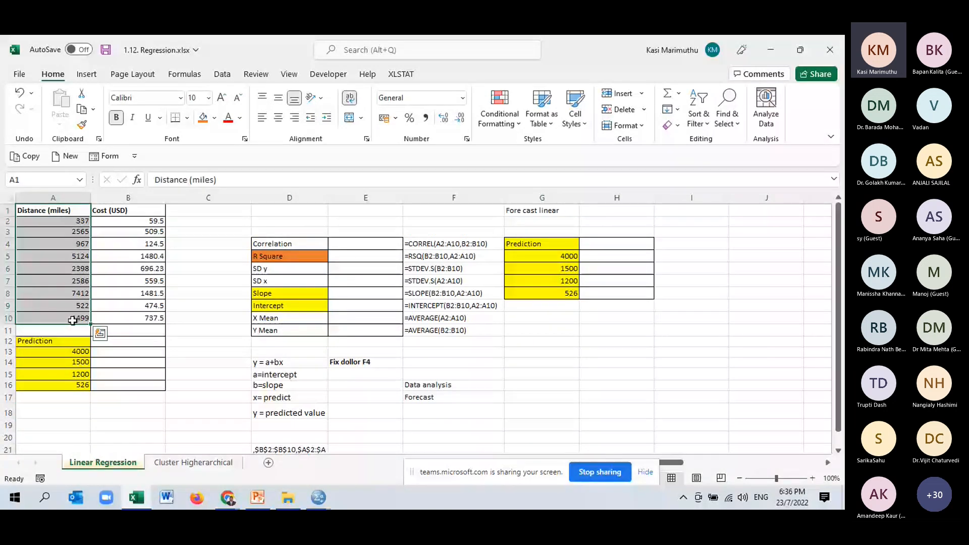
{"action": "left_click", "coordinate": [41, 212]}
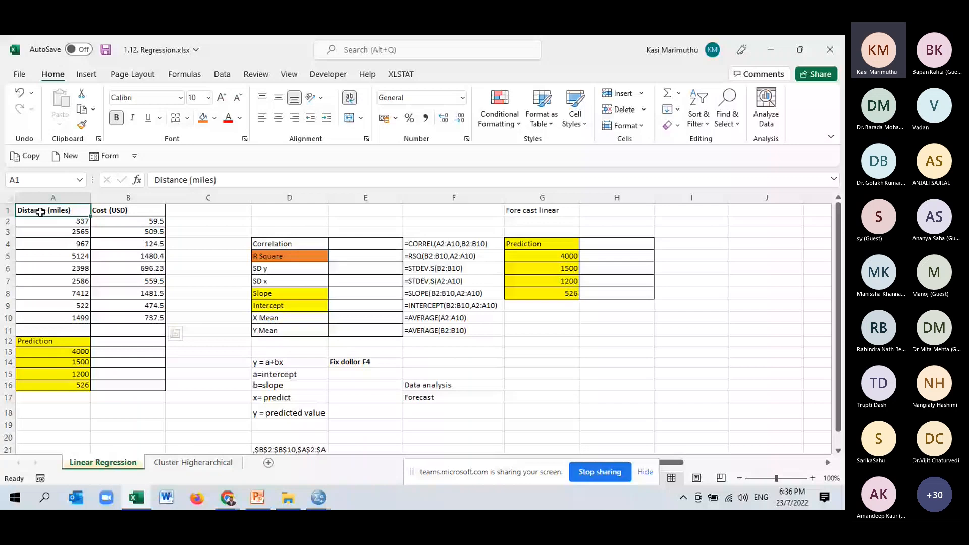
{"action": "left_click_drag", "start_coordinate": [40, 212], "coordinate": [83, 318]}
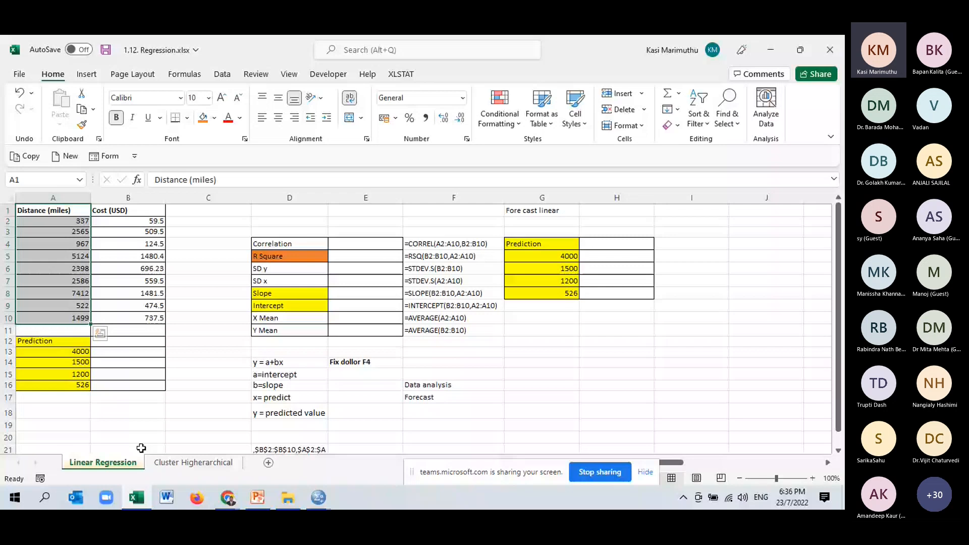
- Review the prediction cells in A13:B16, the Cost (USD) values in B2:B10 and the statistics table in D4:E11
{"action": "left_click", "coordinate": [128, 352]}
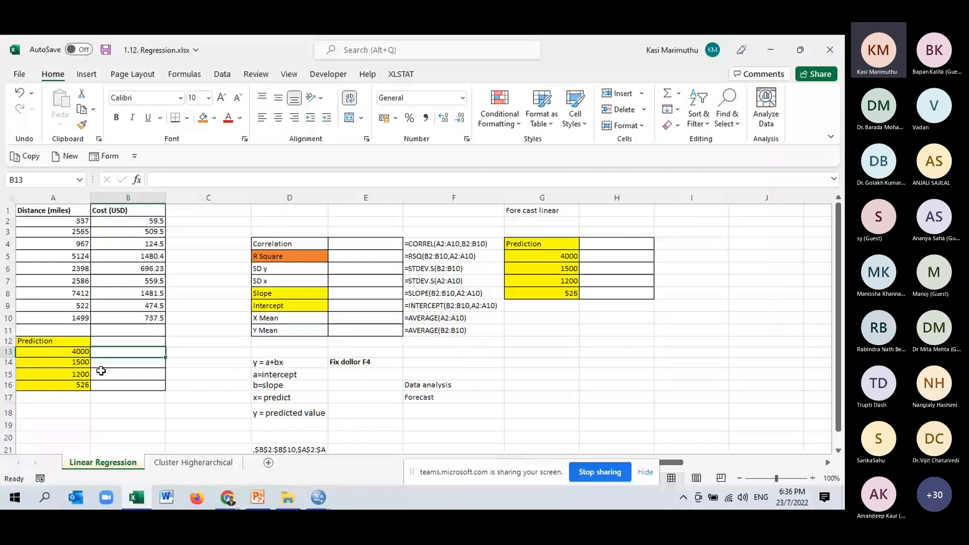
{"action": "left_click", "coordinate": [115, 364]}
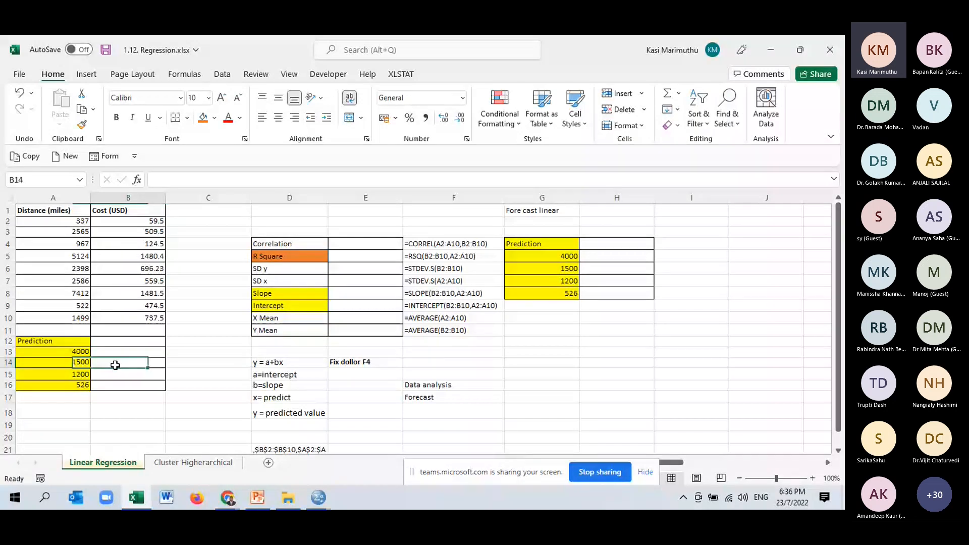
{"action": "left_click", "coordinate": [79, 386]}
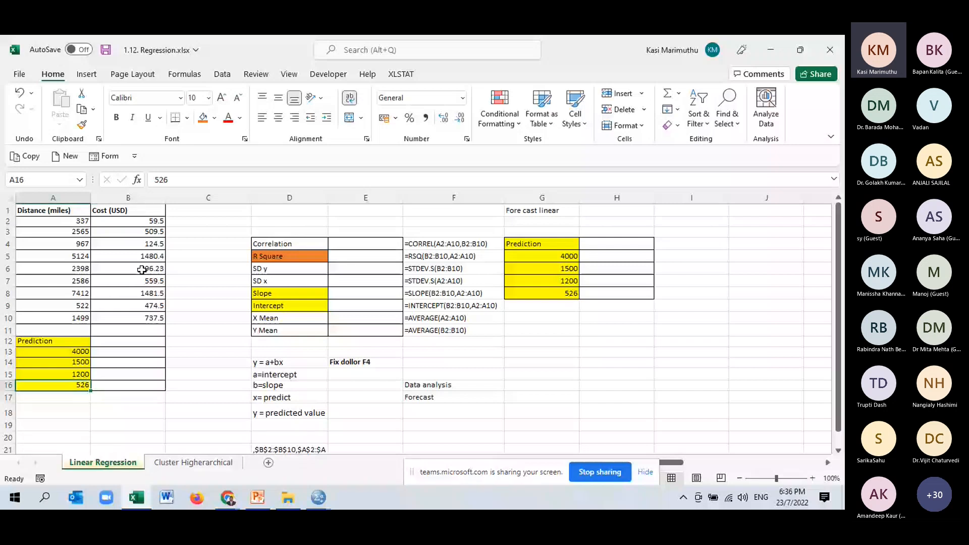
{"action": "left_click_drag", "start_coordinate": [152, 221], "coordinate": [152, 318]}
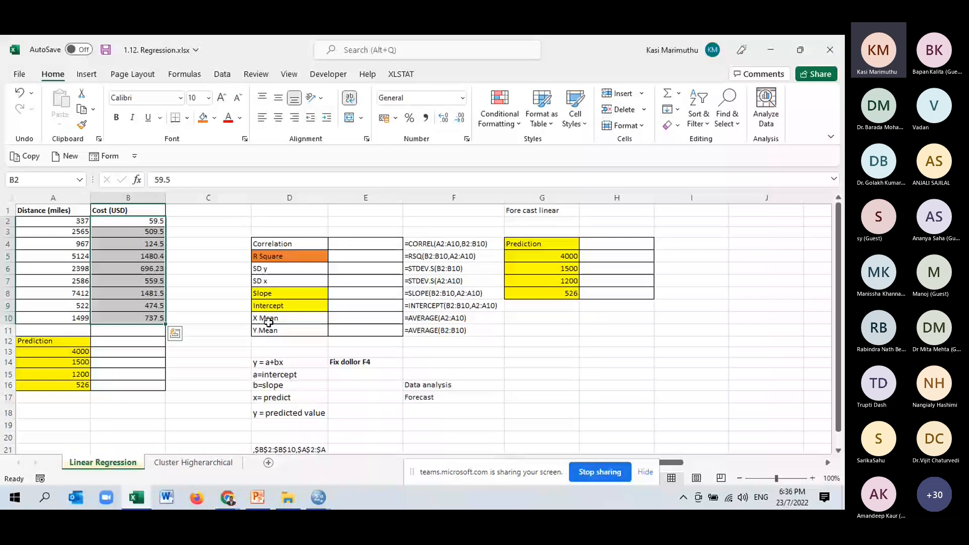
{"action": "left_click_drag", "start_coordinate": [365, 244], "coordinate": [365, 331]}
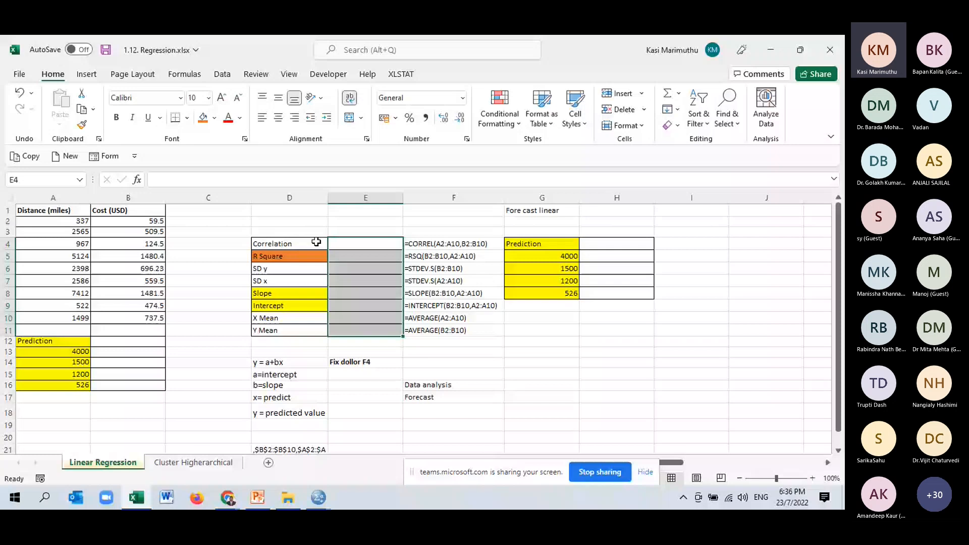
{"action": "left_click_drag", "start_coordinate": [316, 242], "coordinate": [307, 327]}
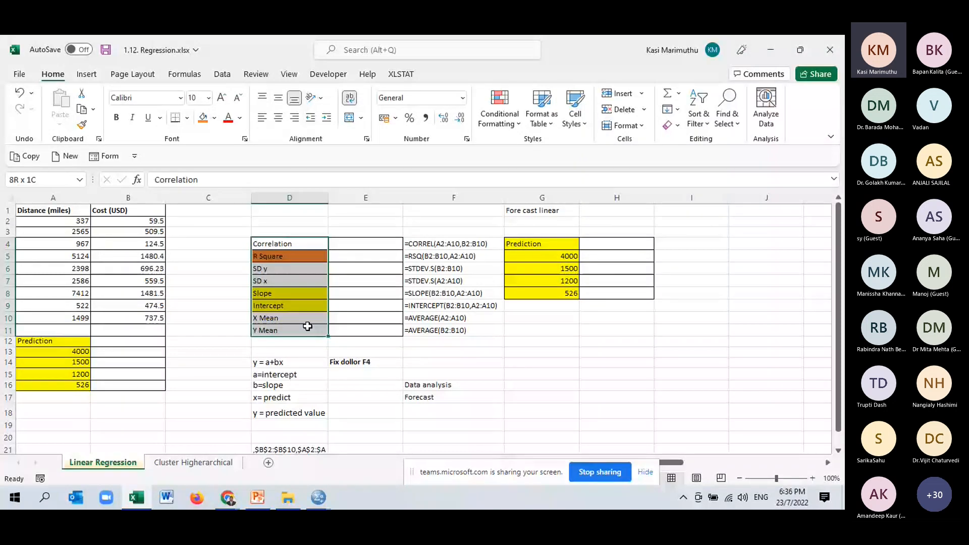
{"action": "left_click", "coordinate": [469, 372]}
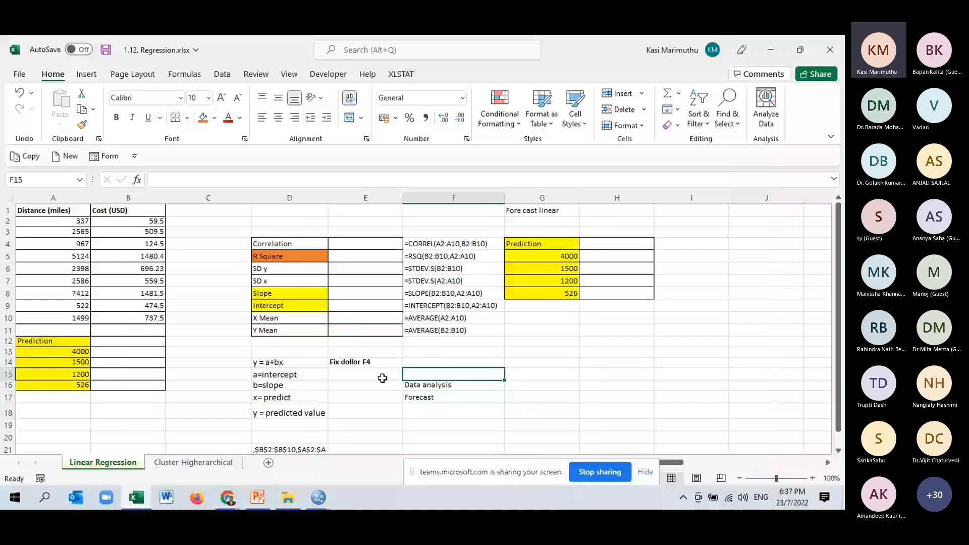
- Try to apply a fill colour to the "y = a+bx" equation in cell D14
{"action": "left_click", "coordinate": [289, 361]}
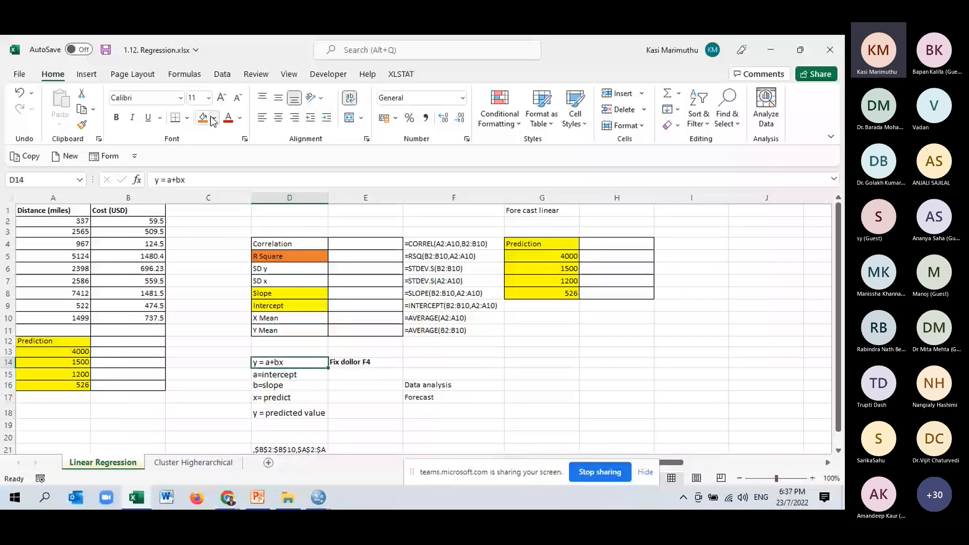
{"action": "left_click", "coordinate": [213, 119]}
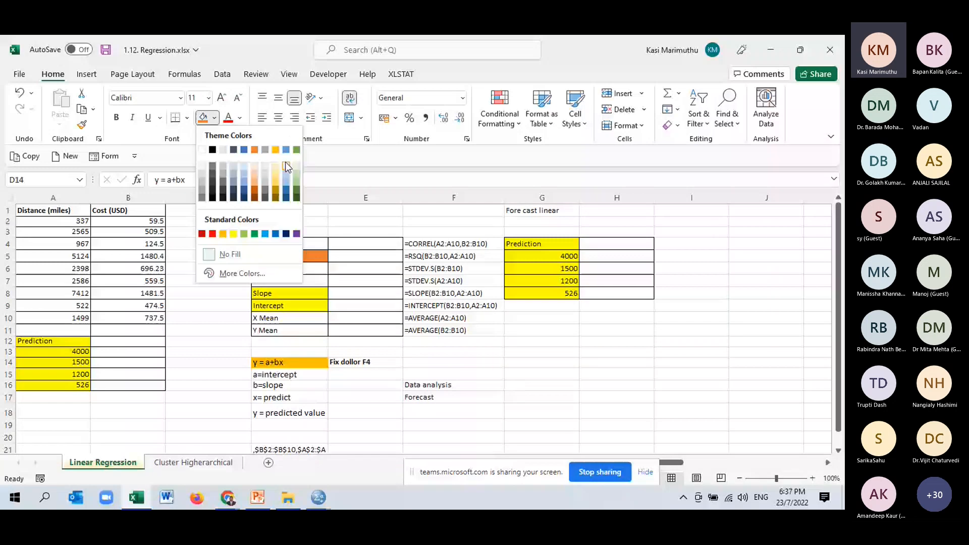
{"action": "left_click", "coordinate": [287, 166]}
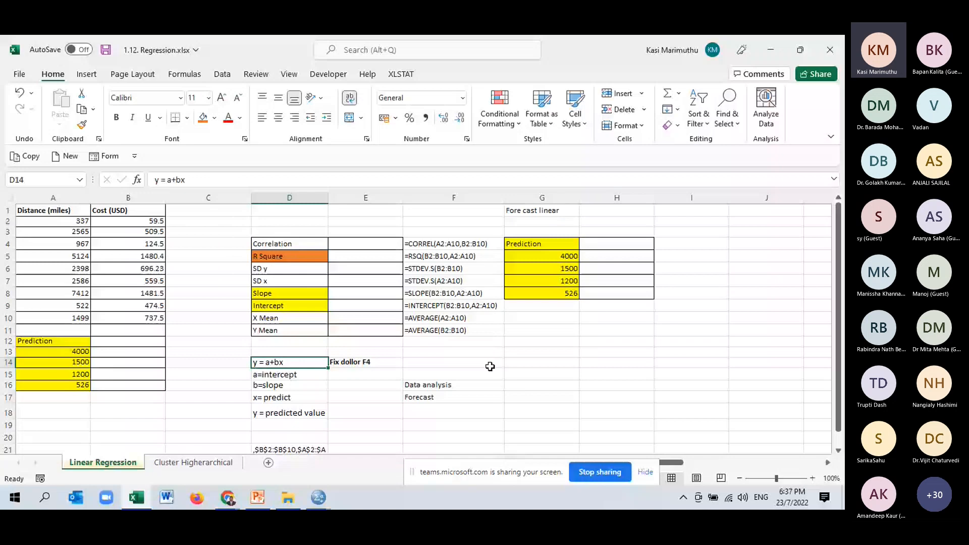
{"action": "left_click", "coordinate": [366, 243]}
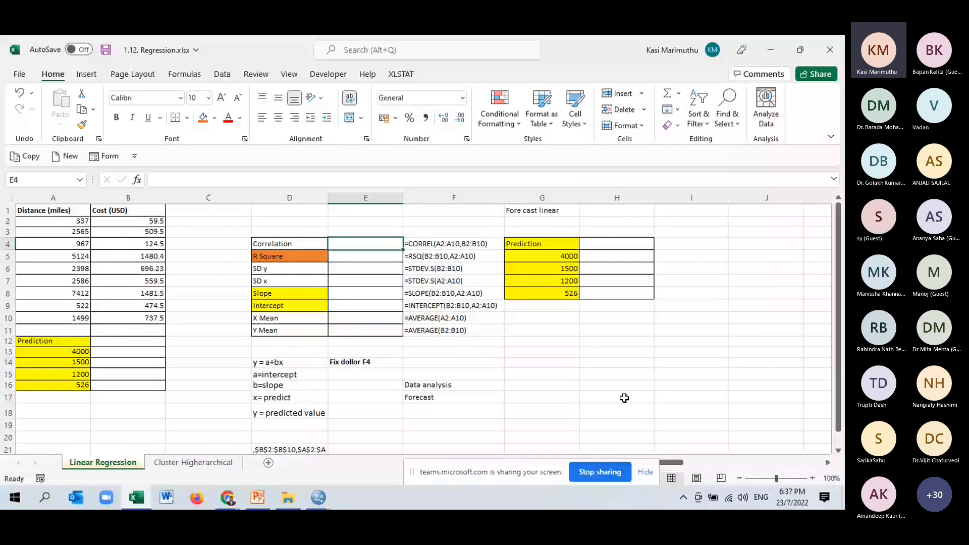
{"action": "type", "text": "="}
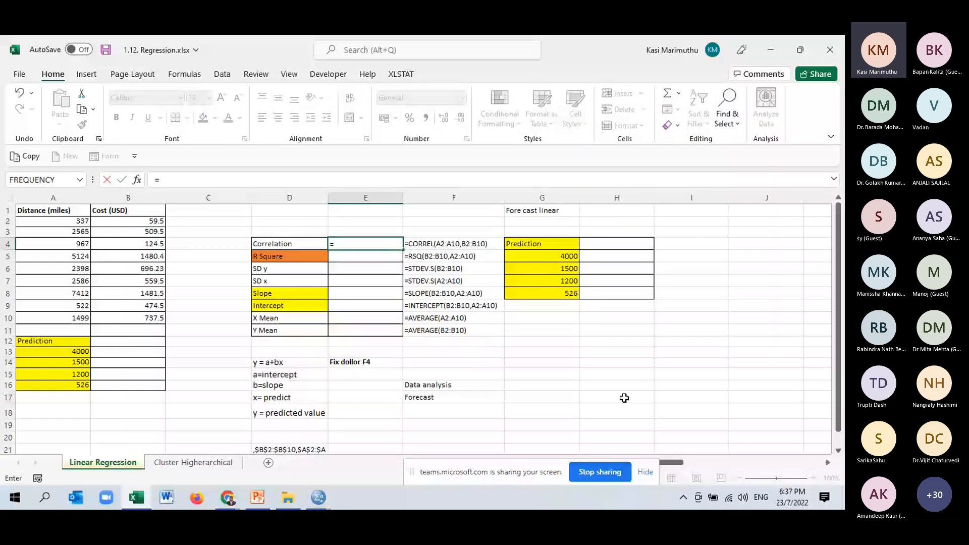
{"action": "key", "text": "BackSpace"}
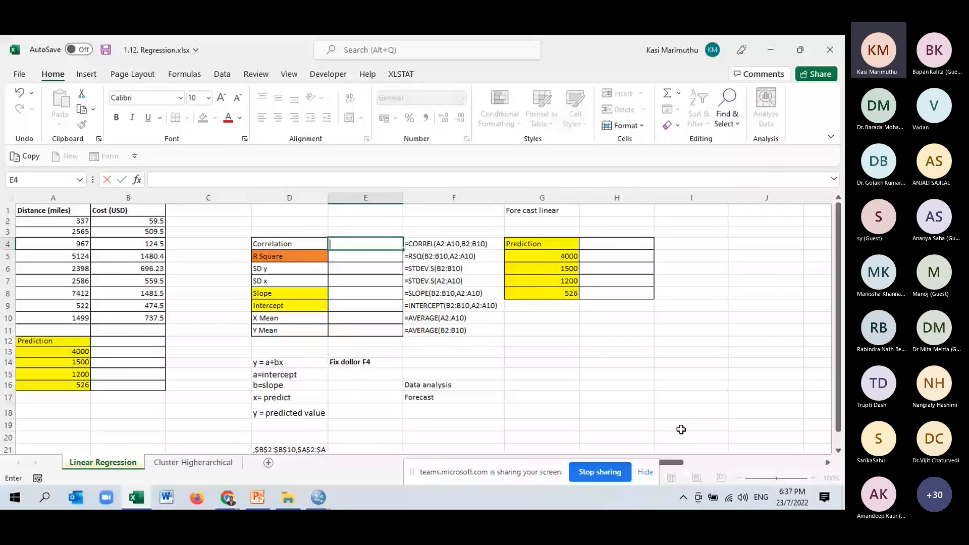
{"action": "left_click", "coordinate": [620, 375]}
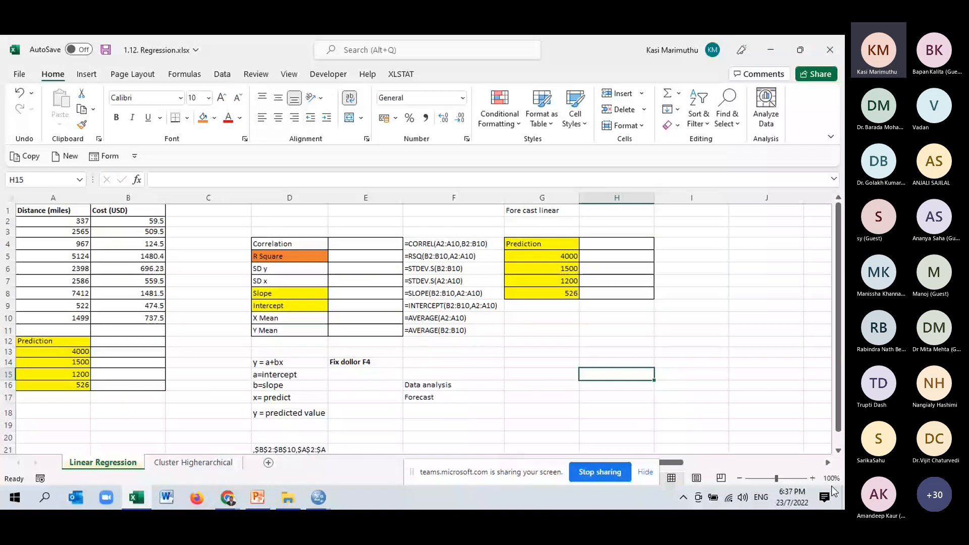
- Calculate the correlation between distance and cost in cell E4 with =CORREL(A2:A10,B2:B10)
{"action": "left_click", "coordinate": [813, 478]}
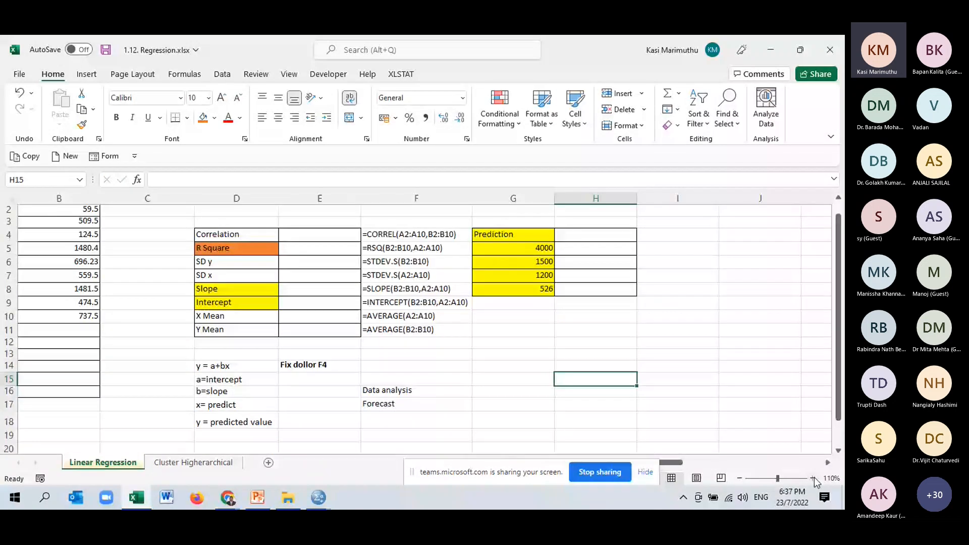
{"action": "scroll", "coordinate": [85, 295], "scroll_direction": "up", "scroll_amount": 1}
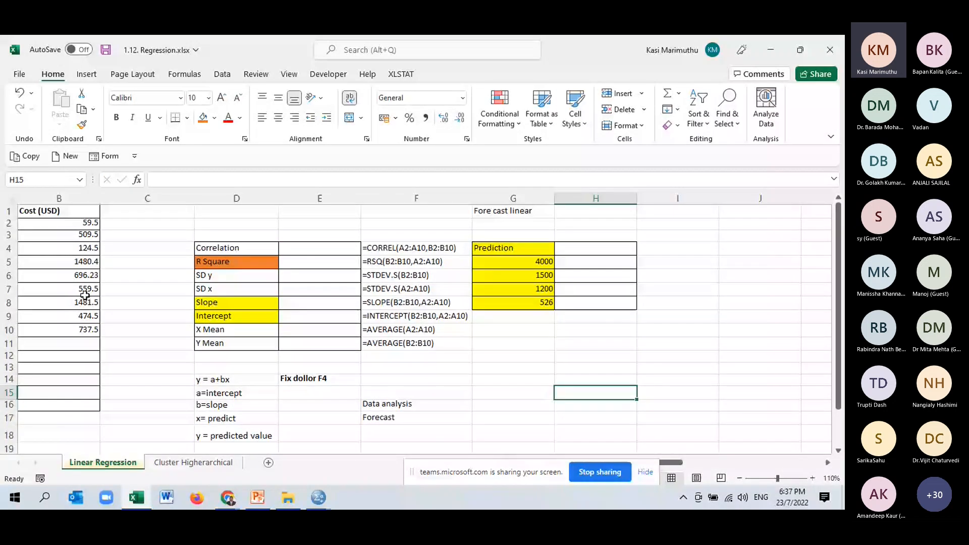
{"action": "left_click", "coordinate": [84, 314]}
{"action": "key", "text": "Left"}
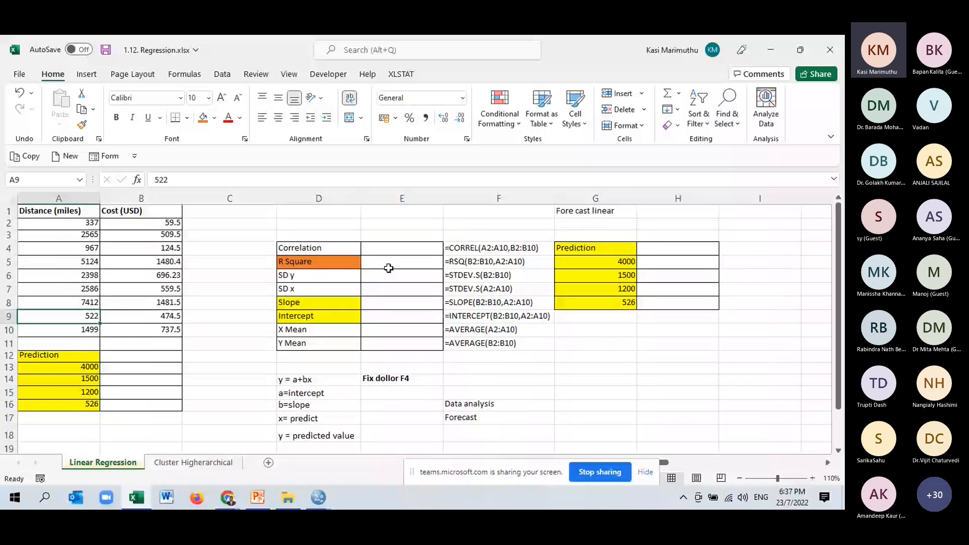
{"action": "left_click", "coordinate": [391, 248]}
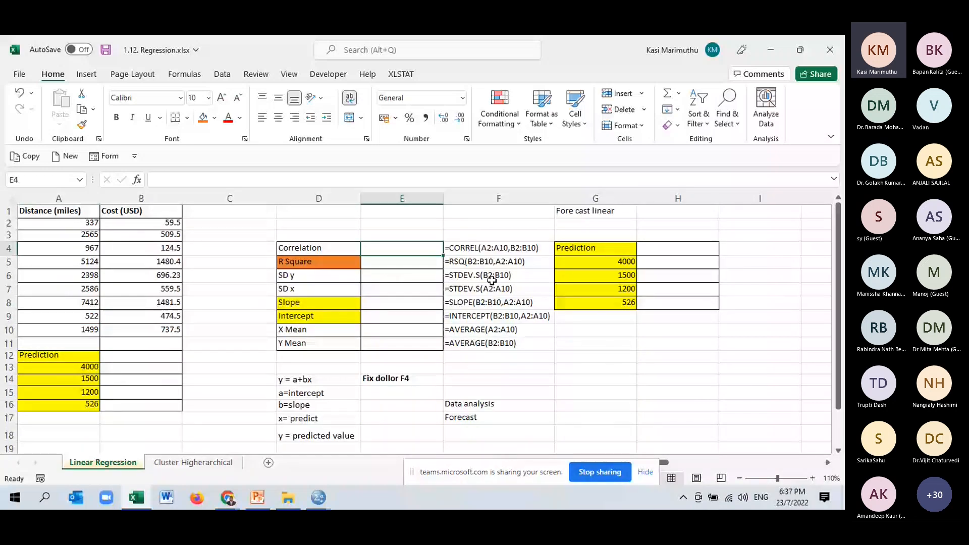
{"action": "type", "text": "="}
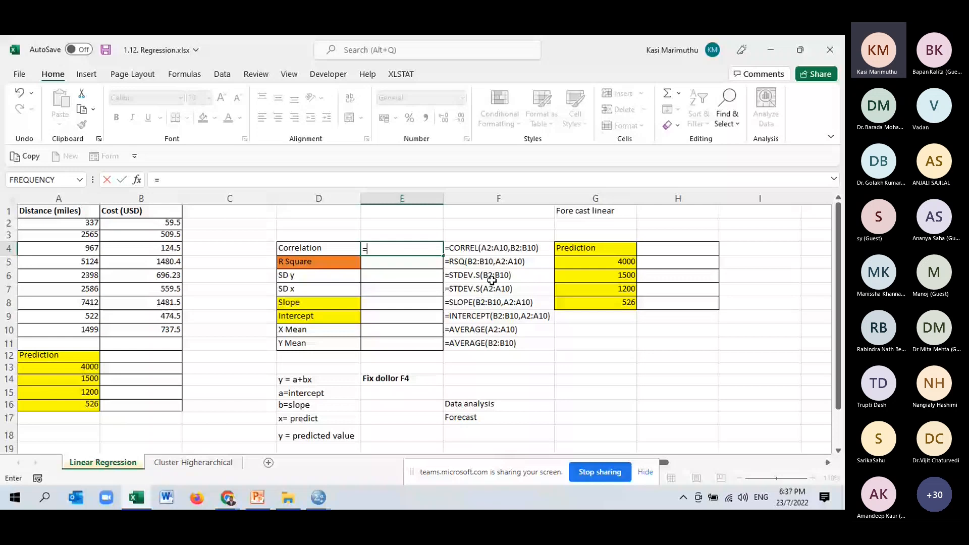
{"action": "type", "text": "cor"}
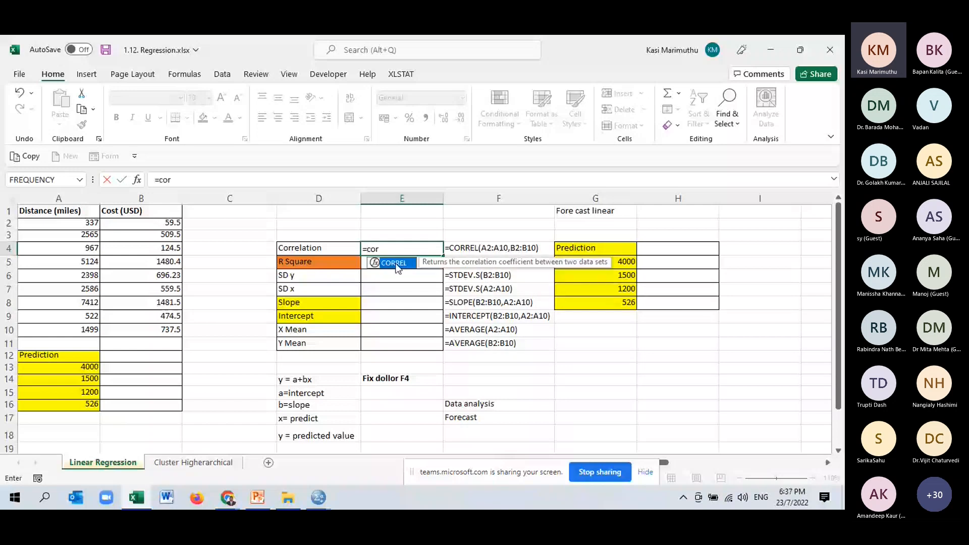
{"action": "double_click", "coordinate": [394, 263]}
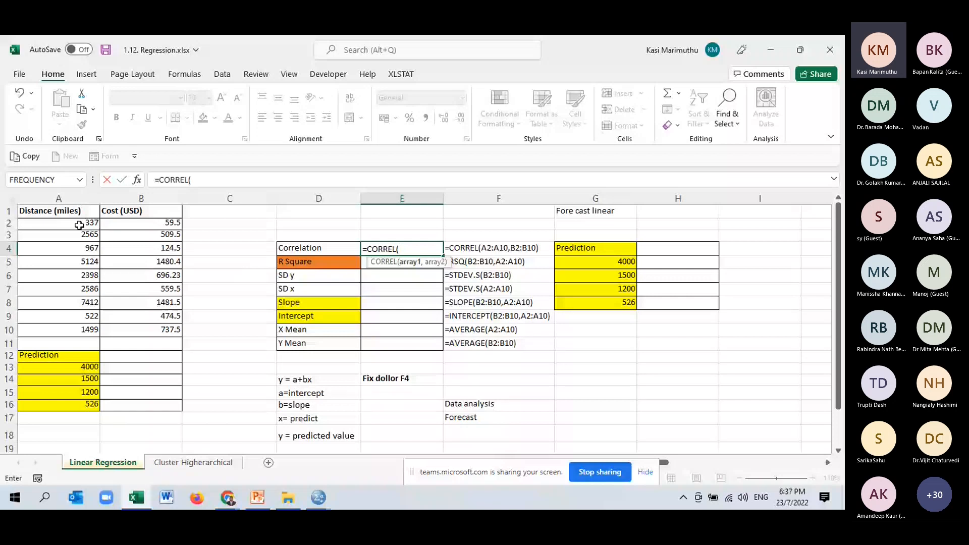
{"action": "left_click_drag", "start_coordinate": [79, 225], "coordinate": [90, 326]}
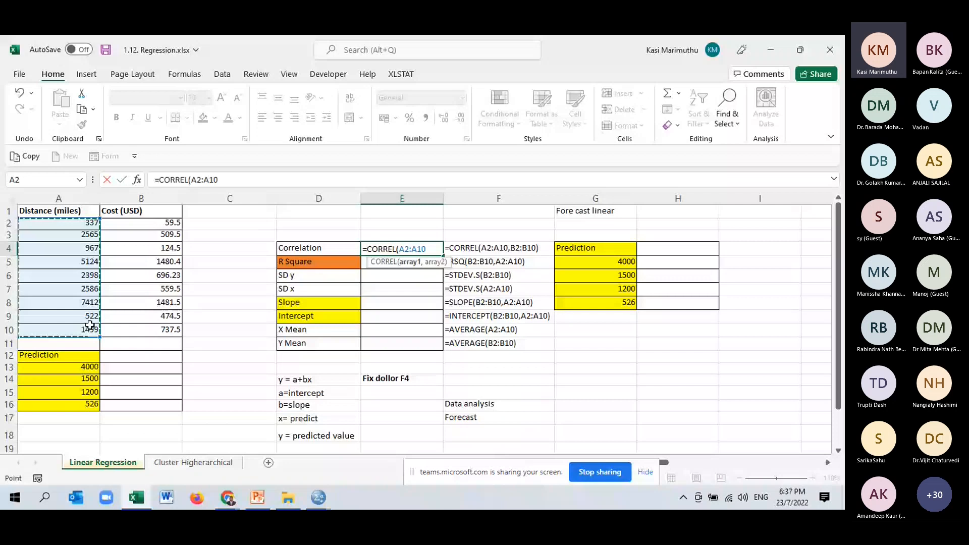
{"action": "type", "text": ","}
{"action": "left_click_drag", "start_coordinate": [137, 223], "coordinate": [137, 317]}
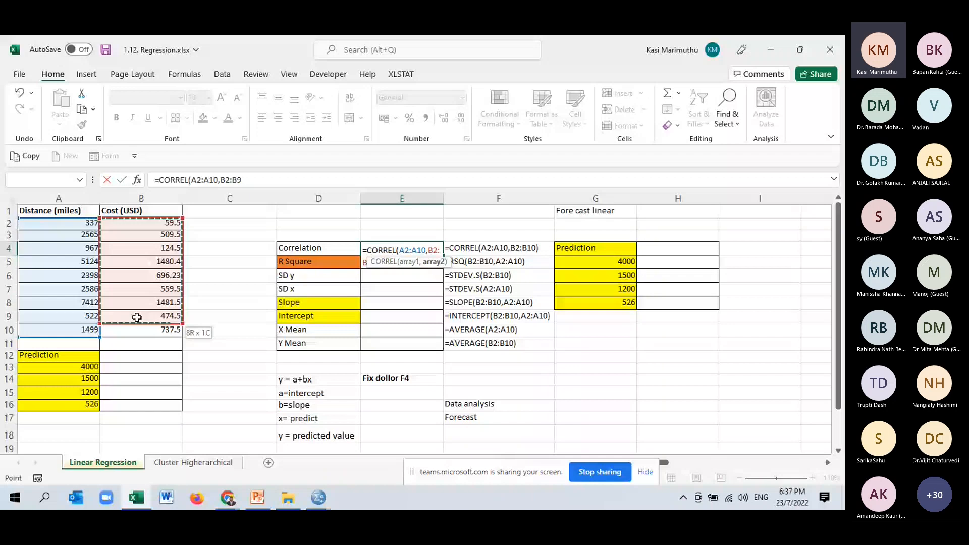
{"action": "left_click_drag", "start_coordinate": [137, 318], "coordinate": [138, 328]}
{"action": "type", "text": ")"}
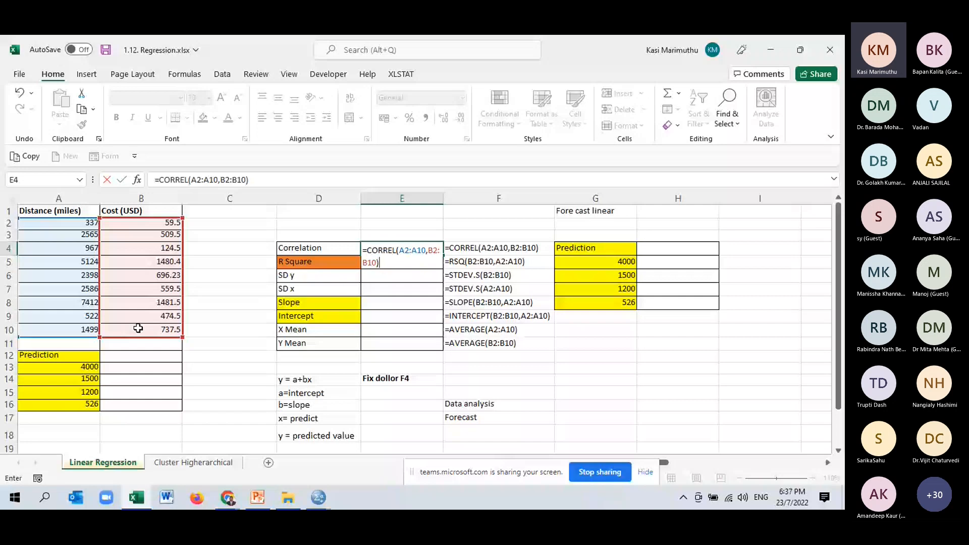
{"action": "key", "text": "Return"}
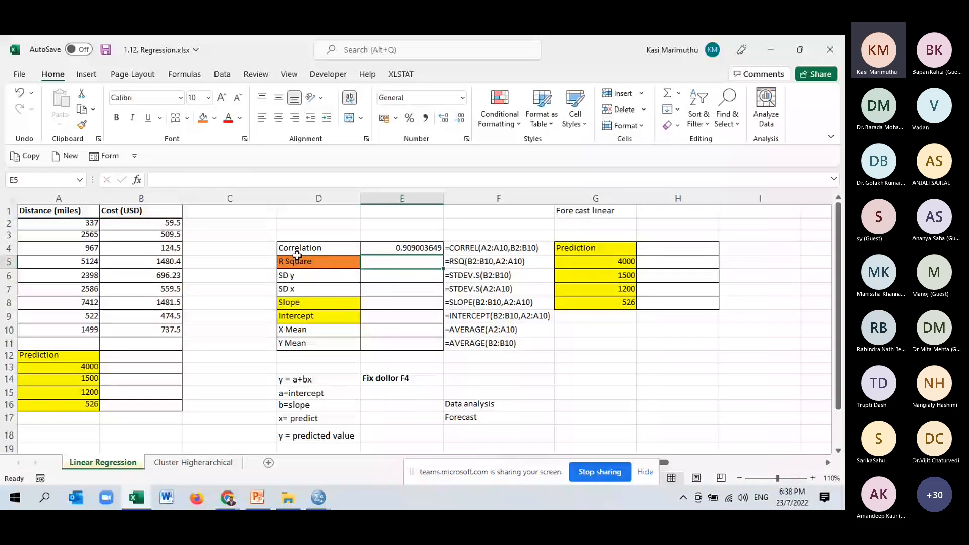
- Extend the Correlation label in cell D4 to read "Correlation (pearson)"
{"action": "double_click", "coordinate": [352, 249]}
{"action": "type", "text": "(pe"}
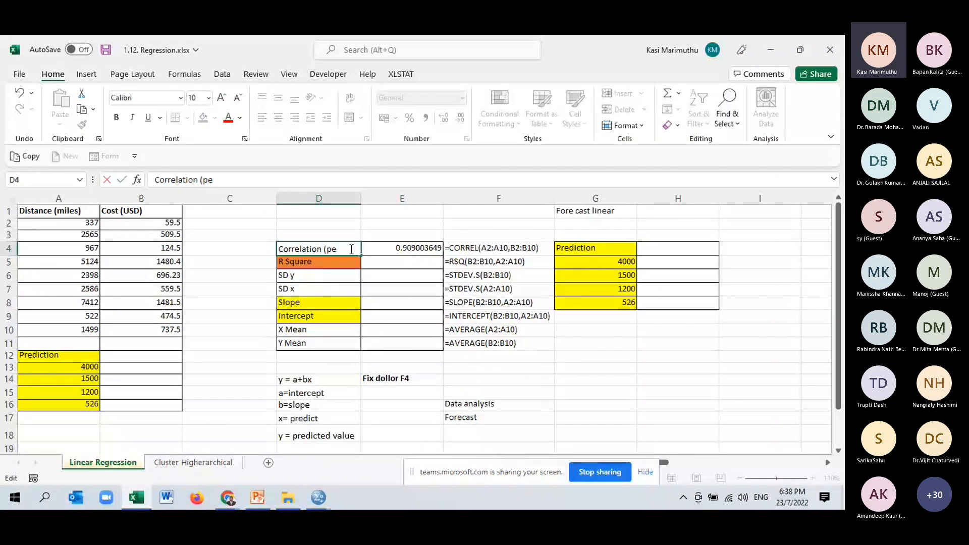
{"action": "type", "text": "arson"}
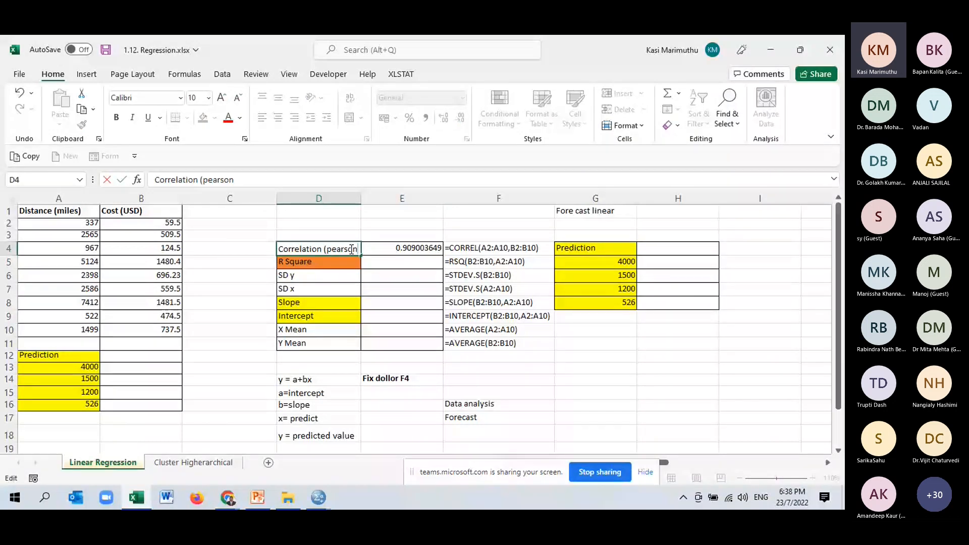
{"action": "type", "text": ")"}
{"action": "left_click", "coordinate": [256, 276]}
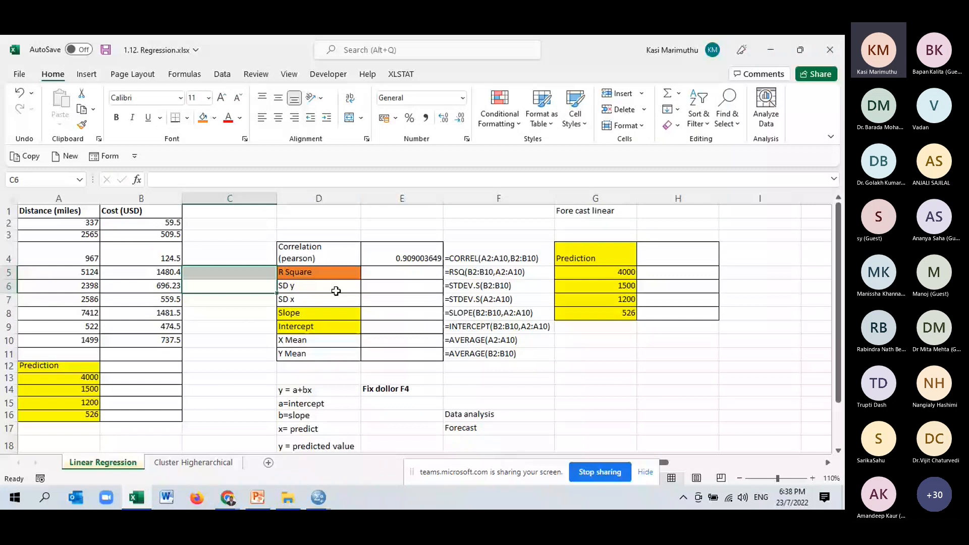
- Narrow the empty column C and widen column D so the "Correlation (pearson)" label fits on one line
{"action": "left_click", "coordinate": [406, 260]}
{"action": "left_click_drag", "start_coordinate": [277, 198], "coordinate": [248, 204]}
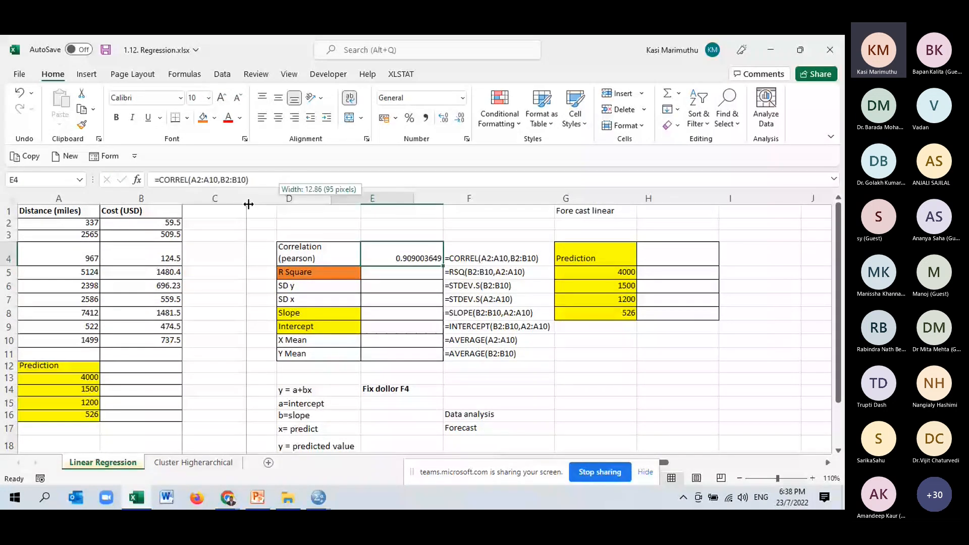
{"action": "left_click_drag", "start_coordinate": [249, 203], "coordinate": [247, 204]}
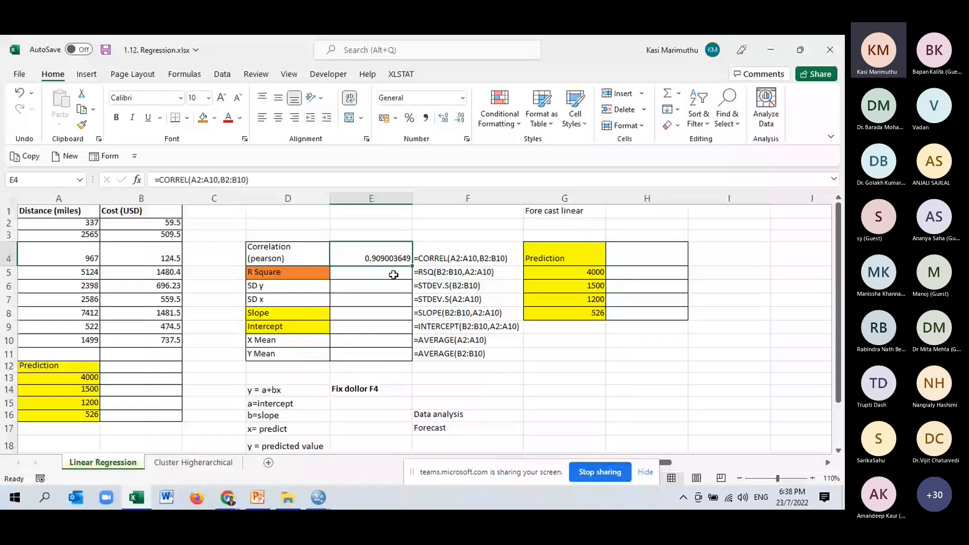
{"action": "left_click_drag", "start_coordinate": [329, 199], "coordinate": [343, 199]}
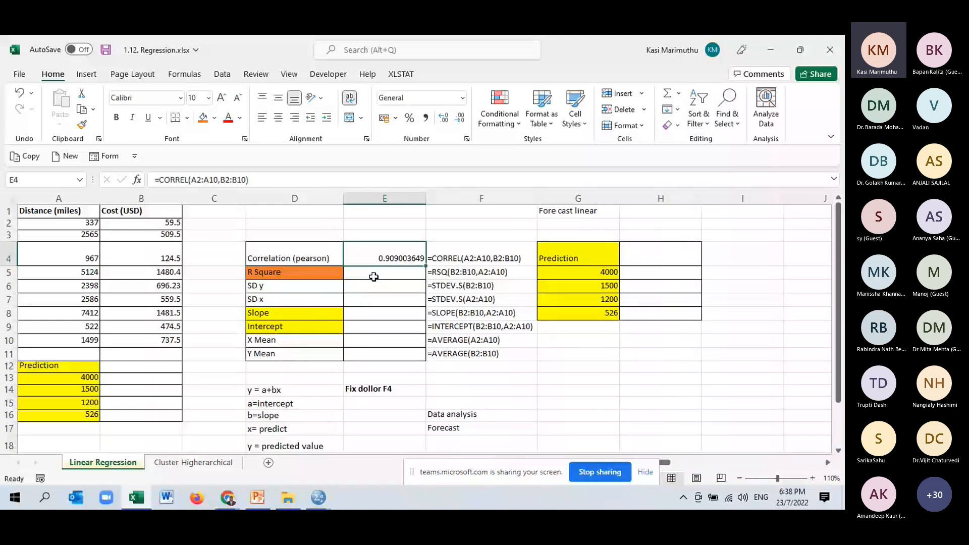
{"action": "left_click", "coordinate": [374, 277]}
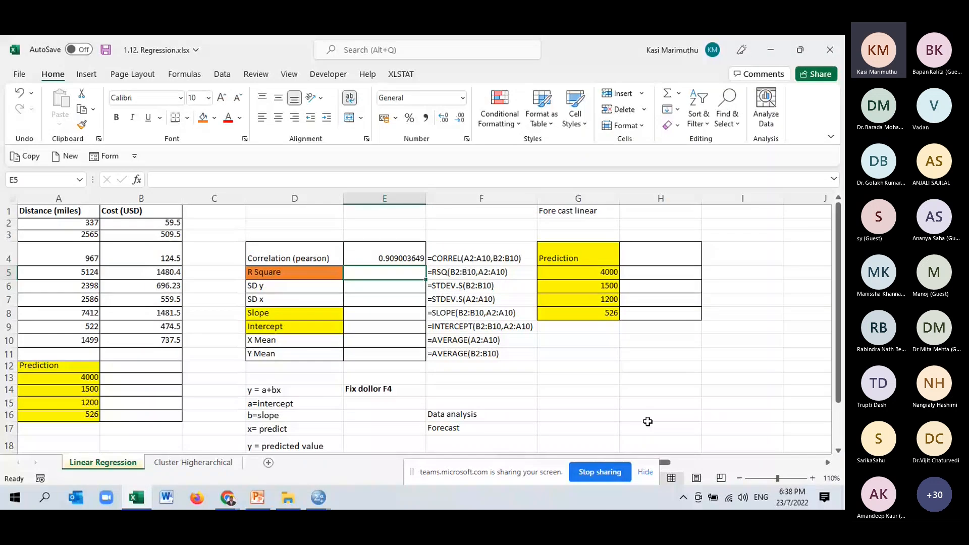
{"action": "key", "text": "Up"}
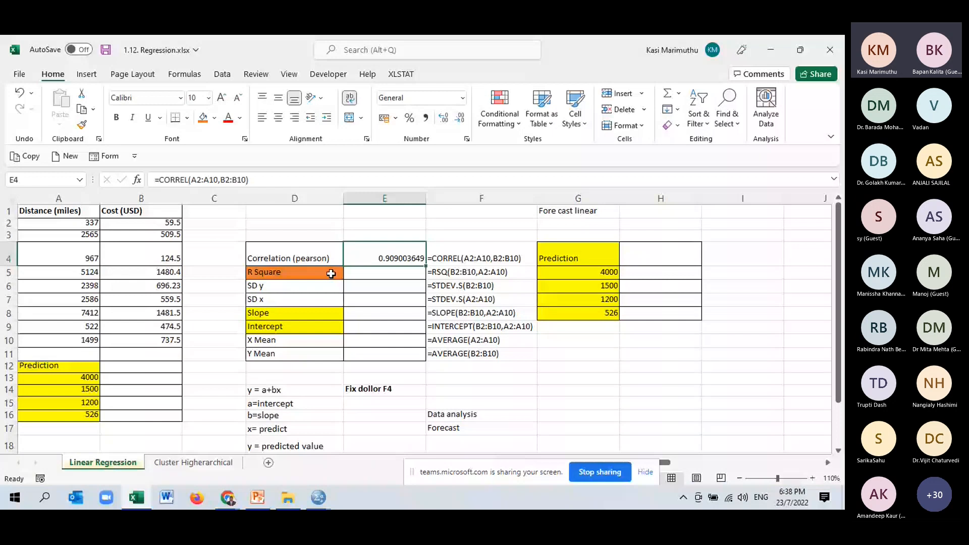
{"action": "left_click", "coordinate": [565, 385]}
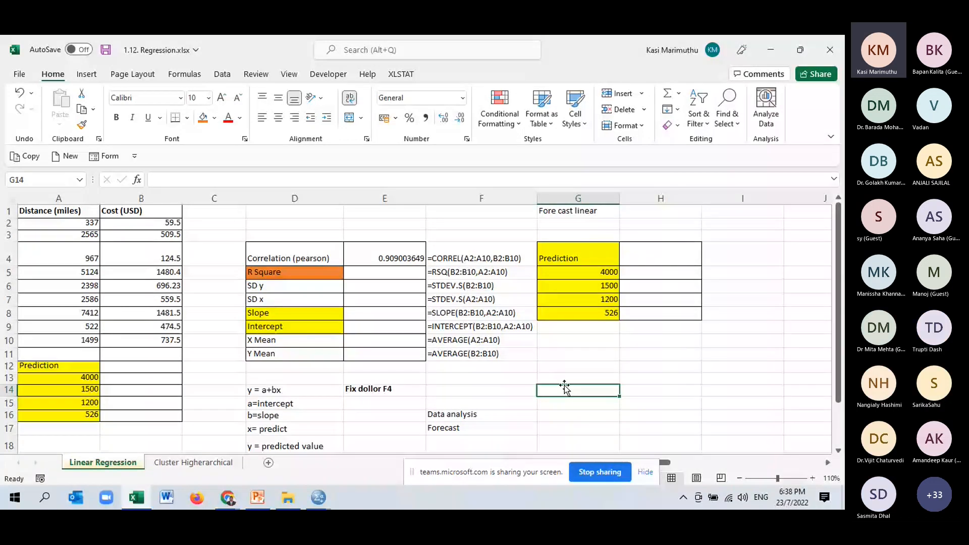
{"action": "left_click", "coordinate": [308, 258]}
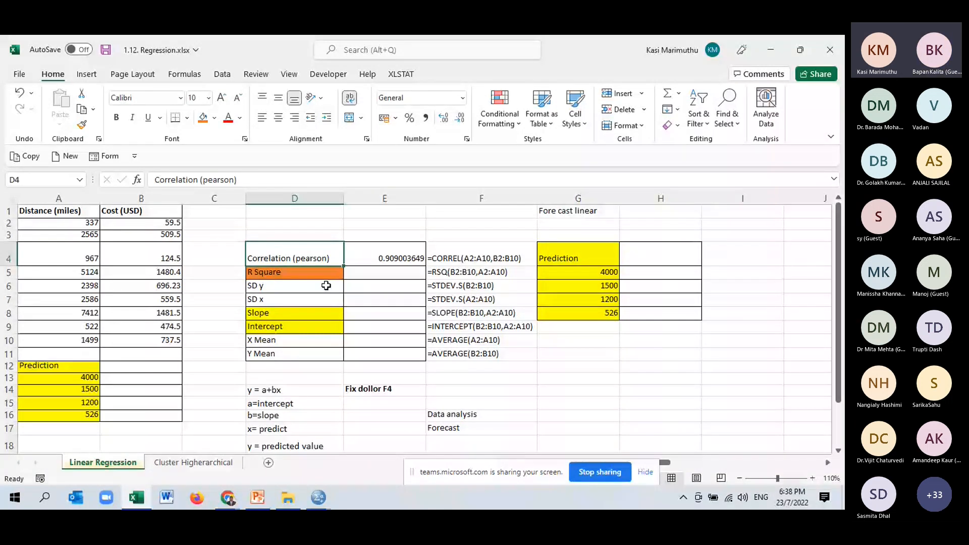
- Review the "Correlation (pearson)" label in cell D4 and the correlation formula in cell E4
{"action": "left_click", "coordinate": [527, 388]}
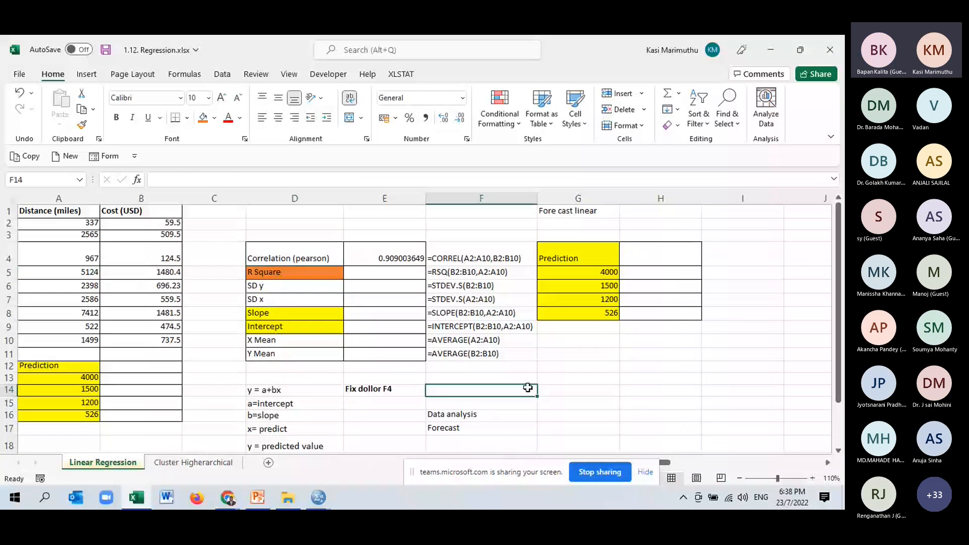
{"action": "left_click", "coordinate": [302, 258]}
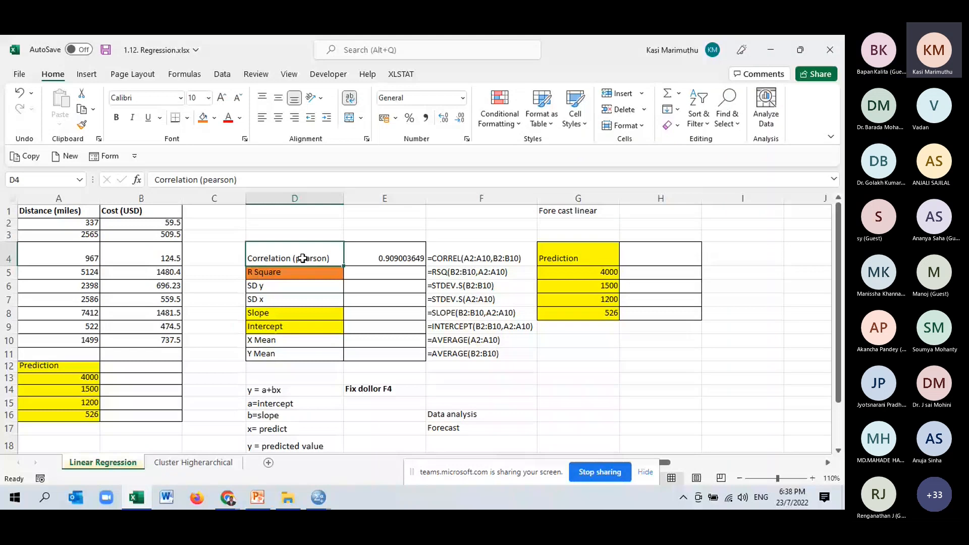
{"action": "double_click", "coordinate": [302, 258]}
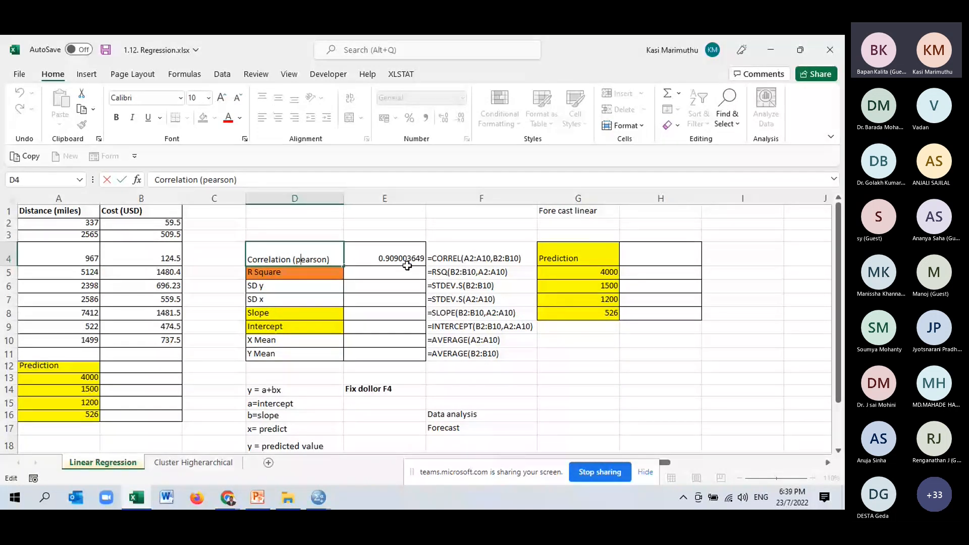
{"action": "left_click_drag", "start_coordinate": [406, 265], "coordinate": [414, 262]}
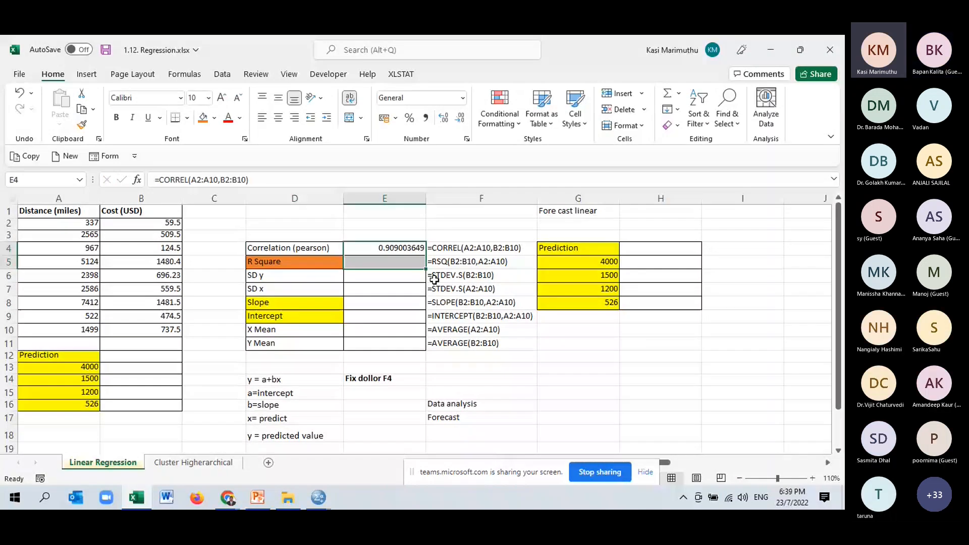
{"action": "key", "text": "F2"}
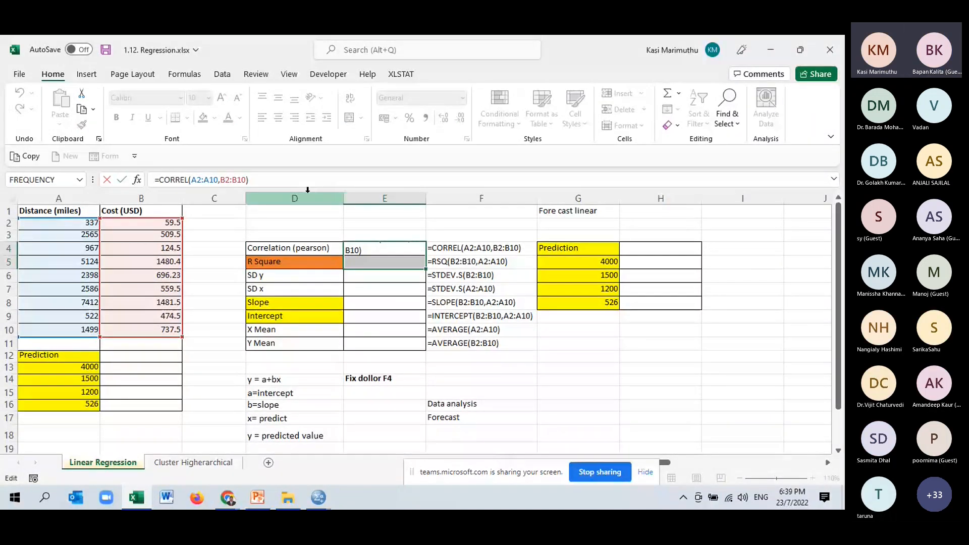
{"action": "key", "text": "Return"}
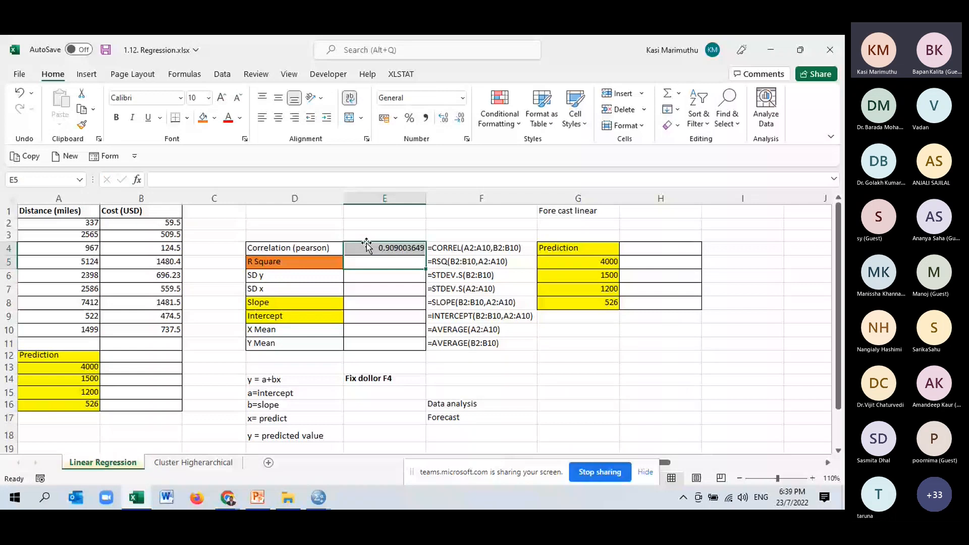
- Replace the correlation formula in cell E4 with =PEARSON(A2:A10,B2:B10)
{"action": "left_click", "coordinate": [367, 246]}
{"action": "type", "text": "="}
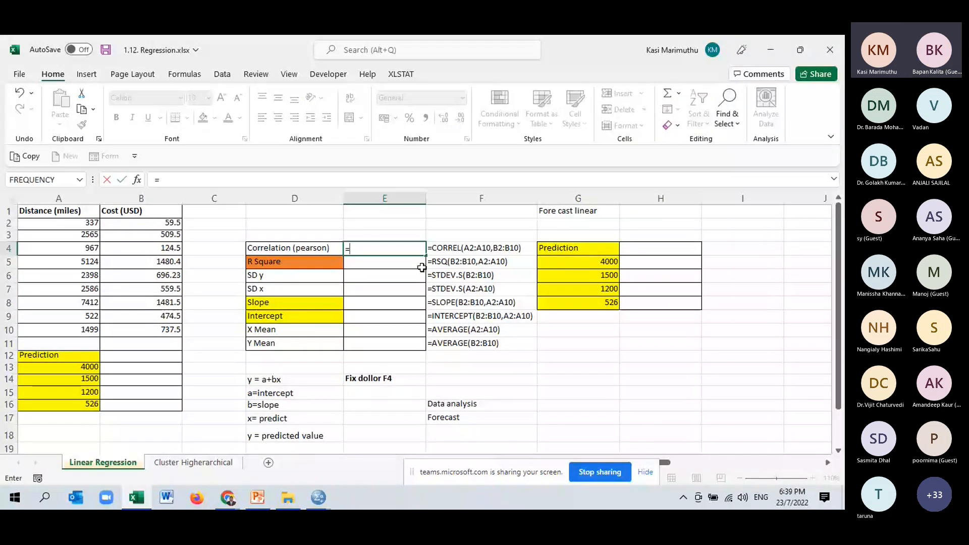
{"action": "type", "text": "pea"}
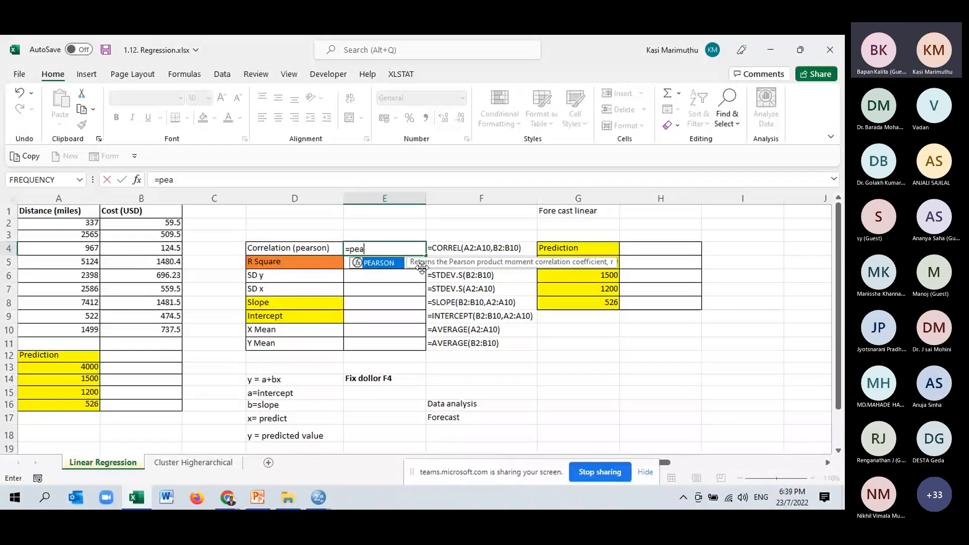
{"action": "double_click", "coordinate": [383, 264]}
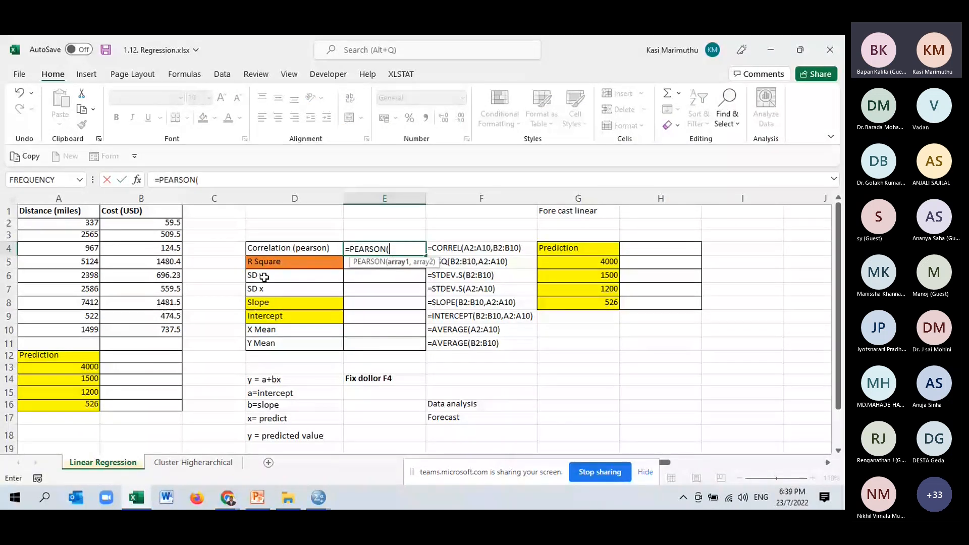
{"action": "left_click_drag", "start_coordinate": [81, 224], "coordinate": [72, 329]}
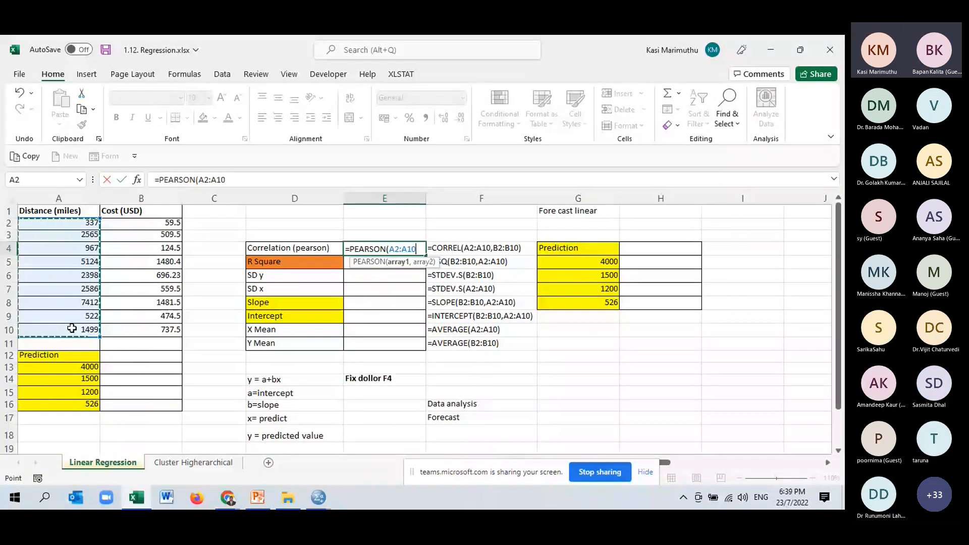
{"action": "type", "text": ","}
{"action": "left_click_drag", "start_coordinate": [141, 223], "coordinate": [130, 323]}
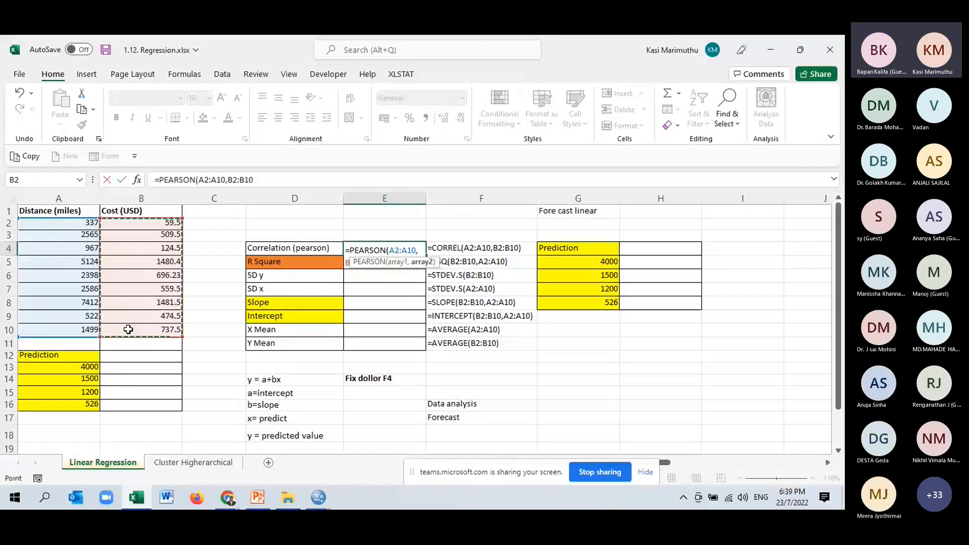
{"action": "key", "text": "Return"}
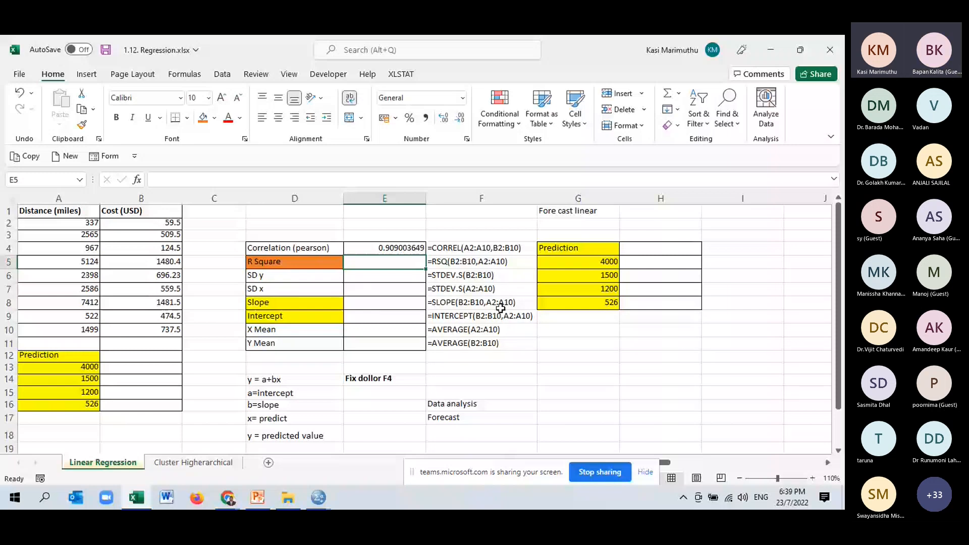
- Calculate R Square in cell E5 by squaring the correlation with =E4^2
{"action": "type", "text": "="}
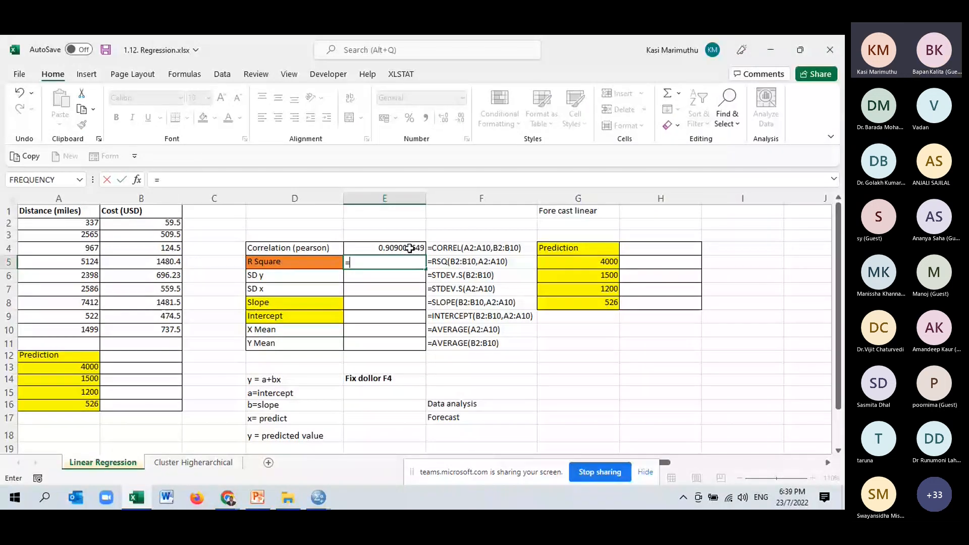
{"action": "left_click", "coordinate": [410, 248]}
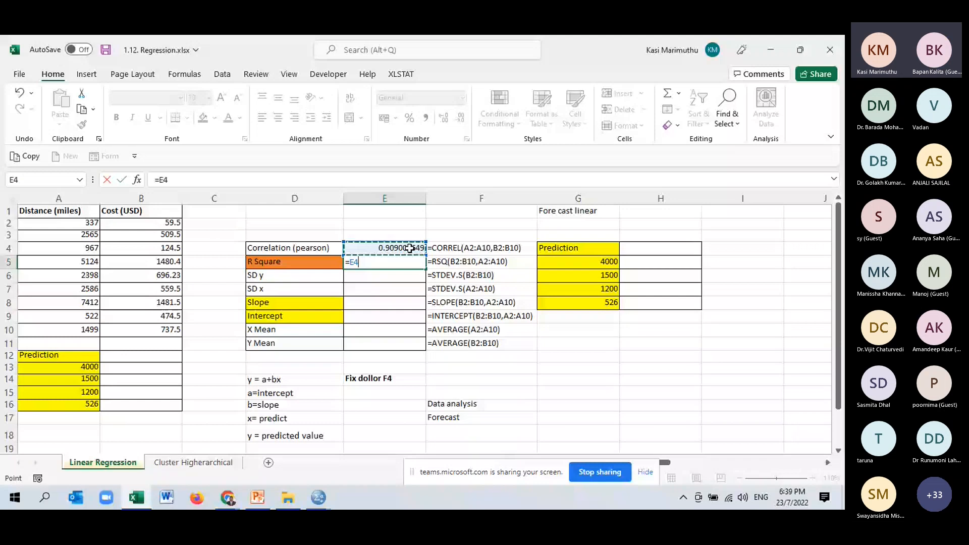
{"action": "type", "text": "^2"}
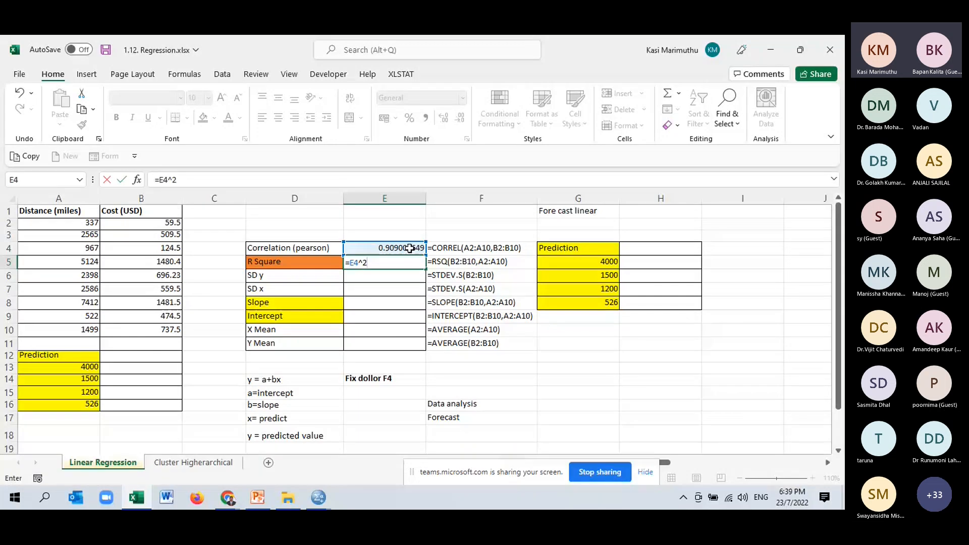
{"action": "key", "text": "Return"}
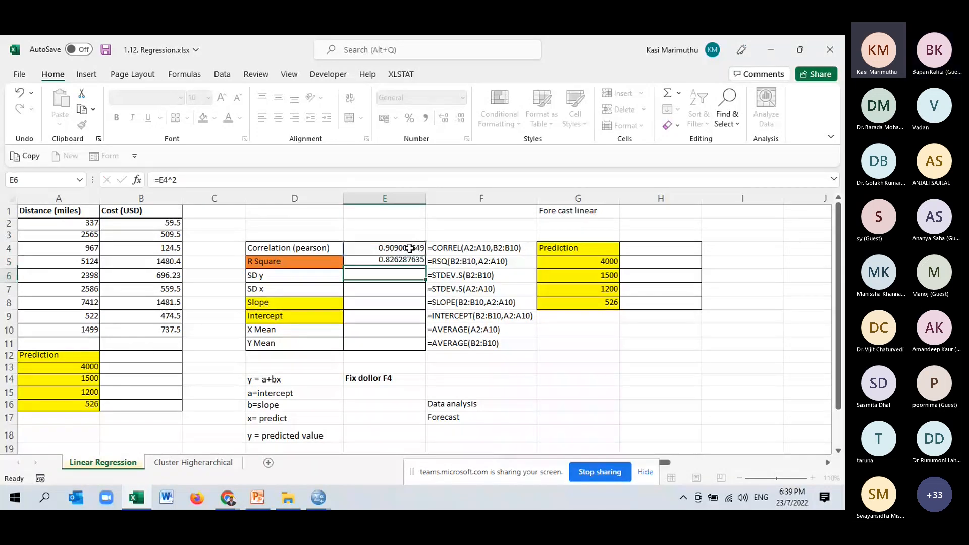
- Format the correlation and R Square values in E4:E5 with three decimal places and bold text
{"action": "left_click_drag", "start_coordinate": [410, 248], "coordinate": [404, 262]}
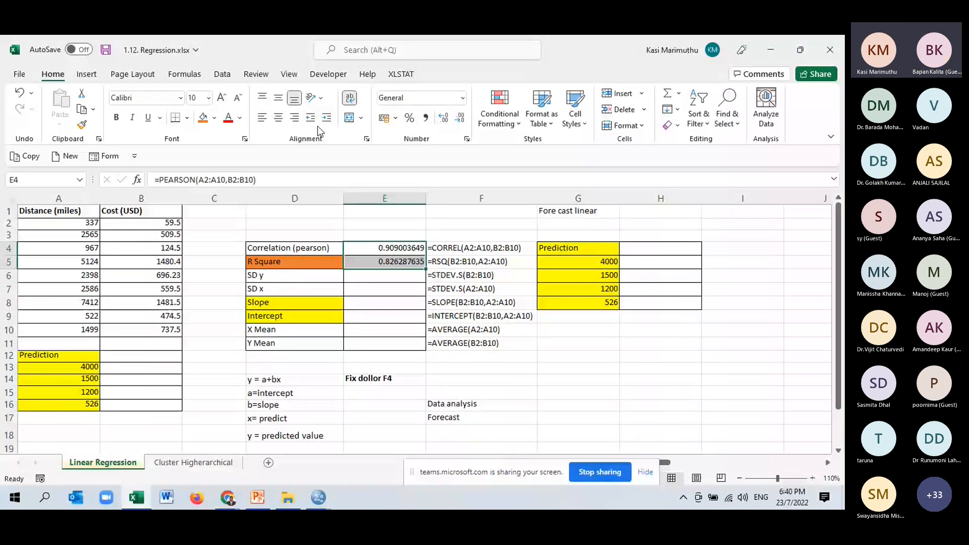
{"action": "left_click", "coordinate": [461, 119]}
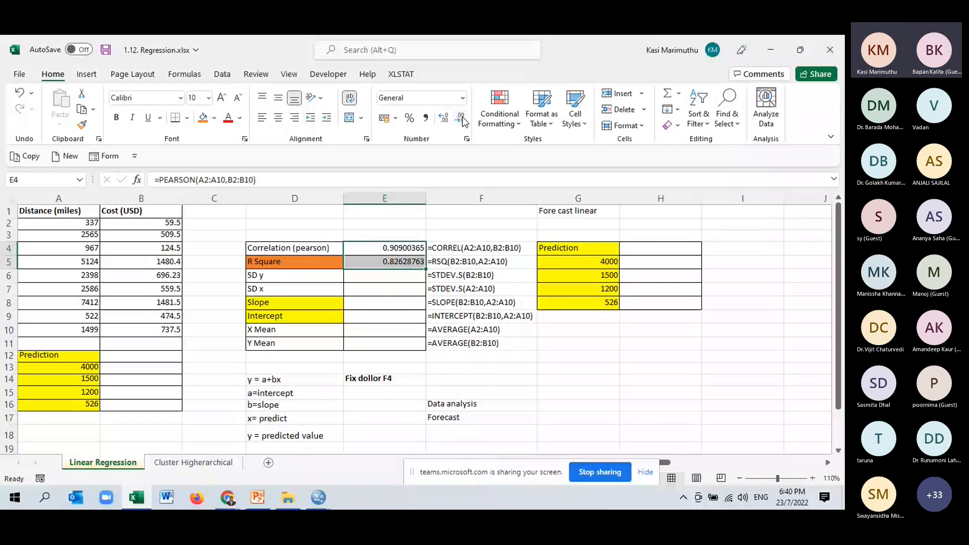
{"action": "left_click", "coordinate": [460, 118]}
{"action": "left_click", "coordinate": [460, 118]}
{"action": "left_click", "coordinate": [461, 118]}
{"action": "left_click", "coordinate": [461, 118]}
{"action": "left_click", "coordinate": [461, 118]}
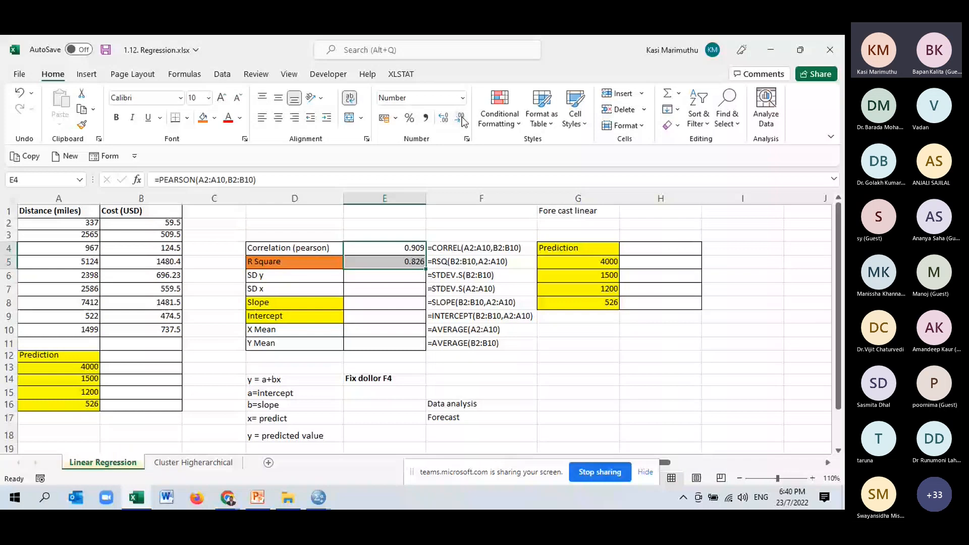
{"action": "key", "text": "ctrl+b"}
{"action": "key", "text": "Down"}
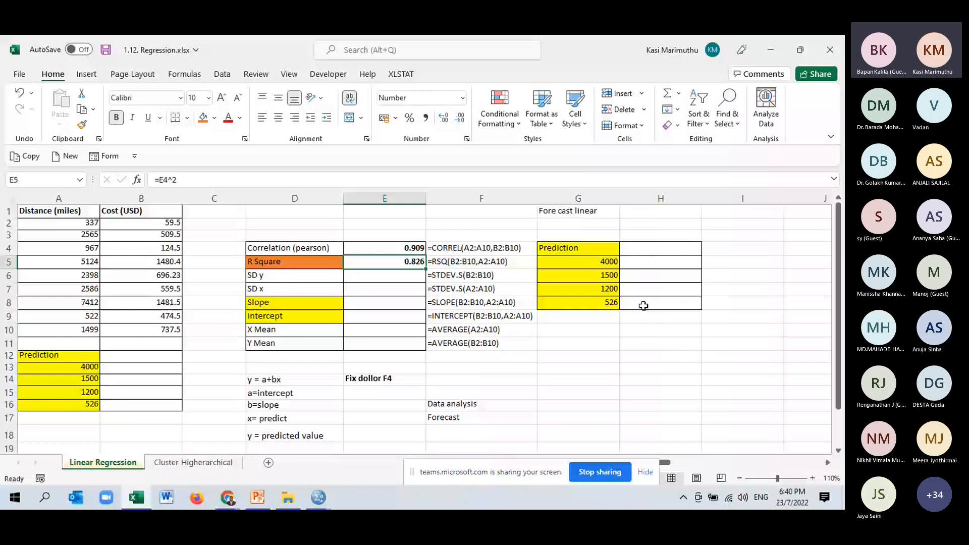
- Replace the R Square formula in cell E5 with =RSQ(B2:B10,A2:A10), using cost as known y's and distance as known x's
{"action": "type", "text": "="}
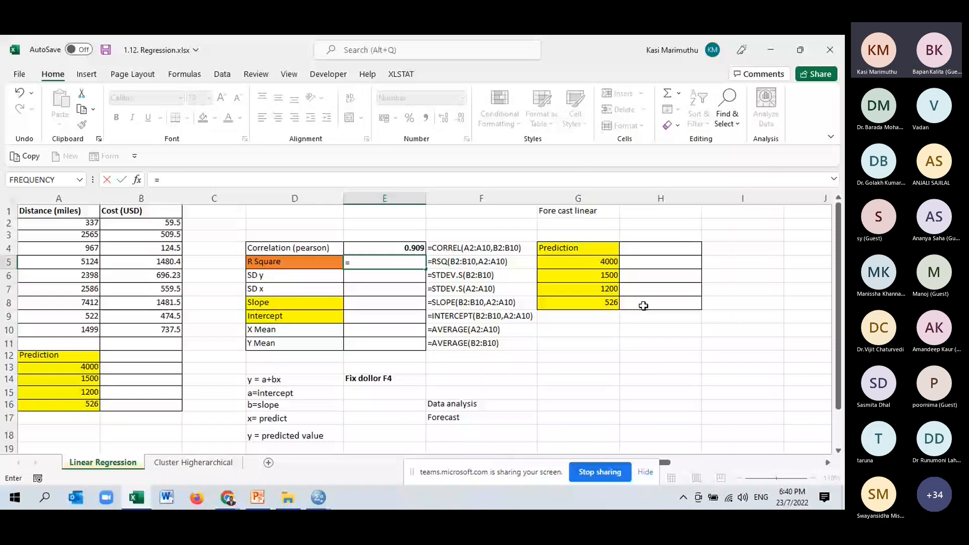
{"action": "type", "text": "rs"}
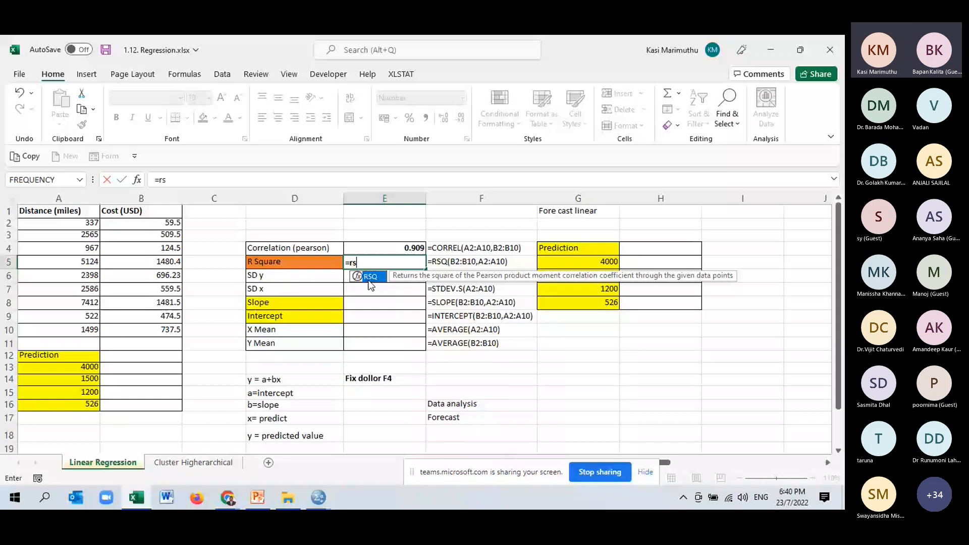
{"action": "double_click", "coordinate": [370, 277]}
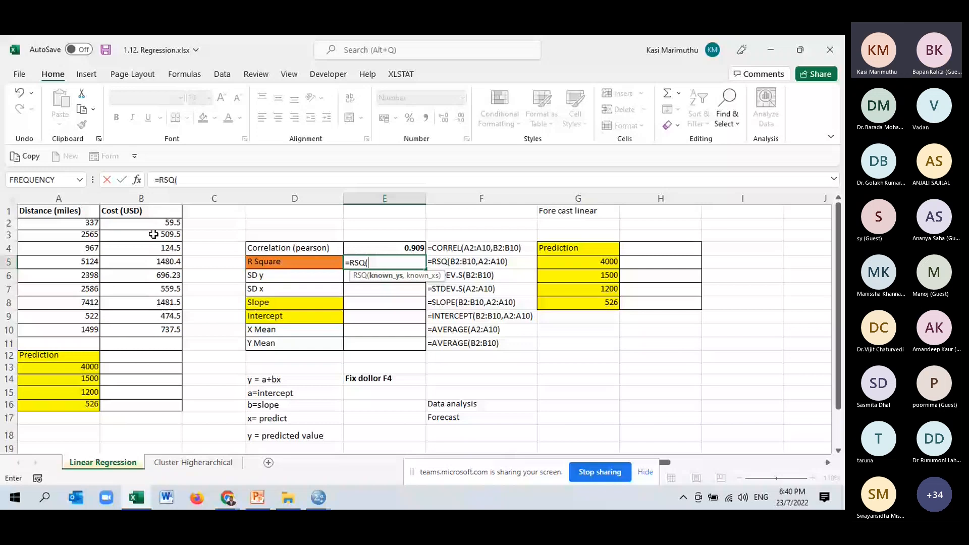
{"action": "left_click_drag", "start_coordinate": [154, 222], "coordinate": [162, 328]}
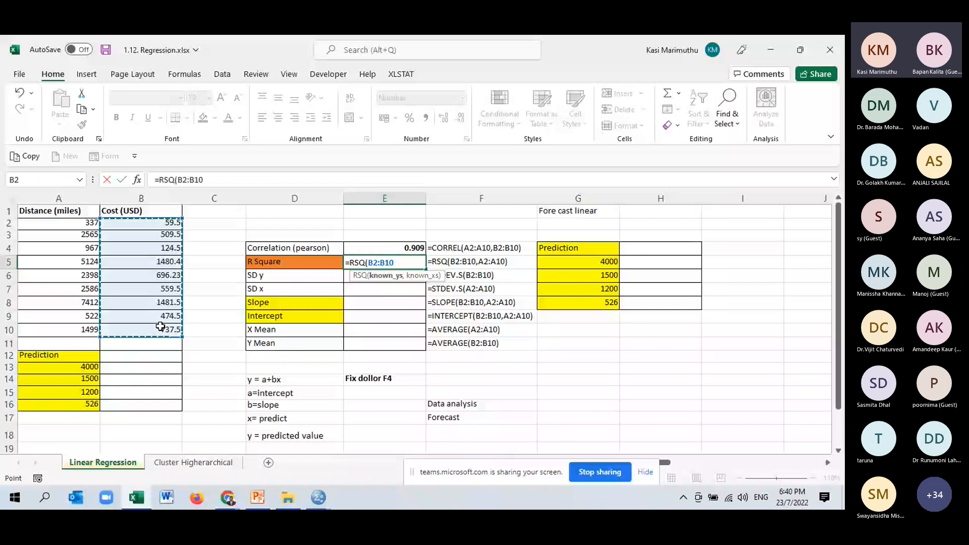
{"action": "type", "text": ","}
{"action": "left_click", "coordinate": [78, 223]}
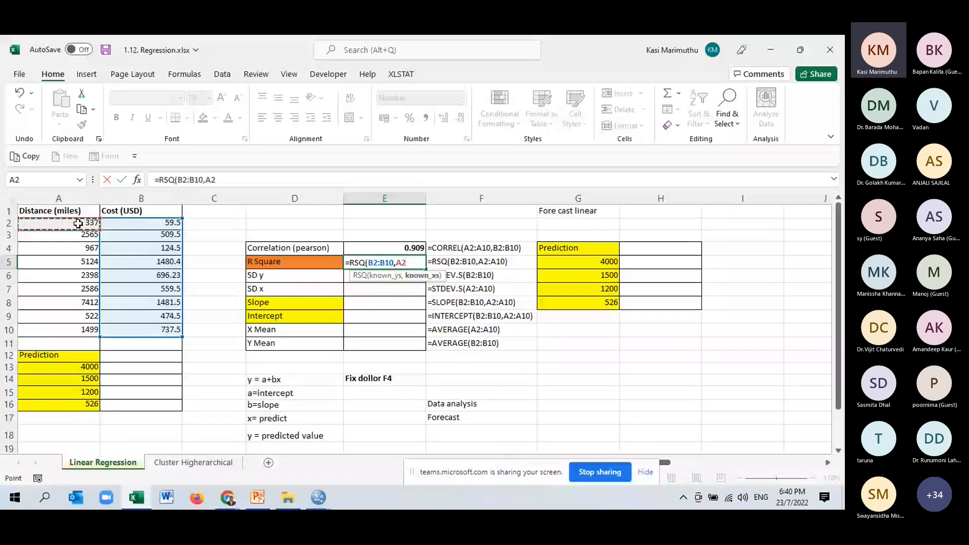
{"action": "left_click_drag", "start_coordinate": [78, 223], "coordinate": [85, 327]}
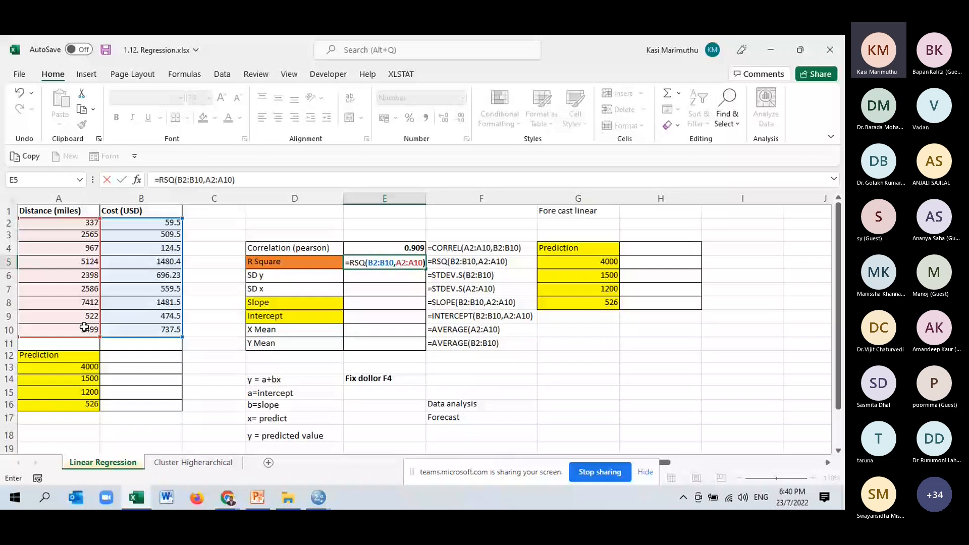
{"action": "key", "text": "Return"}
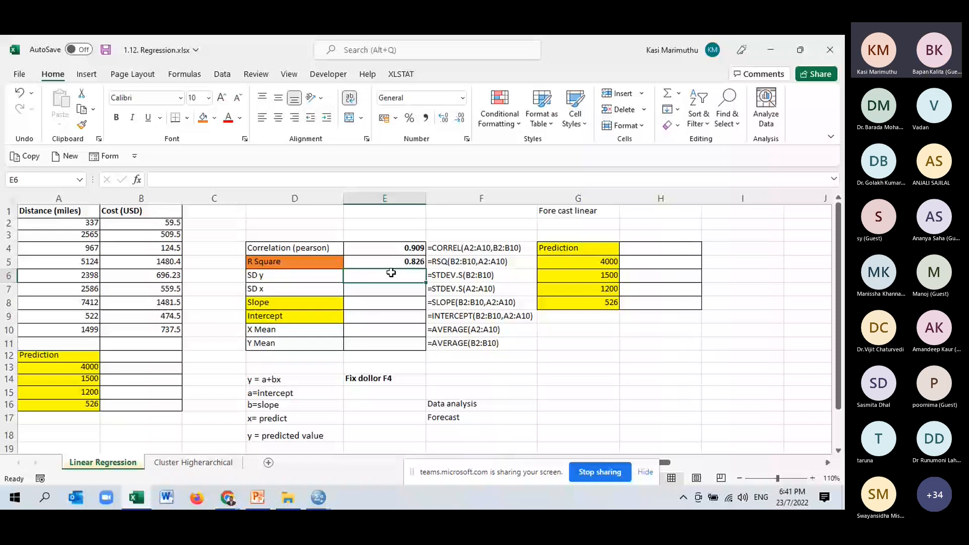
- Calculate the X Mean of the distances in cell E10 with =AVERAGE(A2:A10)
{"action": "left_click", "coordinate": [377, 332]}
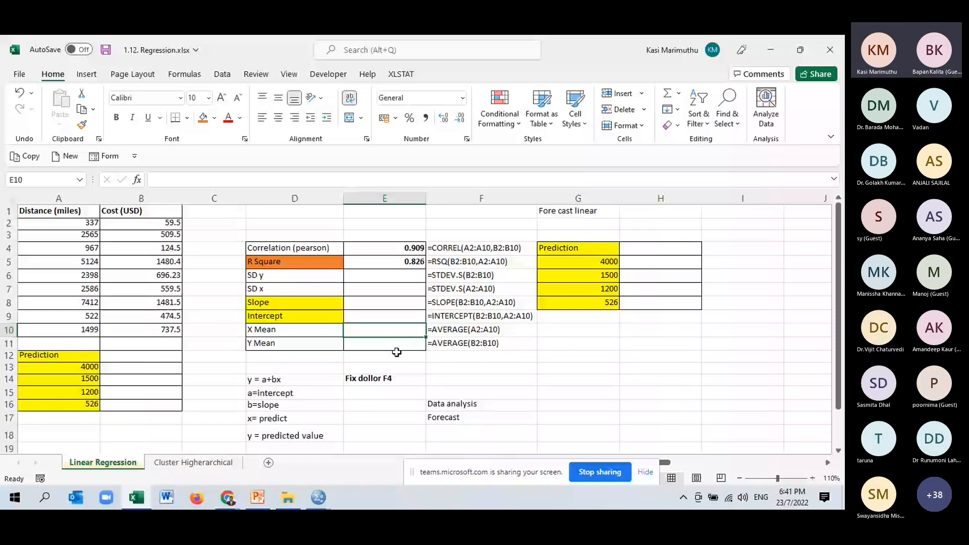
{"action": "type", "text": "="}
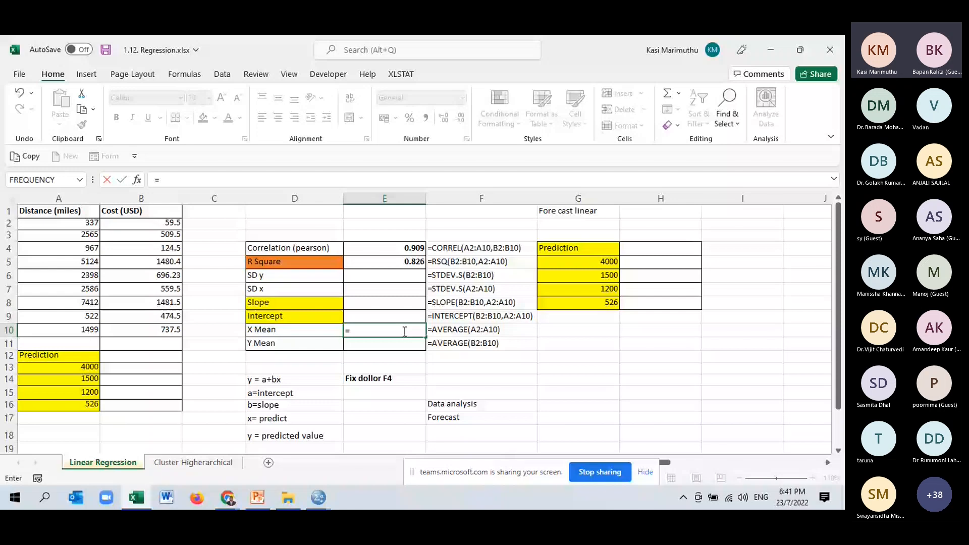
{"action": "type", "text": "ave"}
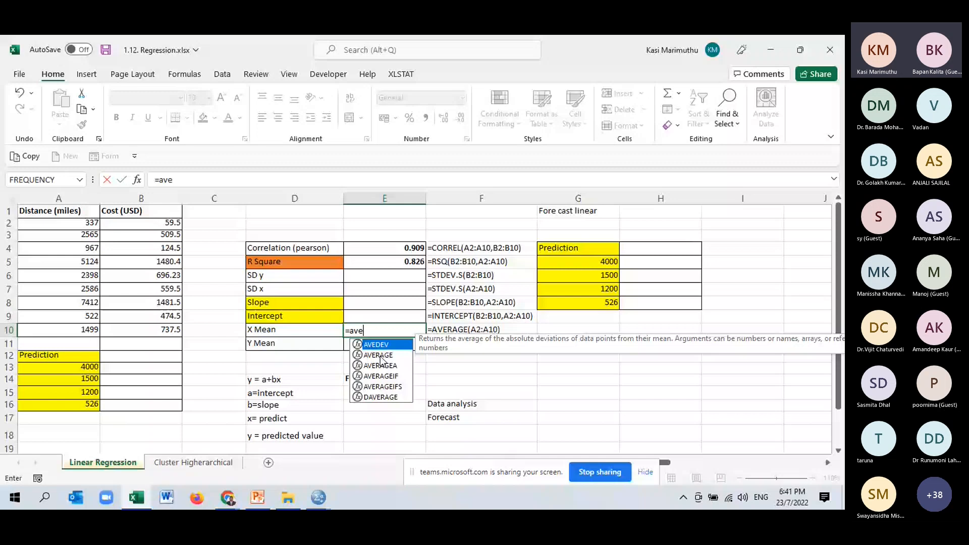
{"action": "double_click", "coordinate": [381, 358]}
{"action": "left_click_drag", "start_coordinate": [76, 223], "coordinate": [76, 331]}
{"action": "type", "text": ")"}
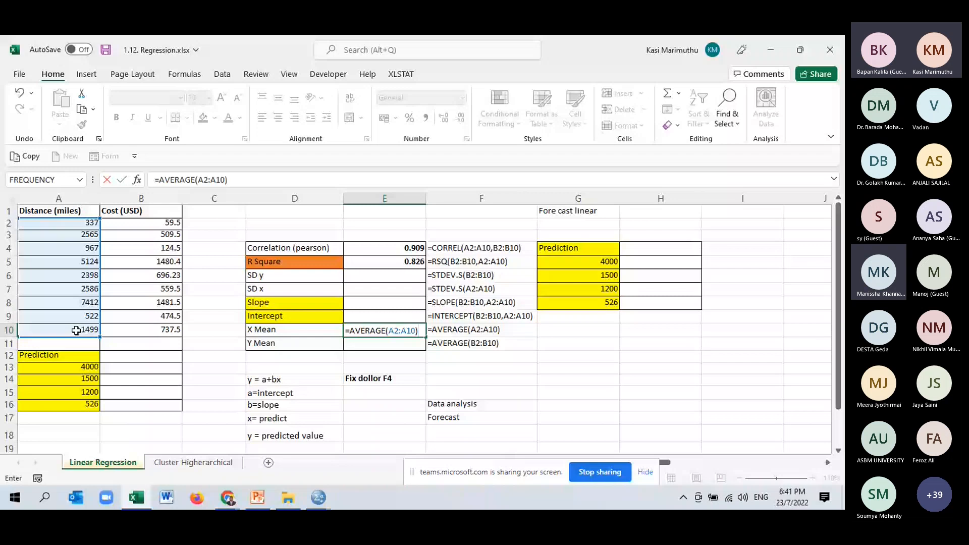
{"action": "key", "text": "Return"}
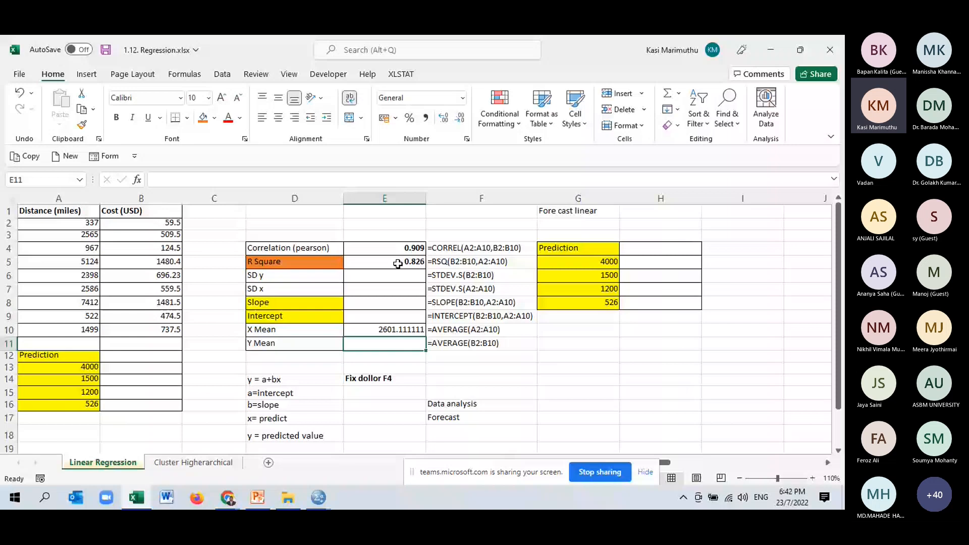
- Replace the R Square formula in cell E5 with the squared correlation, =E4^2
{"action": "left_click", "coordinate": [397, 263]}
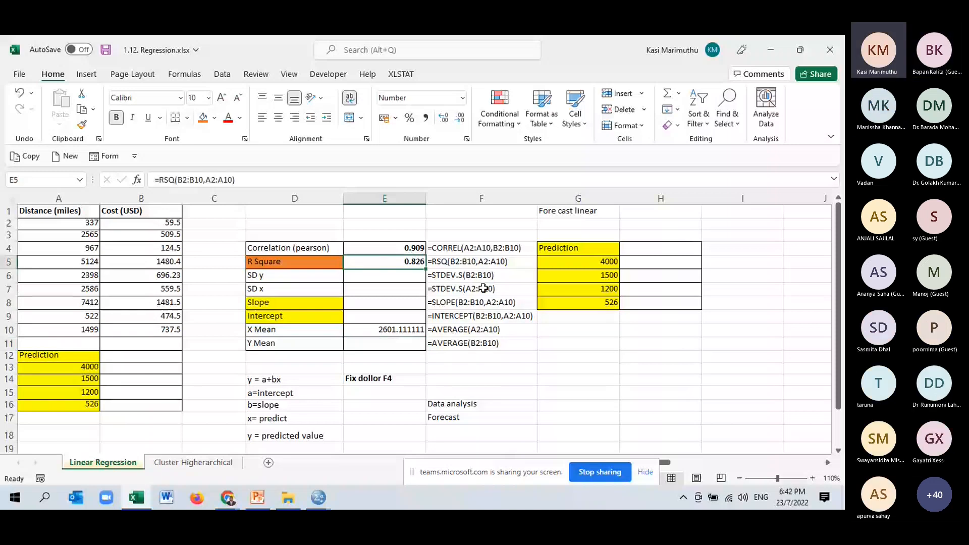
{"action": "type", "text": "="}
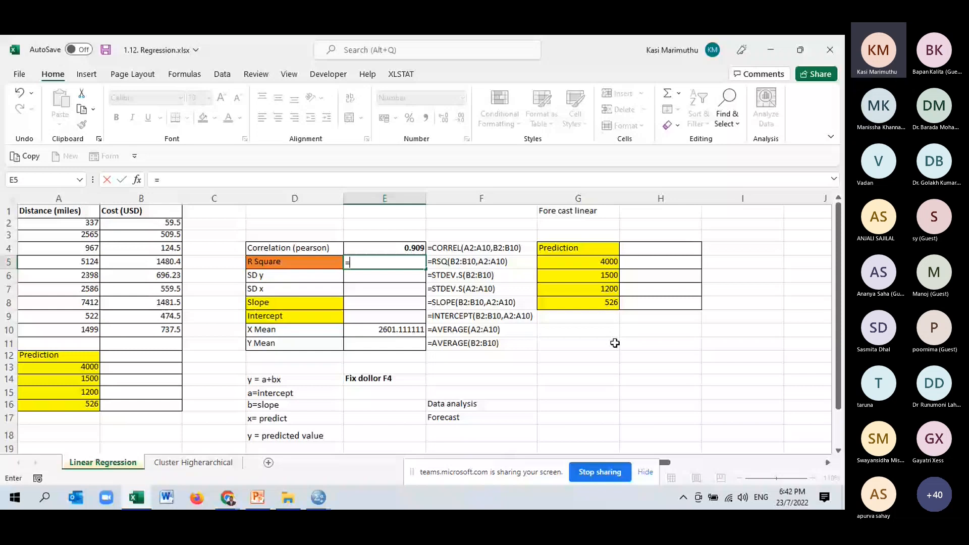
{"action": "left_click", "coordinate": [407, 250]}
{"action": "type", "text": "^"}
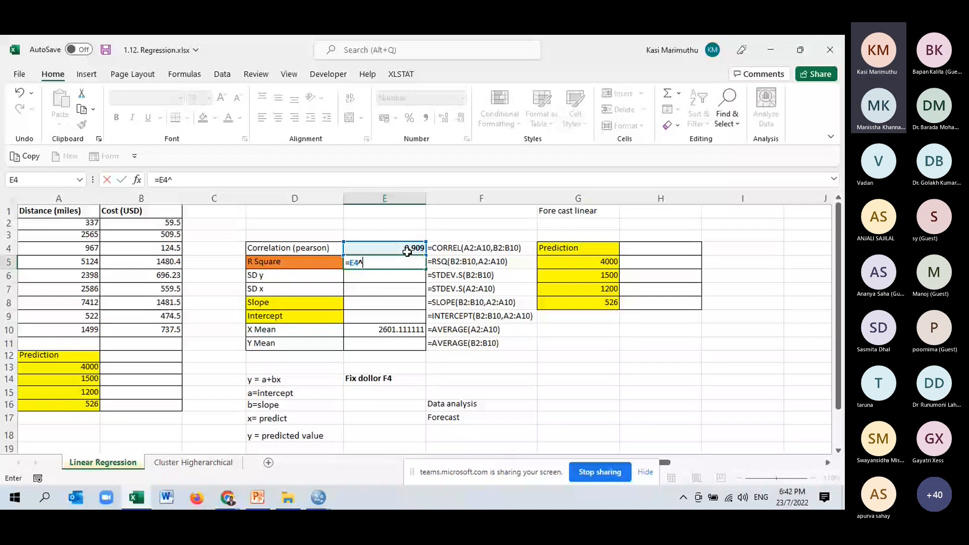
{"action": "type", "text": "2"}
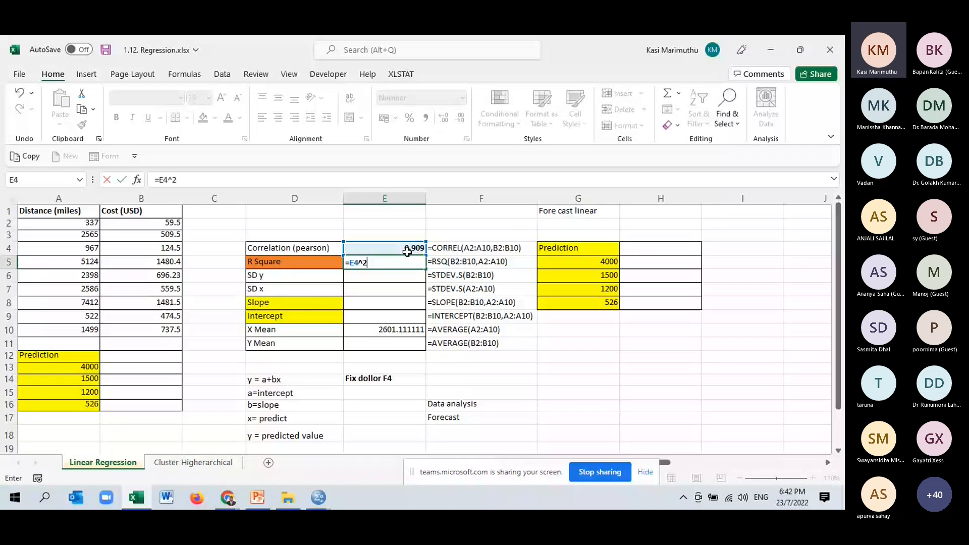
{"action": "key", "text": "Return"}
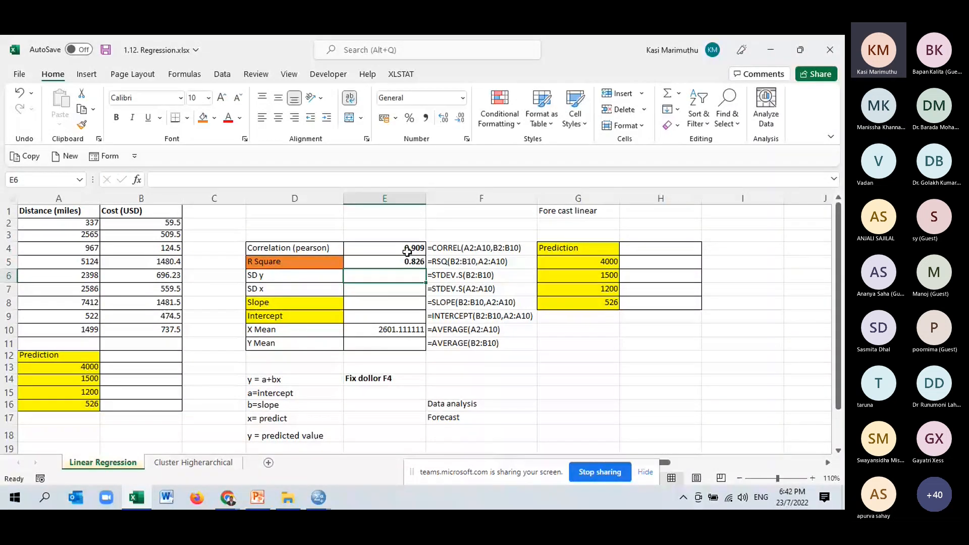
- Calculate the Y Mean of the costs in cell E11 with =AVERAGE(B2:B10)
{"action": "left_click", "coordinate": [404, 344]}
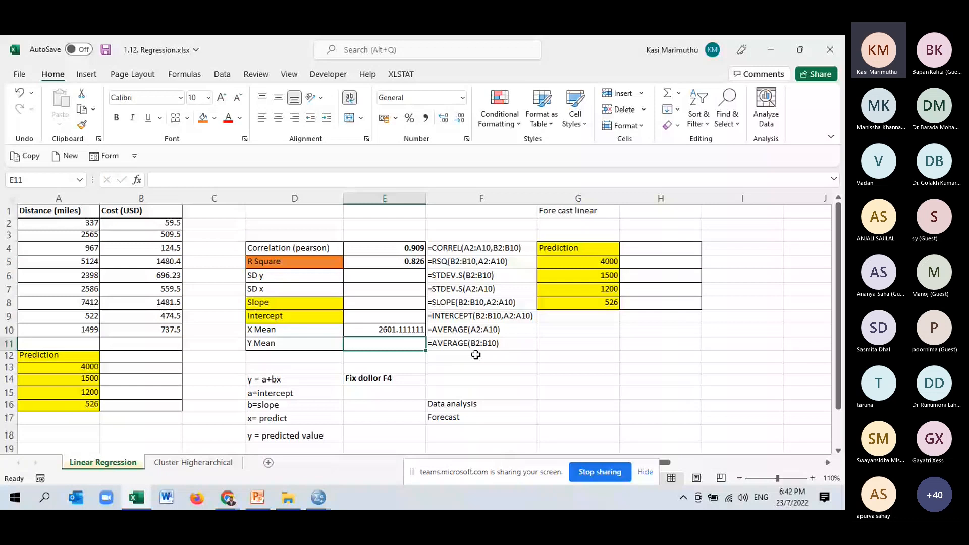
{"action": "type", "text": "="}
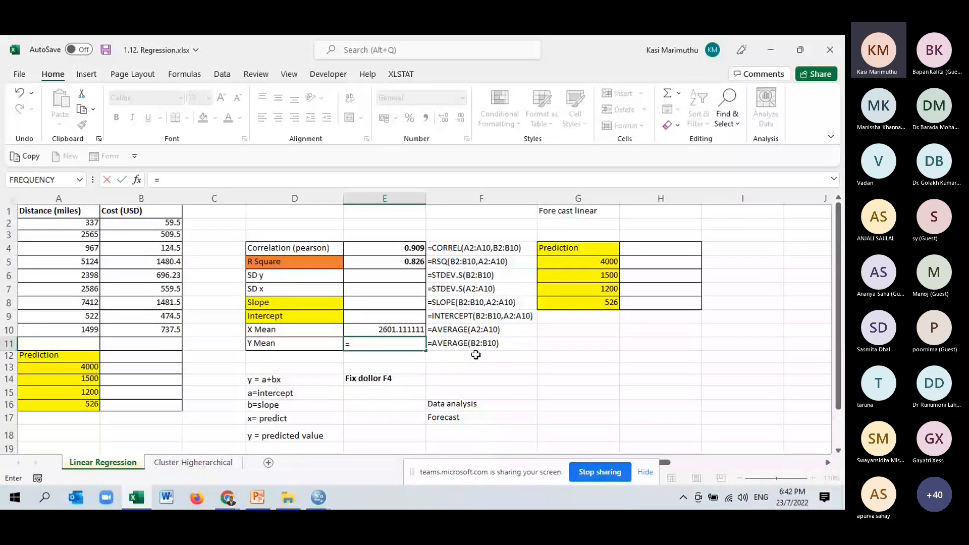
{"action": "type", "text": "av"}
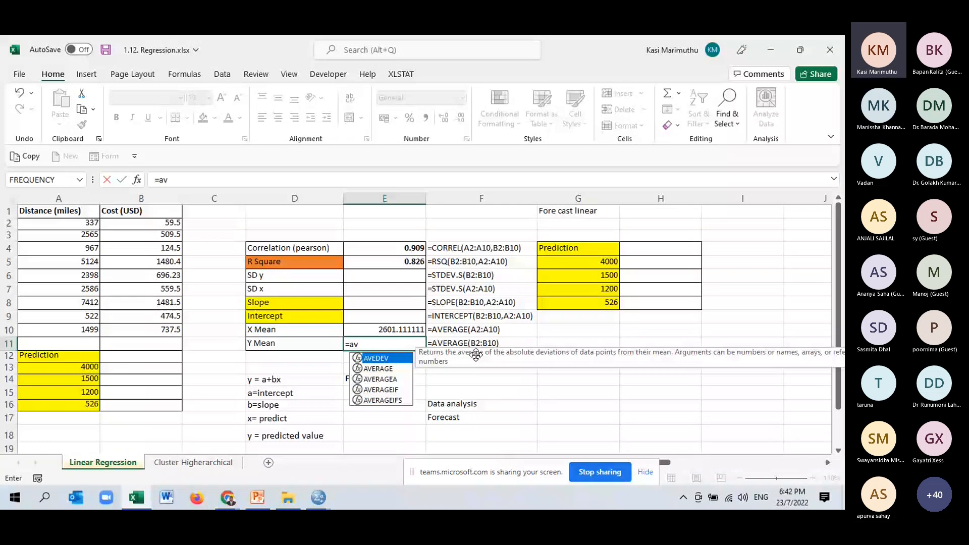
{"action": "key", "text": "Down"}
{"action": "key", "text": "Tab"}
{"action": "left_click_drag", "start_coordinate": [151, 223], "coordinate": [155, 330]}
{"action": "type", "text": ")"}
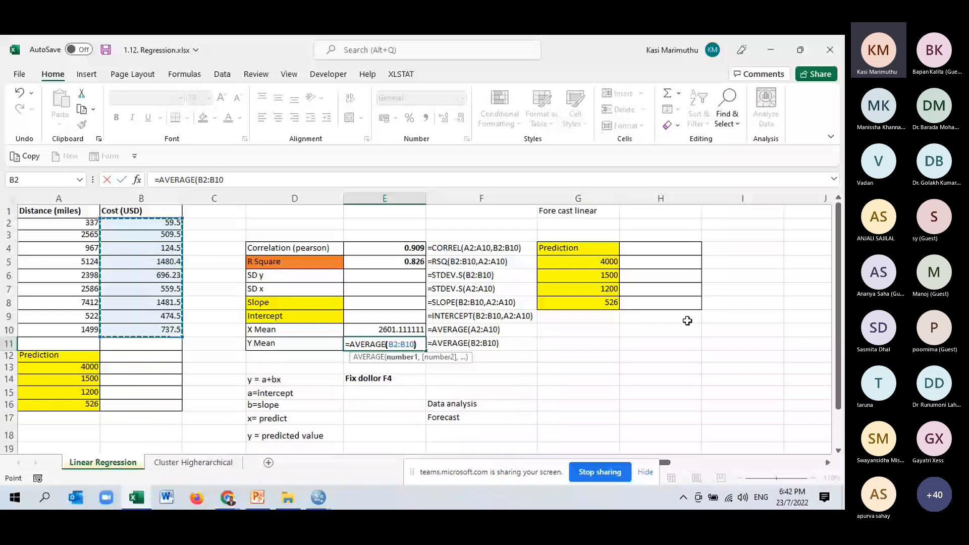
{"action": "key", "text": "Return"}
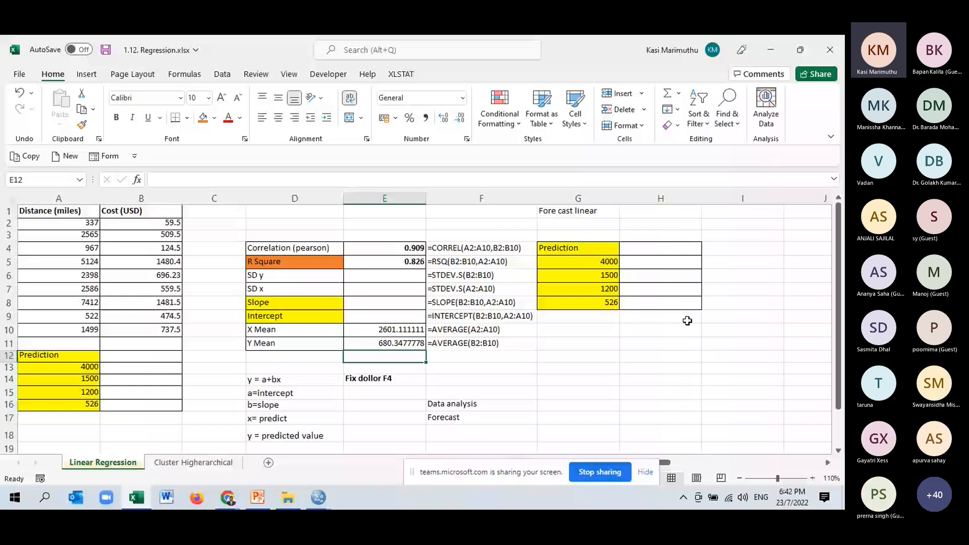
- Format the X Mean and Y Mean values in E10:E11 with two decimal places
{"action": "left_click_drag", "start_coordinate": [399, 330], "coordinate": [398, 343]}
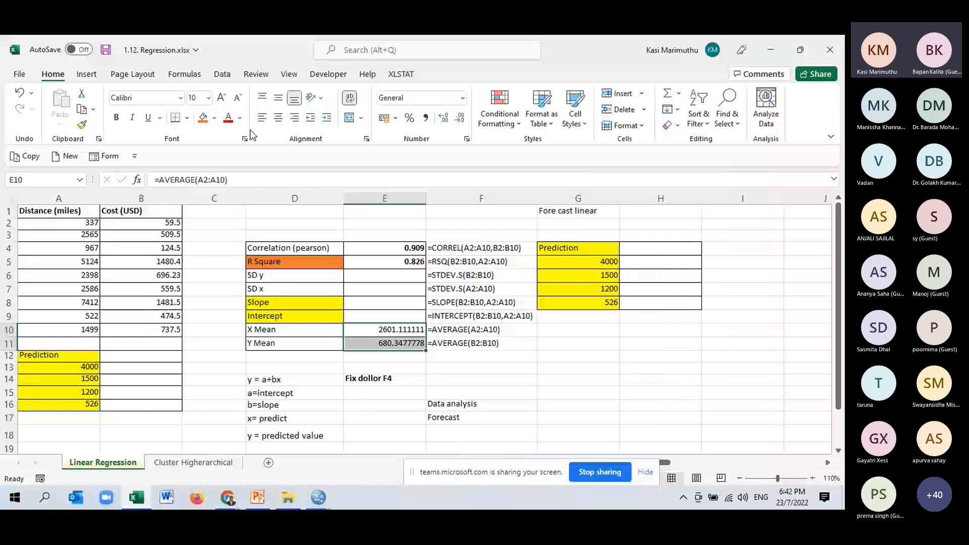
{"action": "left_click", "coordinate": [461, 119]}
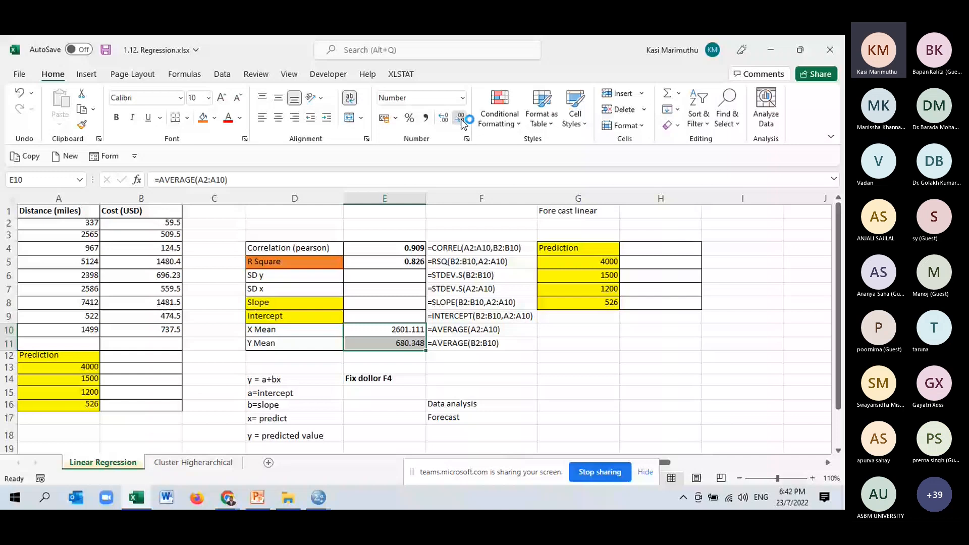
{"action": "left_click", "coordinate": [461, 121]}
- Calculate the sample standard deviation of the costs (SD y) in cell E6 with =STDEV.S(B2:B10)
{"action": "left_click", "coordinate": [385, 276]}
{"action": "type", "text": "=st"}
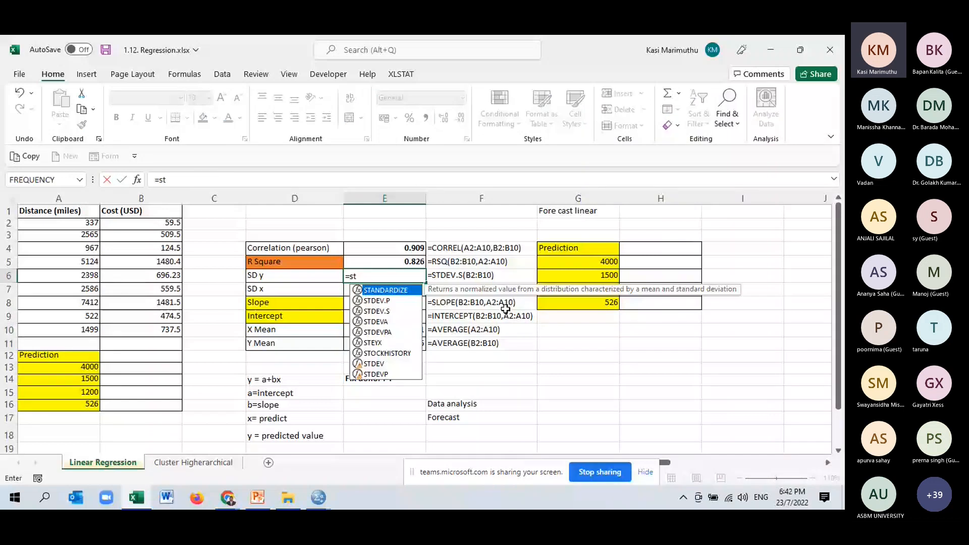
{"action": "double_click", "coordinate": [381, 311]}
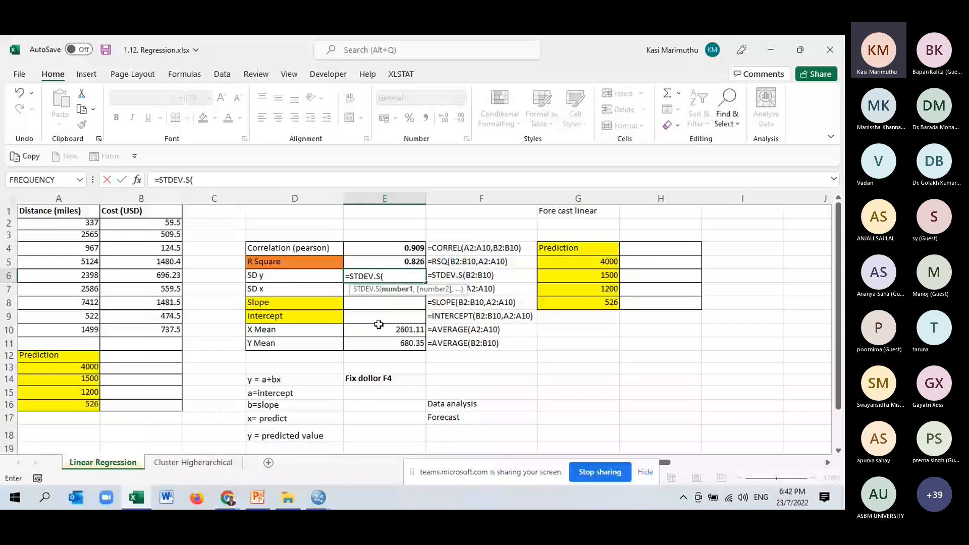
{"action": "left_click", "coordinate": [164, 224]}
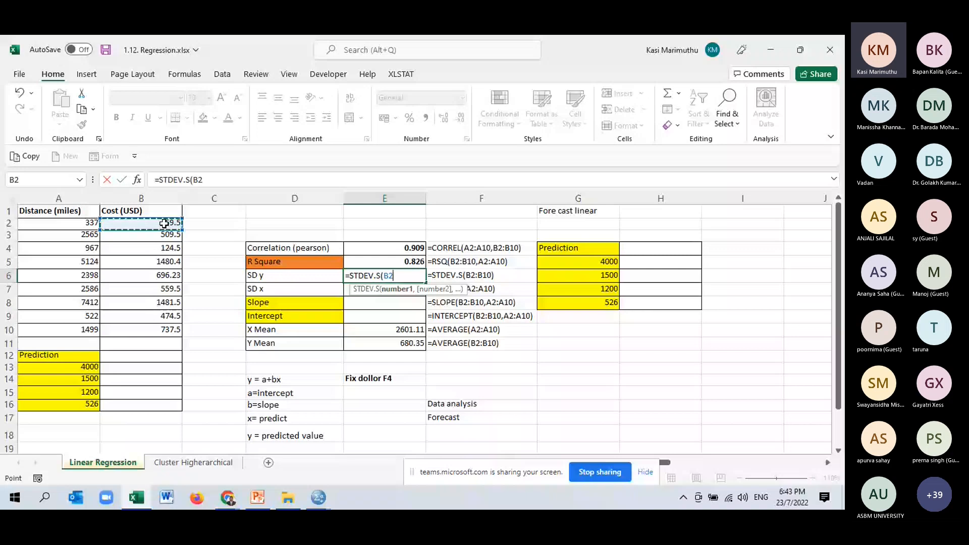
{"action": "left_click_drag", "start_coordinate": [164, 223], "coordinate": [153, 325]}
{"action": "key", "text": "Return"}
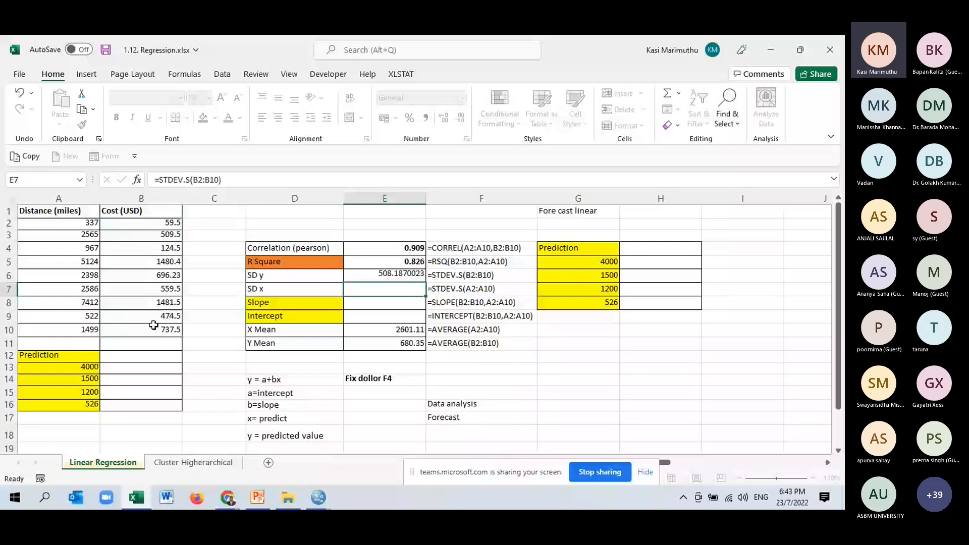
- Calculate the sample standard deviation of the distances (SD x) in cell E7 with =STDEV.S(A2:A10)
{"action": "type", "text": "=std"}
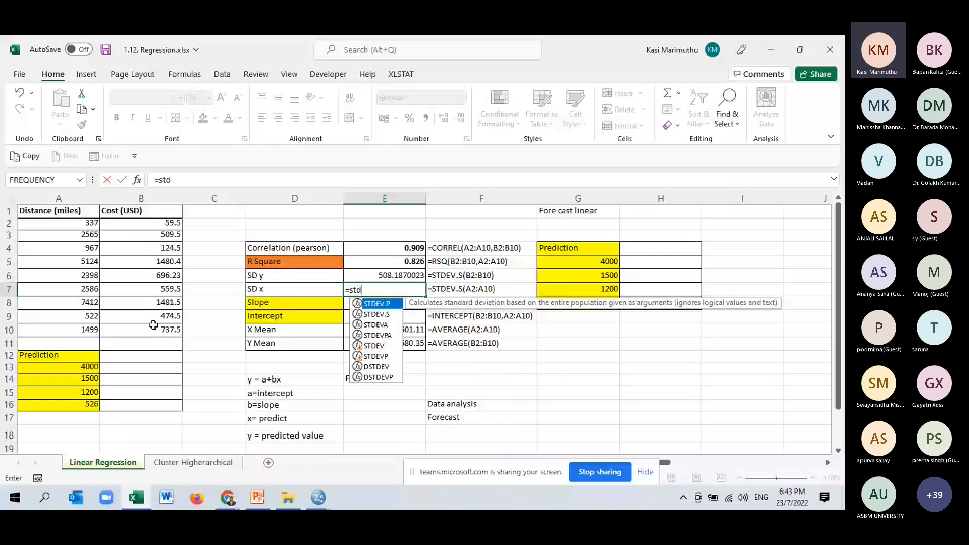
{"action": "key", "text": "Down"}
{"action": "key", "text": "Tab"}
{"action": "left_click_drag", "start_coordinate": [75, 223], "coordinate": [78, 321]}
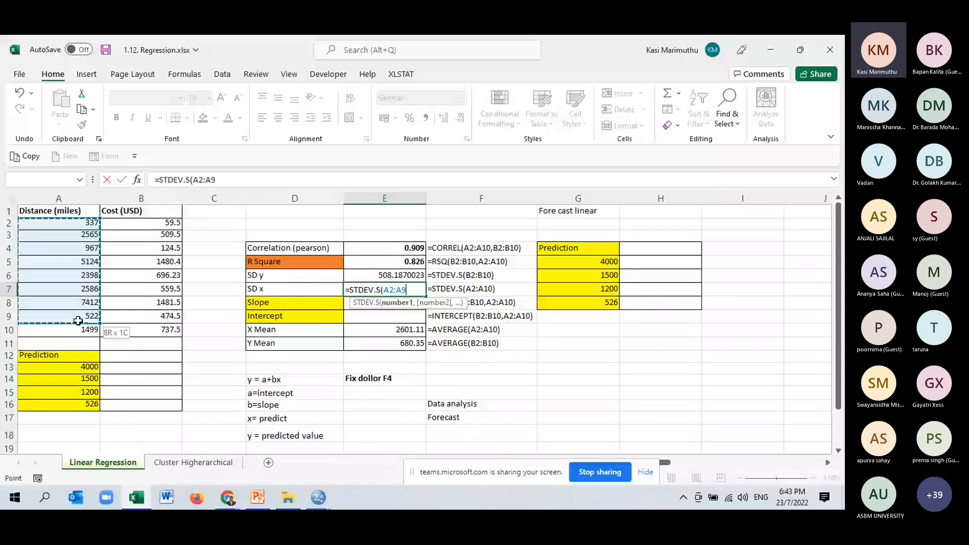
{"action": "left_click_drag", "start_coordinate": [78, 321], "coordinate": [76, 329]}
{"action": "type", "text": ")"}
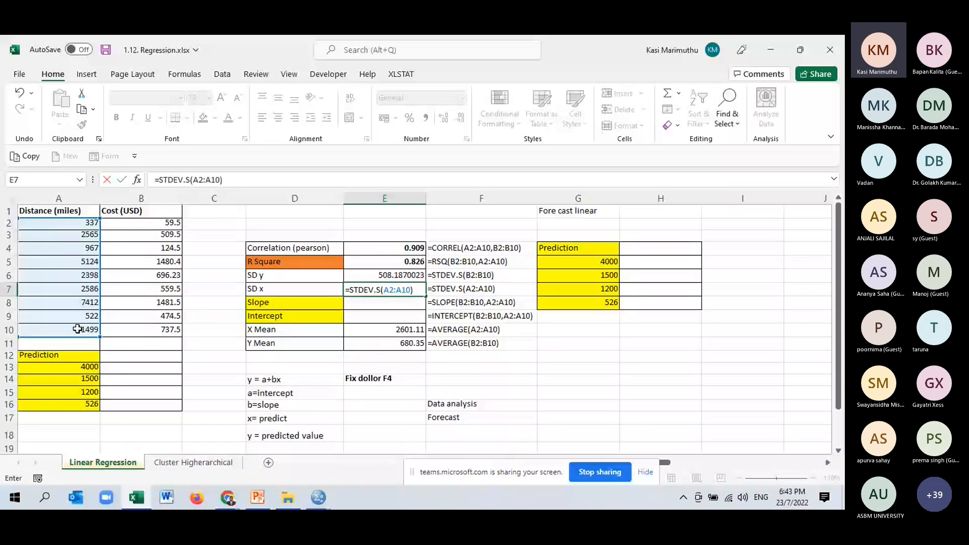
{"action": "key", "text": "Return"}
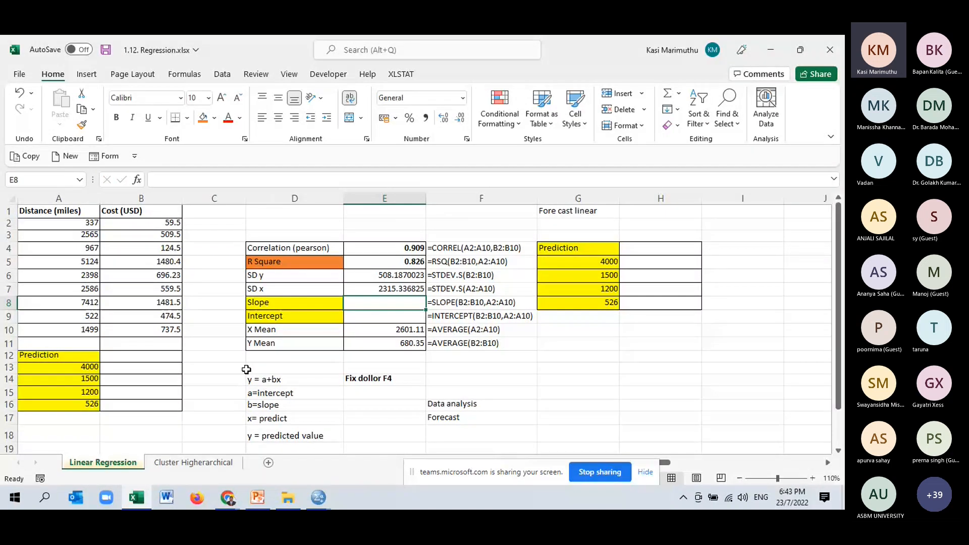
- Label the Slope row with b in cell C8 and the Intercept row with a in cell C9
{"action": "left_click", "coordinate": [238, 306]}
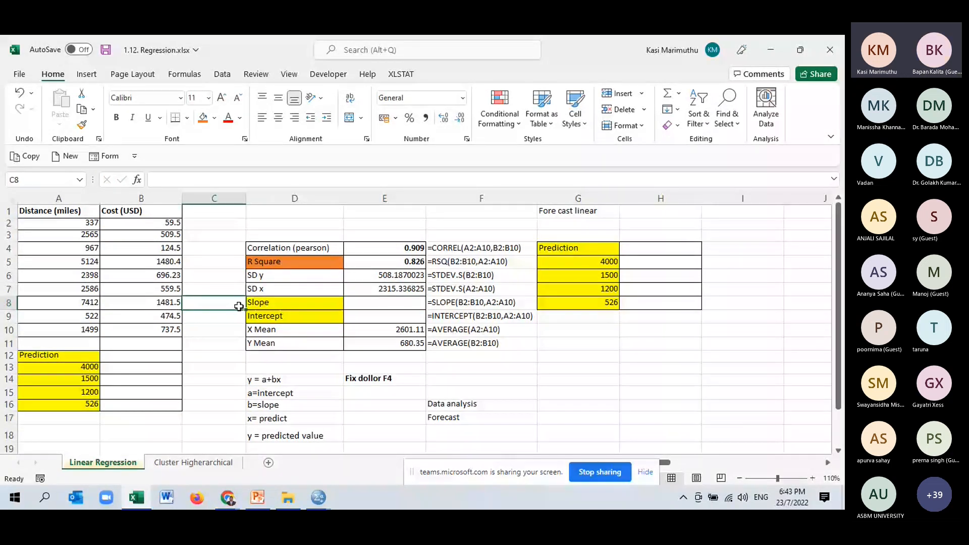
{"action": "type", "text": "a"}
{"action": "key", "text": "BackSpace"}
{"action": "type", "text": "b"}
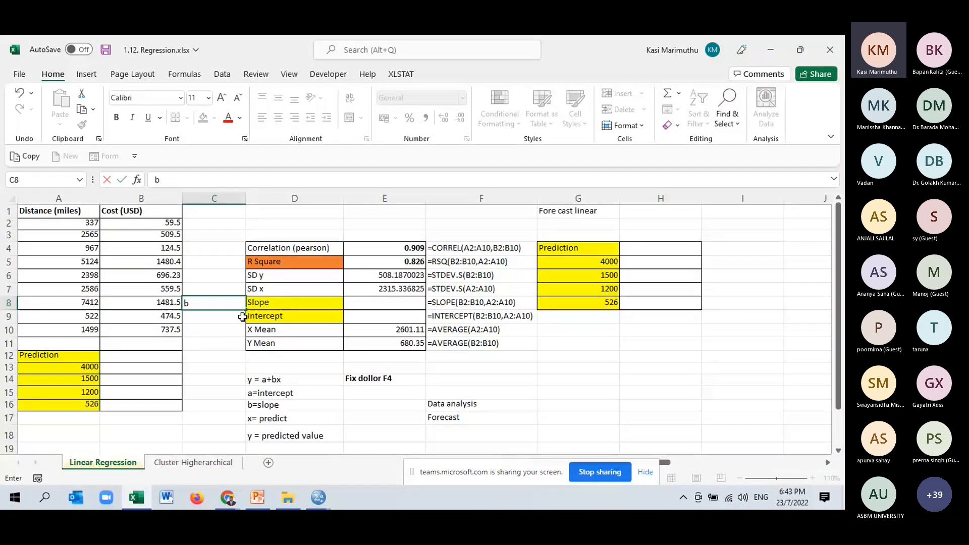
{"action": "key", "text": "Return"}
{"action": "type", "text": "a"}
- Format the b and a labels in C8:C9 as right-aligned, bold, red text at font size 14
{"action": "double_click", "coordinate": [224, 305]}
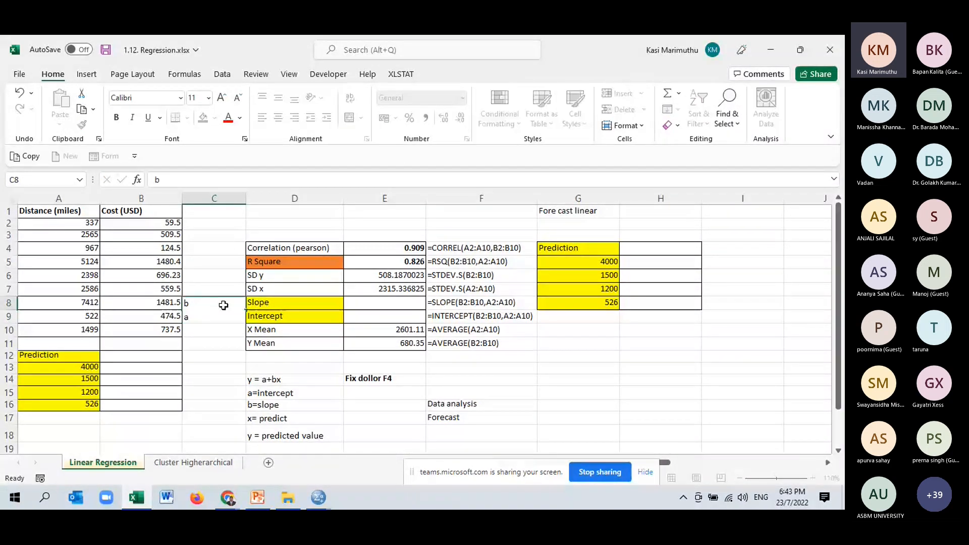
{"action": "left_click_drag", "start_coordinate": [224, 306], "coordinate": [222, 312]}
{"action": "left_click", "coordinate": [294, 117]}
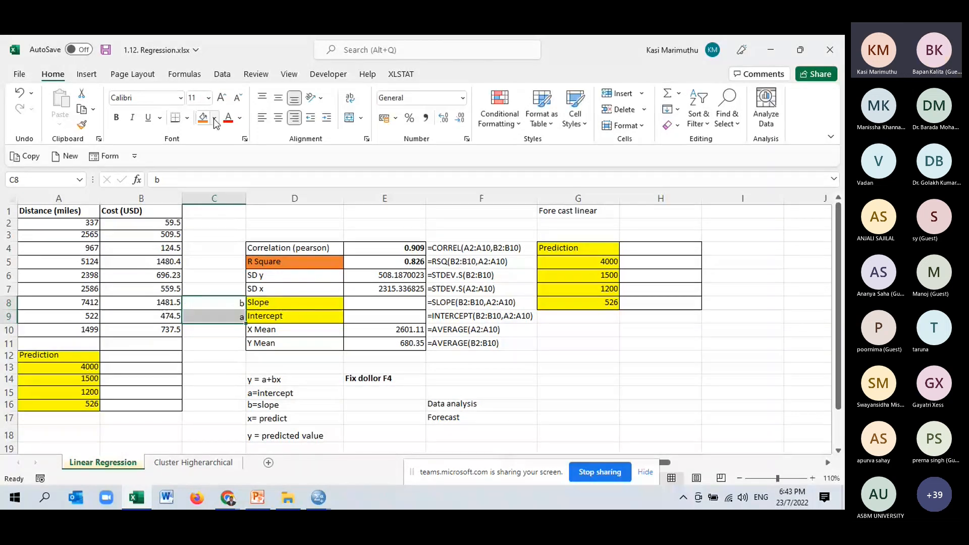
{"action": "left_click", "coordinate": [116, 118]}
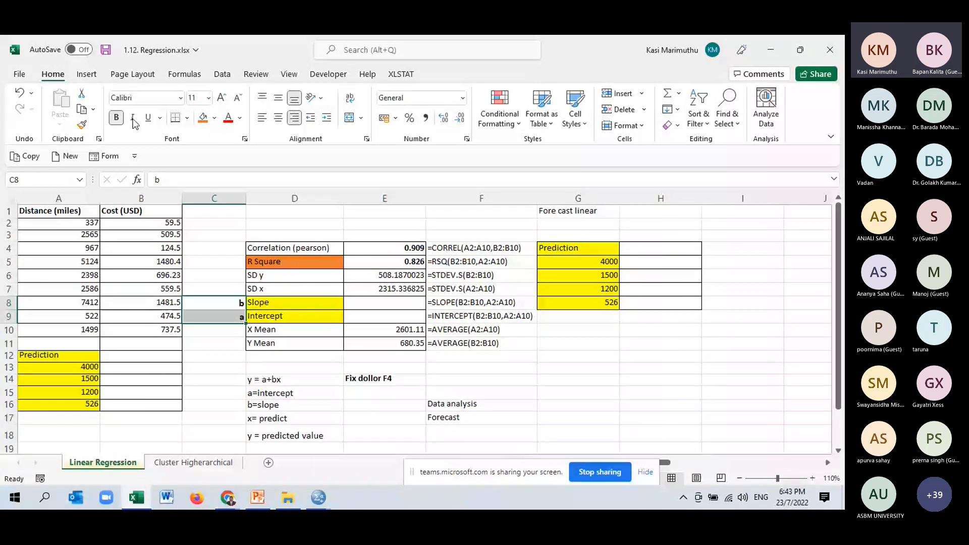
{"action": "left_click", "coordinate": [228, 117]}
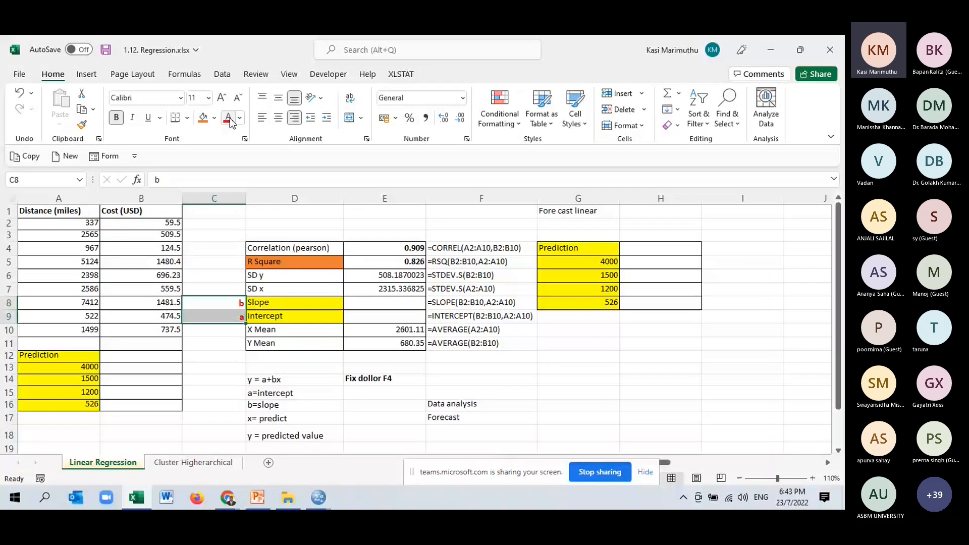
{"action": "left_click", "coordinate": [222, 97]}
{"action": "left_click", "coordinate": [222, 98]}
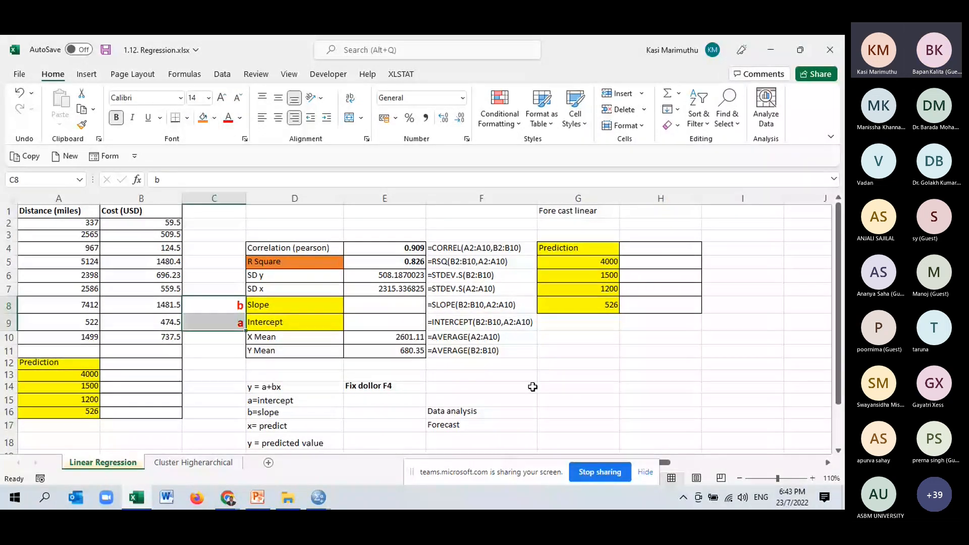
{"action": "left_click", "coordinate": [660, 400]}
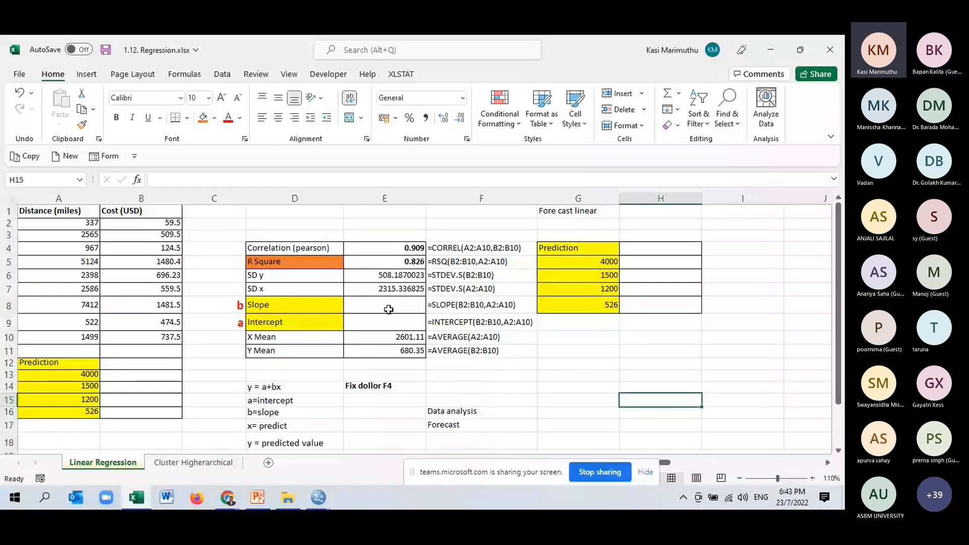
- Calculate the Slope in cell E8 with =SLOPE(B2:B10,A2:A10), using cost as known y's and distance as known x's
{"action": "left_click", "coordinate": [388, 309]}
{"action": "scroll", "coordinate": [387, 311], "scroll_direction": "down", "scroll_amount": 1}
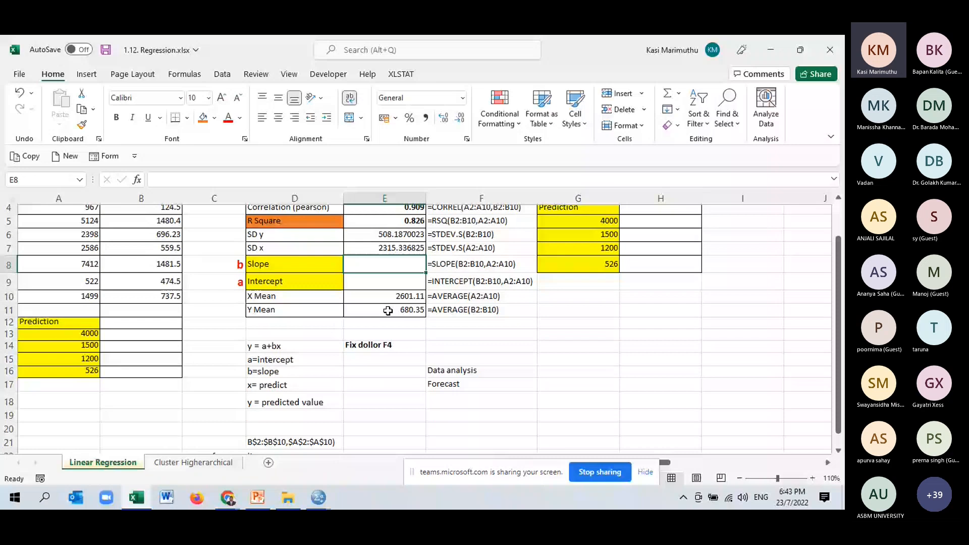
{"action": "scroll", "coordinate": [560, 406], "scroll_direction": "up", "scroll_amount": 1}
{"action": "type", "text": "=s"}
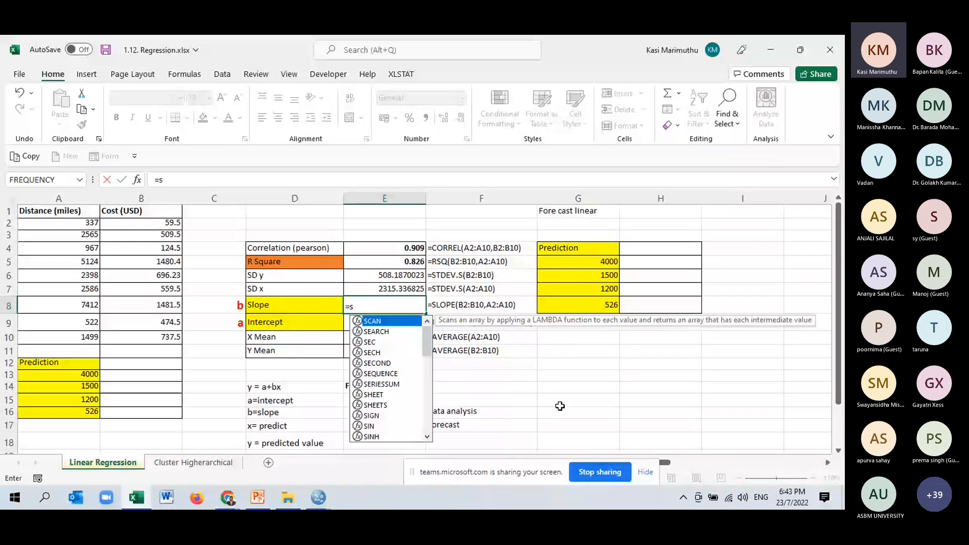
{"action": "type", "text": "lo"}
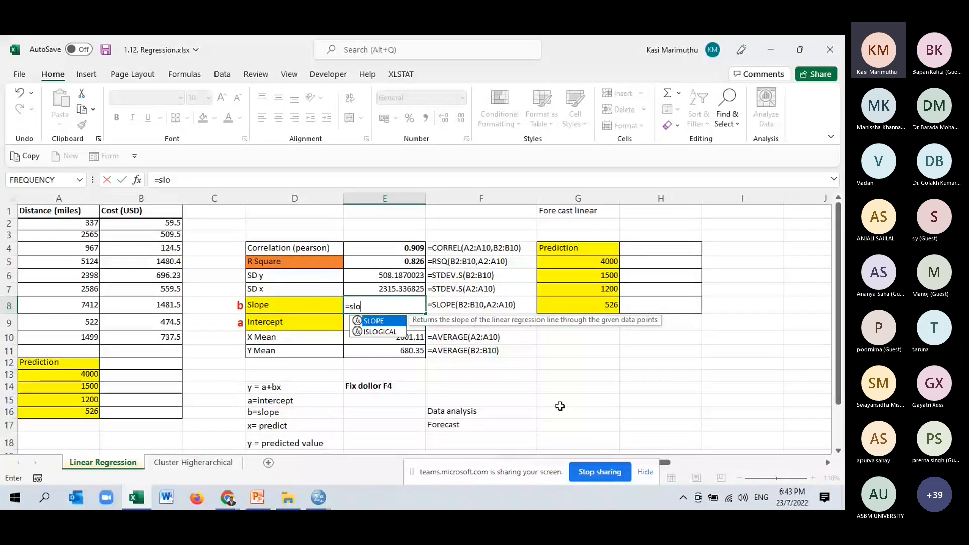
{"action": "double_click", "coordinate": [368, 321]}
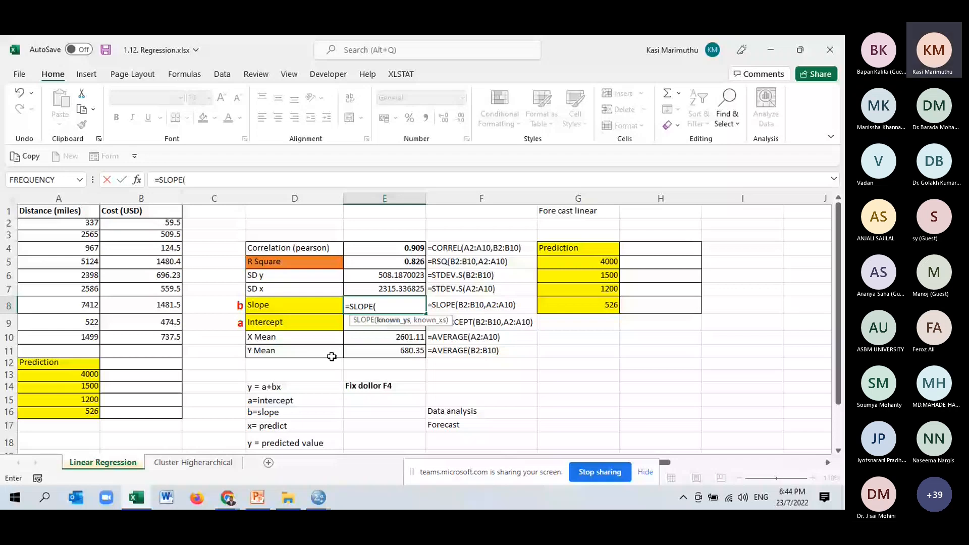
{"action": "type", "text": "B2:B10,A2:A10)"}
{"action": "key", "text": "Return"}
- Calculate the Intercept in cell E9 with =INTERCEPT(B2:B10,A2:A10), using cost as known y's and distance as known x's
{"action": "type", "text": "=inte"}
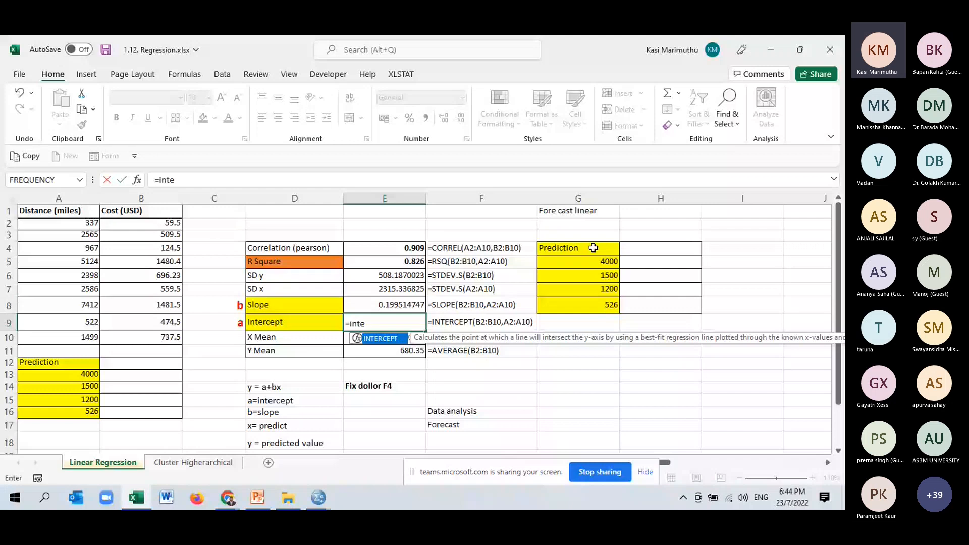
{"action": "key", "text": "Tab"}
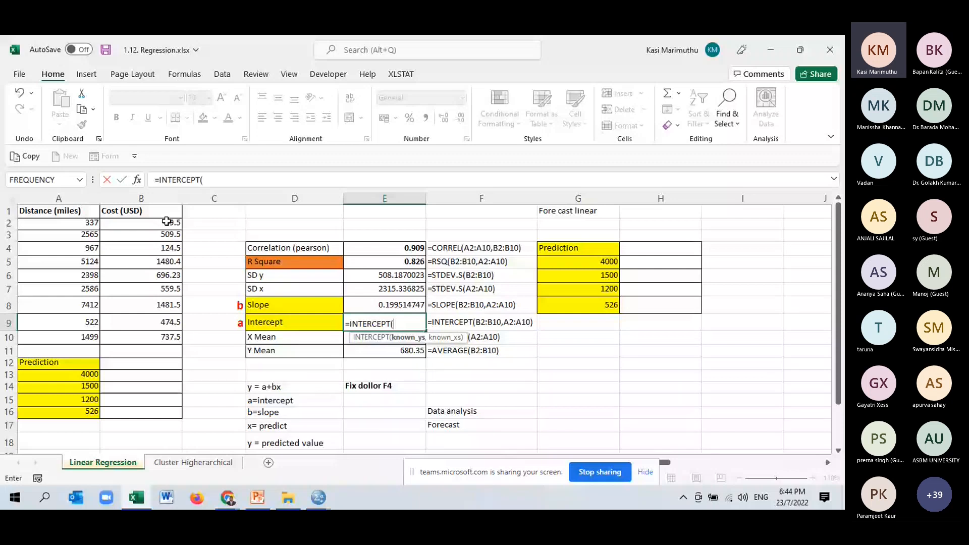
{"action": "left_click_drag", "start_coordinate": [167, 222], "coordinate": [155, 334]}
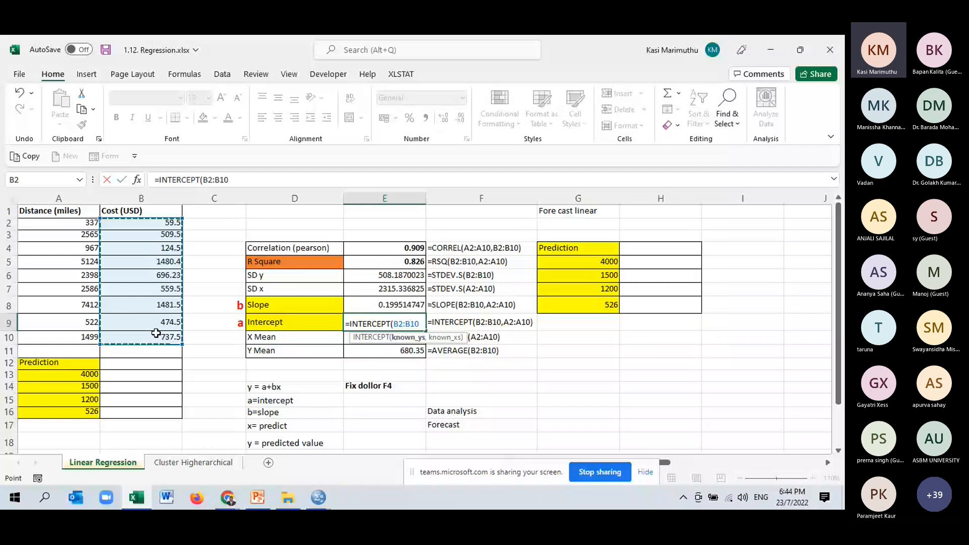
{"action": "type", "text": ","}
{"action": "left_click_drag", "start_coordinate": [75, 222], "coordinate": [75, 333]}
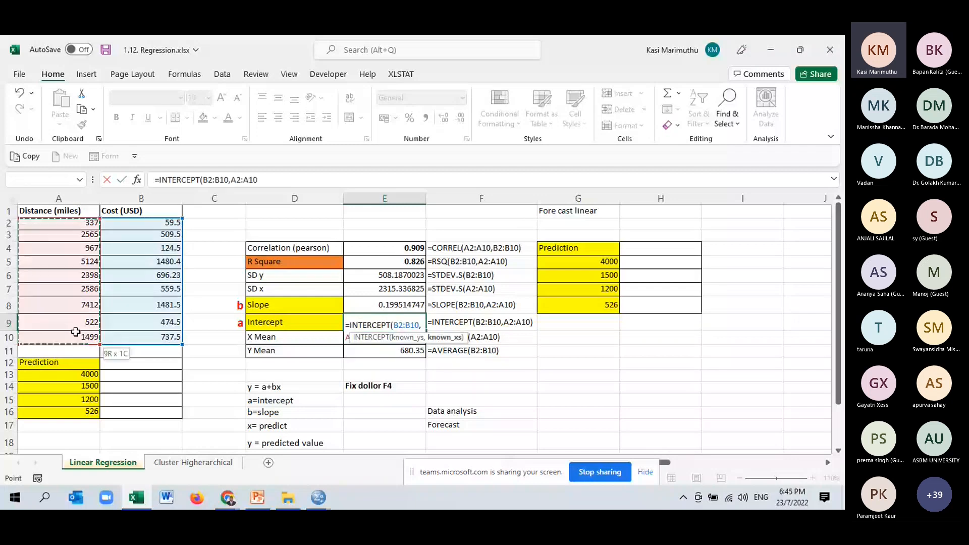
{"action": "type", "text": ")"}
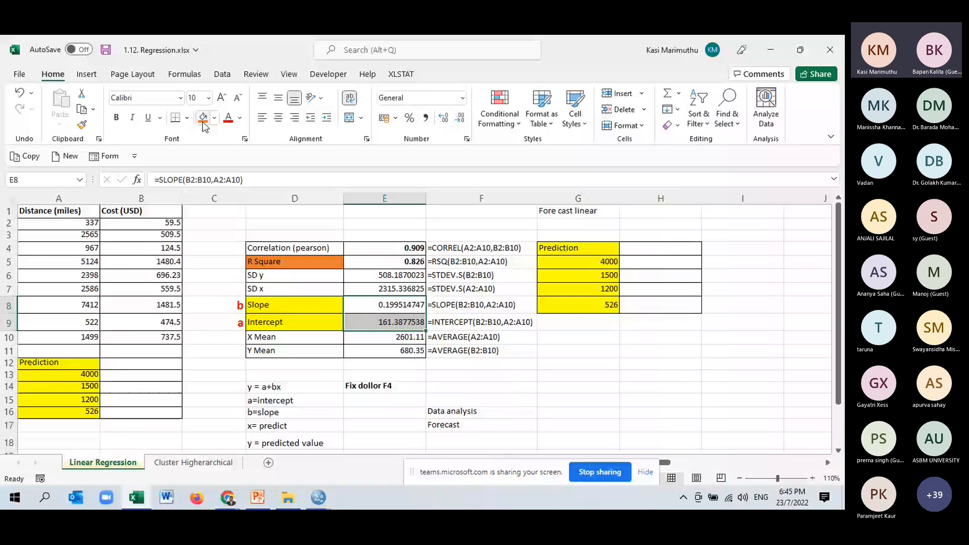
- Format the Slope and Intercept values in E8:E9 as bold red numbers with three decimal places
{"action": "left_click", "coordinate": [228, 118]}
{"action": "left_click", "coordinate": [116, 117]}
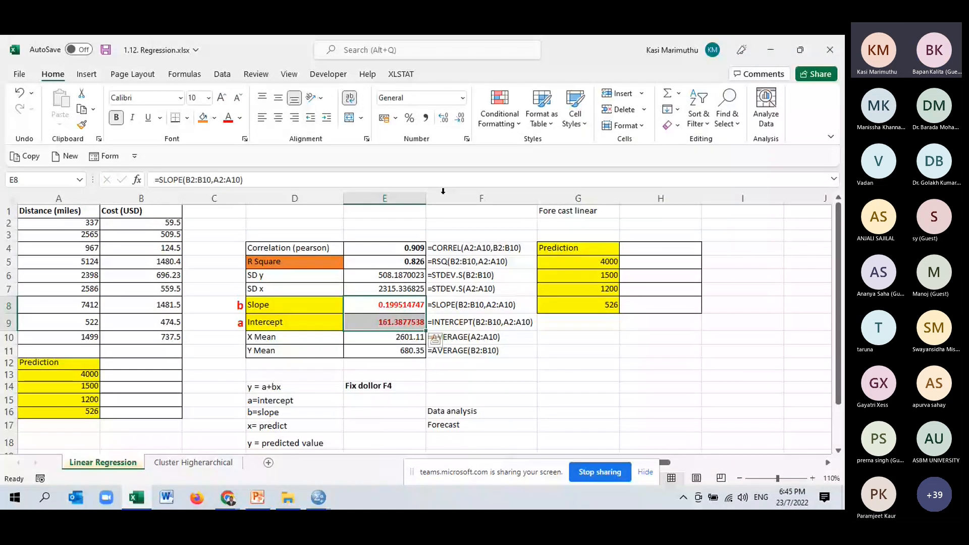
{"action": "left_click", "coordinate": [459, 119]}
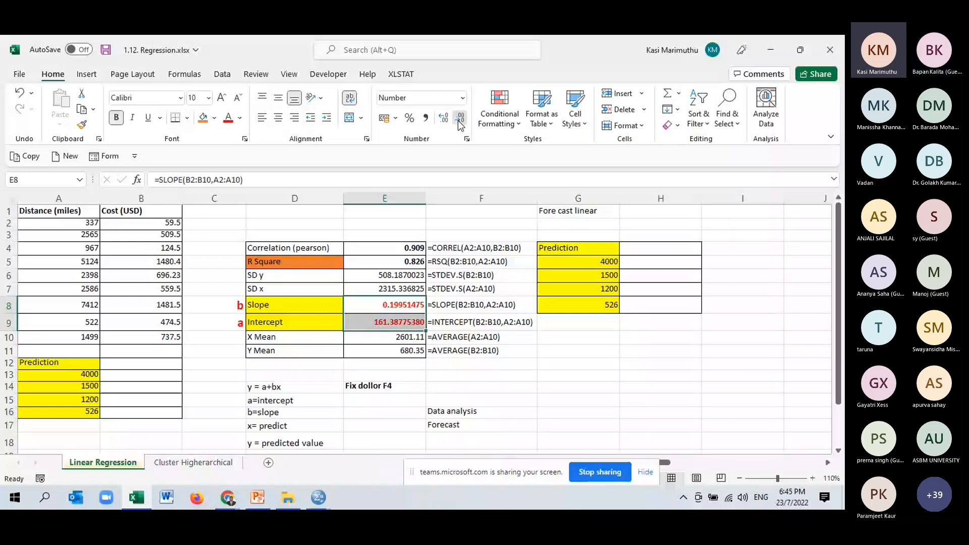
{"action": "left_click", "coordinate": [458, 119]}
{"action": "left_click", "coordinate": [458, 119]}
{"action": "left_click", "coordinate": [458, 119]}
{"action": "left_click", "coordinate": [458, 119]}
{"action": "left_click", "coordinate": [459, 120]}
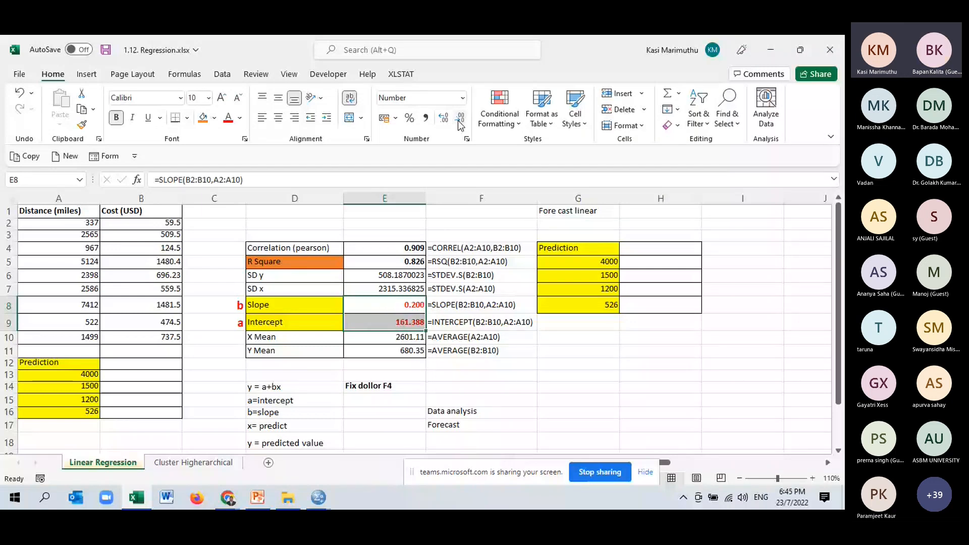
{"action": "scroll", "coordinate": [278, 337], "scroll_direction": "down", "scroll_amount": 1}
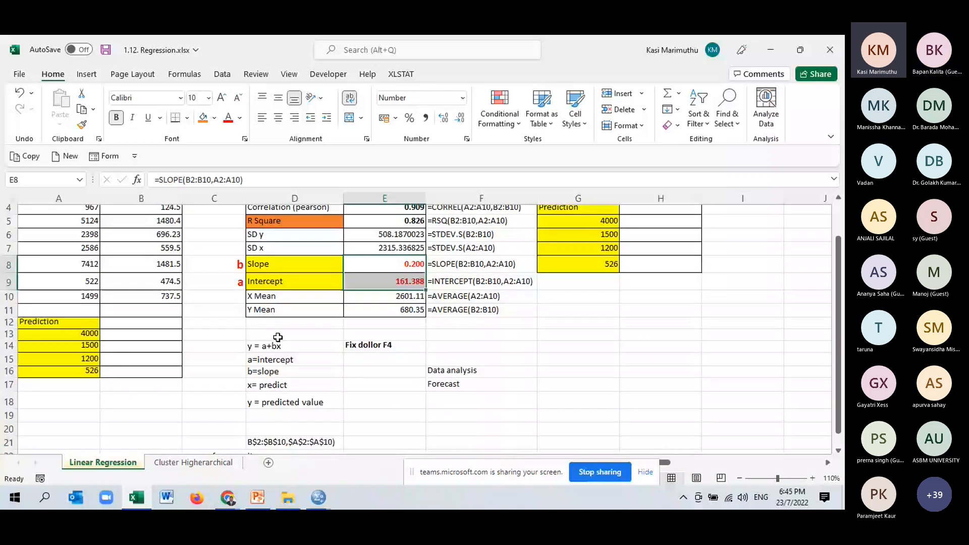
{"action": "left_click_drag", "start_coordinate": [141, 334], "coordinate": [141, 371]}
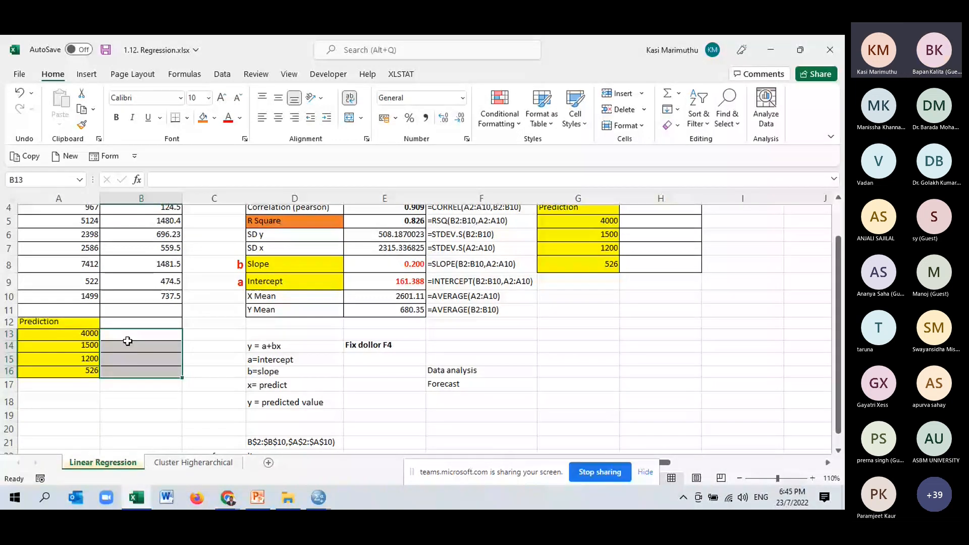
{"action": "left_click", "coordinate": [160, 335]}
{"action": "type", "text": "="}
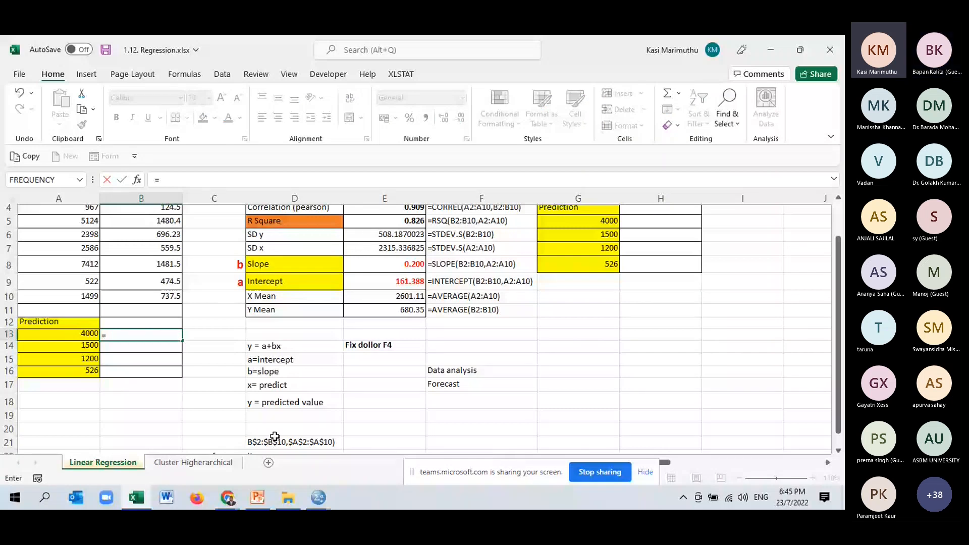
{"action": "scroll", "coordinate": [275, 436], "scroll_direction": "up", "scroll_amount": 1}
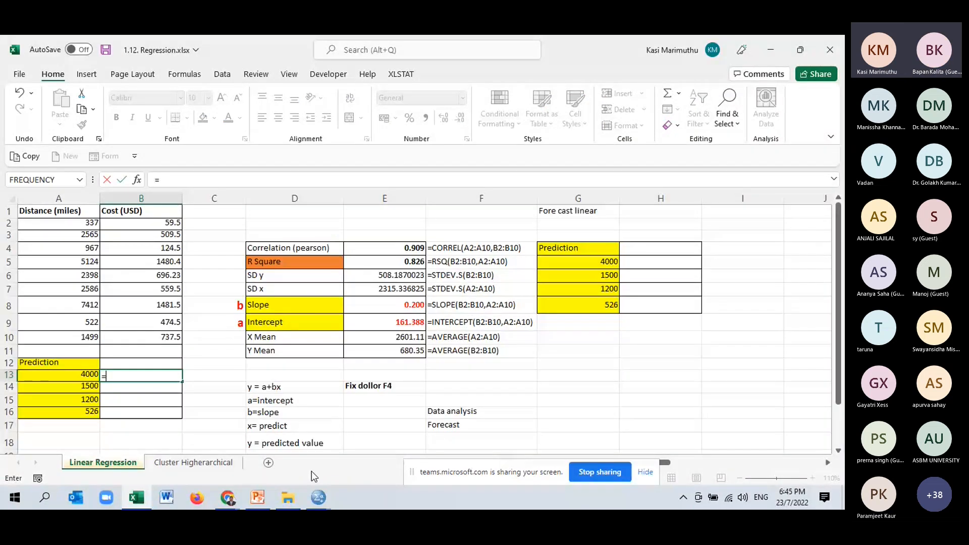
{"action": "left_click", "coordinate": [407, 323]}
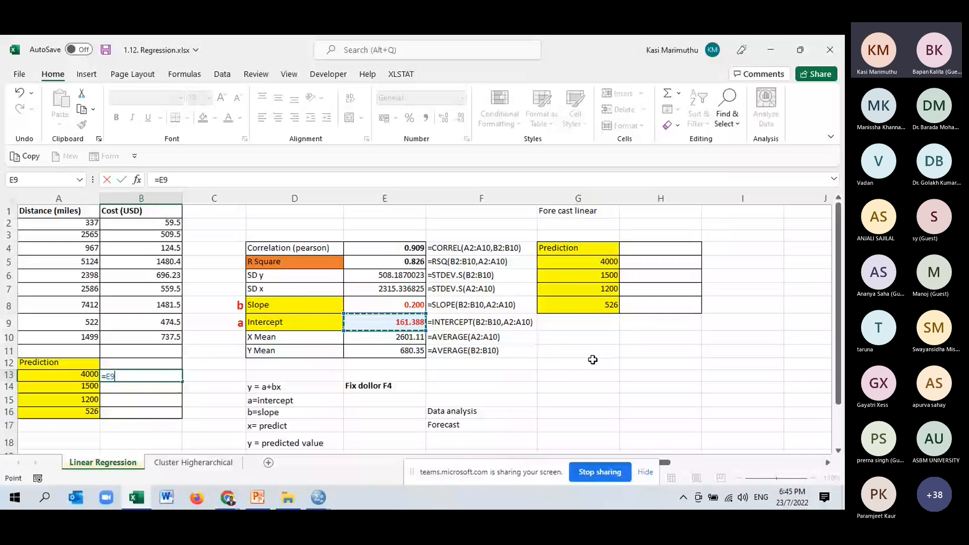
{"action": "key", "text": "BackSpace"}
{"action": "key", "text": "BackSpace"}
{"action": "key", "text": "BackSpace"}
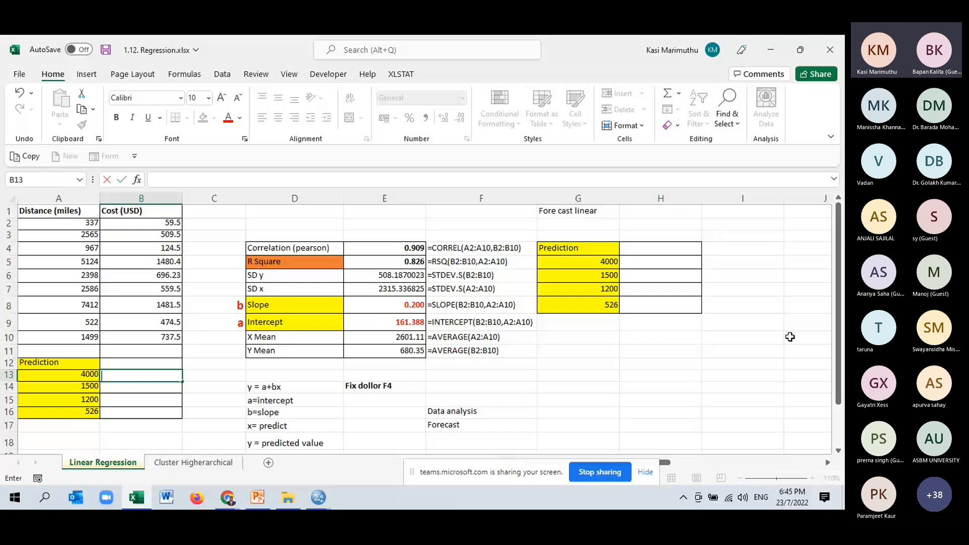
- Calculate the predicted cost for distance 4000 in cell B13 with =$E$9+($E$8*A13), using absolute references for intercept and slope
{"action": "type", "text": "="}
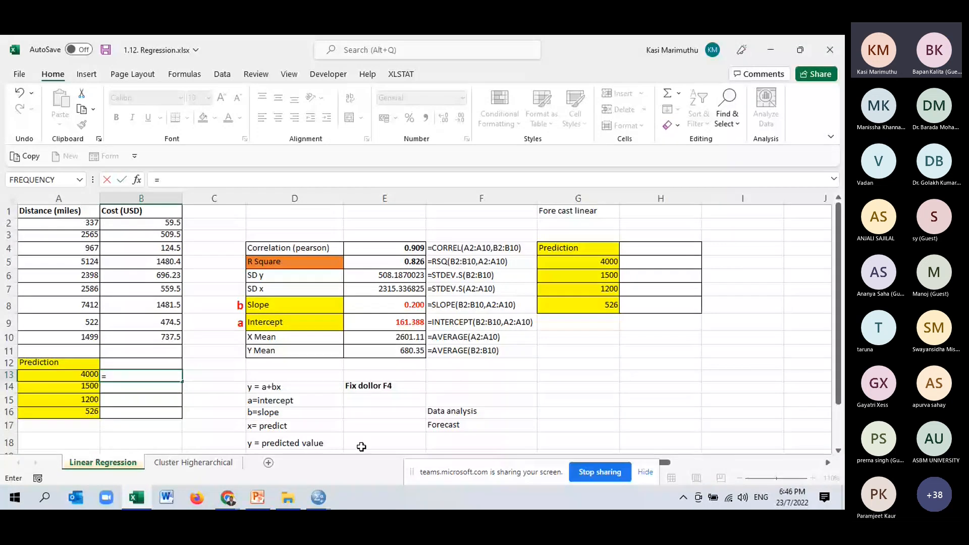
{"action": "left_click", "coordinate": [418, 323]}
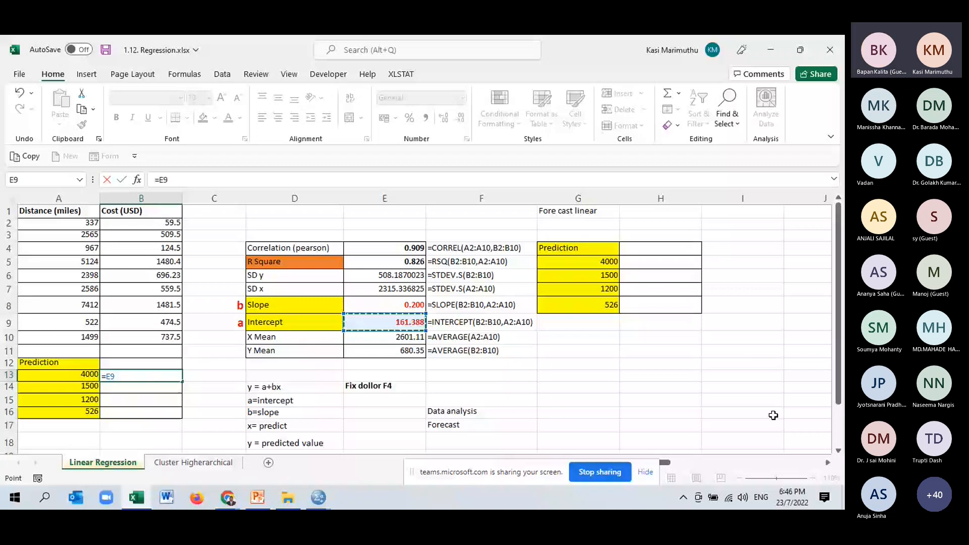
{"action": "key", "text": "F4"}
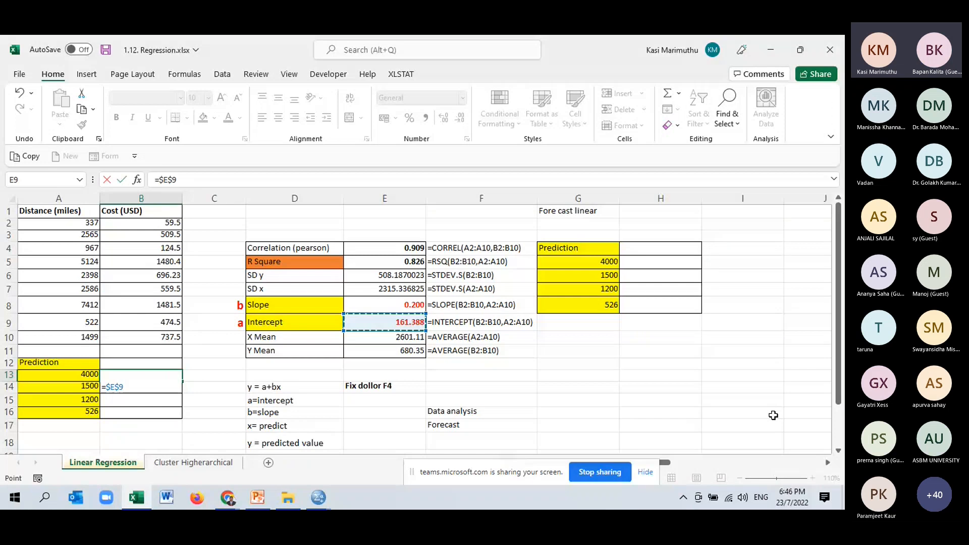
{"action": "type", "text": "+"}
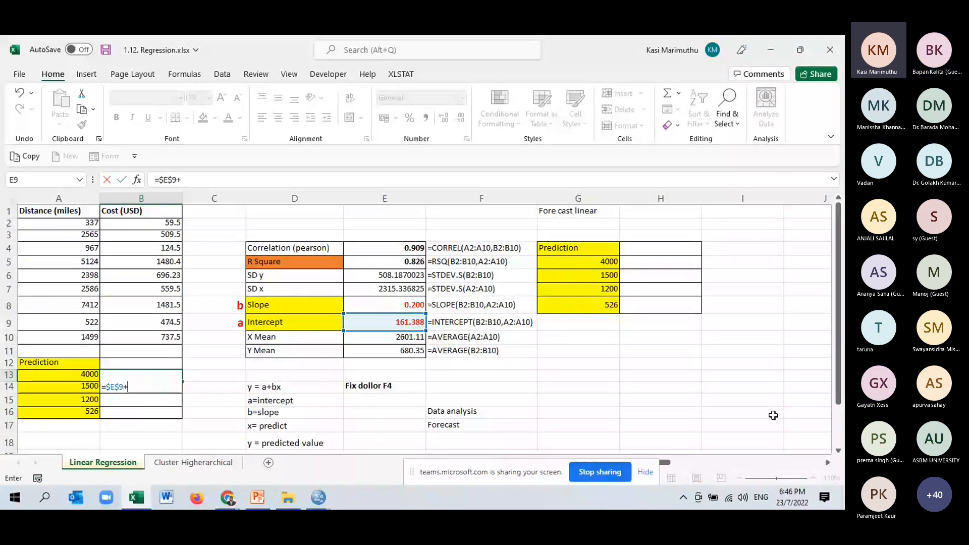
{"action": "type", "text": "("}
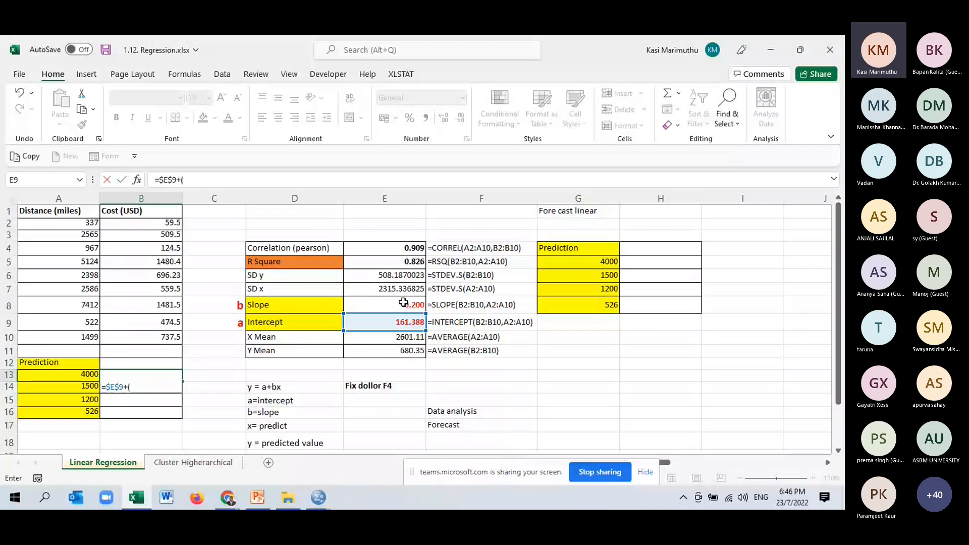
{"action": "left_click", "coordinate": [403, 302]}
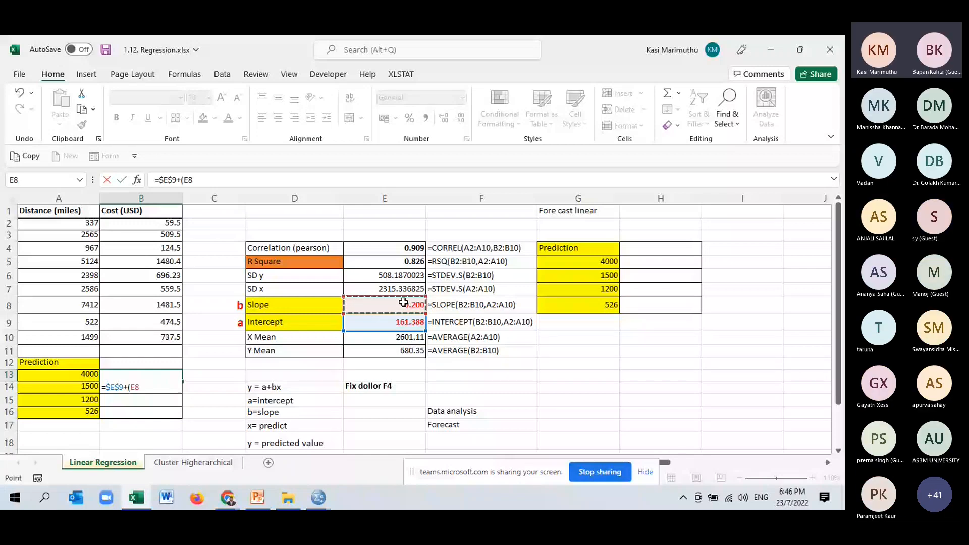
{"action": "key", "text": "F4"}
{"action": "type", "text": "*"}
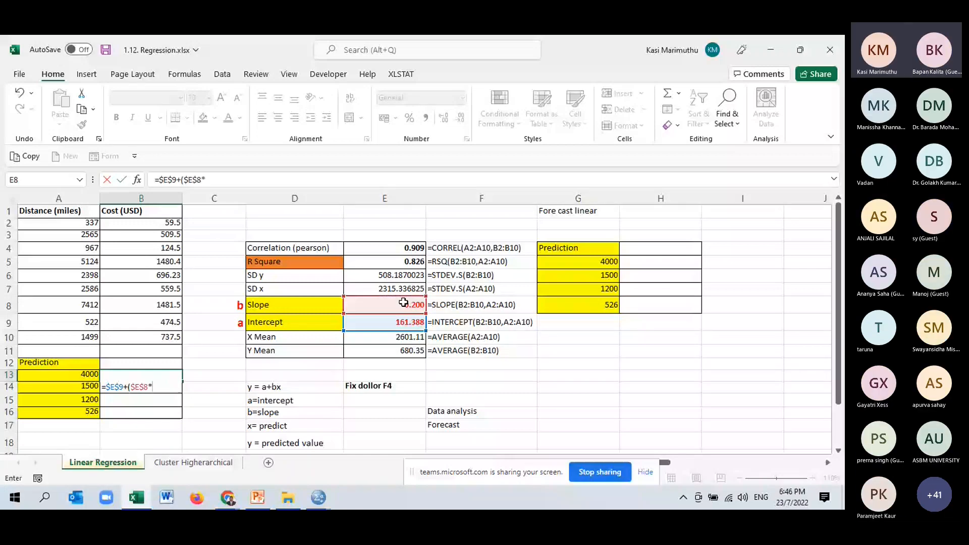
{"action": "left_click", "coordinate": [85, 379]}
{"action": "type", "text": ")"}
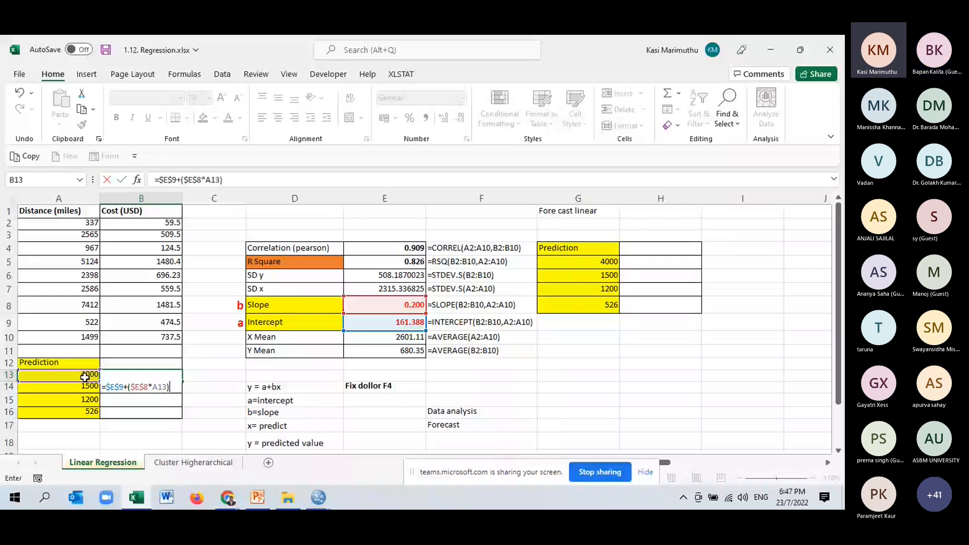
{"action": "key", "text": "ctrl+Return"}
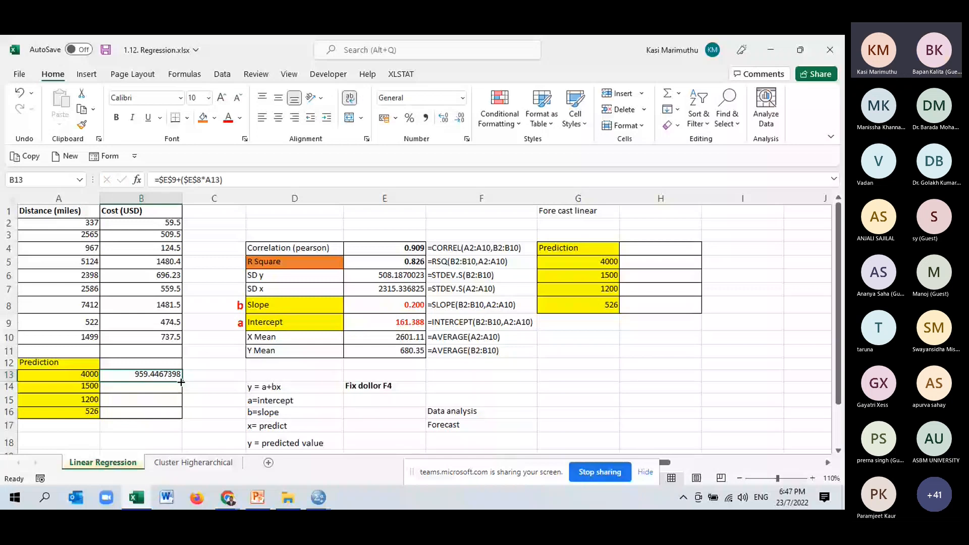
- Fill the prediction formula from B13 down to B16 and check the copied formulas against their distances
{"action": "left_click_drag", "start_coordinate": [181, 382], "coordinate": [187, 418]}
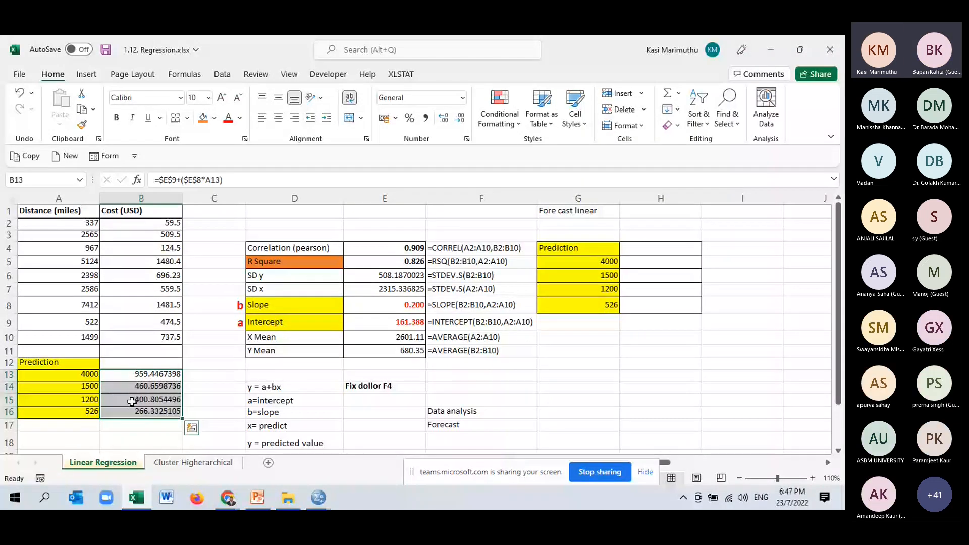
{"action": "key", "text": "Down"}
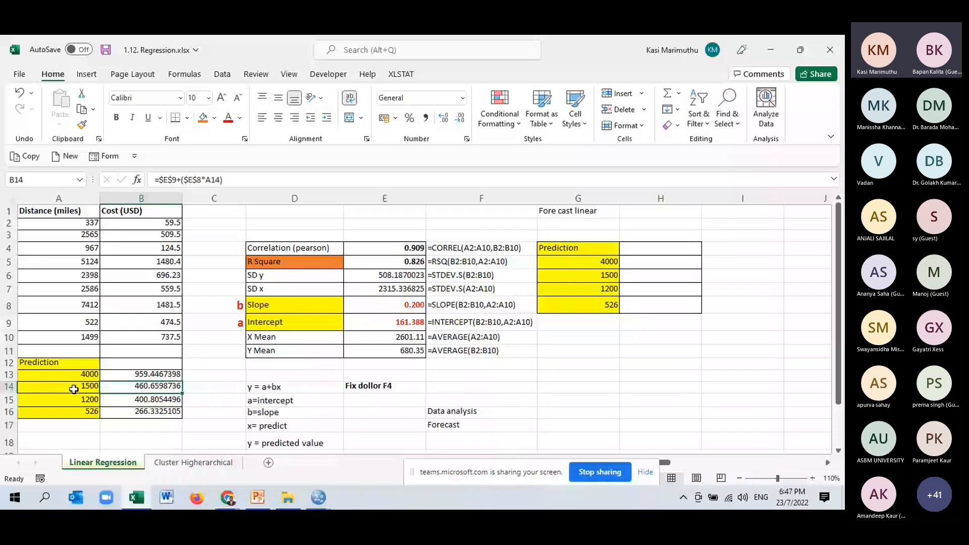
{"action": "left_click", "coordinate": [90, 399]}
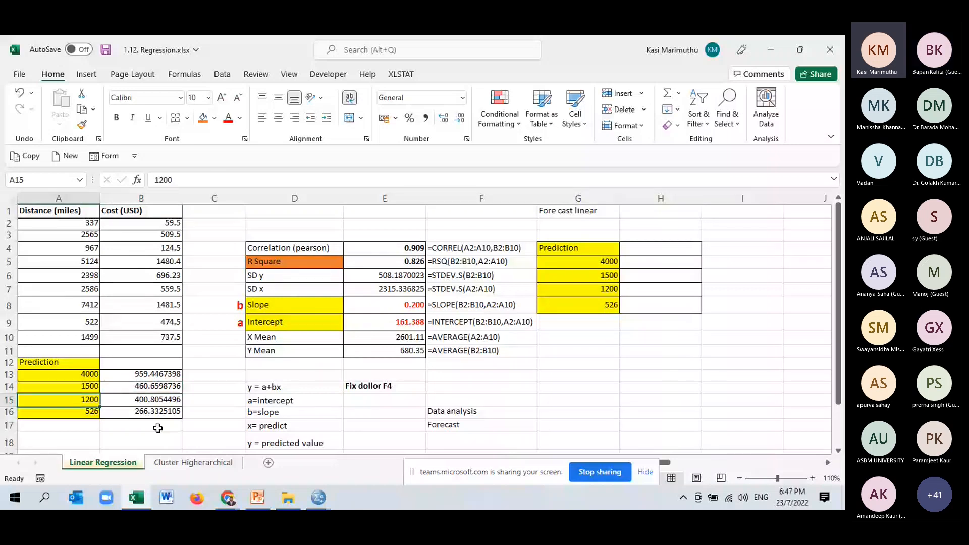
{"action": "key", "text": "Right"}
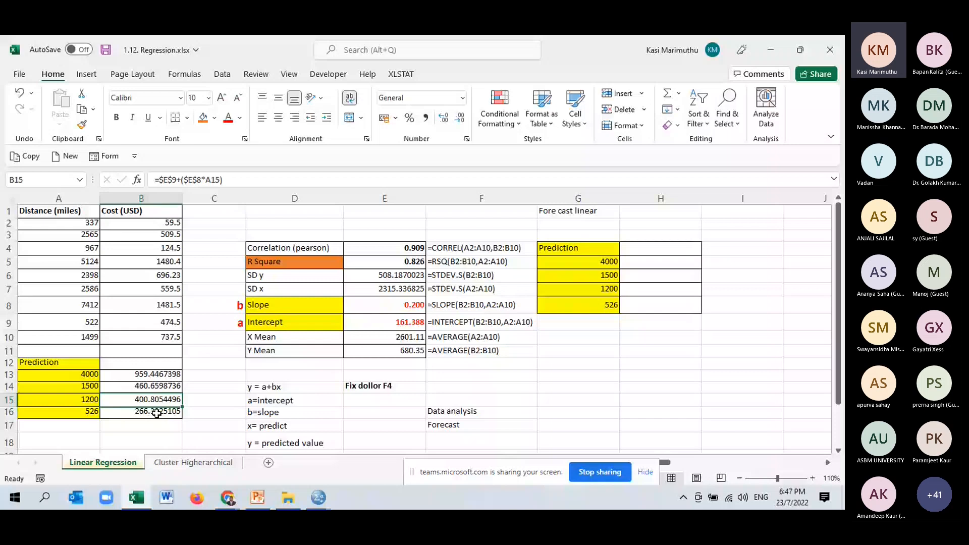
- Format the predicted costs in B13:B16 to three decimal places
{"action": "left_click_drag", "start_coordinate": [142, 374], "coordinate": [151, 411]}
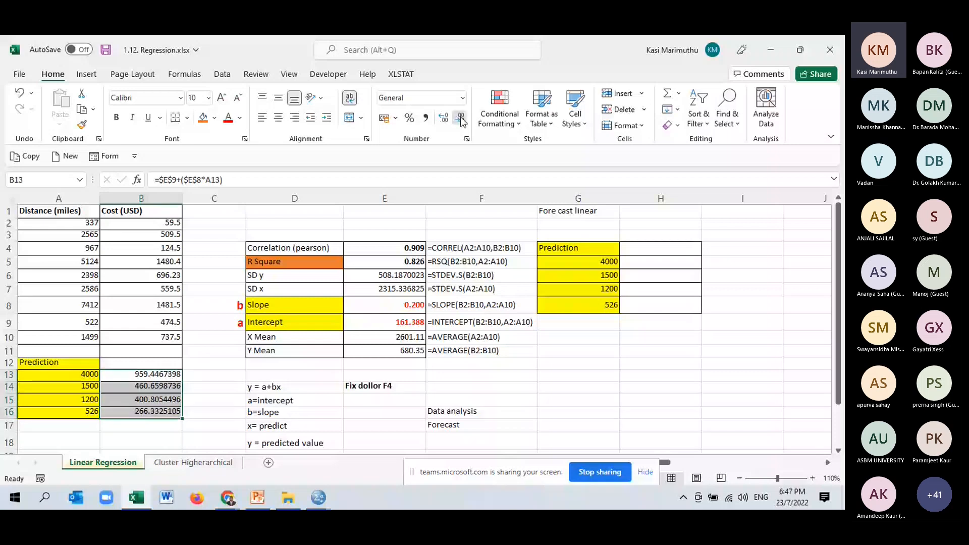
{"action": "left_click", "coordinate": [460, 119]}
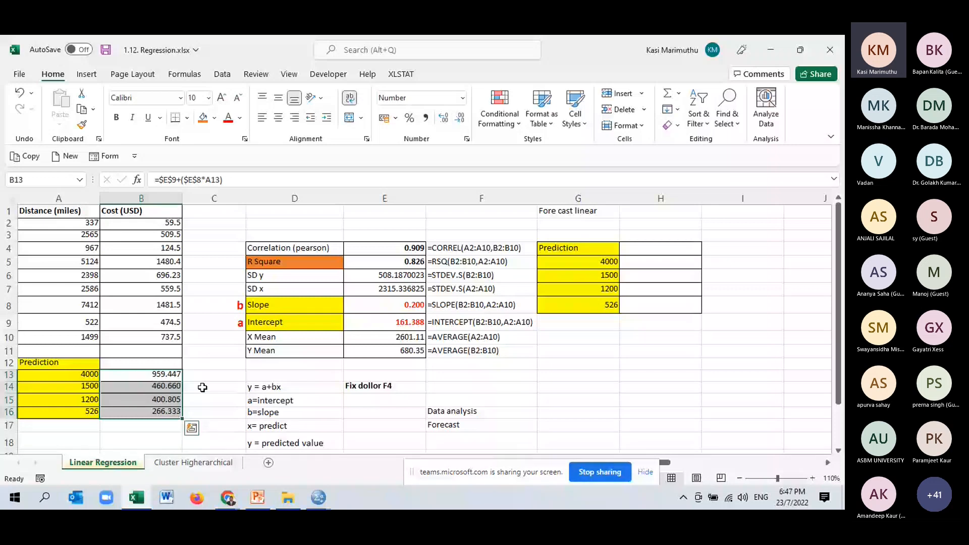
{"action": "left_click", "coordinate": [202, 387]}
- Clear the predicted costs from B13:B16
{"action": "scroll", "coordinate": [203, 387], "scroll_direction": "up", "scroll_amount": 1}
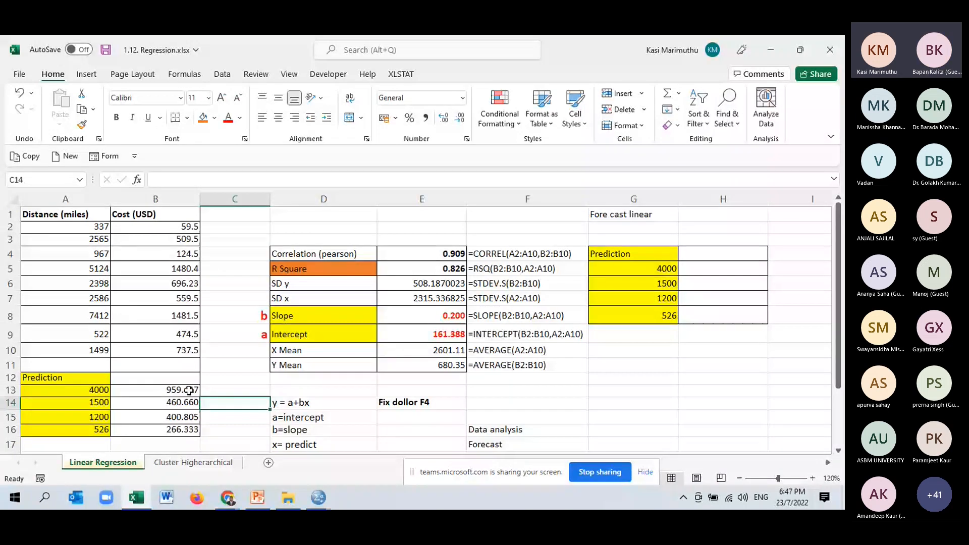
{"action": "left_click_drag", "start_coordinate": [188, 390], "coordinate": [174, 429]}
{"action": "key", "text": "Delete"}
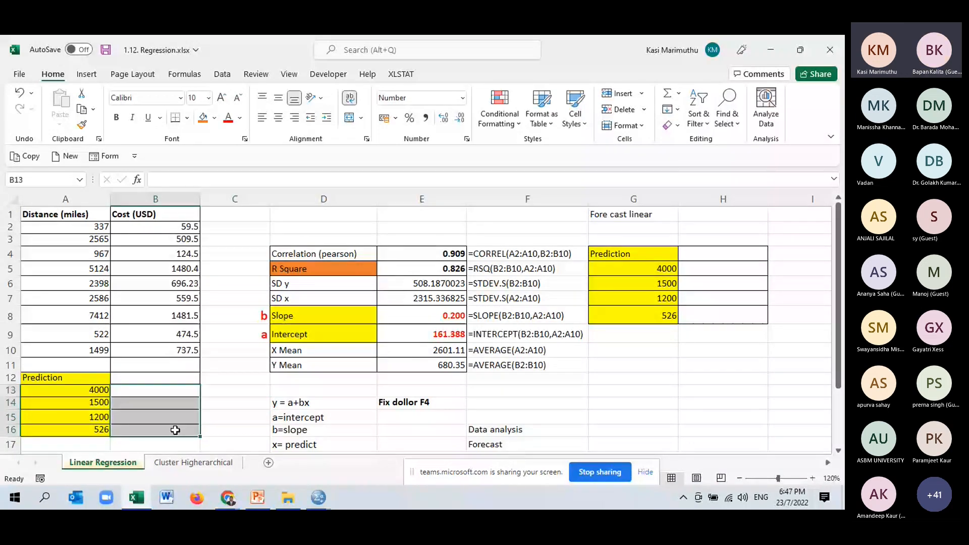
- Calculate the predicted cost for distance 4000 in cell B13 with the typed coefficients, using =161.388+(0.200*A13)
{"action": "left_click", "coordinate": [161, 390]}
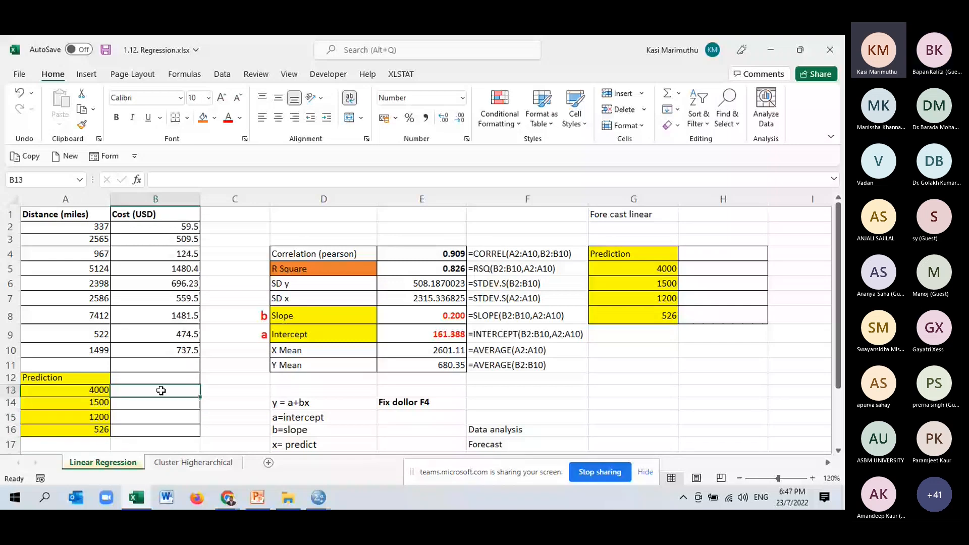
{"action": "type", "text": "="}
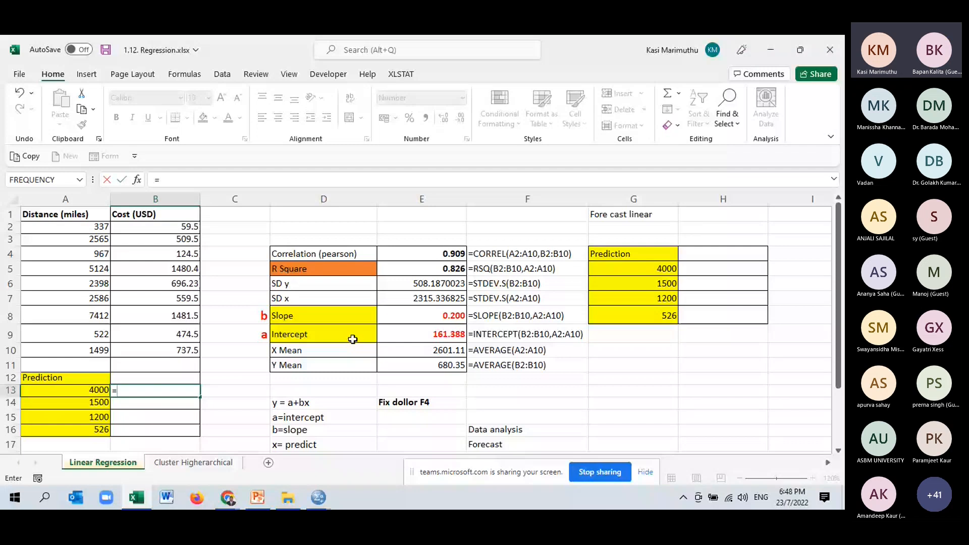
{"action": "type", "text": "16"}
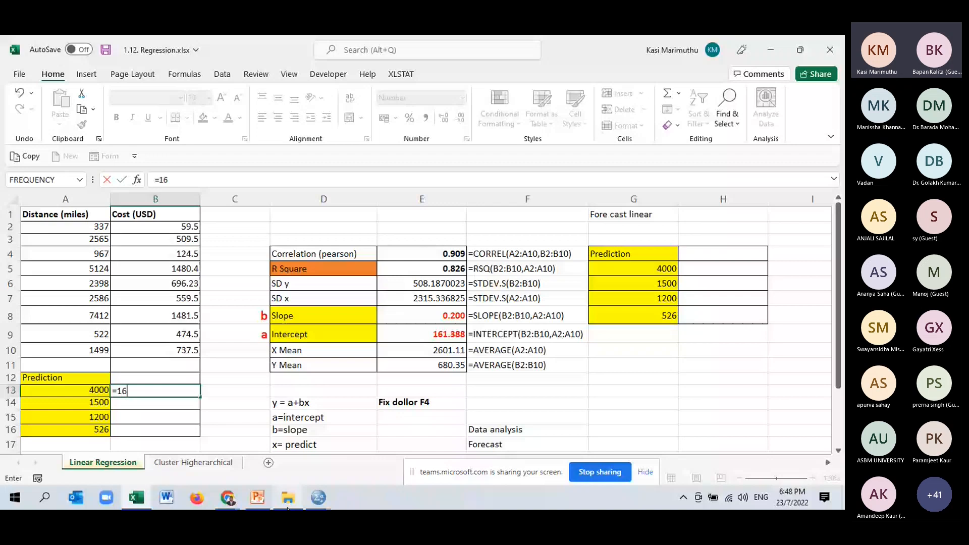
{"action": "type", "text": "1.388"}
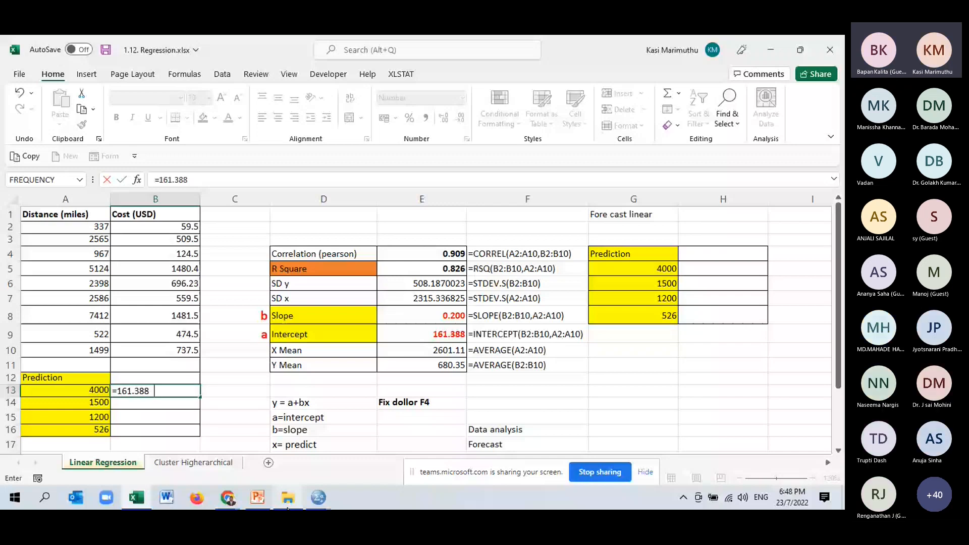
{"action": "type", "text": "+(0."}
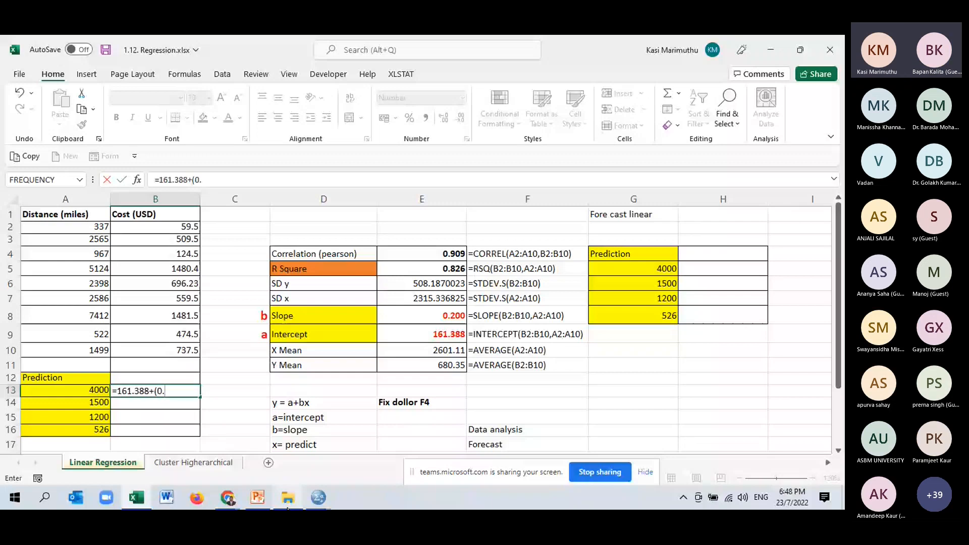
{"action": "type", "text": "200*"}
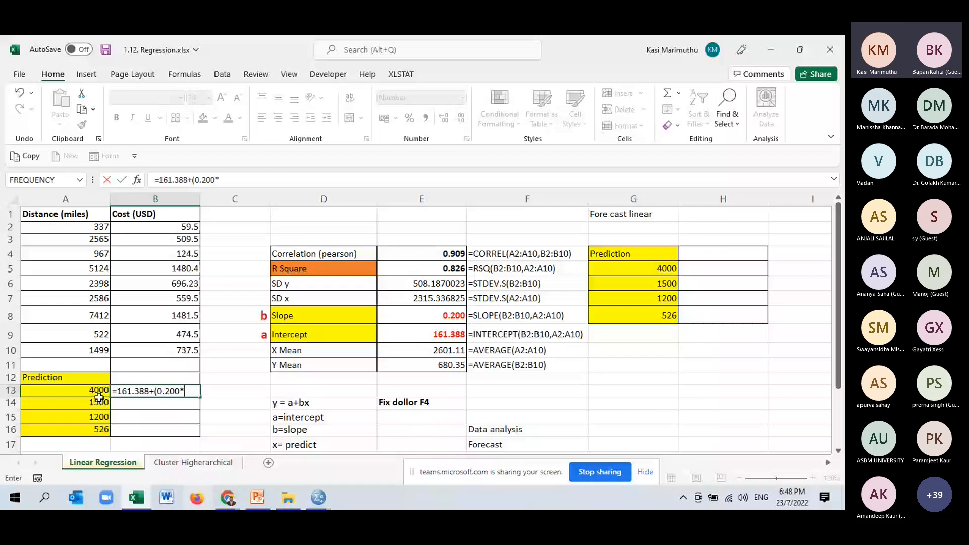
{"action": "left_click", "coordinate": [98, 390]}
{"action": "type", "text": ")"}
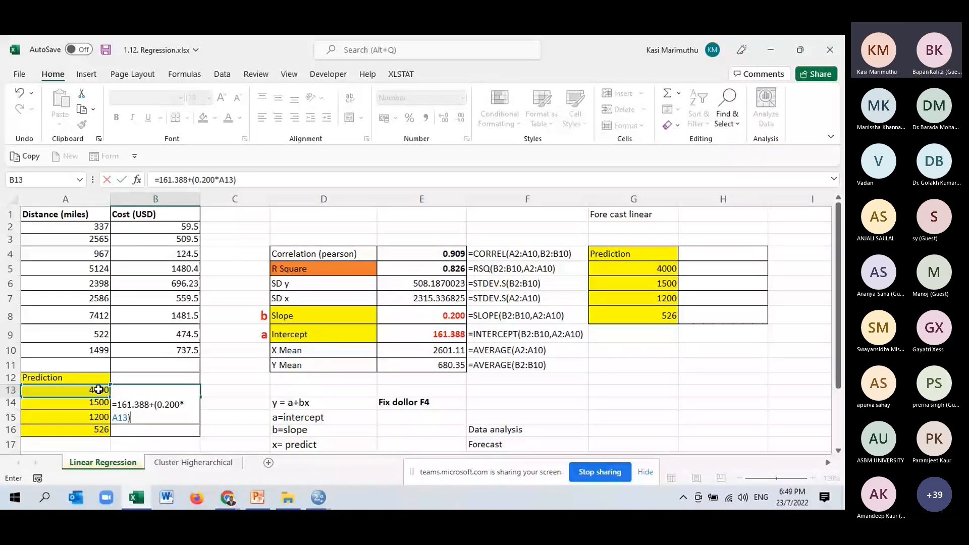
{"action": "key", "text": "Return"}
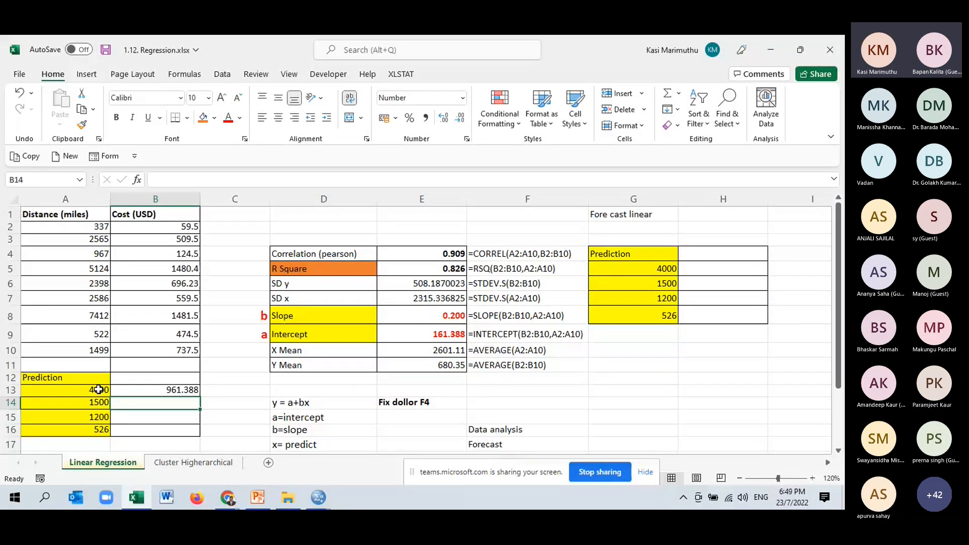
- Fill the typed-coefficient formula from B13 down to B16 and review the predicted costs
{"action": "left_click", "coordinate": [178, 391]}
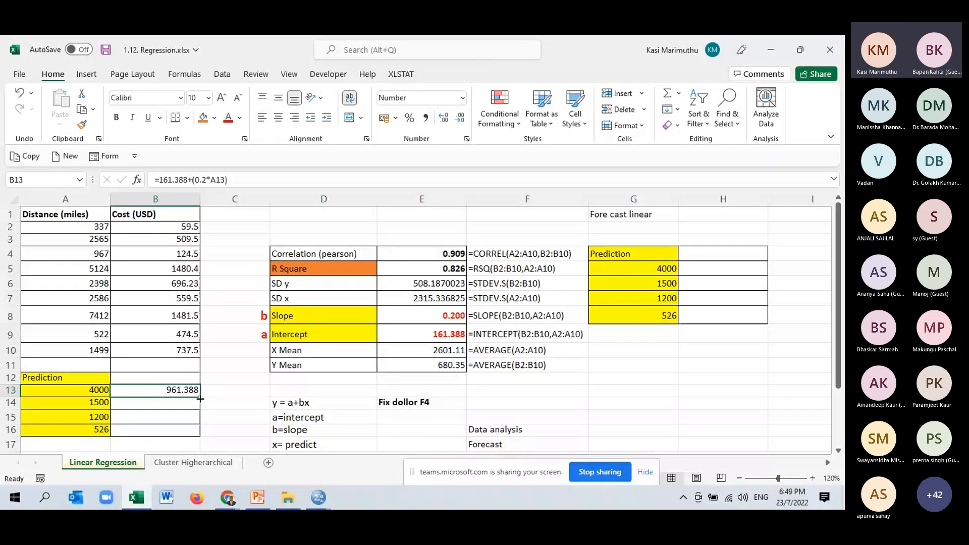
{"action": "left_click_drag", "start_coordinate": [200, 399], "coordinate": [199, 432]}
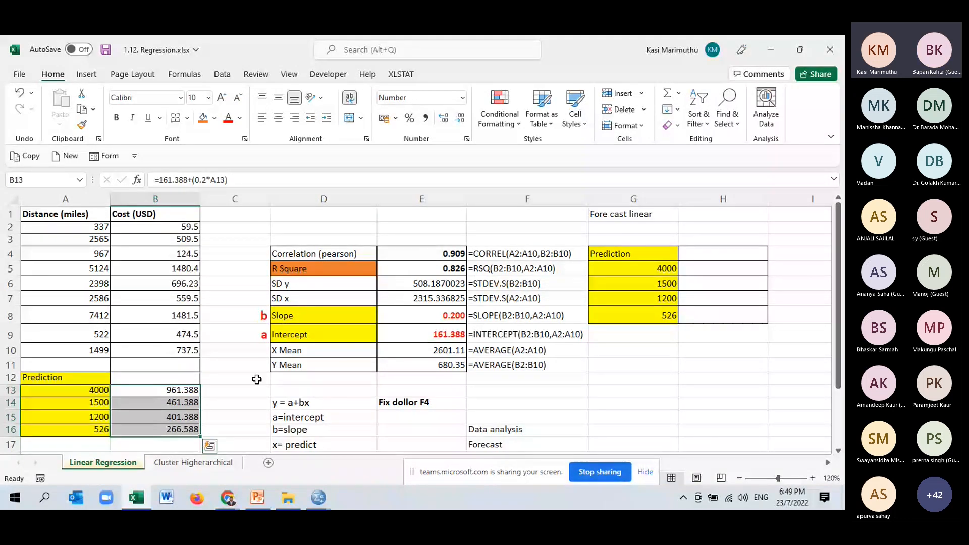
{"action": "left_click", "coordinate": [207, 406]}
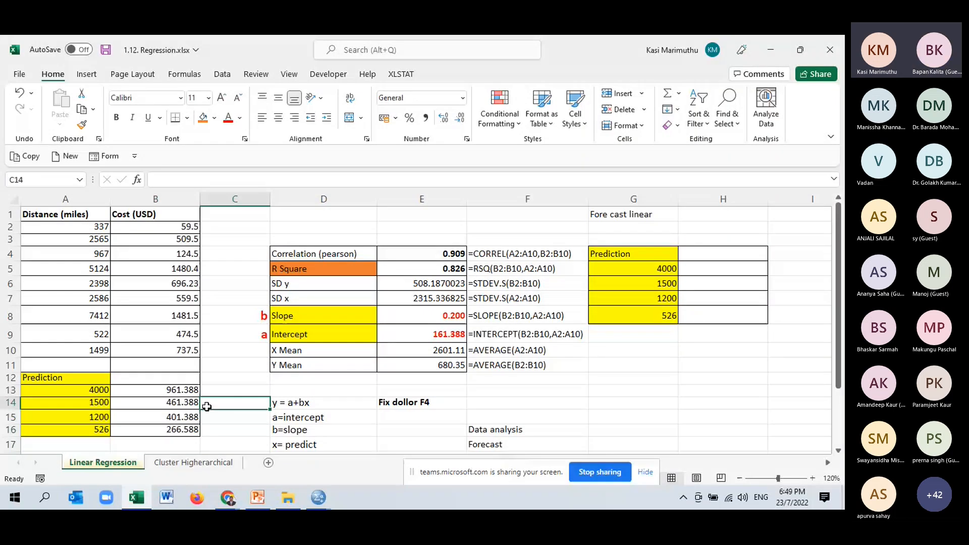
{"action": "left_click_drag", "start_coordinate": [156, 390], "coordinate": [195, 430]}
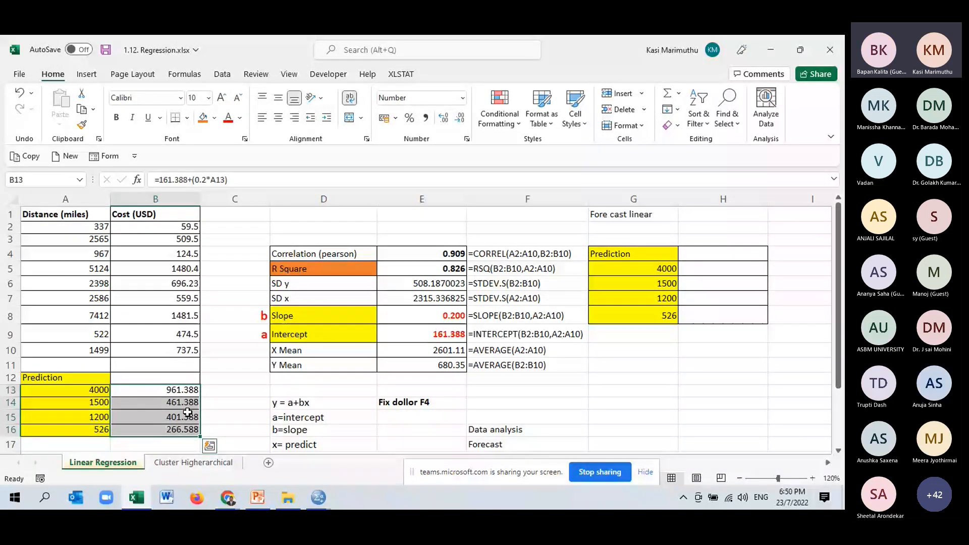
- Make the Fore cast linear heading in G1 bold and move the screen-sharing bar away from the sheet's horizontal scroll area
{"action": "left_click", "coordinate": [723, 253]}
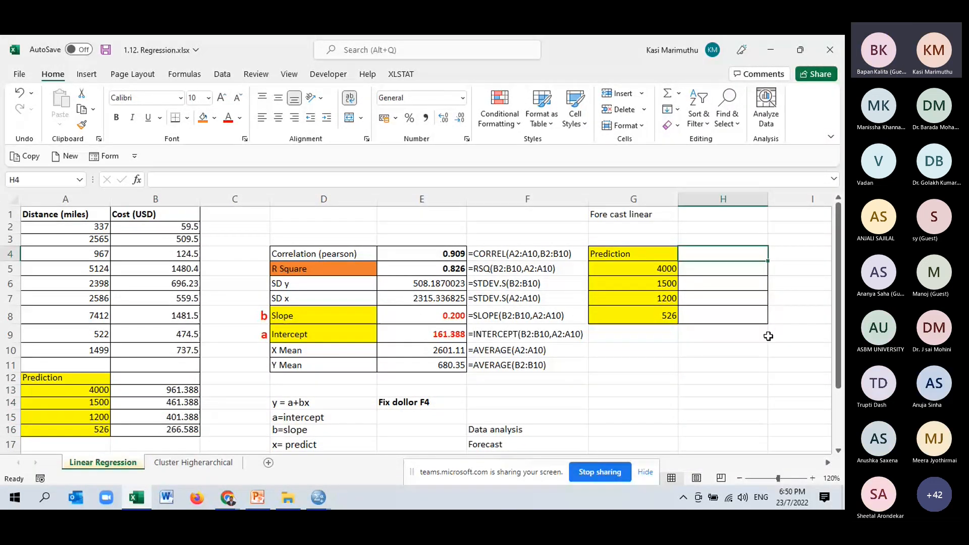
{"action": "key", "text": "Right"}
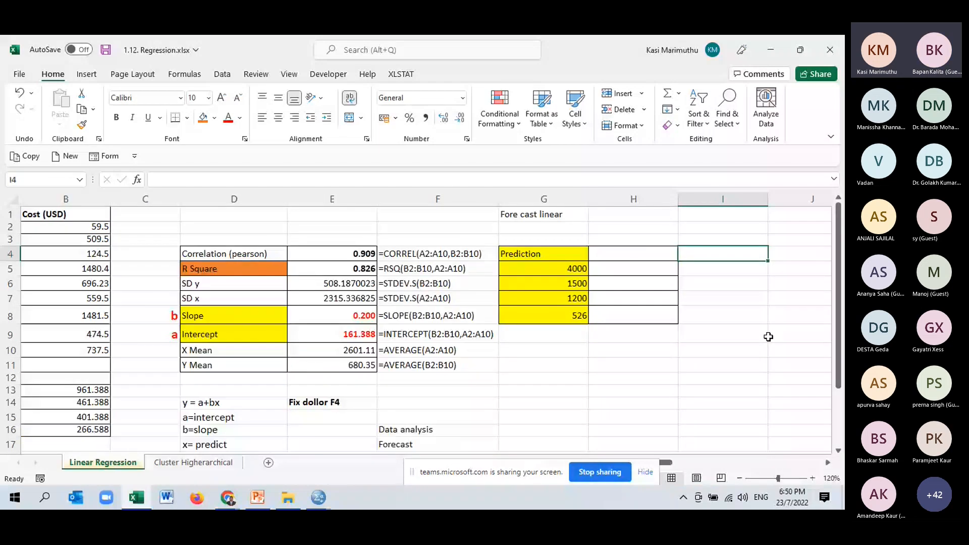
{"action": "left_click", "coordinate": [559, 215]}
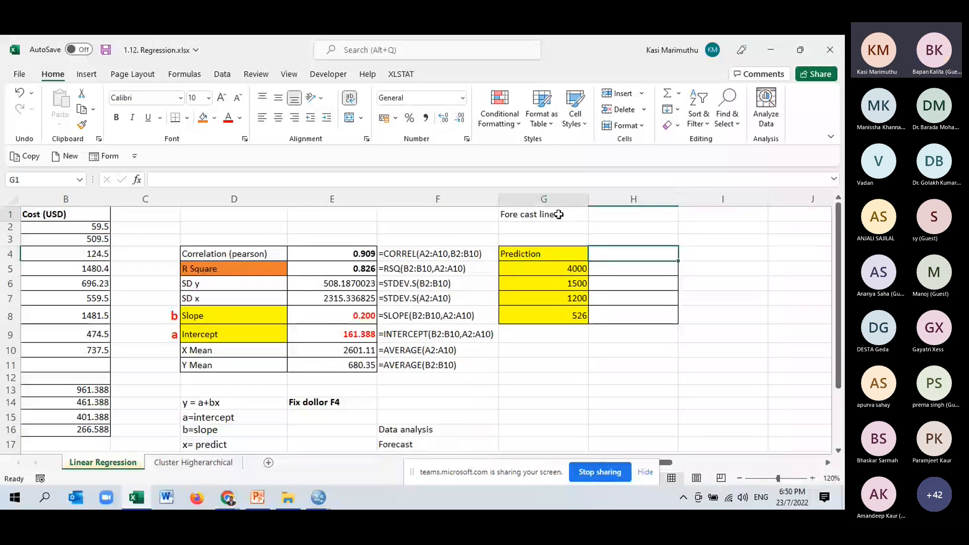
{"action": "left_click", "coordinate": [117, 120]}
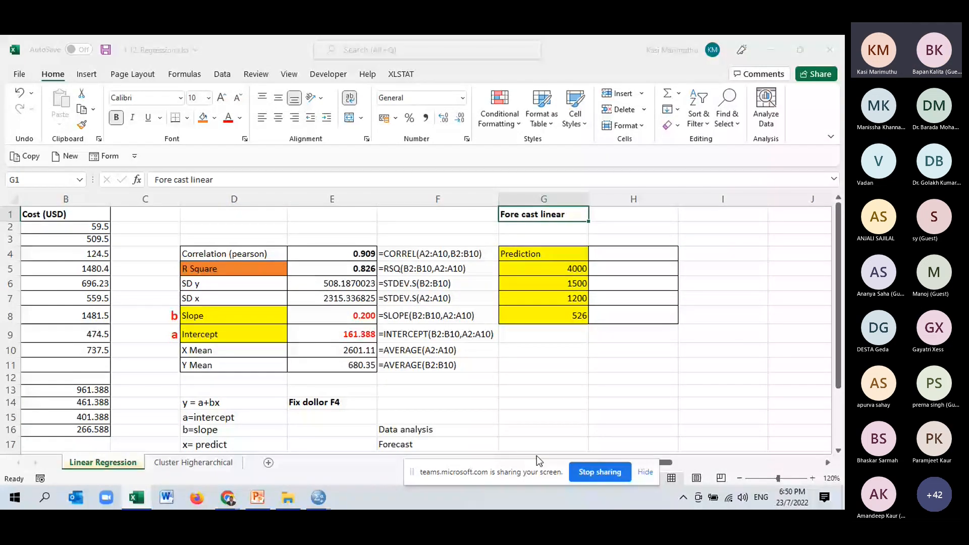
{"action": "left_click_drag", "start_coordinate": [537, 465], "coordinate": [788, 42]}
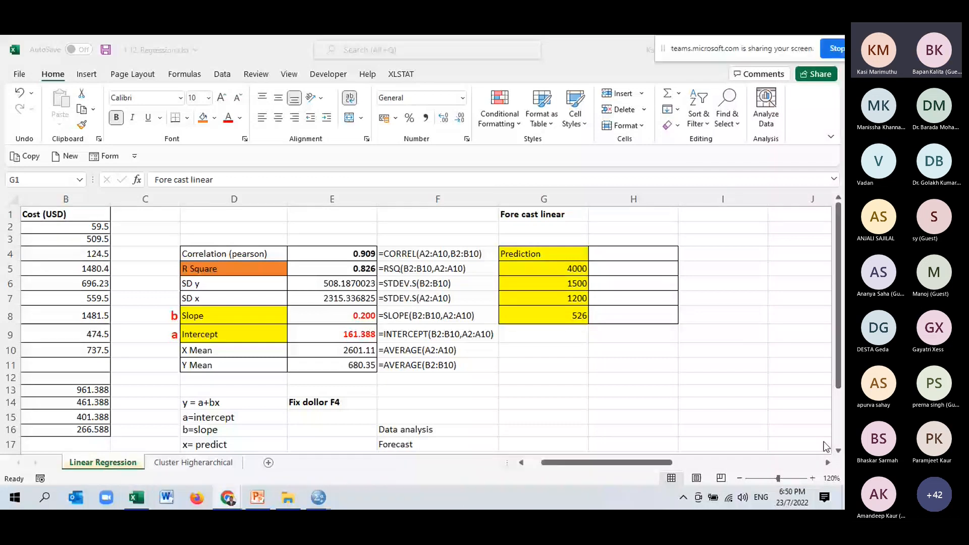
{"action": "left_click", "coordinate": [142, 374]}
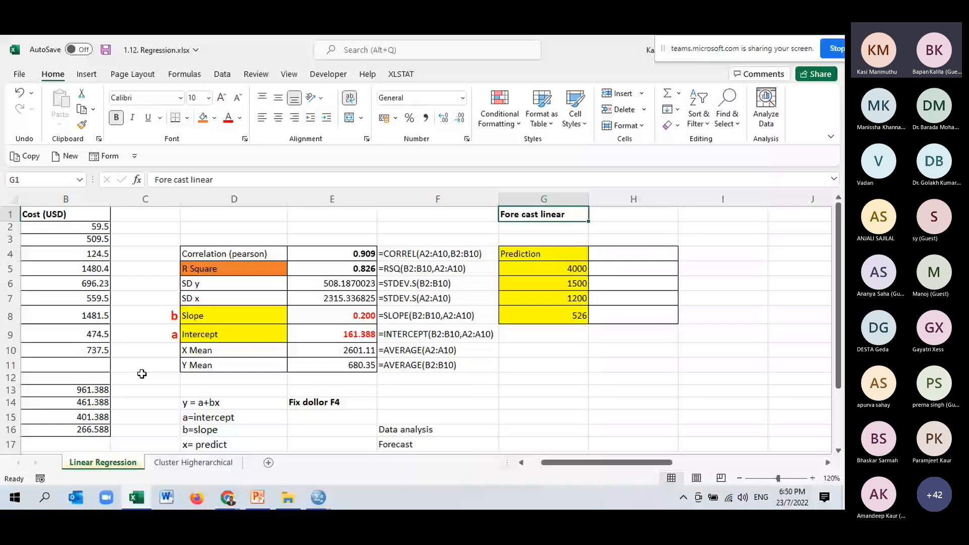
{"action": "left_click", "coordinate": [522, 463]}
{"action": "left_click_drag", "start_coordinate": [651, 255], "coordinate": [662, 315]}
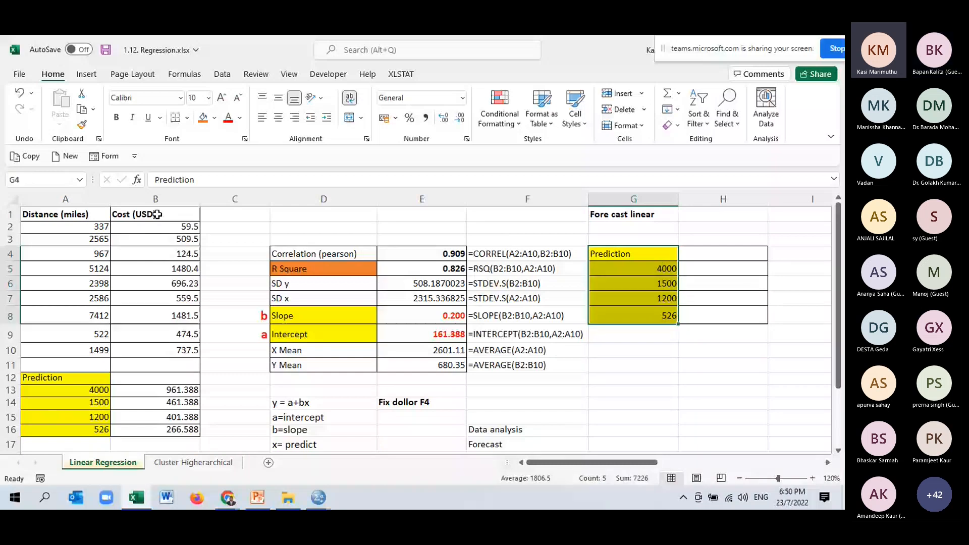
{"action": "key", "text": "Right"}
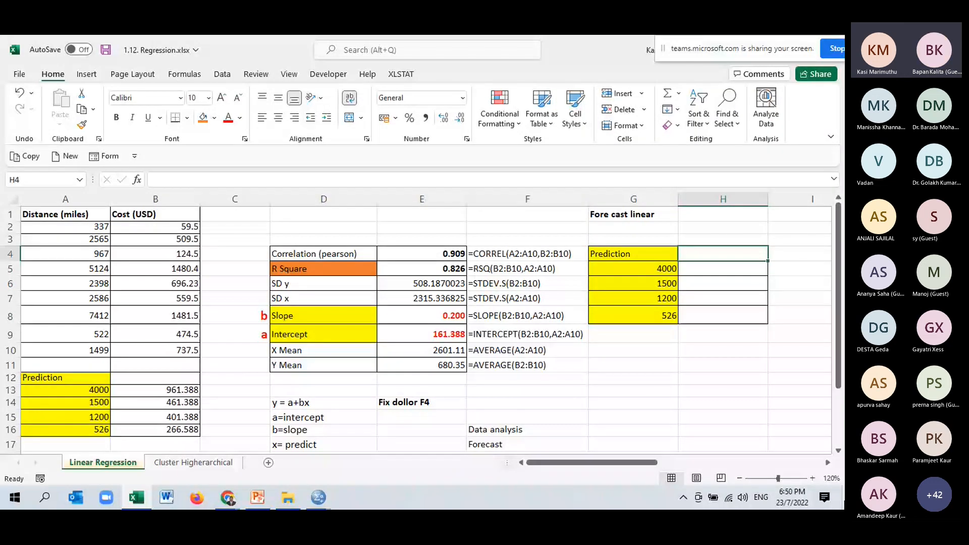
{"action": "type", "text": "="}
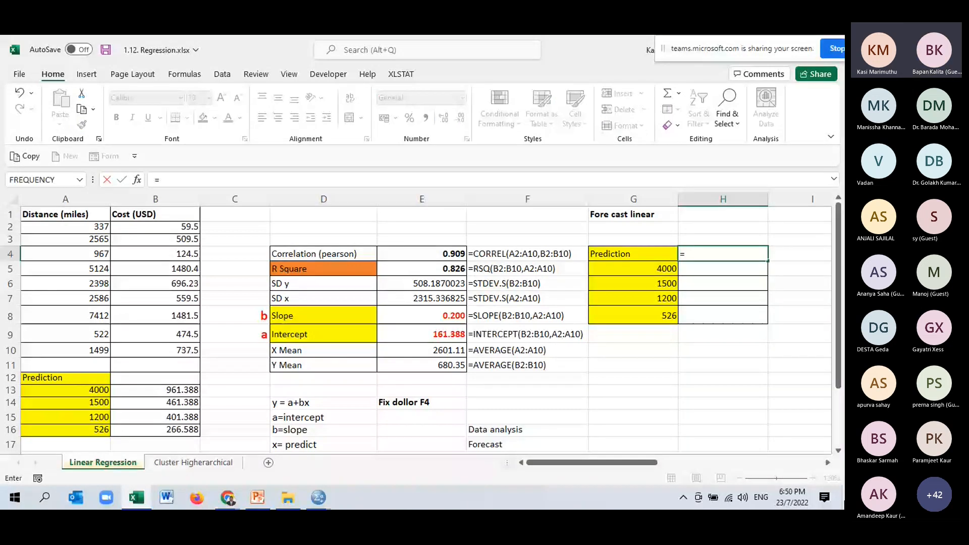
{"action": "key", "text": "BackSpace"}
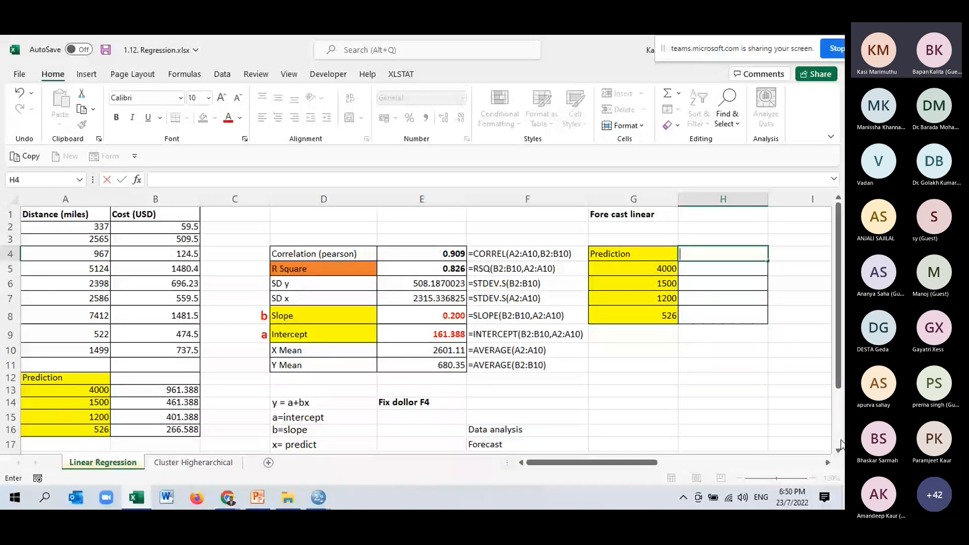
{"action": "key", "text": "Return"}
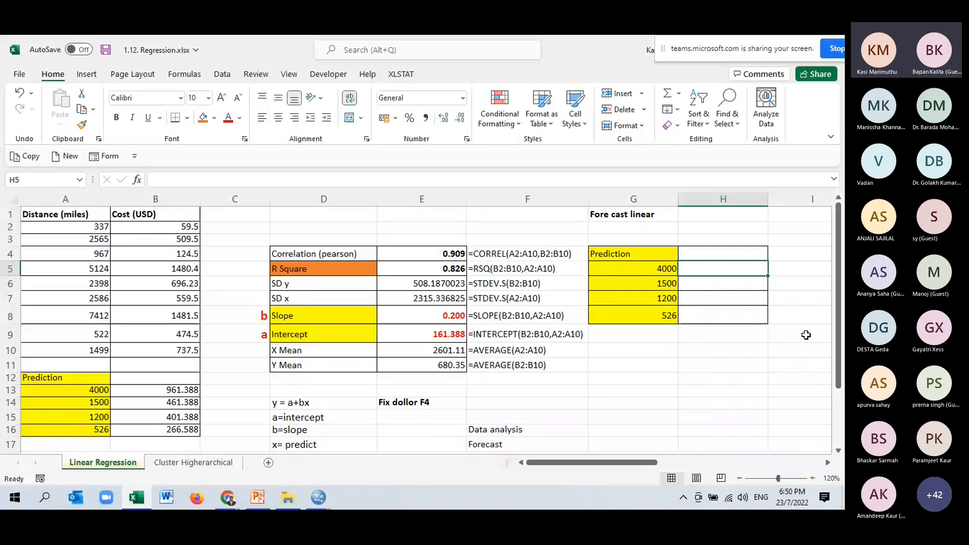
- Forecast the cost for distance 4000 in cell H5 with =FORECAST.LINEAR(G5,$B$2:$B$10,$A$2:$A$10), using absolute references for known costs and distances
{"action": "type", "text": "=for"}
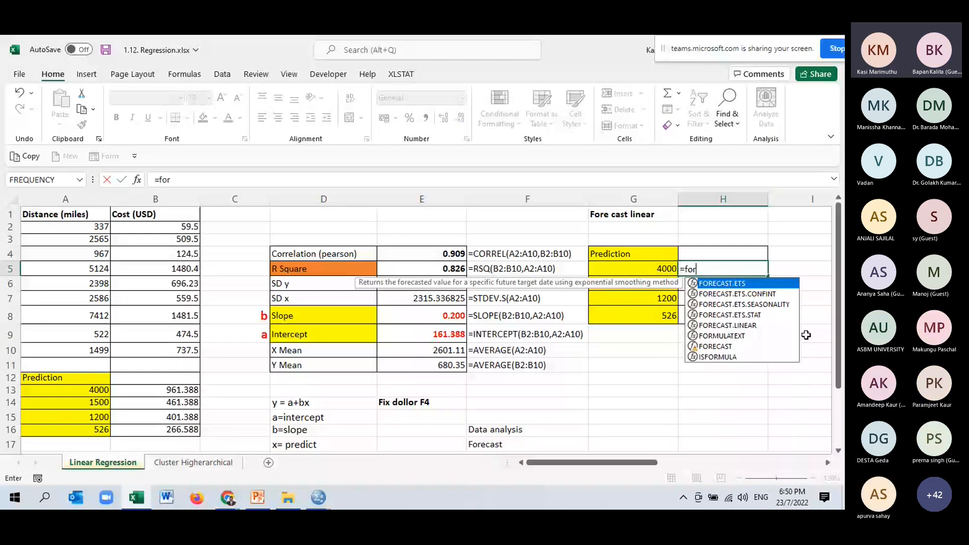
{"action": "double_click", "coordinate": [749, 326]}
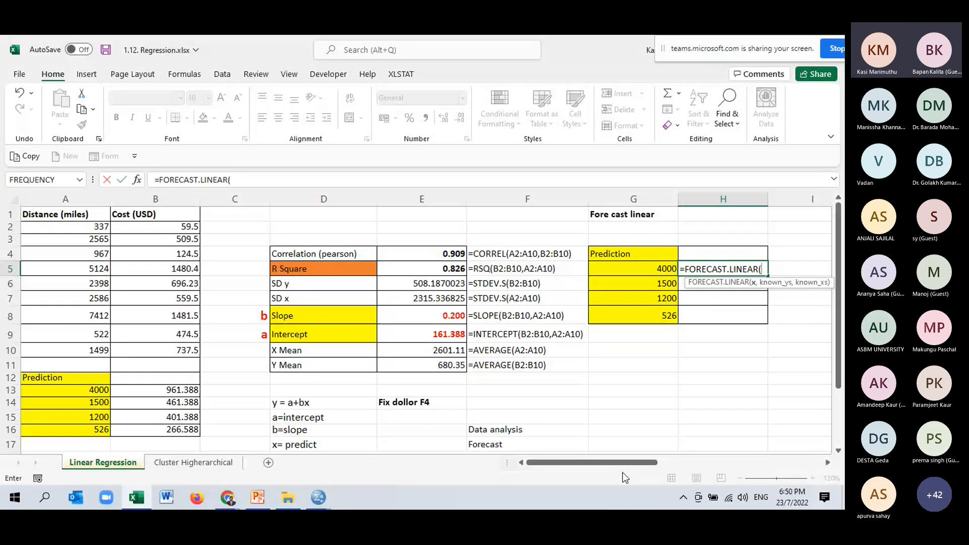
{"action": "left_click_drag", "start_coordinate": [643, 462], "coordinate": [650, 461]}
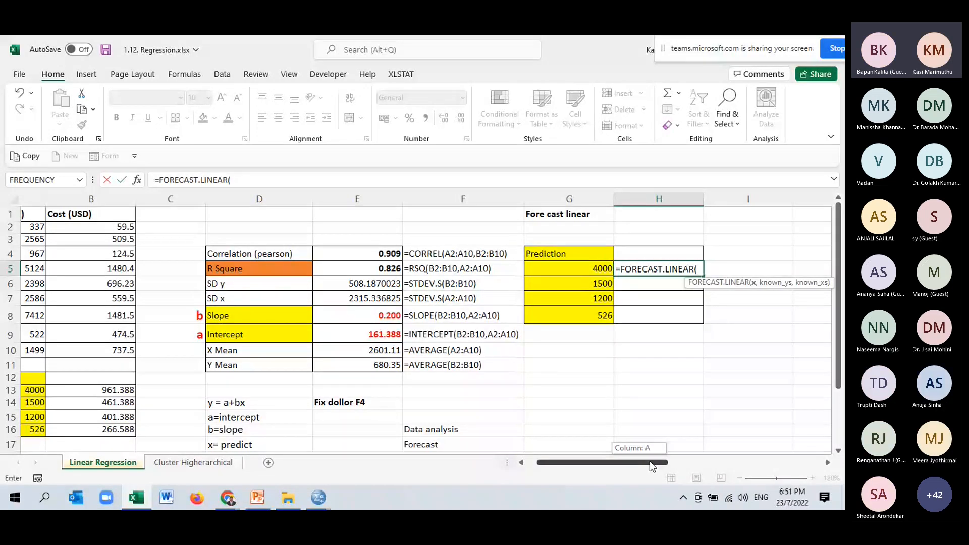
{"action": "key", "text": "Left"}
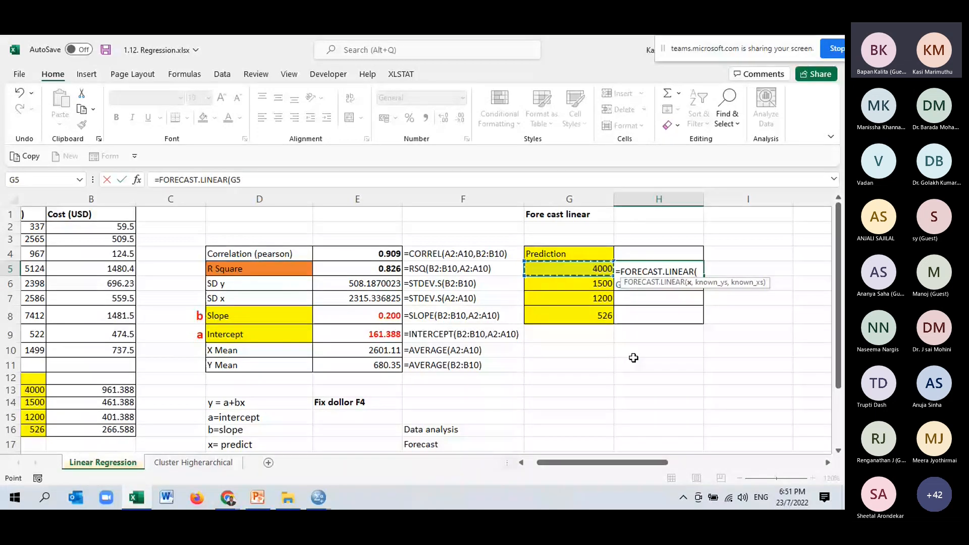
{"action": "type", "text": ","}
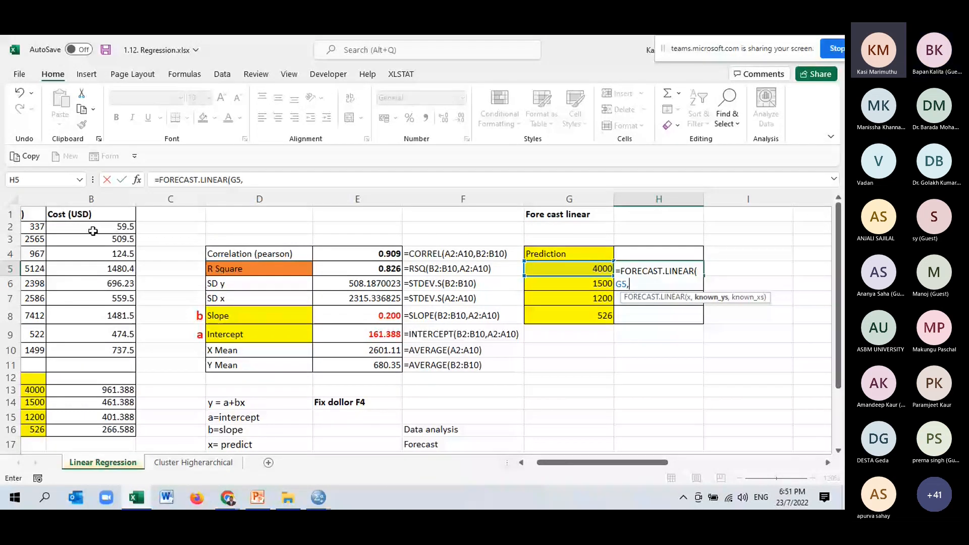
{"action": "left_click_drag", "start_coordinate": [93, 231], "coordinate": [88, 347]}
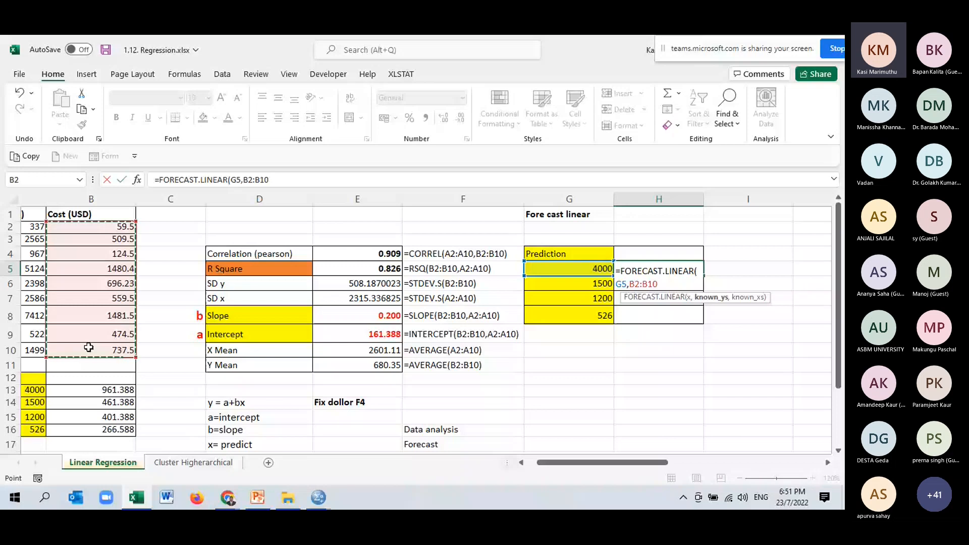
{"action": "key", "text": "F4"}
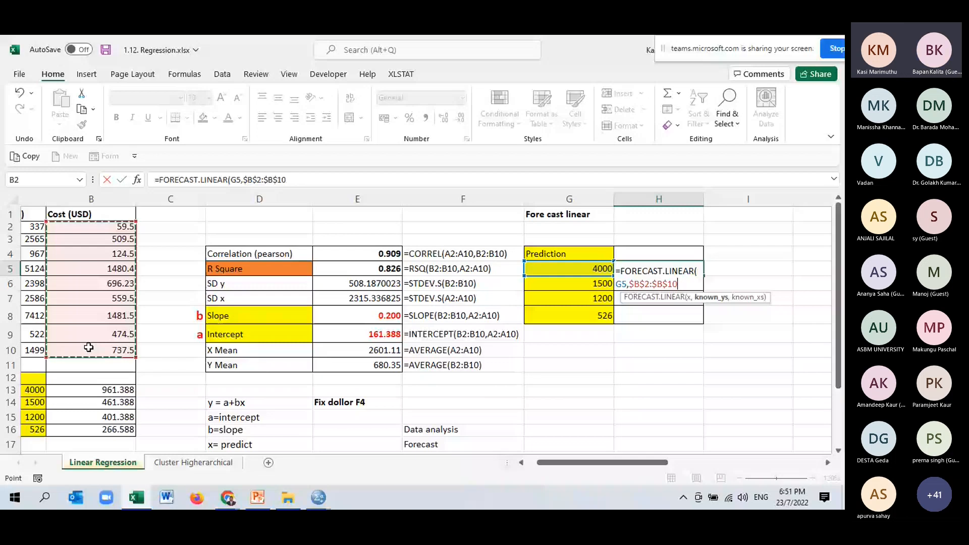
{"action": "type", "text": ","}
{"action": "left_click_drag", "start_coordinate": [33, 227], "coordinate": [54, 347]}
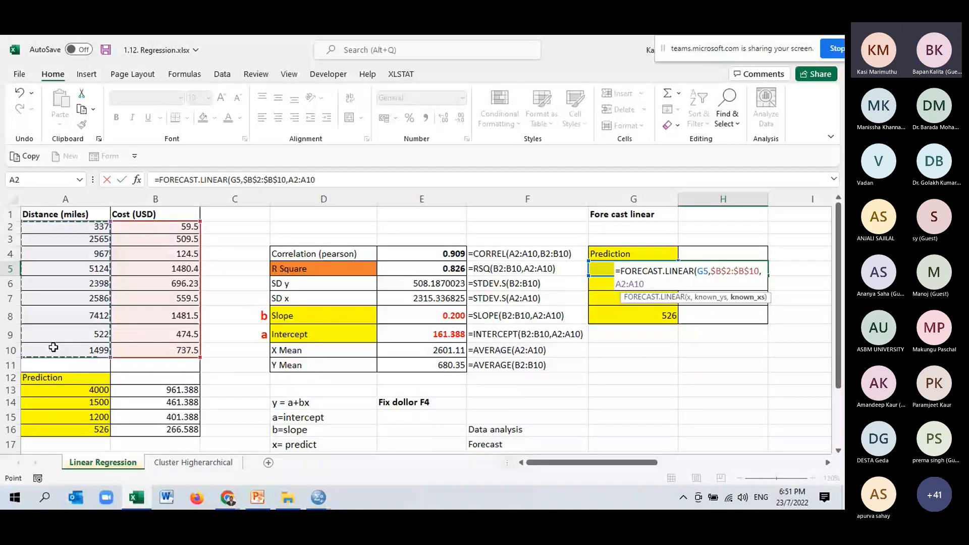
{"action": "key", "text": "F4"}
{"action": "type", "text": ")"}
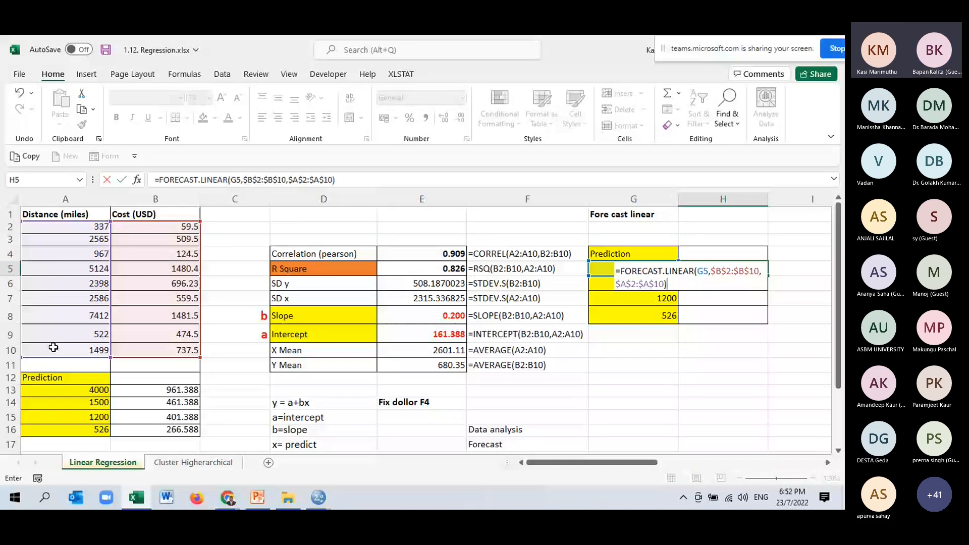
{"action": "key", "text": "ctrl+Return"}
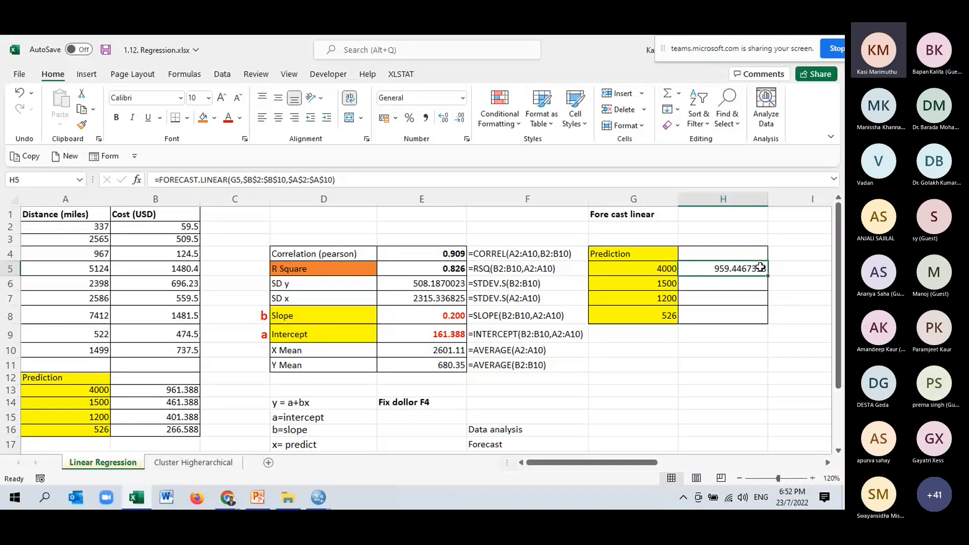
- Fill the FORECAST.LINEAR formula from H5 down to H8 and compare the forecasts with the predicted costs in B13:B16
{"action": "left_click_drag", "start_coordinate": [767, 277], "coordinate": [767, 318]}
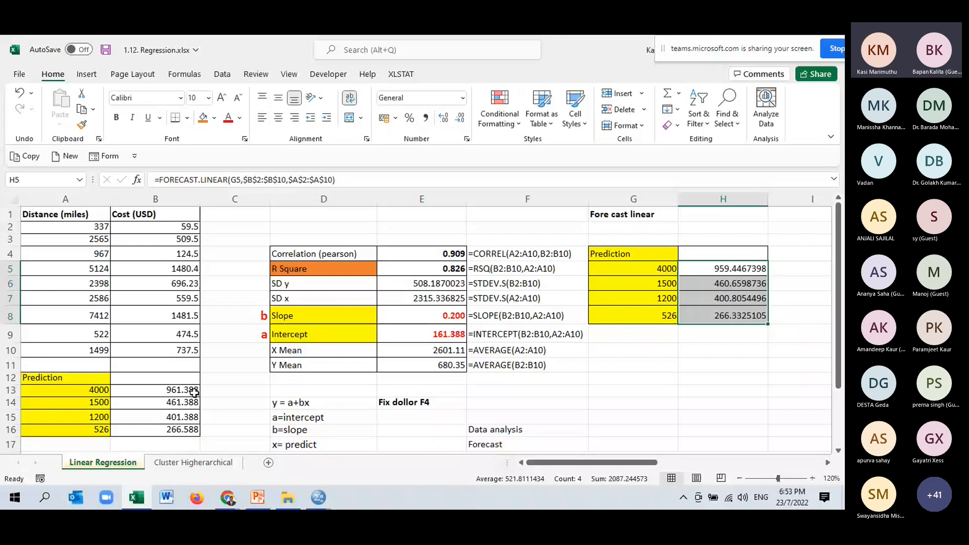
{"action": "left_click_drag", "start_coordinate": [194, 393], "coordinate": [198, 429]}
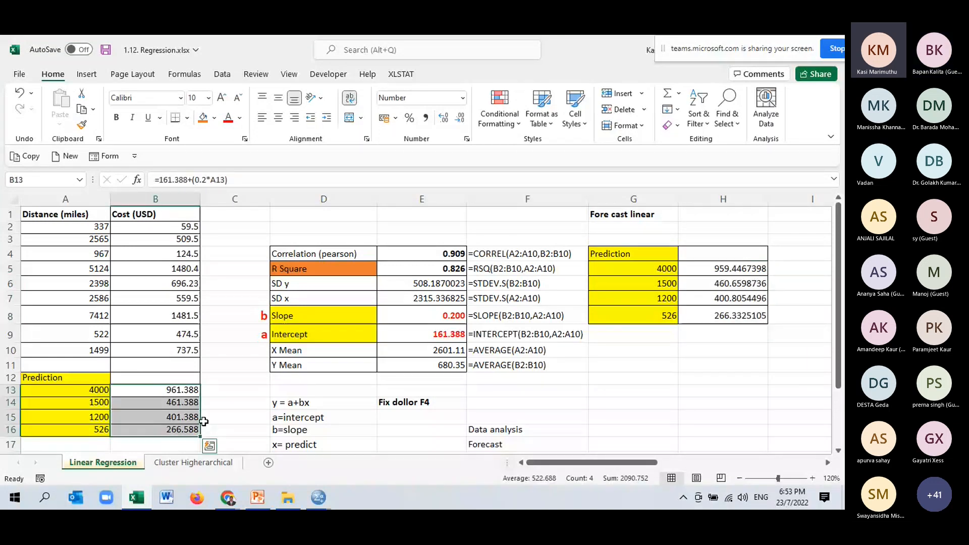
- Clear the predicted costs from B13:B16, leaving the cells beside the prediction distances empty
{"action": "key", "text": "ctrl+z"}
{"action": "key", "text": "ctrl+z"}
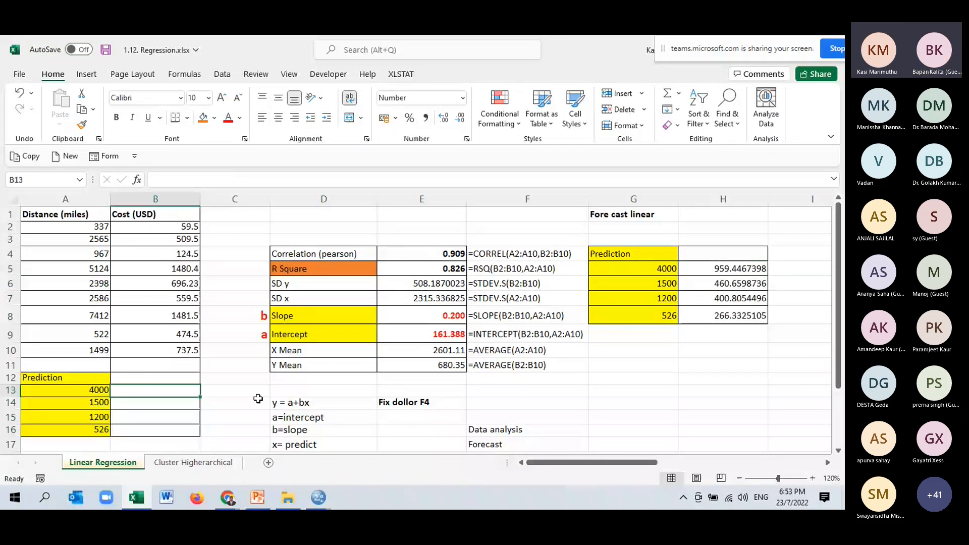
{"action": "type", "text": "="}
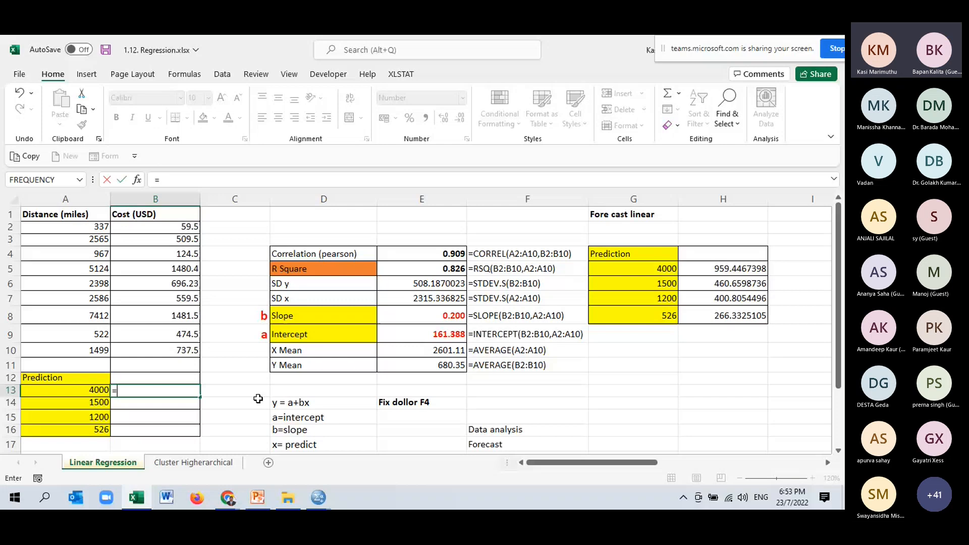
{"action": "key", "text": "BackSpace"}
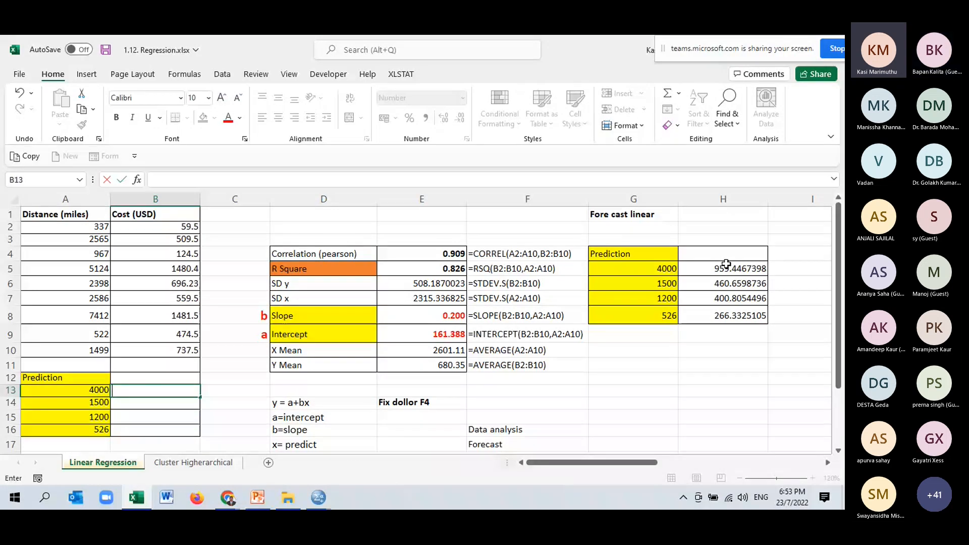
- Review the FORECAST.LINEAR formula in H5 and clear the forecasts from H5:H8
{"action": "left_click_drag", "start_coordinate": [725, 263], "coordinate": [723, 315]}
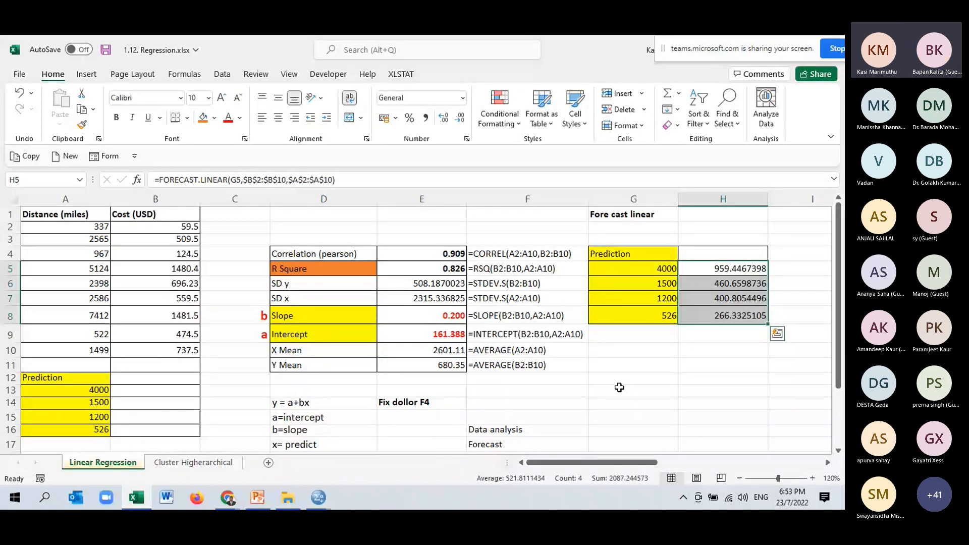
{"action": "double_click", "coordinate": [715, 268]}
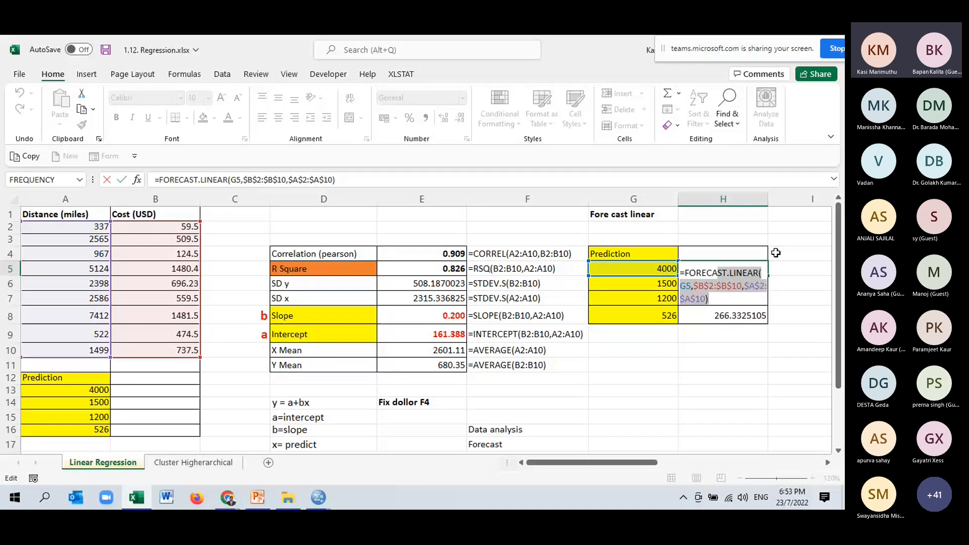
{"action": "key", "text": "Escape"}
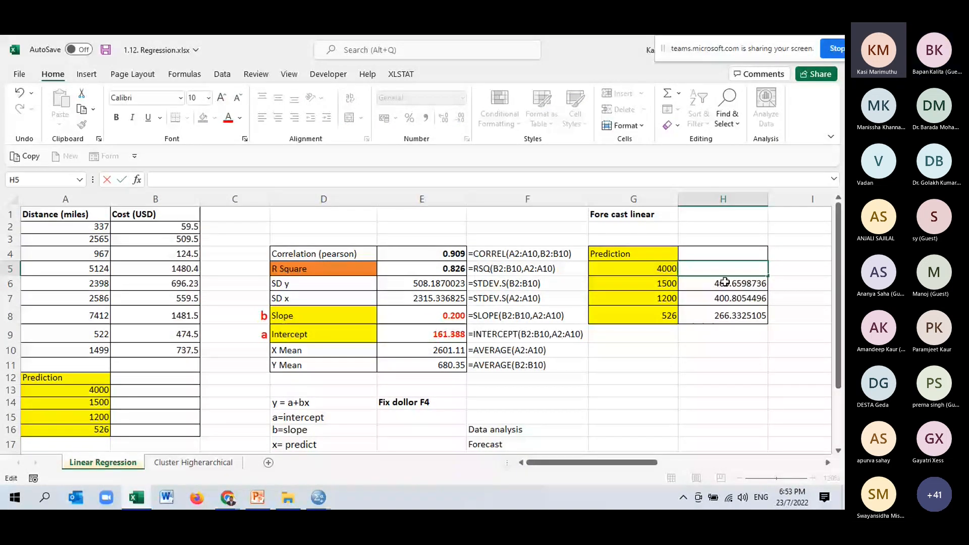
{"action": "left_click_drag", "start_coordinate": [724, 281], "coordinate": [736, 314]}
{"action": "key", "text": "Delete"}
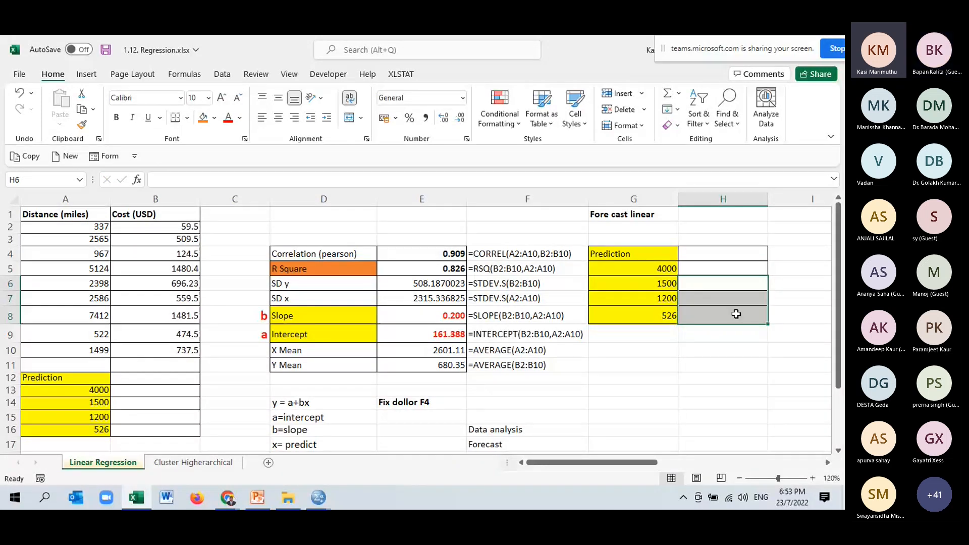
- Build a FORECAST.LINEAR formula in H5 with G5 as x and the absolute range $B$2:$B$10 as the known costs
{"action": "left_click_drag", "start_coordinate": [633, 253], "coordinate": [656, 315]}
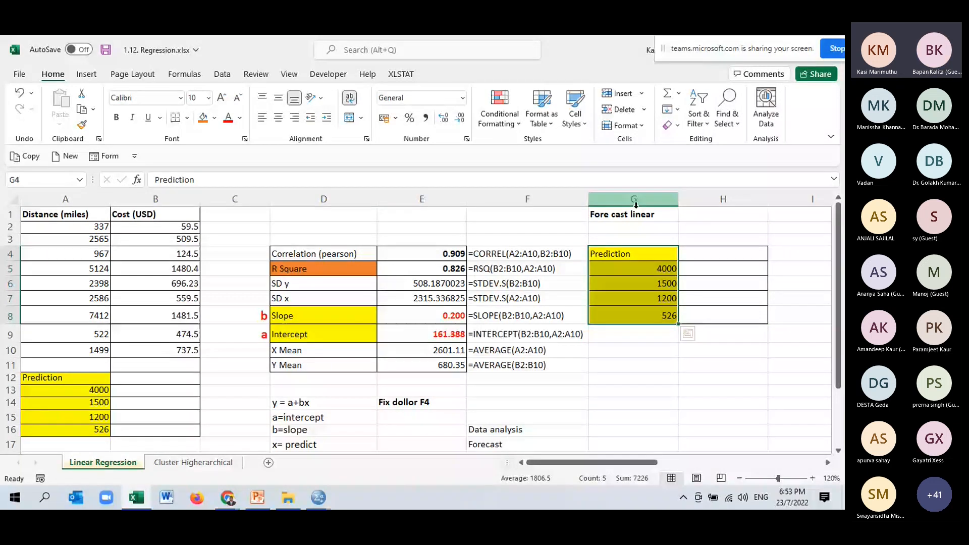
{"action": "left_click", "coordinate": [710, 265]}
{"action": "type", "text": "="}
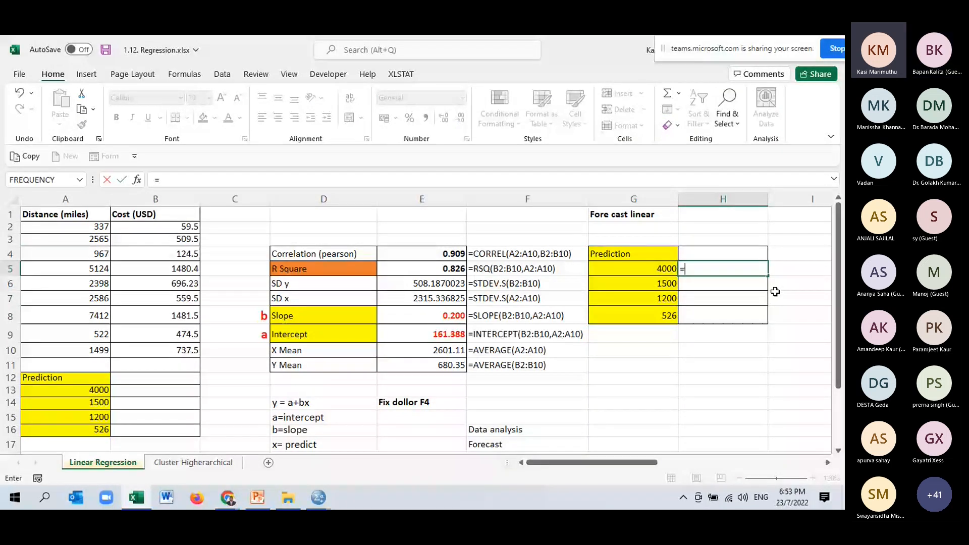
{"action": "type", "text": "for"}
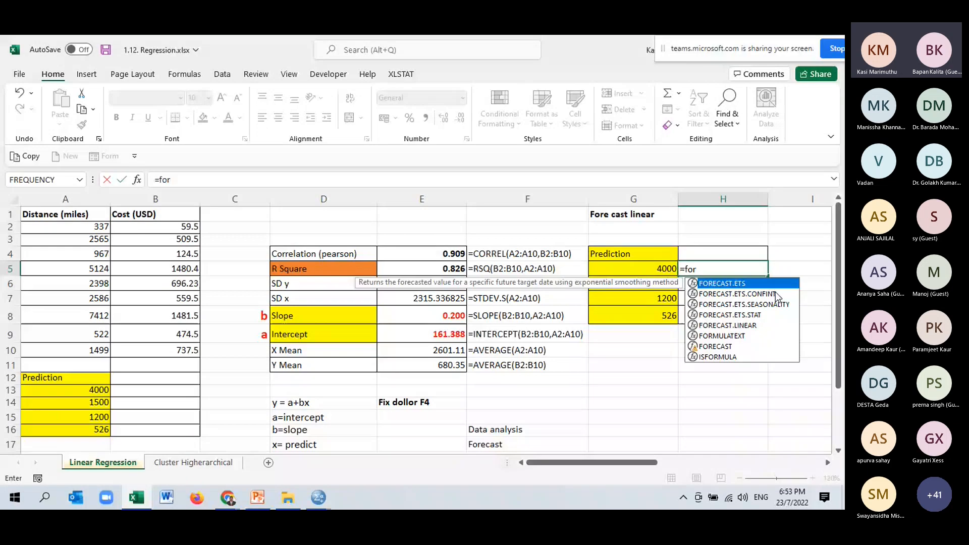
{"action": "type", "text": "ec"}
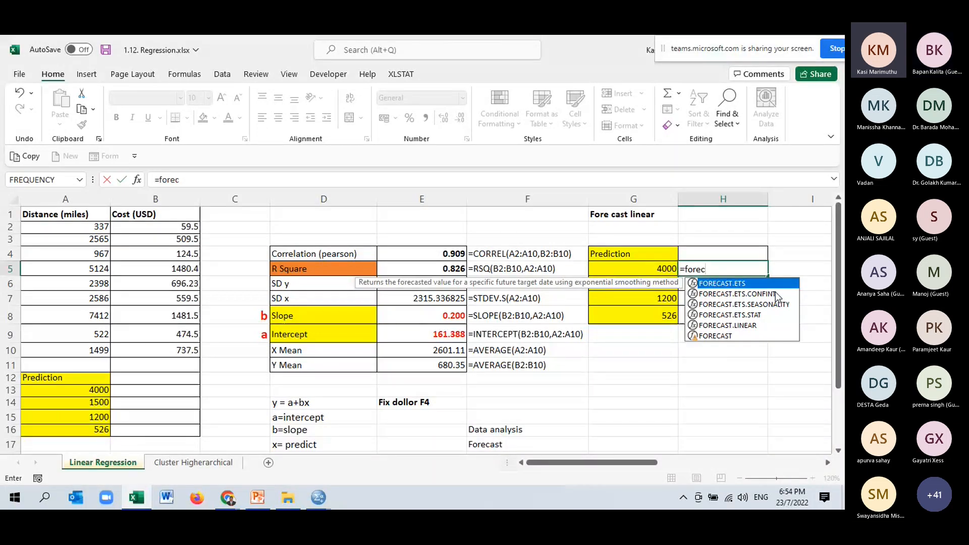
{"action": "double_click", "coordinate": [735, 326]}
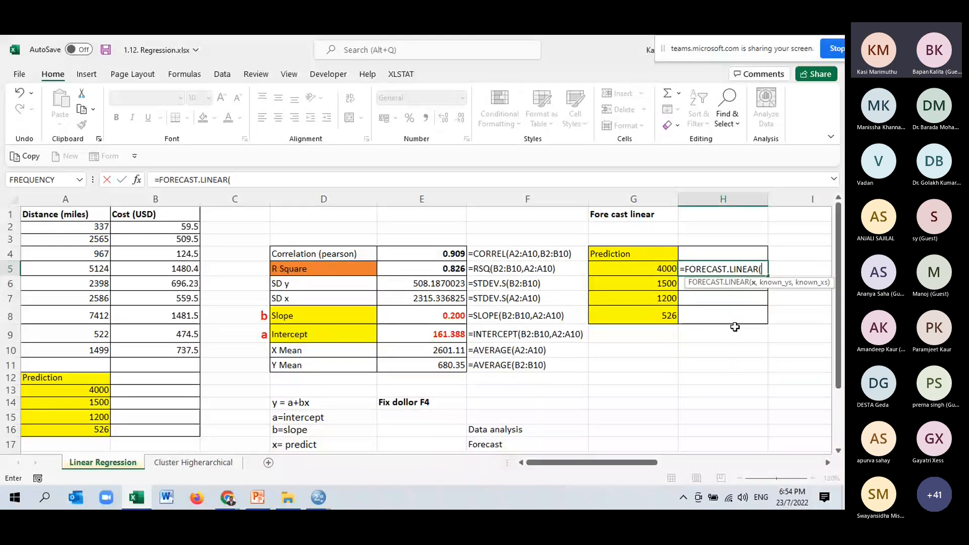
{"action": "left_click", "coordinate": [649, 265]}
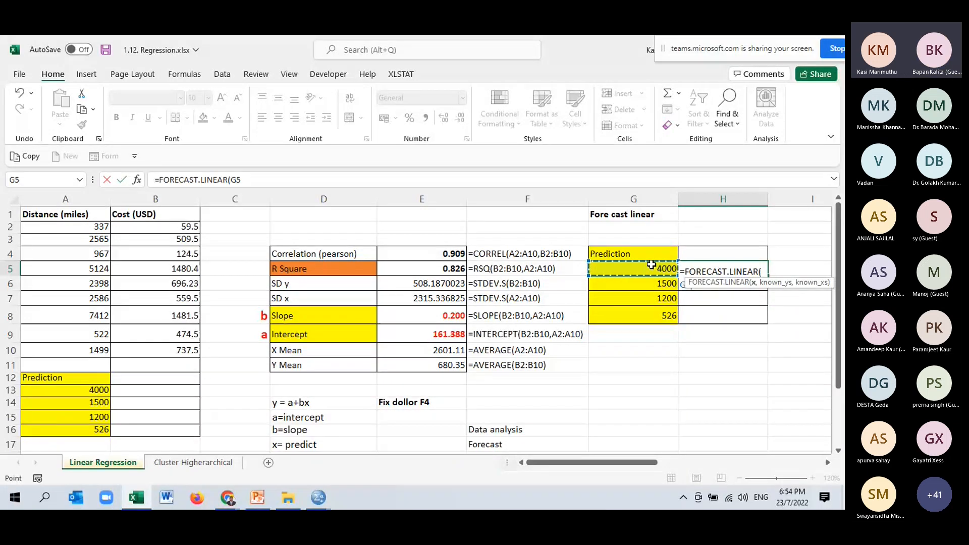
{"action": "type", "text": ","}
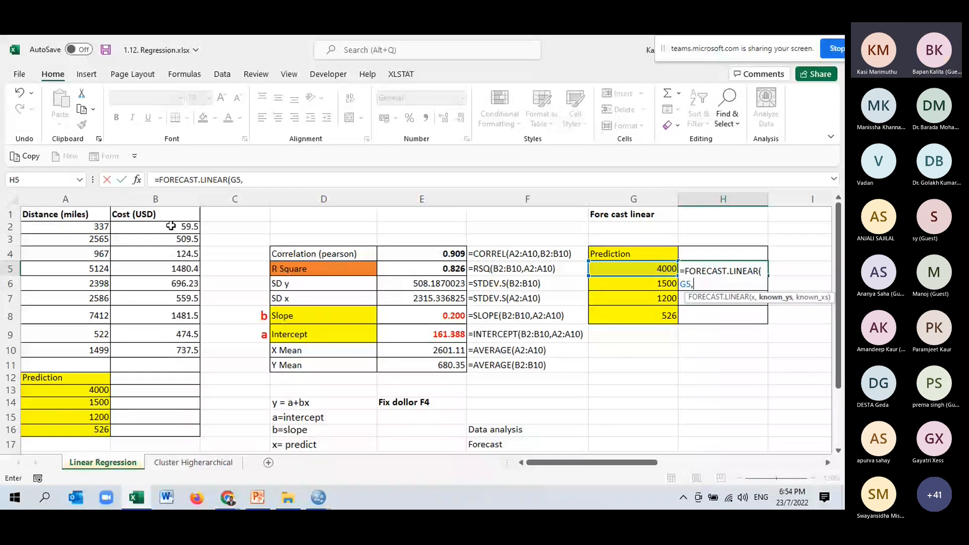
{"action": "left_click_drag", "start_coordinate": [170, 226], "coordinate": [164, 337]}
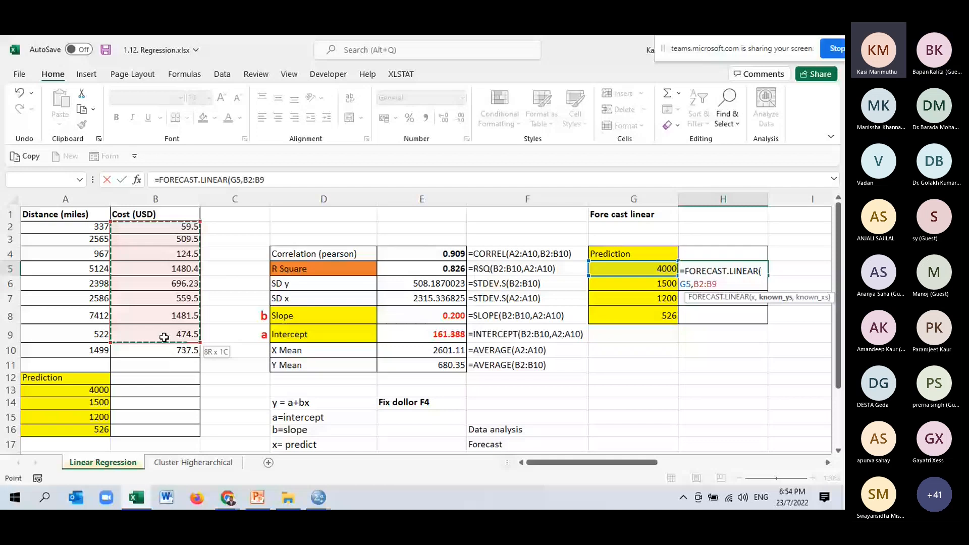
{"action": "left_click_drag", "start_coordinate": [164, 337], "coordinate": [163, 344]}
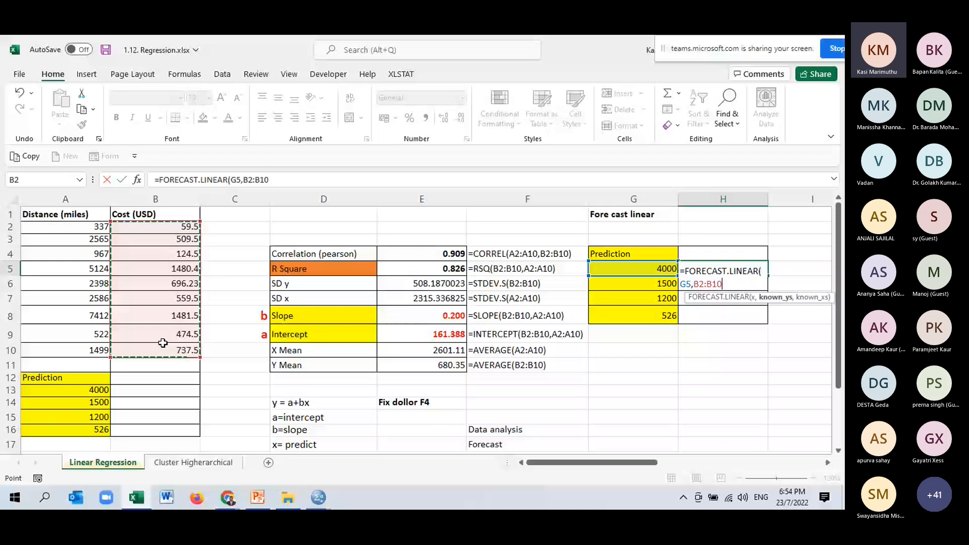
{"action": "key", "text": "F4"}
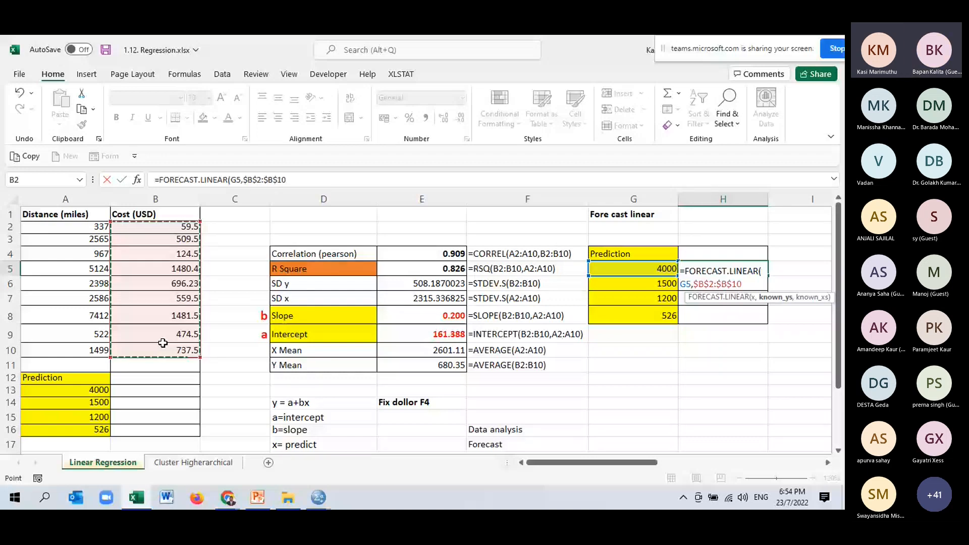
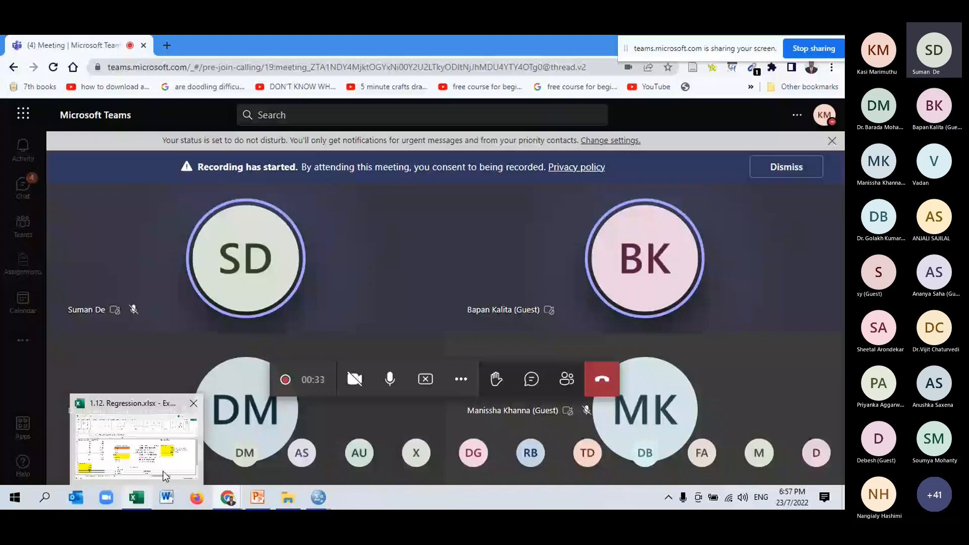
- Return to the 1.12. Regression workbook in Excel, complete the FORECAST.LINEAR formula in H5 and fill it down to H8
{"action": "left_click", "coordinate": [163, 471]}
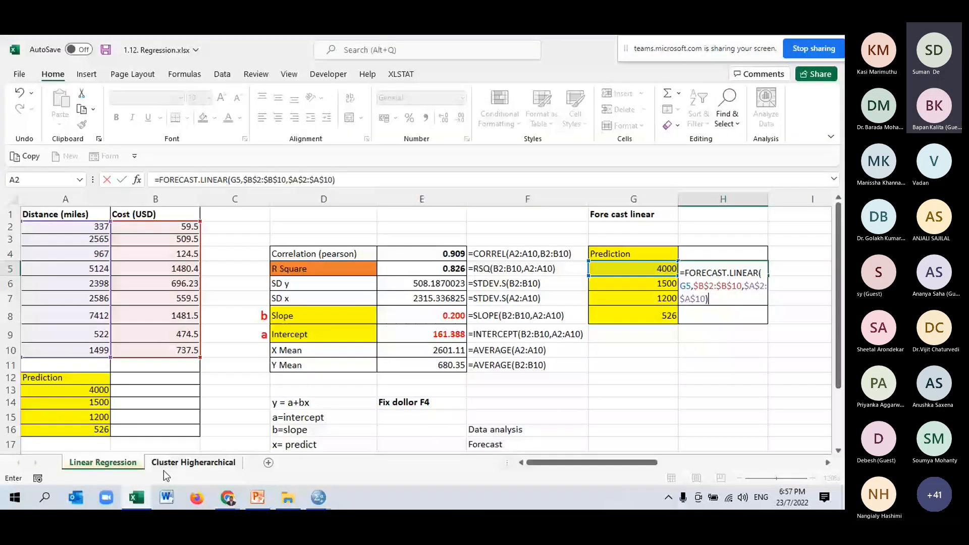
{"action": "left_click", "coordinate": [712, 271]}
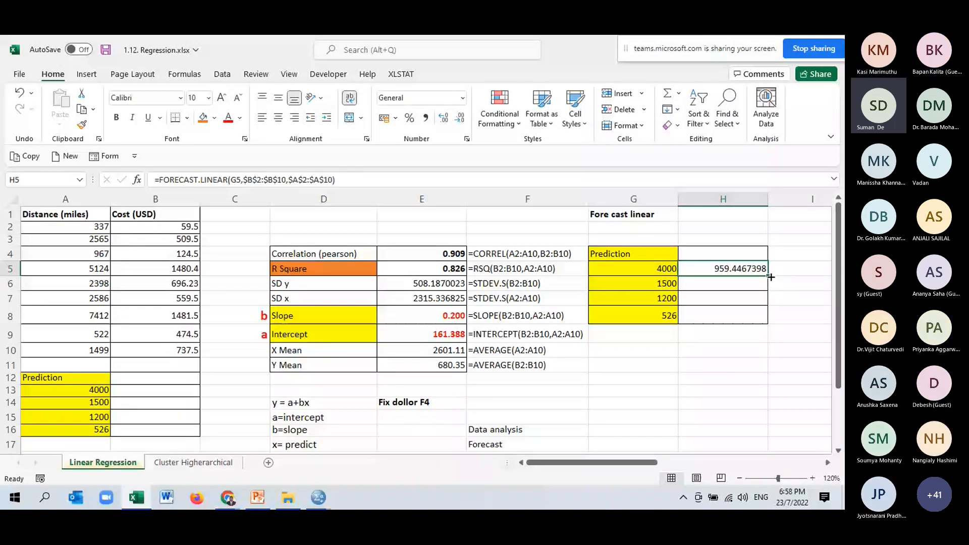
{"action": "left_click_drag", "start_coordinate": [770, 277], "coordinate": [769, 325]}
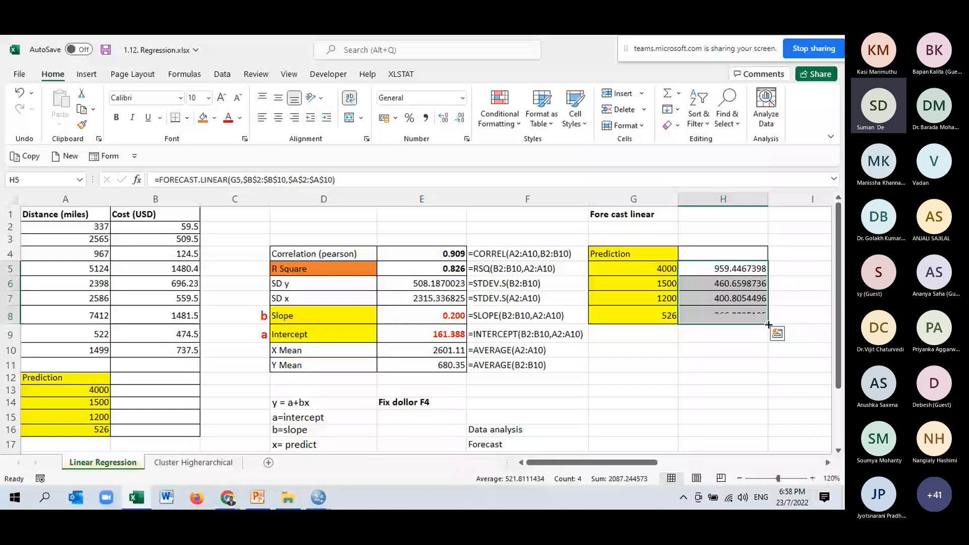
{"action": "left_click", "coordinate": [668, 302]}
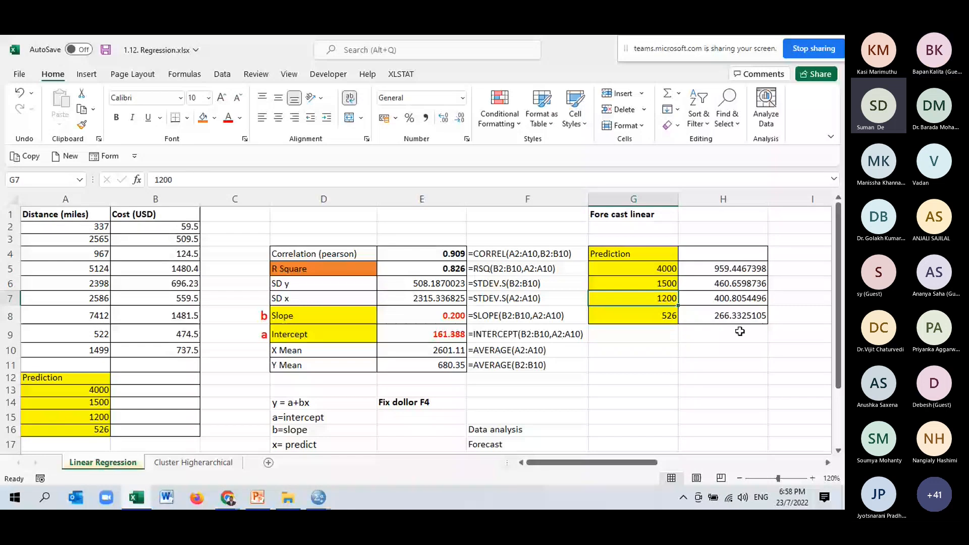
{"action": "left_click", "coordinate": [696, 321]}
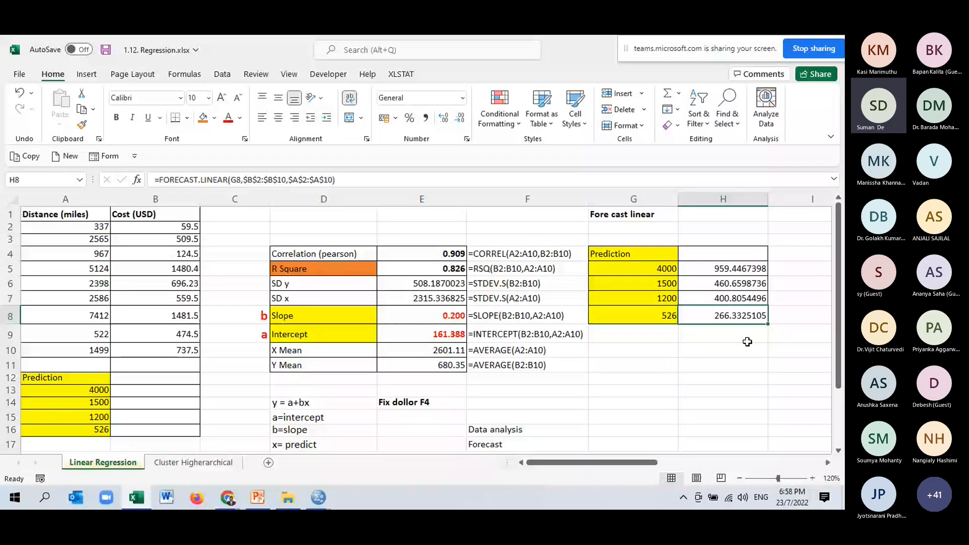
- Review the slope and intercept results, the distance and cost data, and the forecasts beside the prediction distances
{"action": "scroll", "coordinate": [747, 342], "scroll_direction": "down", "scroll_amount": 1}
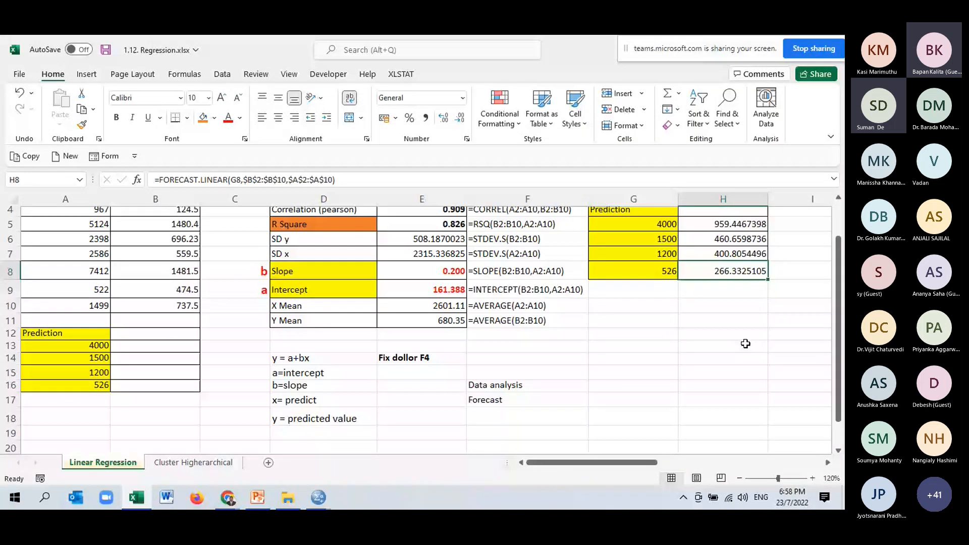
{"action": "scroll", "coordinate": [746, 344], "scroll_direction": "up", "scroll_amount": 1}
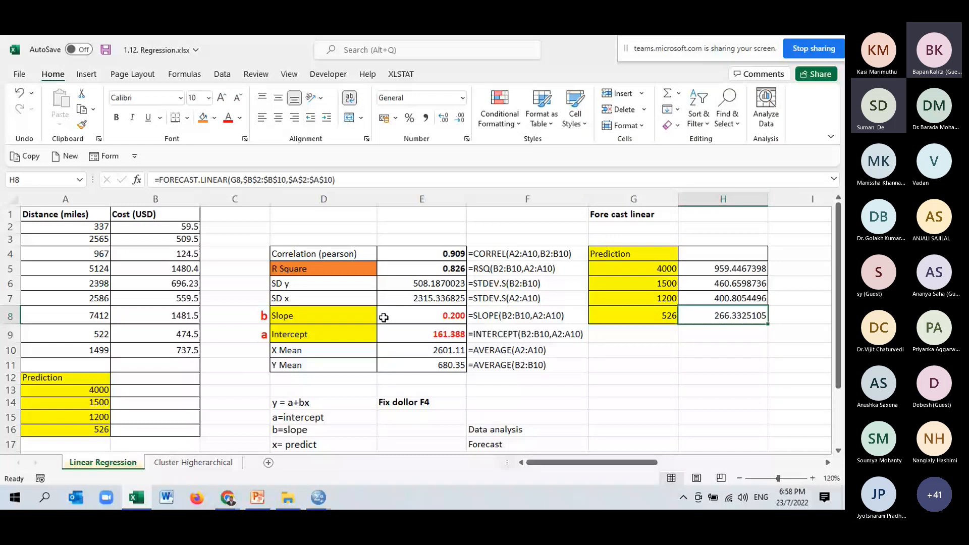
{"action": "left_click_drag", "start_coordinate": [383, 317], "coordinate": [422, 331]}
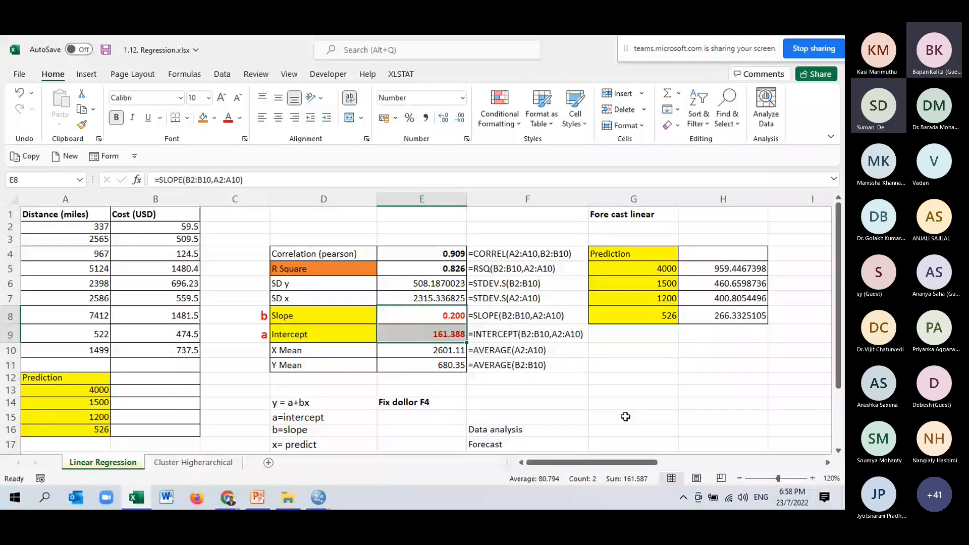
{"action": "left_click_drag", "start_coordinate": [732, 269], "coordinate": [732, 316]}
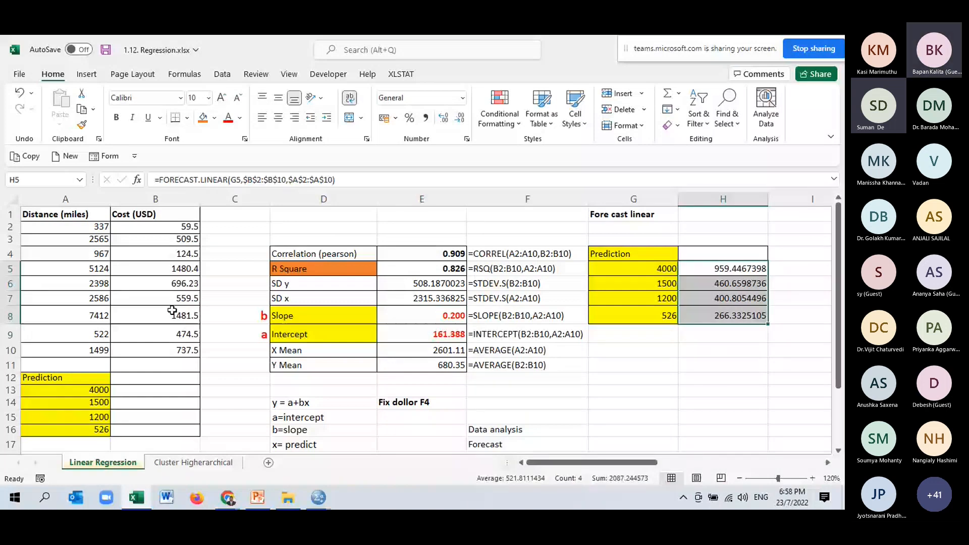
{"action": "left_click_drag", "start_coordinate": [65, 214], "coordinate": [92, 333]}
{"action": "left_click_drag", "start_coordinate": [156, 214], "coordinate": [166, 254]}
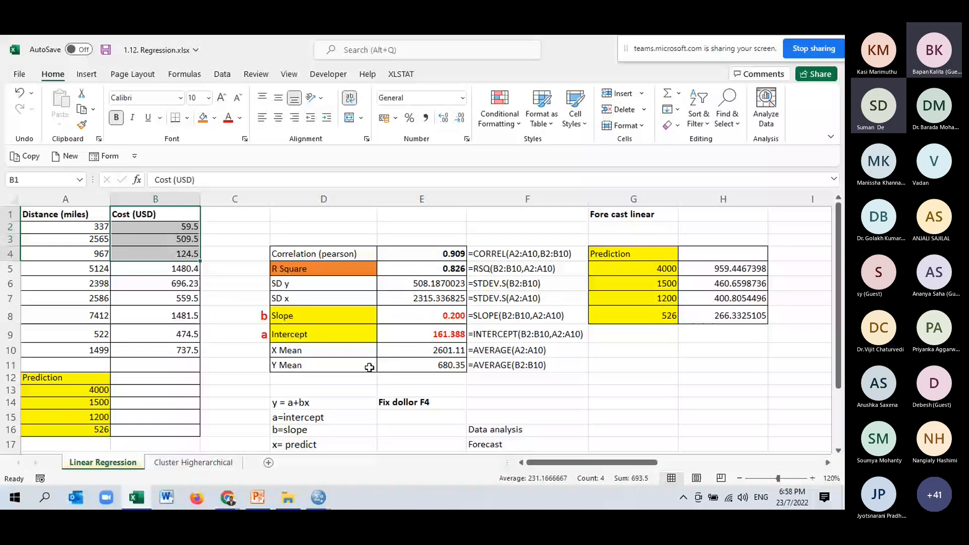
{"action": "left_click_drag", "start_coordinate": [631, 253], "coordinate": [636, 311]}
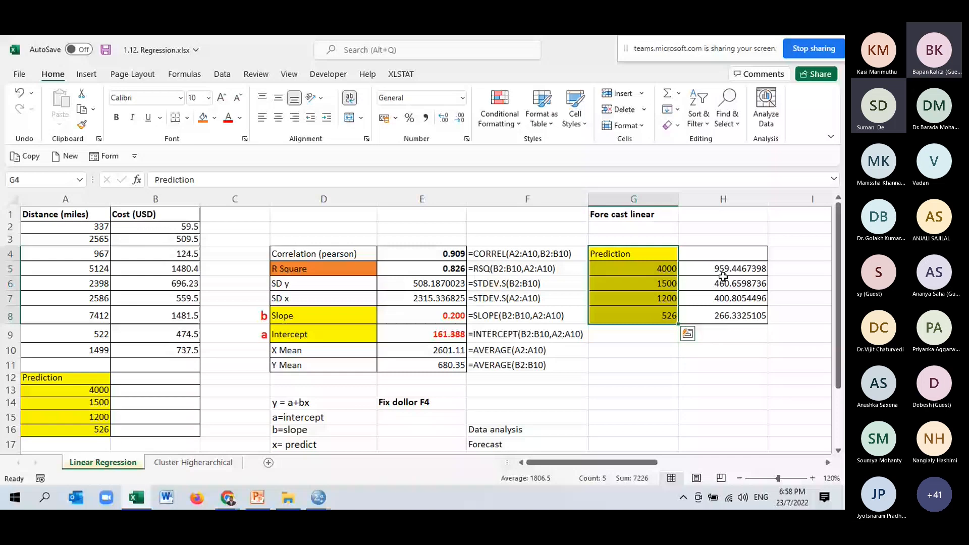
{"action": "left_click", "coordinate": [700, 376]}
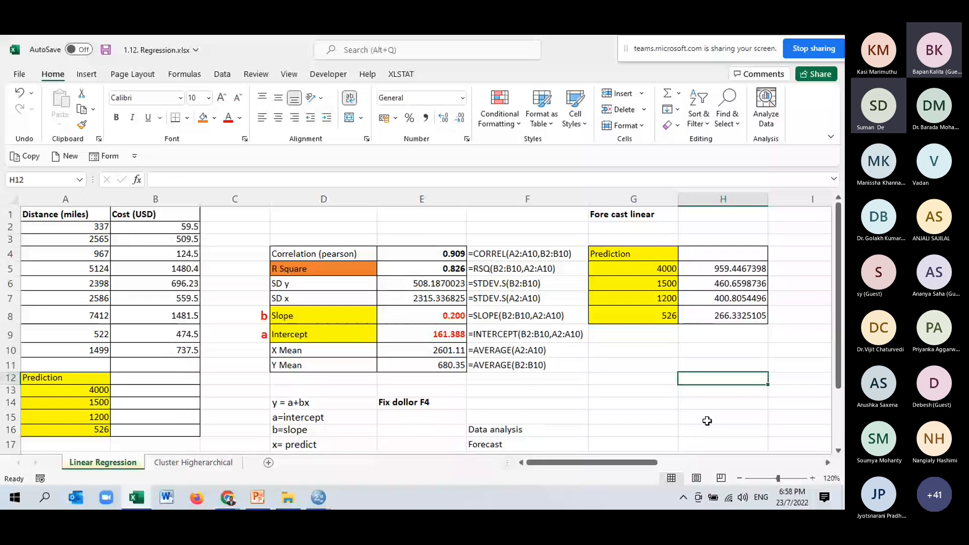
- Open the add-ins list in the Excel options to see where the Analysis ToolPak is managed
{"action": "left_click", "coordinate": [233, 79]}
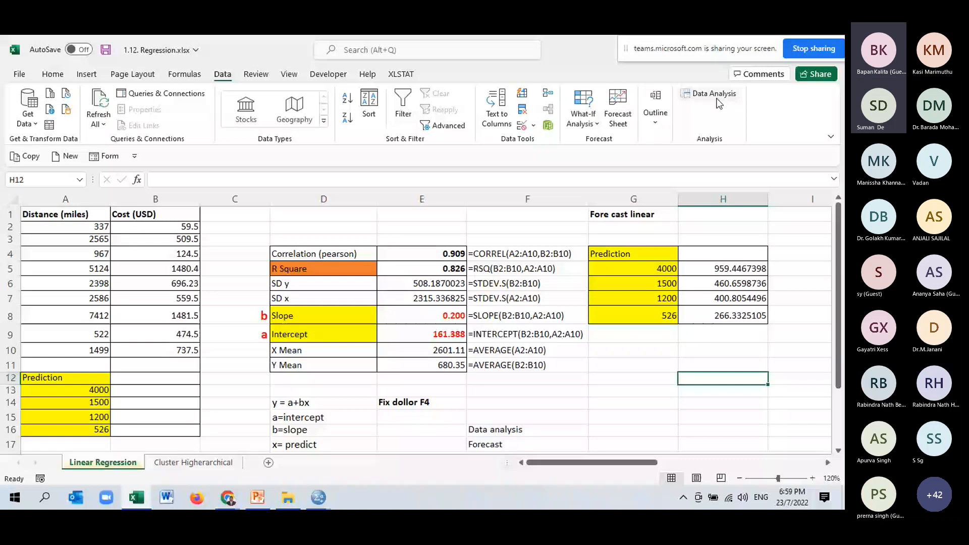
{"action": "left_click", "coordinate": [28, 74]}
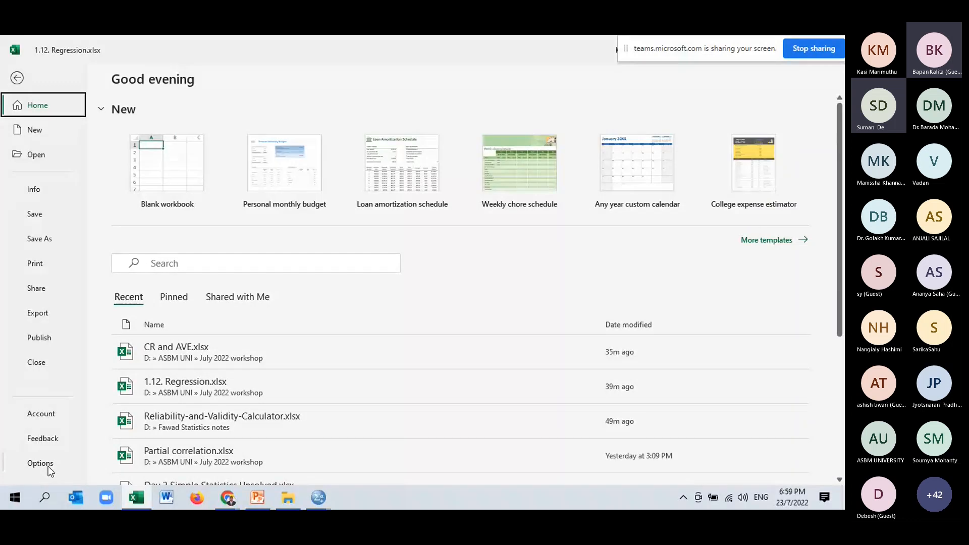
{"action": "left_click", "coordinate": [16, 78]}
{"action": "left_click", "coordinate": [16, 78]}
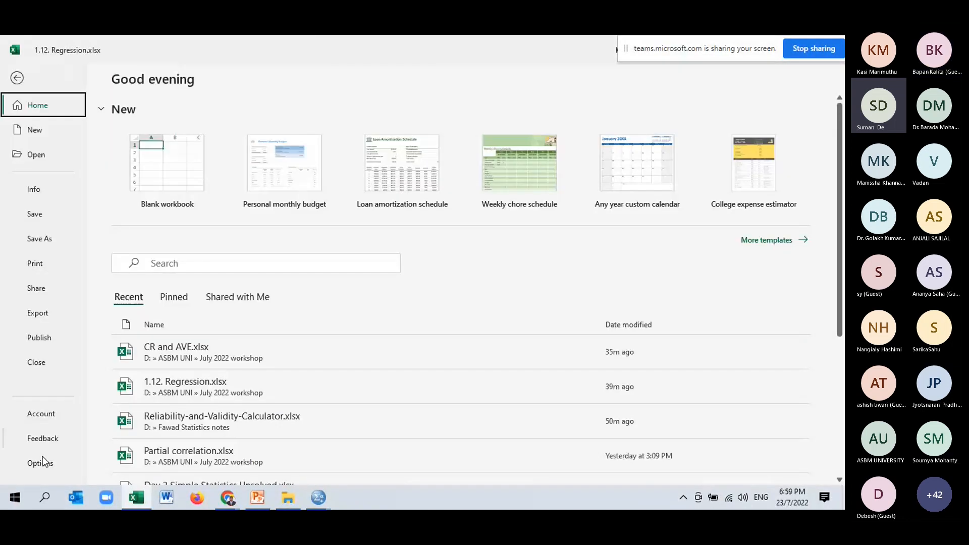
{"action": "left_click", "coordinate": [48, 464]}
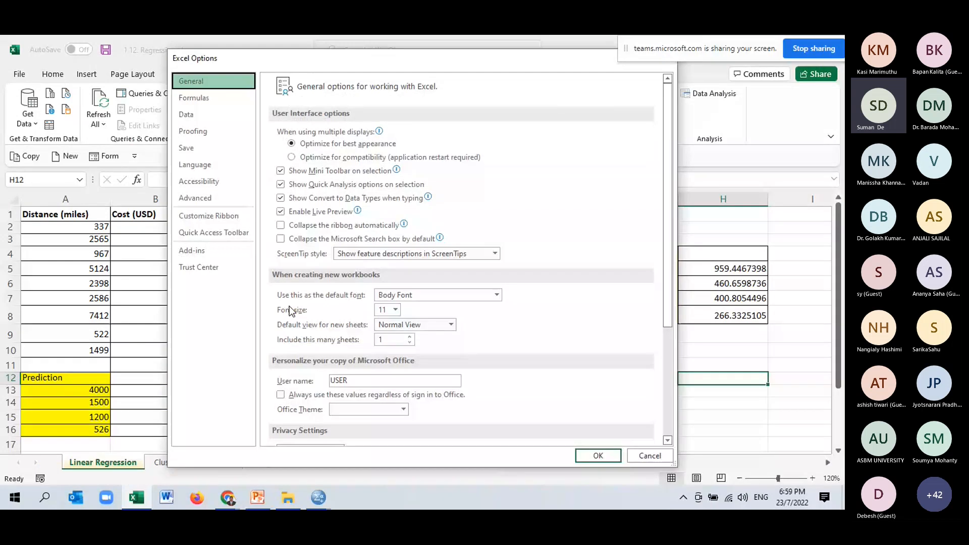
{"action": "left_click_drag", "start_coordinate": [310, 57], "coordinate": [269, 51]}
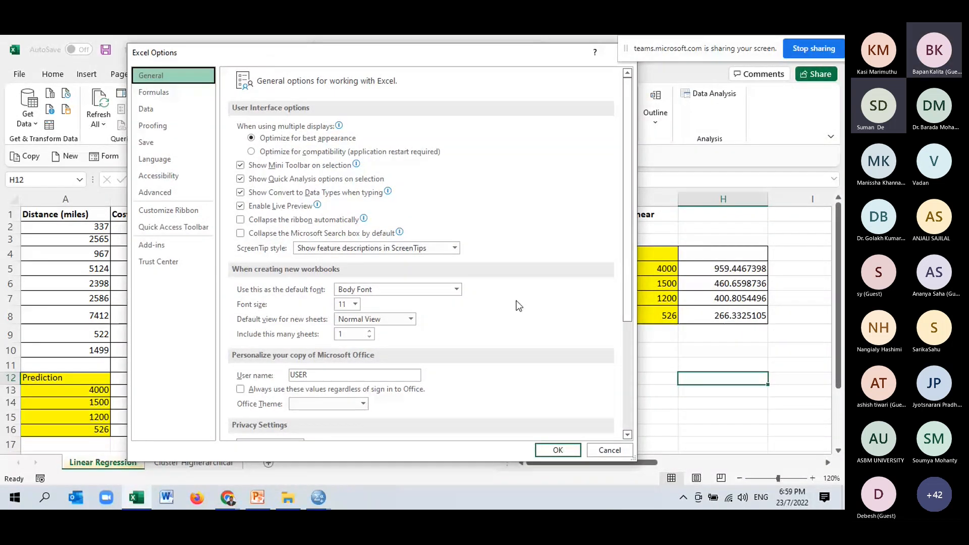
{"action": "left_click", "coordinate": [155, 245]}
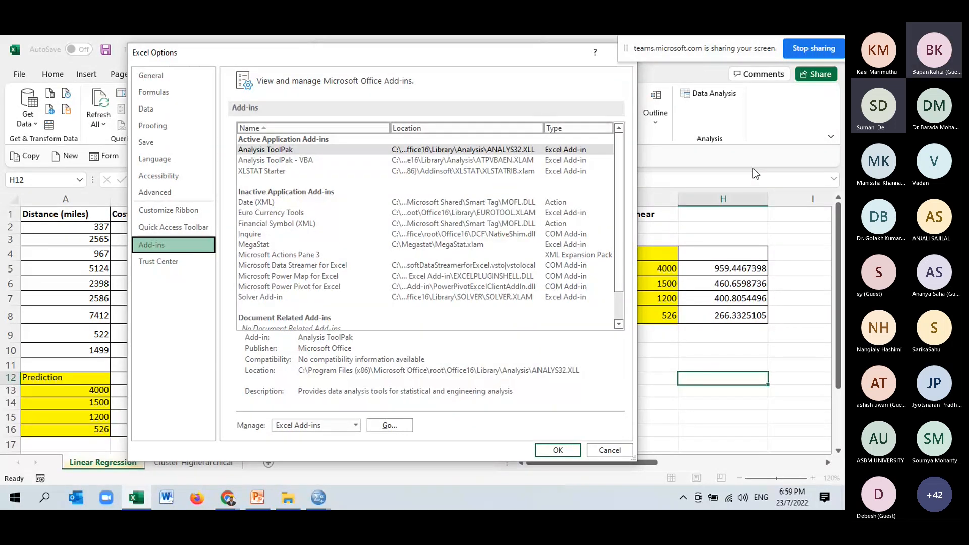
- Check whether Analysis ToolPak is enabled among the available Excel add-ins, leaving the selection as it is
{"action": "left_click", "coordinate": [323, 150]}
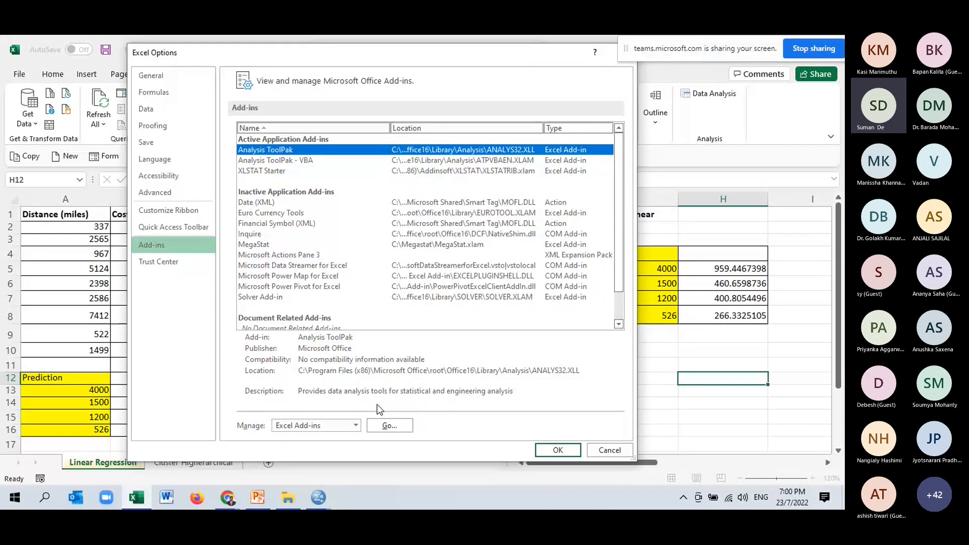
{"action": "left_click", "coordinate": [390, 424]}
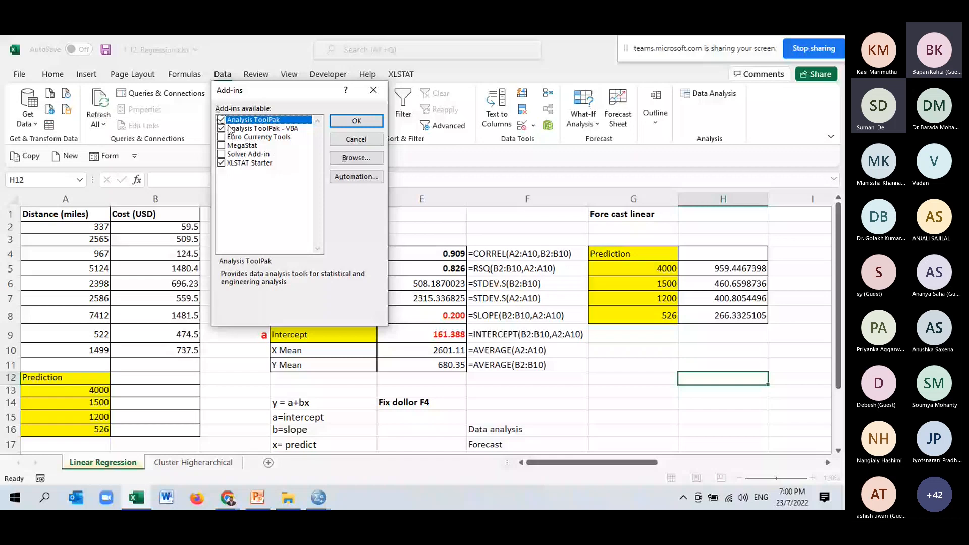
{"action": "left_click", "coordinate": [372, 143]}
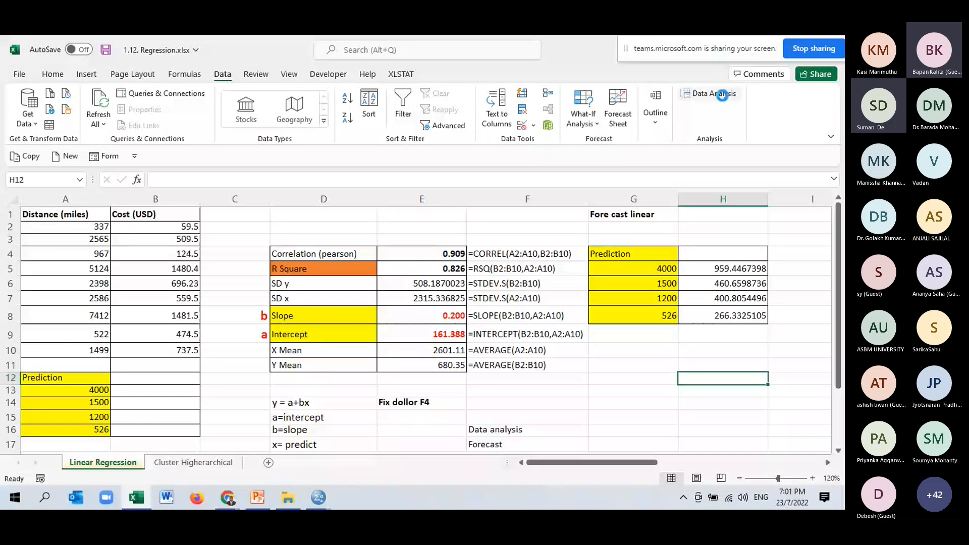
- Start the Regression tool from the Data Analysis tools and place its dialog clear of the data columns
{"action": "left_click", "coordinate": [721, 95]}
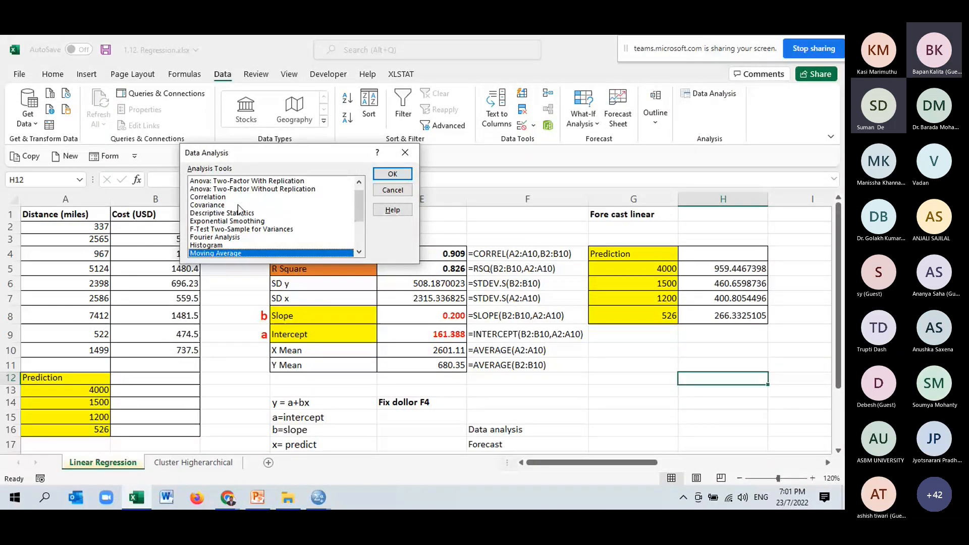
{"action": "scroll", "coordinate": [237, 205], "scroll_direction": "down", "scroll_amount": 3}
{"action": "scroll", "coordinate": [236, 214], "scroll_direction": "up", "scroll_amount": 3}
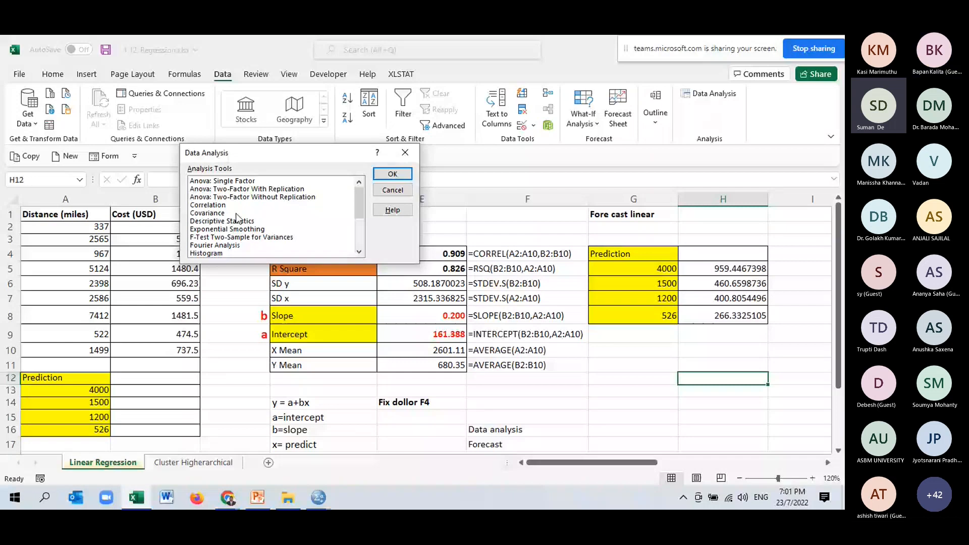
{"action": "scroll", "coordinate": [237, 217], "scroll_direction": "down", "scroll_amount": 1}
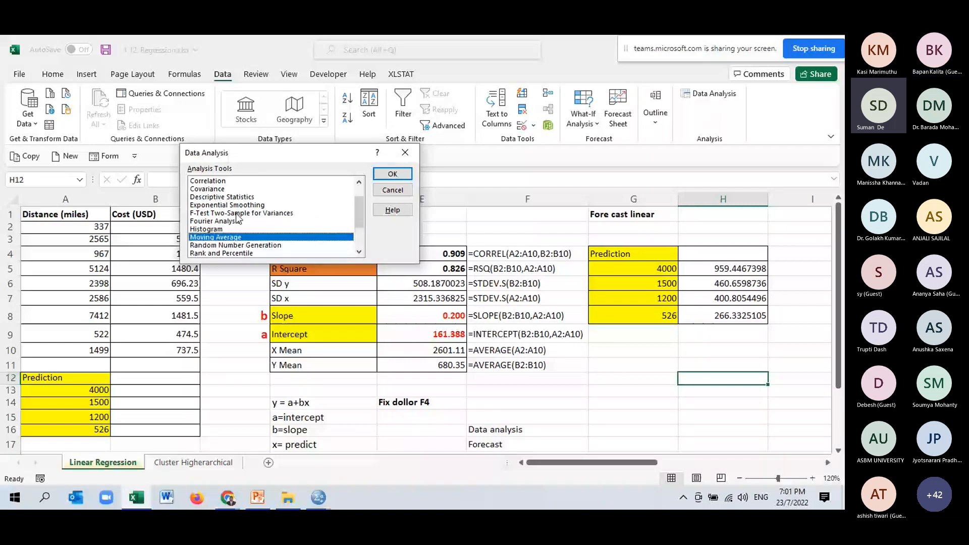
{"action": "scroll", "coordinate": [237, 217], "scroll_direction": "down", "scroll_amount": 2}
{"action": "left_click", "coordinate": [237, 213]}
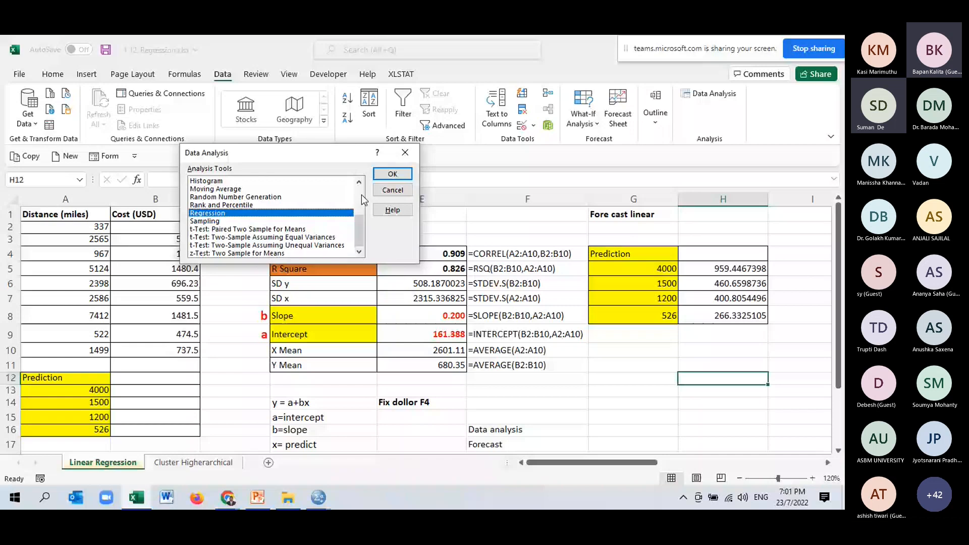
{"action": "left_click", "coordinate": [392, 174]}
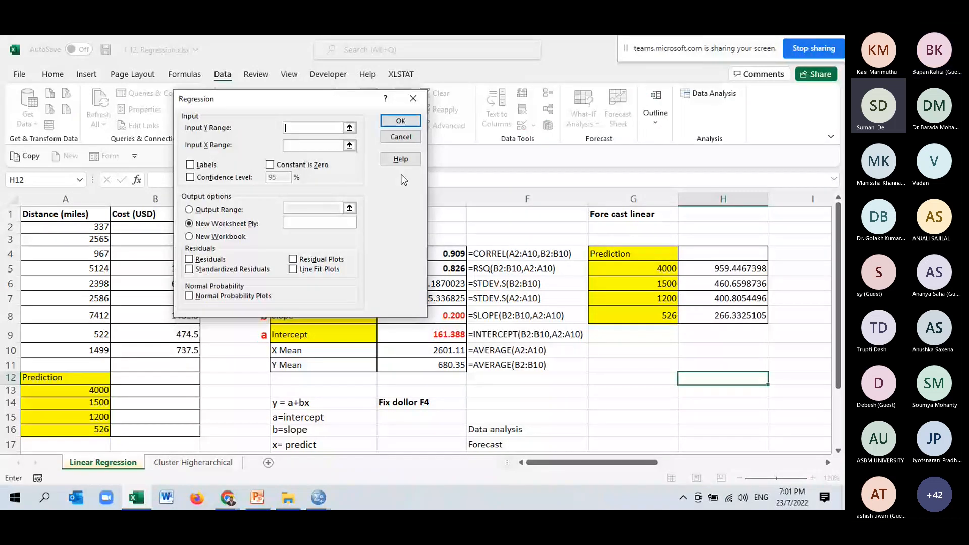
{"action": "left_click_drag", "start_coordinate": [274, 104], "coordinate": [238, 81]}
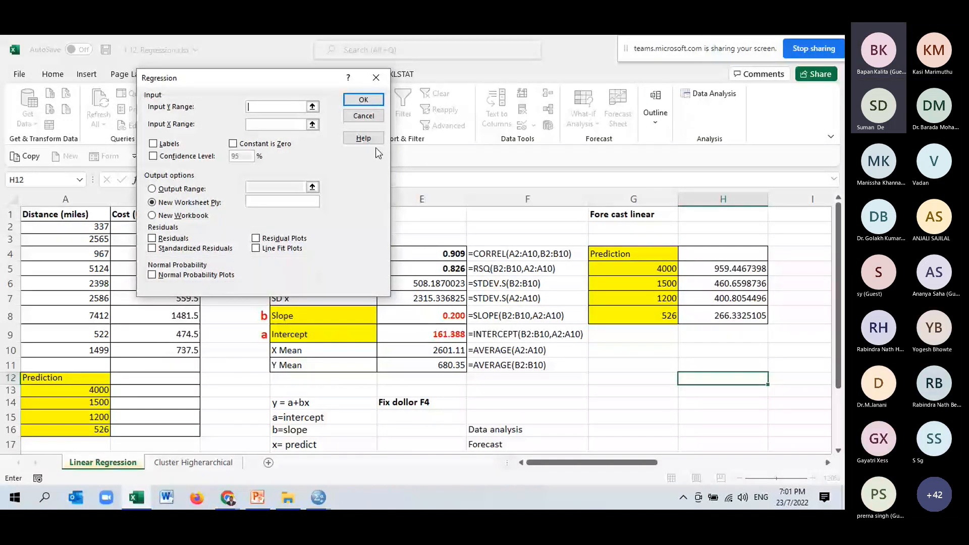
{"action": "left_click_drag", "start_coordinate": [225, 78], "coordinate": [295, 195]}
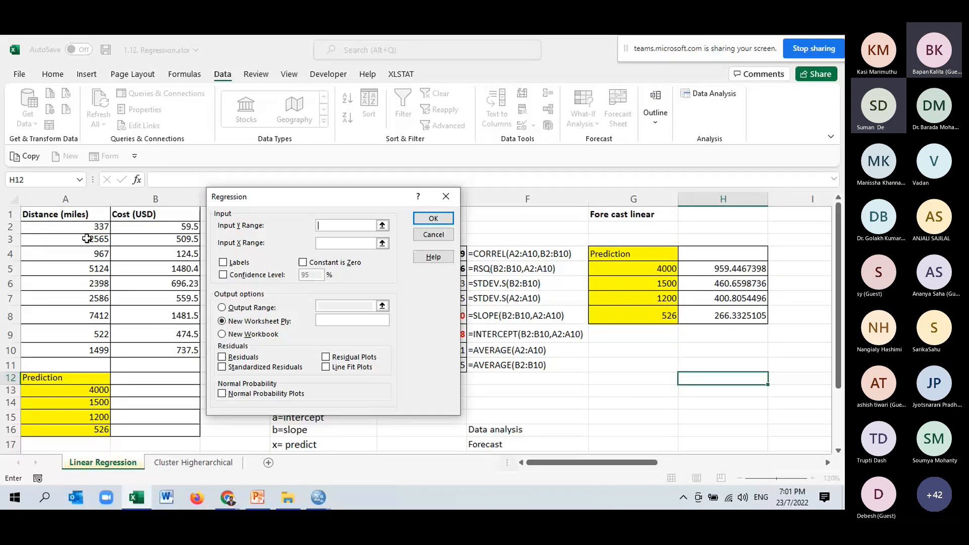
- Set the regression's Input Y Range to the cost column including its header, $B$1:$B$10
{"action": "left_click", "coordinate": [382, 225]}
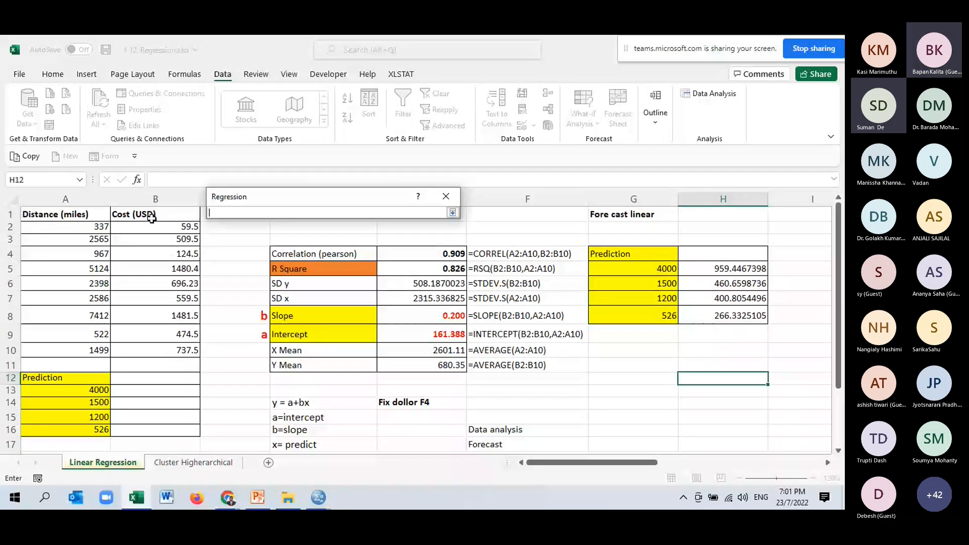
{"action": "left_click_drag", "start_coordinate": [151, 216], "coordinate": [168, 351]}
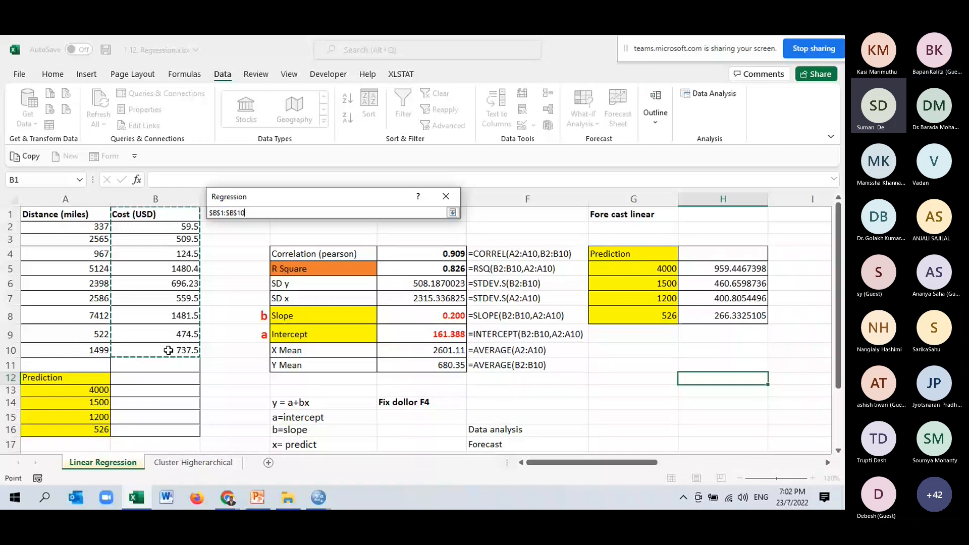
{"action": "key", "text": "Return"}
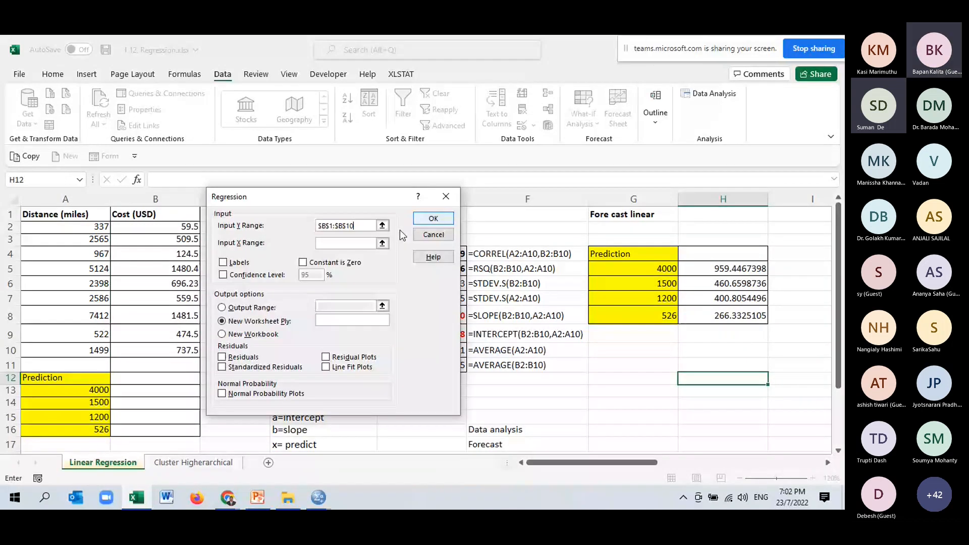
- Set the regression's Input X Range to the distance column $A$1:$A$10 and enable Labels for the header row
{"action": "left_click", "coordinate": [382, 244]}
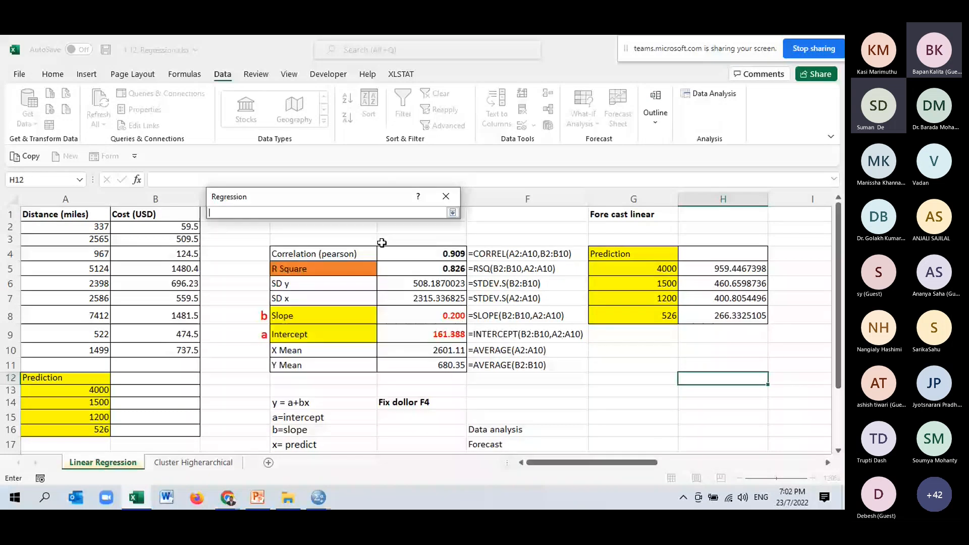
{"action": "left_click_drag", "start_coordinate": [65, 214], "coordinate": [82, 344]}
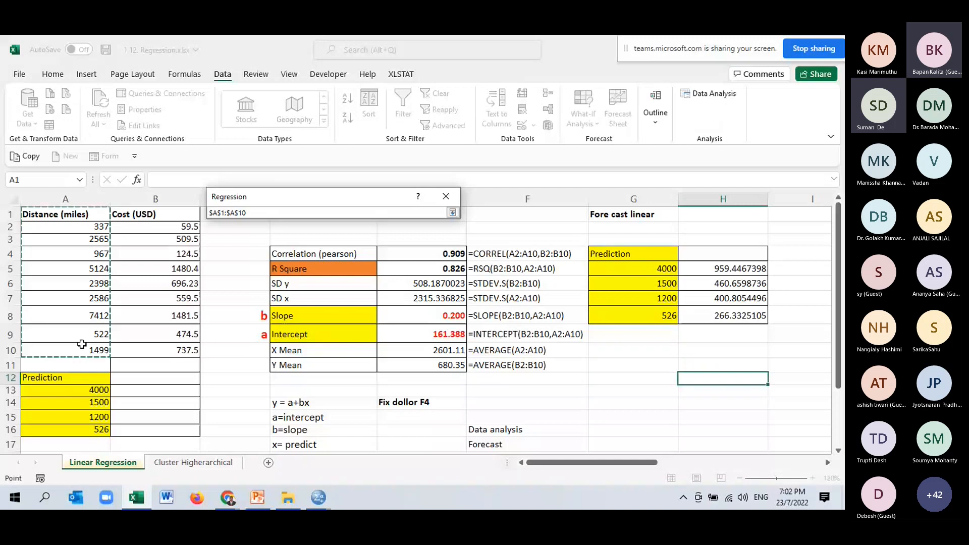
{"action": "left_click", "coordinate": [454, 212]}
{"action": "left_click", "coordinate": [223, 263]}
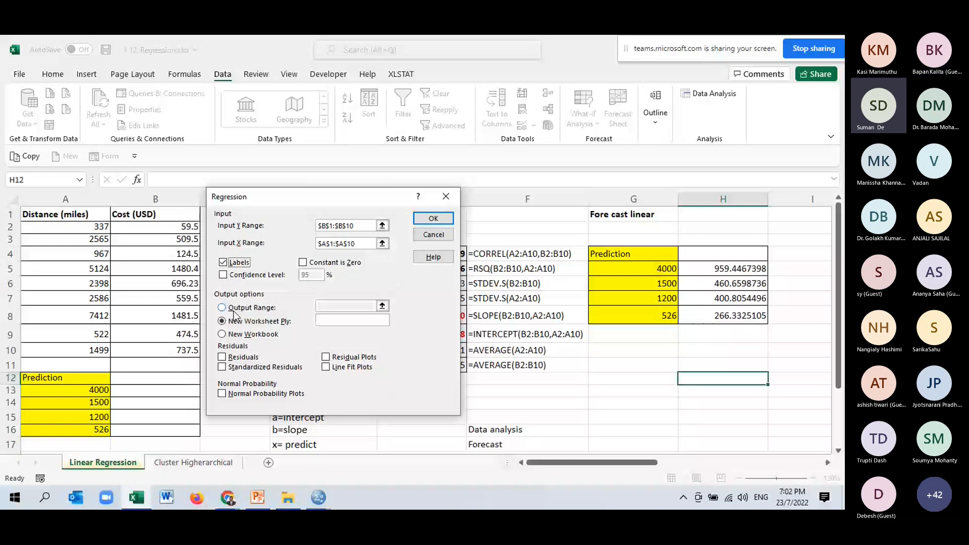
{"action": "key", "text": "Escape"}
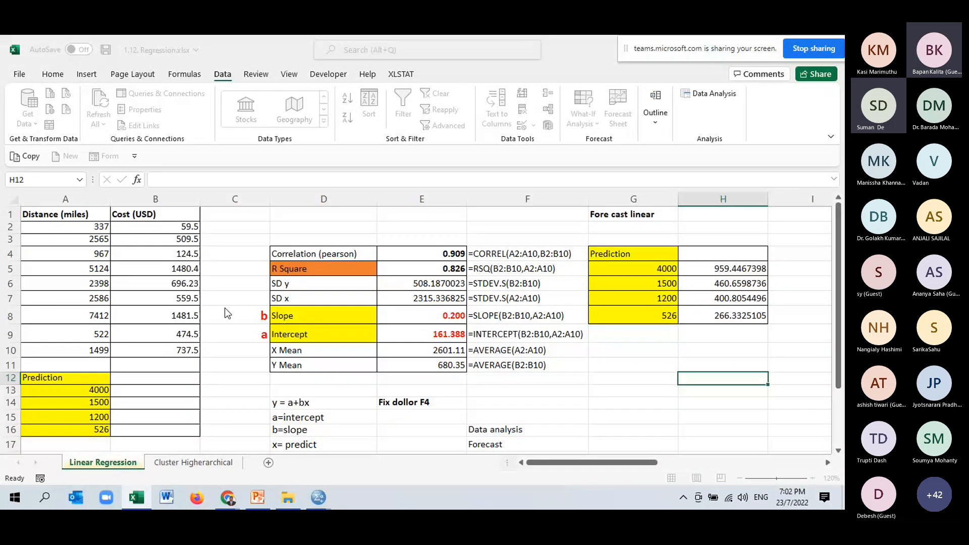
- Run the regression with its output range starting at $F$21 and the confidence level enabled at 95%
{"action": "left_click", "coordinate": [226, 308]}
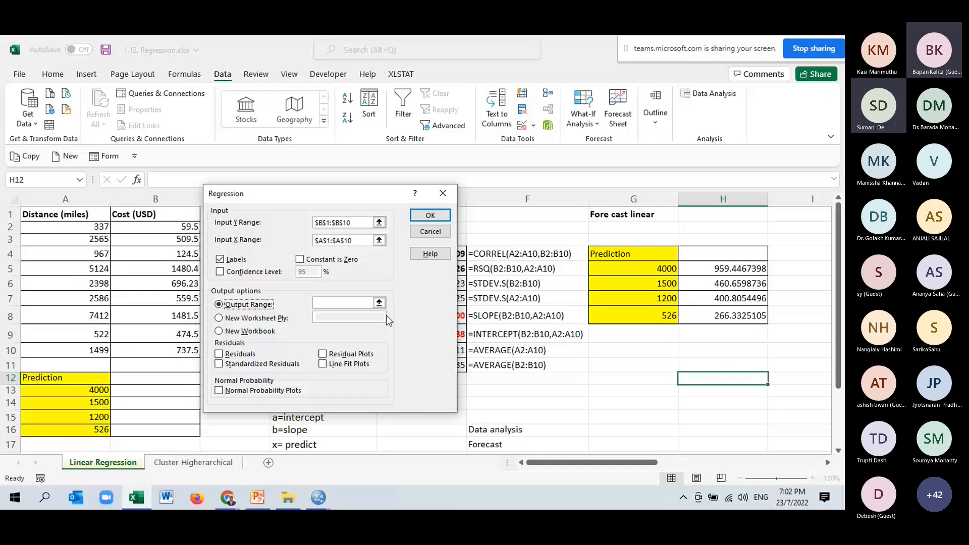
{"action": "left_click", "coordinate": [379, 302]}
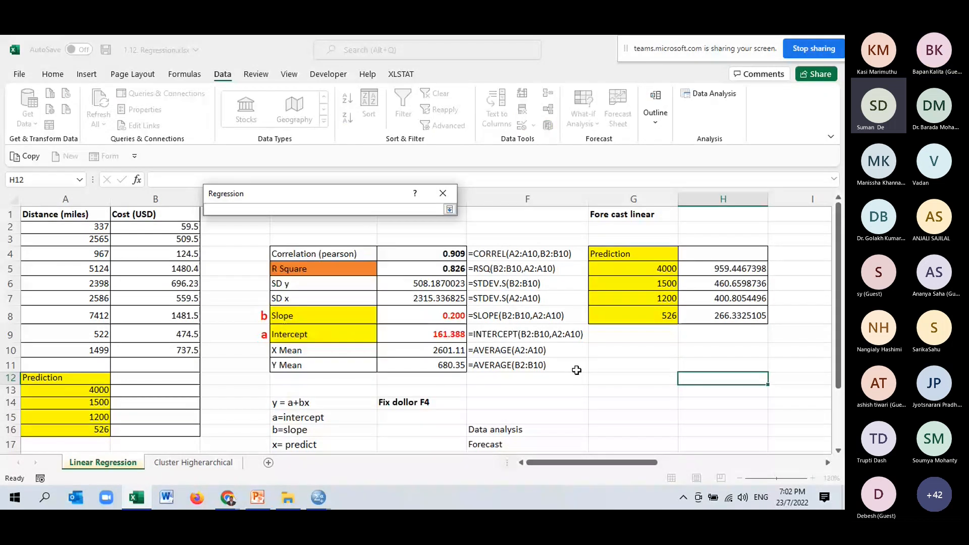
{"action": "scroll", "coordinate": [576, 370], "scroll_direction": "down", "scroll_amount": 4}
{"action": "left_click", "coordinate": [497, 330]}
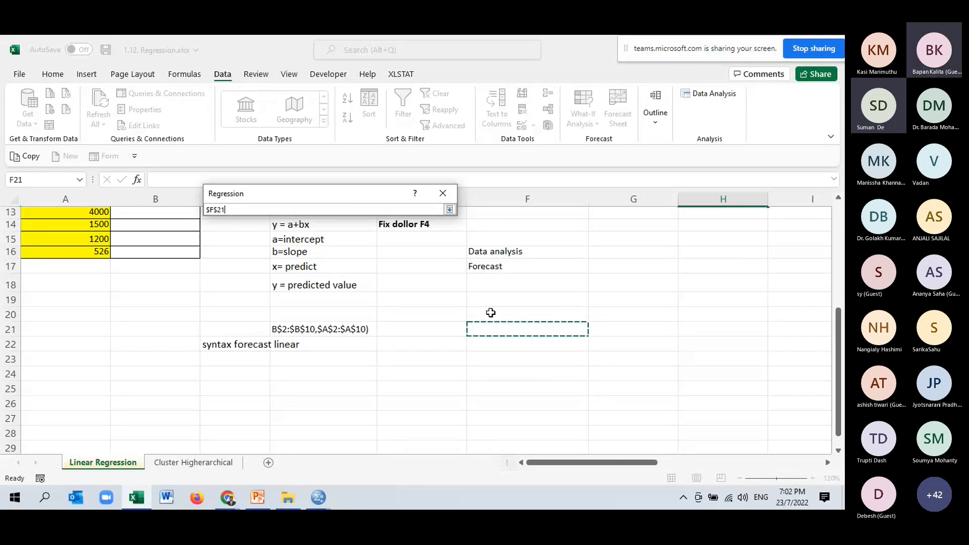
{"action": "left_click", "coordinate": [450, 209]}
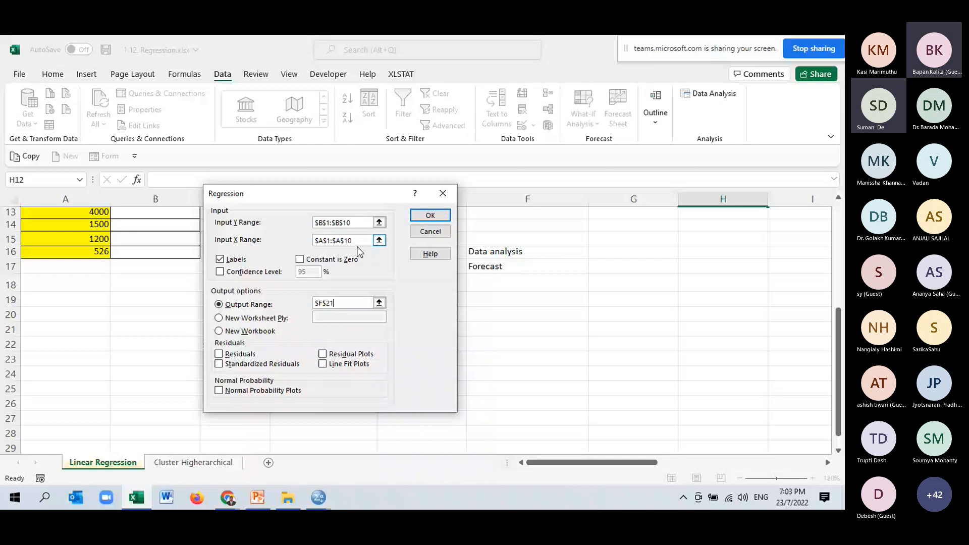
{"action": "left_click", "coordinate": [219, 272]}
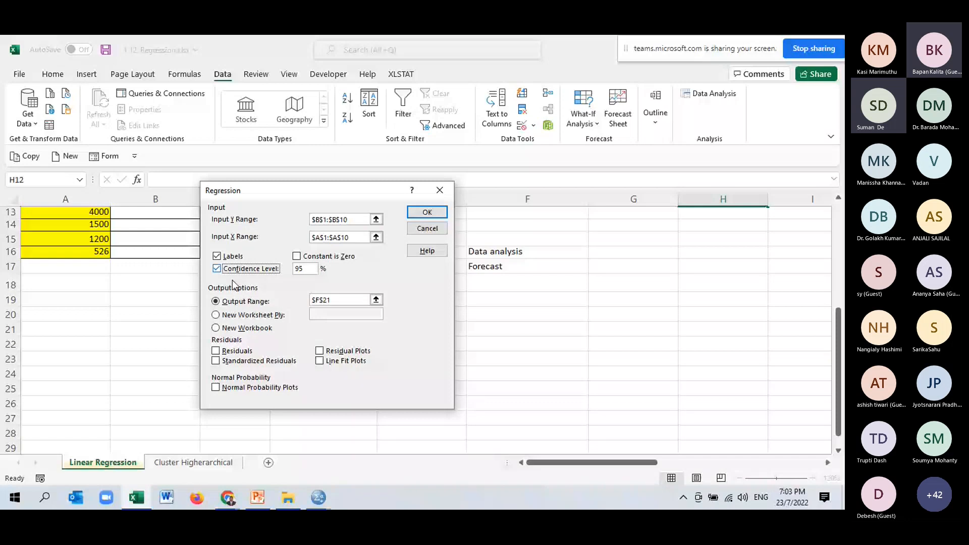
{"action": "left_click", "coordinate": [427, 214]}
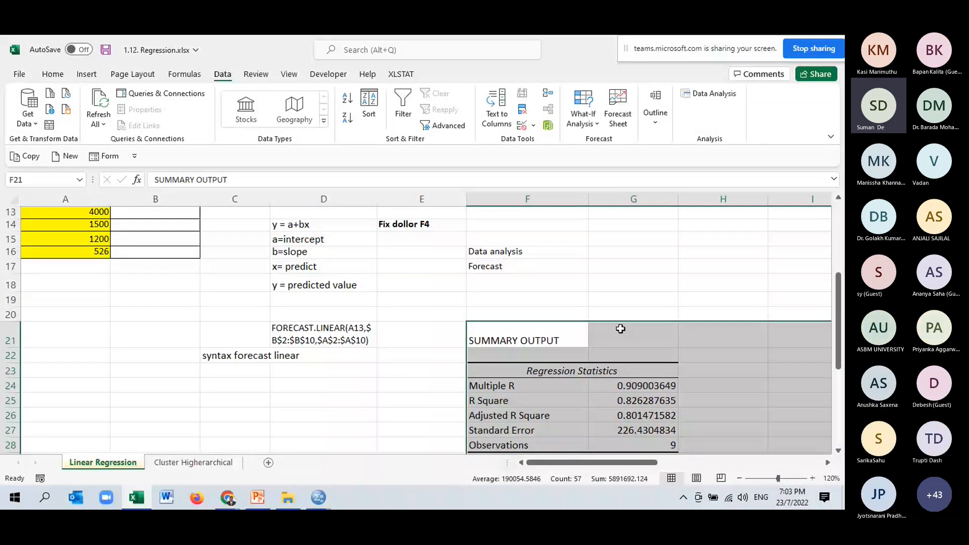
- Highlight the Multiple R value with orange fill and the R Square value with green fill in the regression statistics
{"action": "left_click", "coordinate": [646, 390]}
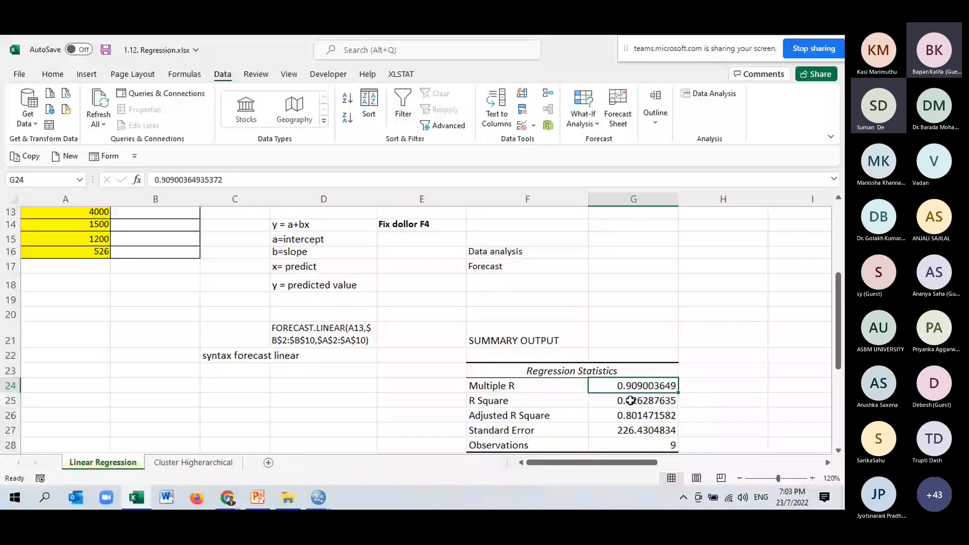
{"action": "left_click", "coordinate": [53, 74]}
{"action": "left_click", "coordinate": [202, 117]}
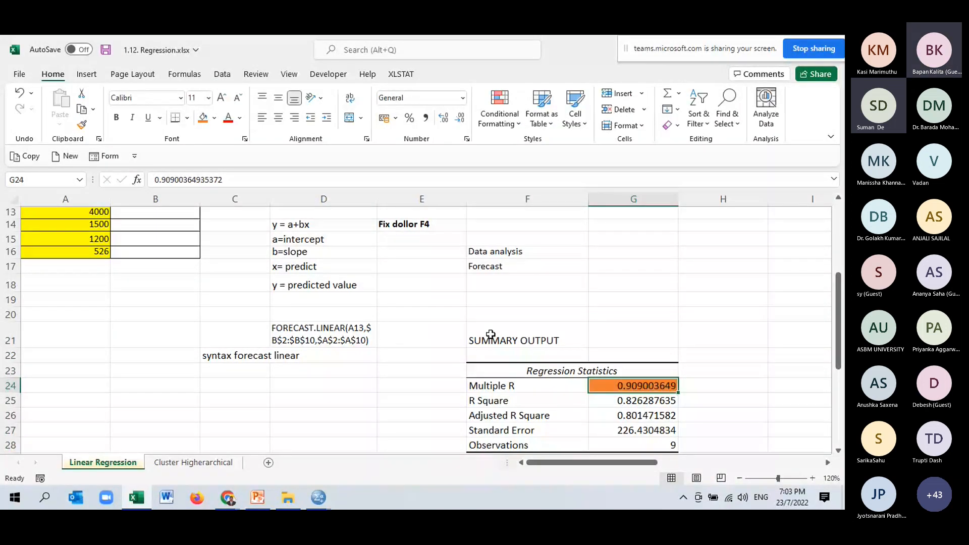
{"action": "left_click", "coordinate": [644, 402]}
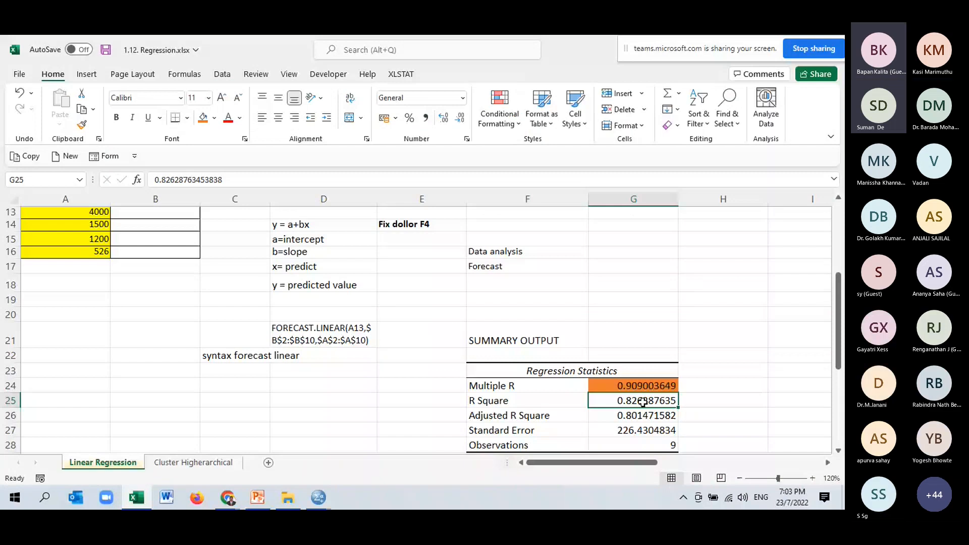
{"action": "left_click", "coordinate": [213, 119]}
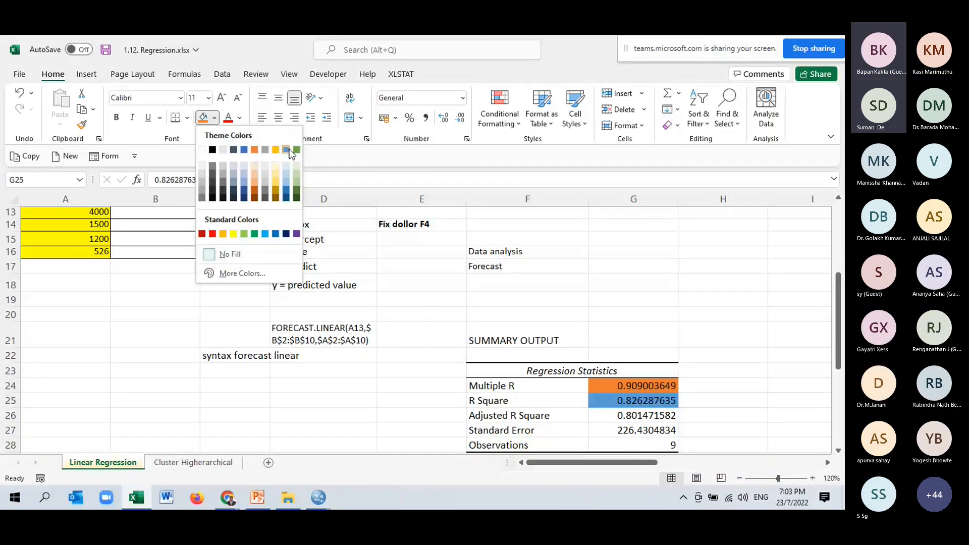
{"action": "left_click", "coordinate": [297, 150]}
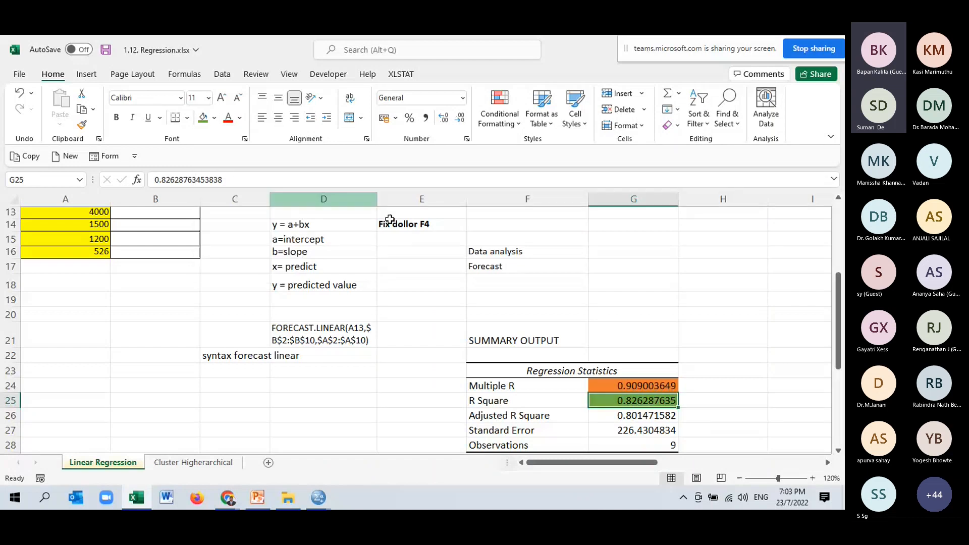
- Highlight the Significance F value in the ANOVA table with green fill and select the intercept and distance coefficients
{"action": "scroll", "coordinate": [616, 357], "scroll_direction": "down", "scroll_amount": 2}
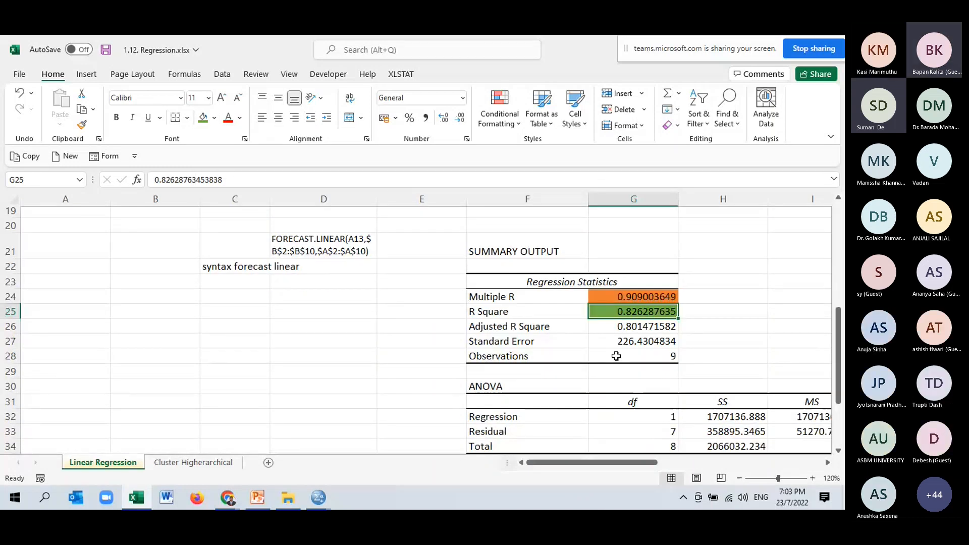
{"action": "left_click", "coordinate": [660, 363]}
{"action": "scroll", "coordinate": [756, 455], "scroll_direction": "right", "scroll_amount": 2}
{"action": "scroll", "coordinate": [756, 455], "scroll_direction": "down", "scroll_amount": 1}
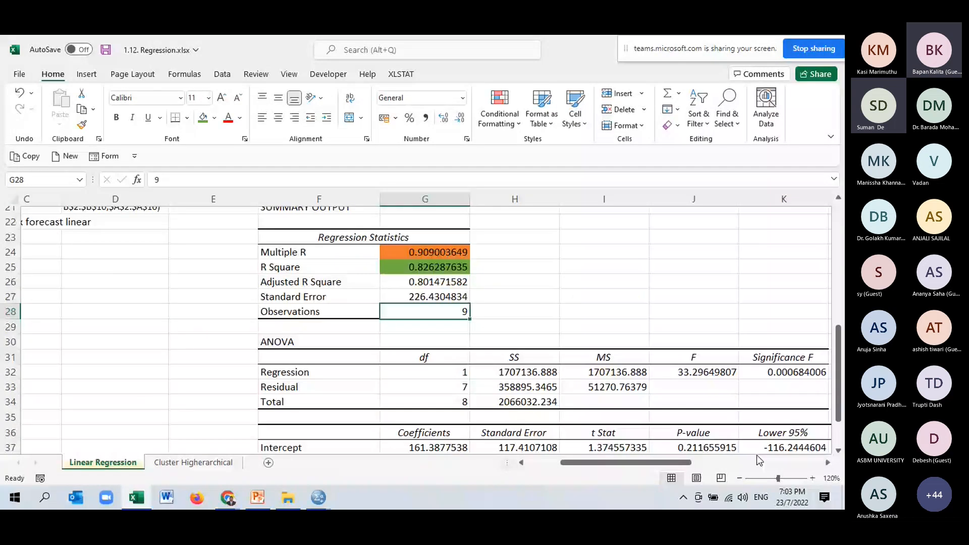
{"action": "left_click", "coordinate": [783, 373]}
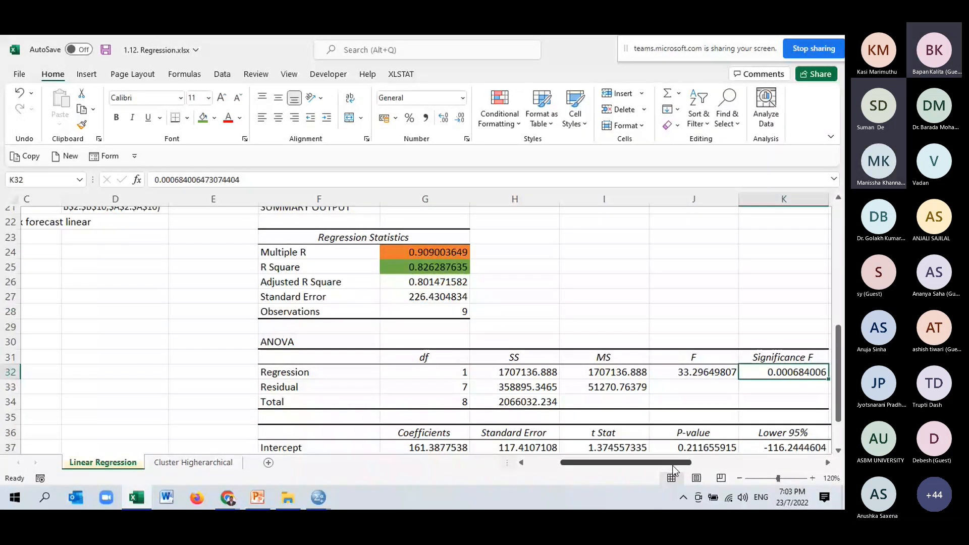
{"action": "left_click", "coordinate": [201, 121]}
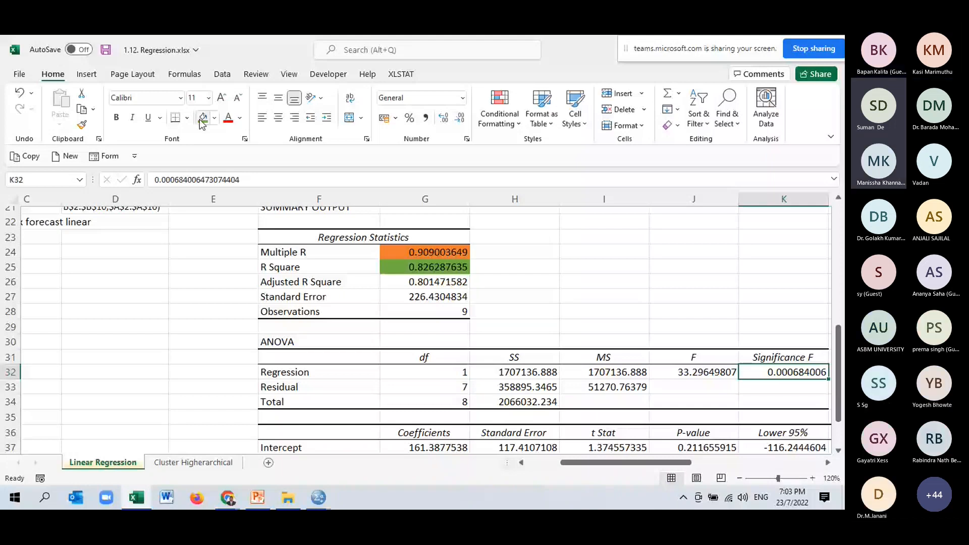
{"action": "scroll", "coordinate": [433, 394], "scroll_direction": "down", "scroll_amount": 2}
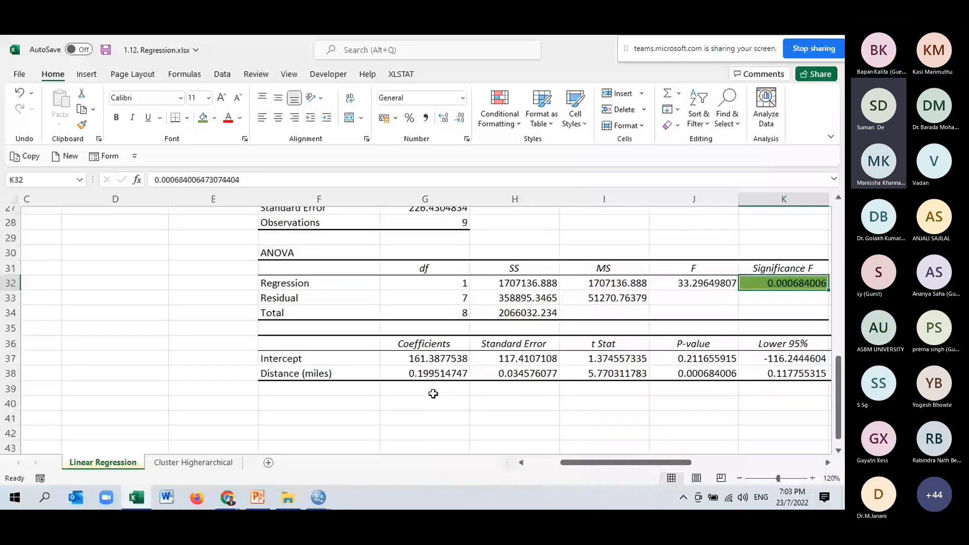
{"action": "left_click_drag", "start_coordinate": [433, 359], "coordinate": [433, 373]}
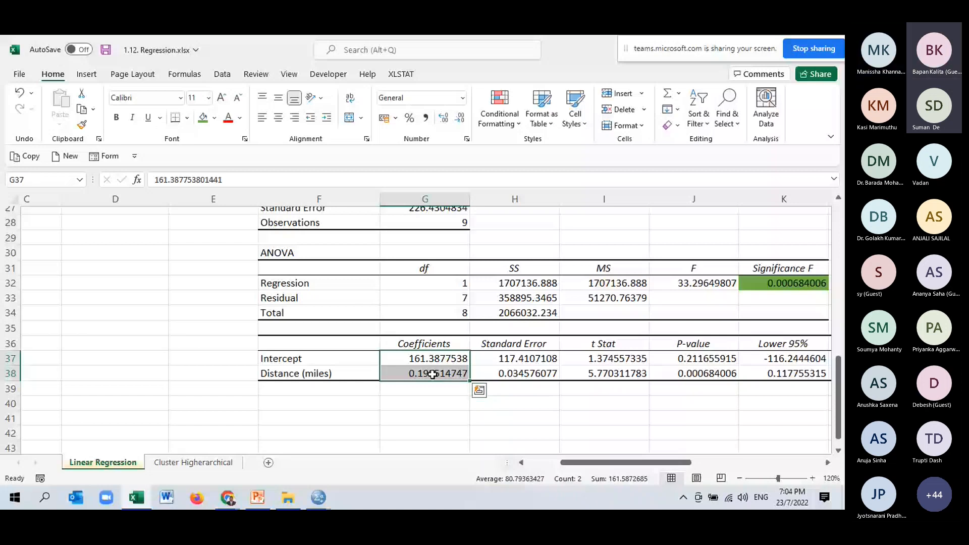
- Undo the color fills on the Multiple R, R Square and Significance F values
{"action": "scroll", "coordinate": [433, 374], "scroll_direction": "up", "scroll_amount": 2}
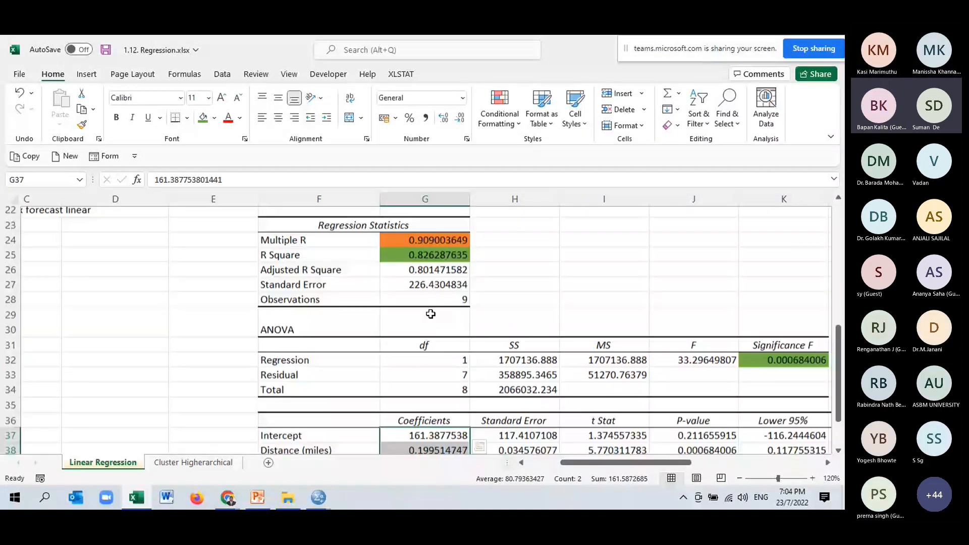
{"action": "scroll", "coordinate": [430, 314], "scroll_direction": "up", "scroll_amount": 3}
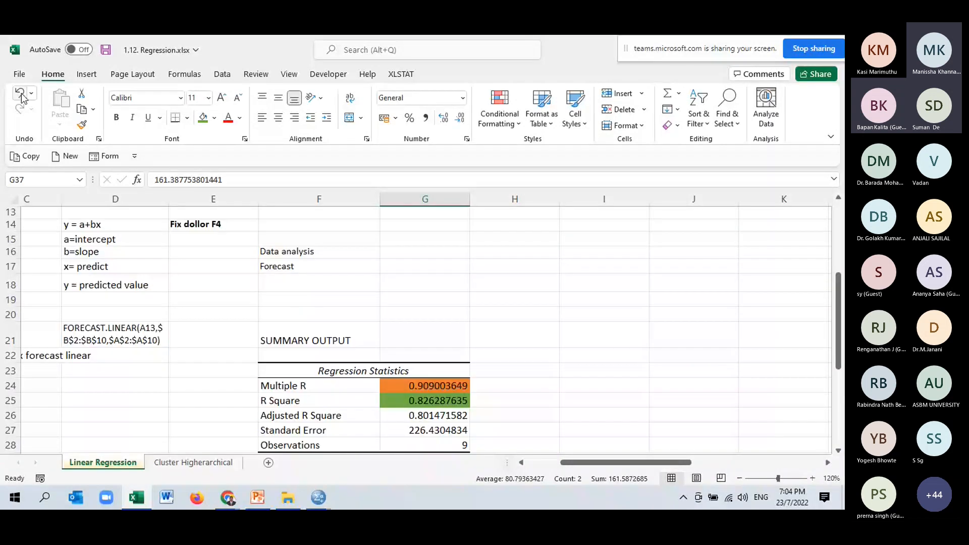
{"action": "left_click", "coordinate": [21, 94]}
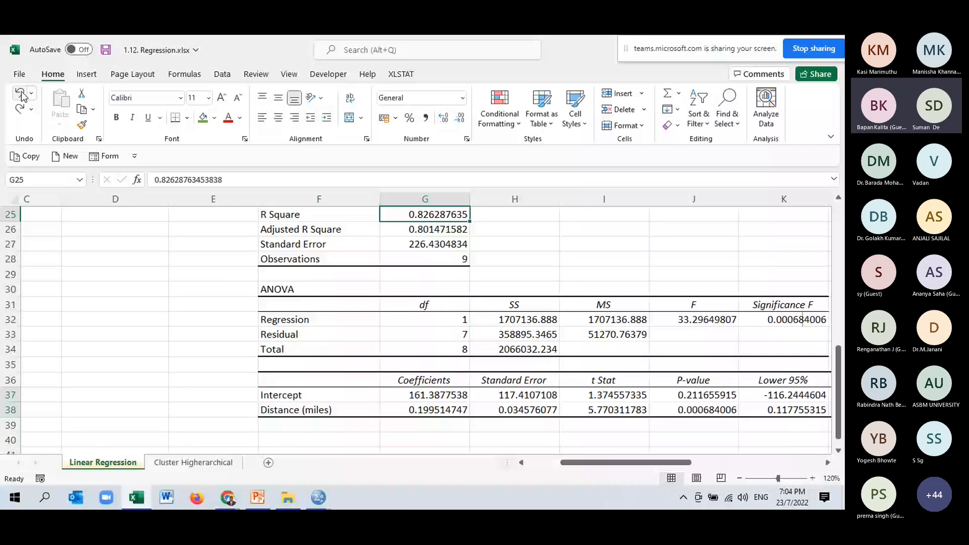
- Delete the whole regression summary output starting at F21 and remove all borders from that range
{"action": "scroll", "coordinate": [288, 344], "scroll_direction": "up", "scroll_amount": 4}
{"action": "left_click_drag", "start_coordinate": [288, 343], "coordinate": [834, 380]}
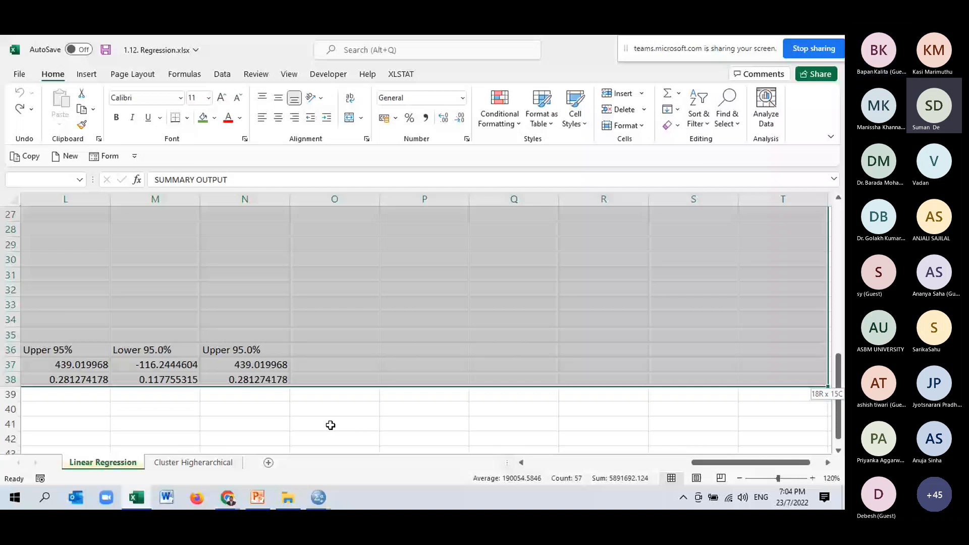
{"action": "key", "text": "Delete"}
{"action": "left_click", "coordinate": [186, 117]}
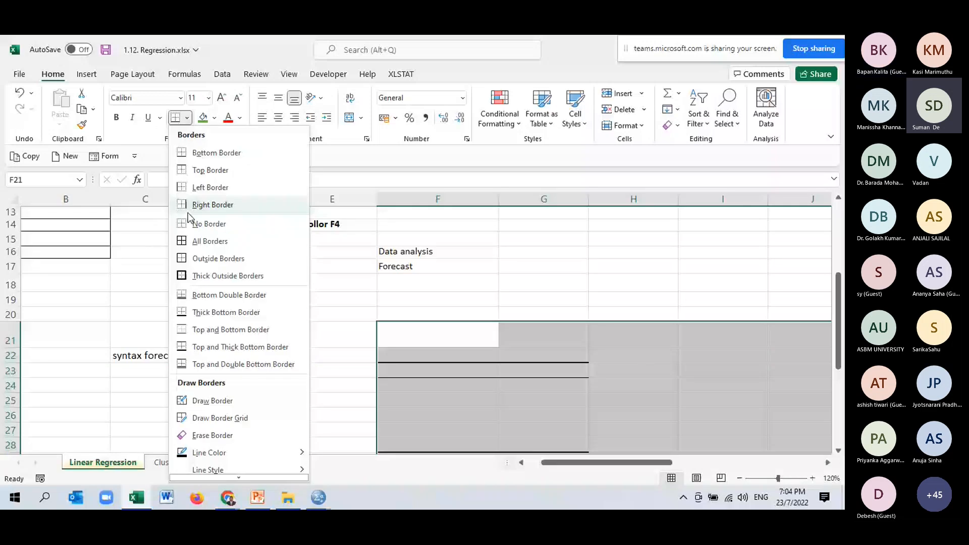
{"action": "left_click", "coordinate": [208, 224]}
{"action": "left_click", "coordinate": [544, 315]}
- Start the Regression tool again from the Data Analysis tools
{"action": "scroll", "coordinate": [436, 295], "scroll_direction": "up", "scroll_amount": 4}
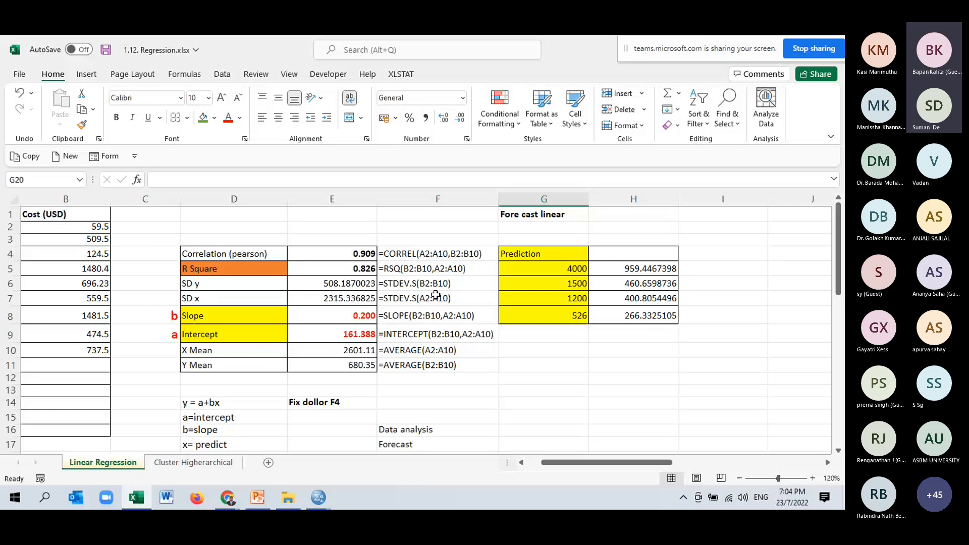
{"action": "left_click", "coordinate": [222, 74]}
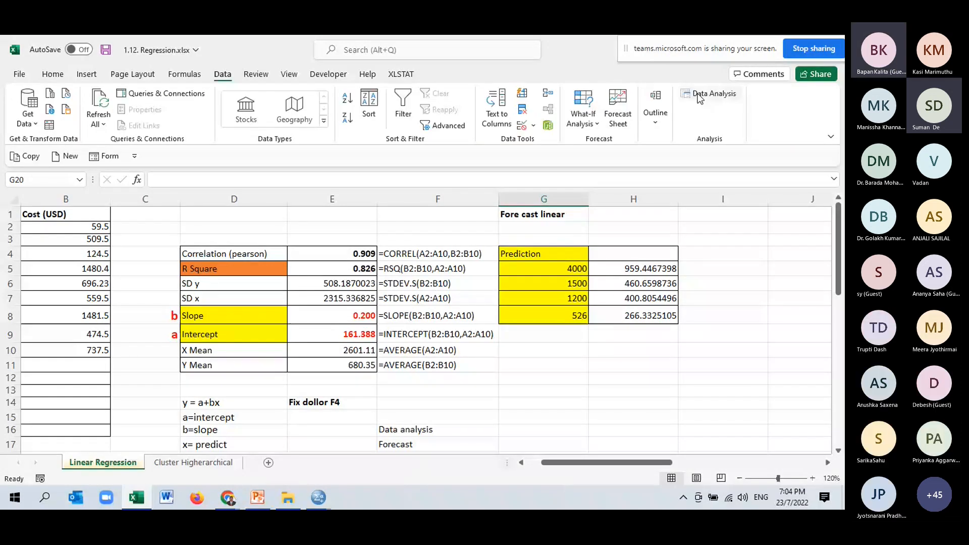
{"action": "left_click", "coordinate": [699, 96]}
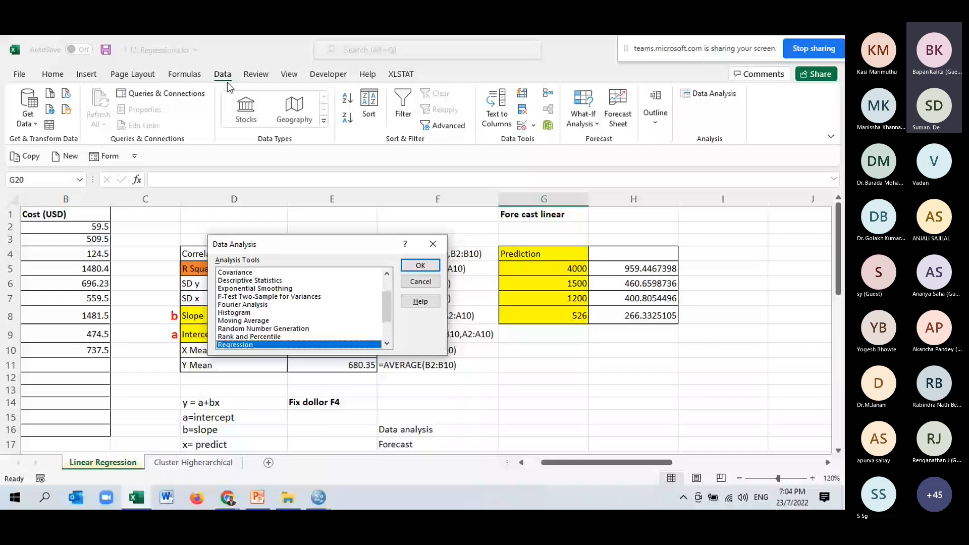
{"action": "left_click_drag", "start_coordinate": [387, 304], "coordinate": [387, 321]}
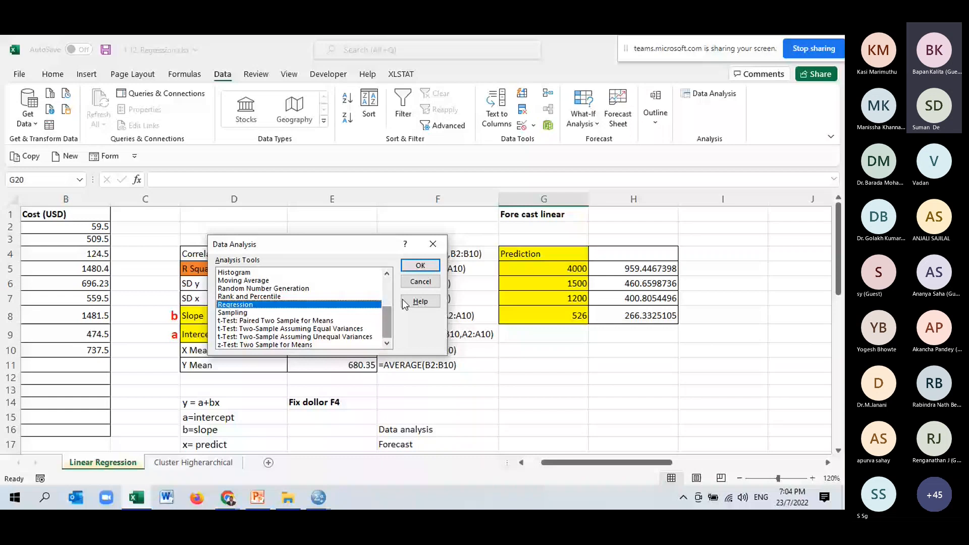
{"action": "key", "text": "Return"}
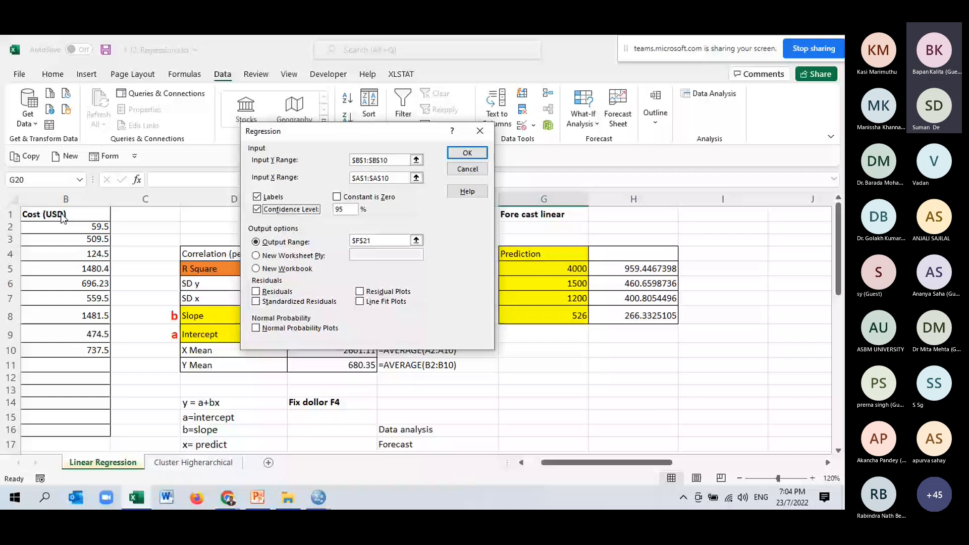
- Keep the cost column $B$1:$B$10 as Input Y Range and reselect the distance column $A$1:$A$10 as Input X Range
{"action": "left_click", "coordinate": [416, 161]}
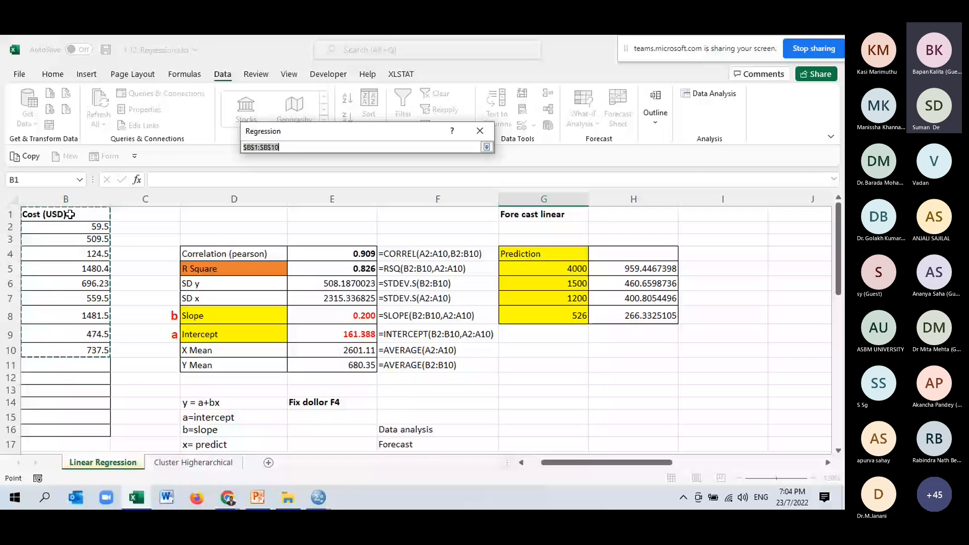
{"action": "left_click", "coordinate": [487, 147]}
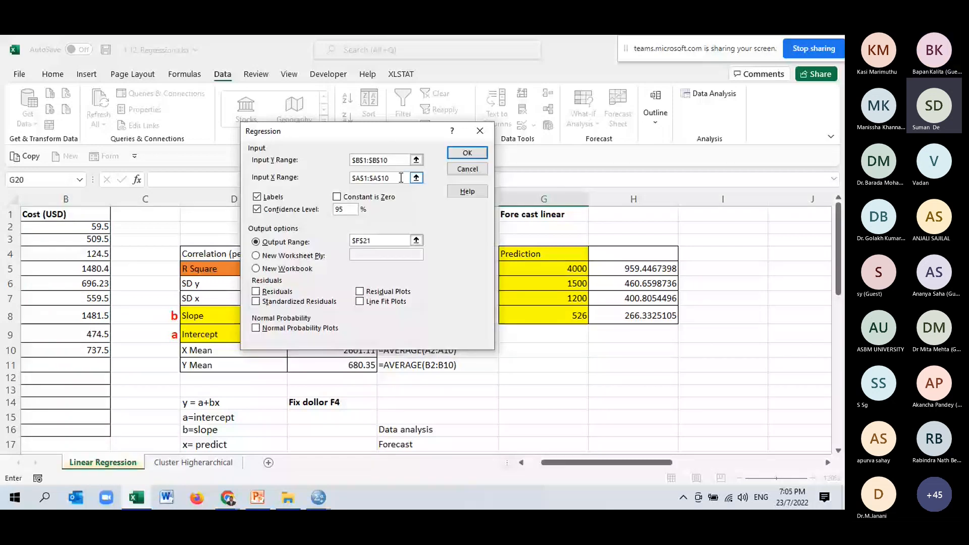
{"action": "left_click", "coordinate": [416, 177]}
{"action": "left_click_drag", "start_coordinate": [66, 214], "coordinate": [69, 347]}
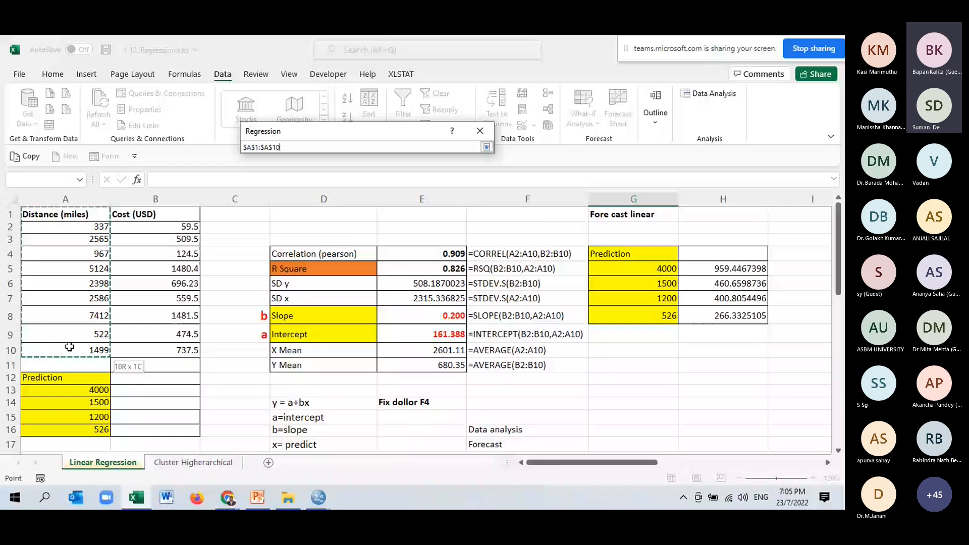
{"action": "left_click_drag", "start_coordinate": [69, 346], "coordinate": [69, 348]}
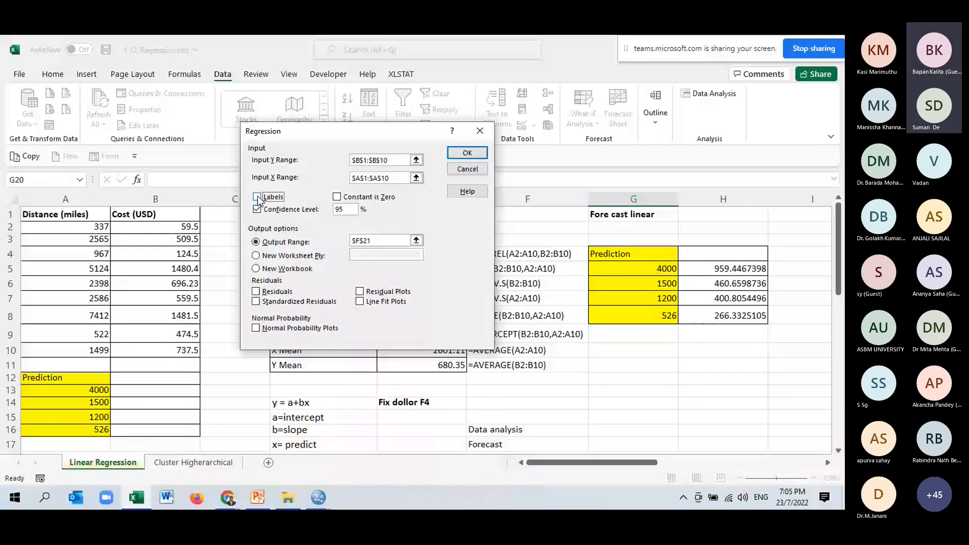
- Set the regression to use Labels for the header row and a 95% confidence level
{"action": "left_click", "coordinate": [257, 197]}
{"action": "left_click", "coordinate": [262, 208]}
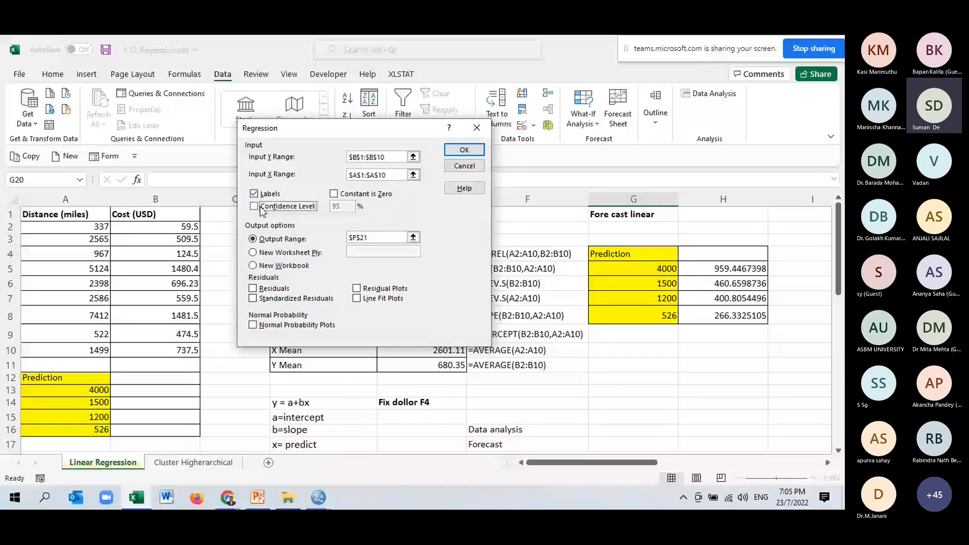
{"action": "left_click", "coordinate": [261, 206]}
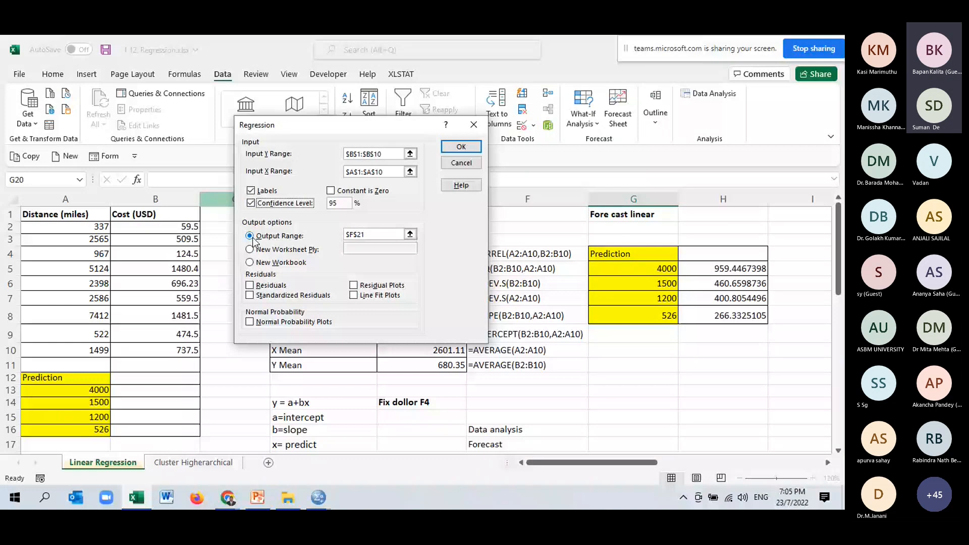
- Set the regression's output range to $F$21 on the current sheet and run the analysis
{"action": "left_click", "coordinate": [410, 234]}
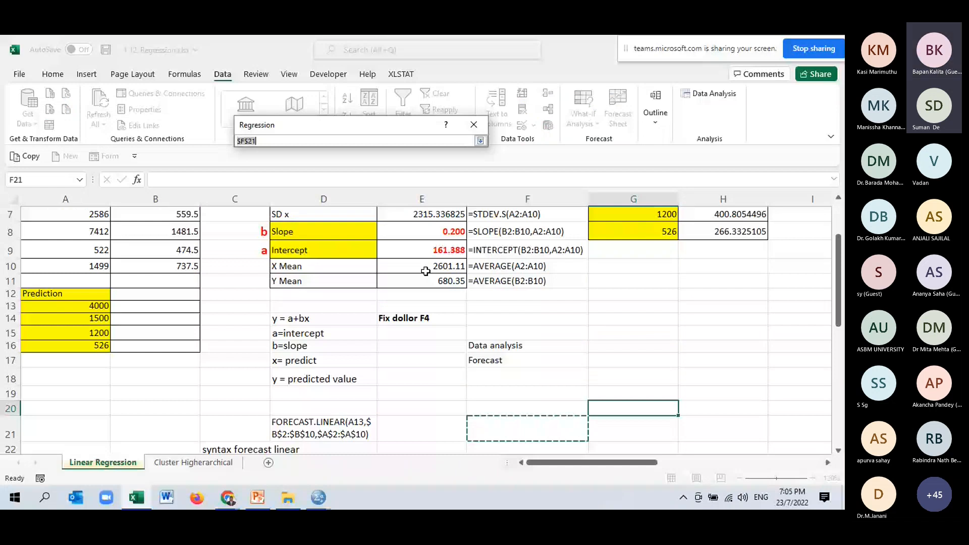
{"action": "left_click", "coordinate": [529, 430]}
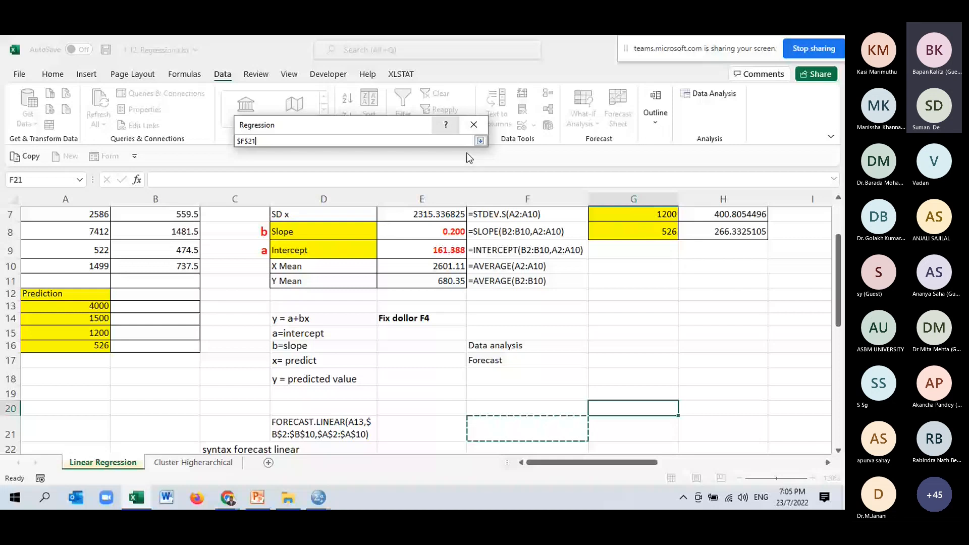
{"action": "key", "text": "Return"}
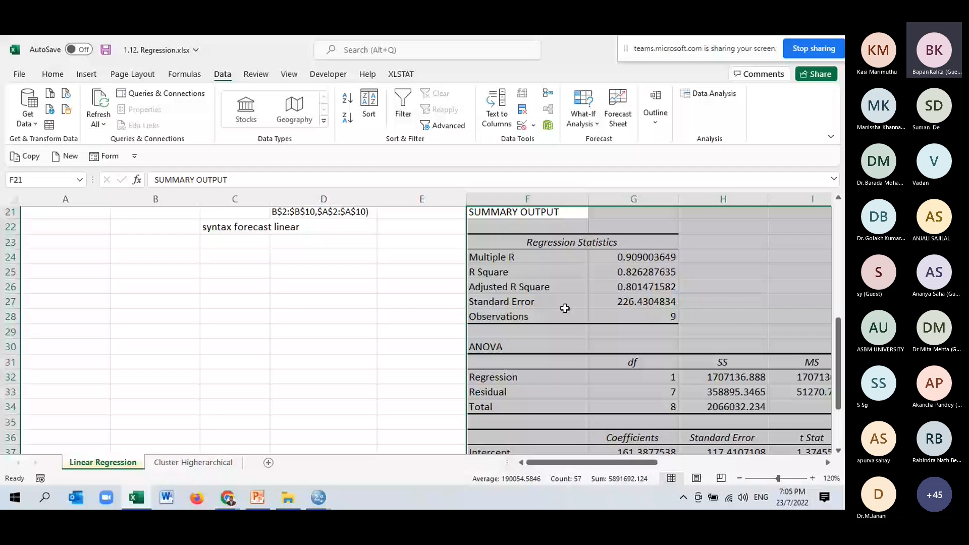
- Compare Multiple R with the worksheet's Pearson correlation and highlight the Multiple R value in G24 with a green fill
{"action": "left_click_drag", "start_coordinate": [633, 257], "coordinate": [634, 272]}
{"action": "scroll", "coordinate": [402, 234], "scroll_direction": "up", "scroll_amount": 6}
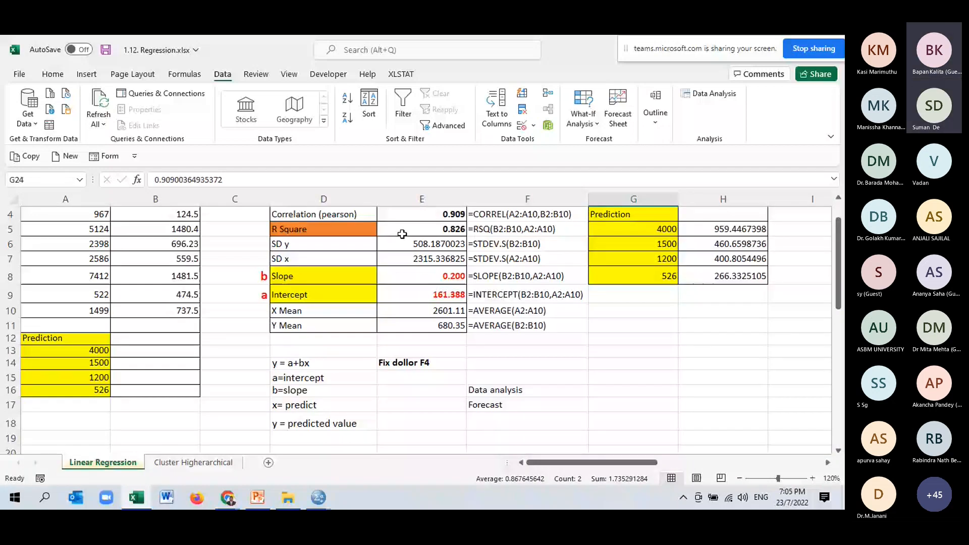
{"action": "scroll", "coordinate": [402, 234], "scroll_direction": "down", "scroll_amount": 3}
{"action": "left_click", "coordinate": [634, 385]}
{"action": "left_click", "coordinate": [41, 73]}
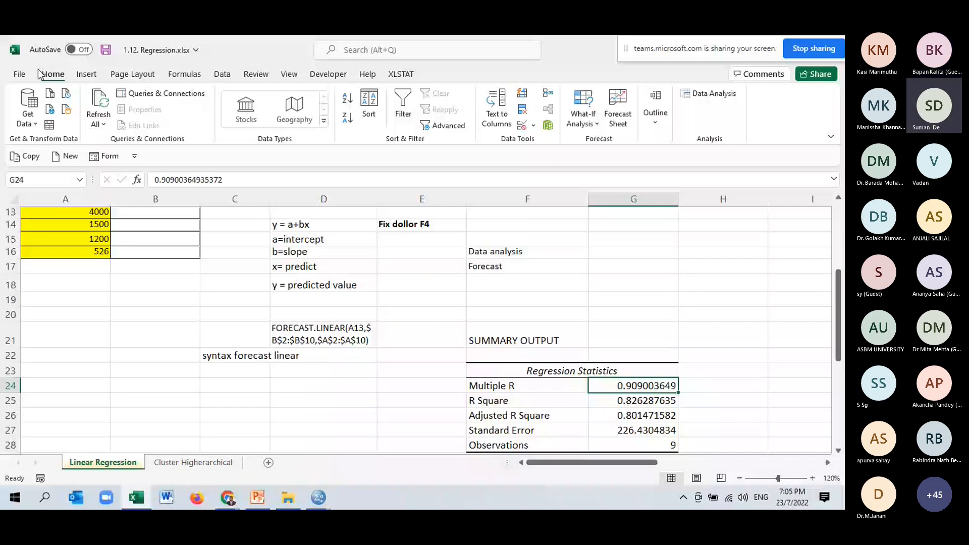
- Compare R Square with the worksheet's RSQ result and highlight the R Square value in G25 with a gold fill
{"action": "left_click", "coordinate": [633, 401]}
{"action": "scroll", "coordinate": [461, 275], "scroll_direction": "up", "scroll_amount": 4}
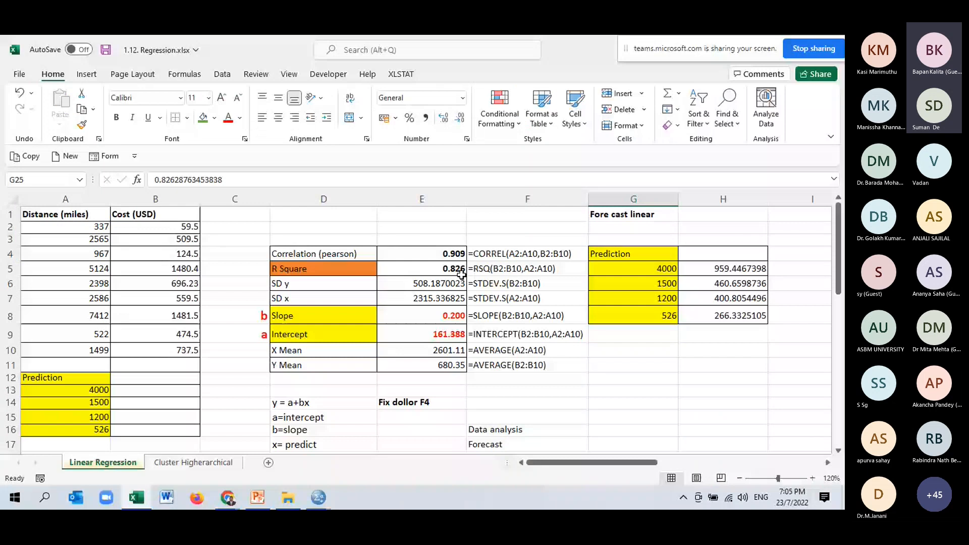
{"action": "scroll", "coordinate": [461, 275], "scroll_direction": "down", "scroll_amount": 2}
{"action": "scroll", "coordinate": [641, 437], "scroll_direction": "down", "scroll_amount": 2}
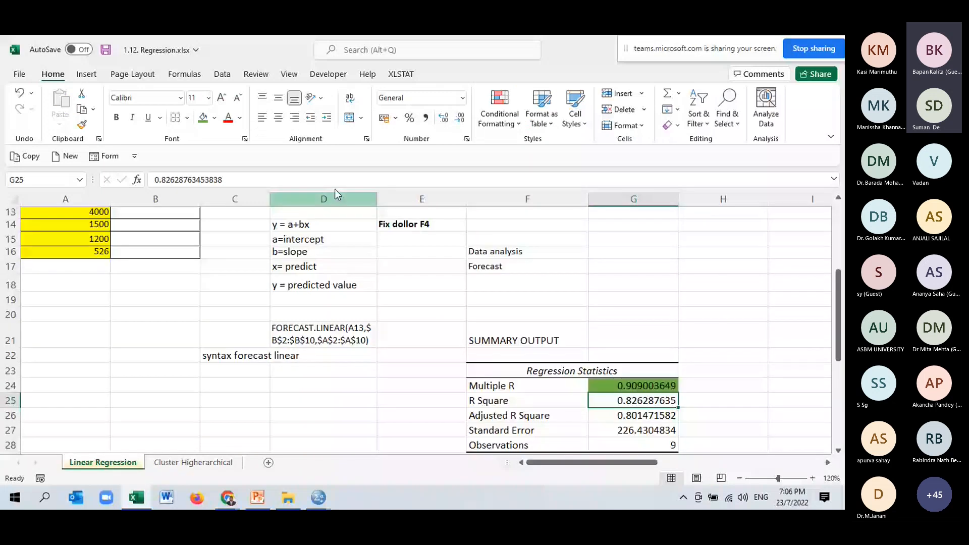
{"action": "left_click", "coordinate": [215, 117]}
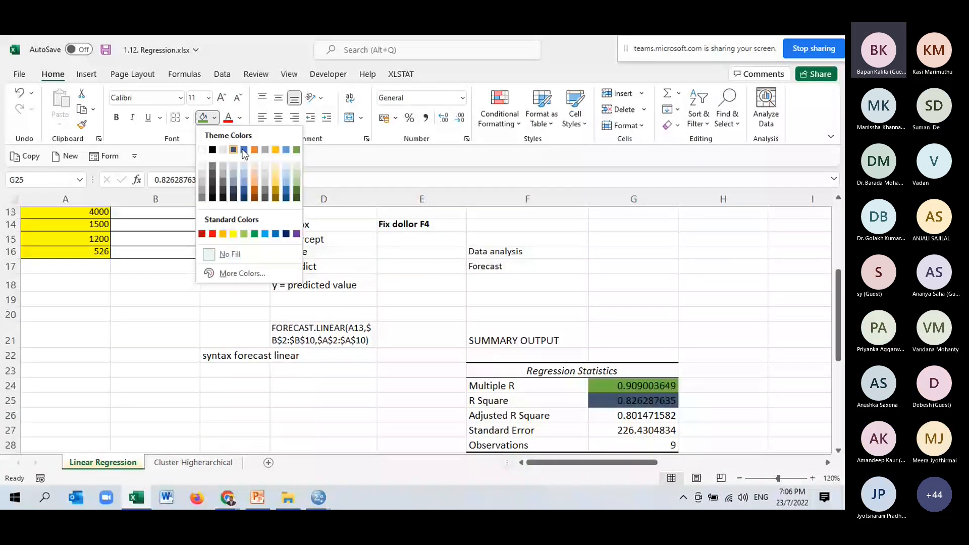
{"action": "left_click", "coordinate": [275, 150]}
- Label the Intercept row "a" in E37 and the Distance (miles) row "b" in E38, beside the coefficients table
{"action": "scroll", "coordinate": [629, 434], "scroll_direction": "down", "scroll_amount": 4}
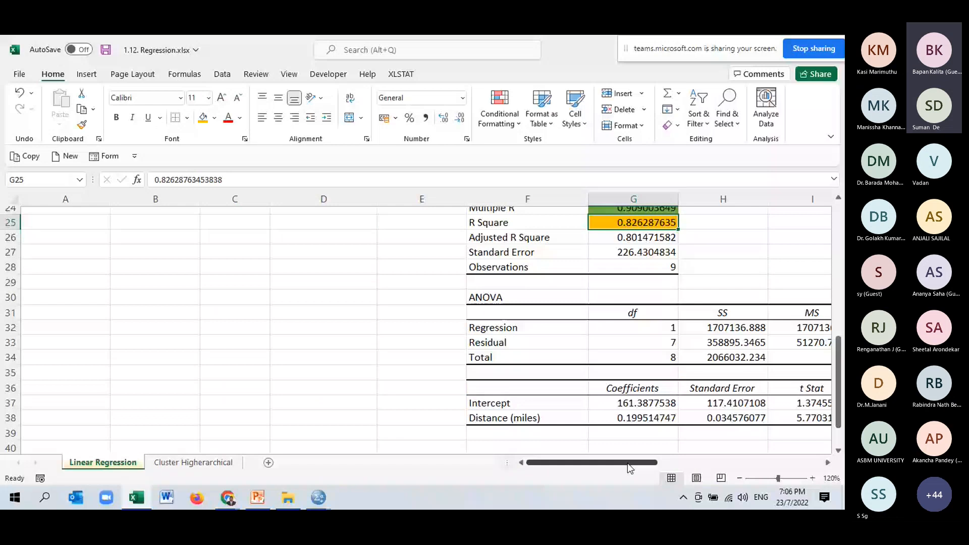
{"action": "left_click", "coordinate": [413, 404]}
{"action": "type", "text": "a"}
{"action": "double_click", "coordinate": [413, 423]}
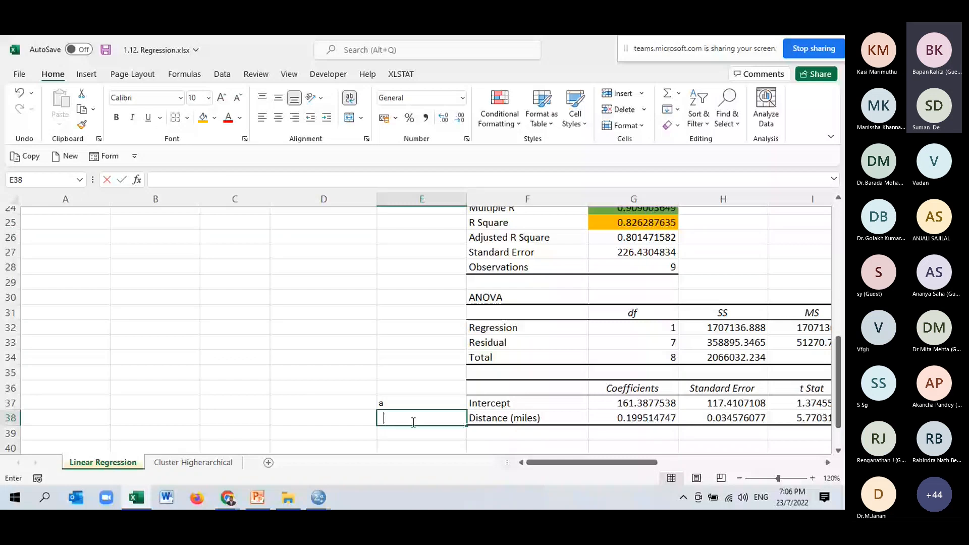
{"action": "type", "text": "b"}
- Show the Intercept and Distance coefficients in G37:G38 with three decimal places and make them bold
{"action": "scroll", "coordinate": [651, 402], "scroll_direction": "down", "scroll_amount": 1}
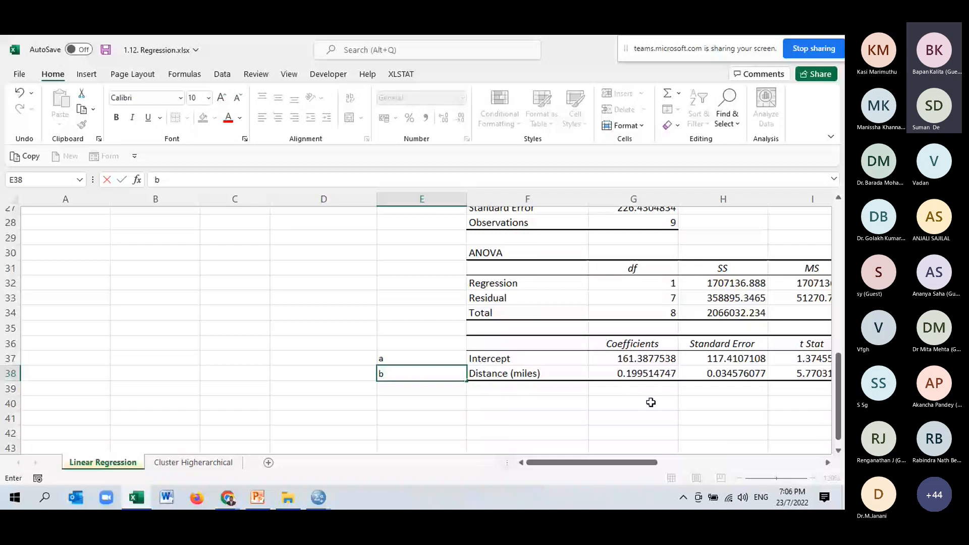
{"action": "left_click_drag", "start_coordinate": [633, 358], "coordinate": [634, 374]}
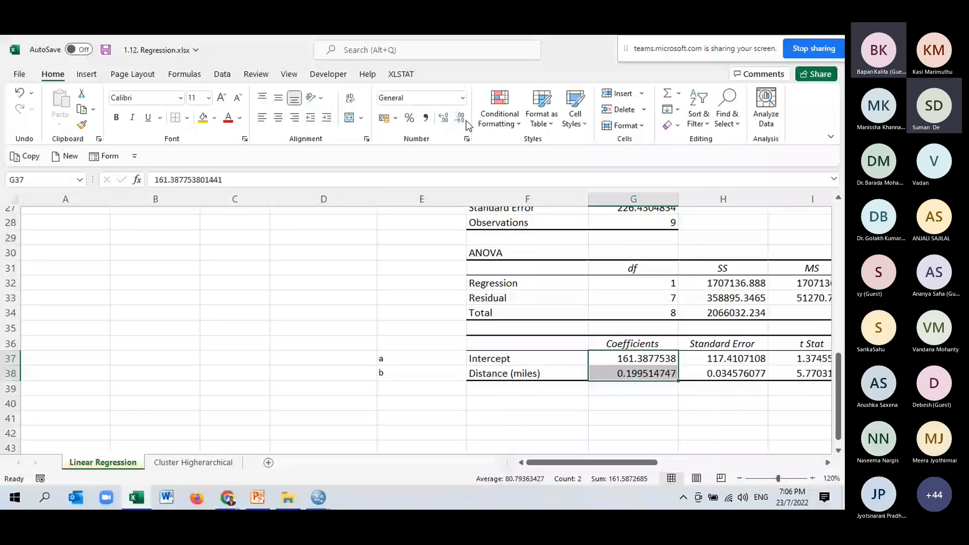
{"action": "left_click", "coordinate": [465, 120]}
{"action": "left_click", "coordinate": [465, 120]}
{"action": "left_click", "coordinate": [465, 120]}
{"action": "left_click", "coordinate": [465, 120]}
{"action": "scroll", "coordinate": [271, 297], "scroll_direction": "up", "scroll_amount": 9}
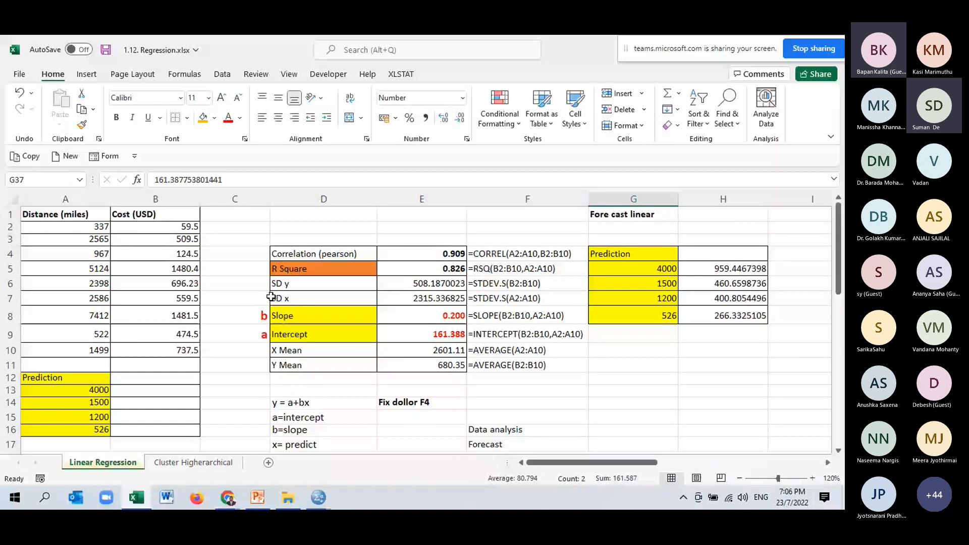
{"action": "scroll", "coordinate": [484, 377], "scroll_direction": "down", "scroll_amount": 8}
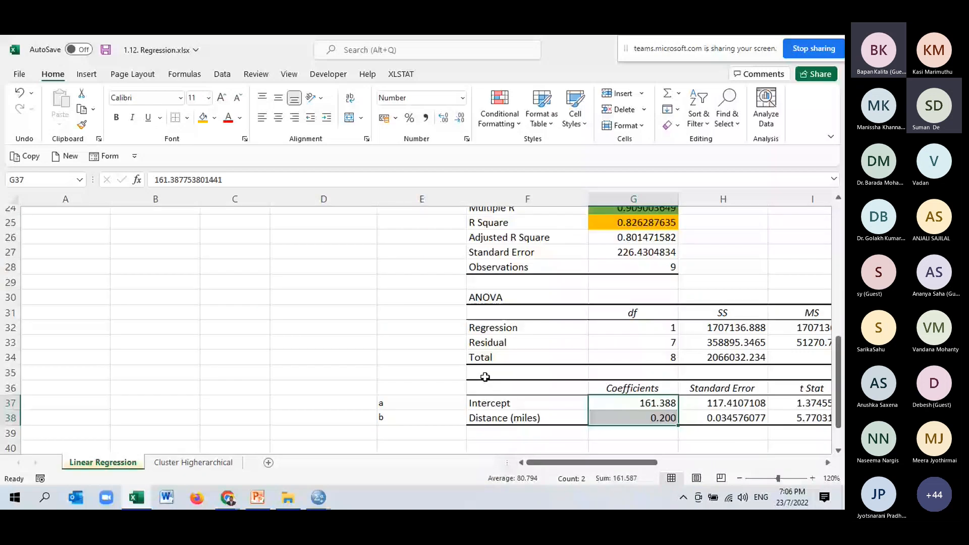
{"action": "key", "text": "ctrl+b"}
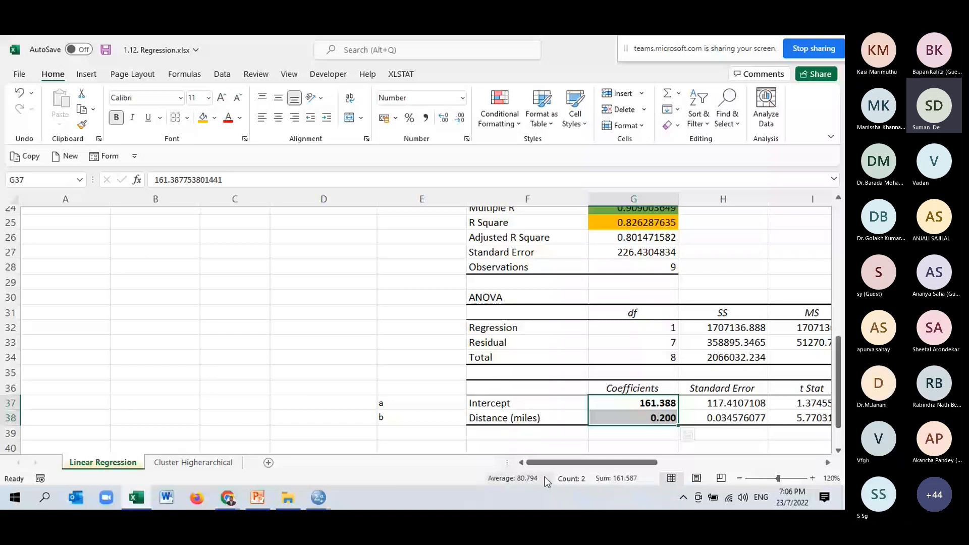
- Switch to the PowerPoint presentation and start the slide show from the "Multiple Regression Analysis using SPSS" slide
{"action": "scroll", "coordinate": [292, 326], "scroll_direction": "up", "scroll_amount": 6}
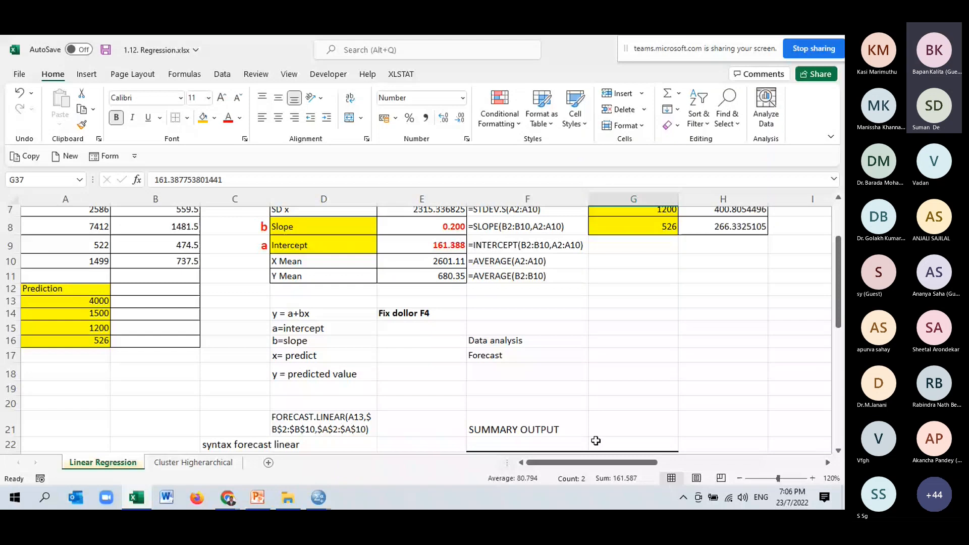
{"action": "left_click", "coordinate": [266, 502]}
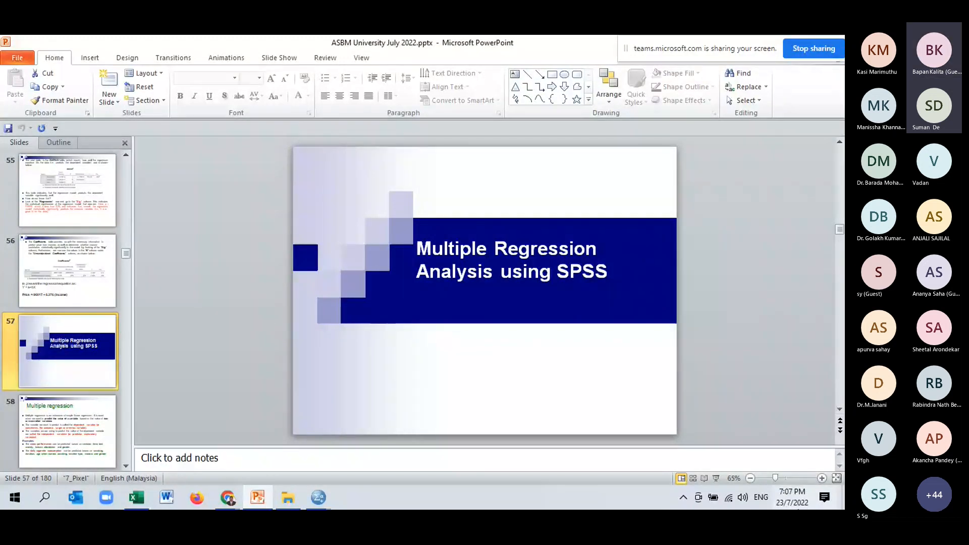
{"action": "left_click", "coordinate": [716, 479]}
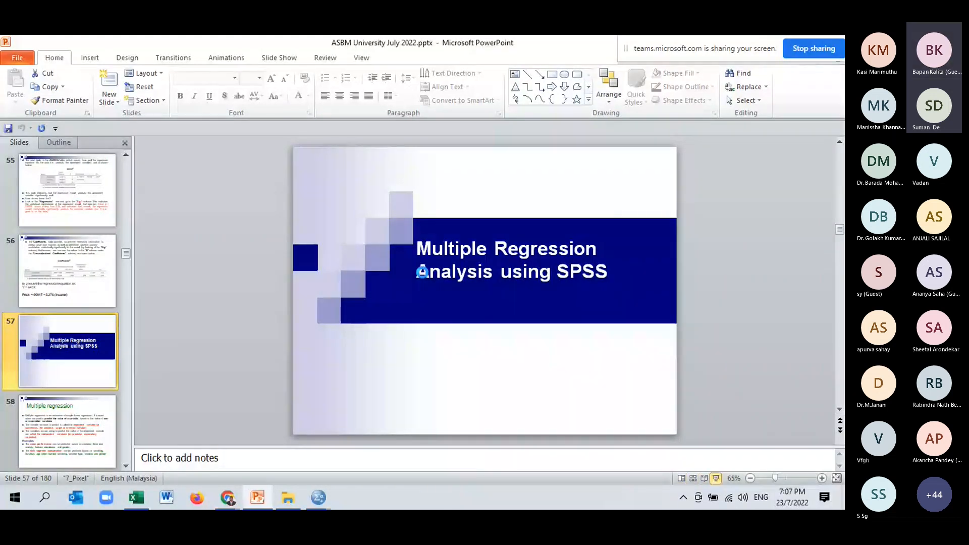
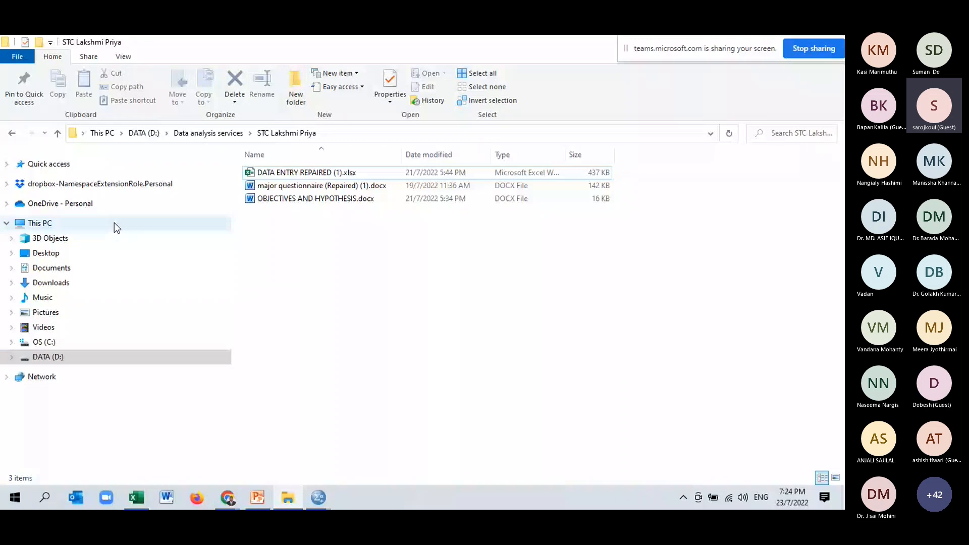
- Open the "July 2022 workshop" folder inside ASBM UNI on the DATA (D:) drive in File Explorer
{"action": "left_click", "coordinate": [71, 354]}
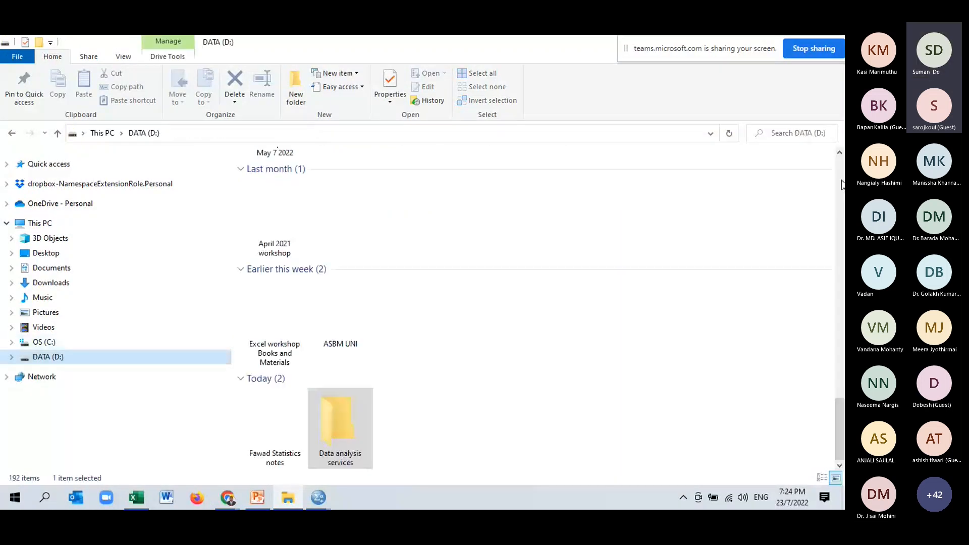
{"action": "left_click", "coordinate": [331, 462]}
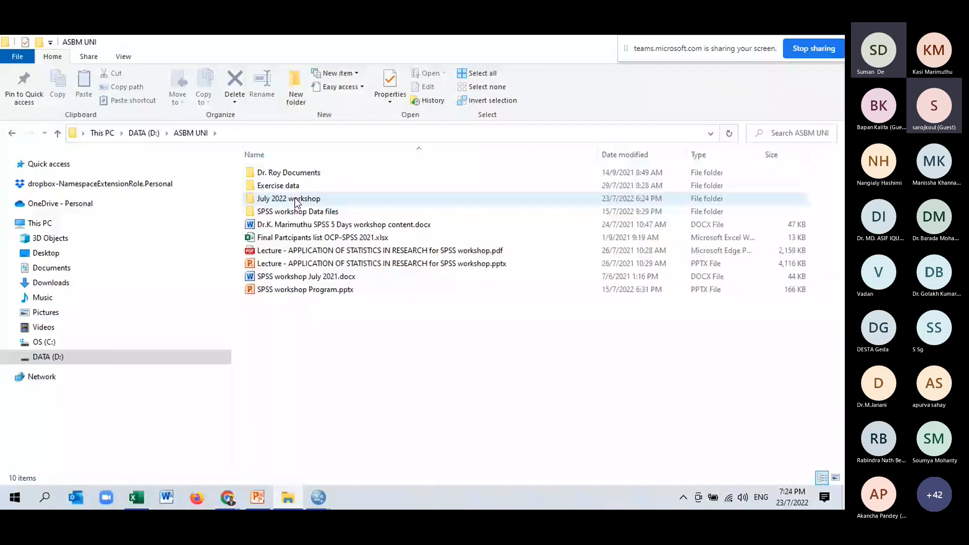
{"action": "double_click", "coordinate": [295, 198]}
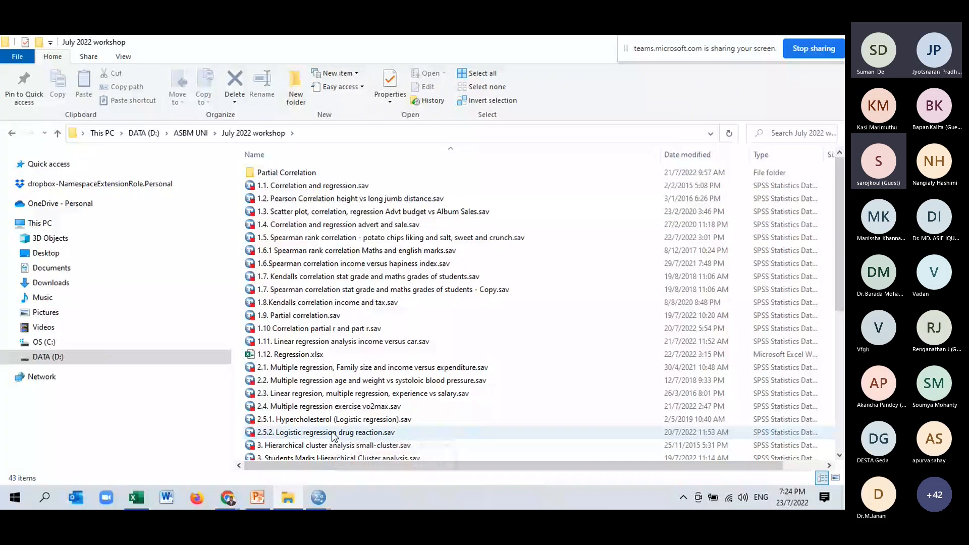
- Open "2.4. Multiple regression exercise vo2max.sav" and switch to its data window in SPSS Statistics
{"action": "left_click", "coordinate": [313, 384]}
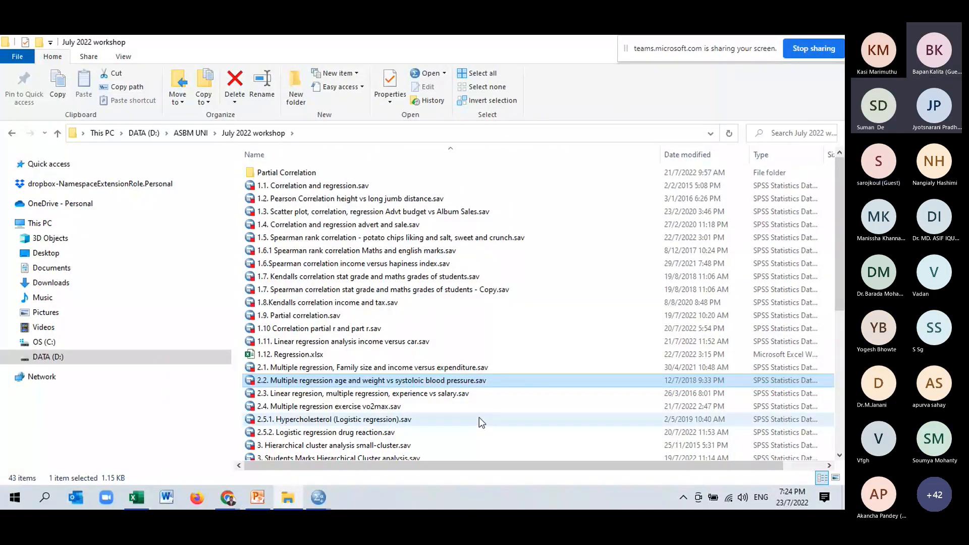
{"action": "left_click", "coordinate": [353, 406]}
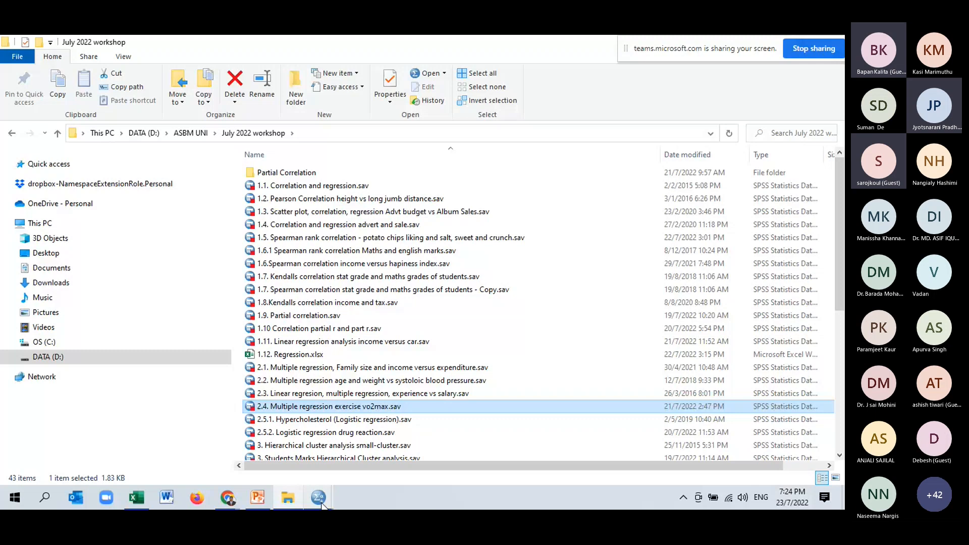
{"action": "mouse_move", "coordinate": [319, 499]}
{"action": "mouse_move", "coordinate": [437, 455]}
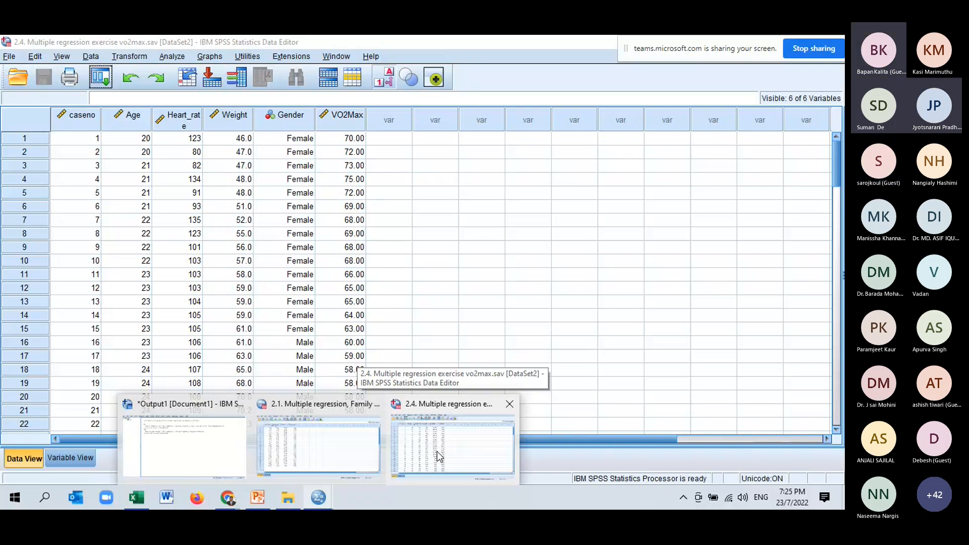
{"action": "left_click", "coordinate": [437, 456]}
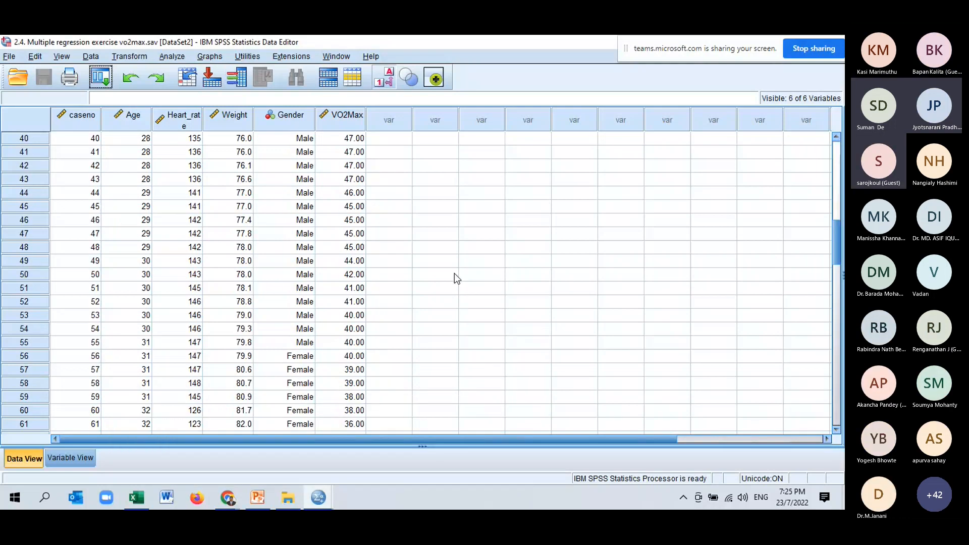
- Examine the VO2max data set's variables, including Age and Gender, from the first case to the last
{"action": "scroll", "coordinate": [455, 273], "scroll_direction": "down", "scroll_amount": 15}
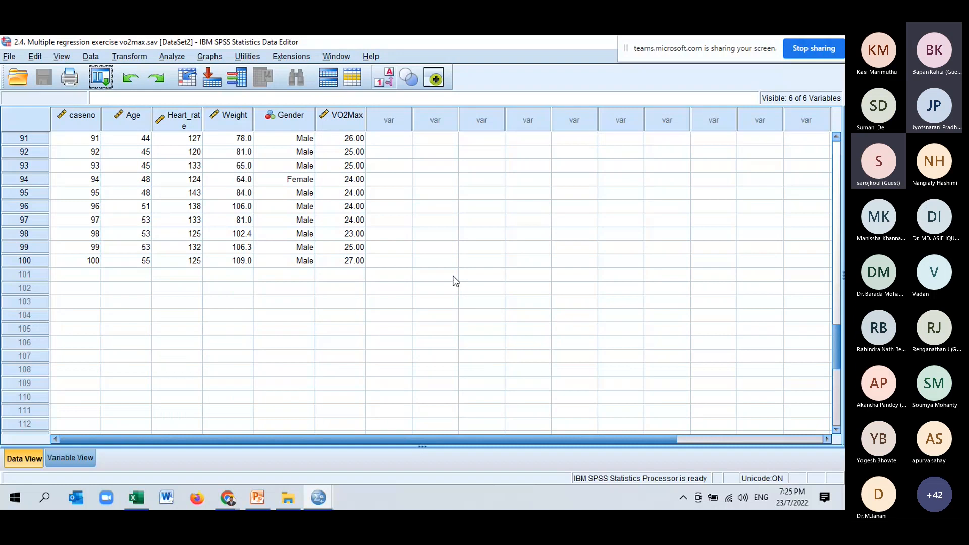
{"action": "scroll", "coordinate": [454, 281], "scroll_direction": "up", "scroll_amount": 3}
{"action": "scroll", "coordinate": [451, 281], "scroll_direction": "up", "scroll_amount": 20}
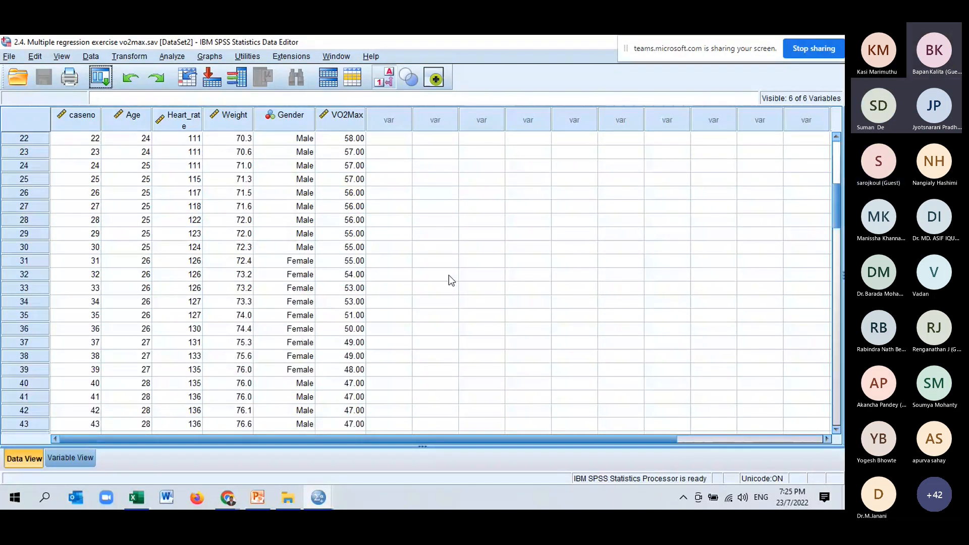
{"action": "left_click", "coordinate": [129, 115]}
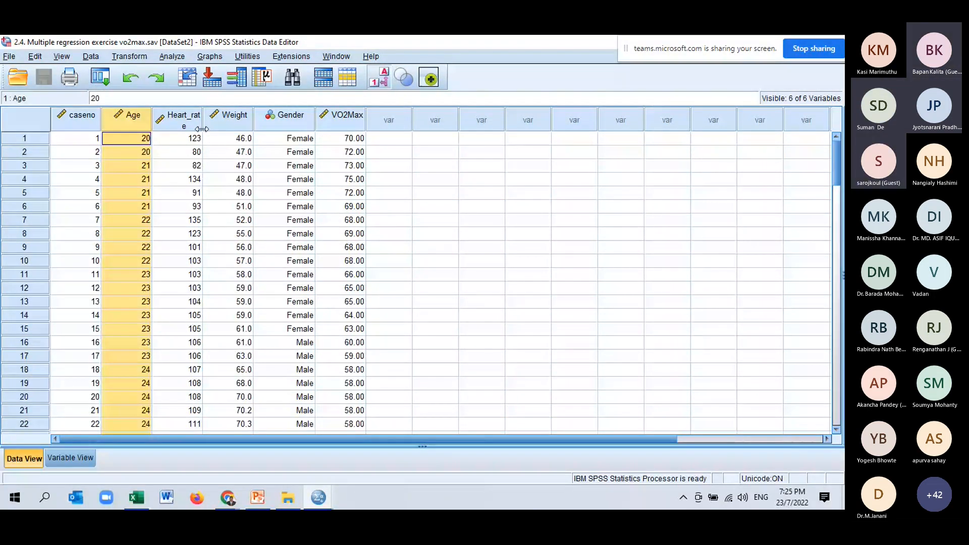
{"action": "left_click", "coordinate": [286, 115]}
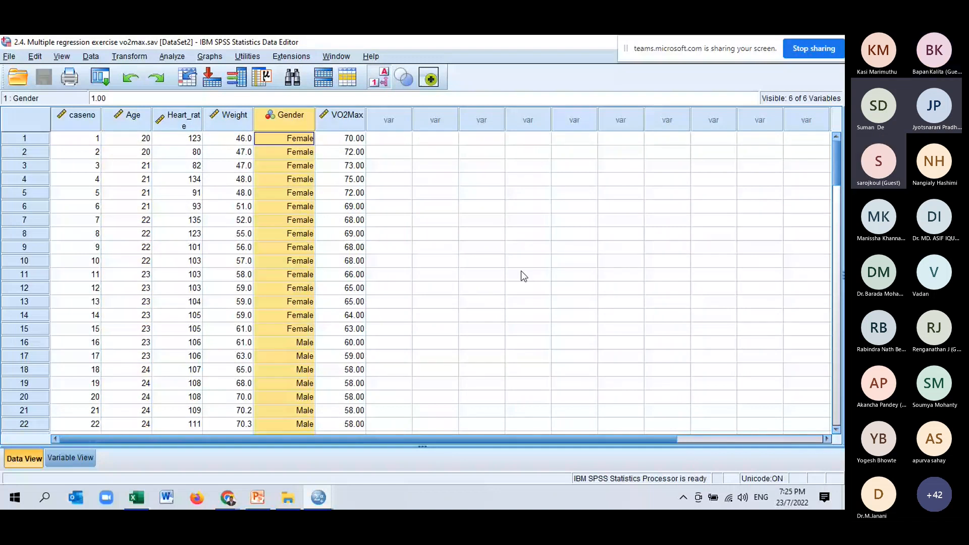
{"action": "scroll", "coordinate": [558, 301], "scroll_direction": "down", "scroll_amount": 6}
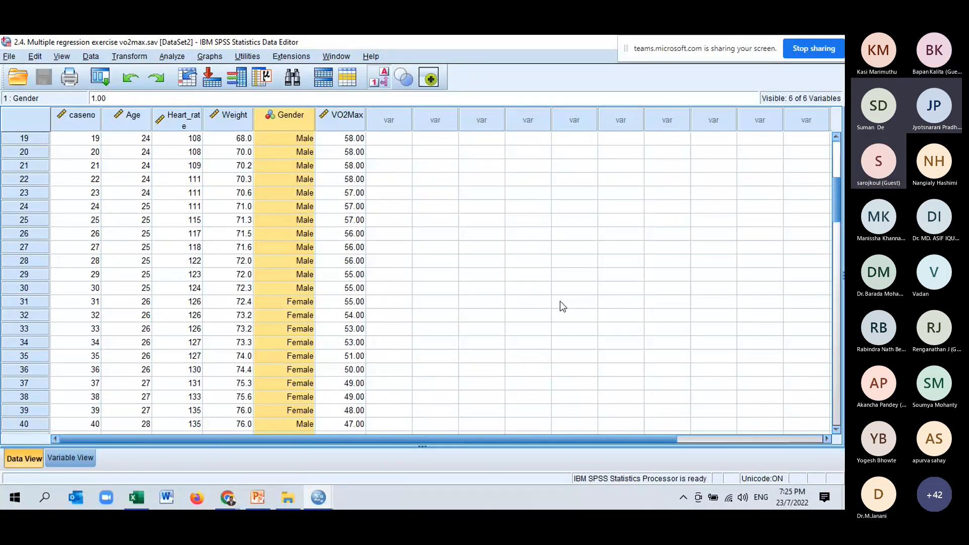
{"action": "scroll", "coordinate": [559, 303], "scroll_direction": "down", "scroll_amount": 20}
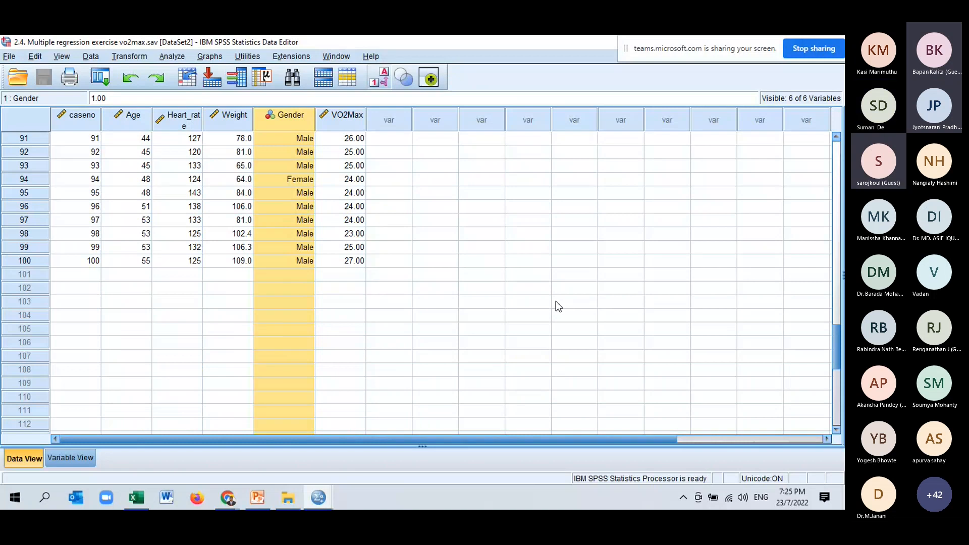
{"action": "scroll", "coordinate": [340, 213], "scroll_direction": "up", "scroll_amount": 7}
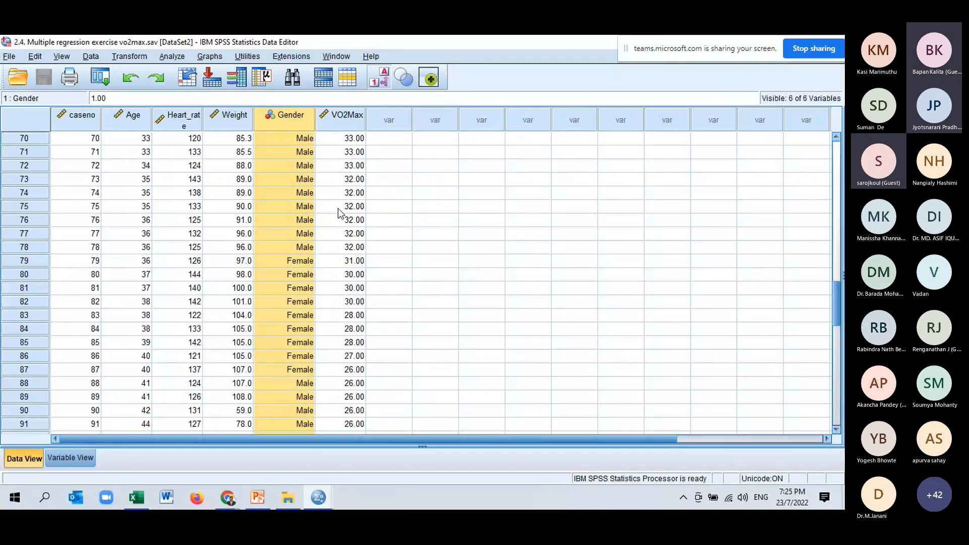
{"action": "left_click_drag", "start_coordinate": [836, 309], "coordinate": [837, 171]}
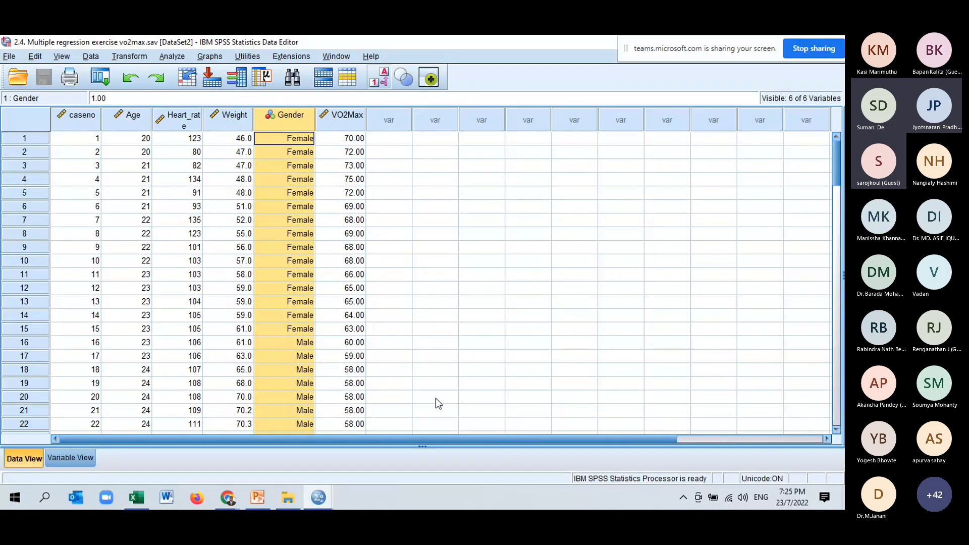
{"action": "scroll", "coordinate": [449, 343], "scroll_direction": "down", "scroll_amount": 15}
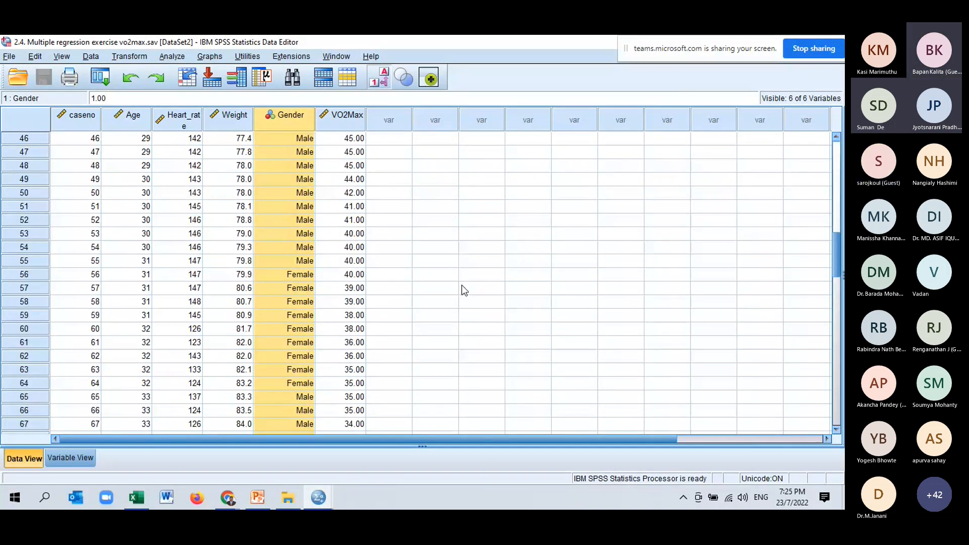
{"action": "scroll", "coordinate": [464, 290], "scroll_direction": "down", "scroll_amount": 16}
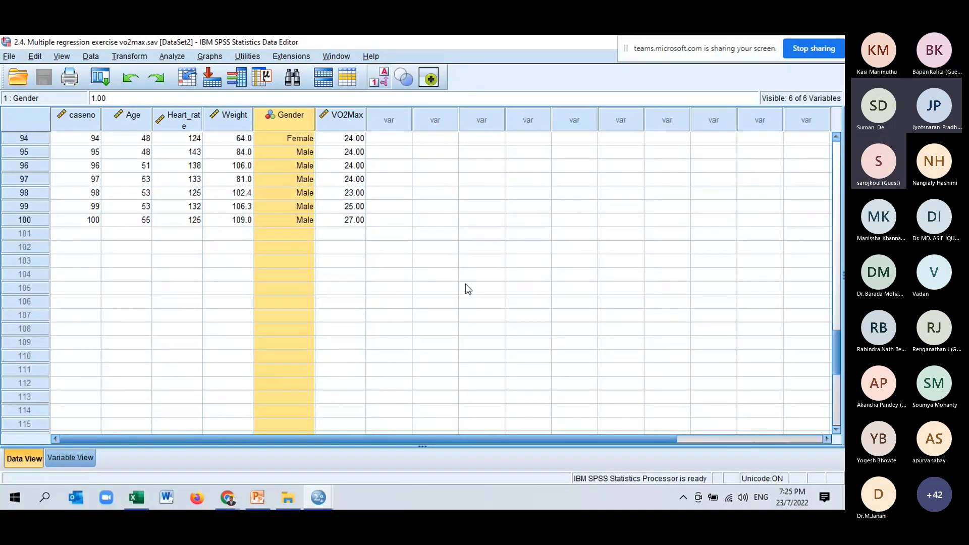
{"action": "scroll", "coordinate": [479, 280], "scroll_direction": "up", "scroll_amount": 18}
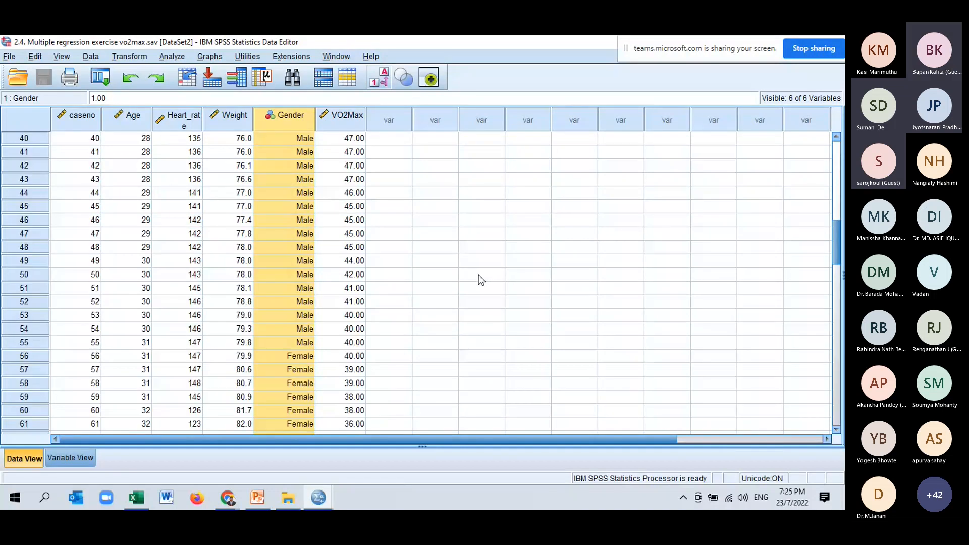
{"action": "scroll", "coordinate": [481, 280], "scroll_direction": "up", "scroll_amount": 13}
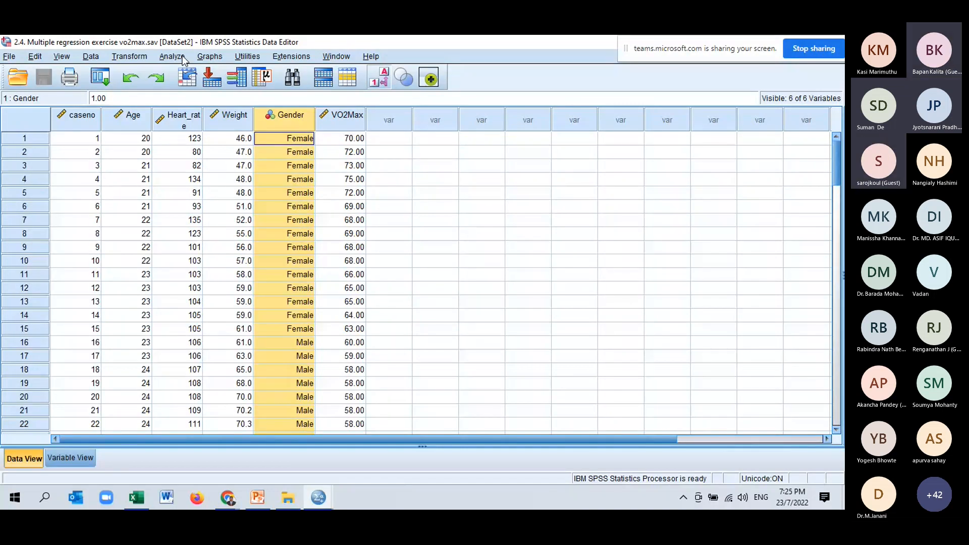
- Set up a Descriptives analysis with Age, Heart Rate, Weight and VO2Max as its variables
{"action": "left_click", "coordinate": [172, 56]}
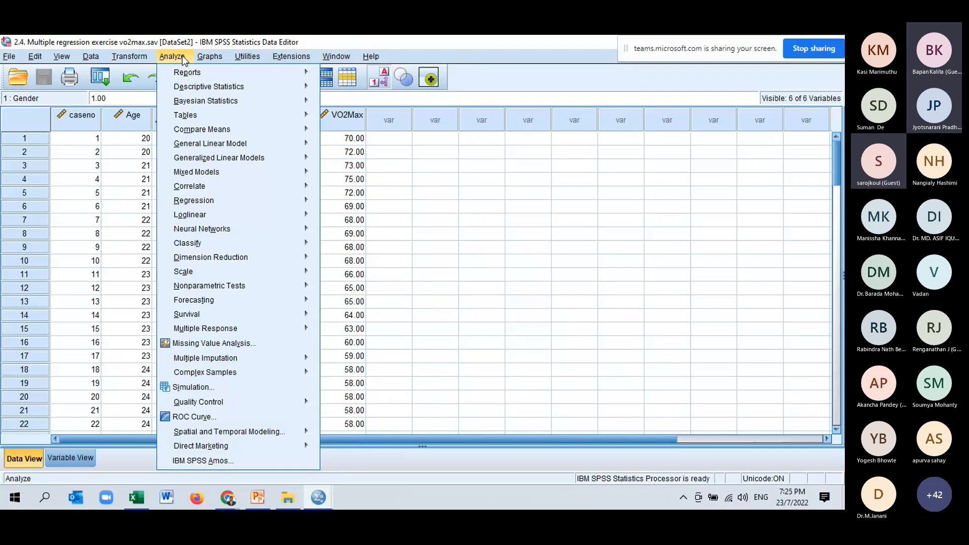
{"action": "mouse_move", "coordinate": [283, 87]}
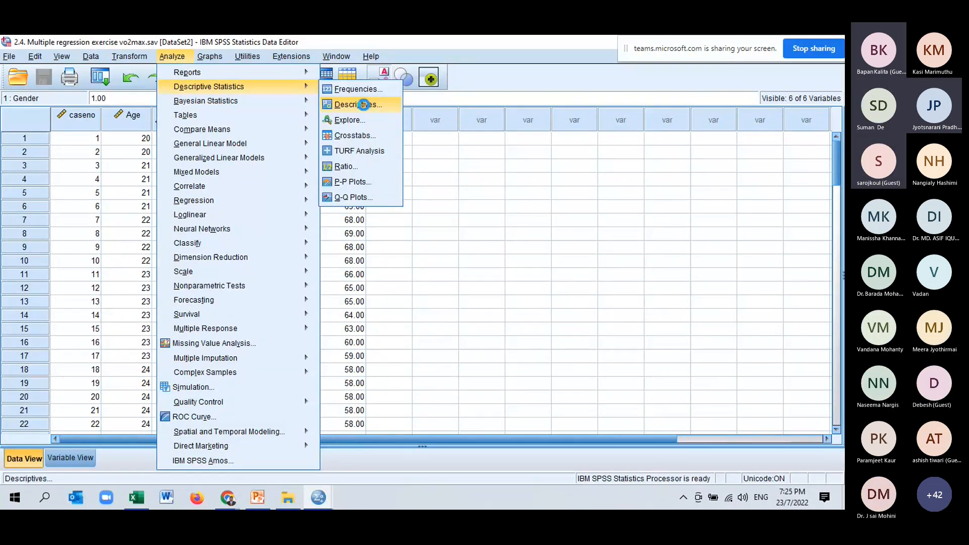
{"action": "left_click", "coordinate": [362, 104]}
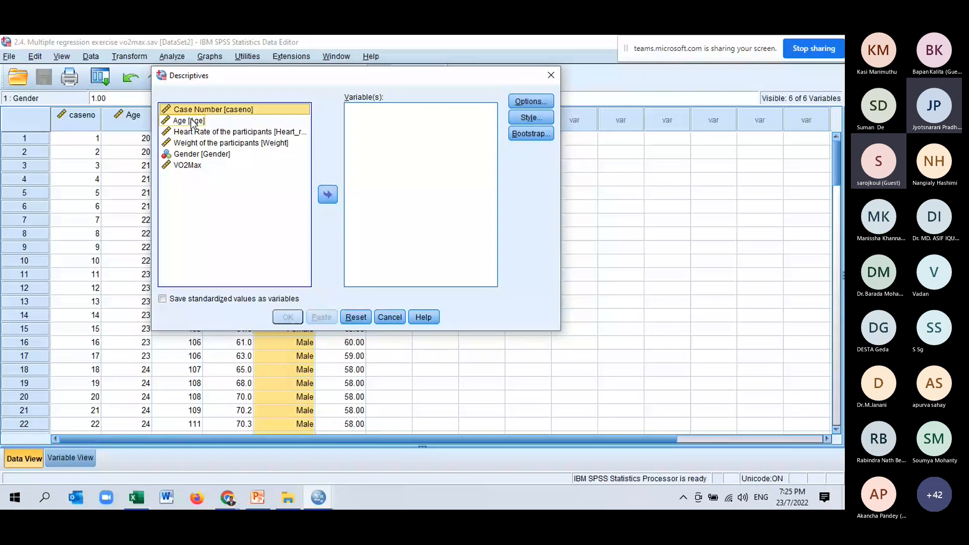
{"action": "left_click", "coordinate": [192, 123]}
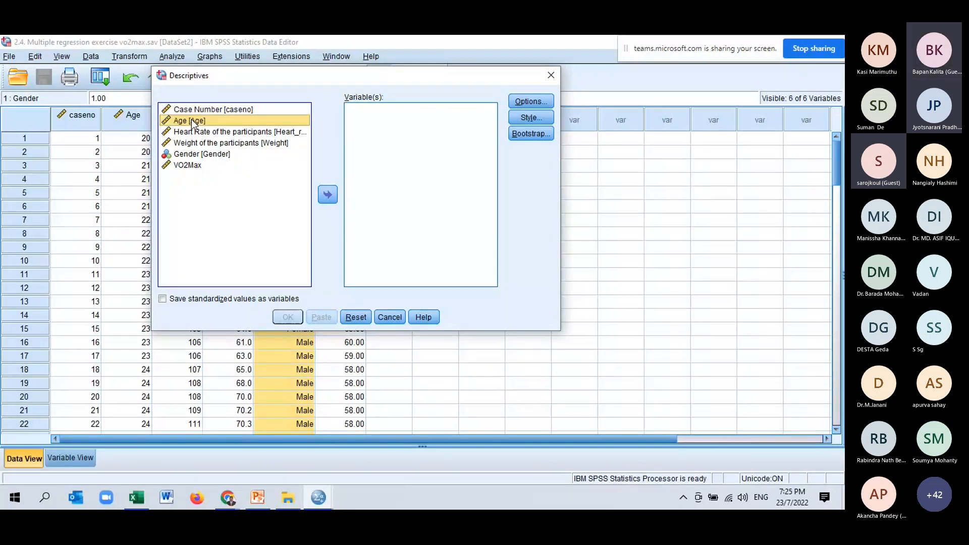
{"action": "left_click_drag", "start_coordinate": [193, 123], "coordinate": [195, 144]}
{"action": "left_click", "coordinate": [187, 165], "text": "ctrl"}
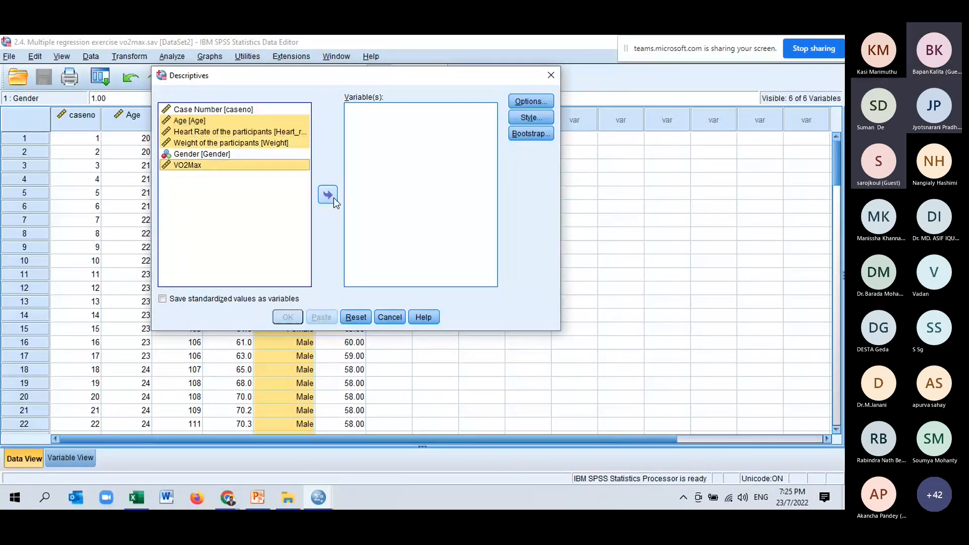
{"action": "left_click", "coordinate": [329, 195]}
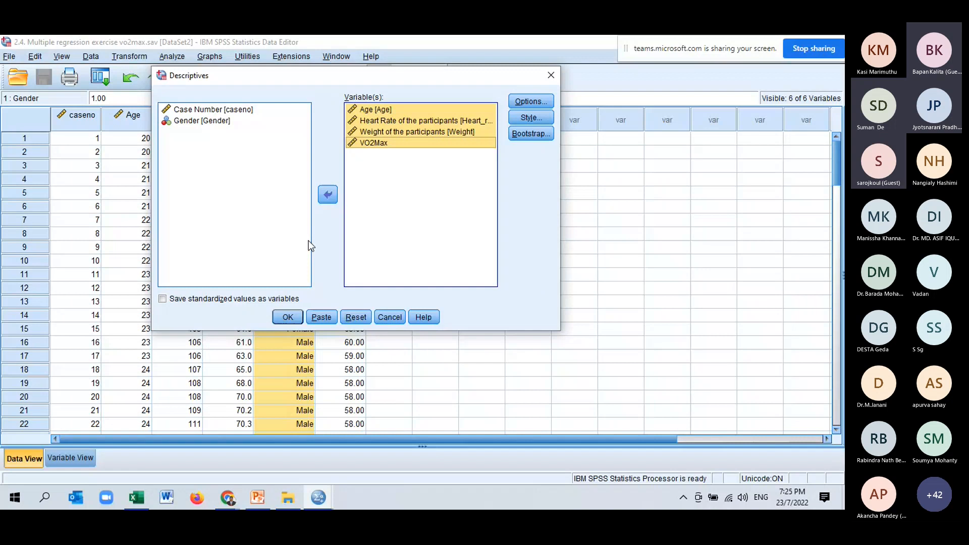
- Run the descriptives with only mean and standard deviation, excluding minimum and maximum, and select the resulting Descriptive Statistics table
{"action": "left_click", "coordinate": [531, 100]}
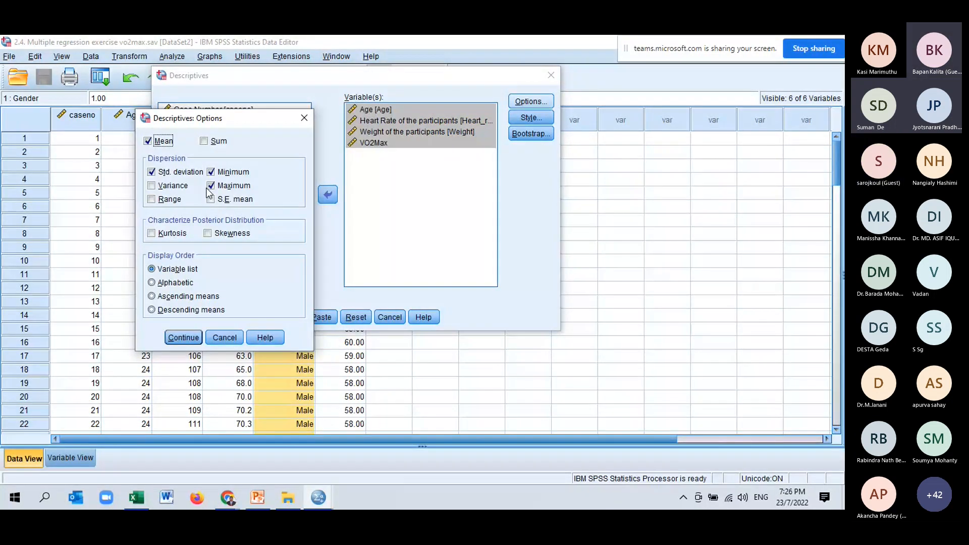
{"action": "left_click", "coordinate": [210, 186]}
{"action": "left_click", "coordinate": [210, 173]}
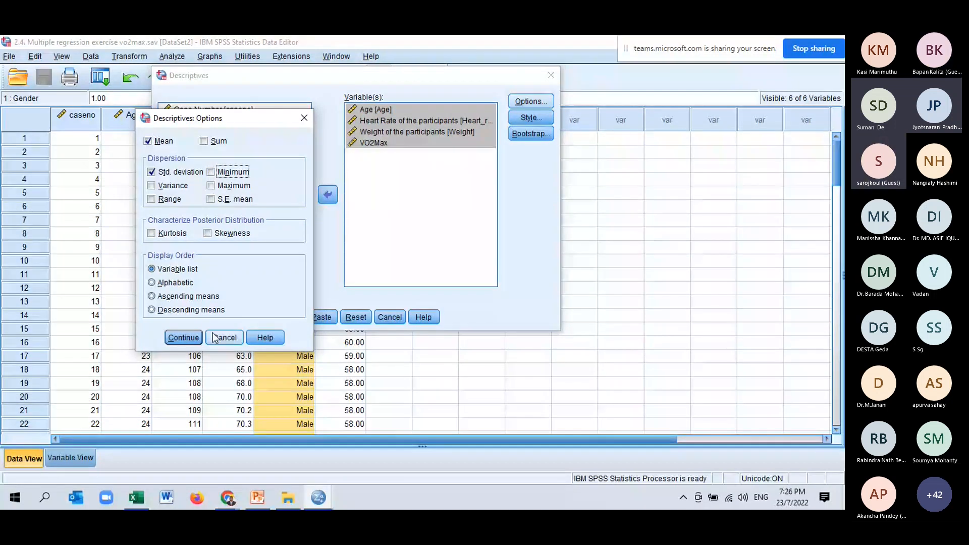
{"action": "left_click", "coordinate": [183, 338]}
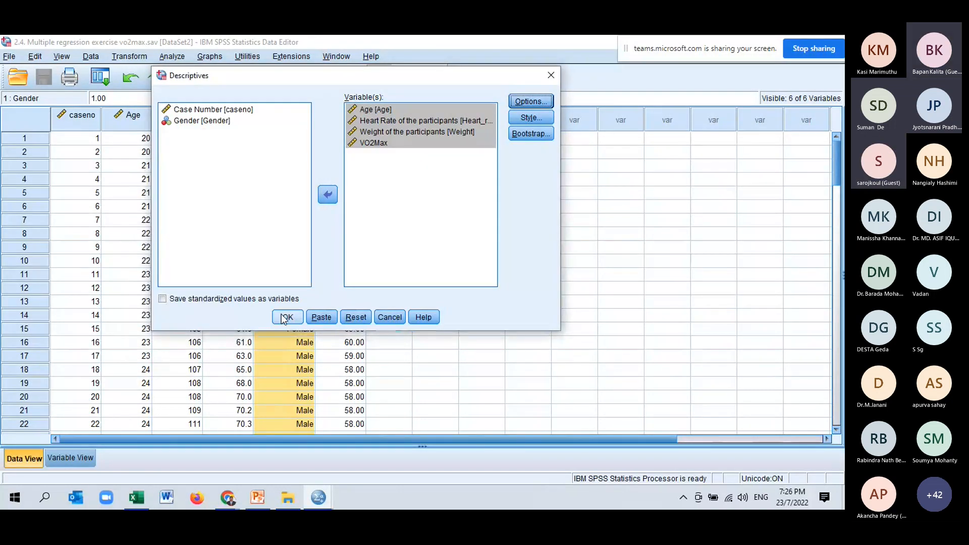
{"action": "left_click", "coordinate": [284, 318]}
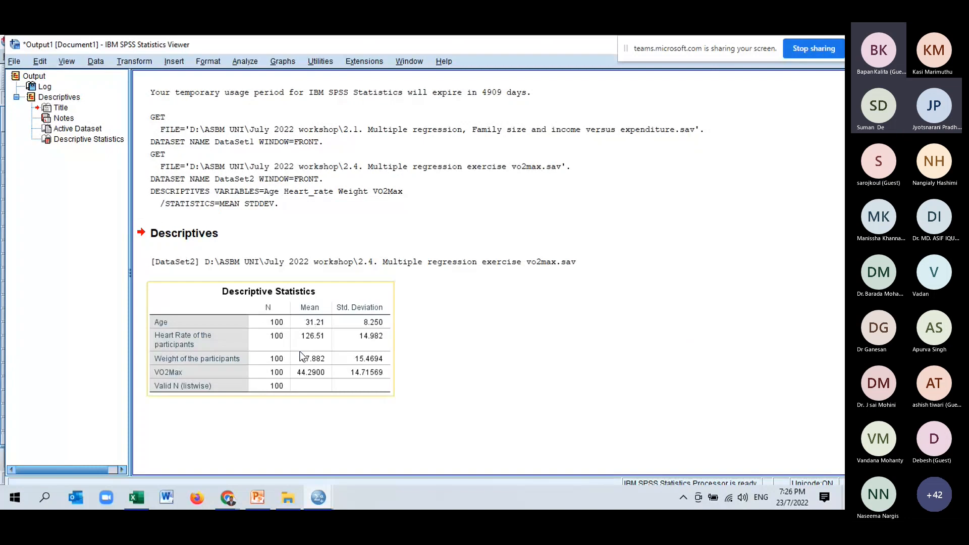
{"action": "left_click", "coordinate": [301, 356]}
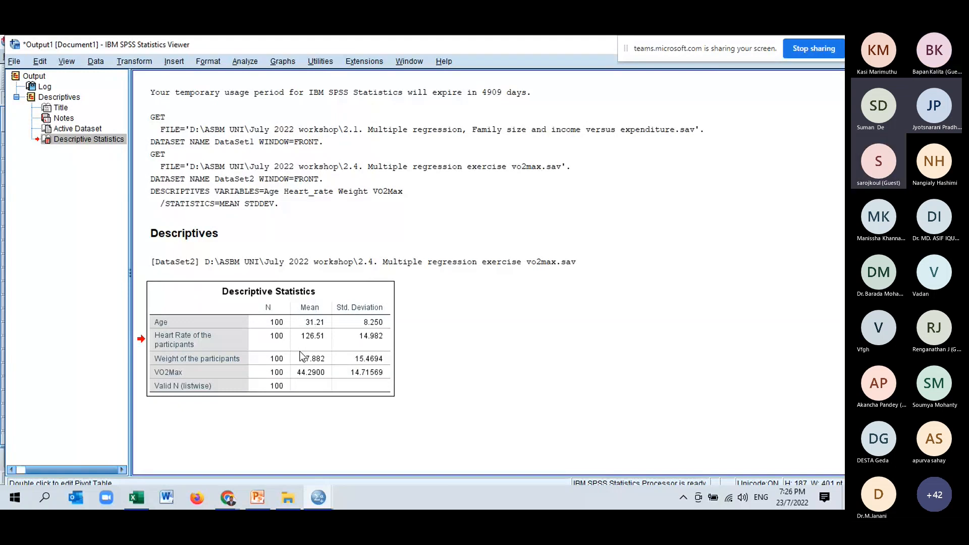
{"action": "left_click", "coordinate": [300, 352]}
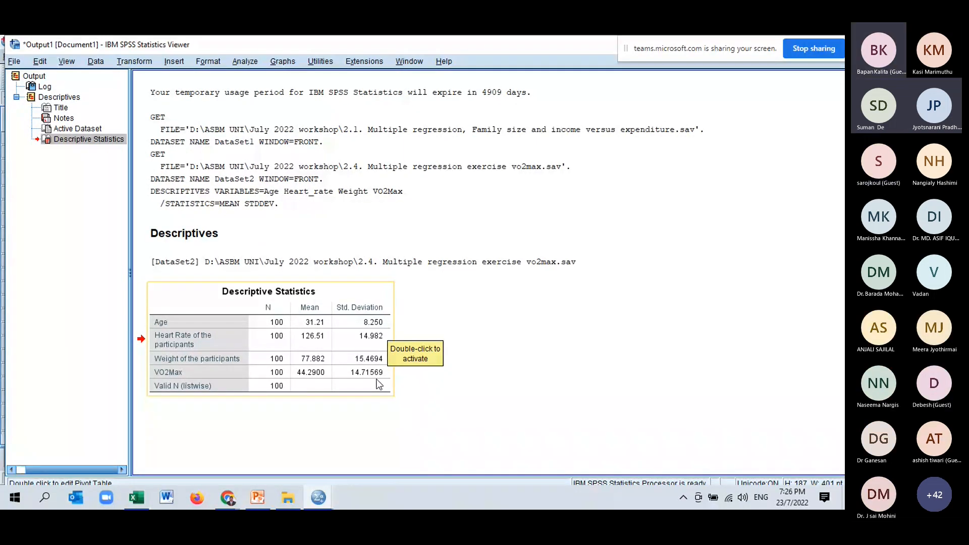
- Set up a Frequencies analysis of the VO2max data set with Gender as its variable
{"action": "left_click", "coordinate": [323, 501]}
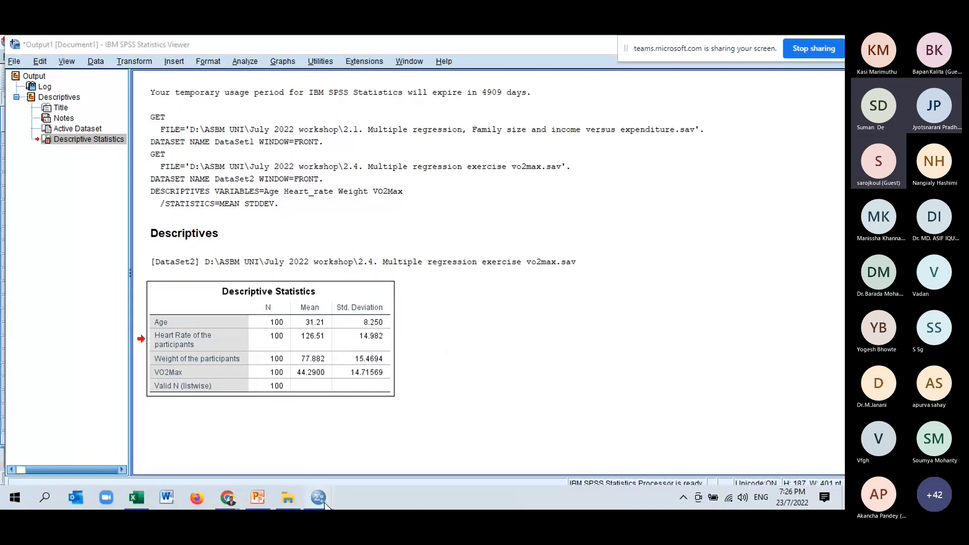
{"action": "left_click", "coordinate": [428, 460]}
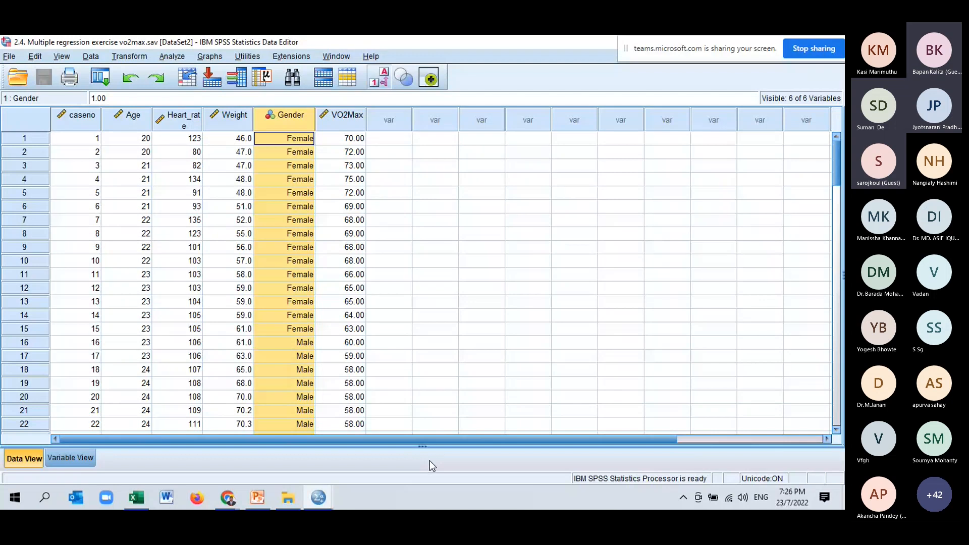
{"action": "left_click", "coordinate": [180, 58]}
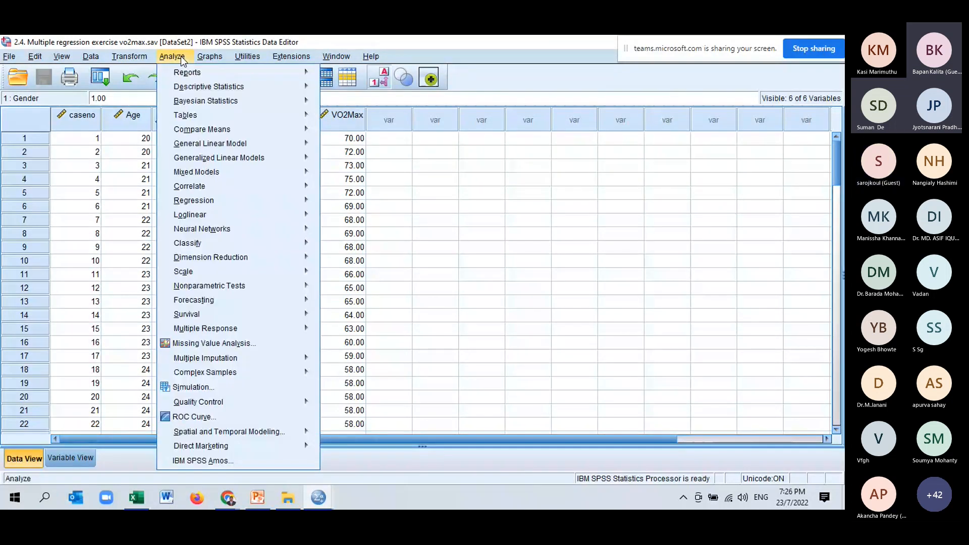
{"action": "mouse_move", "coordinate": [224, 89]}
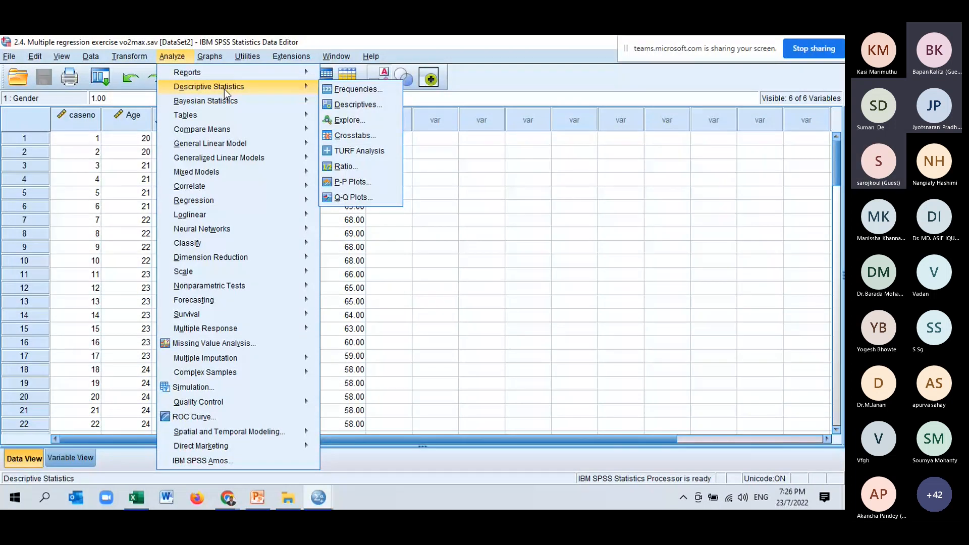
{"action": "left_click", "coordinate": [362, 92]}
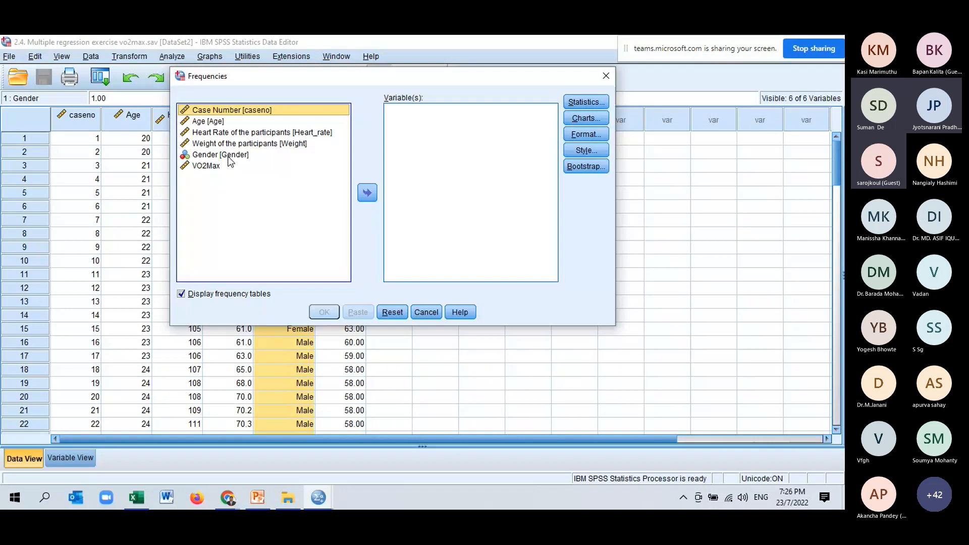
{"action": "left_click", "coordinate": [221, 155]}
{"action": "left_click", "coordinate": [367, 193]}
- Add a pie chart showing frequencies to the Gender analysis and run it
{"action": "left_click", "coordinate": [586, 119]}
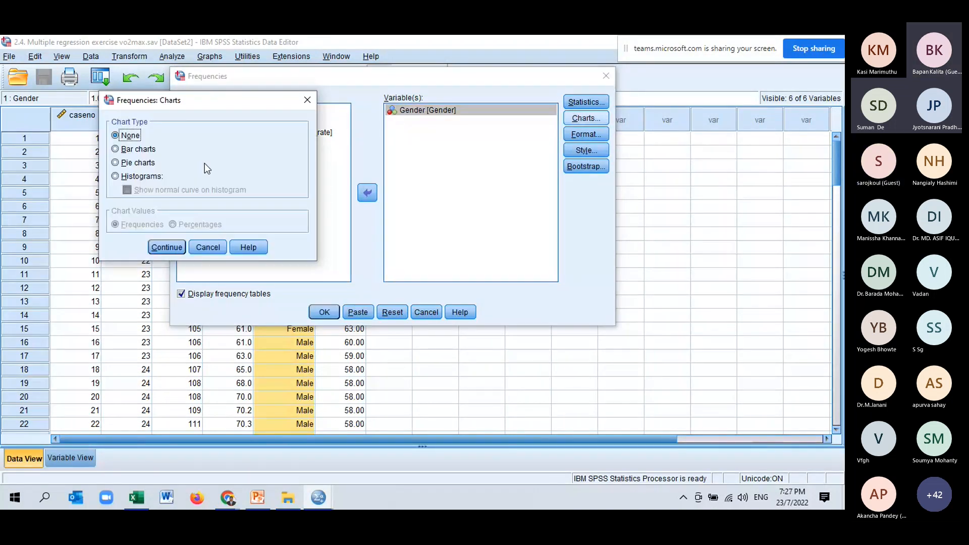
{"action": "left_click", "coordinate": [139, 162]}
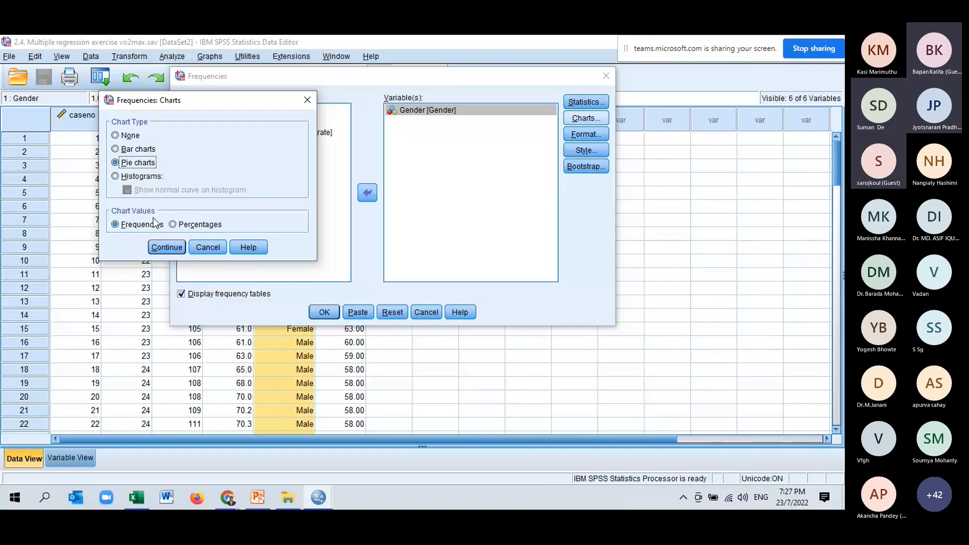
{"action": "left_click", "coordinate": [161, 251]}
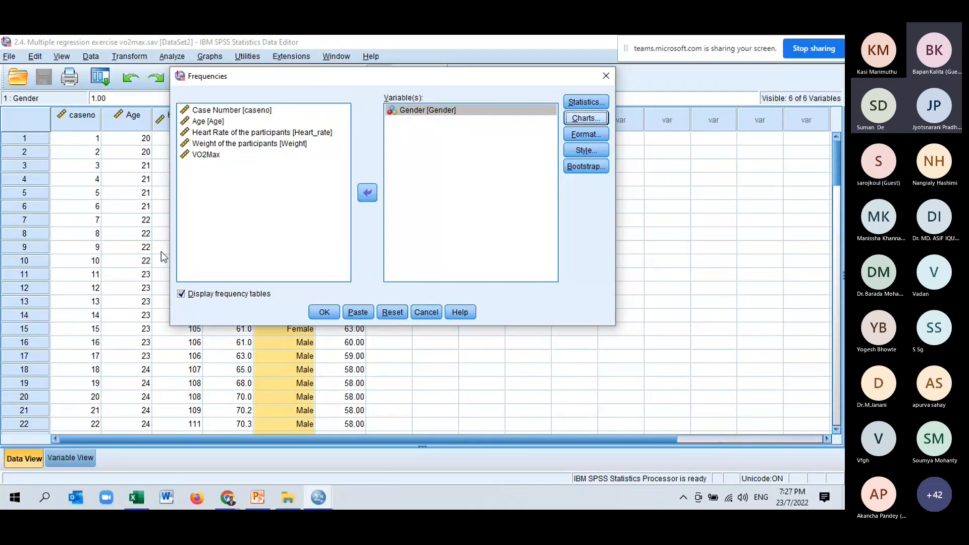
{"action": "left_click", "coordinate": [325, 313]}
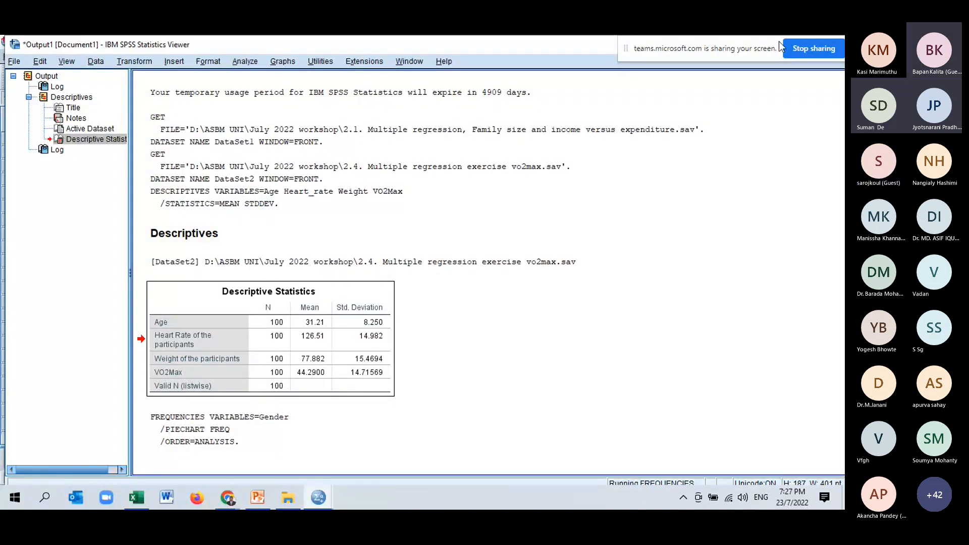
{"action": "left_click", "coordinate": [447, 408]}
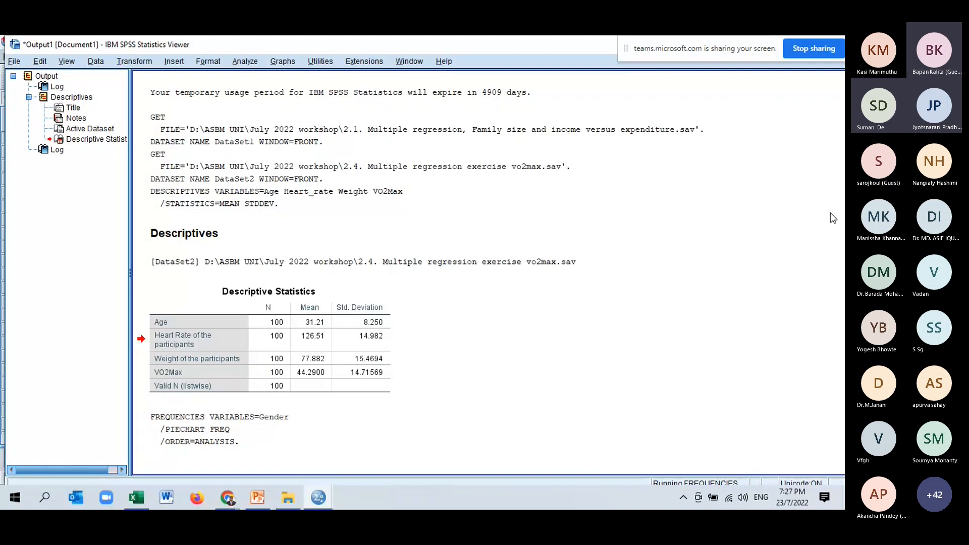
{"action": "left_click", "coordinate": [797, 174]}
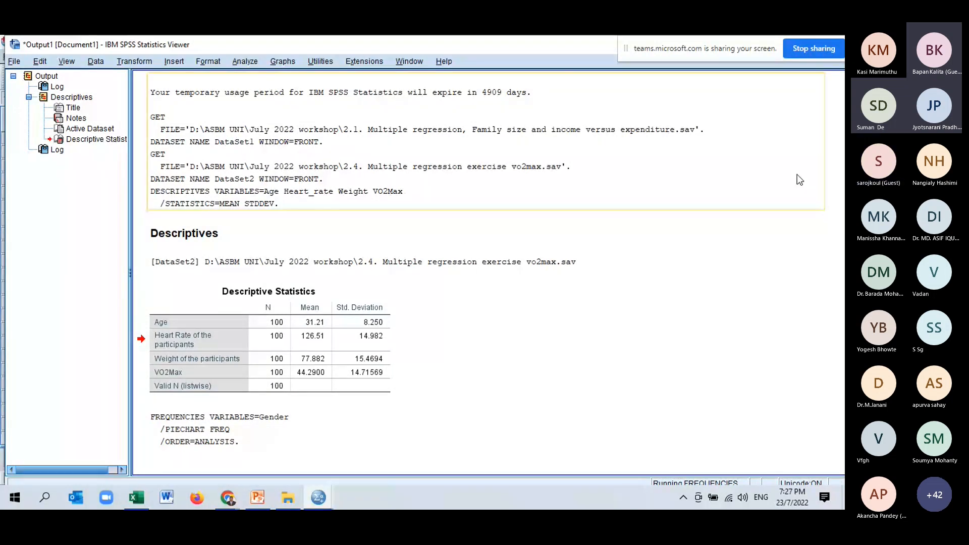
{"action": "left_click", "coordinate": [759, 300]}
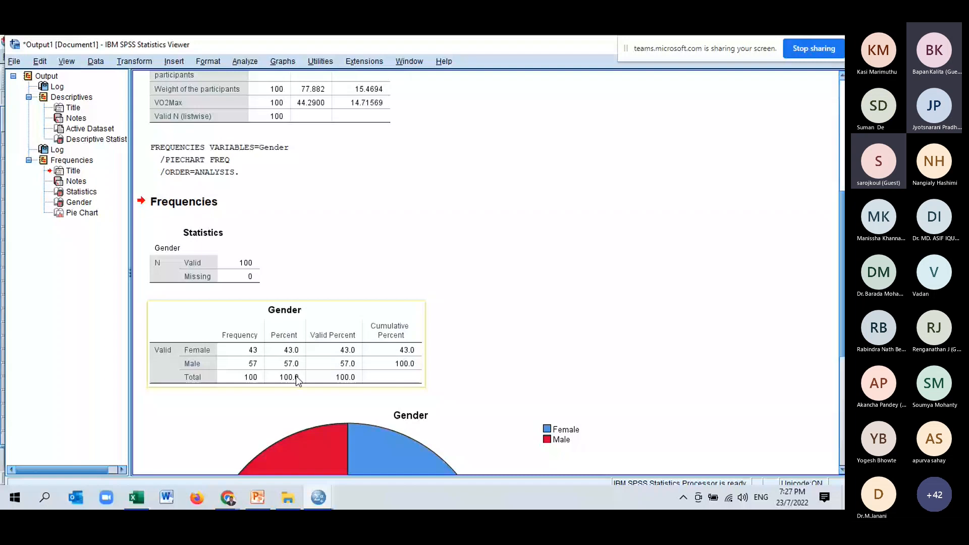
- Examine the Gender frequency table and pie chart, and compare them with the Descriptive Statistics table
{"action": "scroll", "coordinate": [297, 378], "scroll_direction": "down", "scroll_amount": 3}
{"action": "scroll", "coordinate": [305, 366], "scroll_direction": "down", "scroll_amount": 3}
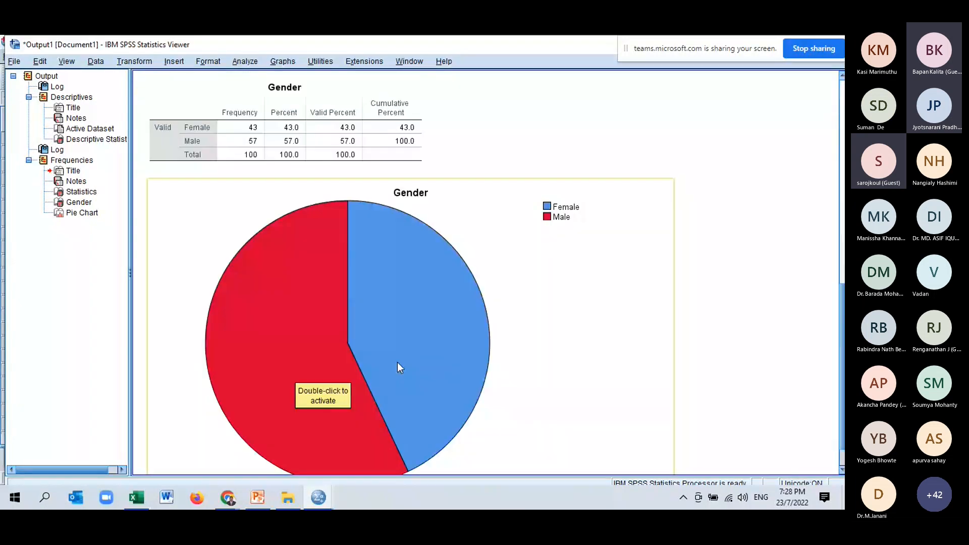
{"action": "scroll", "coordinate": [398, 363], "scroll_direction": "down", "scroll_amount": 1}
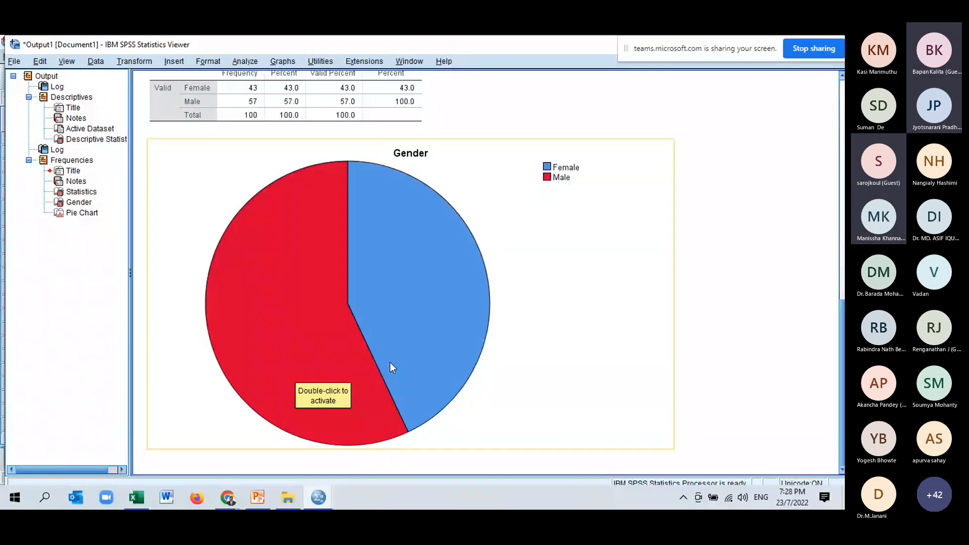
{"action": "scroll", "coordinate": [389, 361], "scroll_direction": "up", "scroll_amount": 3}
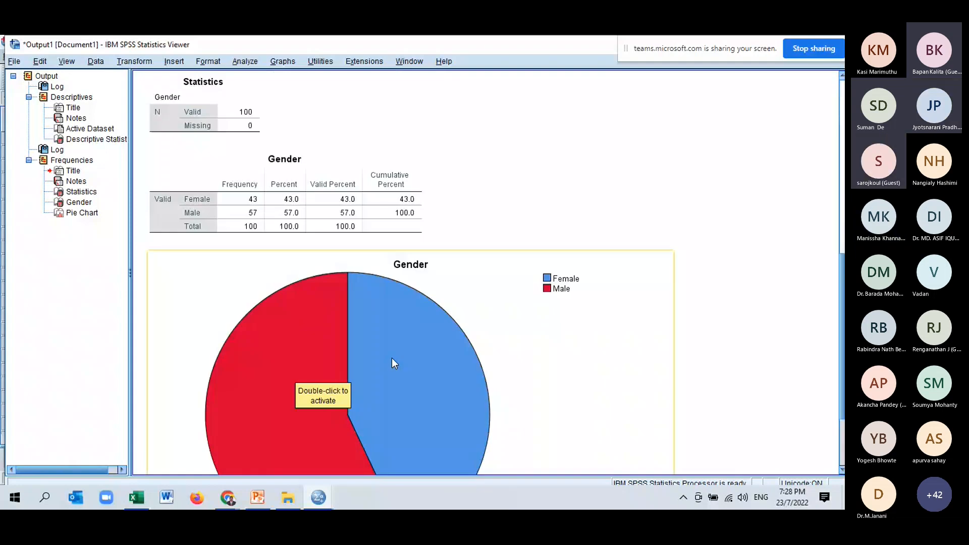
{"action": "scroll", "coordinate": [392, 359], "scroll_direction": "down", "scroll_amount": 3}
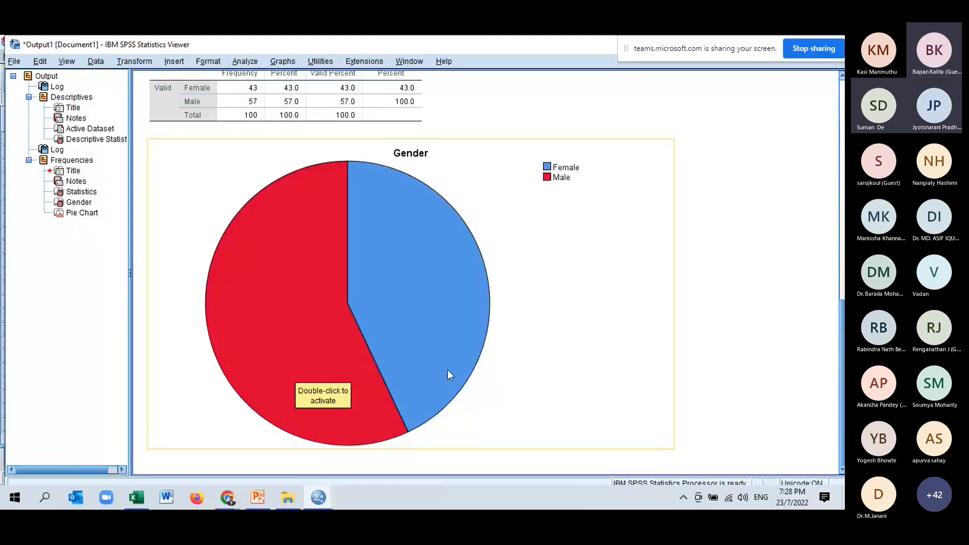
{"action": "scroll", "coordinate": [411, 277], "scroll_direction": "up", "scroll_amount": 2}
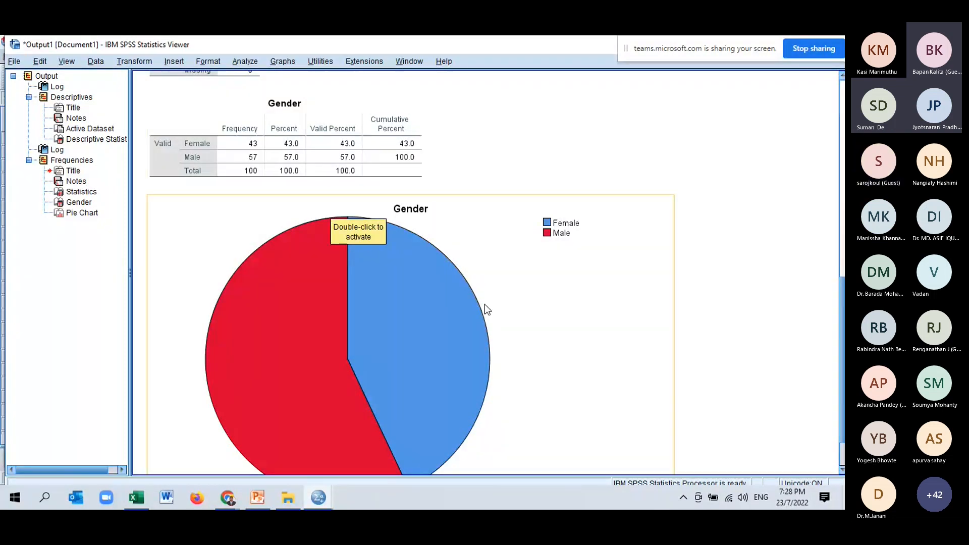
{"action": "scroll", "coordinate": [487, 309], "scroll_direction": "up", "scroll_amount": 2}
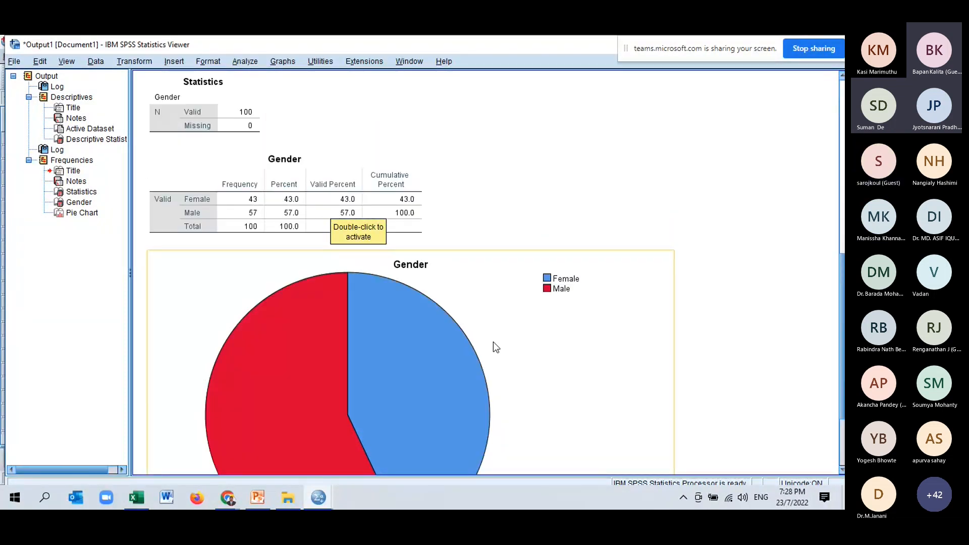
{"action": "scroll", "coordinate": [493, 341], "scroll_direction": "up", "scroll_amount": 12}
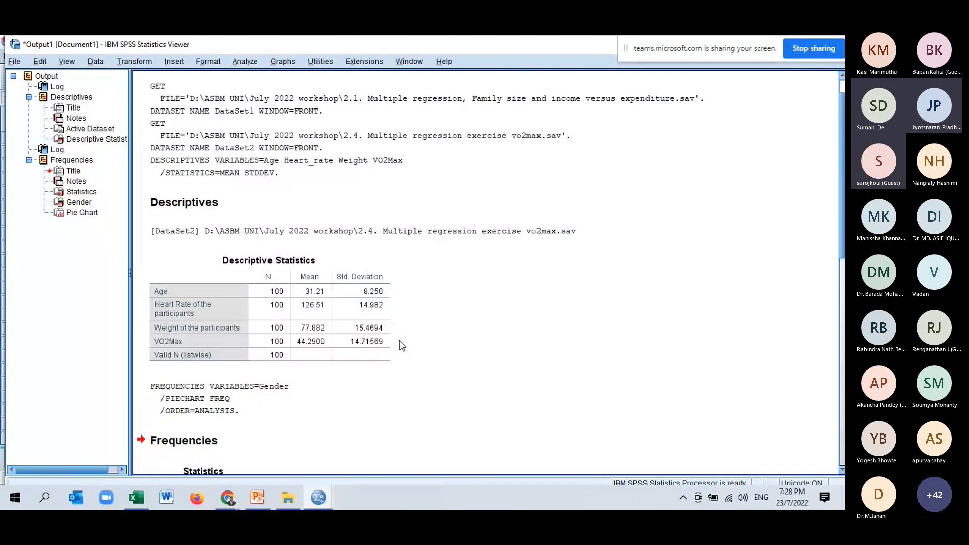
{"action": "scroll", "coordinate": [403, 346], "scroll_direction": "down", "scroll_amount": 7}
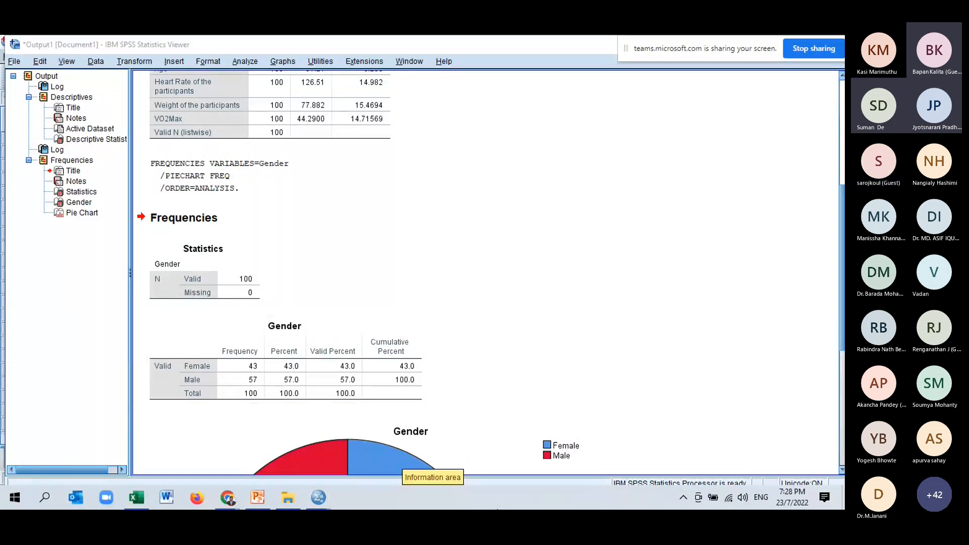
- Return to the data window of "2.4. Multiple regression exercise vo2max.sav"
{"action": "mouse_move", "coordinate": [318, 497]}
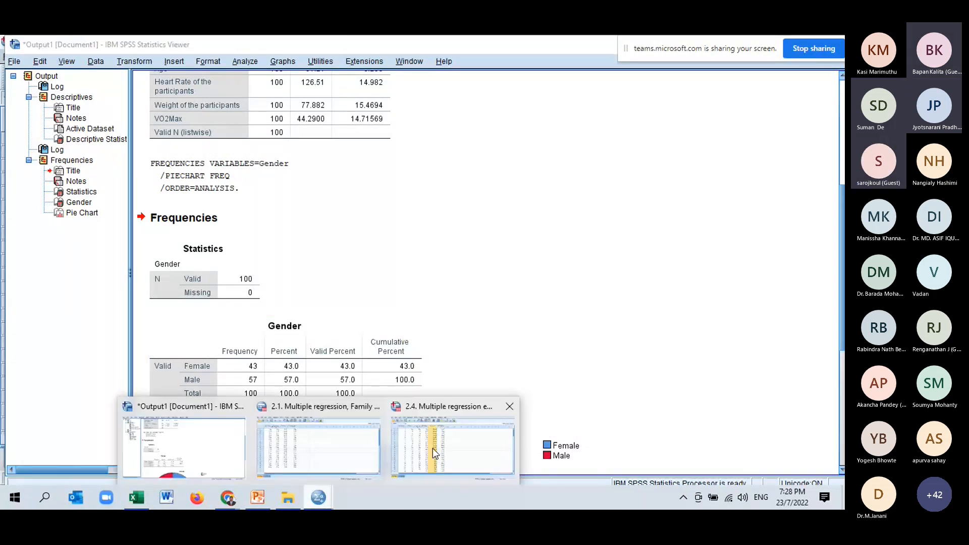
{"action": "left_click", "coordinate": [432, 448]}
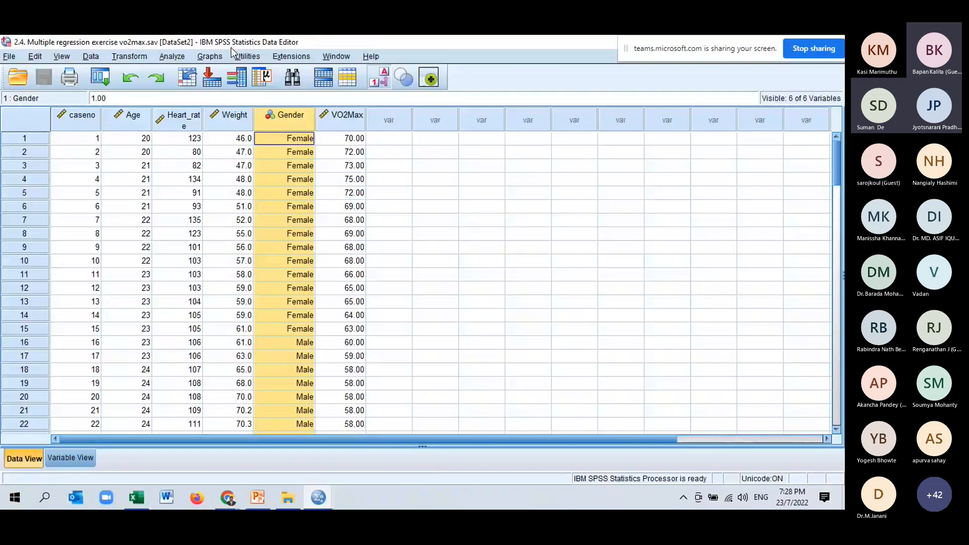
{"action": "left_click", "coordinate": [187, 78]}
{"action": "left_click", "coordinate": [481, 211]}
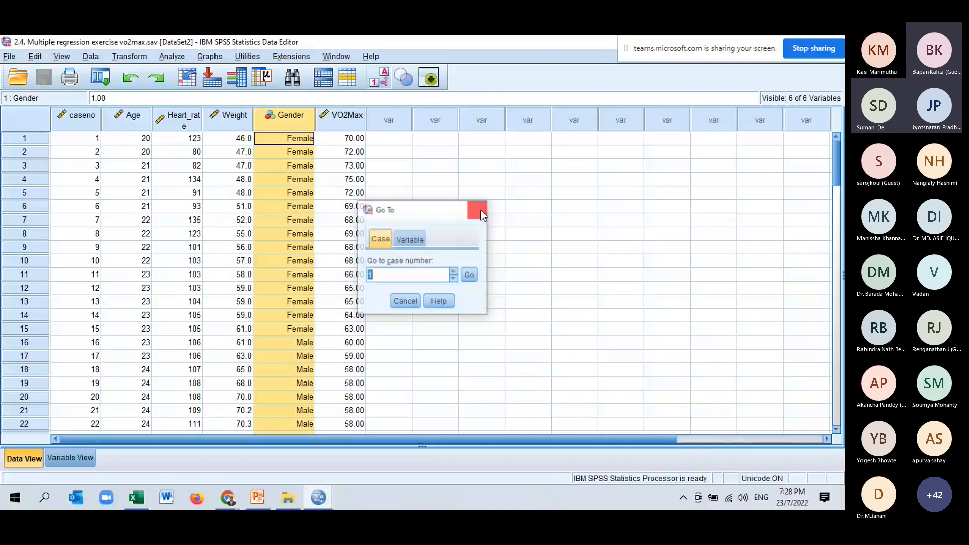
{"action": "left_click", "coordinate": [481, 211]}
- Start a Linear Regression on the VO2max data and assign VO2Max as the dependent variable
{"action": "left_click", "coordinate": [172, 57]}
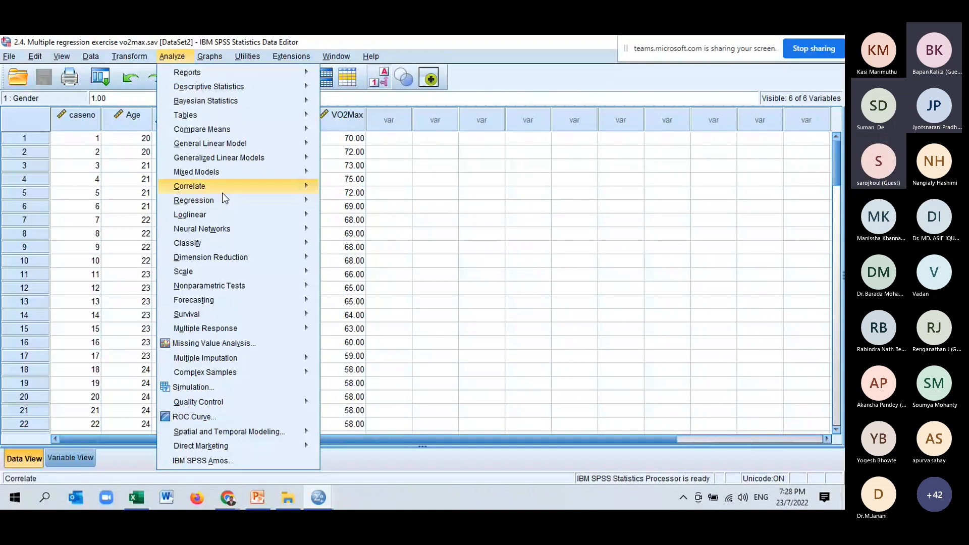
{"action": "mouse_move", "coordinate": [283, 214]}
{"action": "mouse_move", "coordinate": [303, 200]}
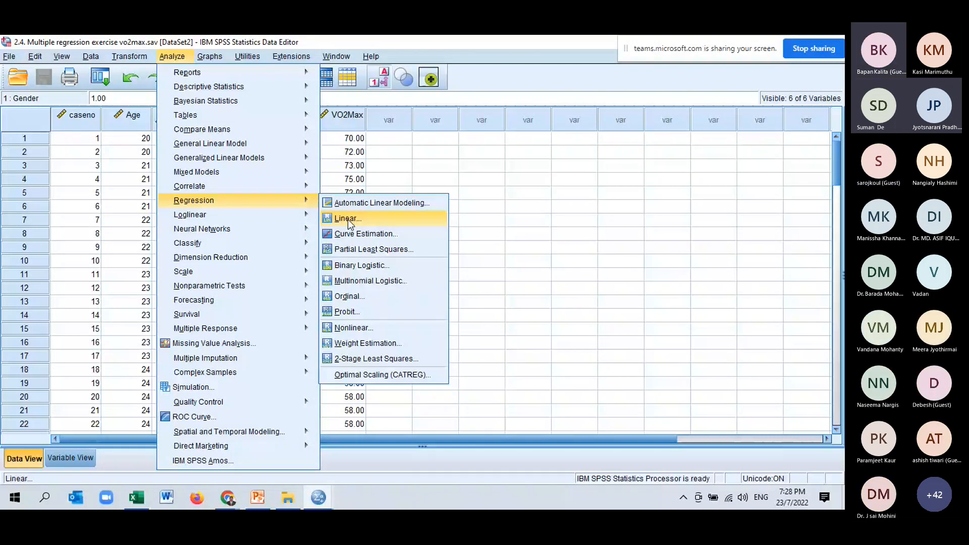
{"action": "left_click", "coordinate": [347, 219]}
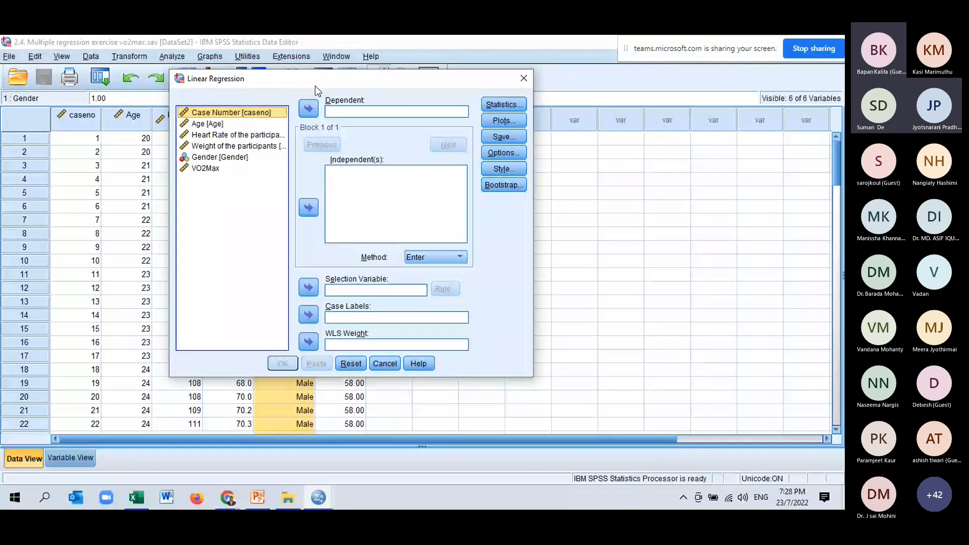
{"action": "left_click_drag", "start_coordinate": [315, 87], "coordinate": [339, 104]}
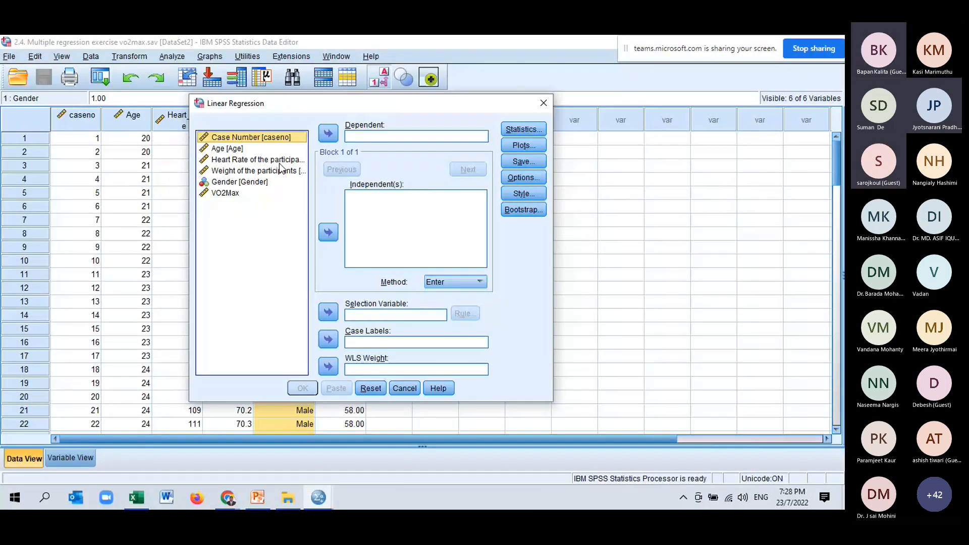
{"action": "left_click", "coordinate": [235, 192]}
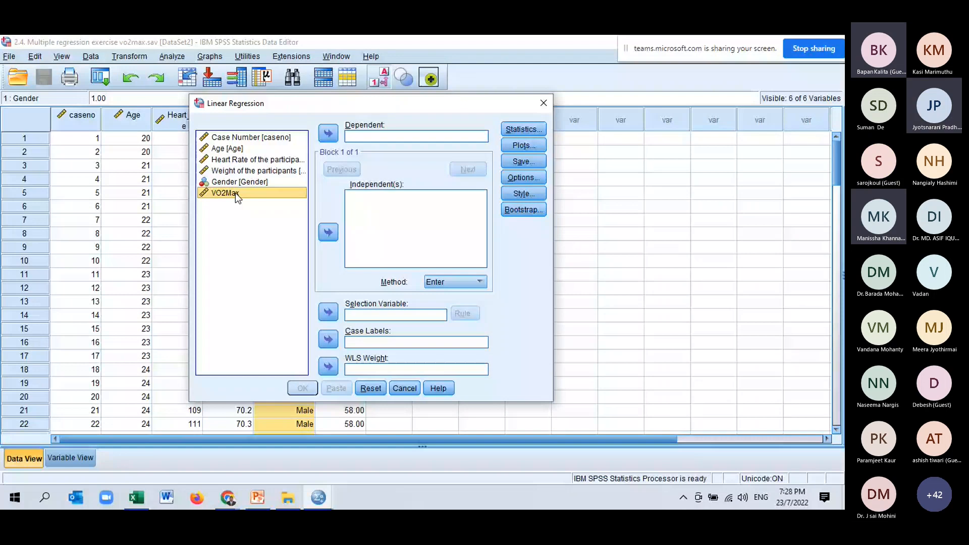
{"action": "left_click", "coordinate": [328, 134]}
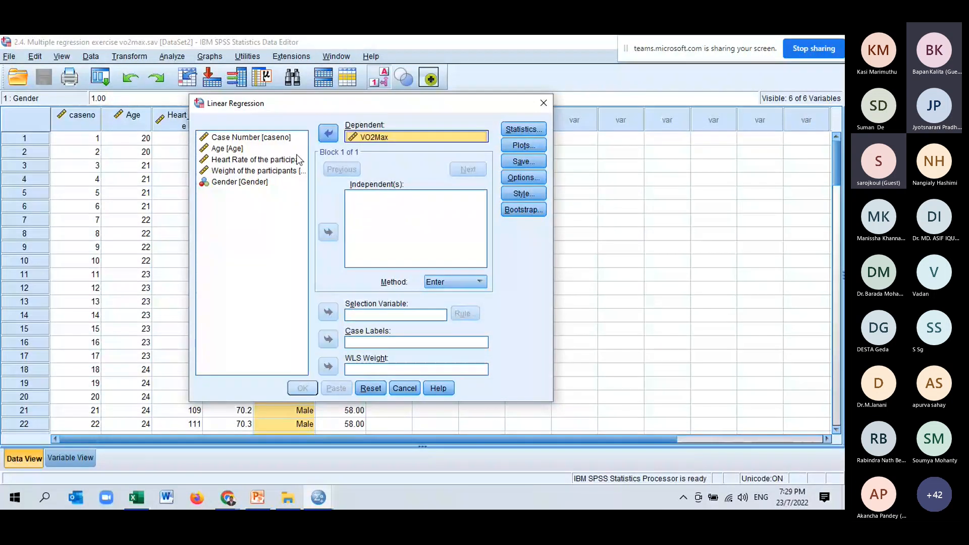
- Assign Age, Heart Rate, Weight and Gender as the independent variables of the linear regression
{"action": "left_click", "coordinate": [249, 148]}
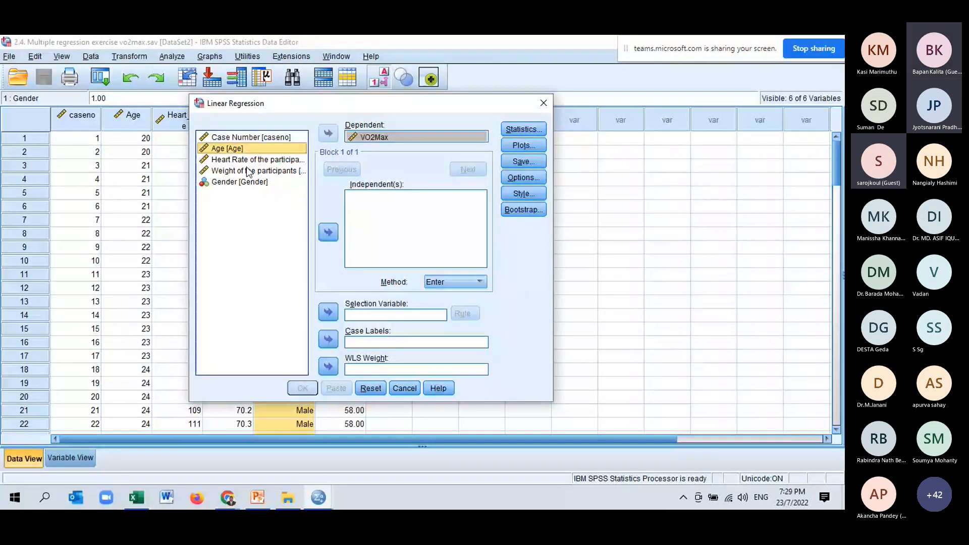
{"action": "left_click", "coordinate": [242, 183], "text": "shift"}
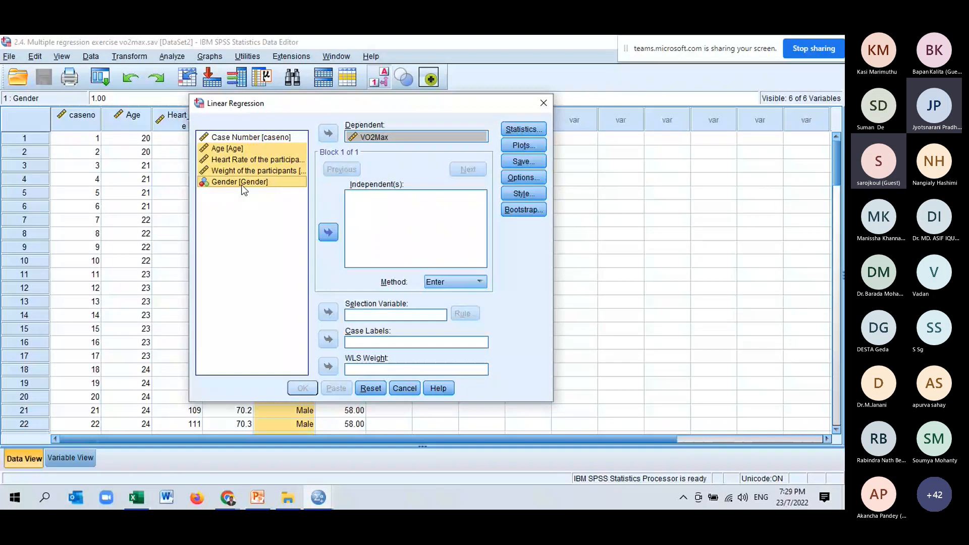
{"action": "left_click", "coordinate": [328, 233]}
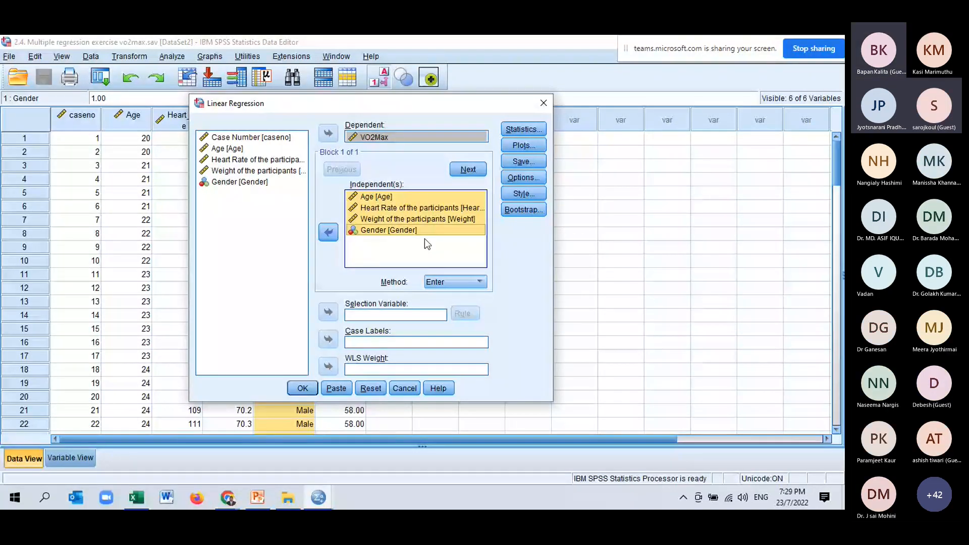
- Add 95% confidence intervals and collinearity diagnostics to the regression statistics and run the linear regression
{"action": "left_click", "coordinate": [534, 130]}
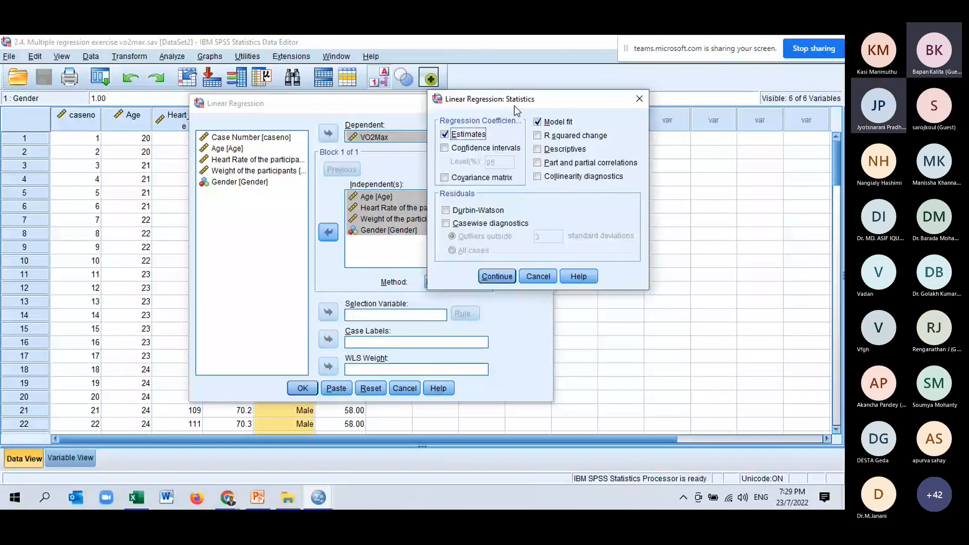
{"action": "left_click", "coordinate": [445, 148]}
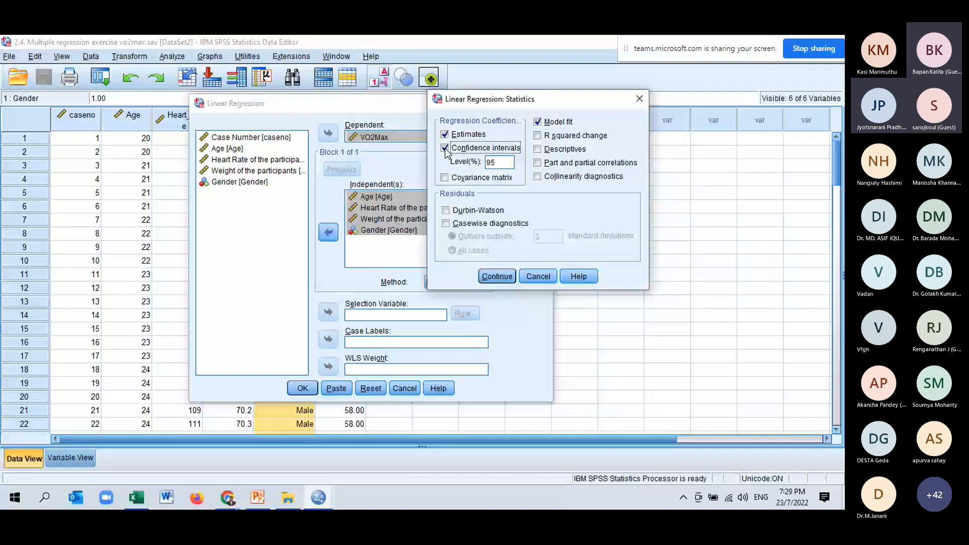
{"action": "left_click", "coordinate": [537, 176]}
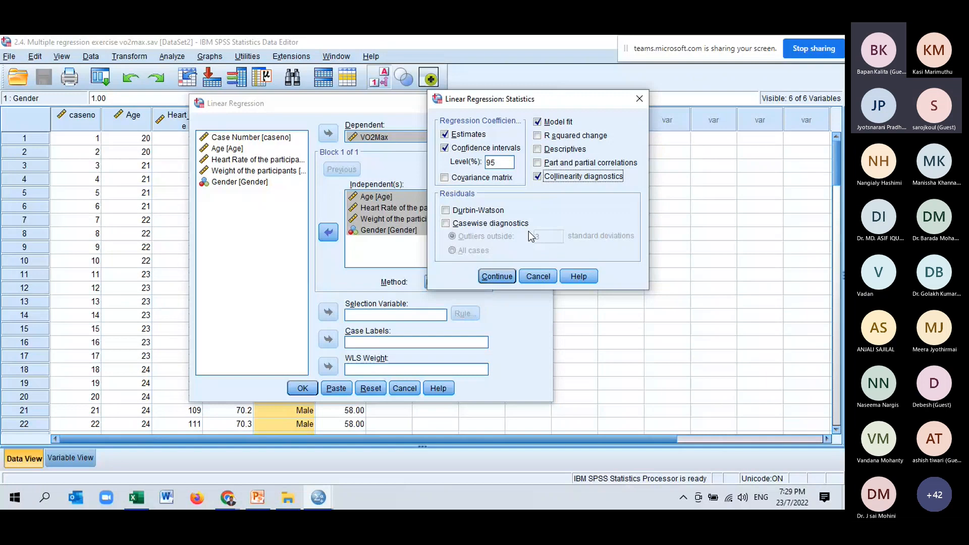
{"action": "left_click", "coordinate": [498, 276]}
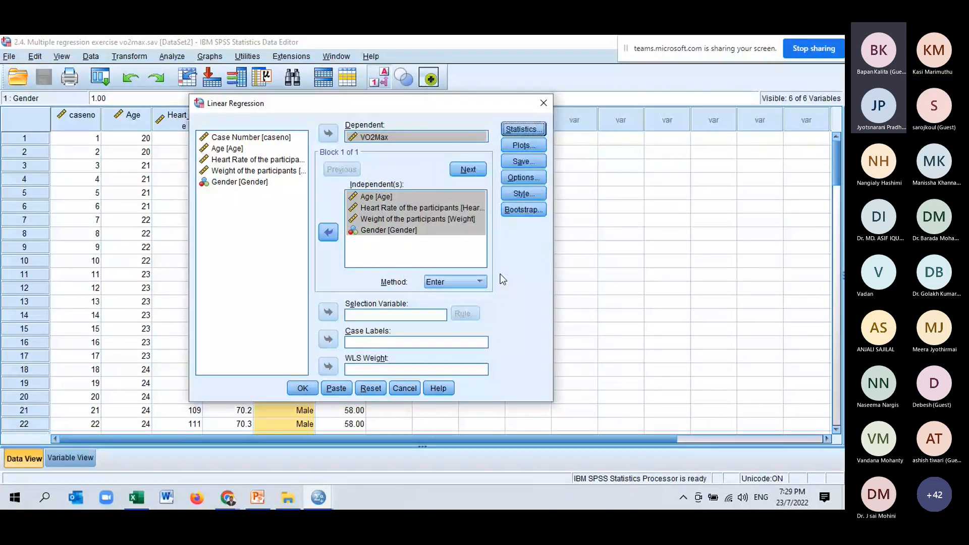
{"action": "left_click", "coordinate": [303, 389]}
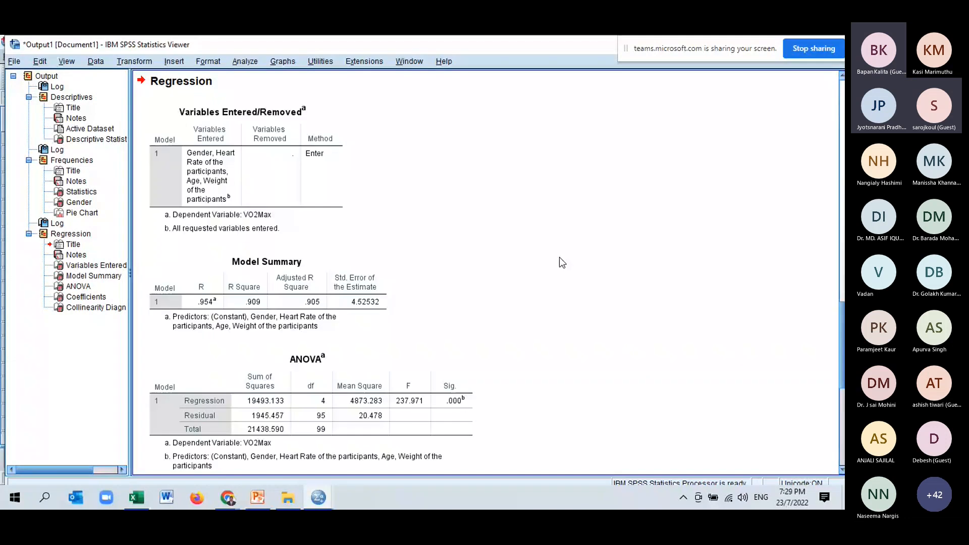
- Examine the regression's Model Summary, ANOVA and Coefficients tables for model fit and the significance of each predictor
{"action": "scroll", "coordinate": [559, 257], "scroll_direction": "down", "scroll_amount": 3}
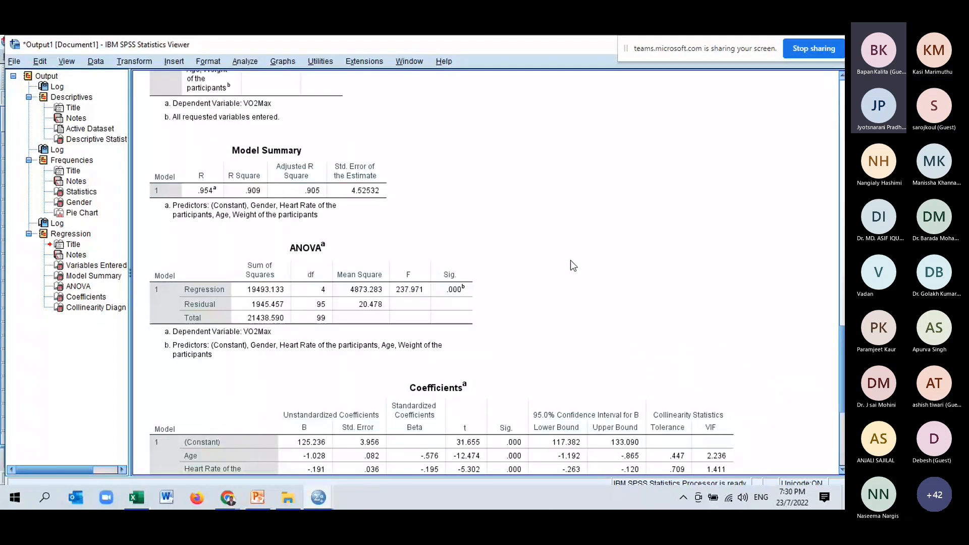
{"action": "left_click", "coordinate": [340, 201]}
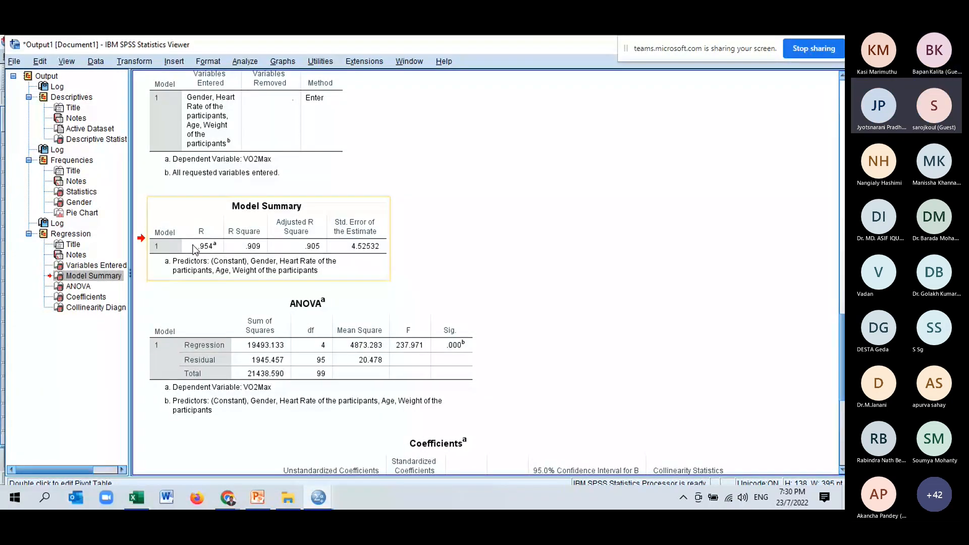
{"action": "scroll", "coordinate": [586, 352], "scroll_direction": "down", "scroll_amount": 3}
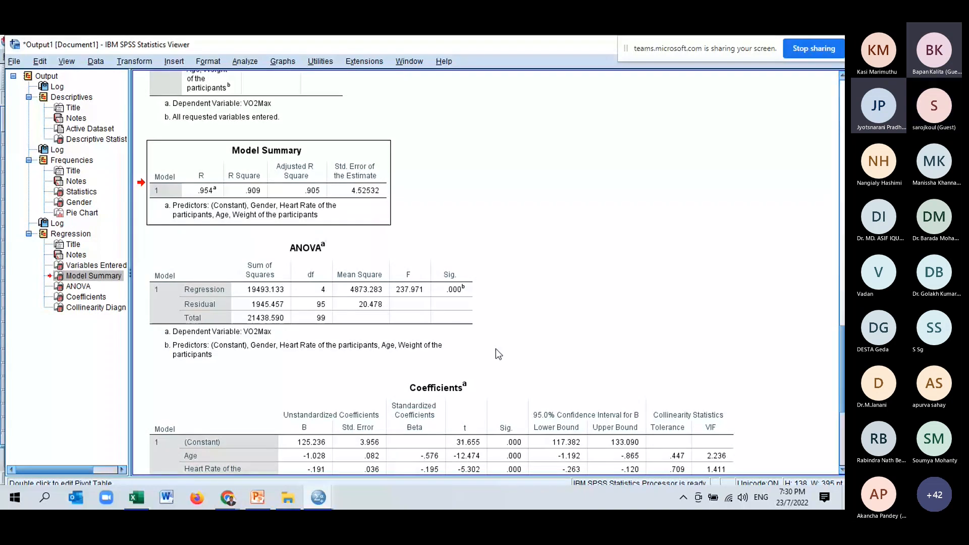
{"action": "left_click", "coordinate": [463, 304]}
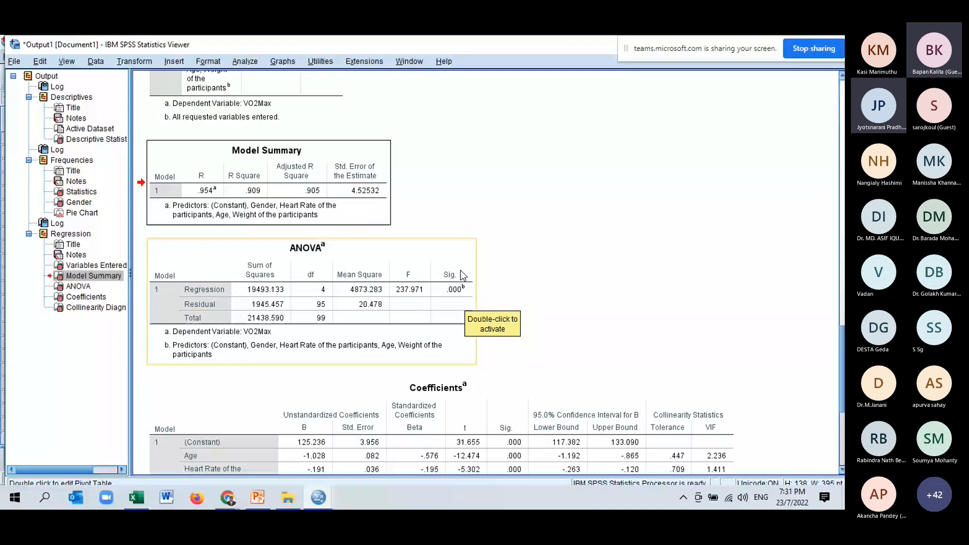
{"action": "scroll", "coordinate": [460, 270], "scroll_direction": "down", "scroll_amount": 3}
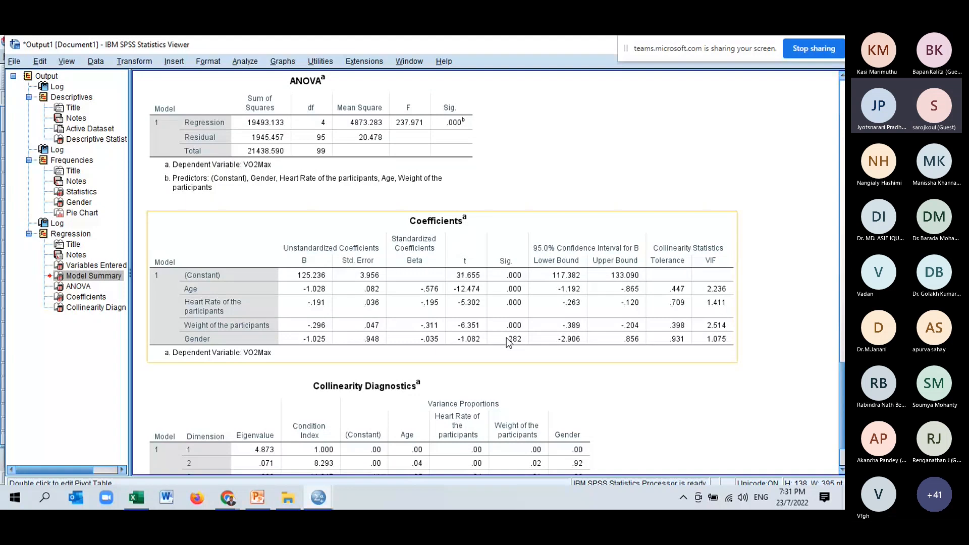
{"action": "scroll", "coordinate": [507, 338], "scroll_direction": "down", "scroll_amount": 3}
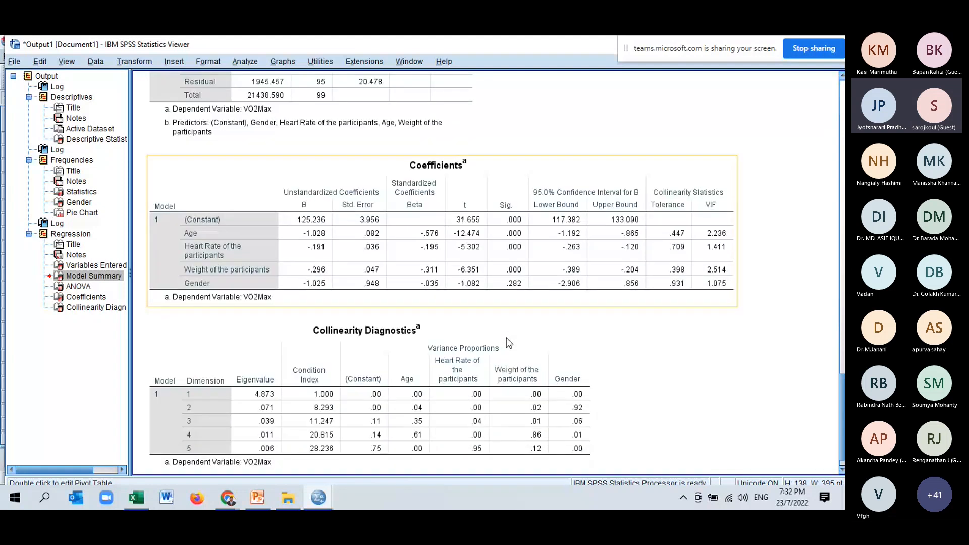
- Compare the Collinearity Diagnostics table with the Tolerance and VIF columns of the Coefficients table
{"action": "scroll", "coordinate": [507, 338], "scroll_direction": "down", "scroll_amount": 1}
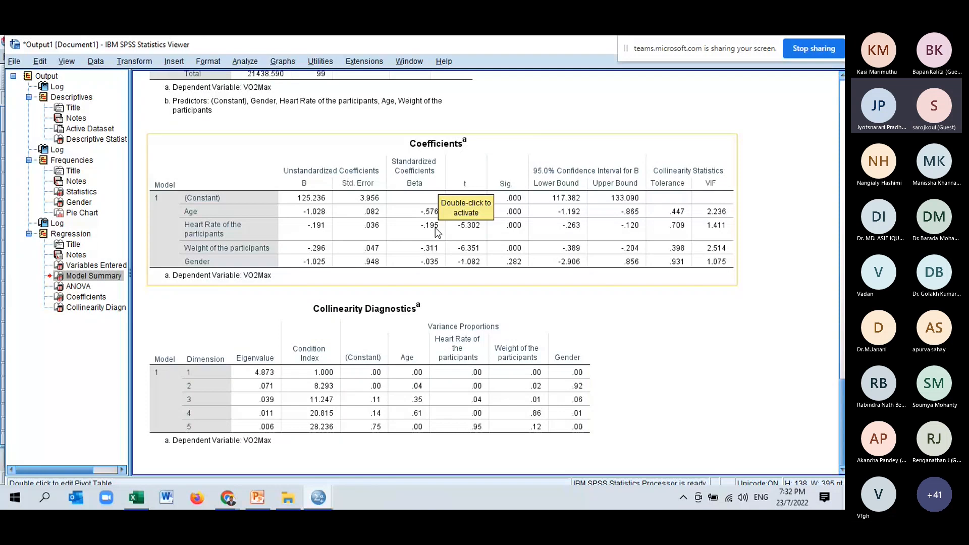
{"action": "left_click", "coordinate": [409, 432]}
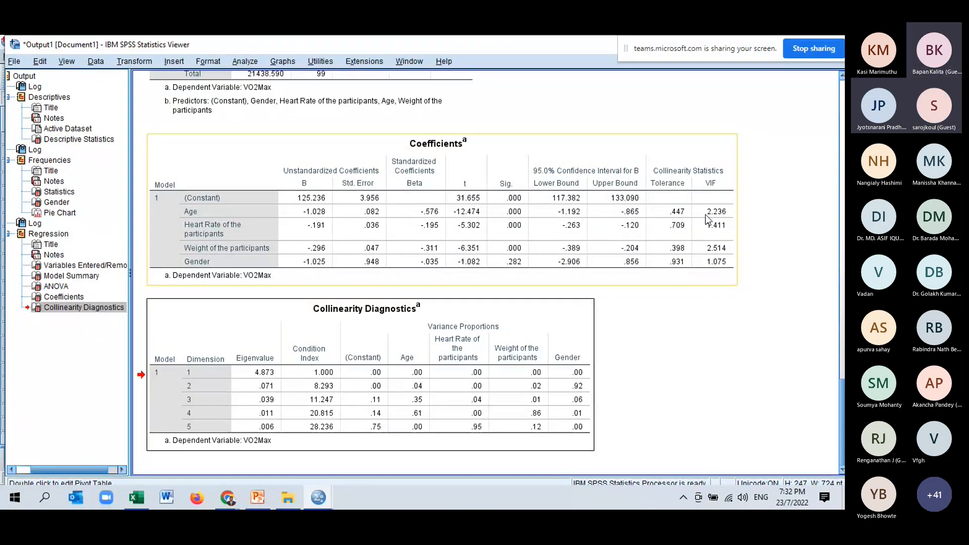
{"action": "left_click", "coordinate": [743, 242]}
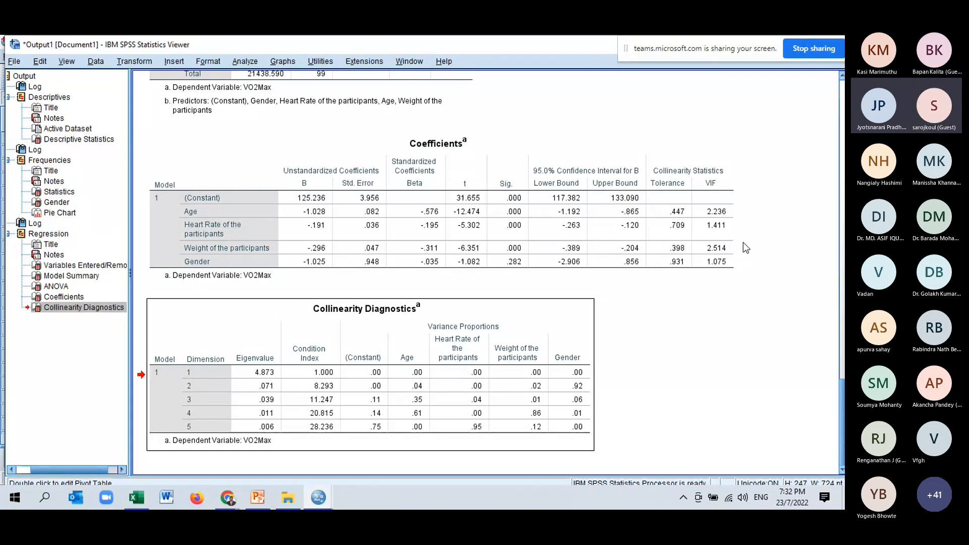
{"action": "left_click", "coordinate": [312, 278]}
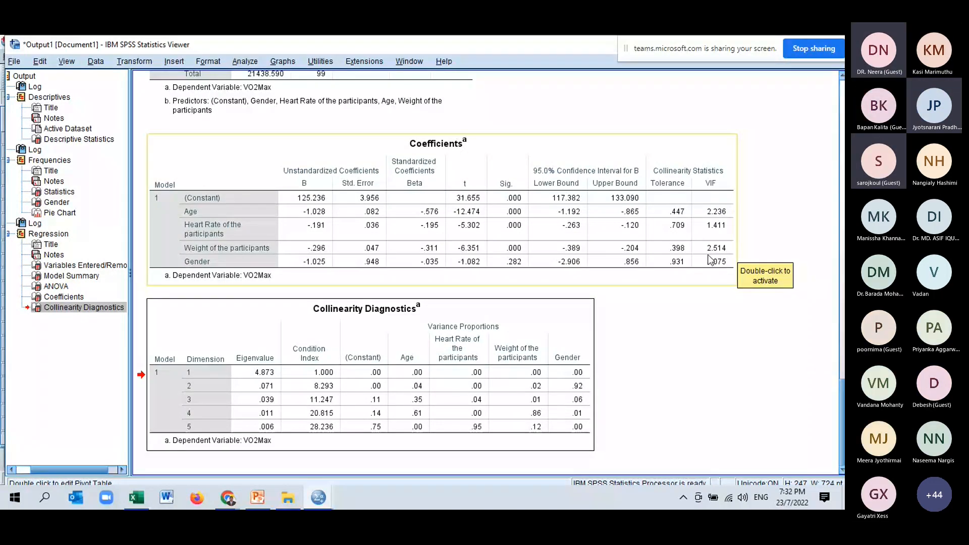
{"action": "scroll", "coordinate": [720, 283], "scroll_direction": "up", "scroll_amount": 2}
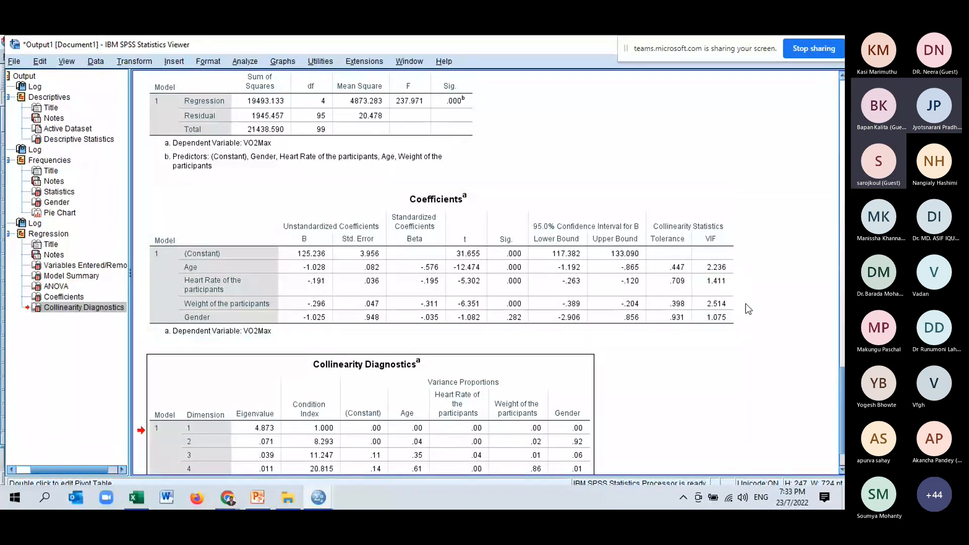
{"action": "scroll", "coordinate": [746, 304], "scroll_direction": "down", "scroll_amount": 2}
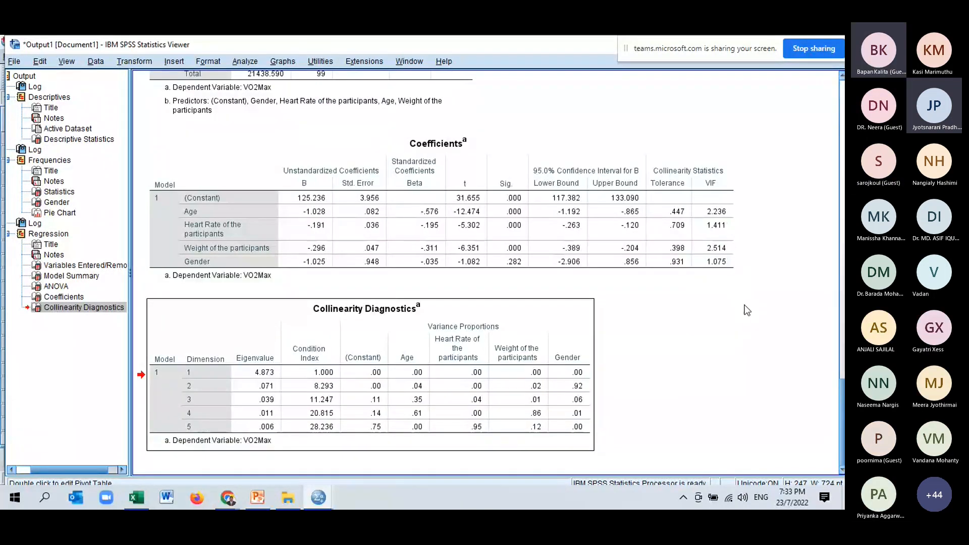
- Select the Coefficients table in the output and review the predictors' coefficients and significance values
{"action": "left_click", "coordinate": [358, 229]}
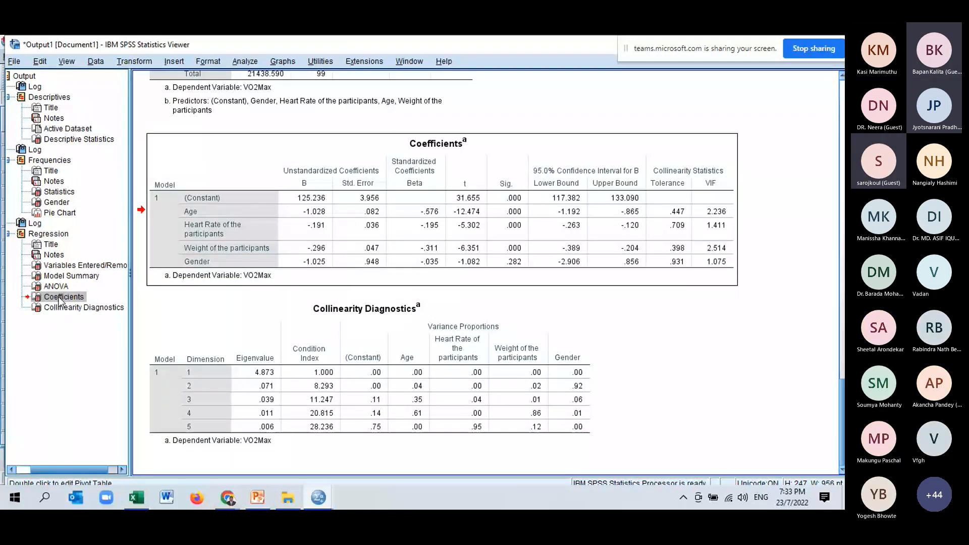
{"action": "right_click", "coordinate": [230, 223]}
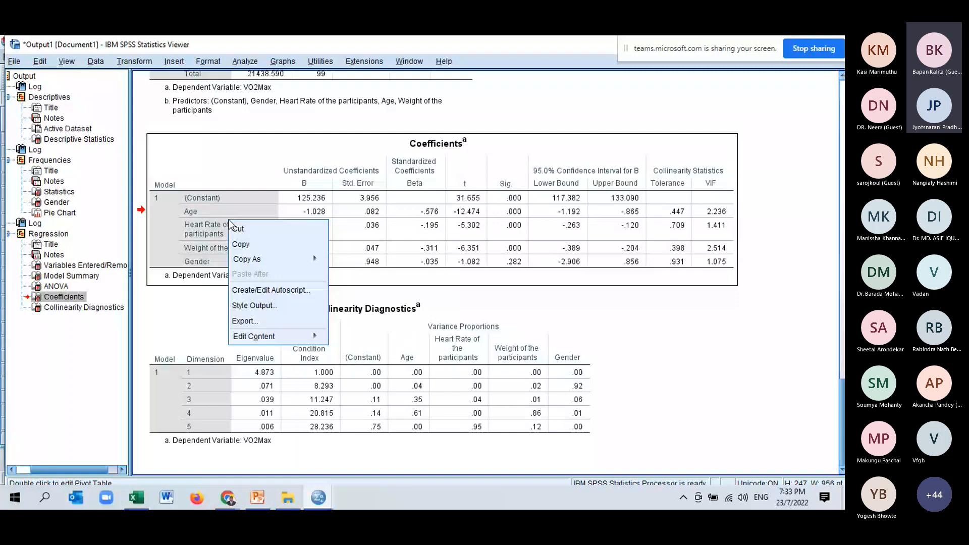
{"action": "left_click", "coordinate": [70, 300]}
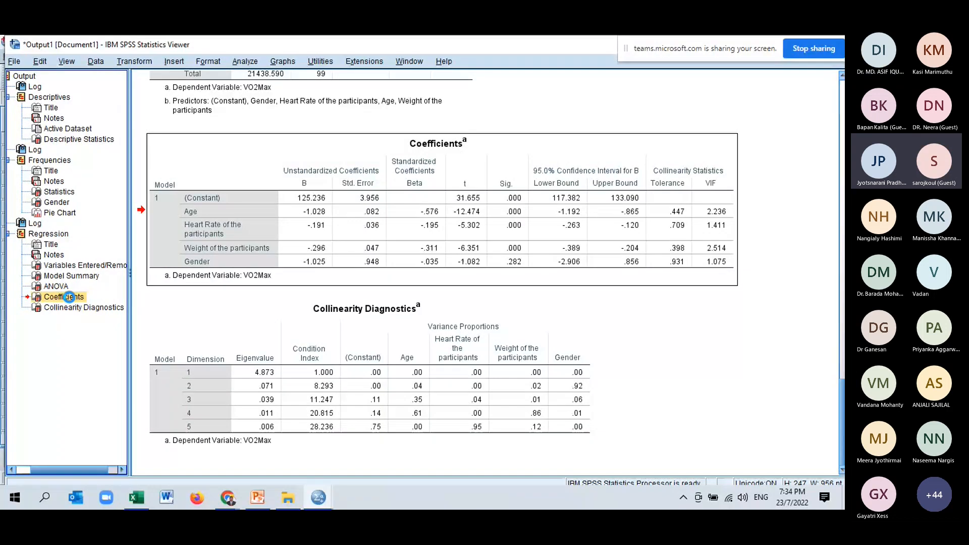
{"action": "left_click", "coordinate": [518, 310]}
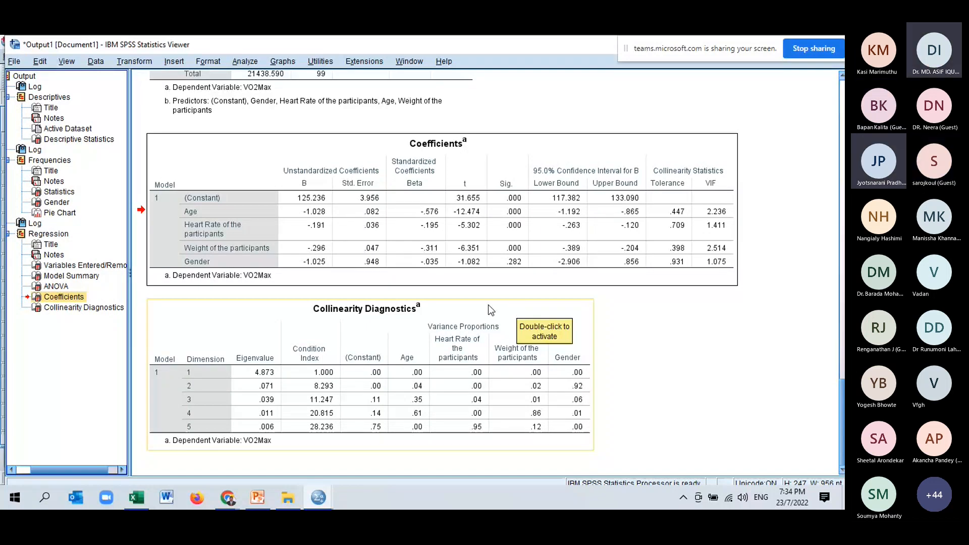
{"action": "left_click", "coordinate": [603, 271]}
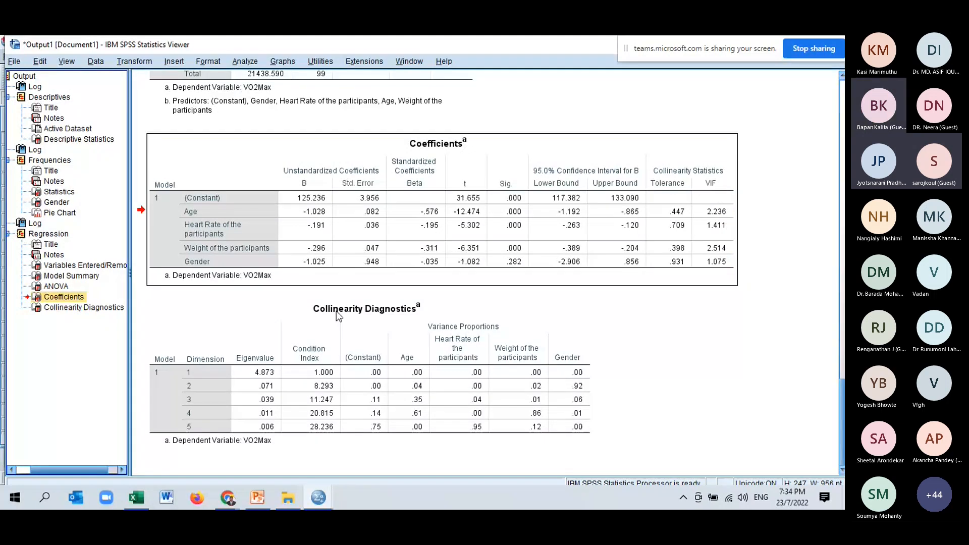
{"action": "left_click", "coordinate": [47, 295]}
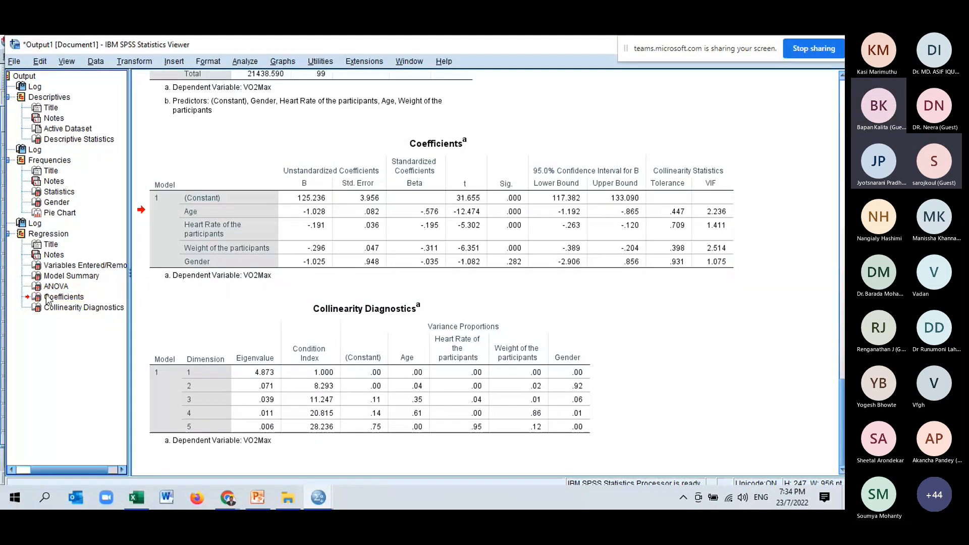
{"action": "left_click", "coordinate": [44, 298]}
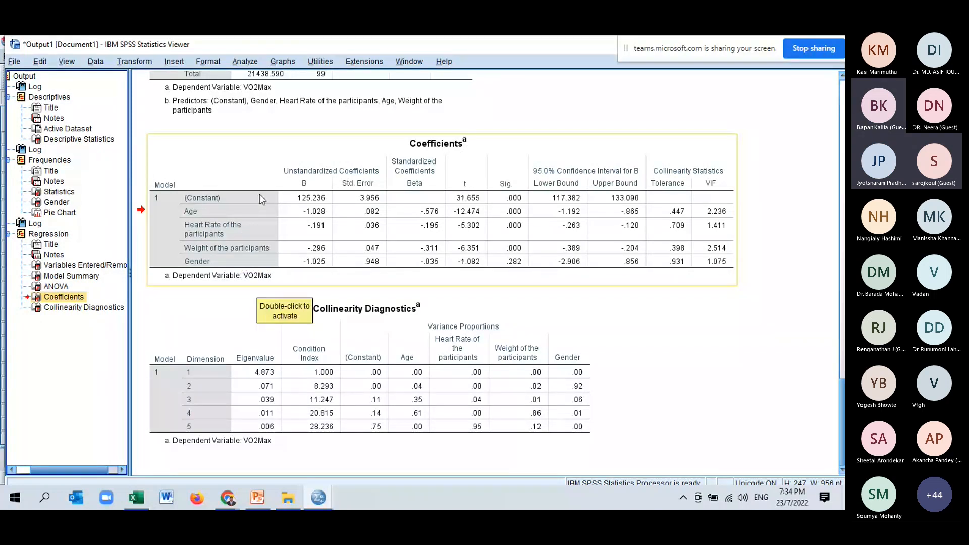
- Rerun the Linear Regression on the VO2max data with Gender removed from the independent variables
{"action": "left_click", "coordinate": [318, 497]}
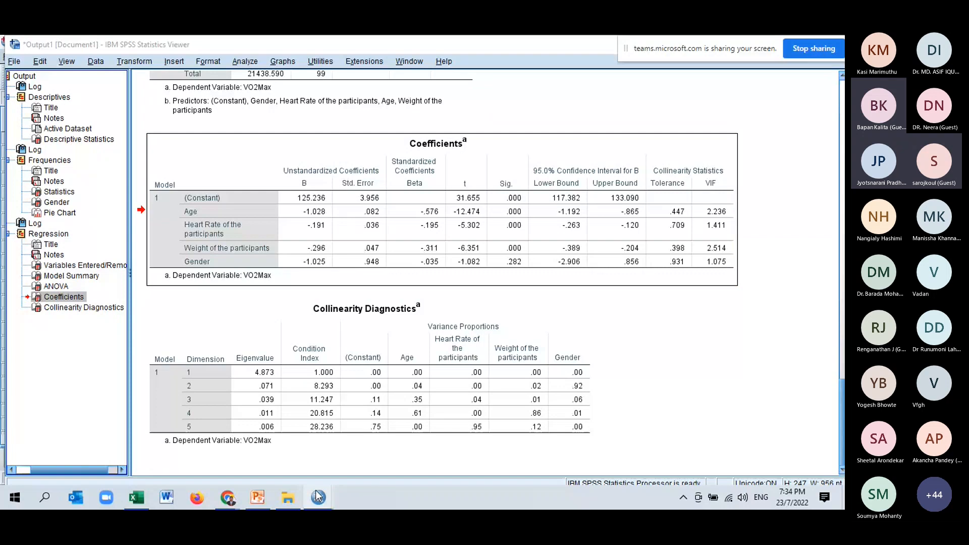
{"action": "left_click", "coordinate": [464, 454]}
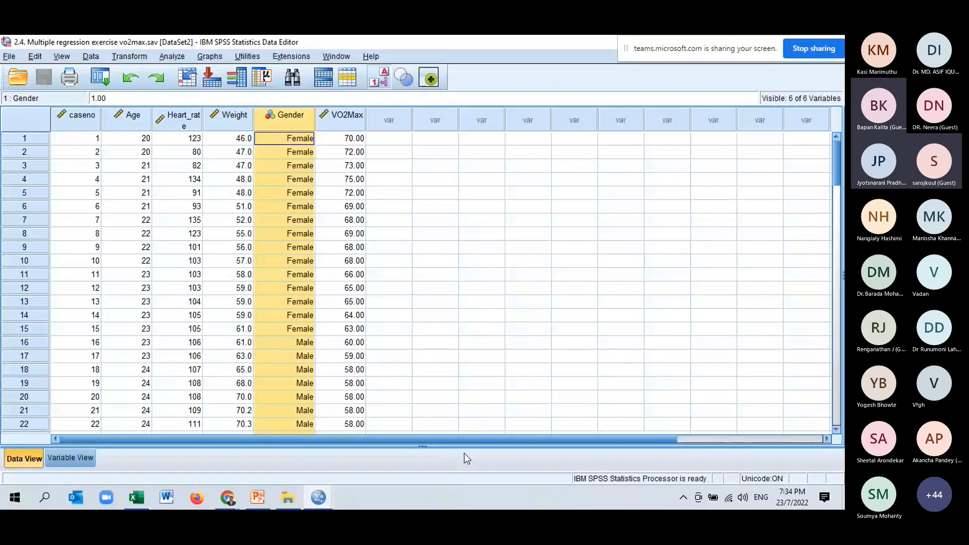
{"action": "left_click", "coordinate": [172, 56]}
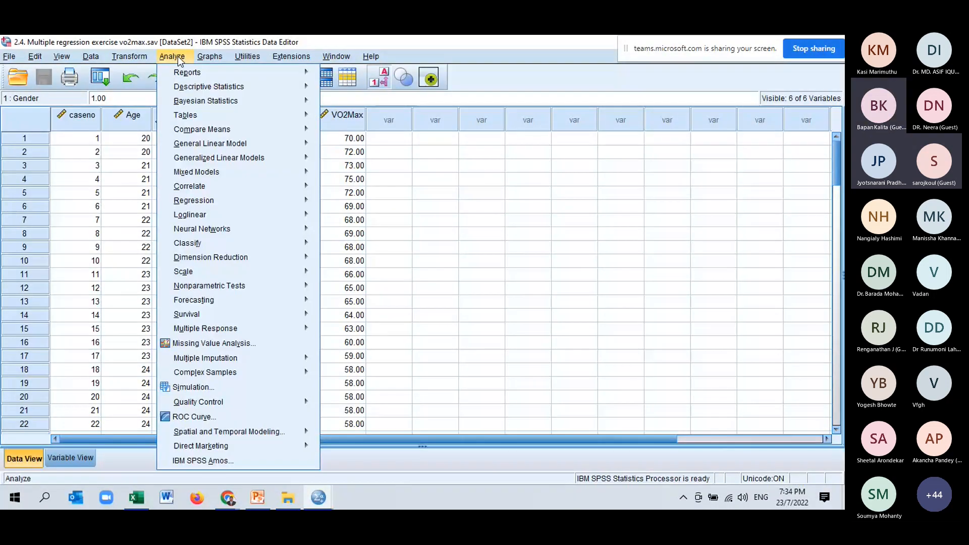
{"action": "mouse_move", "coordinate": [235, 206]}
{"action": "left_click", "coordinate": [353, 218]}
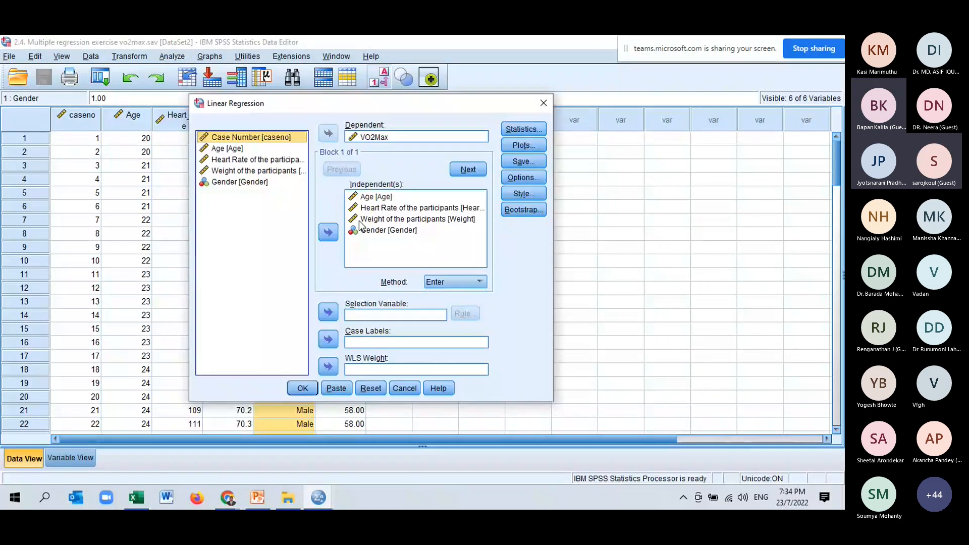
{"action": "left_click", "coordinate": [369, 230]}
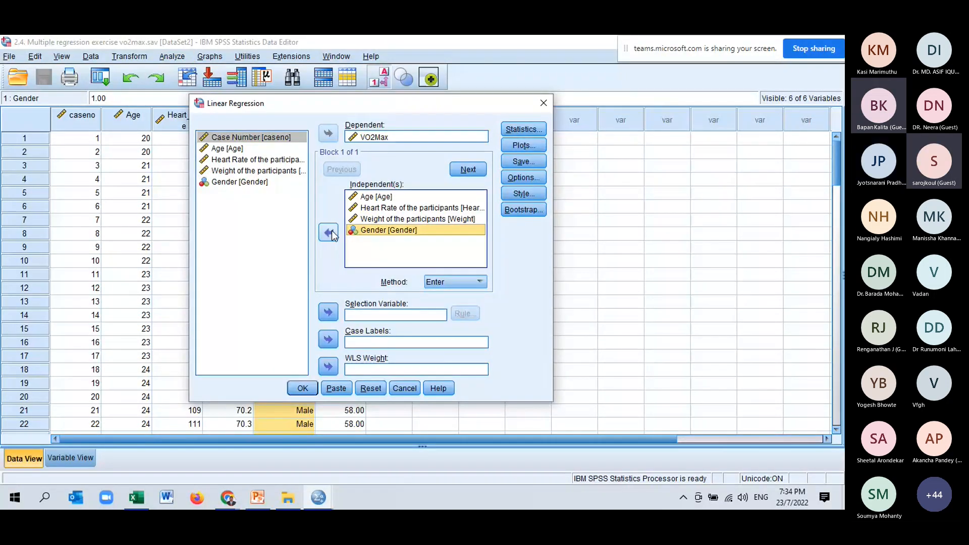
{"action": "left_click", "coordinate": [328, 232]}
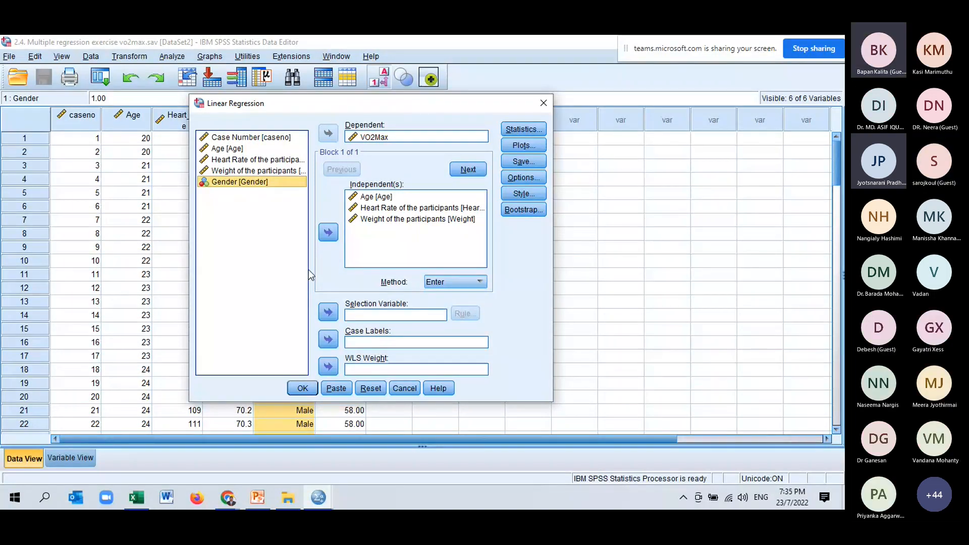
{"action": "left_click", "coordinate": [303, 389]}
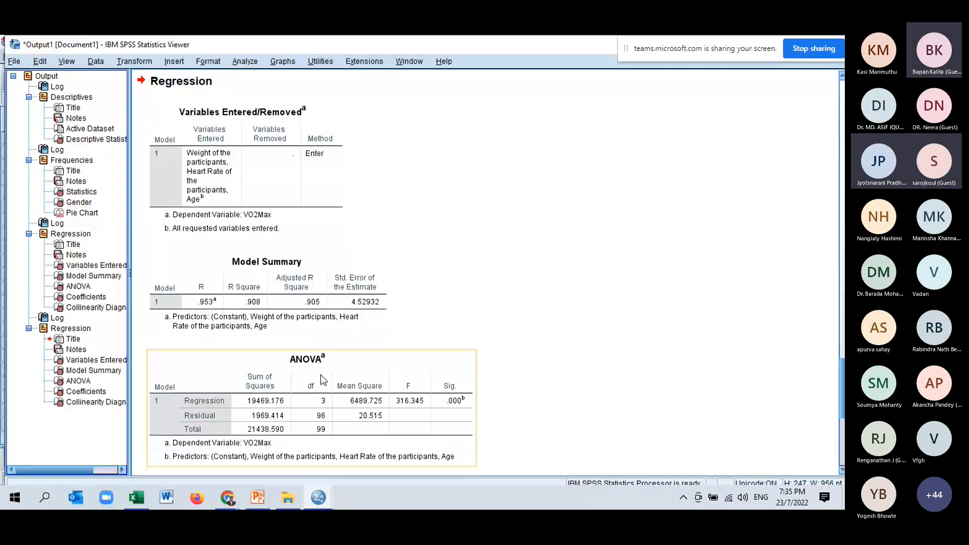
- Examine the Model Summary, ANOVA, Coefficients and Collinearity Diagnostics tables of the regression without Gender
{"action": "left_click", "coordinate": [390, 346]}
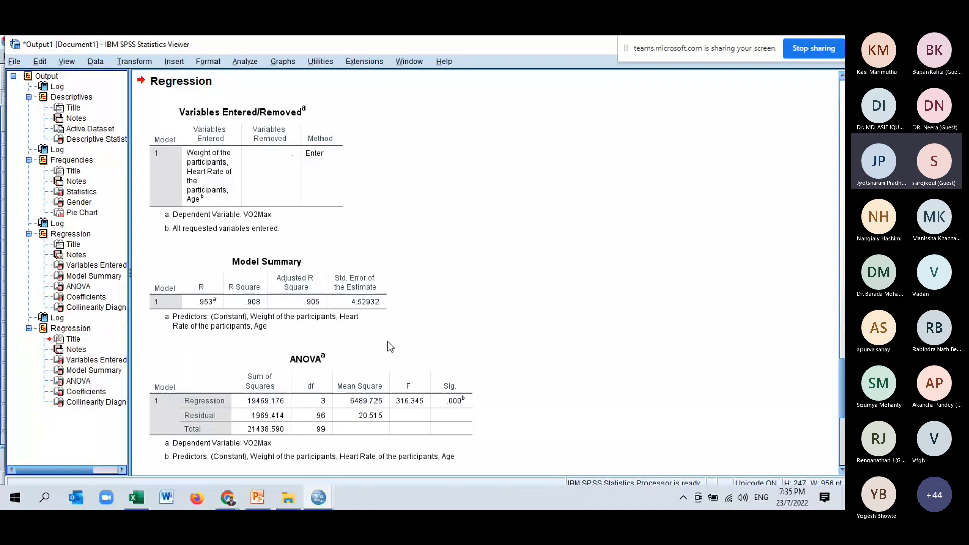
{"action": "scroll", "coordinate": [277, 320], "scroll_direction": "down", "scroll_amount": 3}
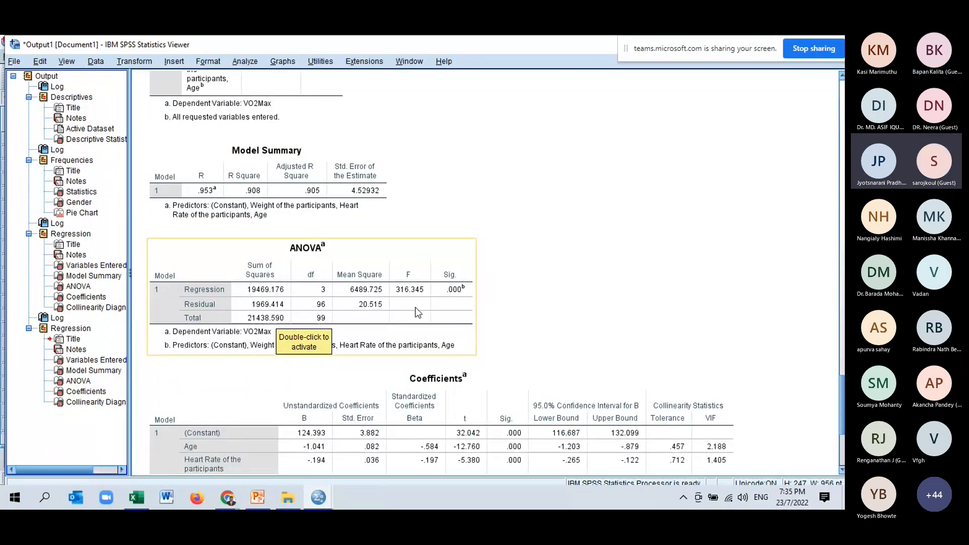
{"action": "scroll", "coordinate": [775, 330], "scroll_direction": "down", "scroll_amount": 3}
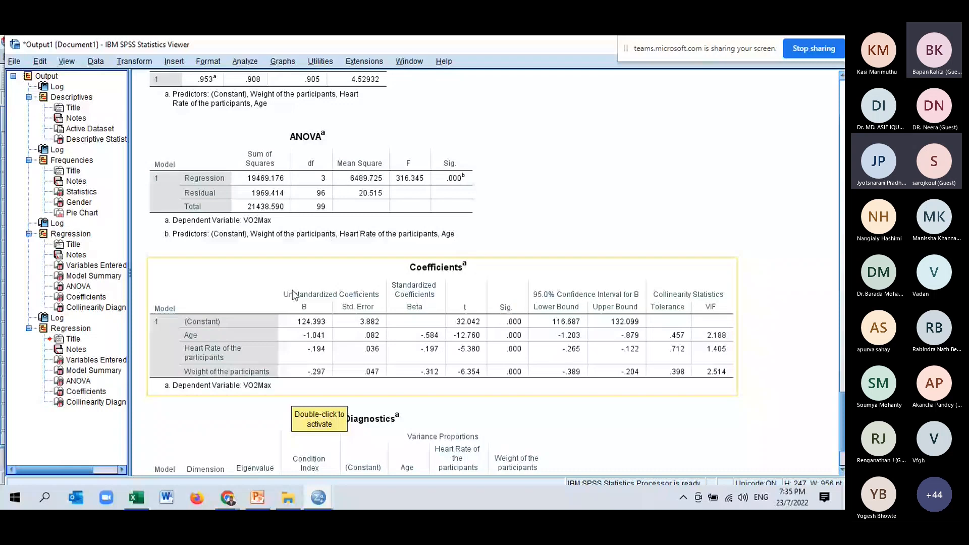
{"action": "scroll", "coordinate": [295, 296], "scroll_direction": "down", "scroll_amount": 3}
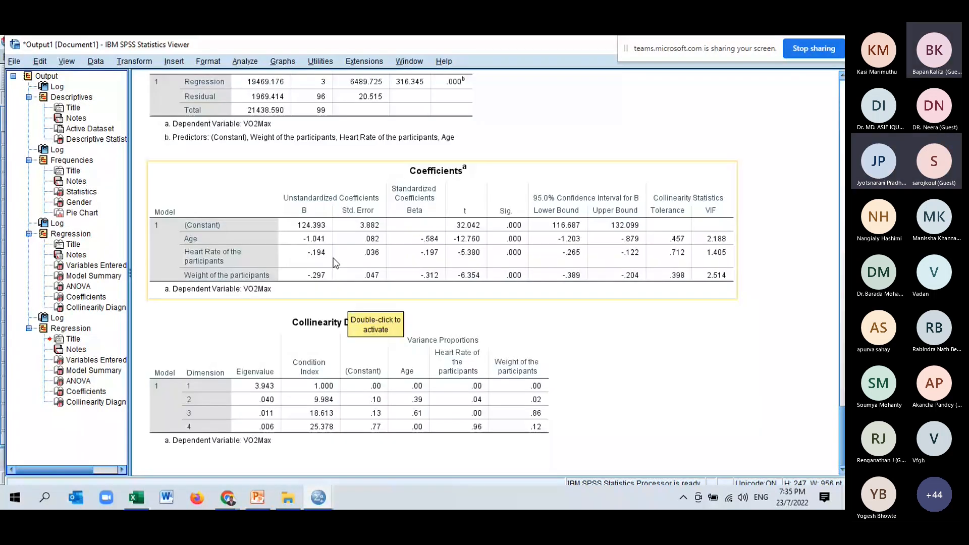
- Copy the Coefficients table of the regression without Gender and paste it at A1 of Sheet1 in the Excel workbook 1.12. Regression.xlsx
{"action": "left_click", "coordinate": [334, 262]}
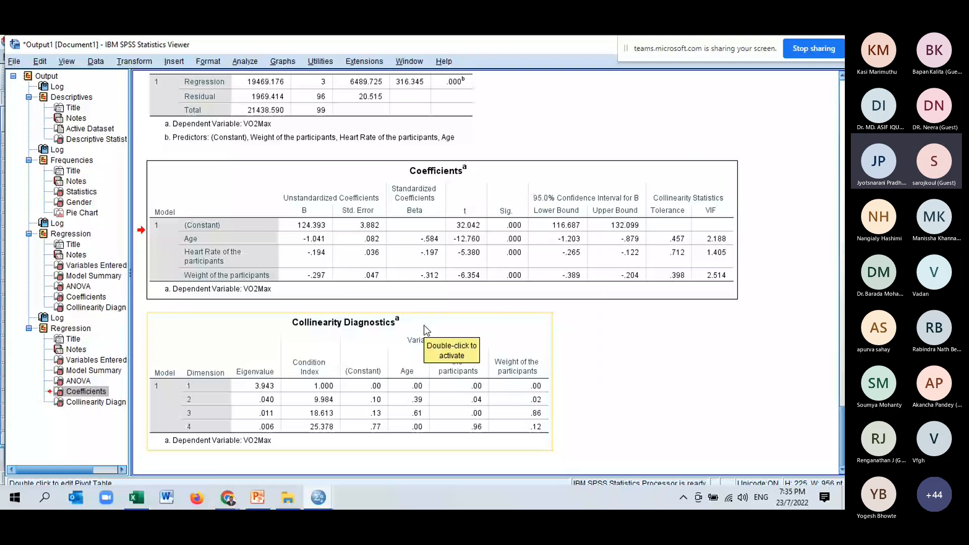
{"action": "left_click", "coordinate": [82, 397]}
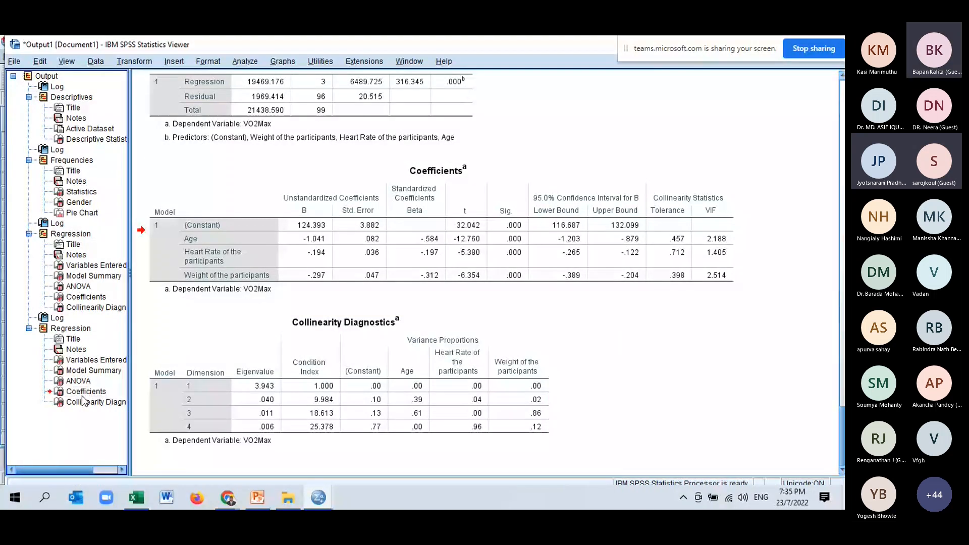
{"action": "left_click", "coordinate": [82, 396]}
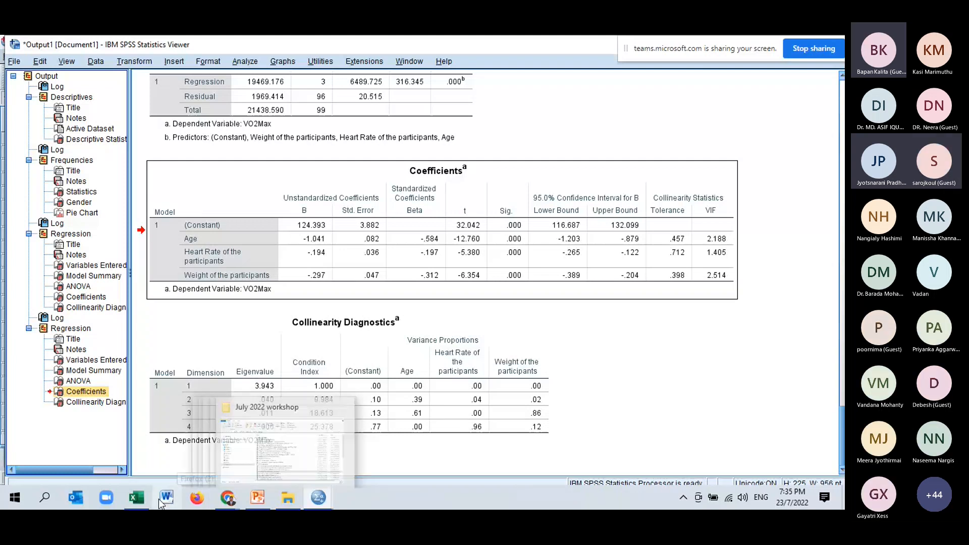
{"action": "left_click", "coordinate": [139, 499]}
{"action": "left_click", "coordinate": [268, 462]}
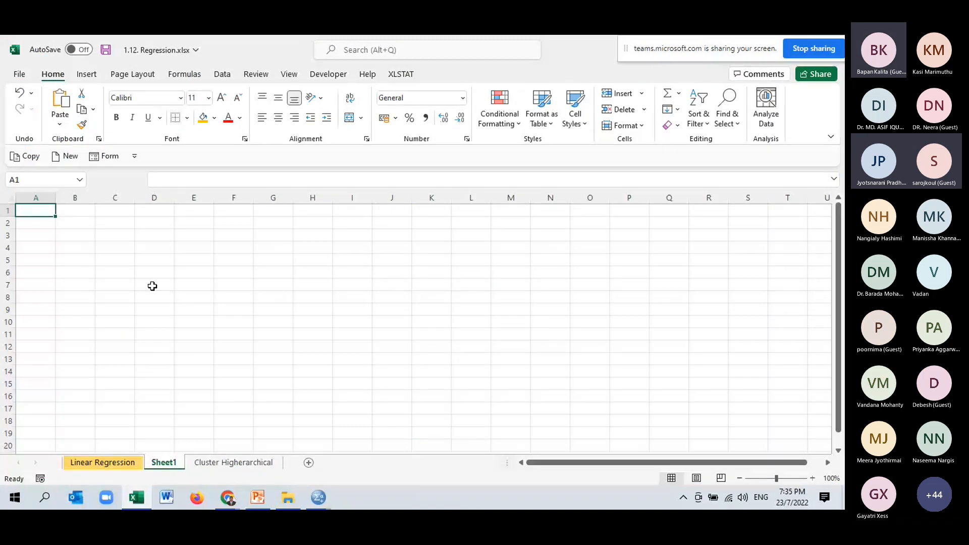
{"action": "key", "text": "ctrl+v"}
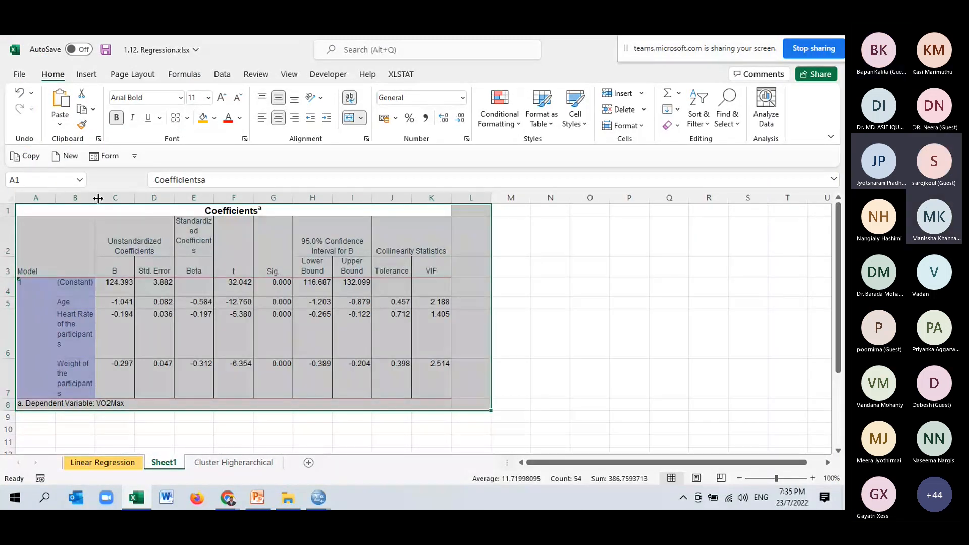
- Widen columns B and C of the pasted Coefficients table and fit the heights of rows 6 and 7 to their text
{"action": "scroll", "coordinate": [598, 332], "scroll_direction": "down", "scroll_amount": 1}
{"action": "left_click_drag", "start_coordinate": [99, 198], "coordinate": [195, 198]}
{"action": "scroll", "coordinate": [598, 332], "scroll_direction": "up", "scroll_amount": 1}
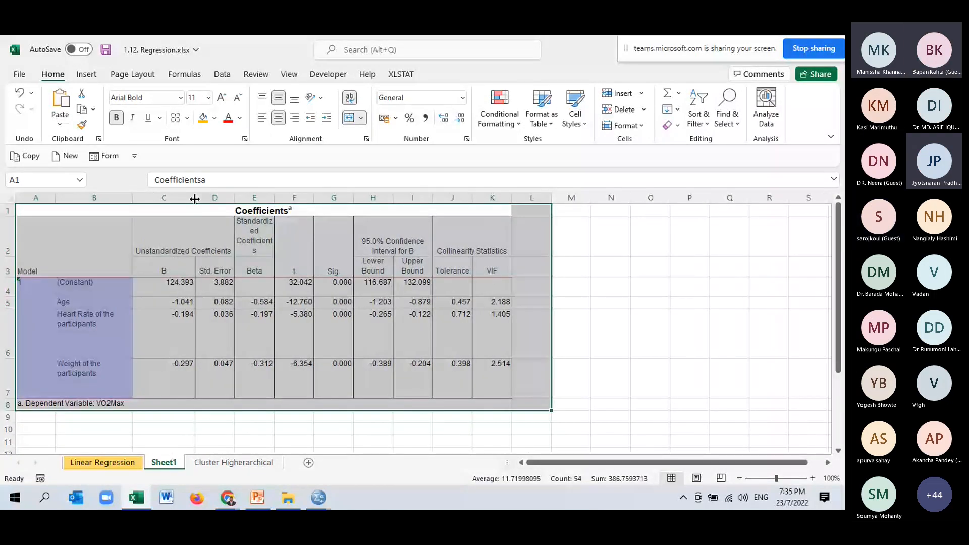
{"action": "double_click", "coordinate": [10, 358]}
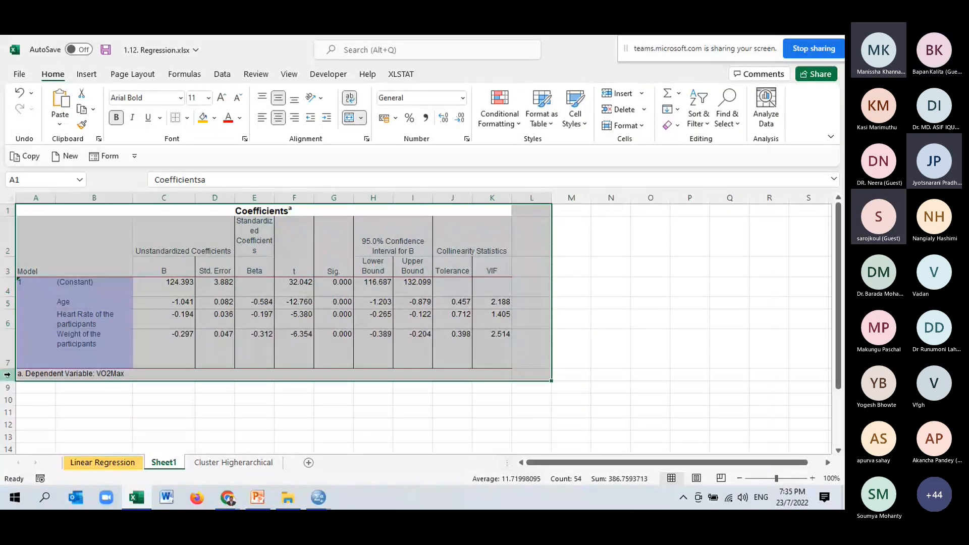
{"action": "double_click", "coordinate": [7, 374]}
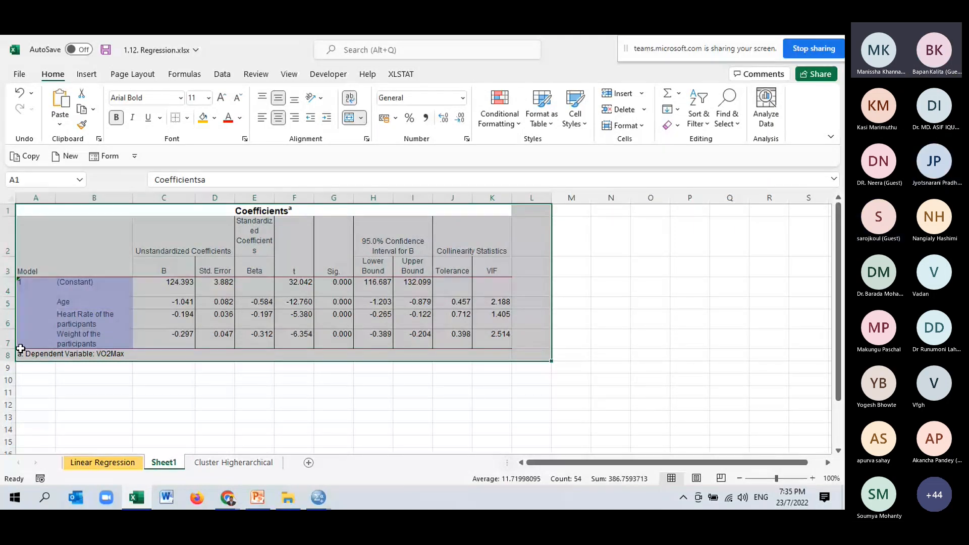
{"action": "left_click_drag", "start_coordinate": [195, 198], "coordinate": [211, 198]}
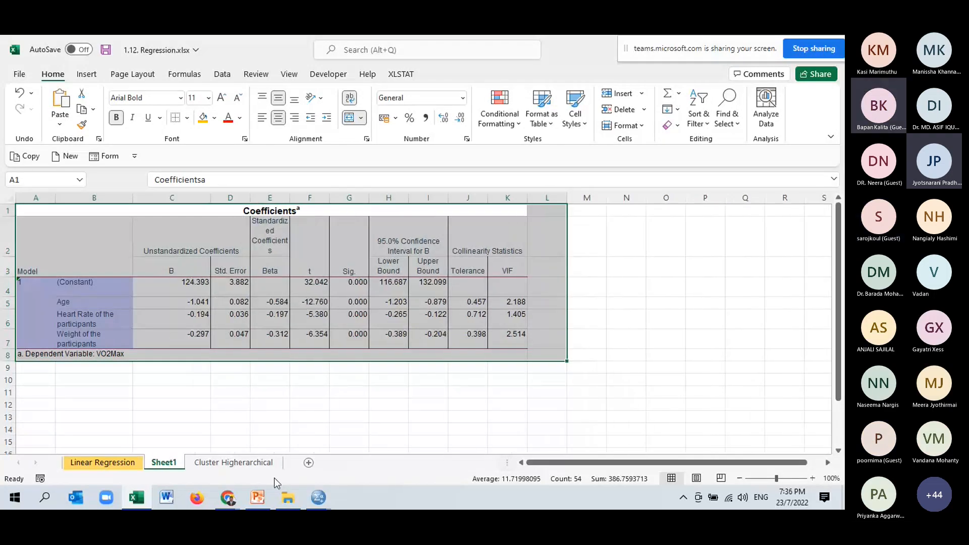
- Switch to SPSS, view the 2.4. Multiple regression exercise vo2max data, and return to the output document
{"action": "left_click", "coordinate": [290, 499]}
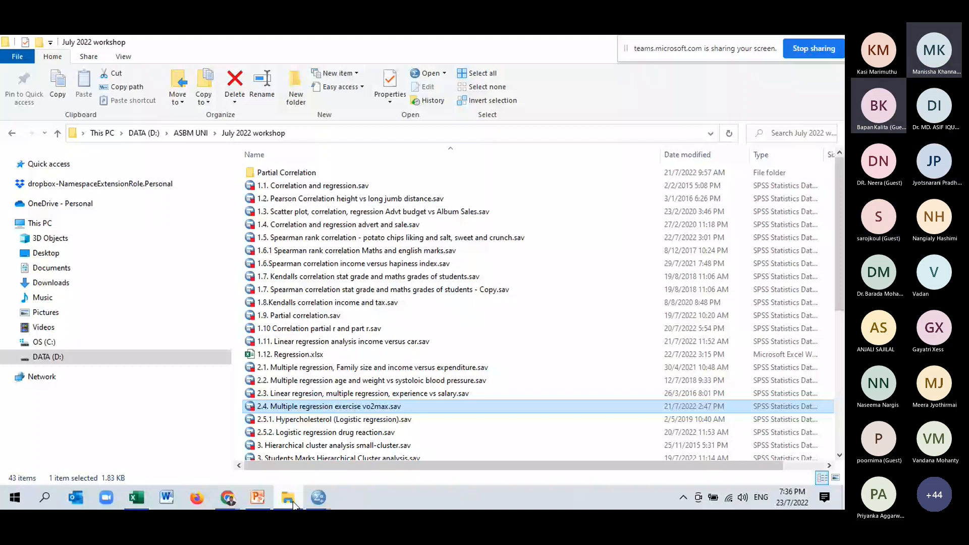
{"action": "left_click", "coordinate": [317, 498]}
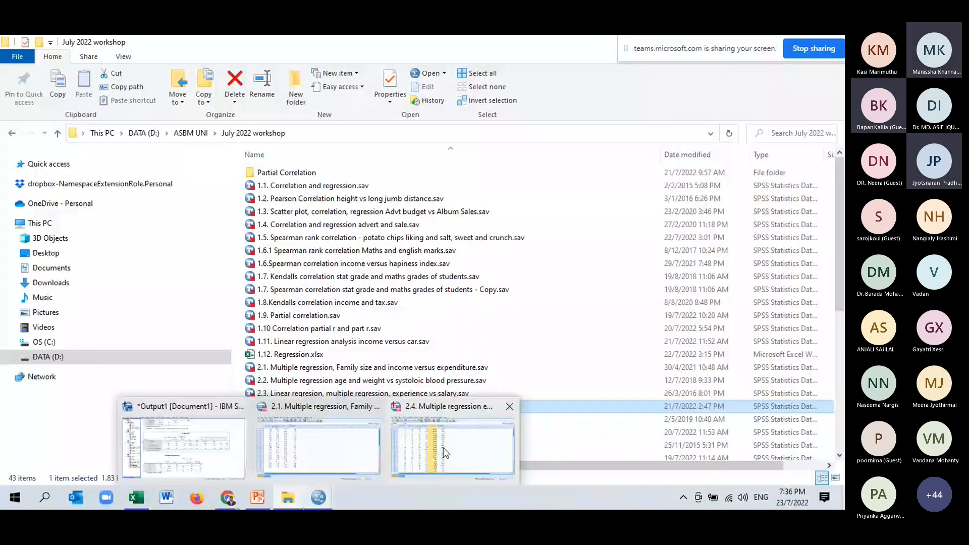
{"action": "left_click", "coordinate": [443, 447]}
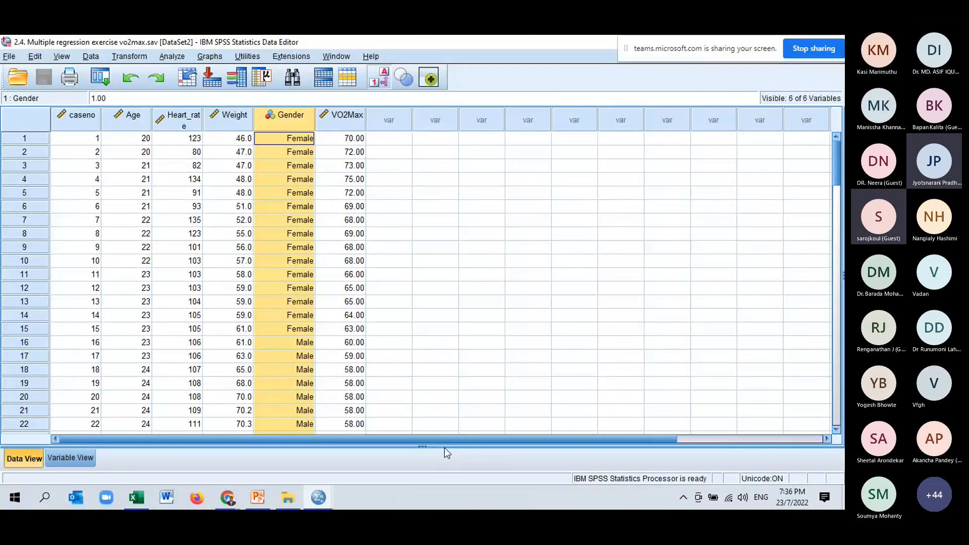
{"action": "left_click", "coordinate": [226, 456]}
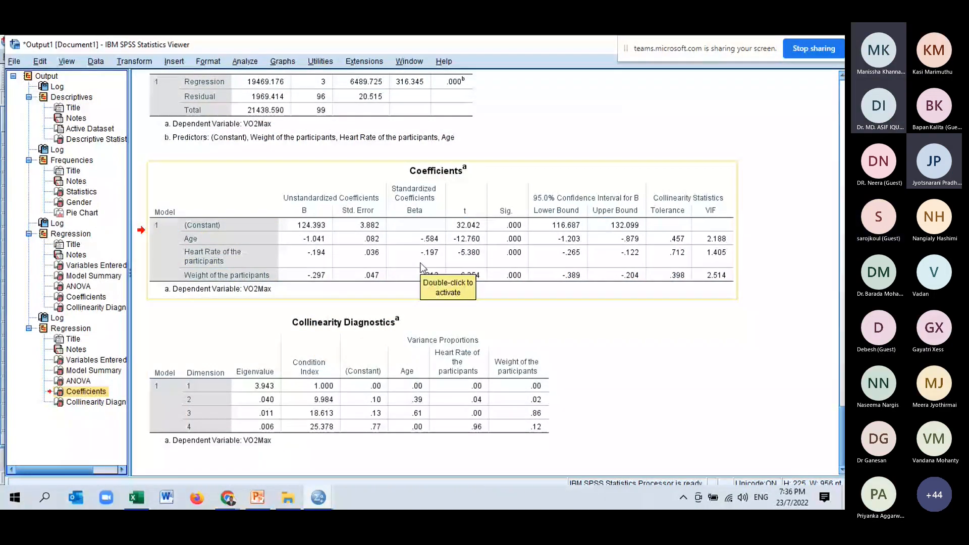
- Compare the Model Summary, ANOVA and Coefficients tables of the regressions with and without Gender, ending at the Coefficients table without Gender
{"action": "scroll", "coordinate": [422, 267], "scroll_direction": "up", "scroll_amount": 5}
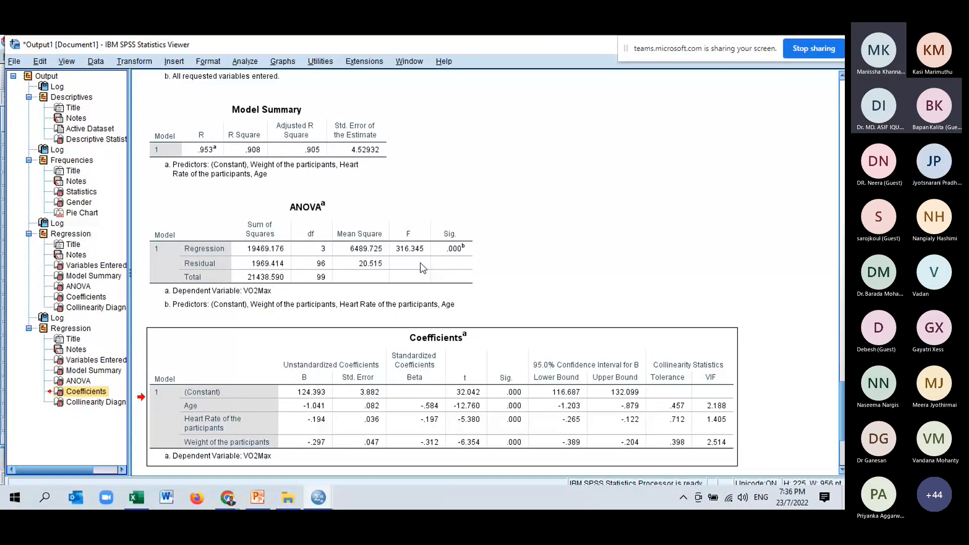
{"action": "scroll", "coordinate": [423, 268], "scroll_direction": "up", "scroll_amount": 12}
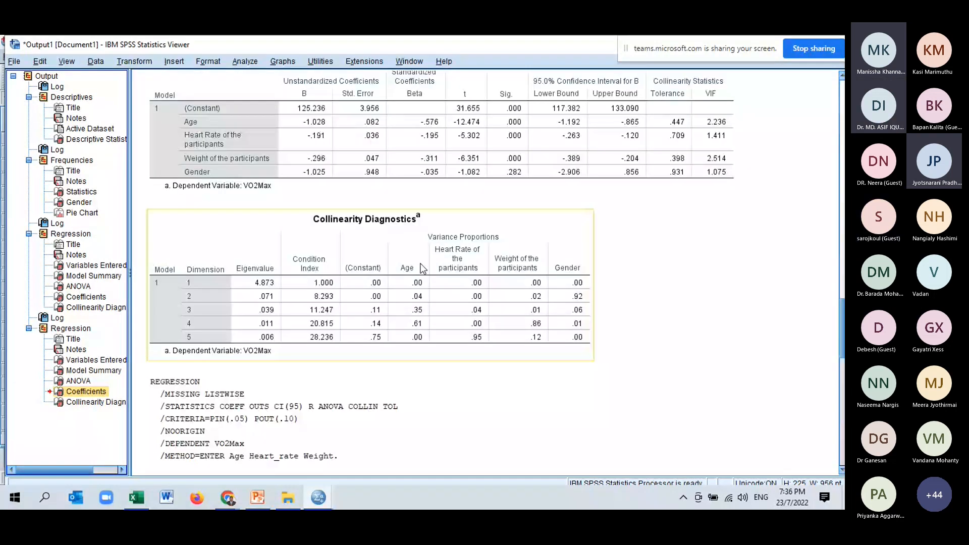
{"action": "scroll", "coordinate": [423, 268], "scroll_direction": "up", "scroll_amount": 8}
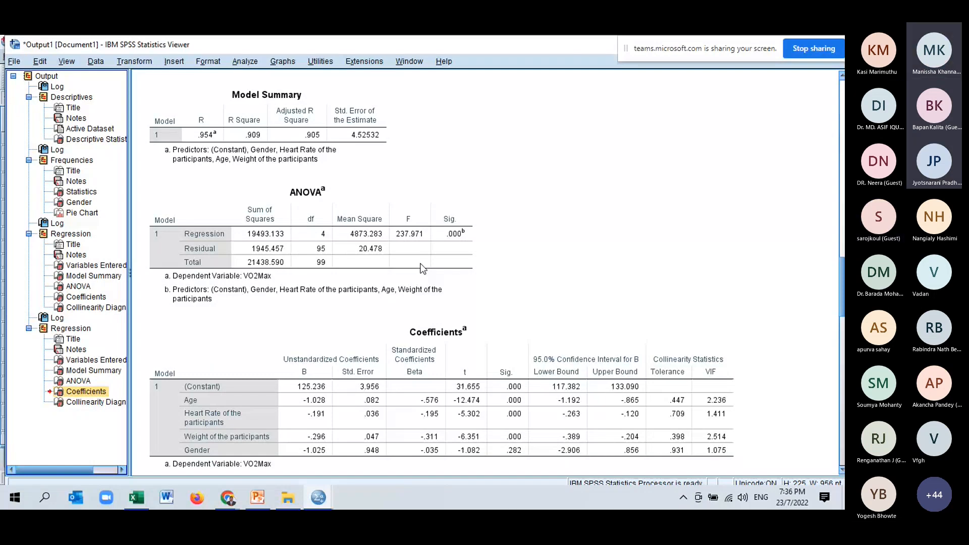
{"action": "left_click", "coordinate": [422, 268]}
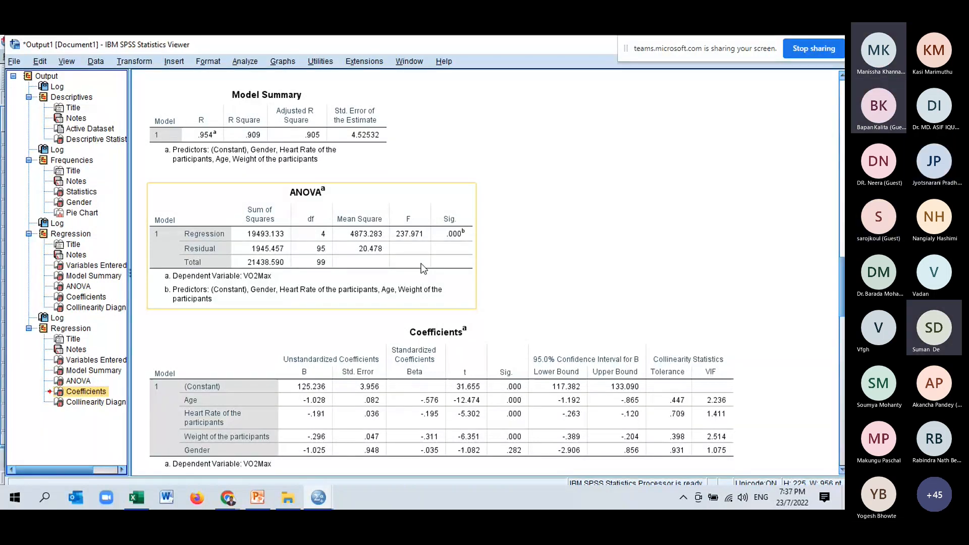
{"action": "left_click", "coordinate": [347, 375]}
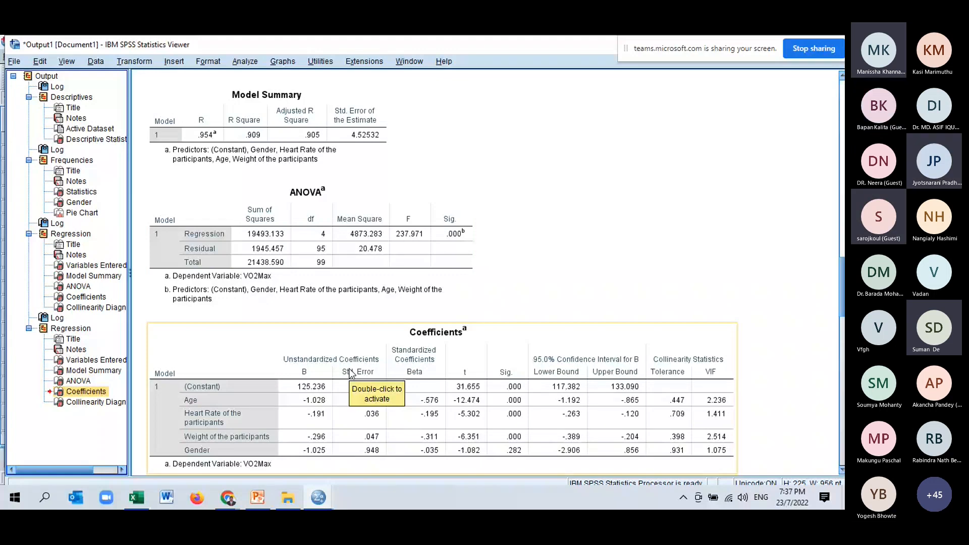
{"action": "left_click", "coordinate": [81, 391]}
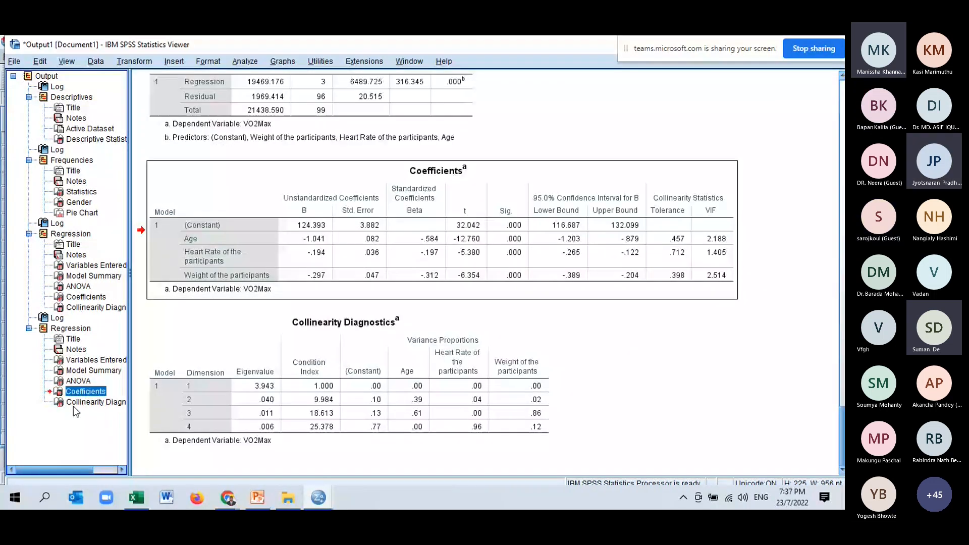
{"action": "left_click", "coordinate": [73, 406]}
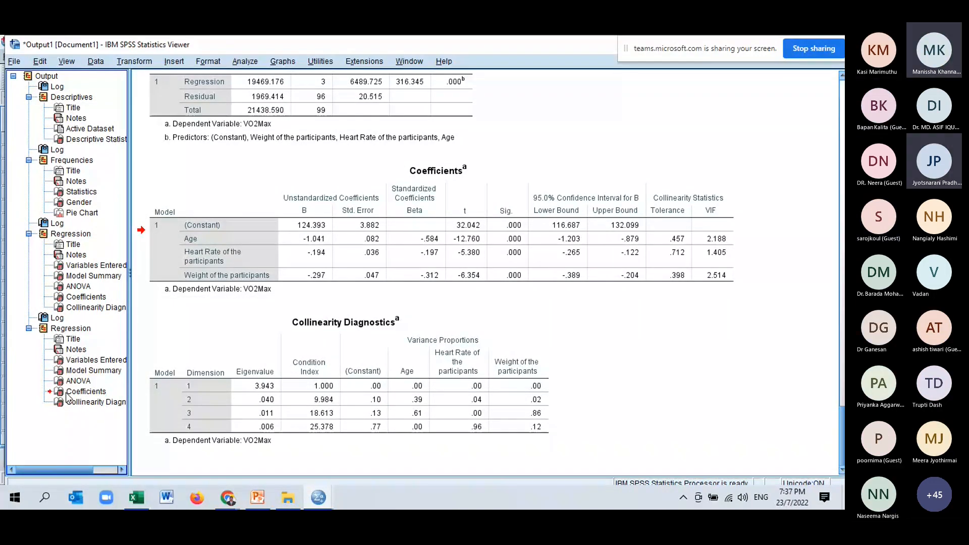
{"action": "left_click", "coordinate": [63, 393]}
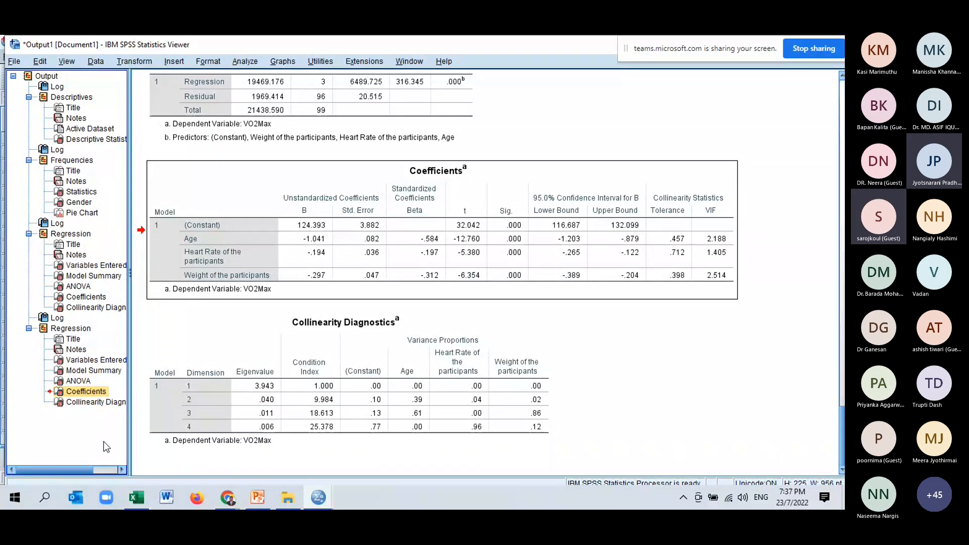
- Return to the Excel workbook and widen column A of the pasted Coefficients table
{"action": "key", "text": "alt+Tab"}
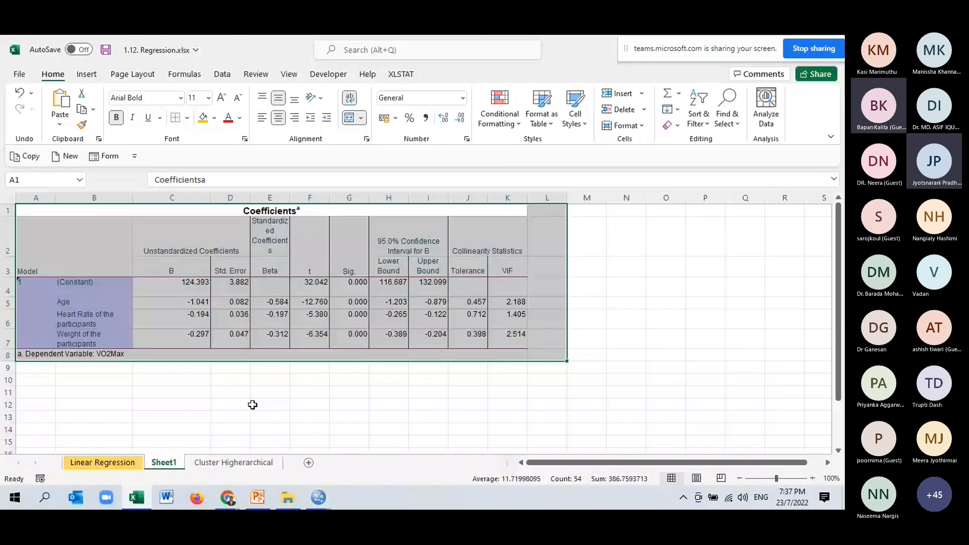
{"action": "left_click", "coordinate": [253, 404]}
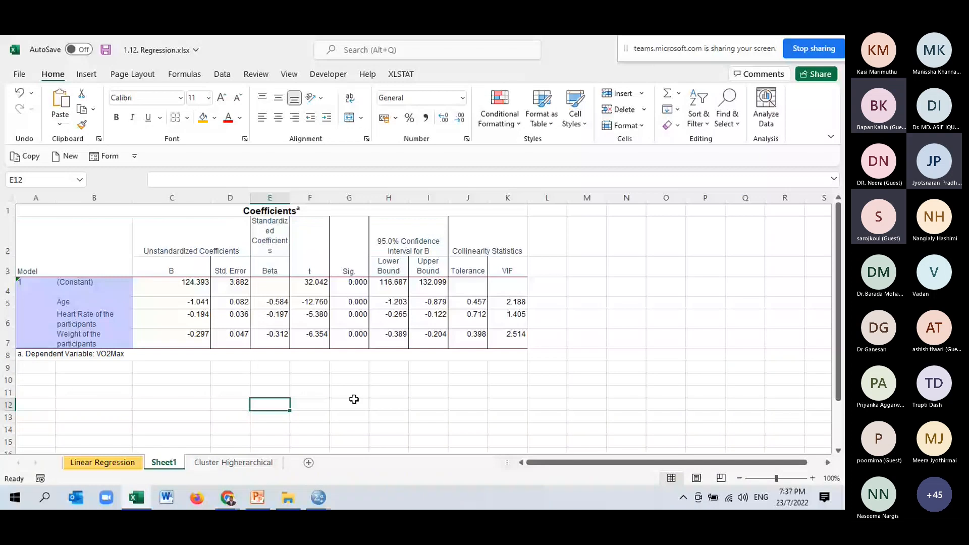
{"action": "left_click", "coordinate": [468, 393]}
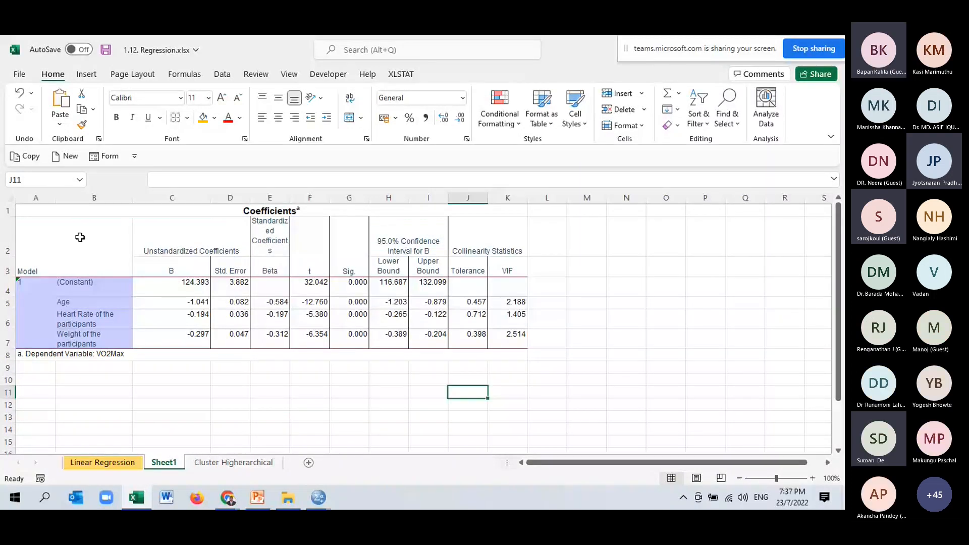
{"action": "left_click_drag", "start_coordinate": [56, 197], "coordinate": [89, 198]}
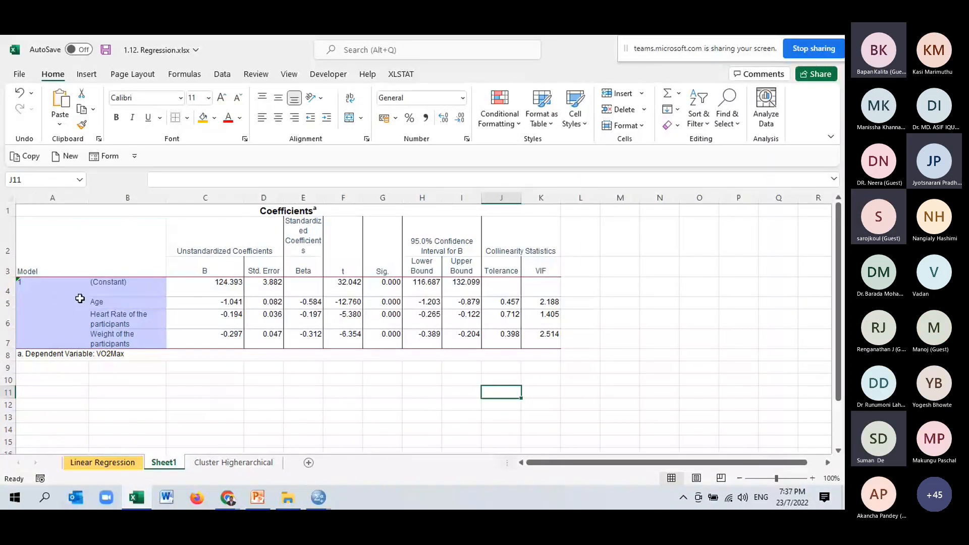
- Unmerge cells A4:A7 and label the Age row a1 and the Heart Rate row a2 in column A
{"action": "left_click", "coordinate": [80, 298]}
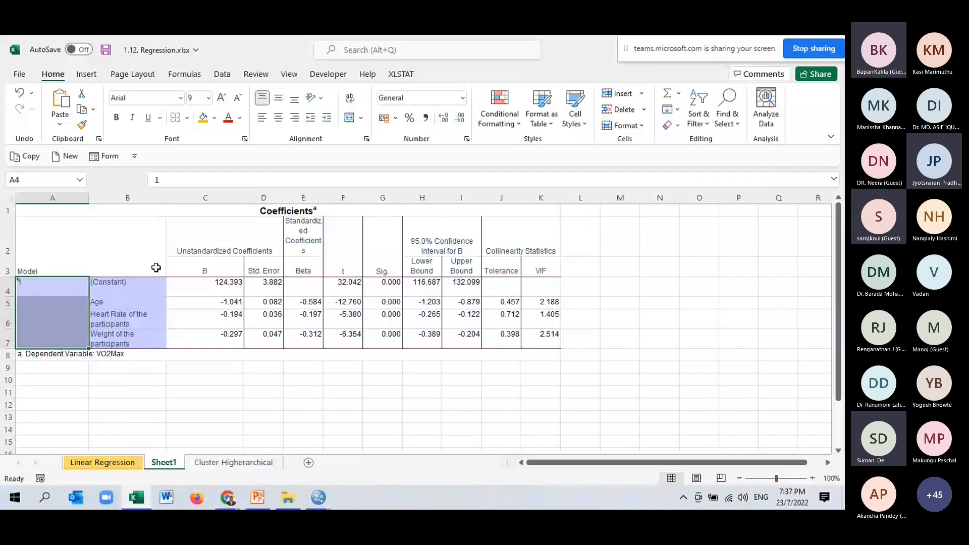
{"action": "key", "text": "Return"}
{"action": "type", "text": "a1"}
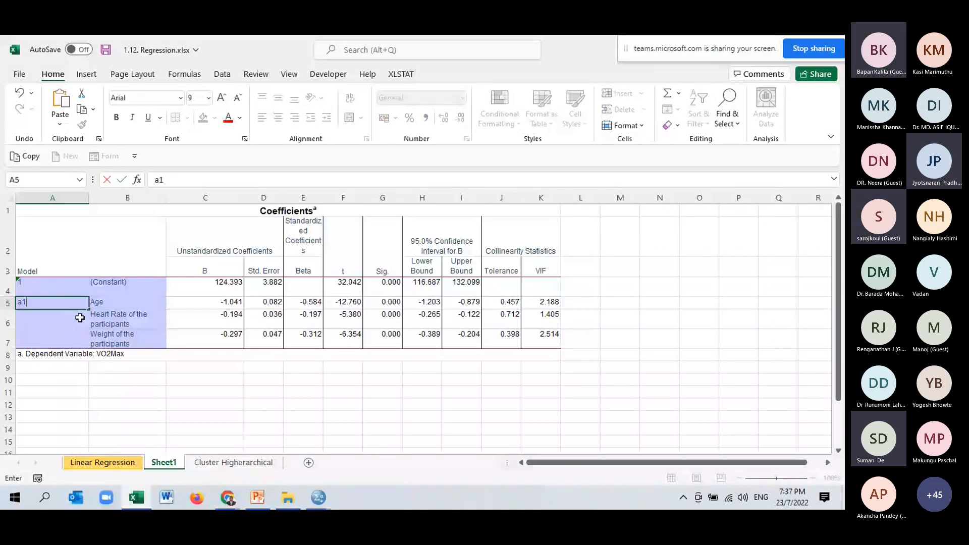
{"action": "left_click", "coordinate": [80, 317]}
{"action": "type", "text": "a"}
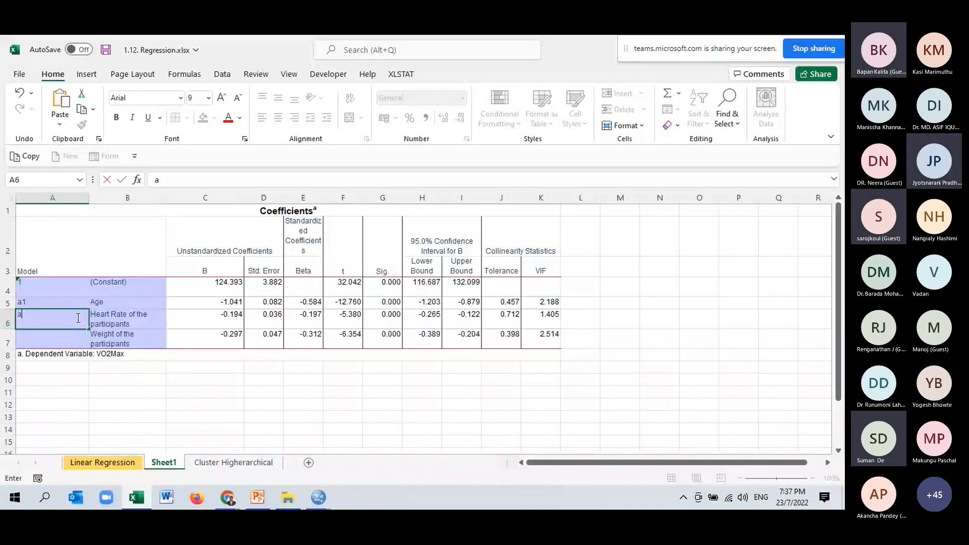
{"action": "type", "text": "2"}
{"action": "left_click", "coordinate": [63, 340]}
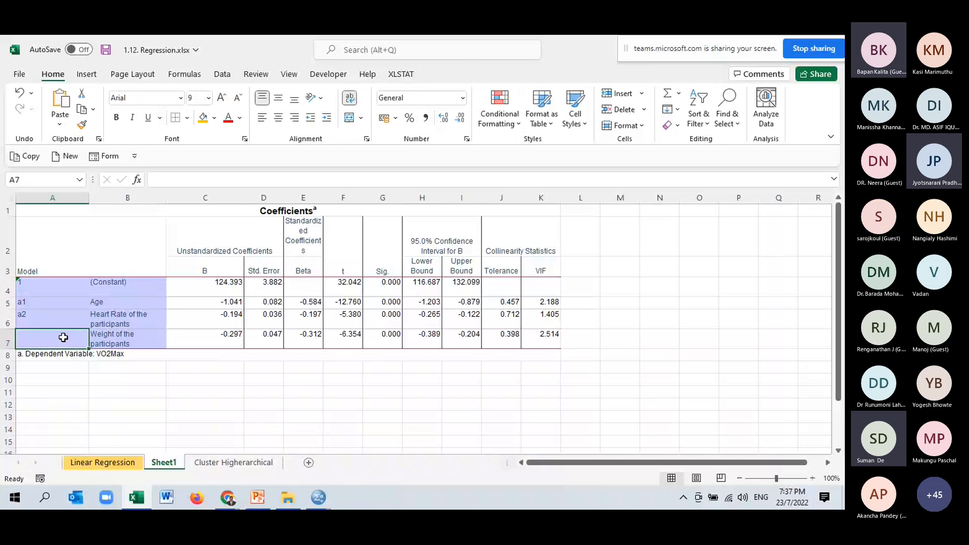
- Switch to the Microsoft Teams meeting in Chrome, mute the microphone, and unmute it again
{"action": "left_click", "coordinate": [230, 500]}
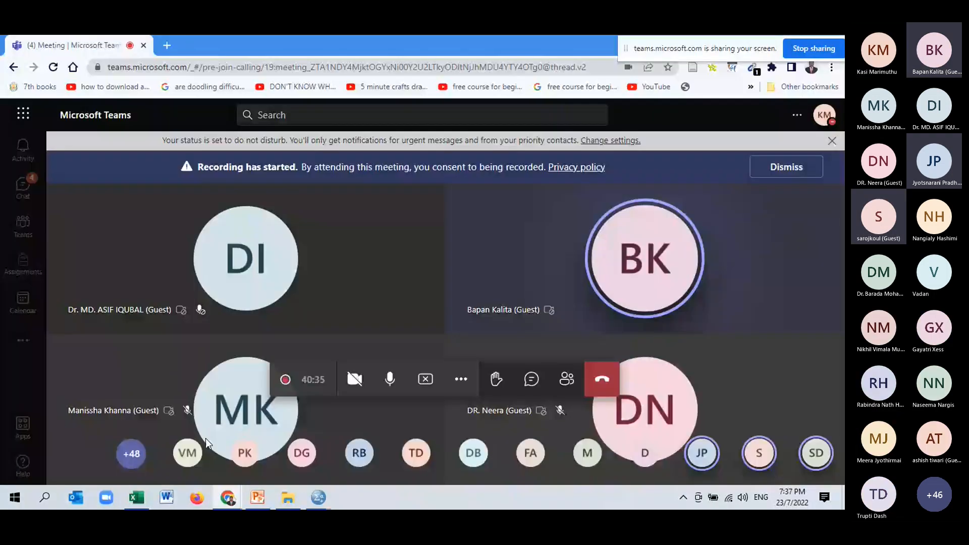
{"action": "left_click", "coordinate": [390, 382]}
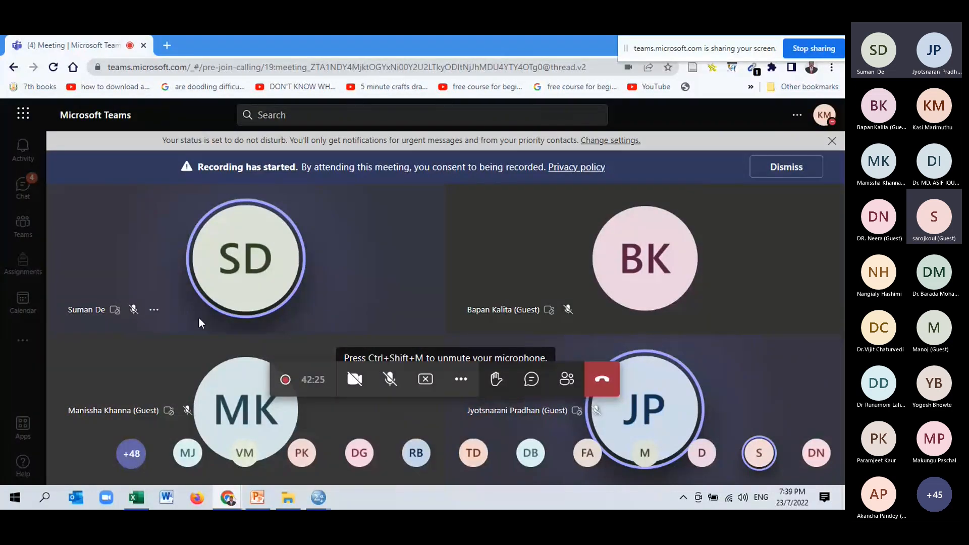
{"action": "left_click", "coordinate": [398, 385]}
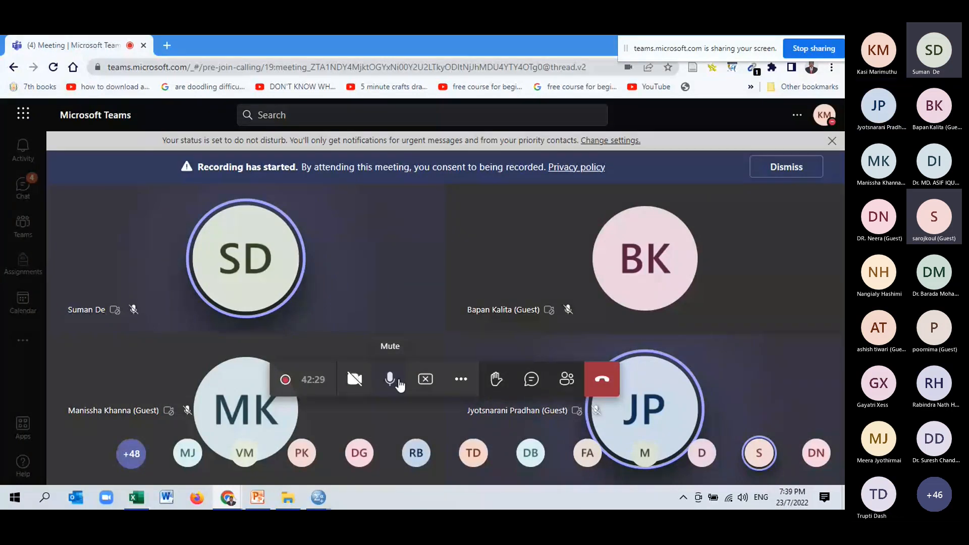
- Switch back to Excel and label the Weight of the participants row a3 in cell A7
{"action": "mouse_move", "coordinate": [324, 498]}
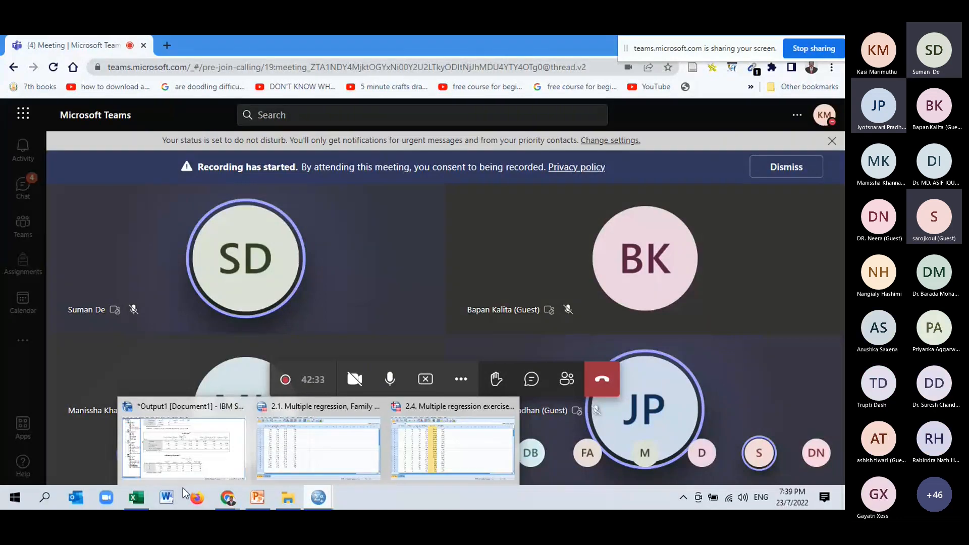
{"action": "left_click", "coordinate": [143, 501]}
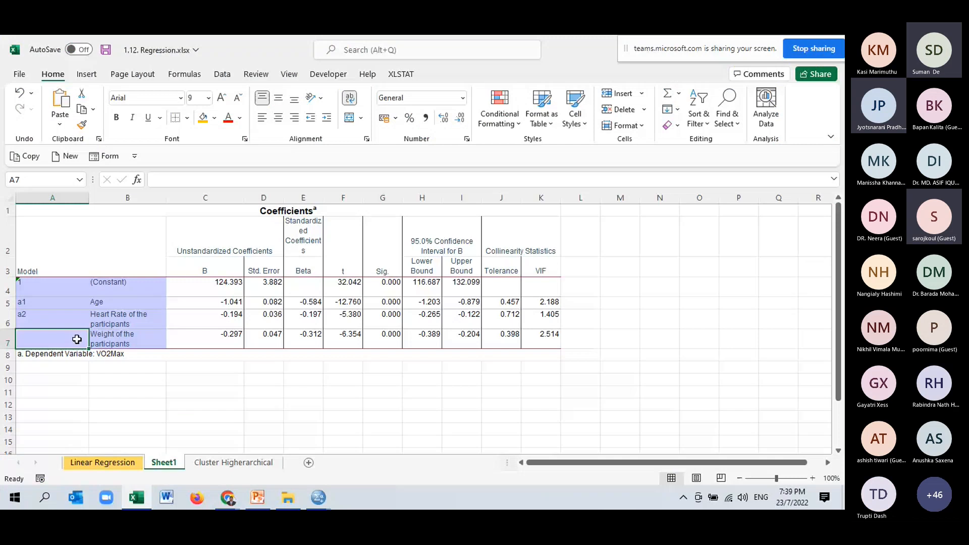
{"action": "type", "text": "a3"}
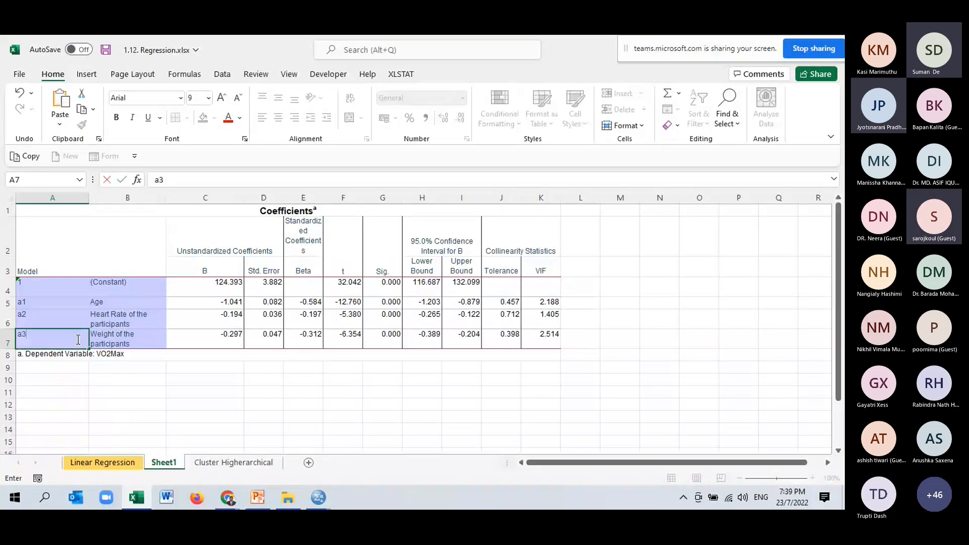
- Below the Coefficients table, enter Age in cell A11 and its variable symbol x1 in cell B11
{"action": "left_click", "coordinate": [161, 388]}
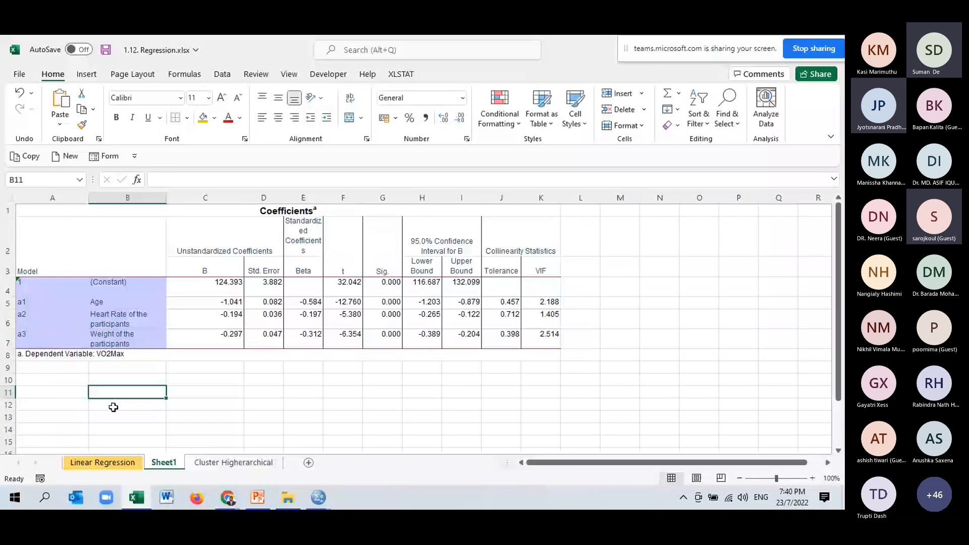
{"action": "type", "text": "x1"}
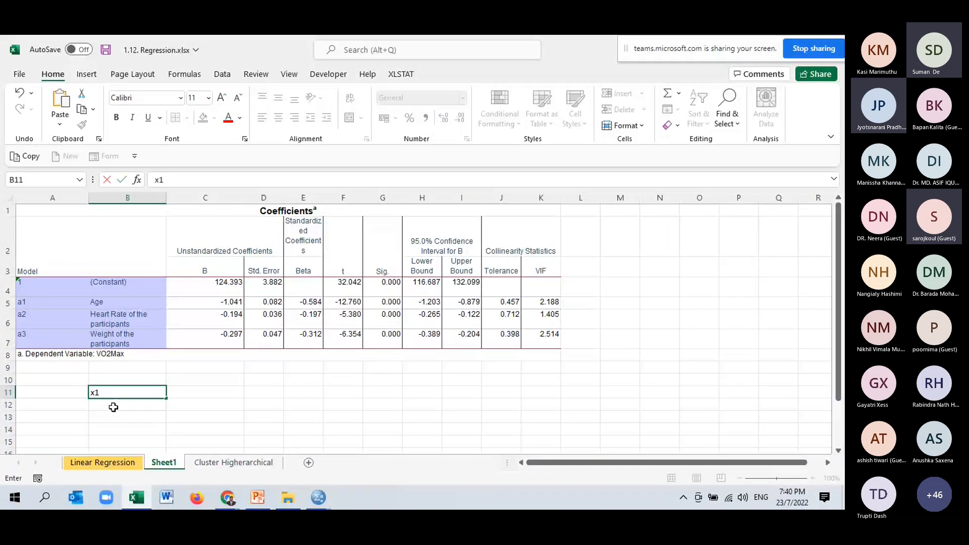
{"action": "left_click", "coordinate": [87, 396]}
{"action": "type", "text": "a"}
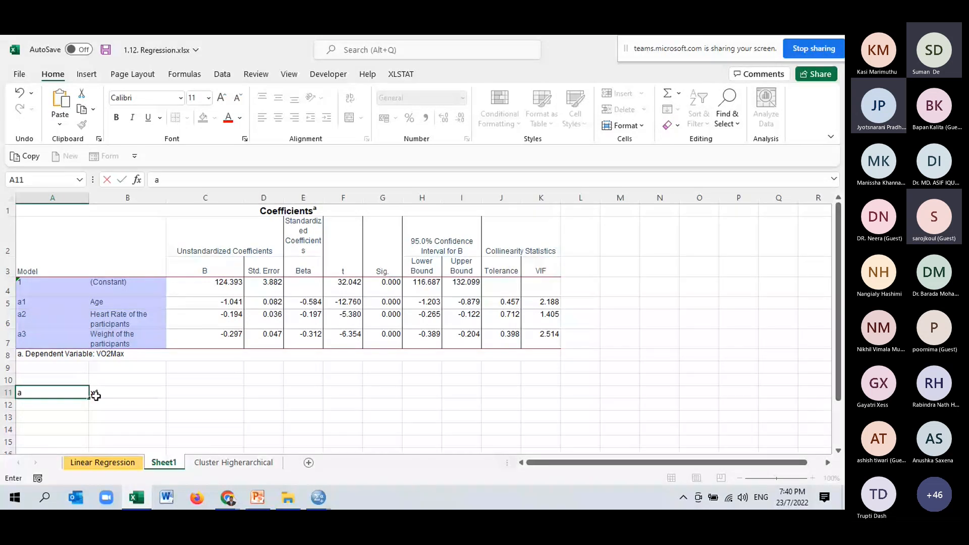
{"action": "type", "text": "e"}
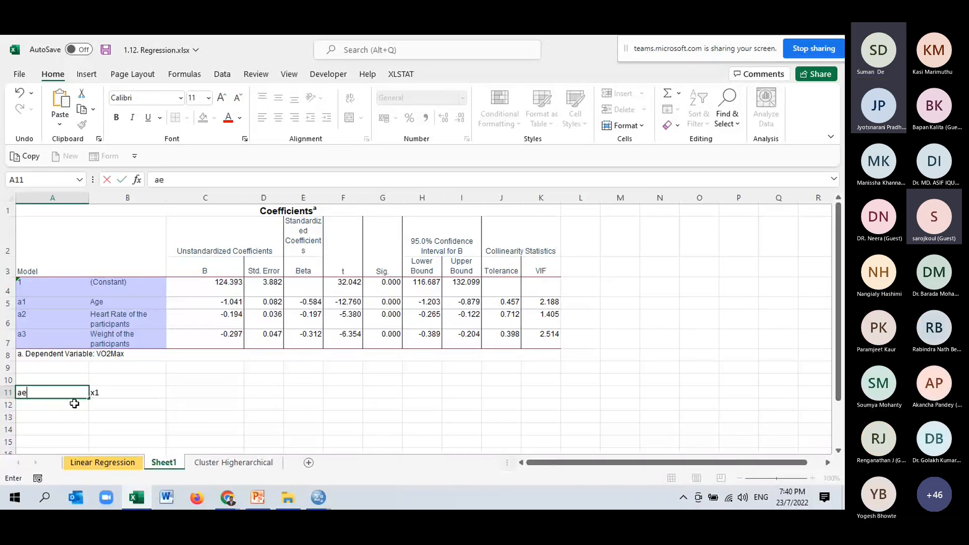
{"action": "key", "text": "BackSpace"}
{"action": "key", "text": "BackSpace"}
{"action": "type", "text": "Age"}
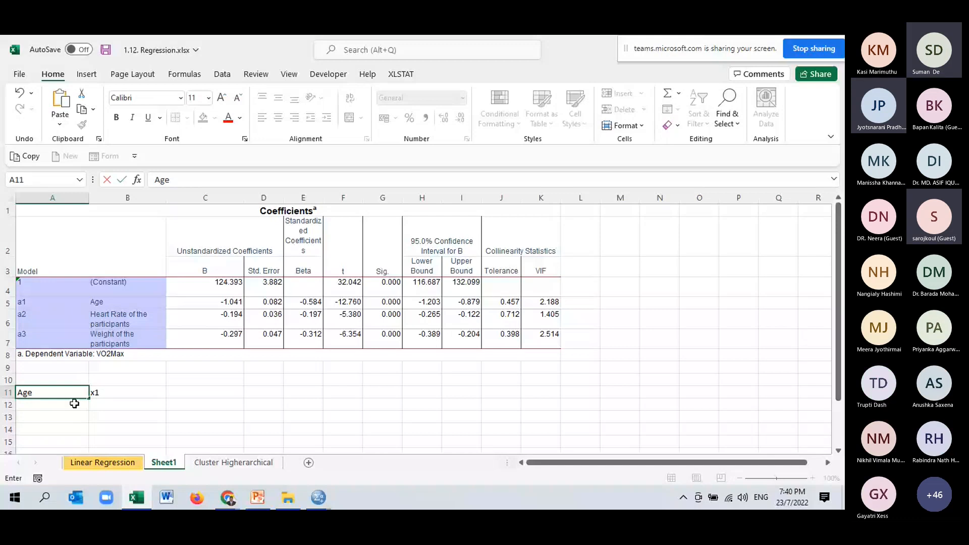
{"action": "key", "text": "Return"}
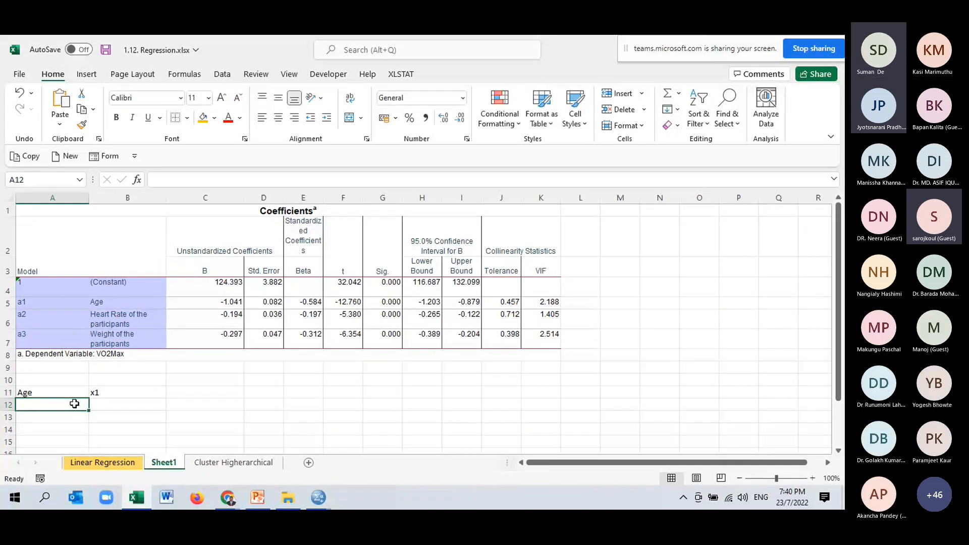
- Enter Heart rate in cell A12 and its variable symbol X2 in cell B12
{"action": "type", "text": "He"}
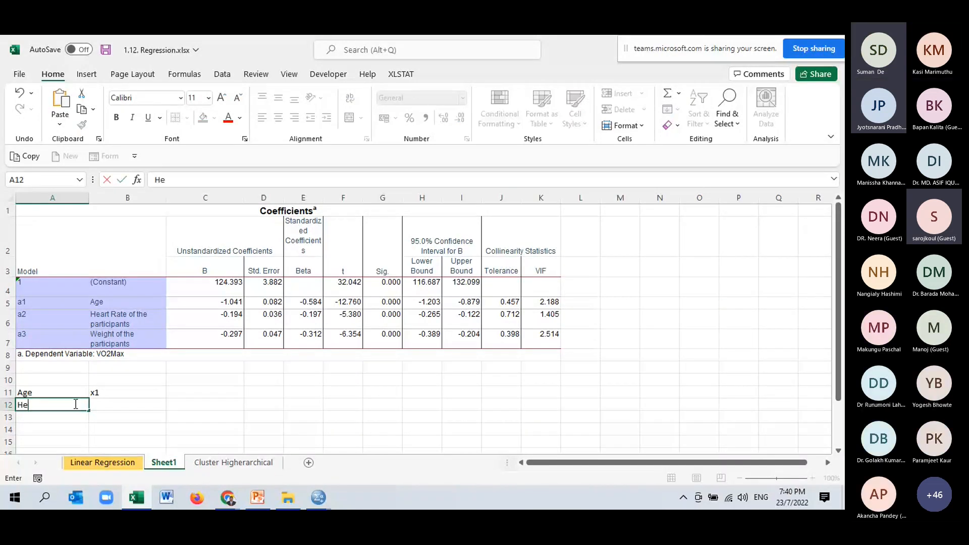
{"action": "type", "text": "art rat"}
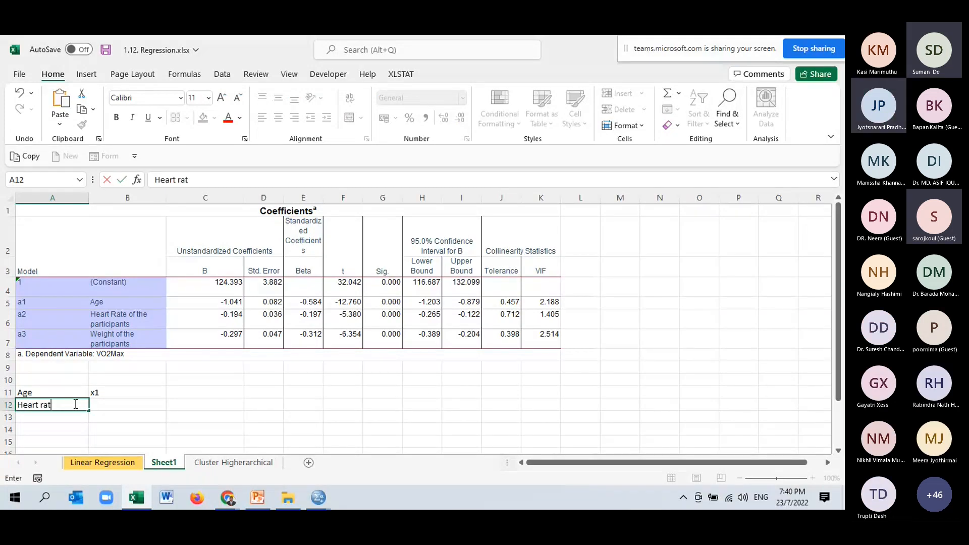
{"action": "type", "text": "e"}
{"action": "key", "text": "Tab"}
{"action": "type", "text": "X2"}
{"action": "key", "text": "Return"}
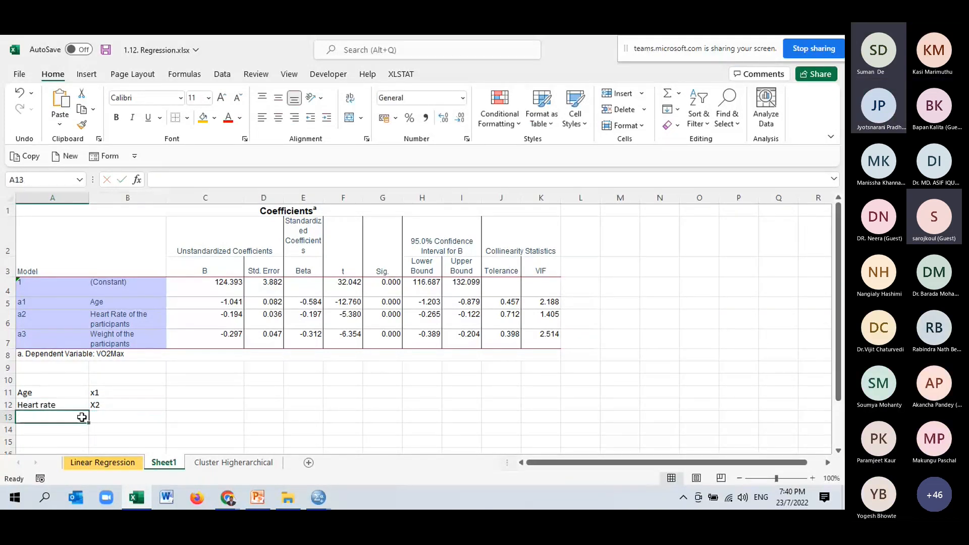
- Enter Weight in cell A13 and its variable symbol X3 in cell B13
{"action": "type", "text": "Weight"}
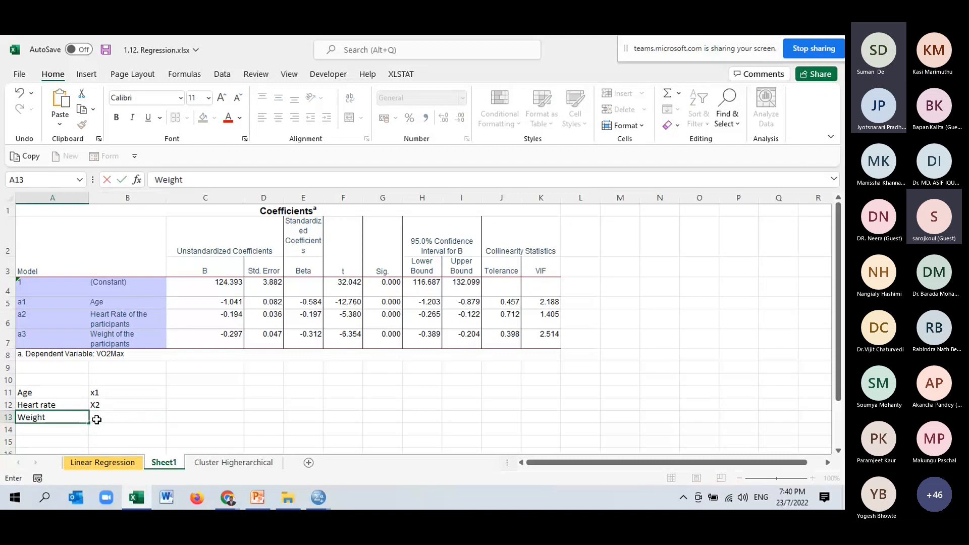
{"action": "key", "text": "Tab"}
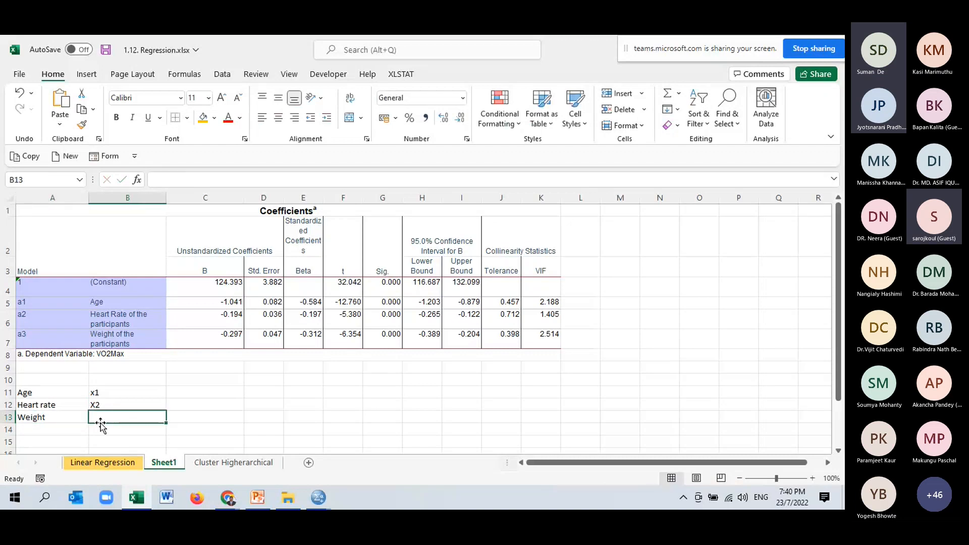
{"action": "type", "text": "X3"}
{"action": "key", "text": "Tab"}
- Label cell B14 VO2 Max (Y) as the dependent variable of the regression equation
{"action": "left_click", "coordinate": [159, 430]}
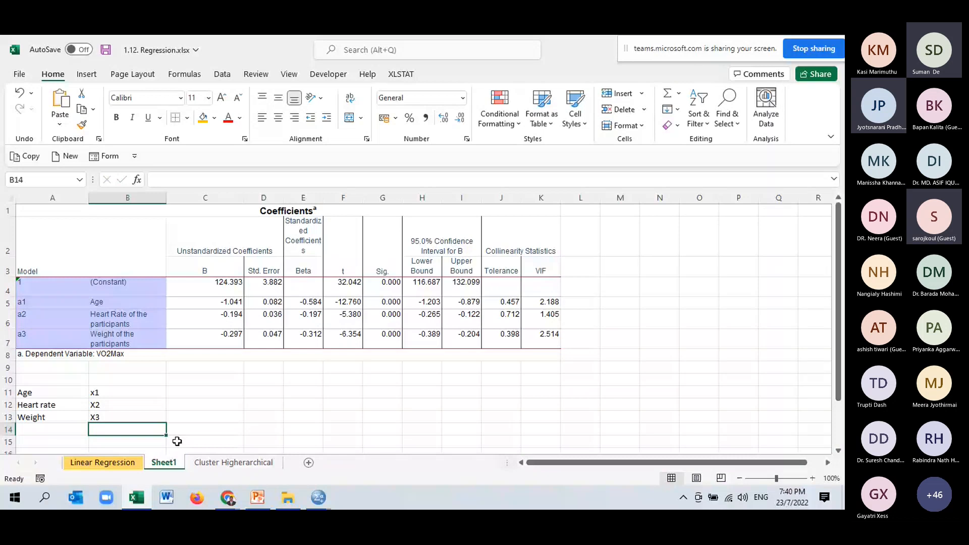
{"action": "type", "text": "VO2"}
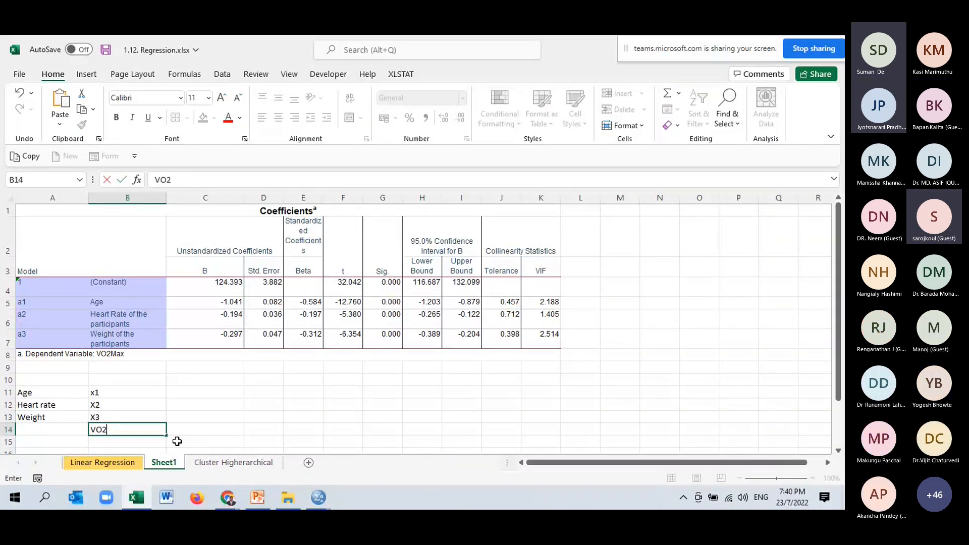
{"action": "type", "text": " Max (Y)"}
{"action": "left_click", "coordinate": [228, 424]}
{"action": "type", "text": "="}
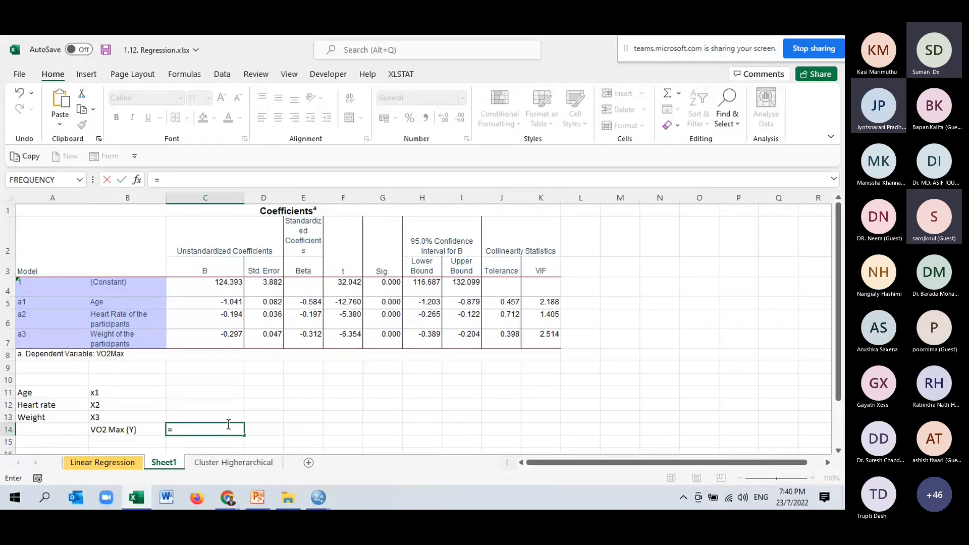
{"action": "type", "text": "a"}
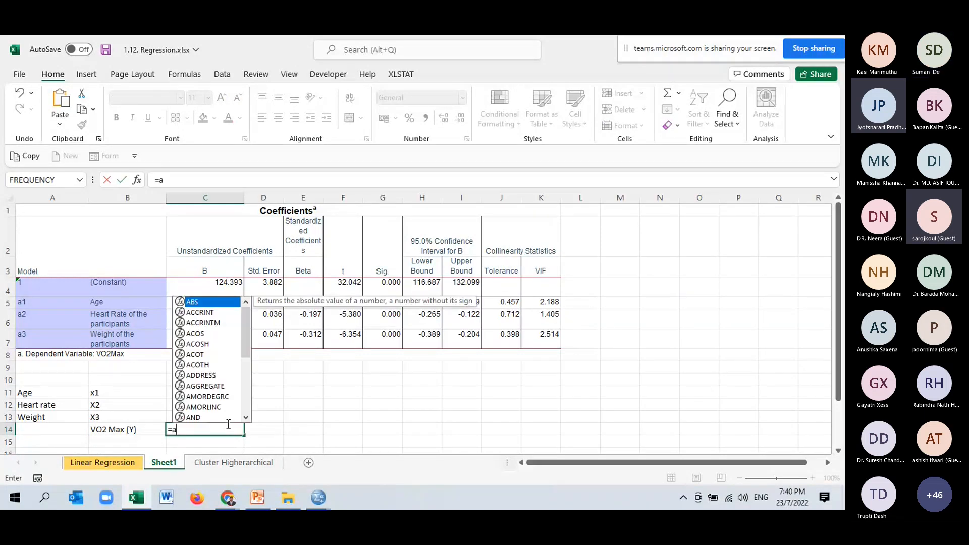
{"action": "type", "text": "1"}
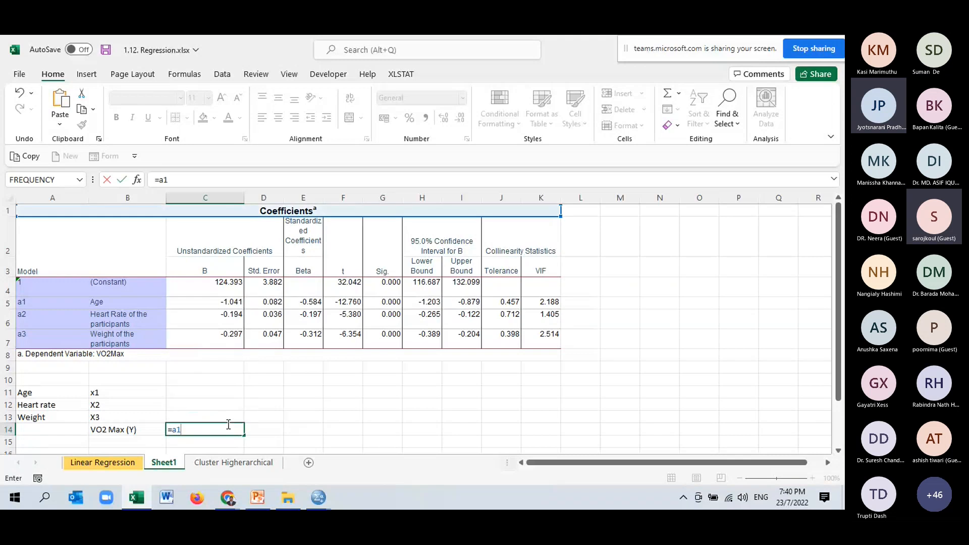
{"action": "key", "text": "BackSpace"}
{"action": "key", "text": "BackSpace"}
{"action": "key", "text": "BackSpace"}
- Start the regression equation as text in cell C14 with the age term (a1*x1(age)
{"action": "type", "text": "("}
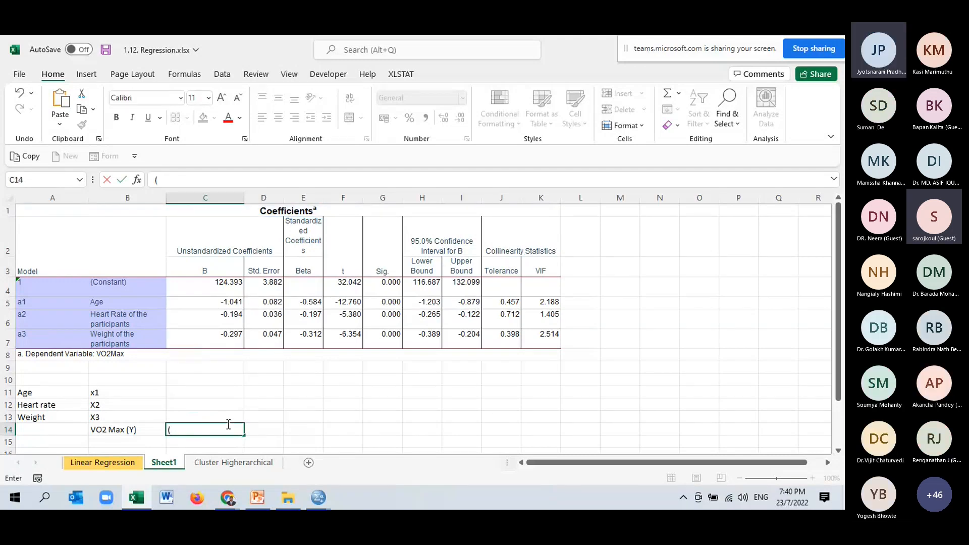
{"action": "type", "text": "a1*age"}
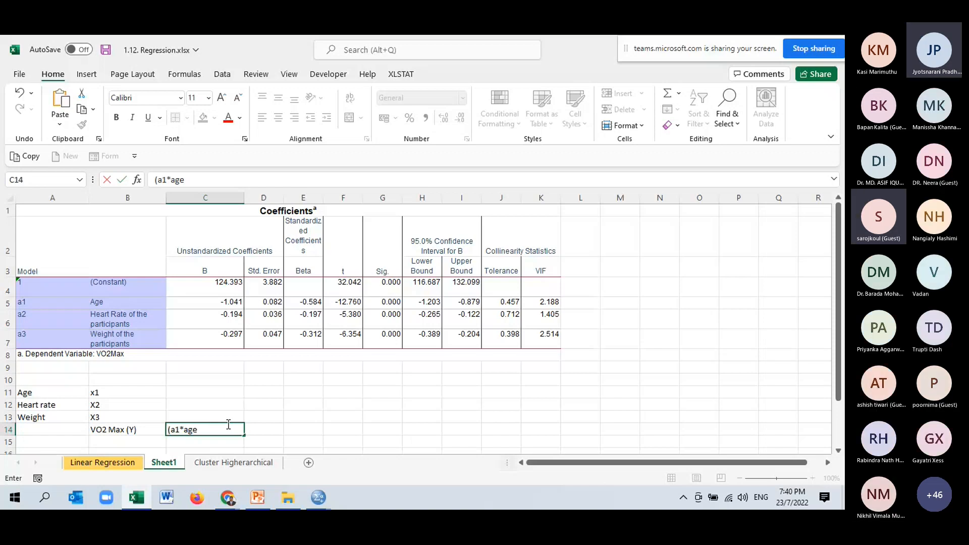
{"action": "type", "text": "+"}
{"action": "key", "text": "BackSpace"}
{"action": "key", "text": "BackSpace"}
{"action": "key", "text": "BackSpace"}
{"action": "key", "text": "BackSpace"}
{"action": "type", "text": "x1(A"}
{"action": "key", "text": "BackSpace"}
{"action": "type", "text": "age)"}
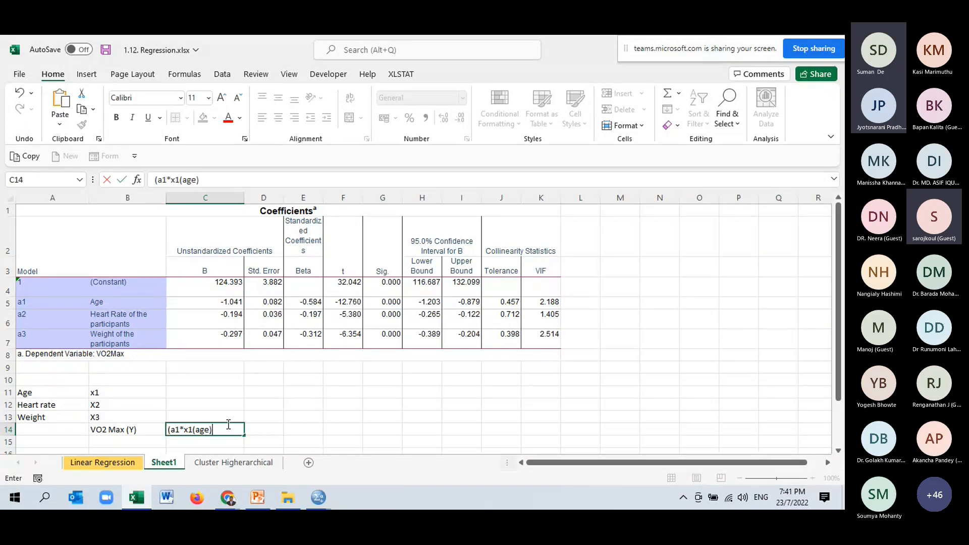
{"action": "type", "text": "+a2"}
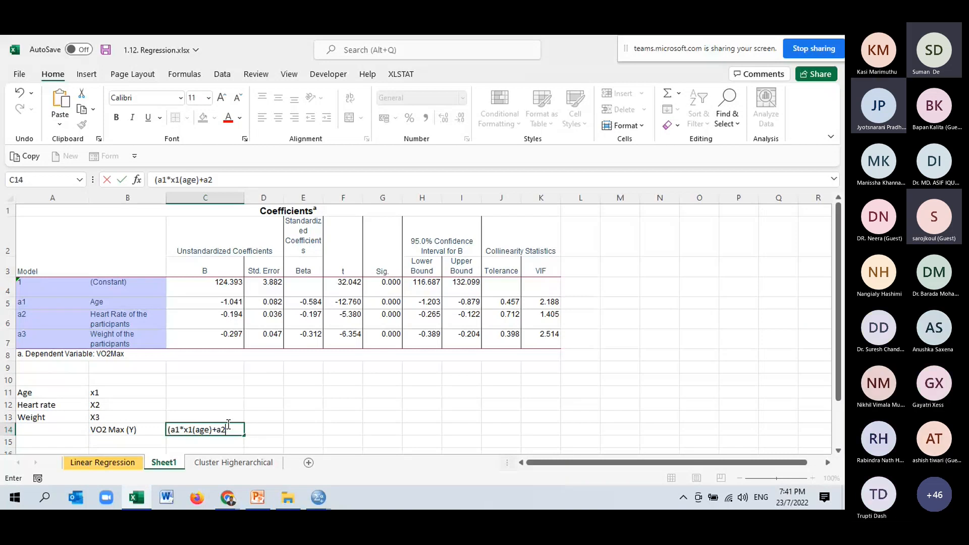
{"action": "type", "text": "*x2"}
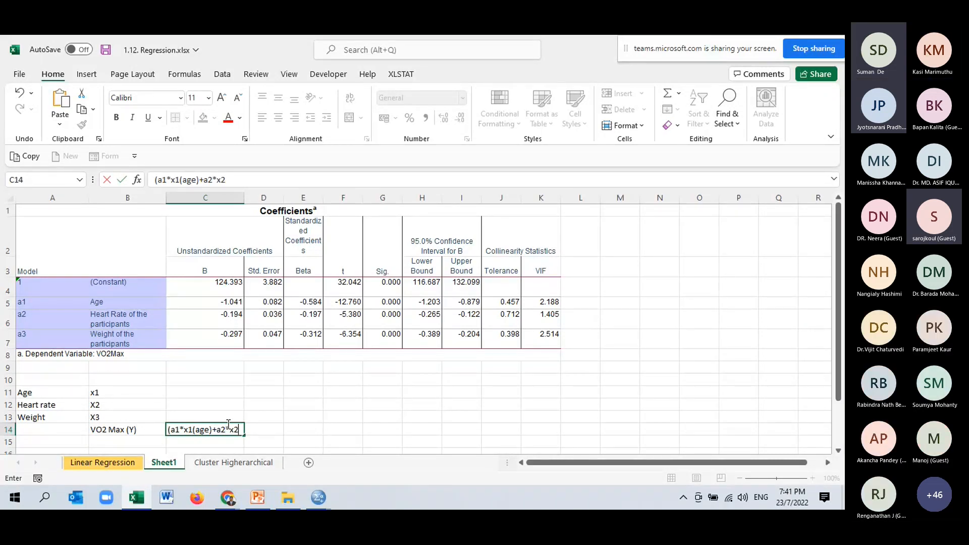
{"action": "type", "text": "(heart rate)+A"}
- Complete the equation in cell C14 with the weight term +a3*x3(weight) and commit the entry
{"action": "key", "text": "BackSpace"}
{"action": "type", "text": "a3("}
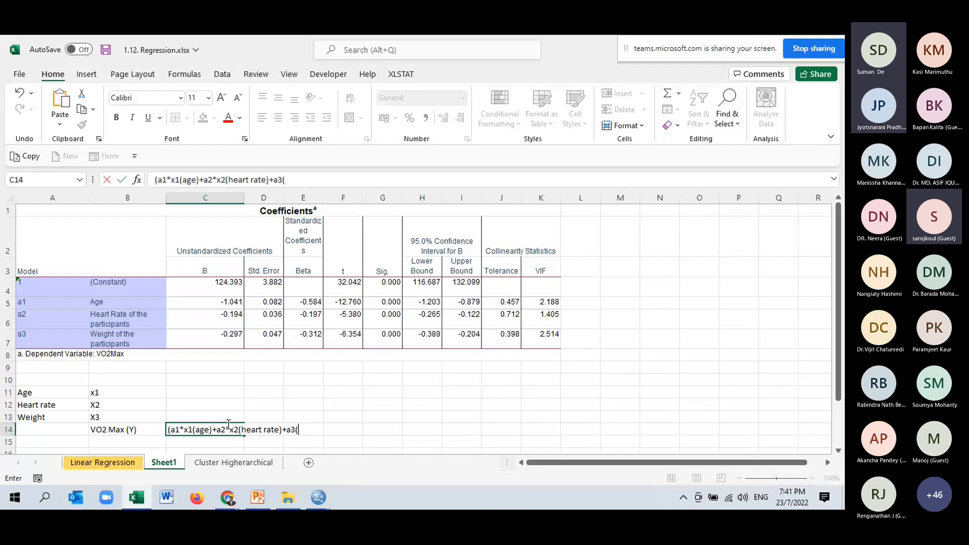
{"action": "key", "text": "BackSpace"}
{"action": "type", "text": "*x3"}
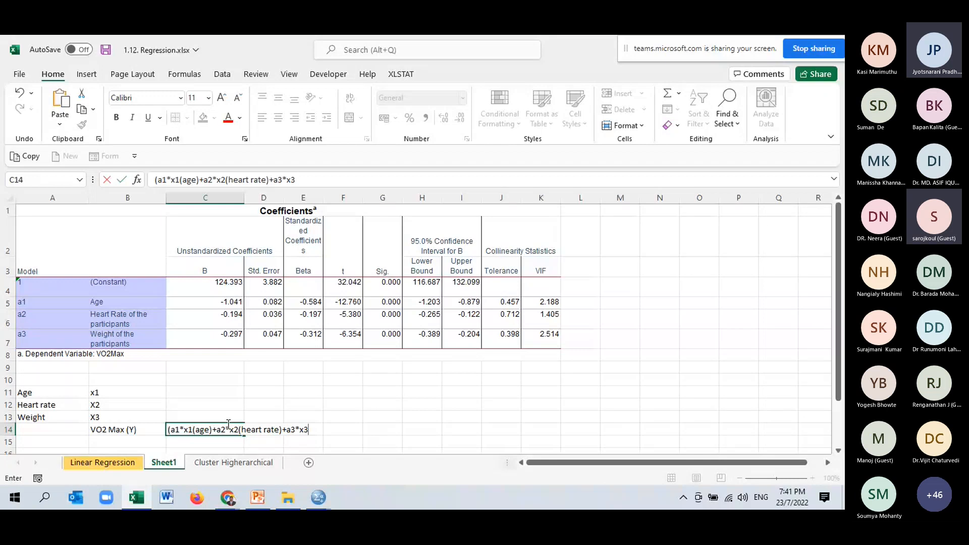
{"action": "type", "text": "(wei"}
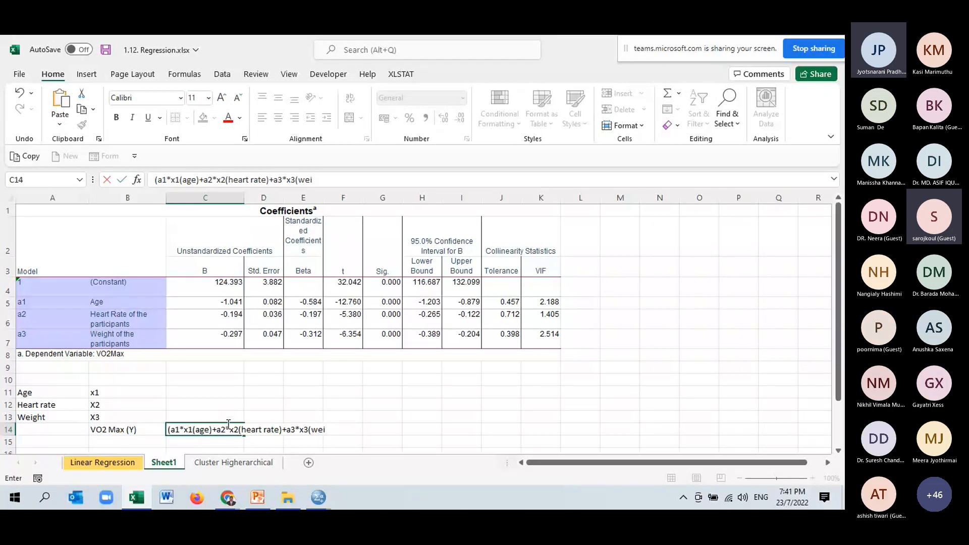
{"action": "type", "text": "ght"}
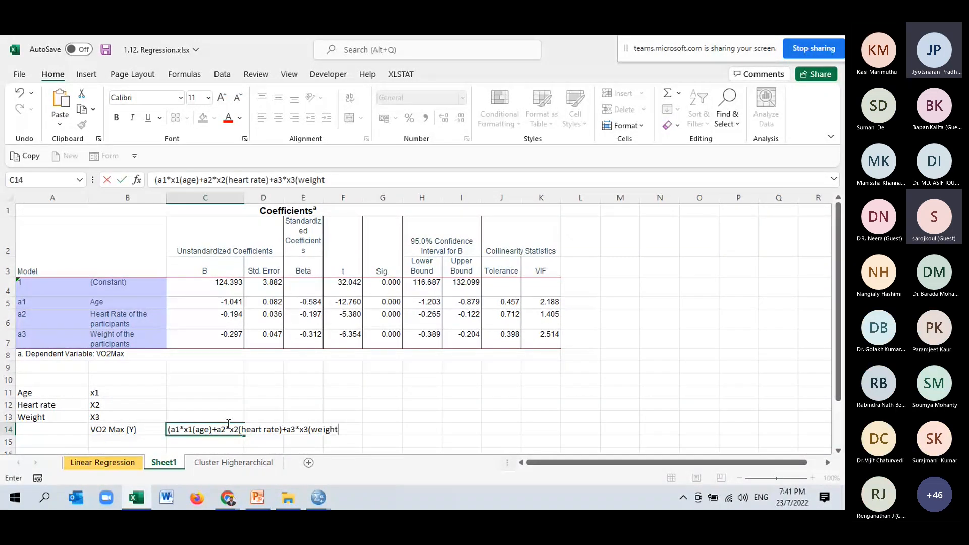
{"action": "type", "text": ")"}
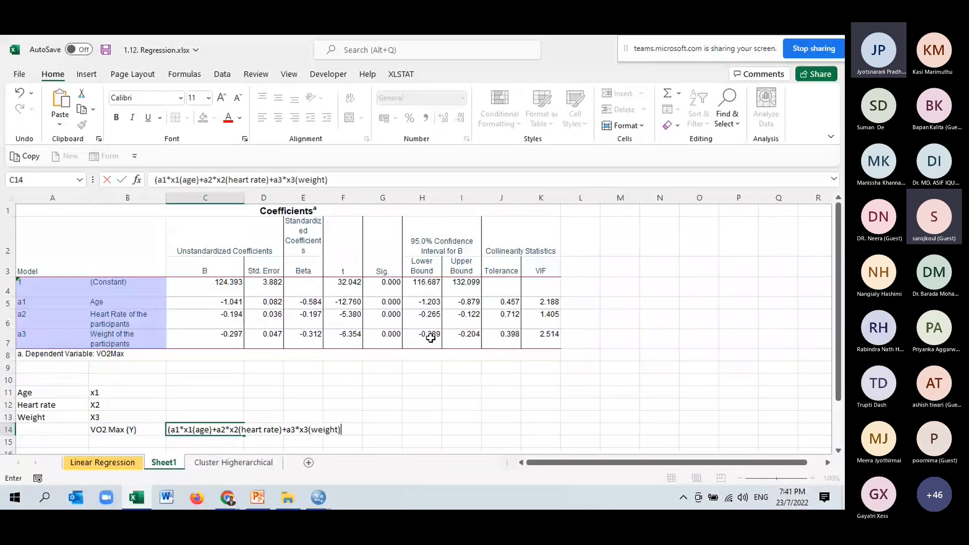
{"action": "left_click", "coordinate": [303, 404]}
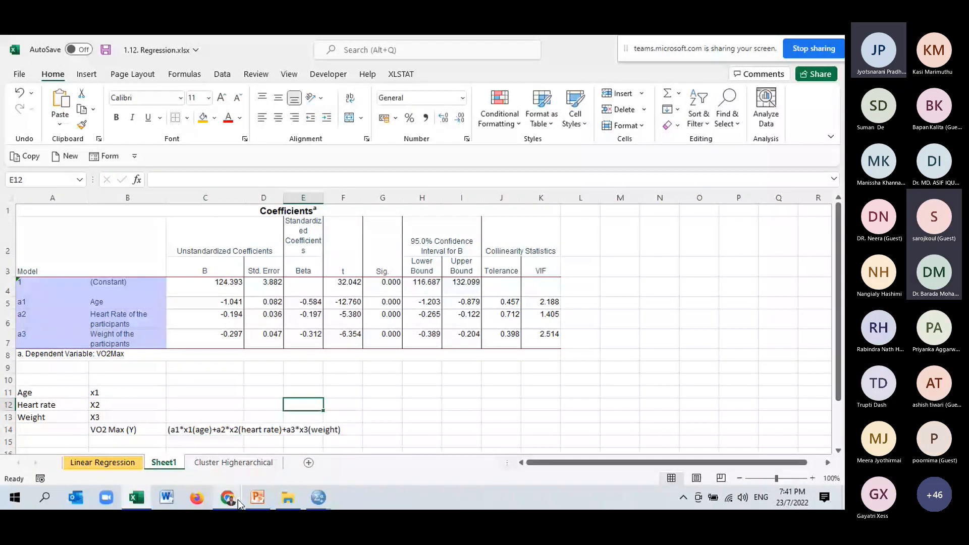
- Check the Microsoft Teams meeting in Chrome and return to the Excel workbook
{"action": "mouse_move", "coordinate": [236, 499]}
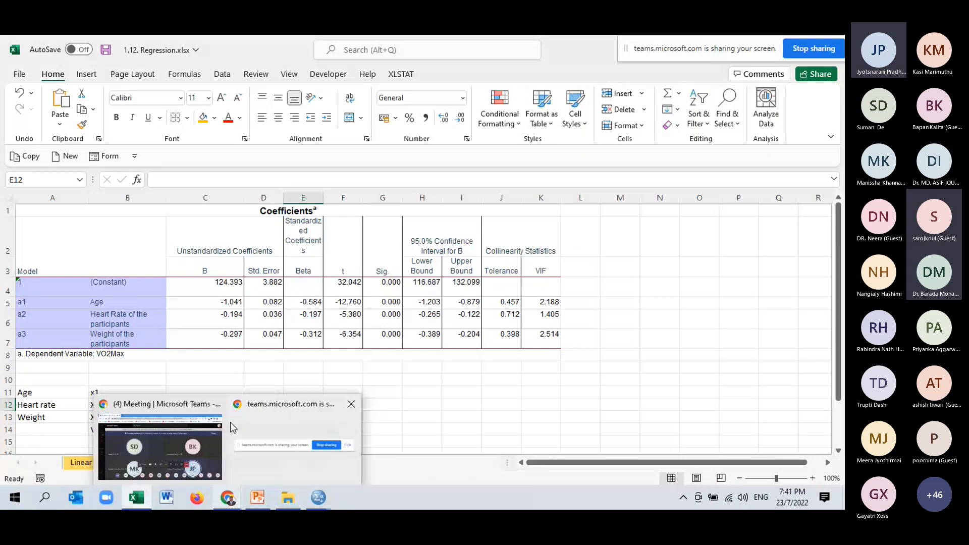
{"action": "left_click", "coordinate": [230, 422]}
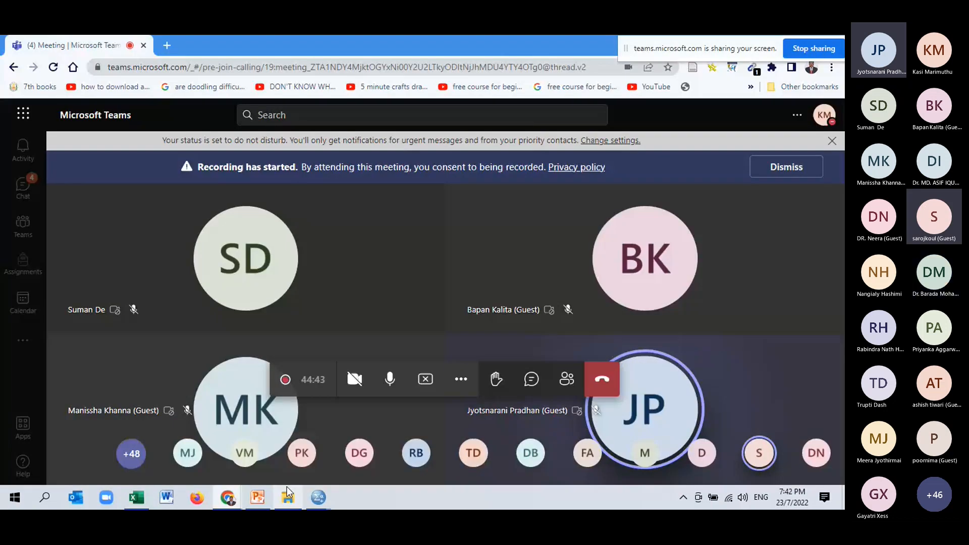
{"action": "key", "text": "alt+Tab"}
- Copy the unstandardized B coefficients of Age, Heart Rate and Weight from C5:C7 to the cells starting at H13
{"action": "left_click", "coordinate": [417, 414]}
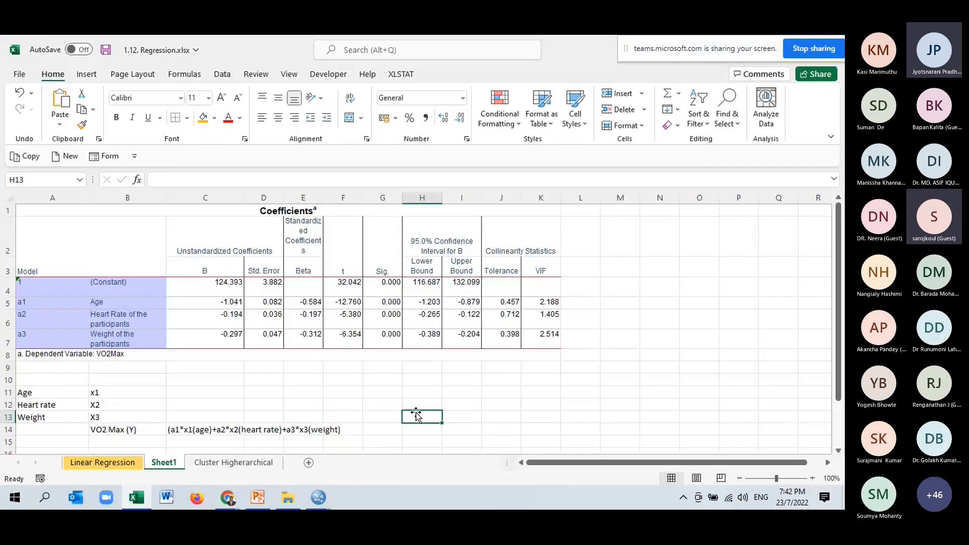
{"action": "scroll", "coordinate": [183, 397], "scroll_direction": "down", "scroll_amount": 1}
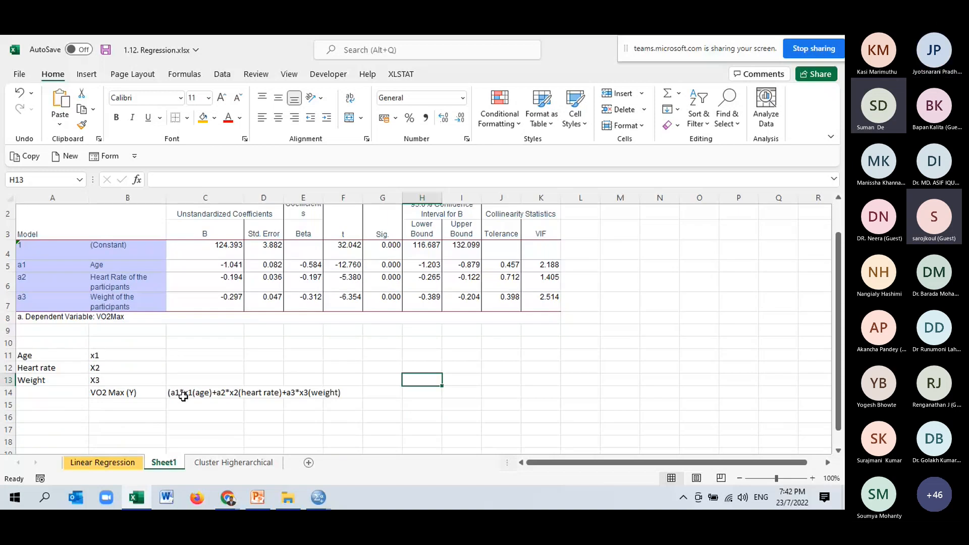
{"action": "left_click_drag", "start_coordinate": [212, 265], "coordinate": [213, 295]}
{"action": "key", "text": "ctrl+c"}
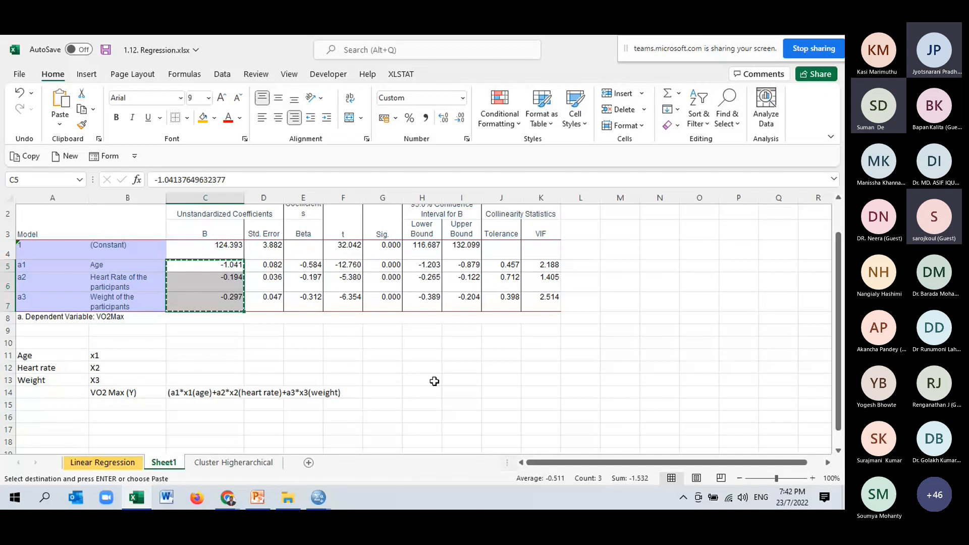
{"action": "left_click", "coordinate": [419, 380]}
{"action": "key", "text": "ctrl+v"}
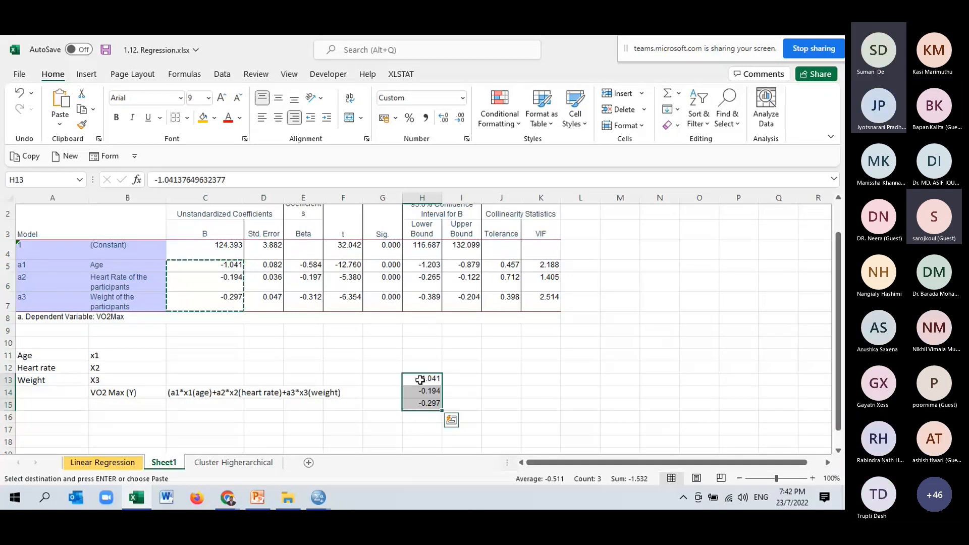
- Enter the heading coefficients in cell H12 above the copied B values
{"action": "left_click", "coordinate": [427, 367]}
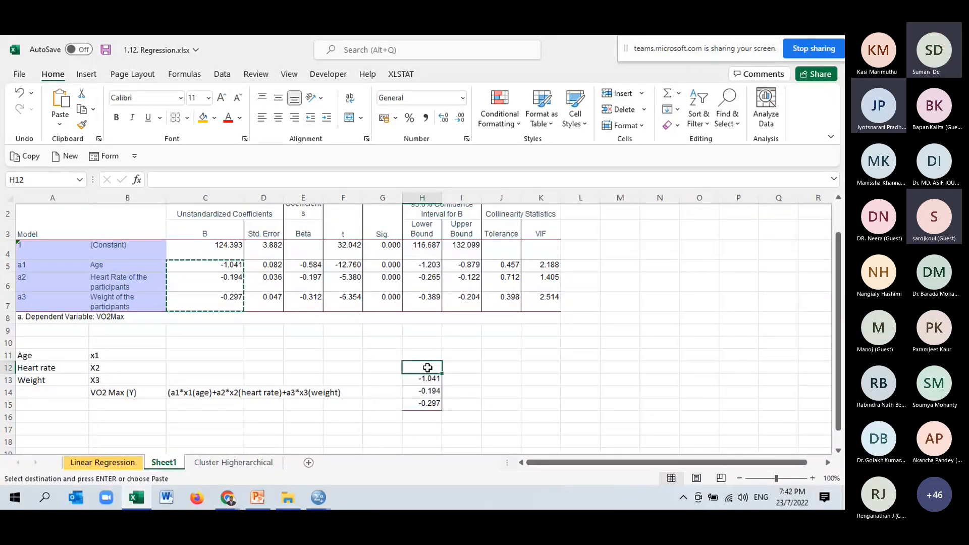
{"action": "type", "text": "c"}
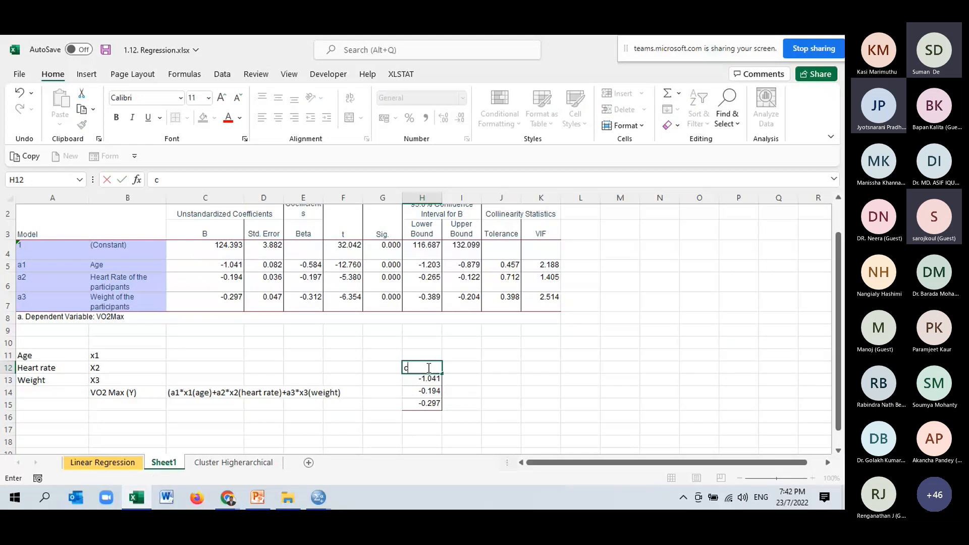
{"action": "type", "text": "oeffi"}
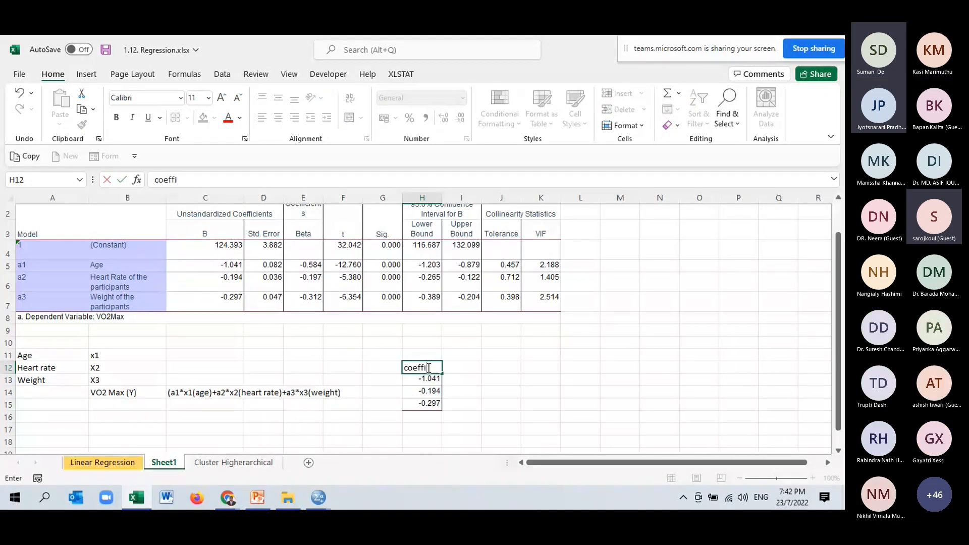
{"action": "type", "text": "cients"}
{"action": "left_click", "coordinate": [487, 384]}
- Copy the labels a1, a2 and a3 from A5:A7 to G13:G15 beside the coefficients
{"action": "left_click", "coordinate": [386, 380]}
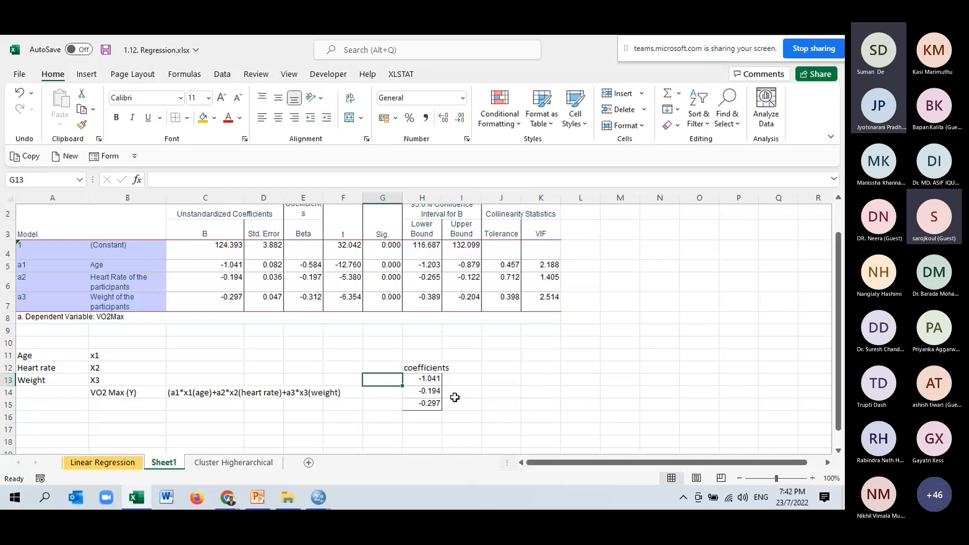
{"action": "left_click_drag", "start_coordinate": [52, 265], "coordinate": [52, 302]}
{"action": "key", "text": "ctrl+c"}
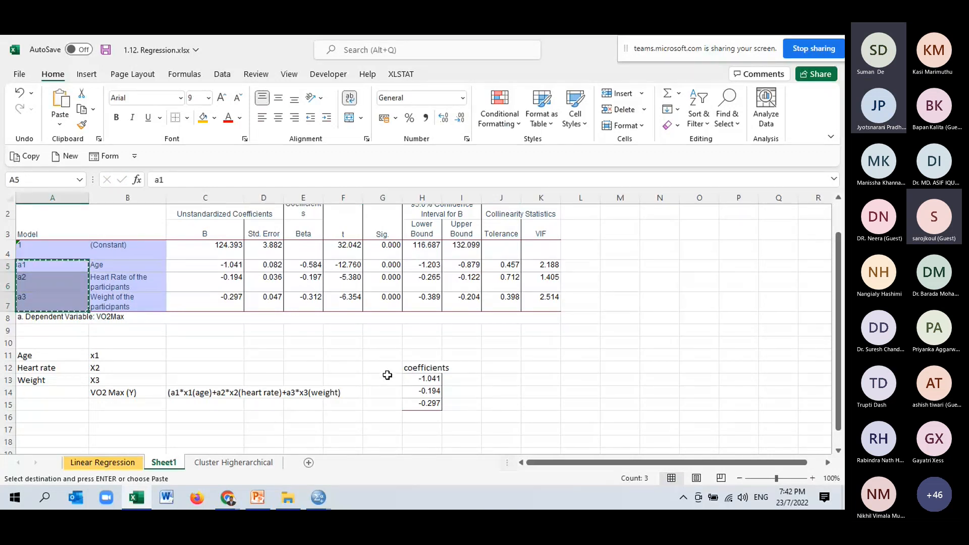
{"action": "left_click", "coordinate": [387, 379]}
{"action": "key", "text": "ctrl+v"}
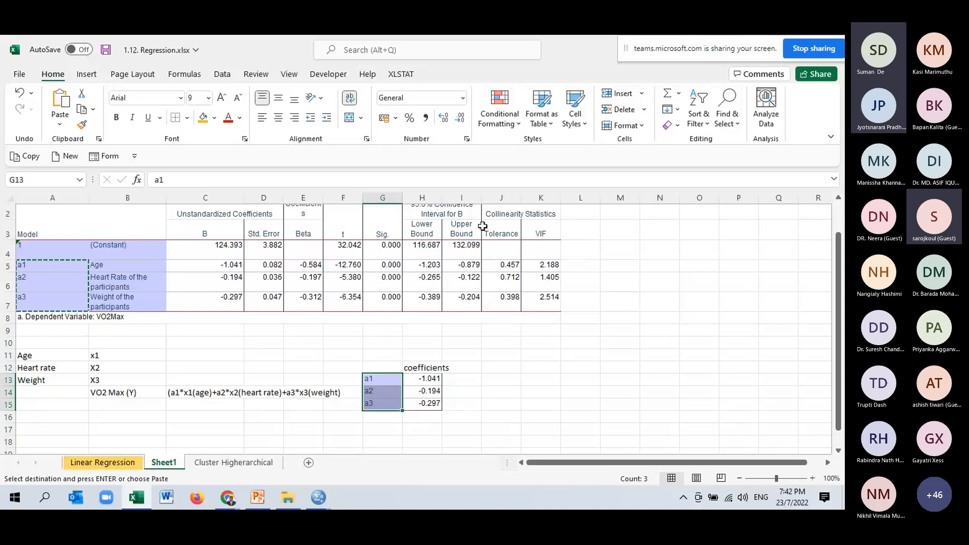
- Autofit the widths of columns H and E and widen column F
{"action": "double_click", "coordinate": [442, 198]}
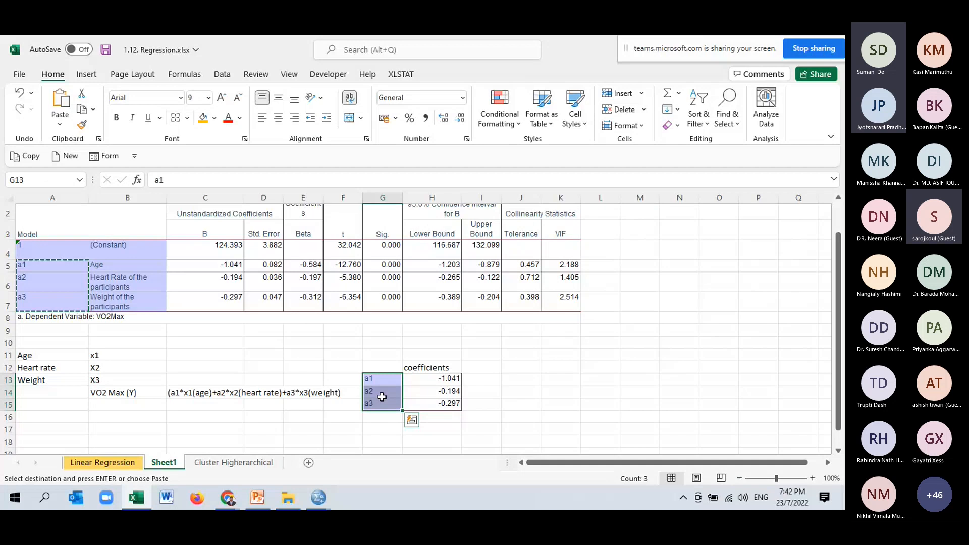
{"action": "double_click", "coordinate": [361, 199]}
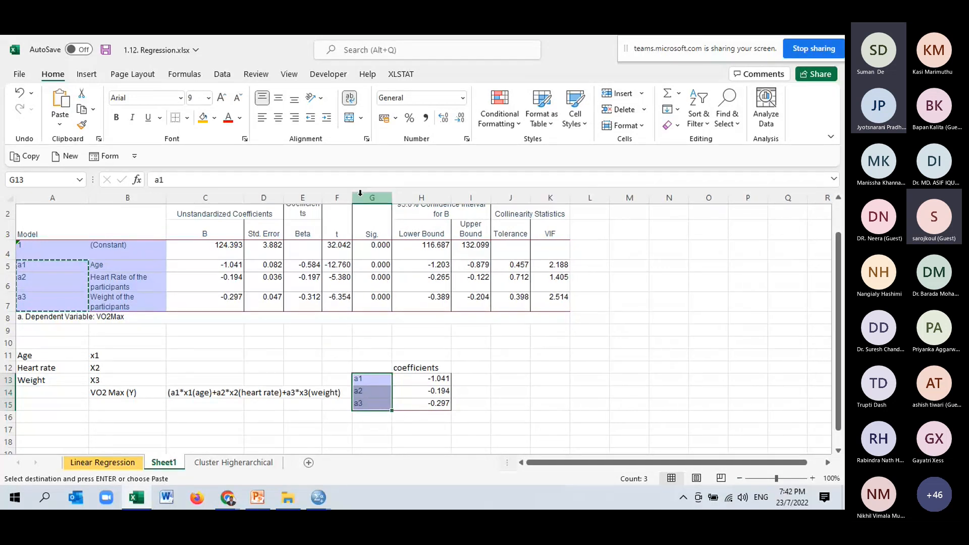
{"action": "left_click_drag", "start_coordinate": [353, 198], "coordinate": [407, 206]}
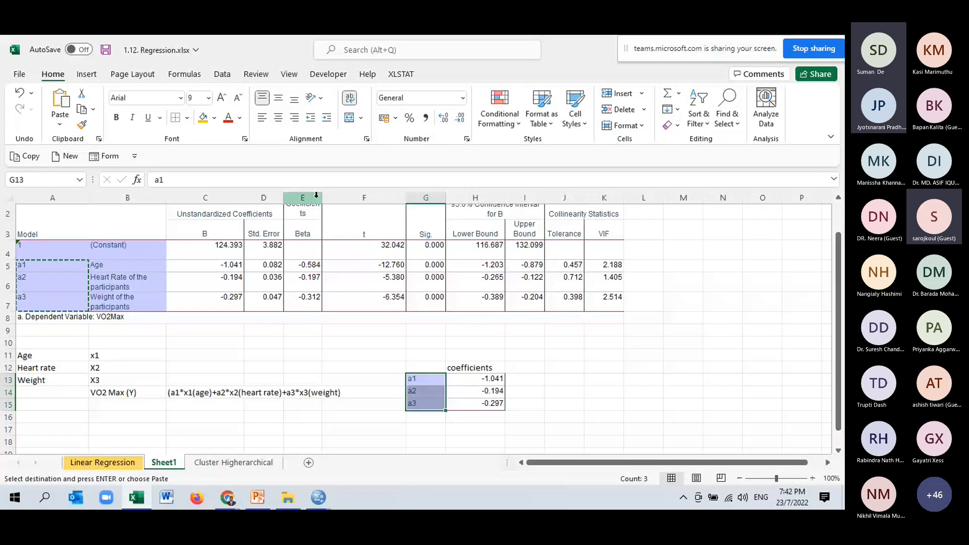
{"action": "double_click", "coordinate": [321, 197]}
- Label the coefficient rows Age, heart rate and weight in cells F13, F14 and F15
{"action": "left_click", "coordinate": [391, 380]}
{"action": "type", "text": "A"}
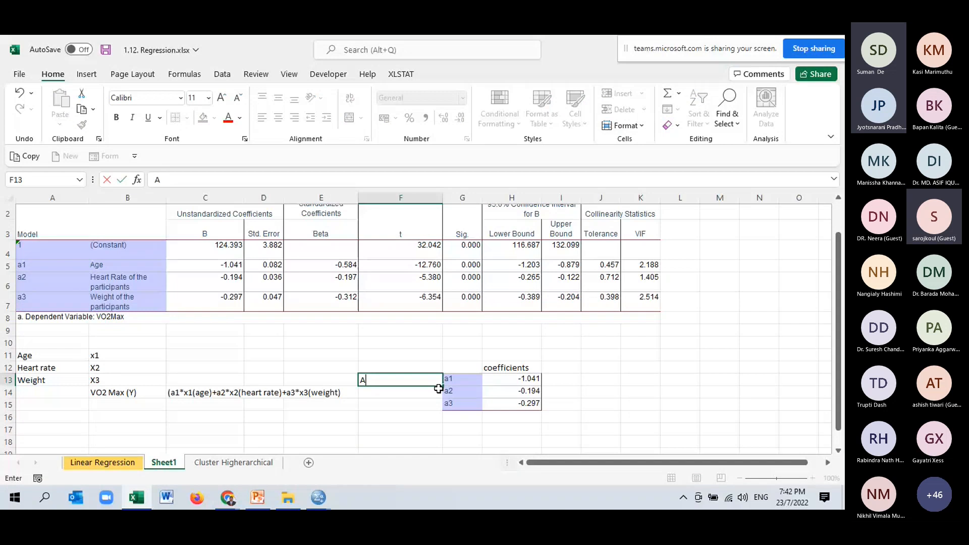
{"action": "type", "text": "ge"}
{"action": "left_click", "coordinate": [412, 392]}
{"action": "type", "text": "heart "}
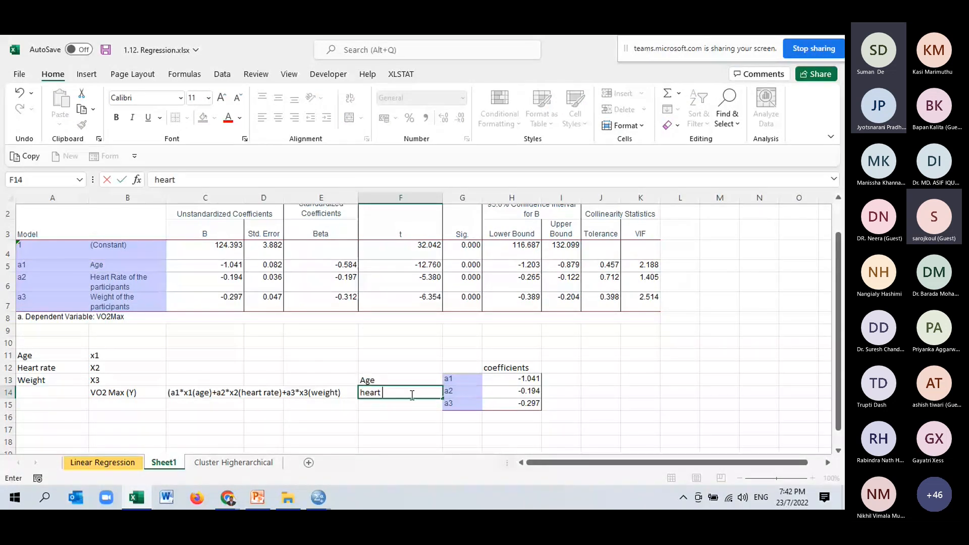
{"action": "type", "text": "rate"}
{"action": "left_click", "coordinate": [405, 406]}
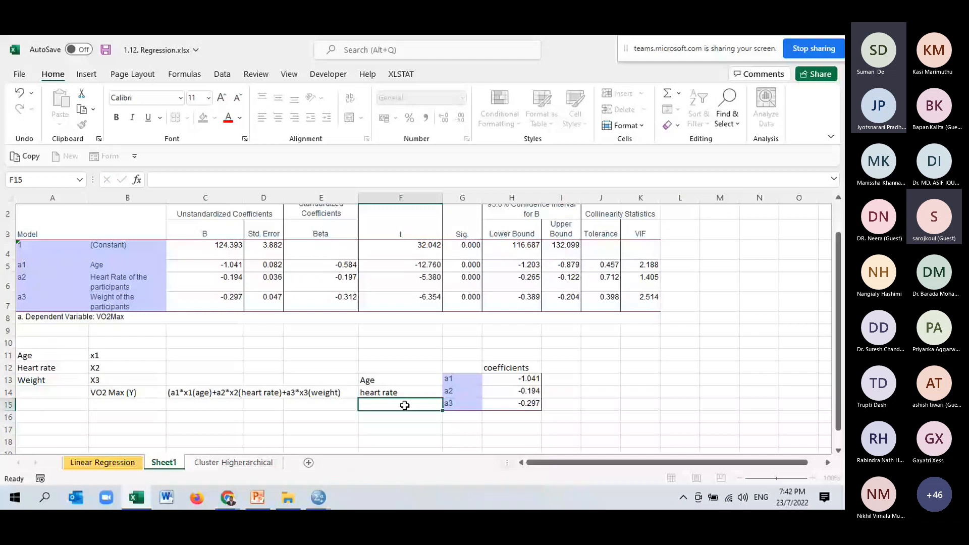
{"action": "type", "text": "weight"}
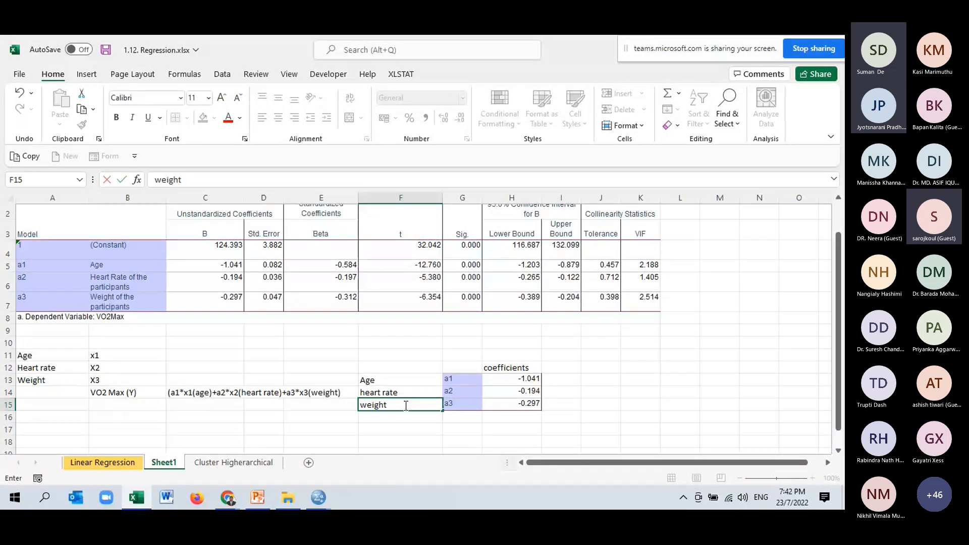
{"action": "left_click", "coordinate": [561, 368]}
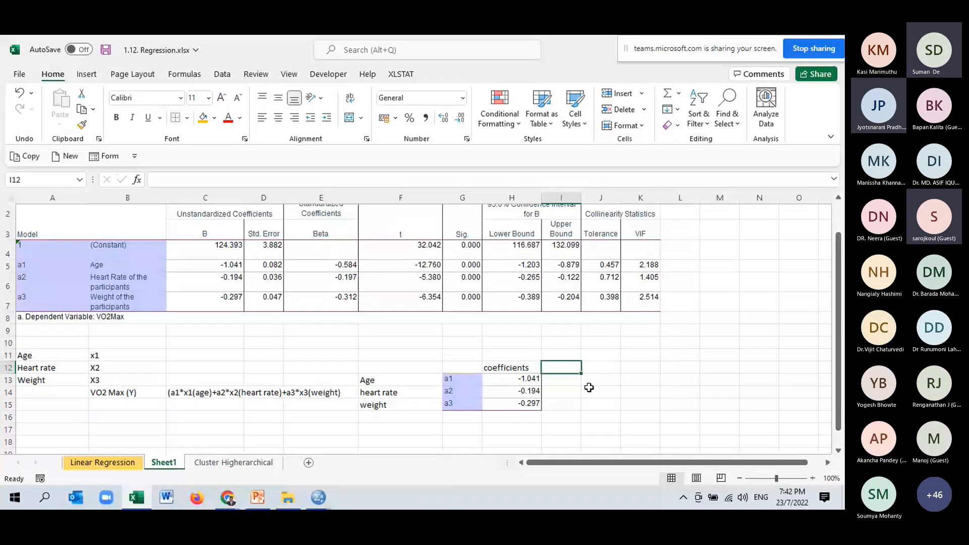
- Enter the example values 45 for age, 125 for heart rate and 75 for weight in I13:I15
{"action": "key", "text": "Down"}
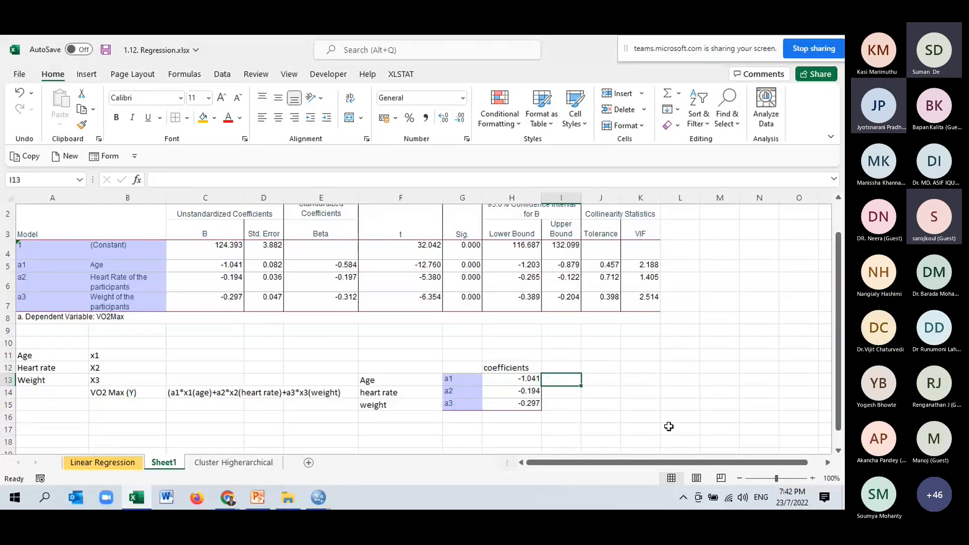
{"action": "type", "text": "45"}
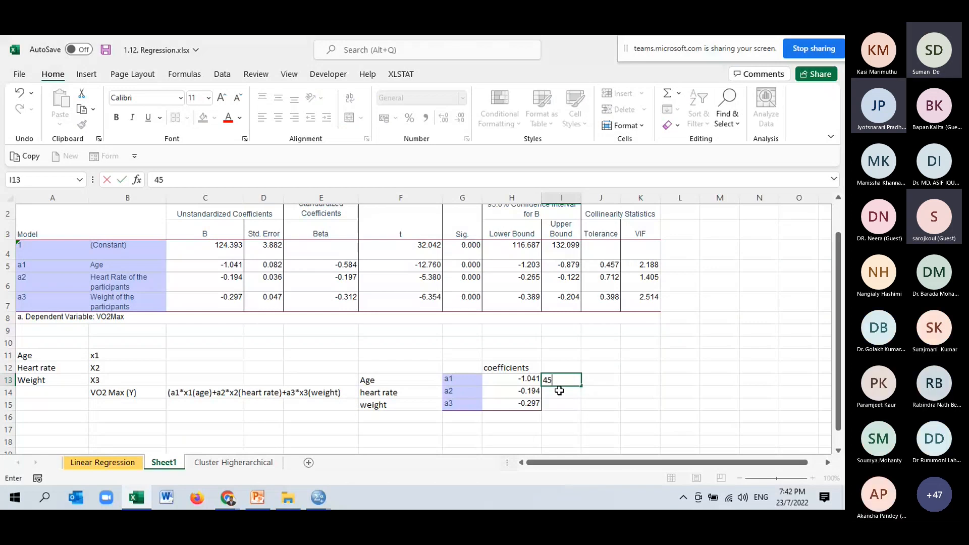
{"action": "key", "text": "Return"}
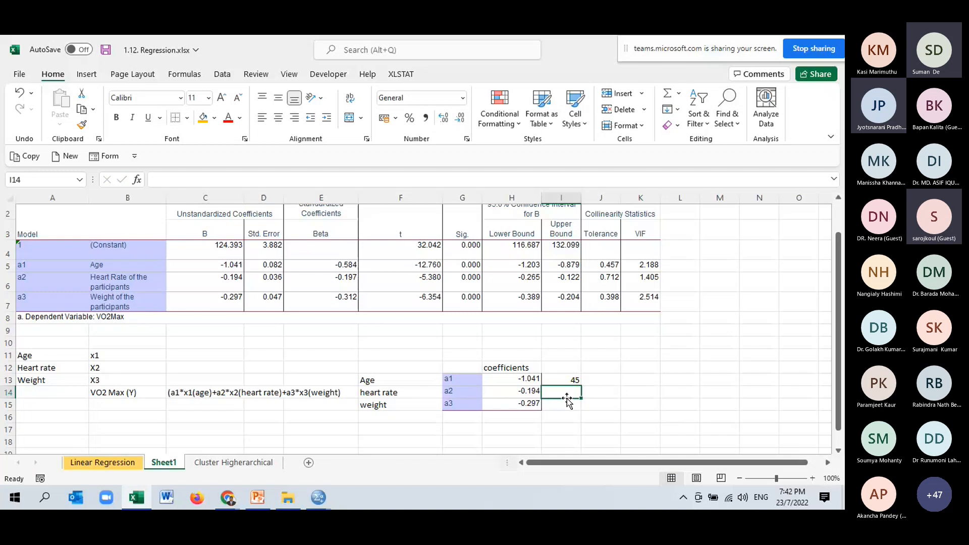
{"action": "type", "text": "120"}
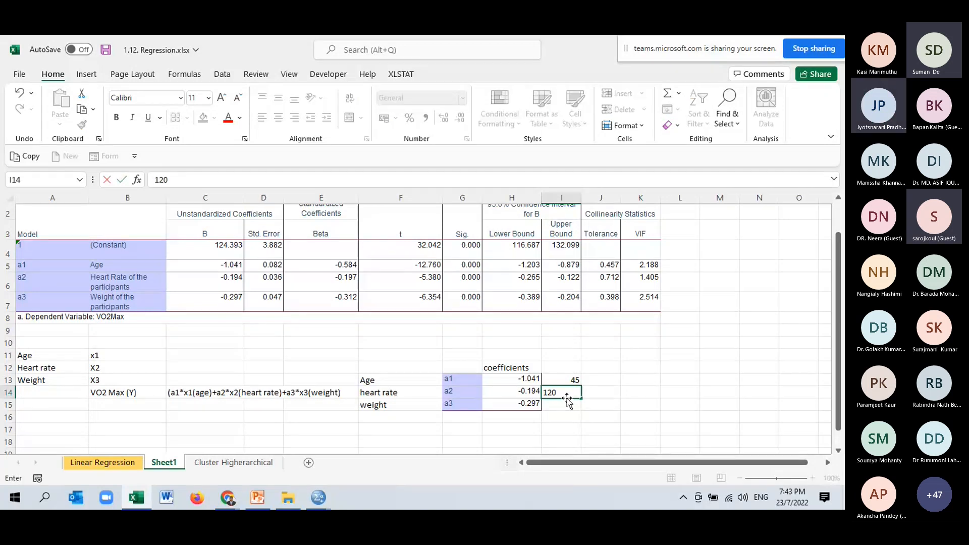
{"action": "key", "text": "BackSpace"}
{"action": "type", "text": "5"}
{"action": "left_click", "coordinate": [566, 405]}
{"action": "type", "text": "7"}
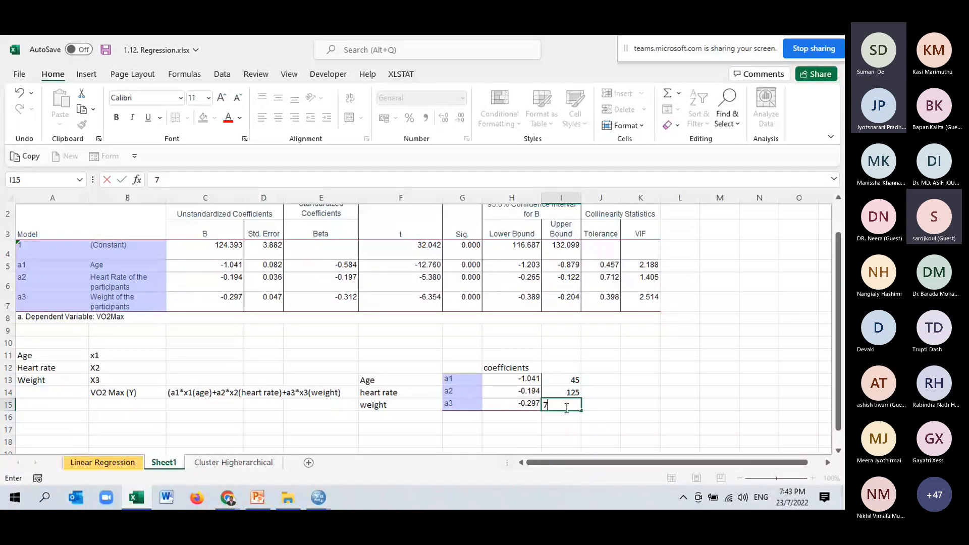
{"action": "type", "text": "5"}
{"action": "left_click", "coordinate": [401, 429]}
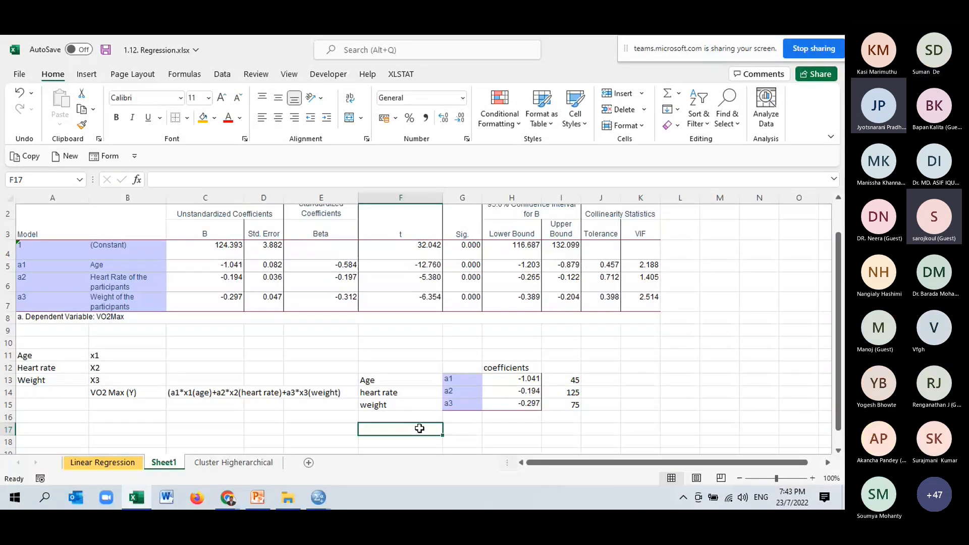
{"action": "key", "text": "Down"}
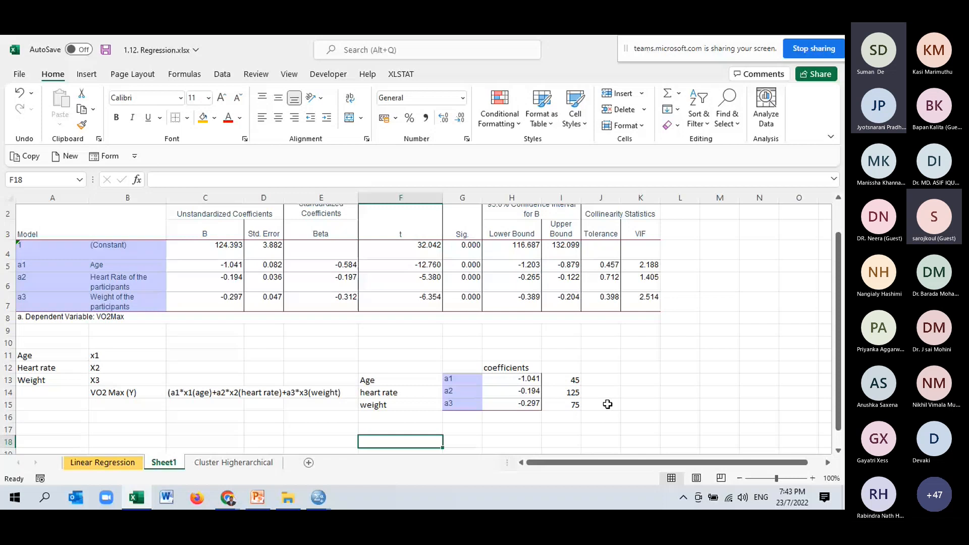
- Multiply each coefficient by its example value with =H13*I13 in K13, filled down to K15
{"action": "left_click", "coordinate": [640, 380]}
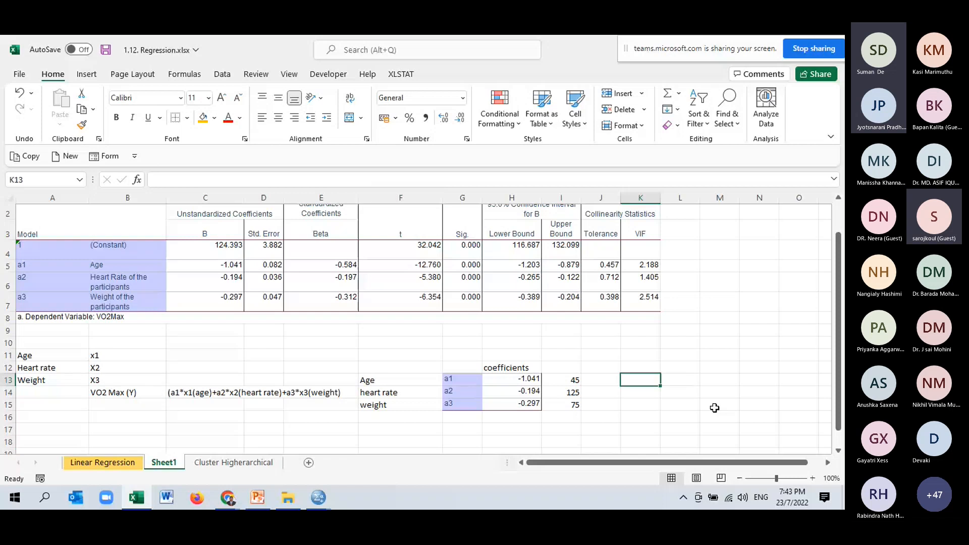
{"action": "type", "text": "="}
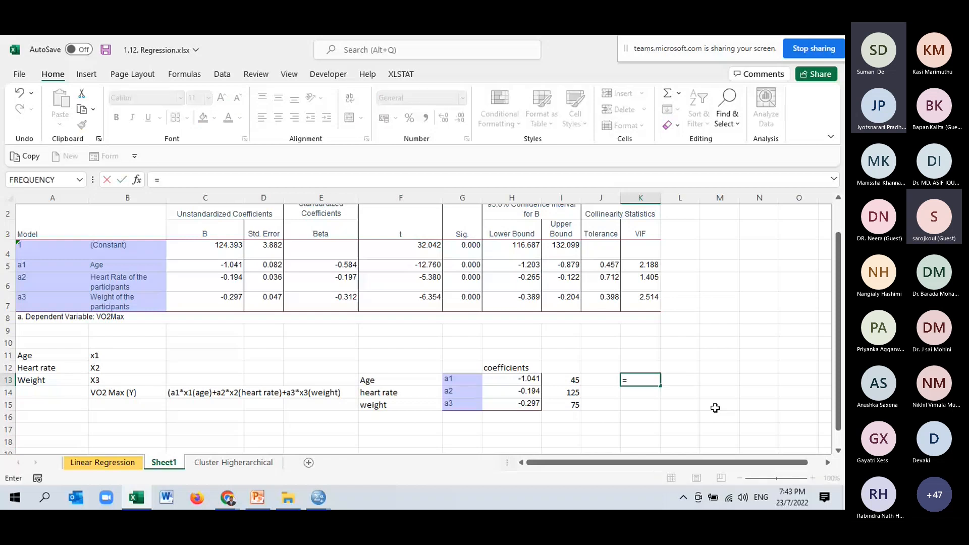
{"action": "left_click", "coordinate": [529, 383]}
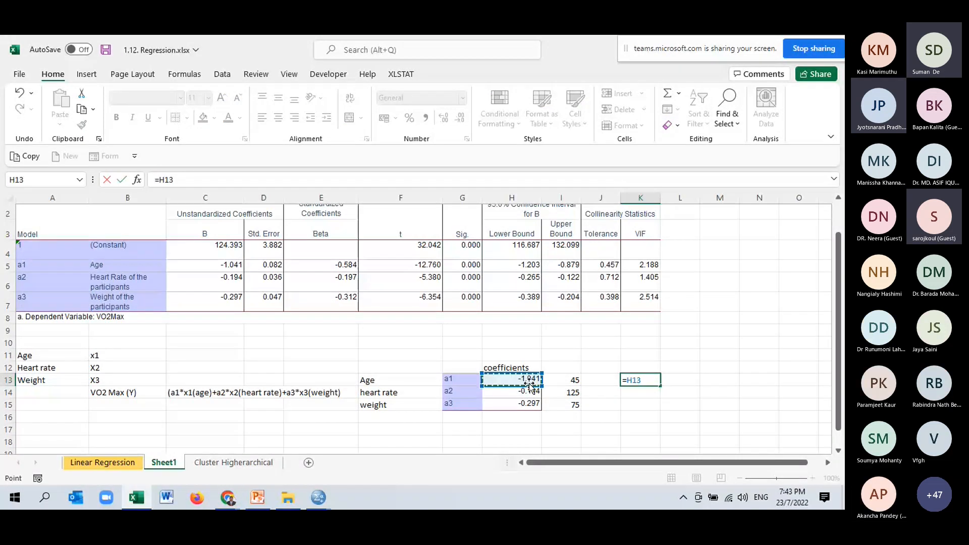
{"action": "type", "text": "*"}
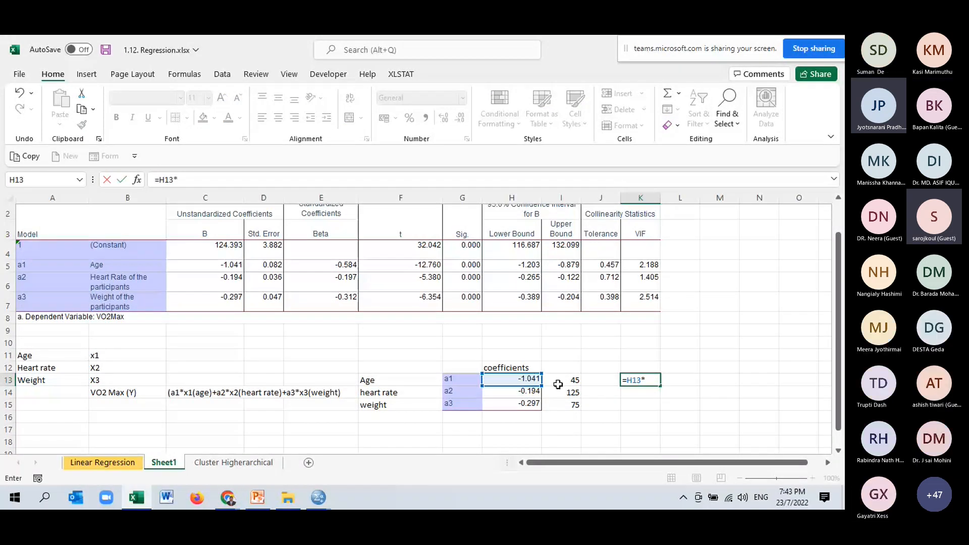
{"action": "left_click", "coordinate": [557, 384]}
{"action": "key", "text": "Return"}
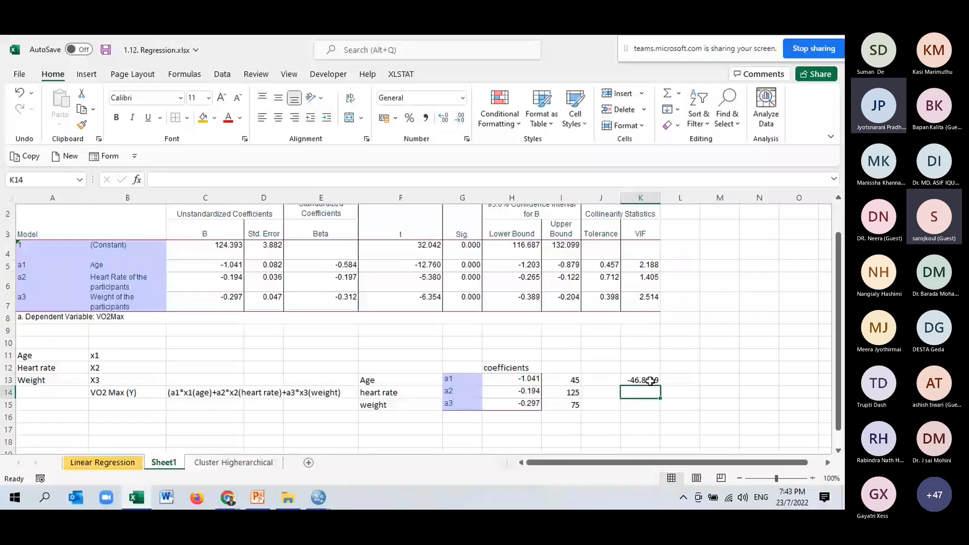
{"action": "left_click", "coordinate": [650, 381]}
{"action": "left_click_drag", "start_coordinate": [660, 386], "coordinate": [660, 409]}
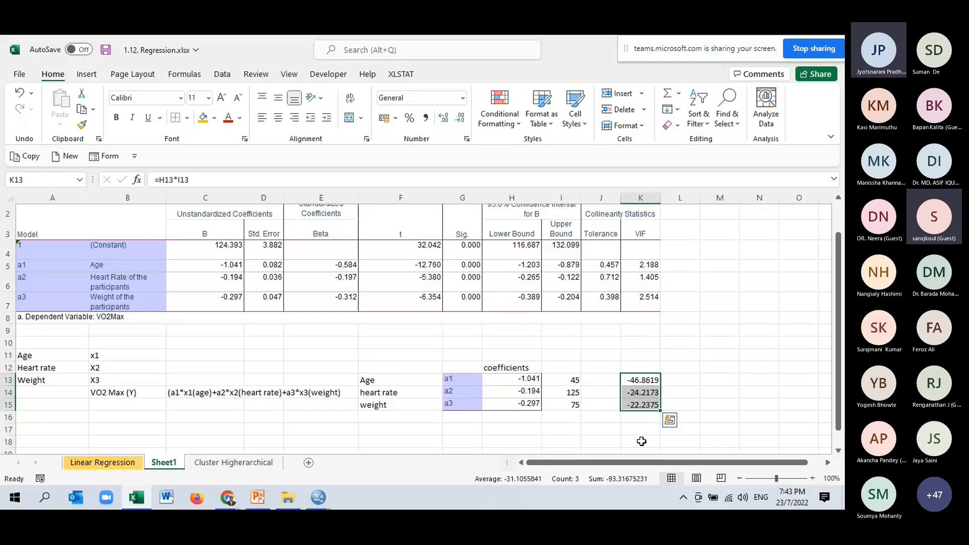
{"action": "left_click", "coordinate": [641, 442]}
{"action": "type", "text": "=sum"}
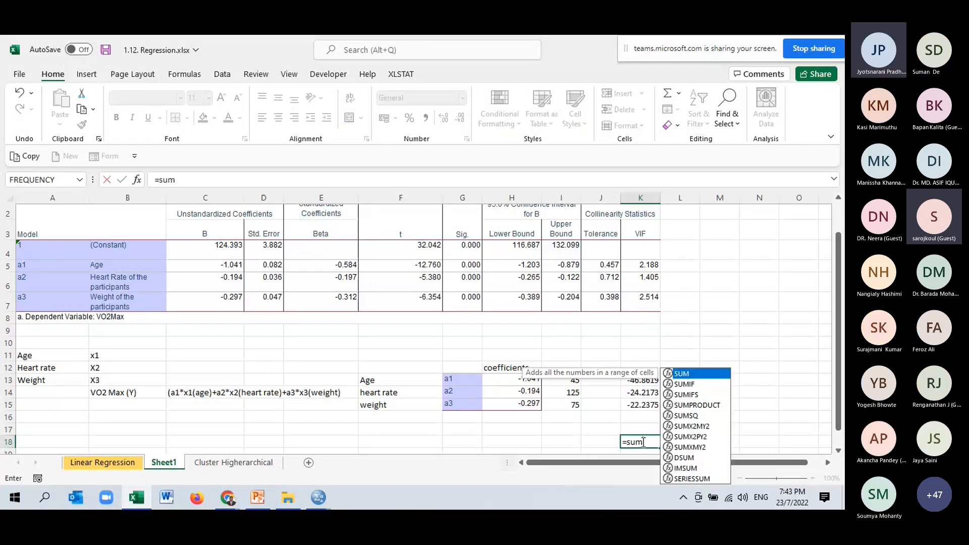
{"action": "key", "text": "Tab"}
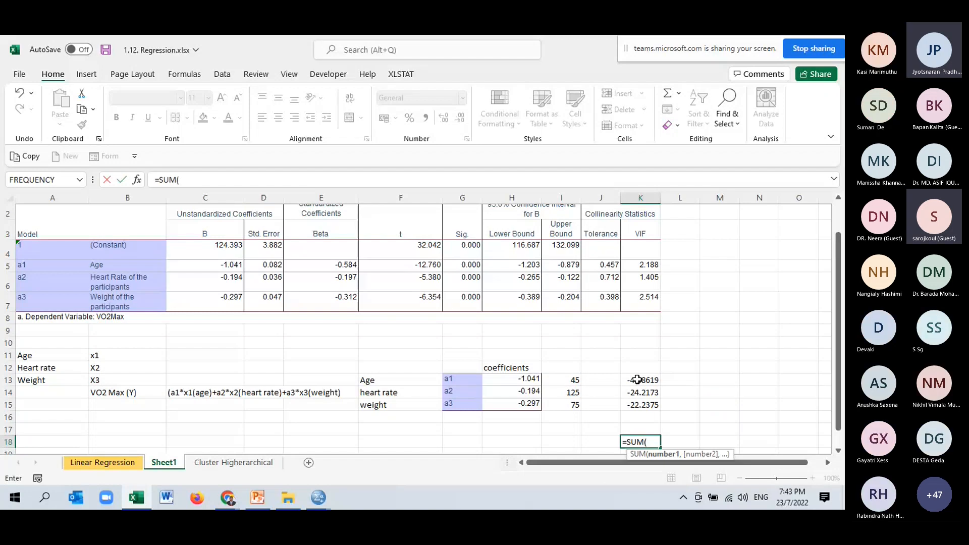
{"action": "left_click_drag", "start_coordinate": [637, 380], "coordinate": [639, 404]}
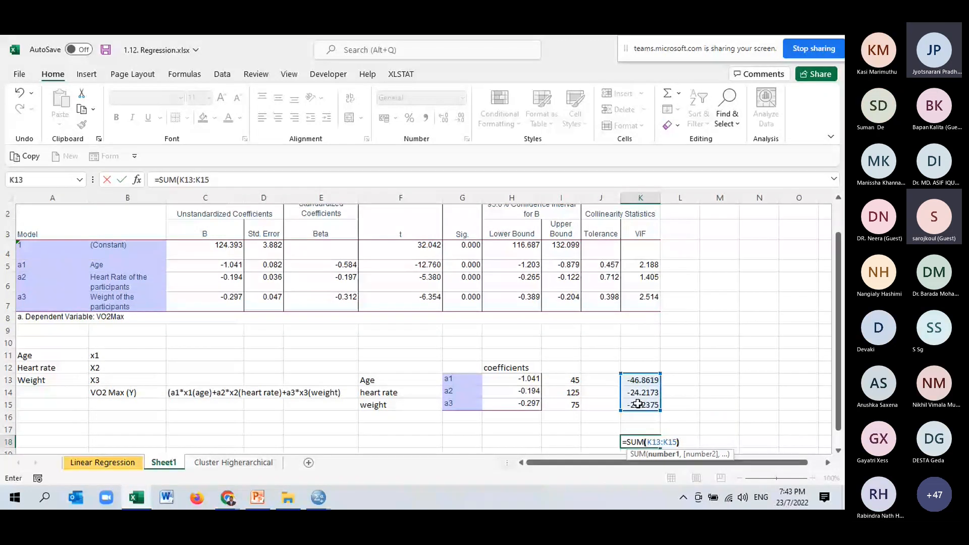
{"action": "type", "text": ")"}
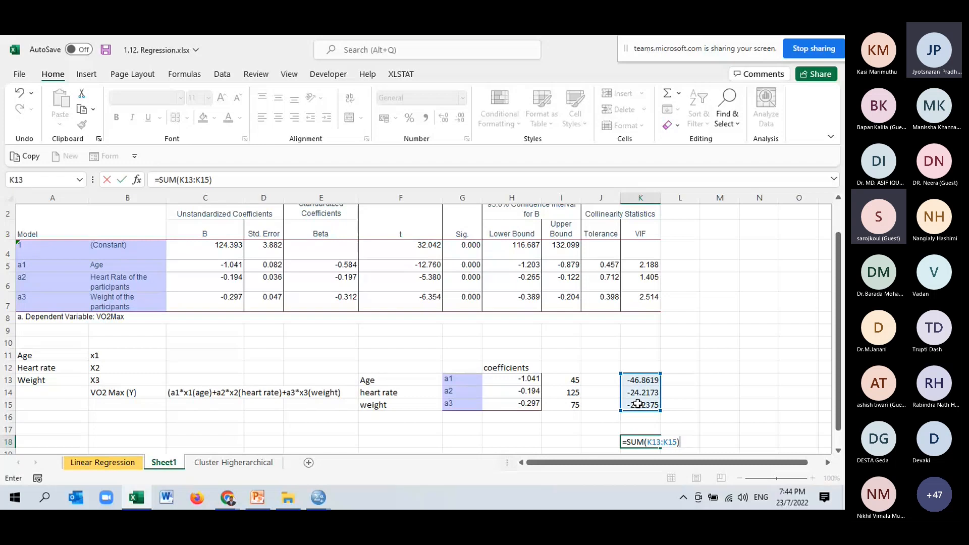
{"action": "key", "text": "BackSpace"}
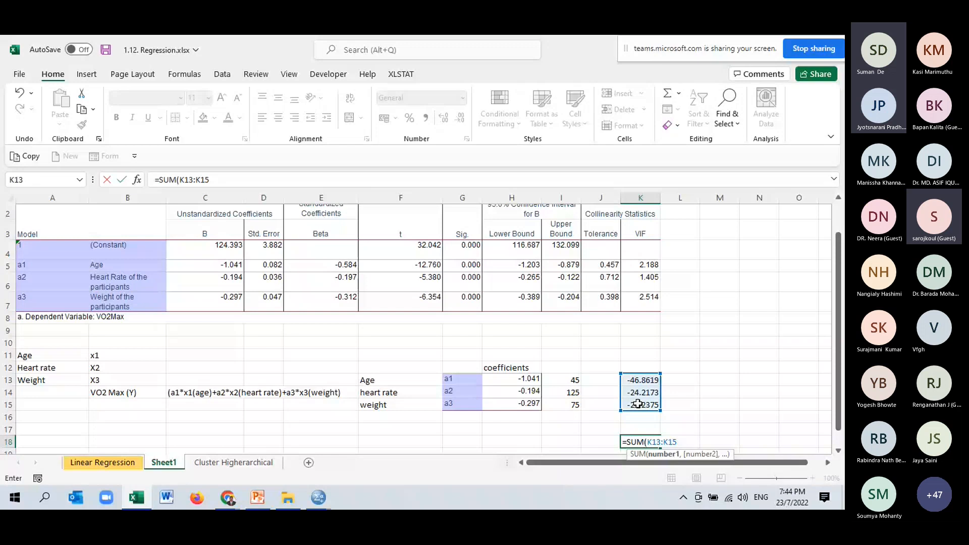
{"action": "key", "text": "Escape"}
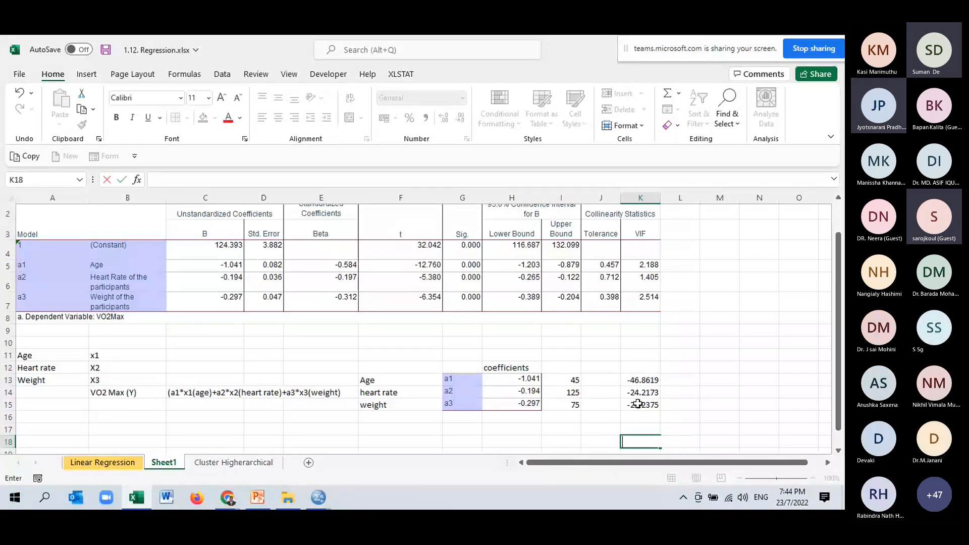
- Copy the constant's label and B coefficient from B4:C4 into G12:H12, above the a1 coefficient row
{"action": "left_click", "coordinate": [232, 252]}
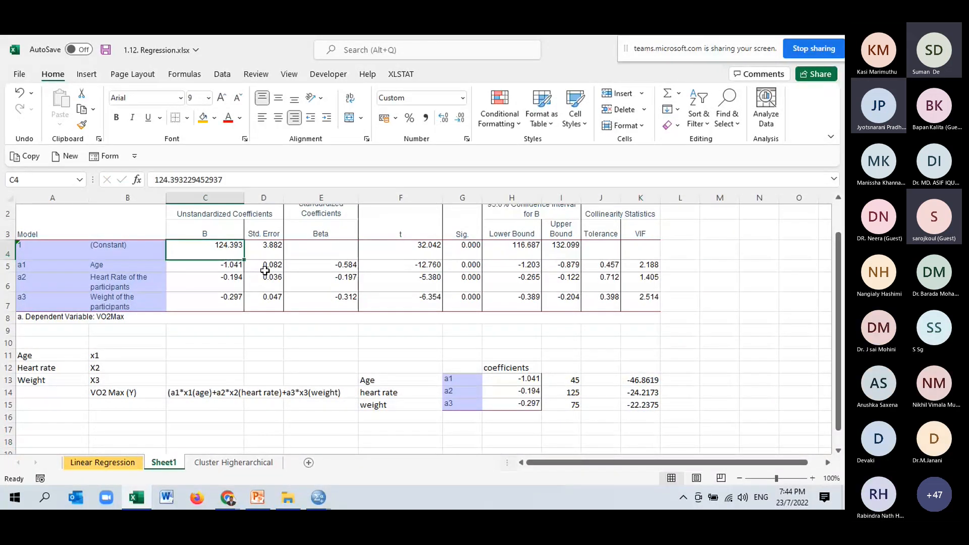
{"action": "key", "text": "Left"}
{"action": "key", "text": "shift+Right"}
{"action": "key", "text": "ctrl+c"}
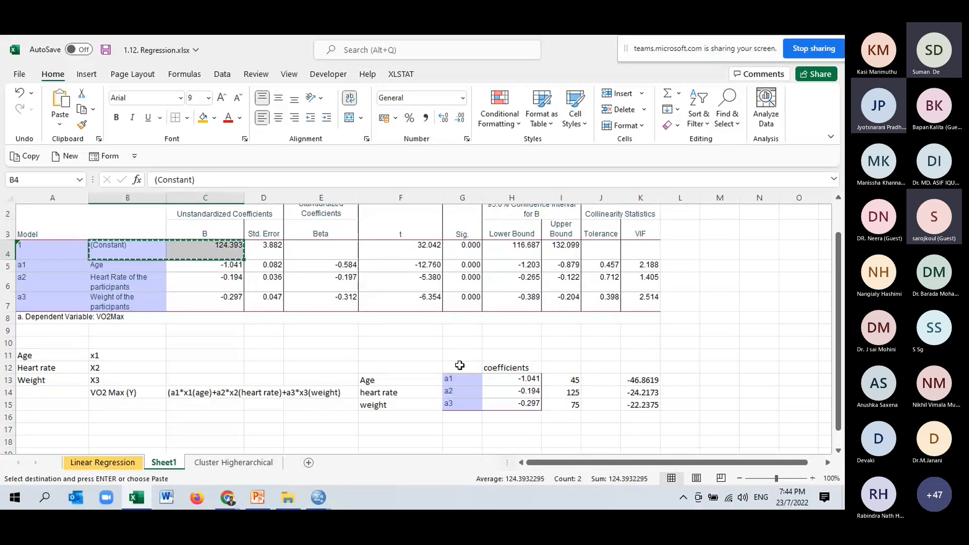
{"action": "left_click", "coordinate": [459, 365]}
{"action": "key", "text": "ctrl+v"}
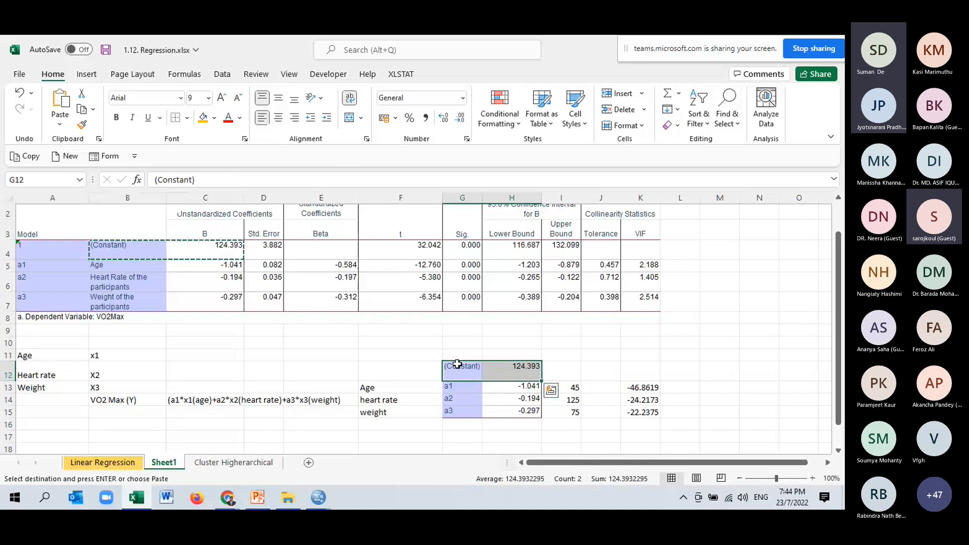
- Build the predicted VO2max formula =H12+K13+K14+K15 in cell K17, adding the constant and the three products
{"action": "left_click", "coordinate": [650, 434]}
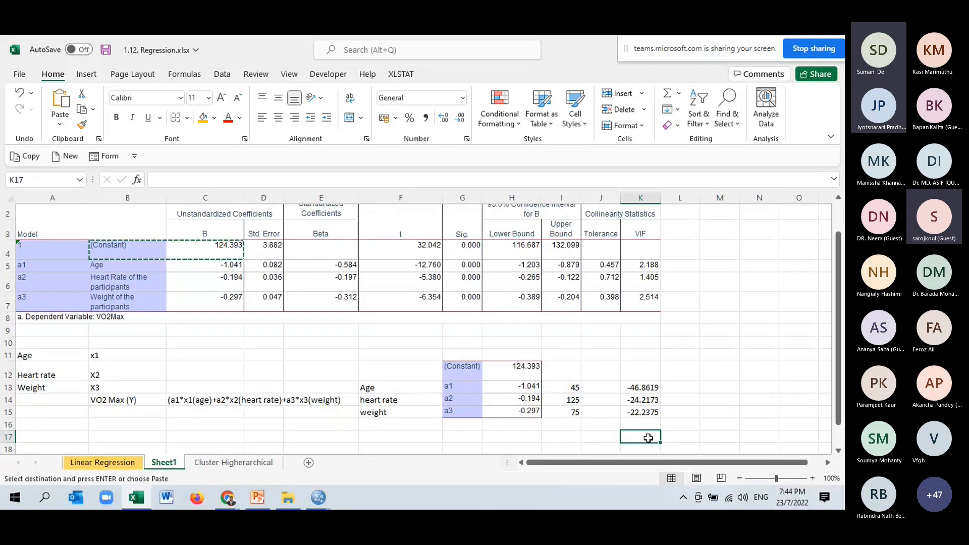
{"action": "type", "text": "="}
{"action": "left_click", "coordinate": [530, 372]}
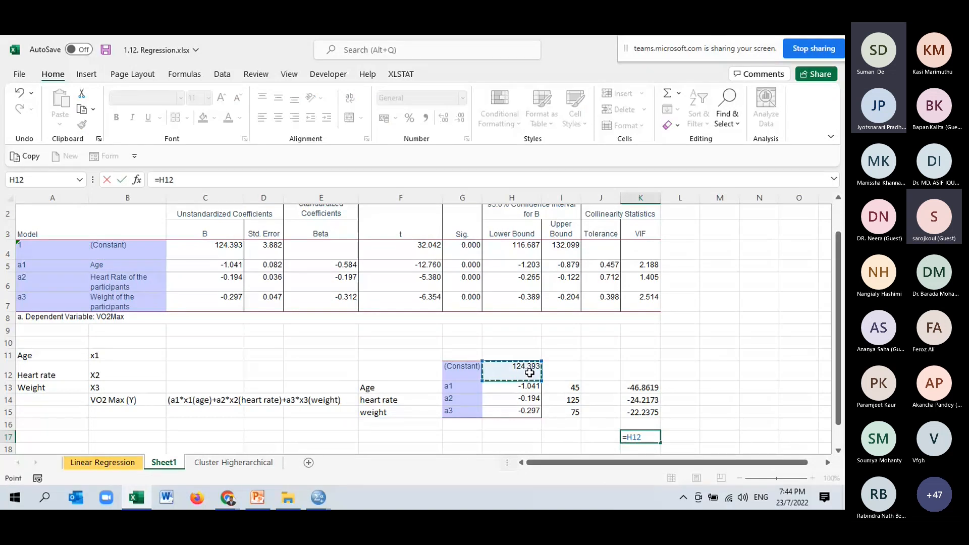
{"action": "type", "text": "+"}
{"action": "left_click", "coordinate": [634, 389]}
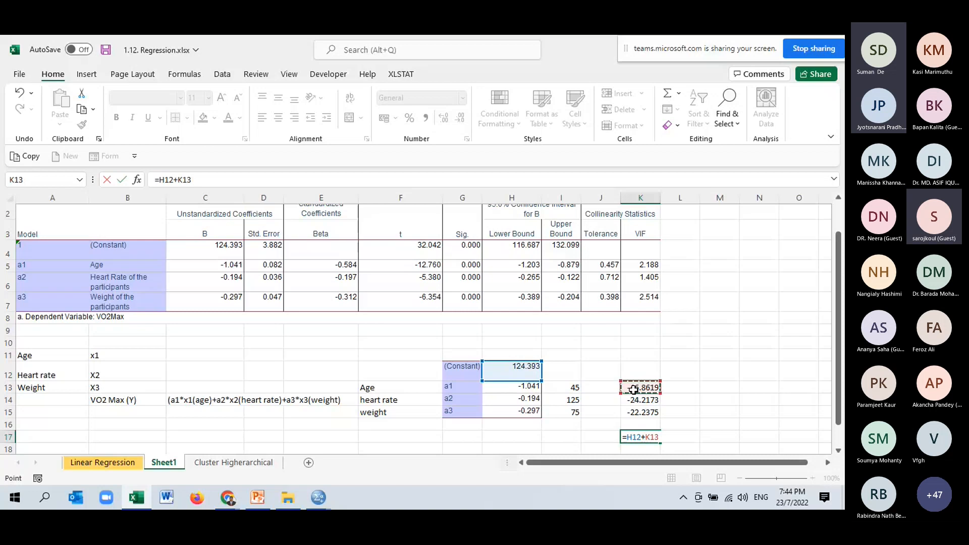
{"action": "type", "text": "+"}
{"action": "left_click", "coordinate": [637, 401]}
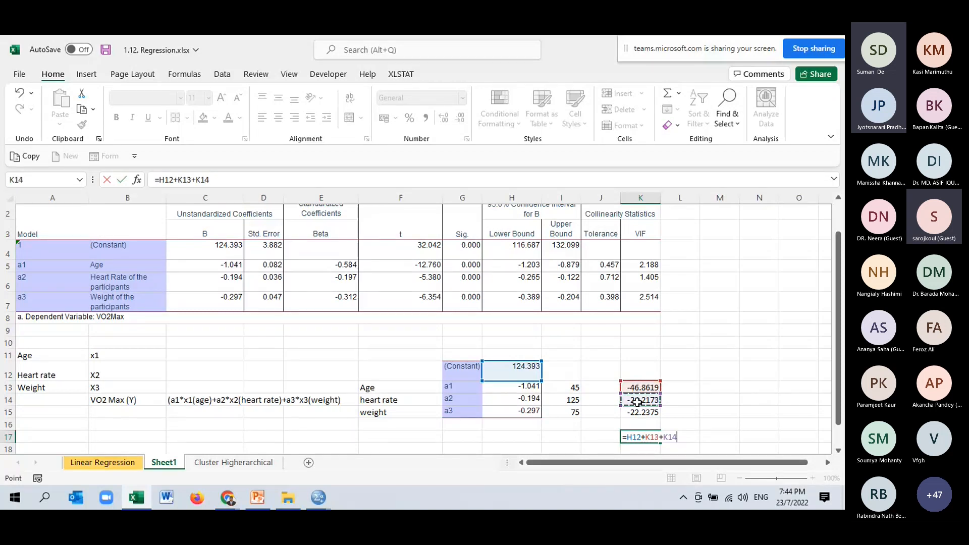
{"action": "type", "text": "+"}
{"action": "left_click", "coordinate": [642, 413]}
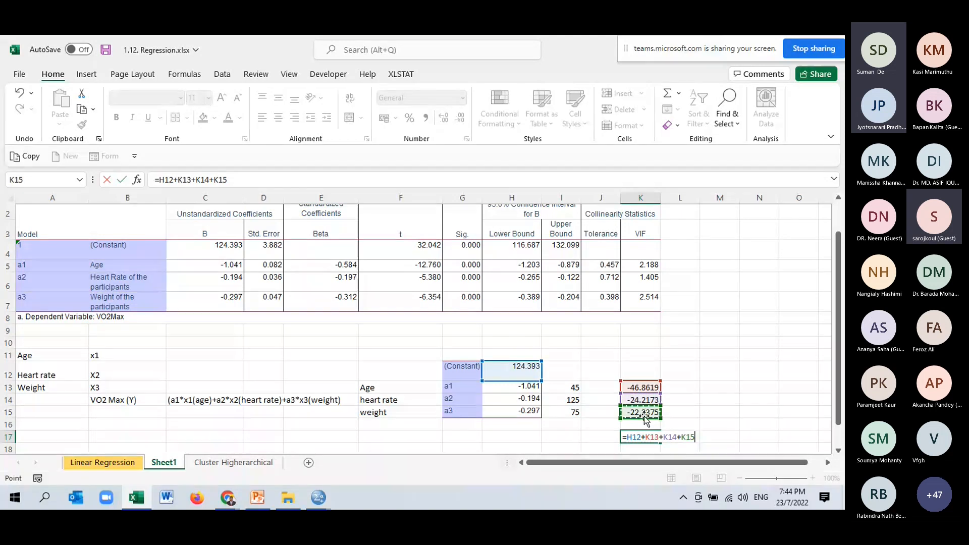
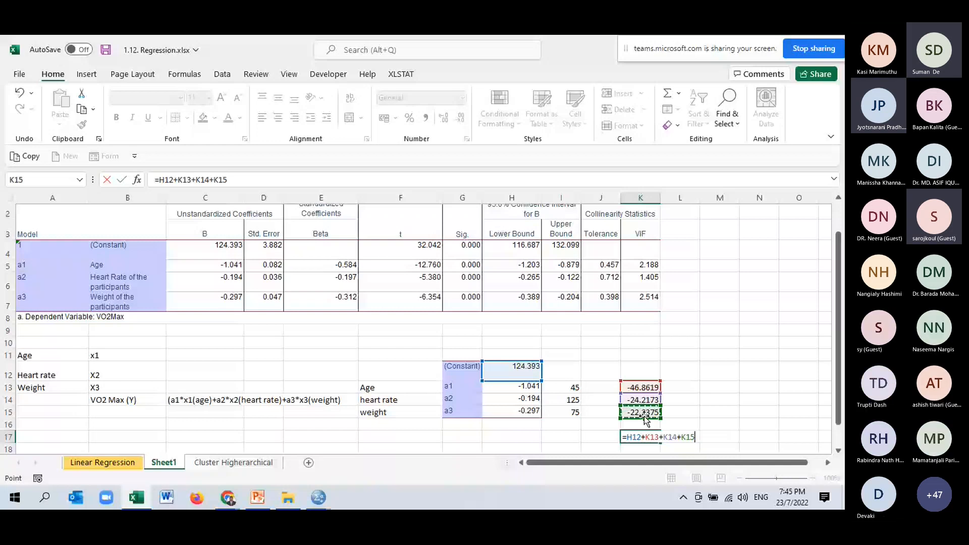
- Complete the predicted VO2max formula in K17 and show its result with two decimal places
{"action": "key", "text": "Return"}
{"action": "left_click", "coordinate": [644, 417]}
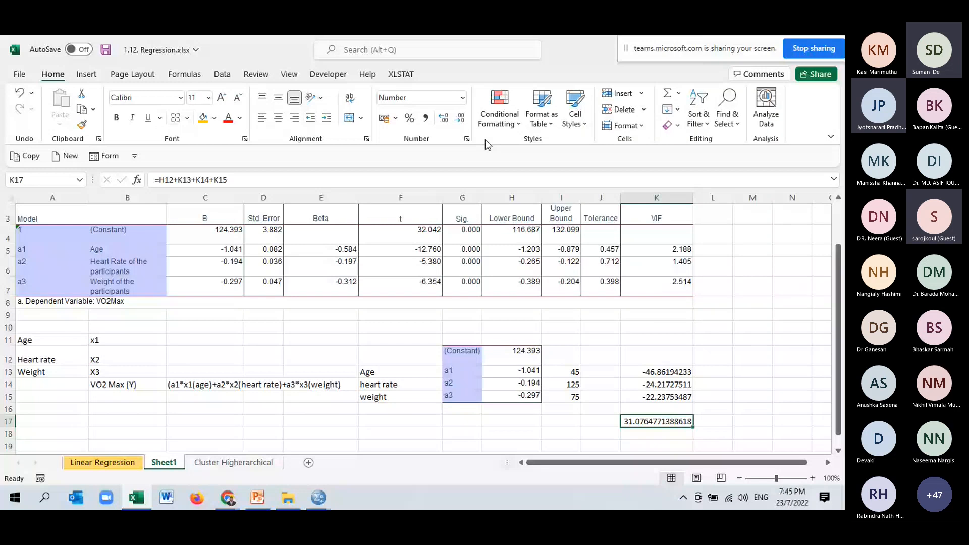
{"action": "left_click", "coordinate": [460, 118]}
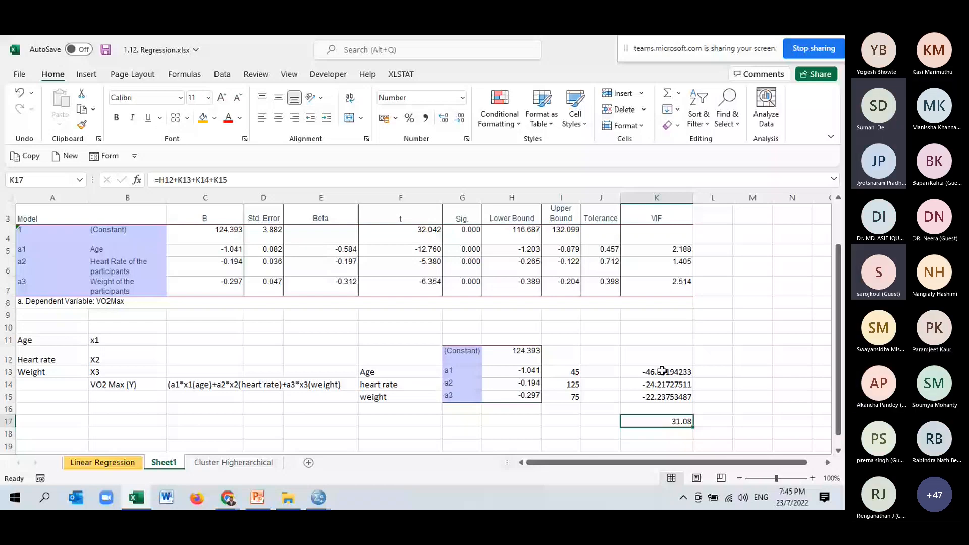
{"action": "left_click", "coordinate": [791, 385]}
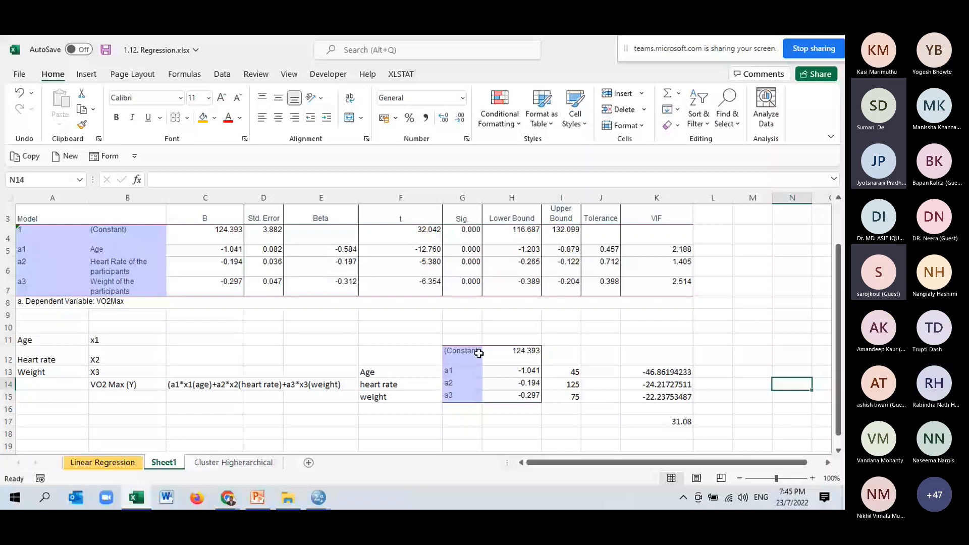
- Clear K13:K17 and overwrite G12:H15 with the predictor labels and B coefficients copied from B4:C7
{"action": "key", "text": "ctrl+z"}
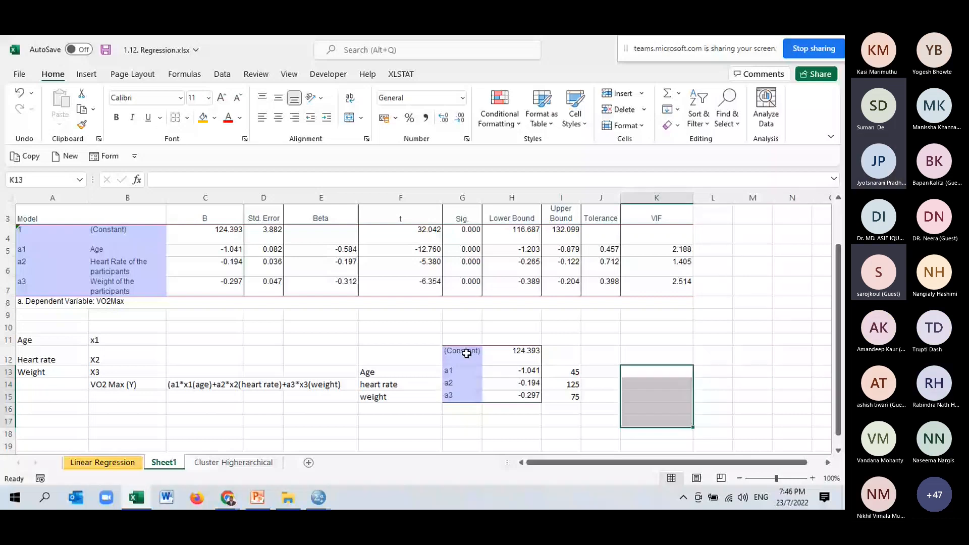
{"action": "left_click_drag", "start_coordinate": [467, 354], "coordinate": [519, 396]}
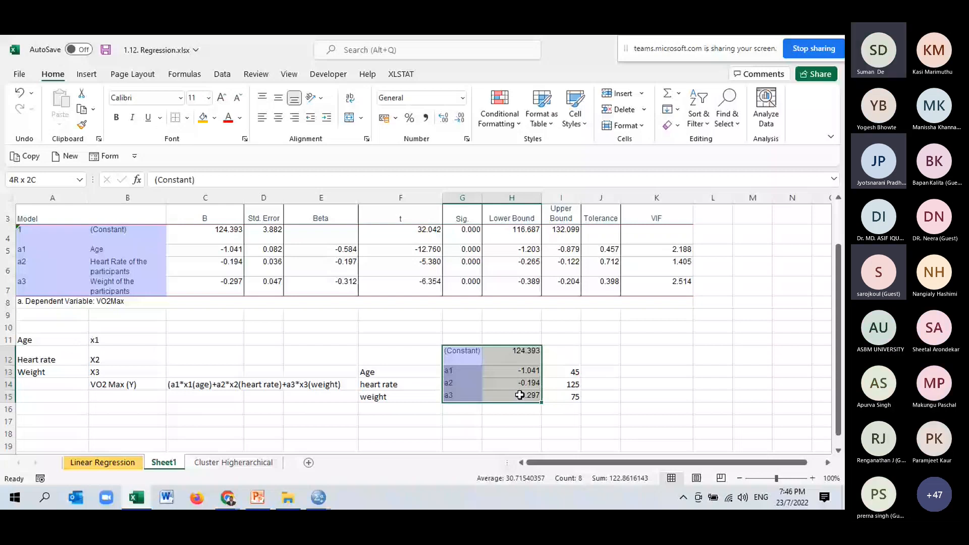
{"action": "left_click_drag", "start_coordinate": [127, 234], "coordinate": [217, 286]}
{"action": "key", "text": "ctrl+c"}
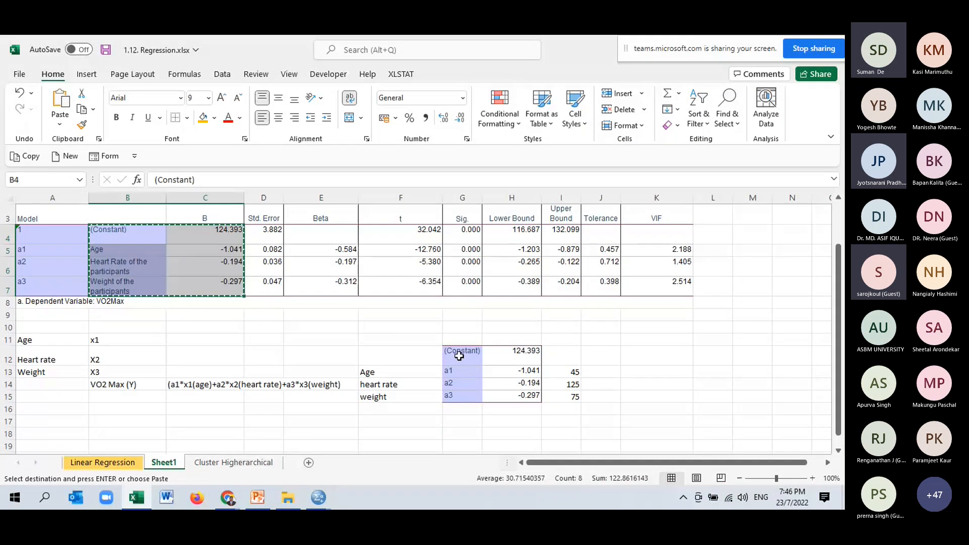
{"action": "left_click", "coordinate": [459, 356]}
{"action": "key", "text": "ctrl+v"}
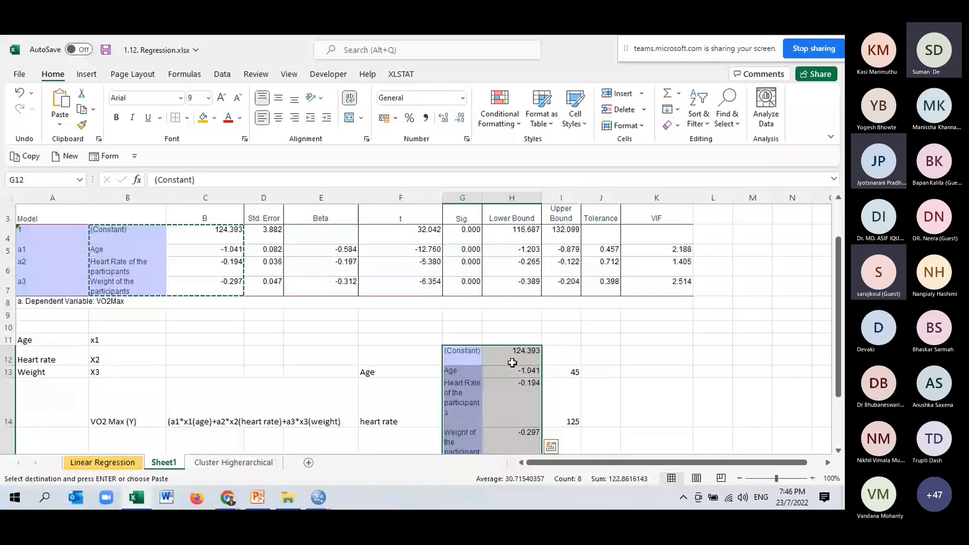
- Add the heading Prediction in I11 above the example values
{"action": "scroll", "coordinate": [512, 362], "scroll_direction": "down", "scroll_amount": 2}
{"action": "left_click", "coordinate": [644, 358]}
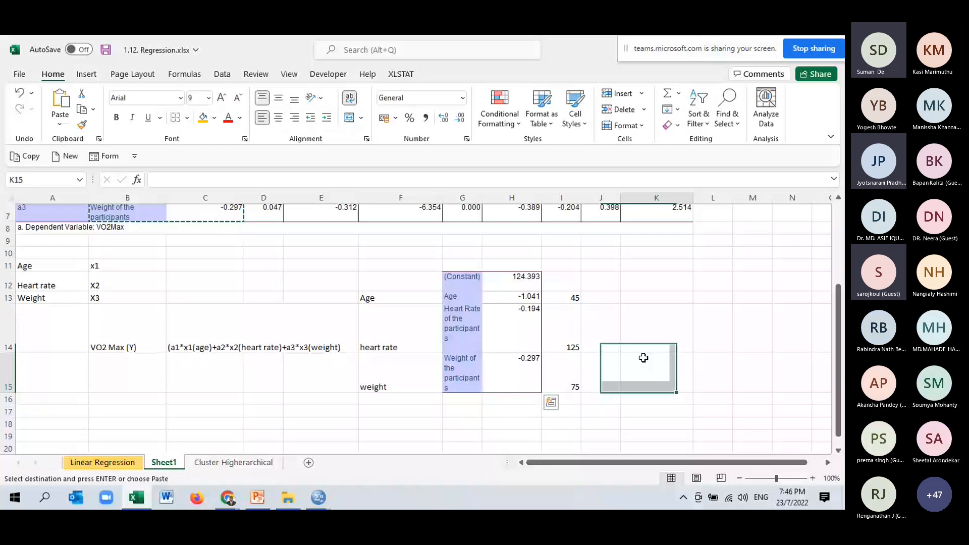
{"action": "left_click", "coordinate": [561, 266]}
{"action": "type", "text": "Pr"}
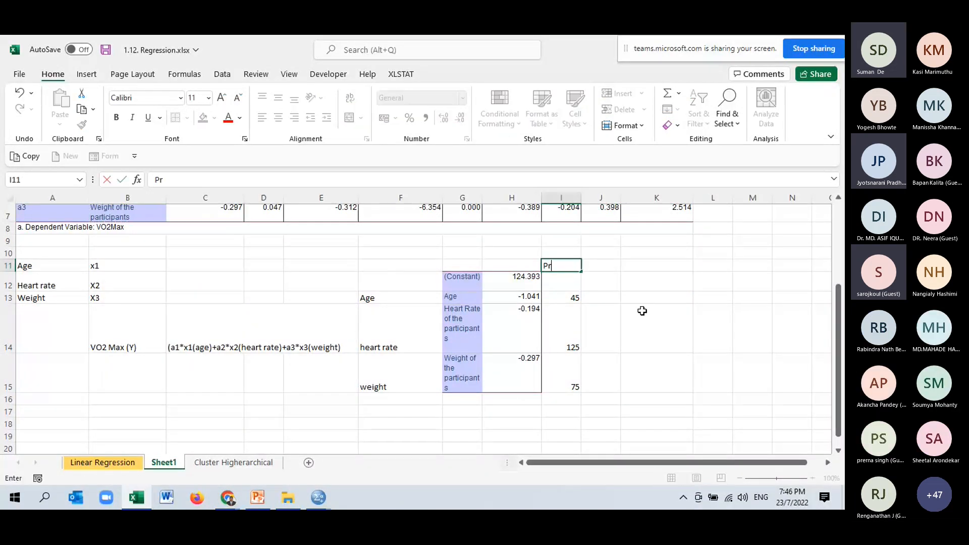
{"action": "type", "text": "edi"}
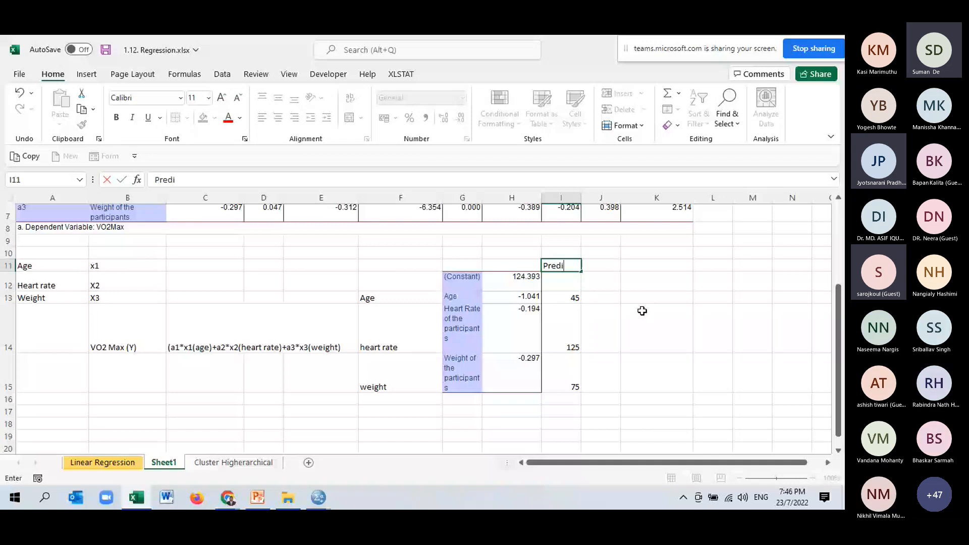
{"action": "type", "text": "ction"}
- Examine the coefficients in H13:H15 alongside the age, heart rate and weight example values in I13:I15
{"action": "left_click_drag", "start_coordinate": [512, 296], "coordinate": [525, 374]}
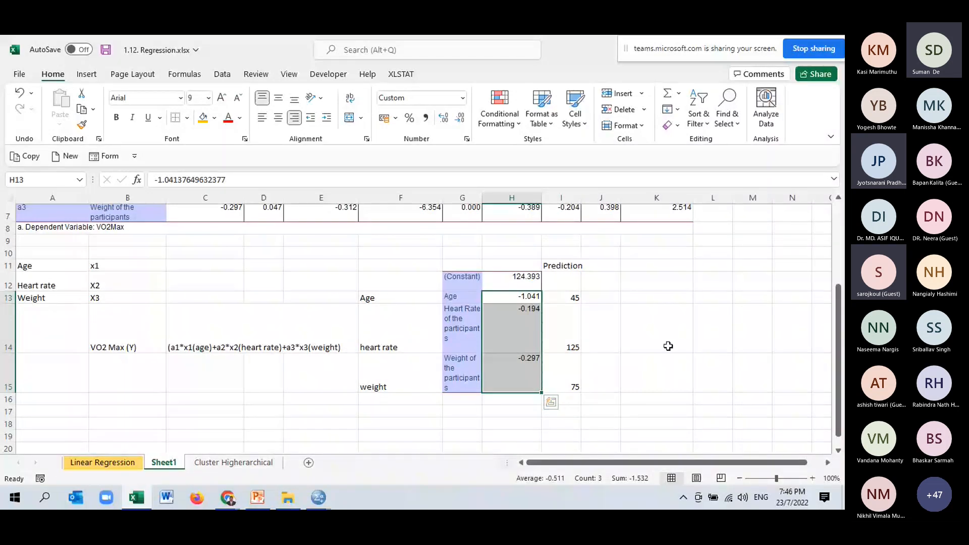
{"action": "key", "text": "Right"}
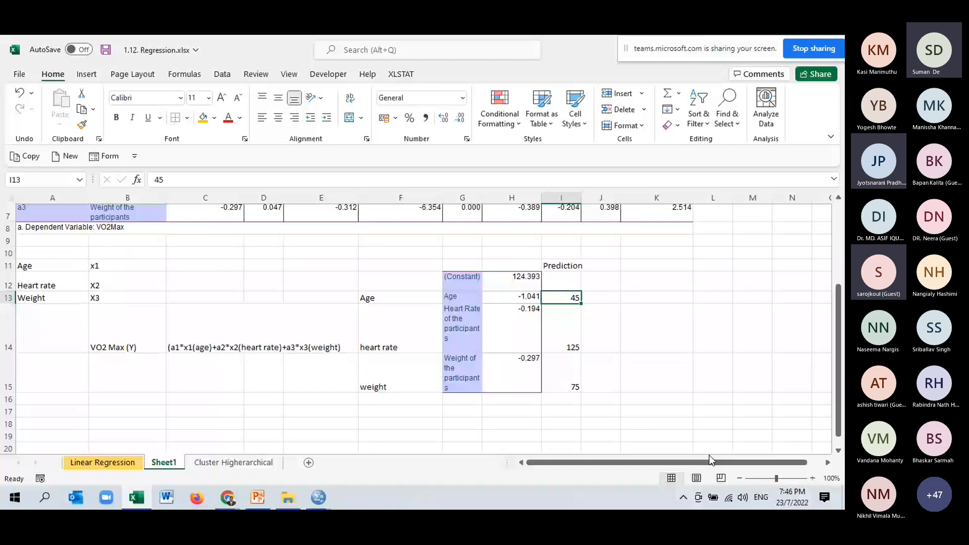
{"action": "key", "text": "Down"}
{"action": "key", "text": "Down"}
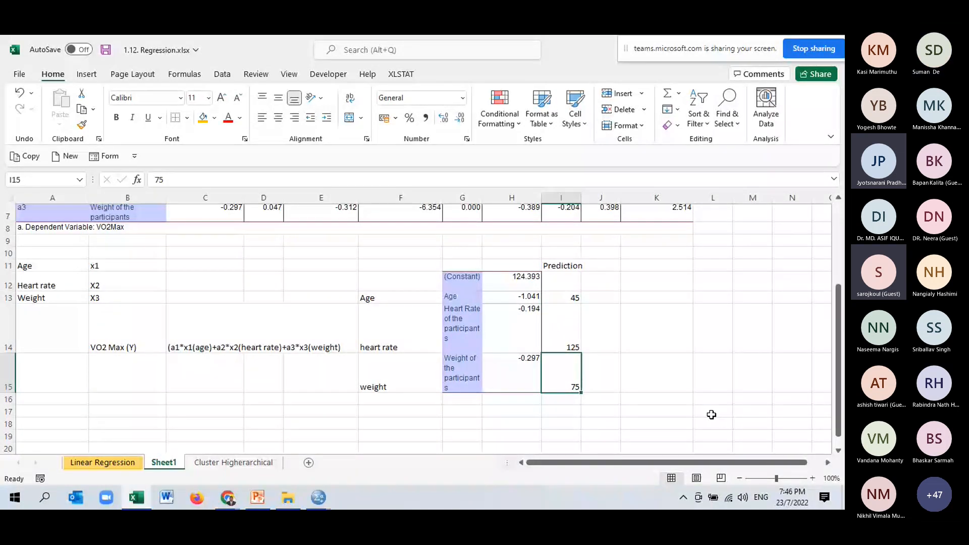
{"action": "scroll", "coordinate": [631, 375], "scroll_direction": "up", "scroll_amount": 1}
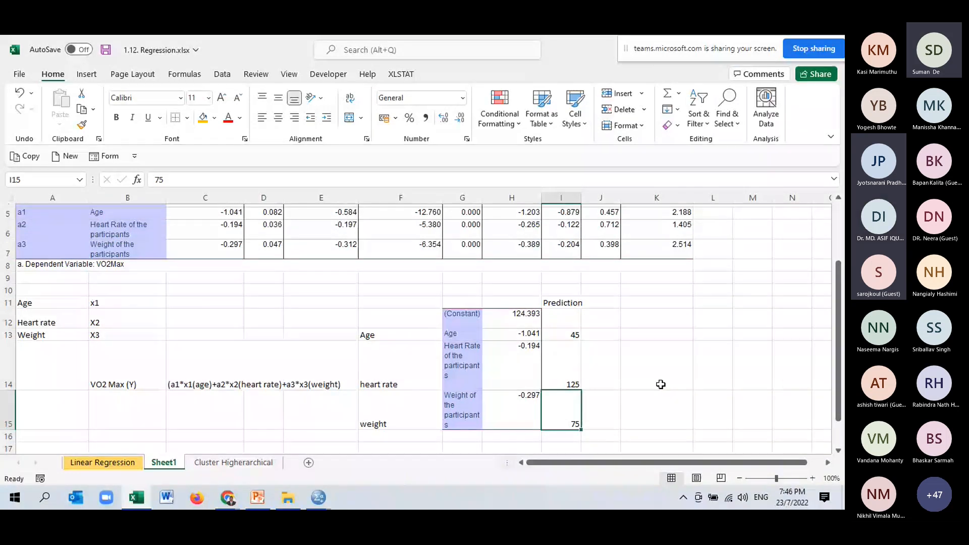
{"action": "left_click", "coordinate": [647, 337]}
{"action": "scroll", "coordinate": [692, 387], "scroll_direction": "down", "scroll_amount": 1}
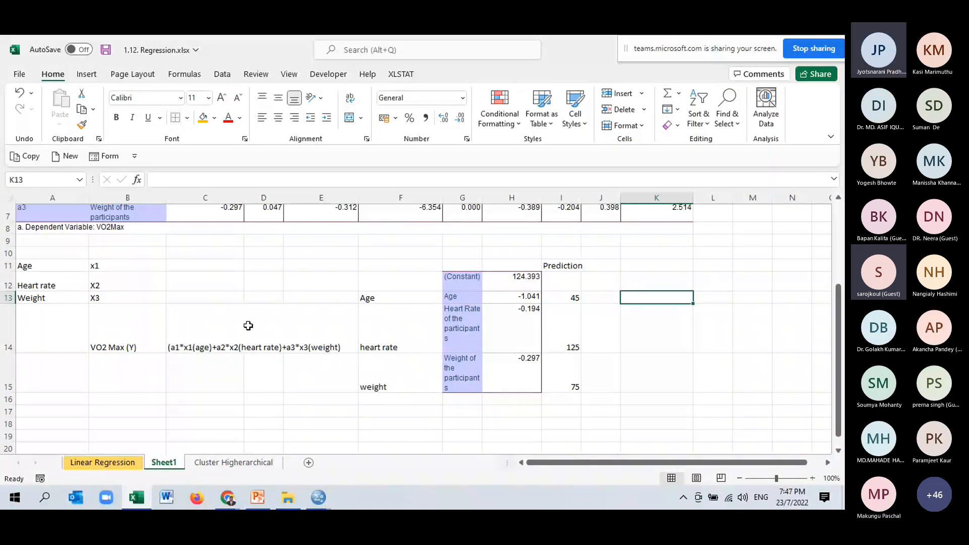
- Compare the equation text in C14 with the predicted VO2max equation on slide 71 of the PowerPoint presentation
{"action": "left_click", "coordinate": [175, 321]}
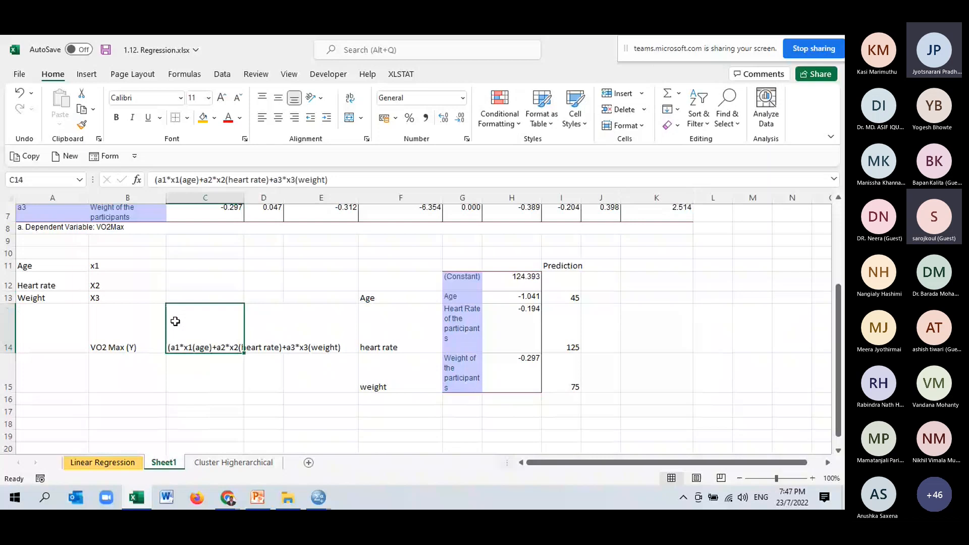
{"action": "double_click", "coordinate": [175, 322]}
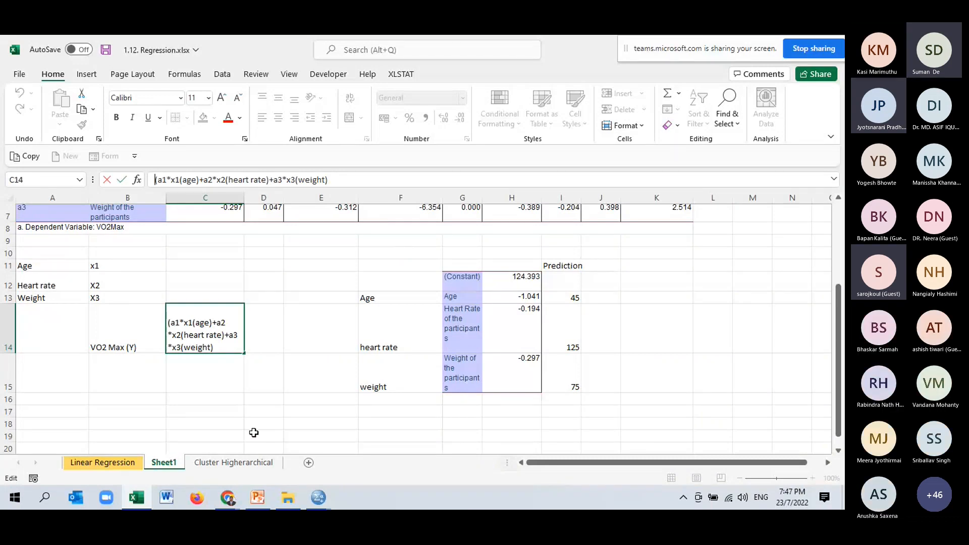
{"action": "left_click", "coordinate": [258, 499]}
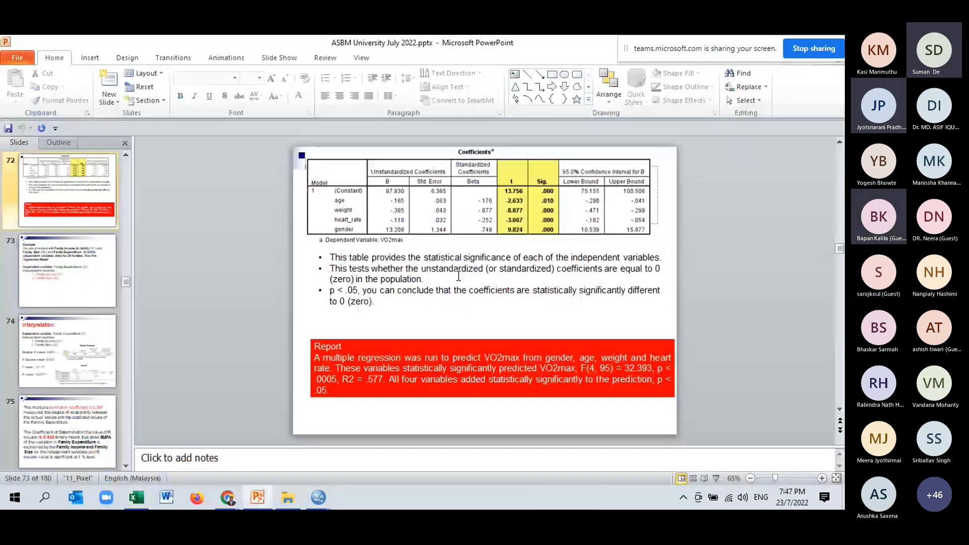
{"action": "scroll", "coordinate": [459, 277], "scroll_direction": "up", "scroll_amount": 1}
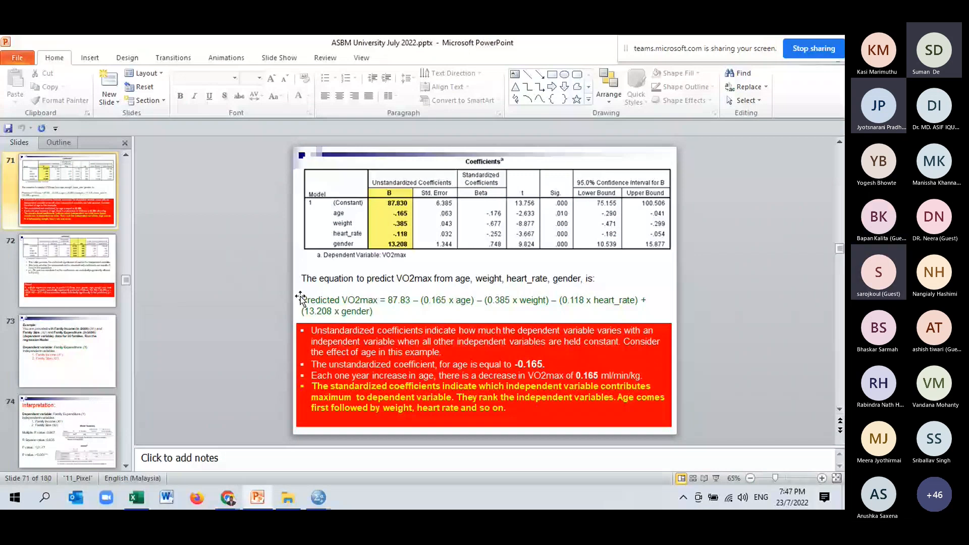
{"action": "left_click_drag", "start_coordinate": [301, 299], "coordinate": [390, 310]}
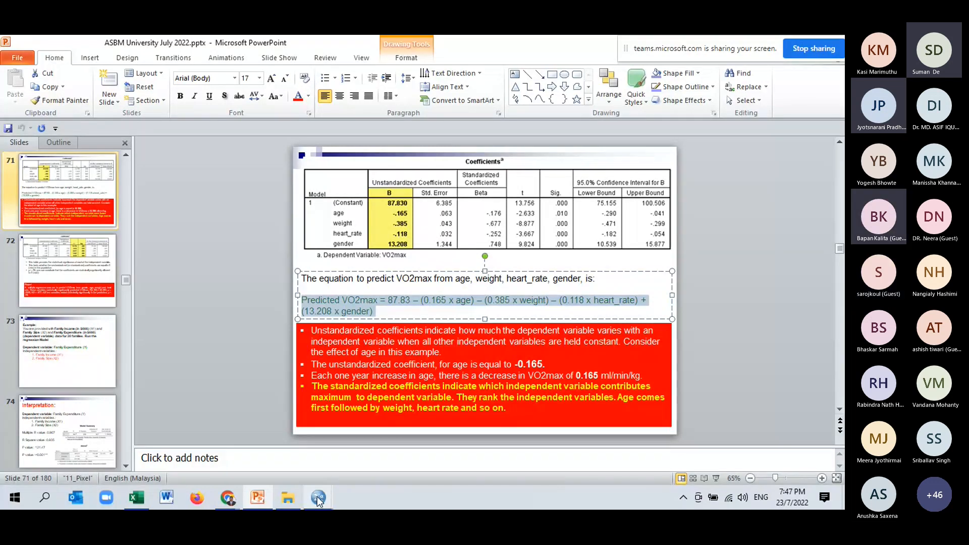
- Return to the Excel workbook and calculate coefficient times example value with =H13*I13 in K13, filling it down to K15
{"action": "left_click", "coordinate": [136, 498]}
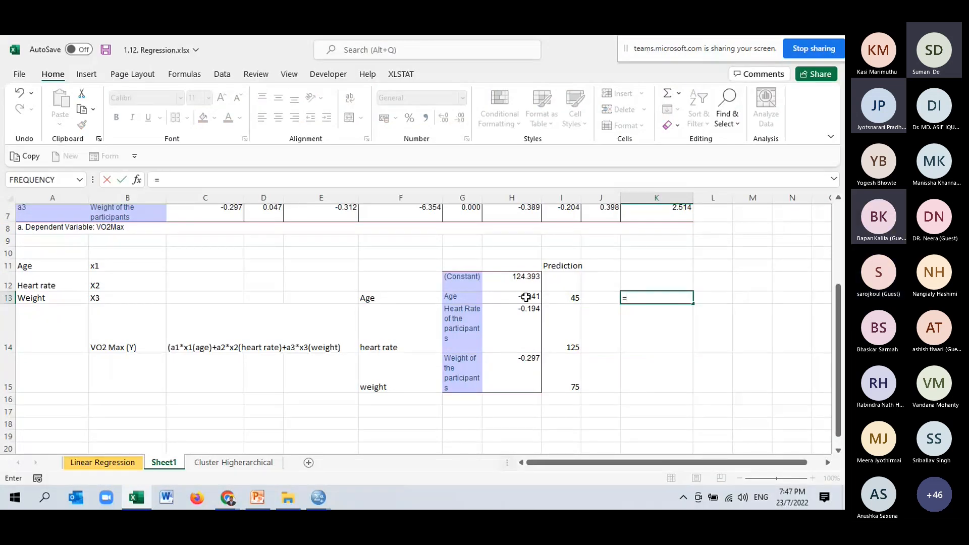
{"action": "type", "text": "*"}
{"action": "left_click", "coordinate": [567, 297]}
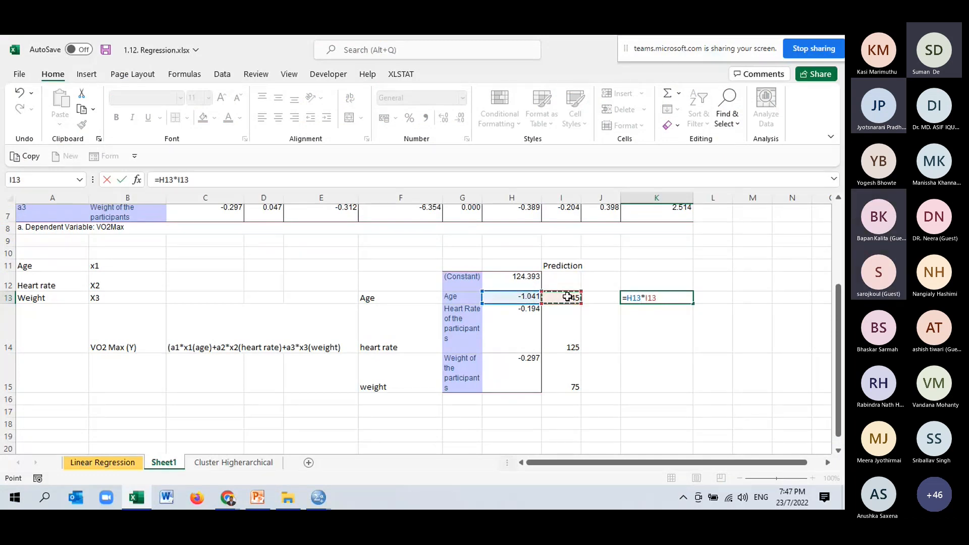
{"action": "key", "text": "Return"}
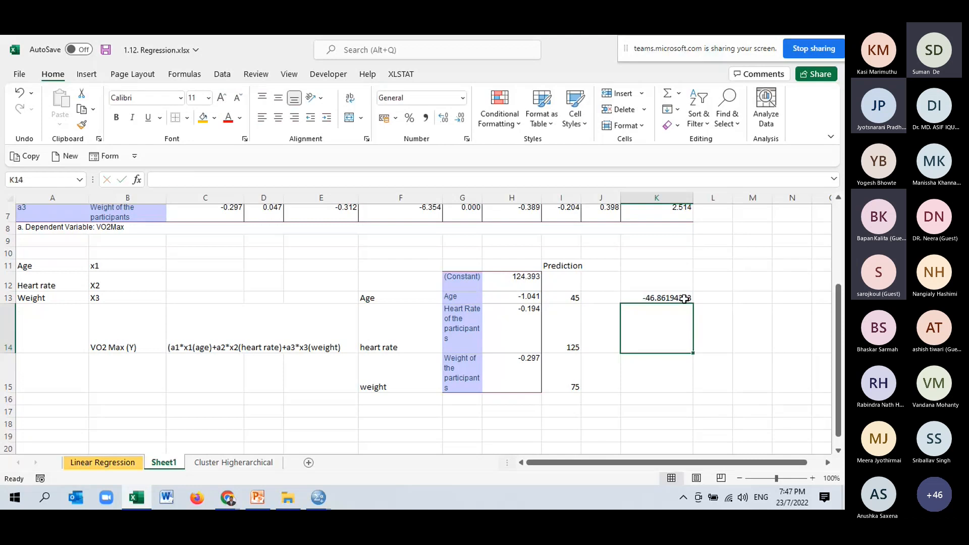
{"action": "left_click", "coordinate": [683, 299]}
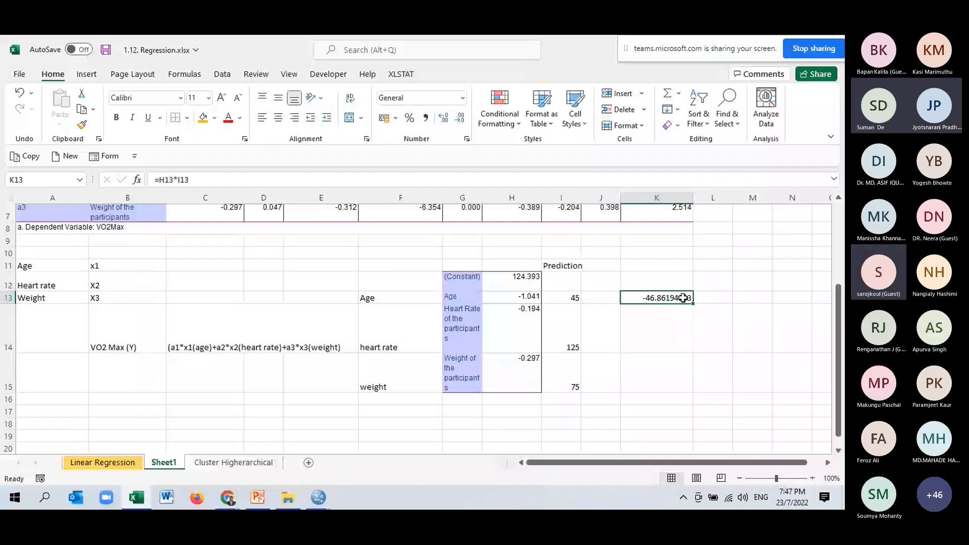
{"action": "left_click_drag", "start_coordinate": [692, 303], "coordinate": [693, 390]}
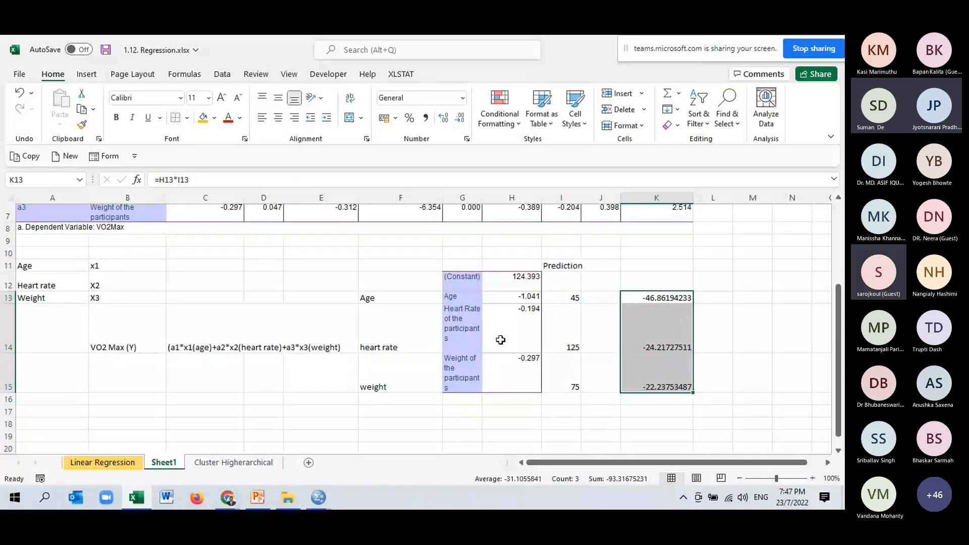
- Highlight the constant in H12 and the three products in K13:K15 with a gold fill
{"action": "left_click", "coordinate": [471, 373]}
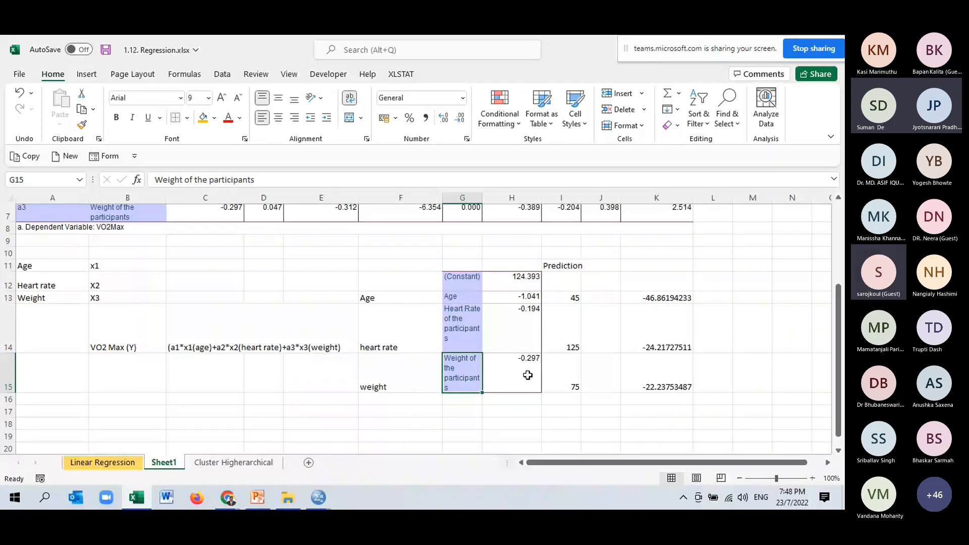
{"action": "left_click", "coordinate": [676, 377]}
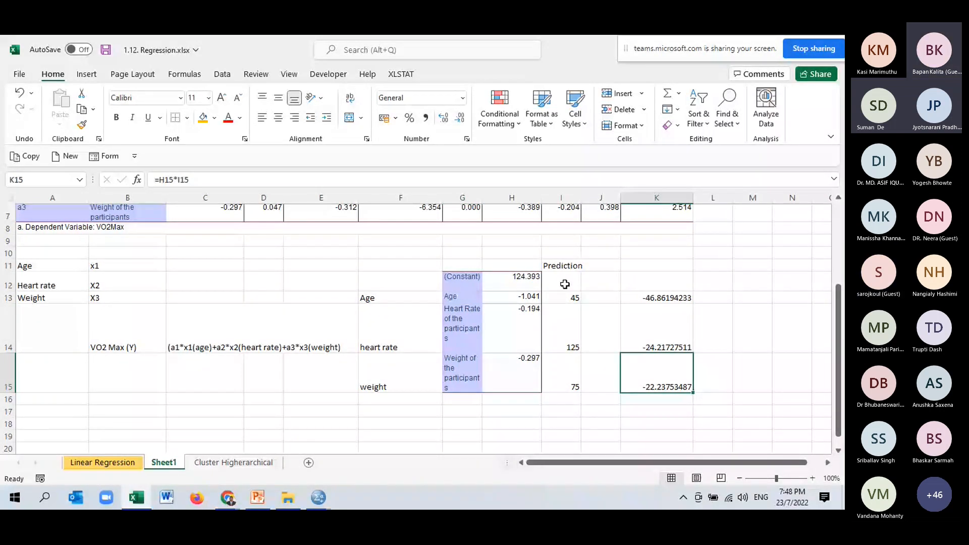
{"action": "left_click", "coordinate": [504, 279]}
{"action": "left_click", "coordinate": [203, 120]}
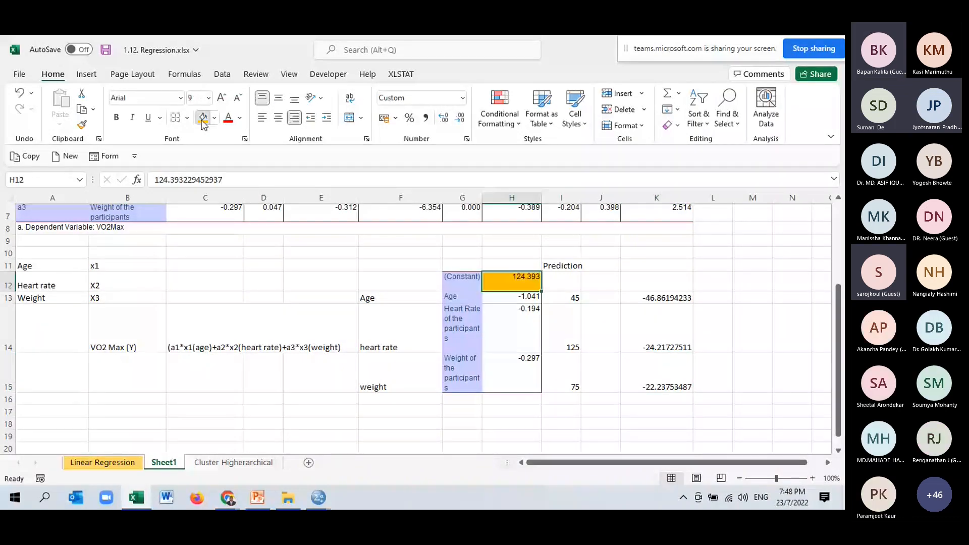
{"action": "left_click_drag", "start_coordinate": [656, 298], "coordinate": [656, 378]}
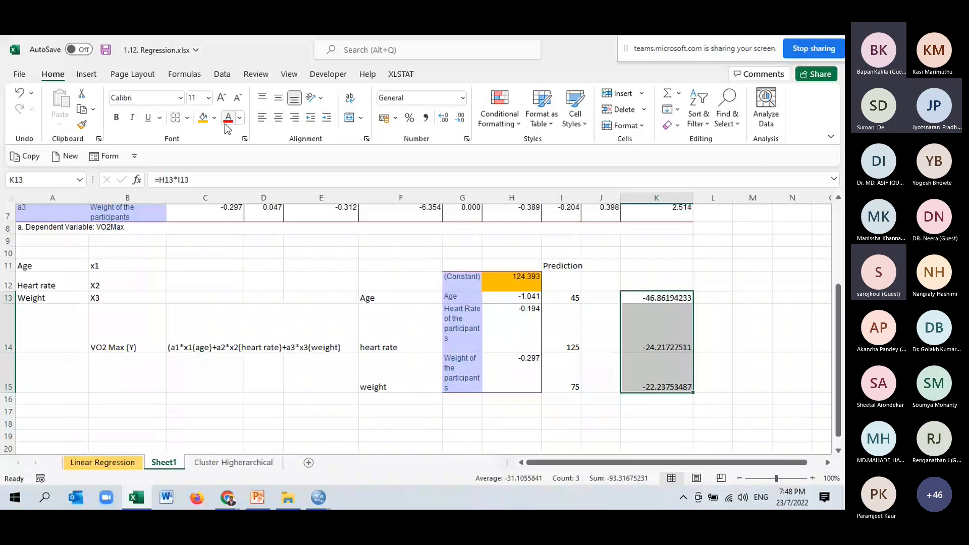
{"action": "left_click", "coordinate": [214, 118]}
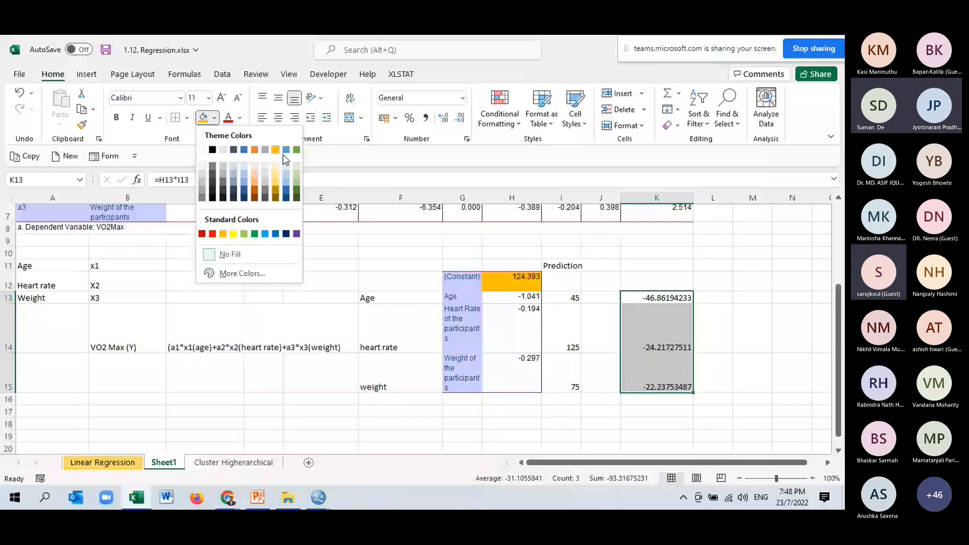
{"action": "left_click", "coordinate": [276, 150]}
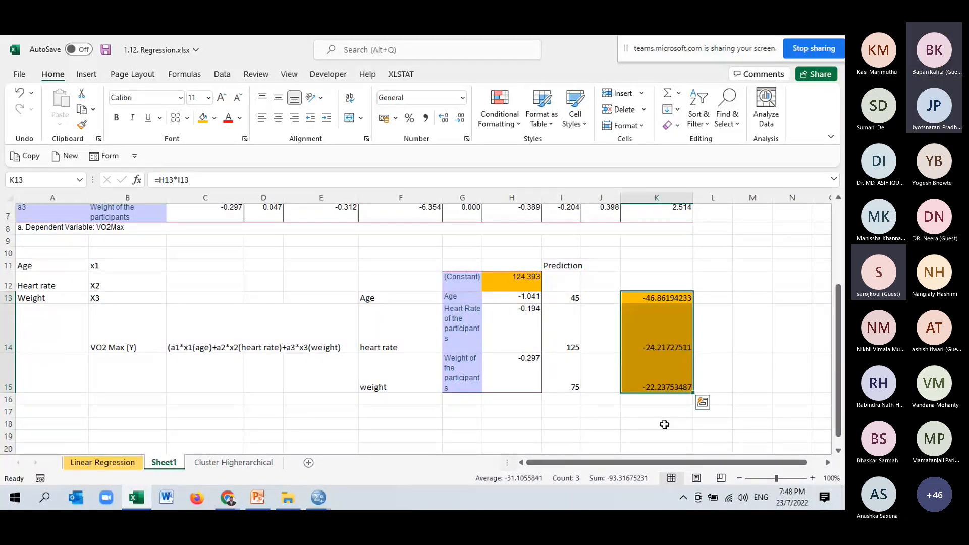
- Calculate the predicted VO2max in K18 with =H12+K13+K14+K15 and highlight the cell with the gold fill
{"action": "left_click", "coordinate": [664, 424]}
{"action": "type", "text": "="}
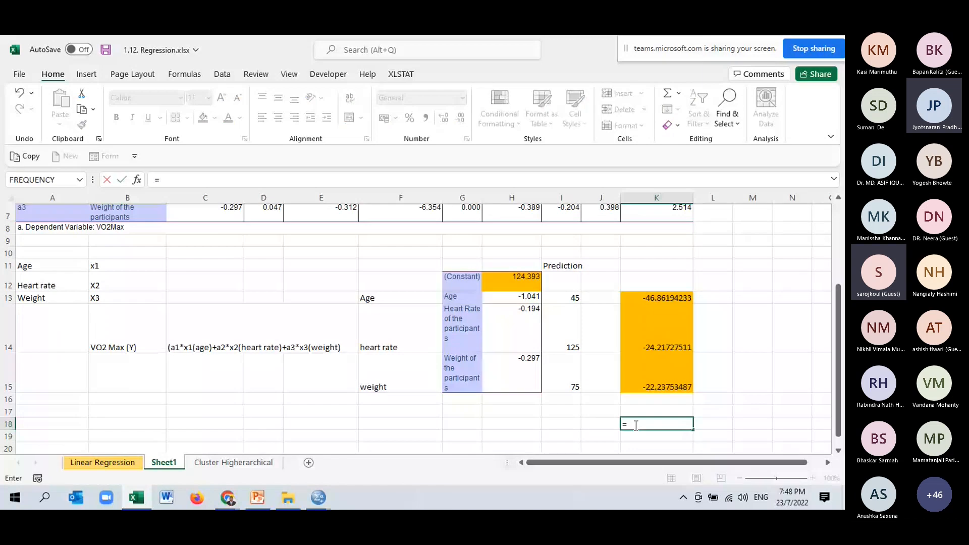
{"action": "left_click", "coordinate": [525, 284]}
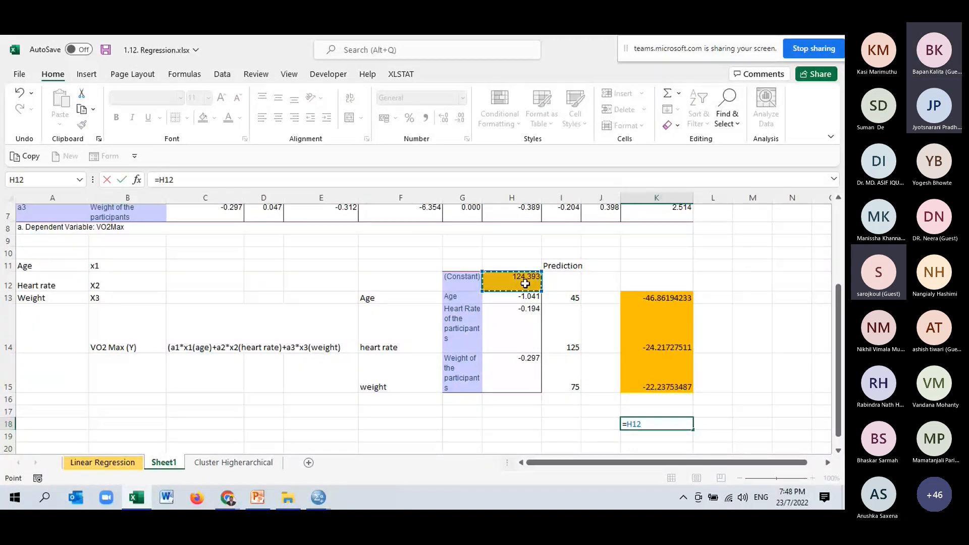
{"action": "type", "text": "+"}
{"action": "left_click", "coordinate": [679, 298]}
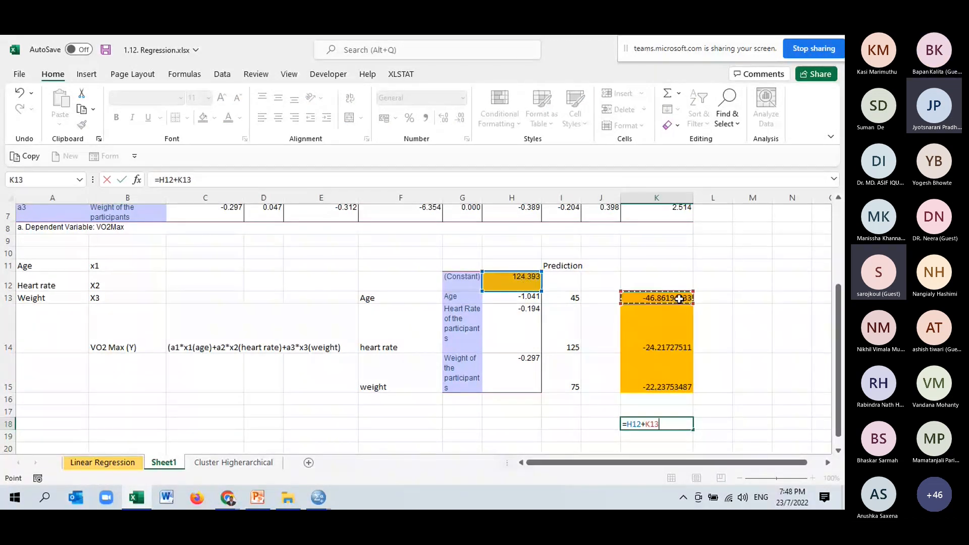
{"action": "type", "text": "+"}
{"action": "left_click", "coordinate": [655, 339]}
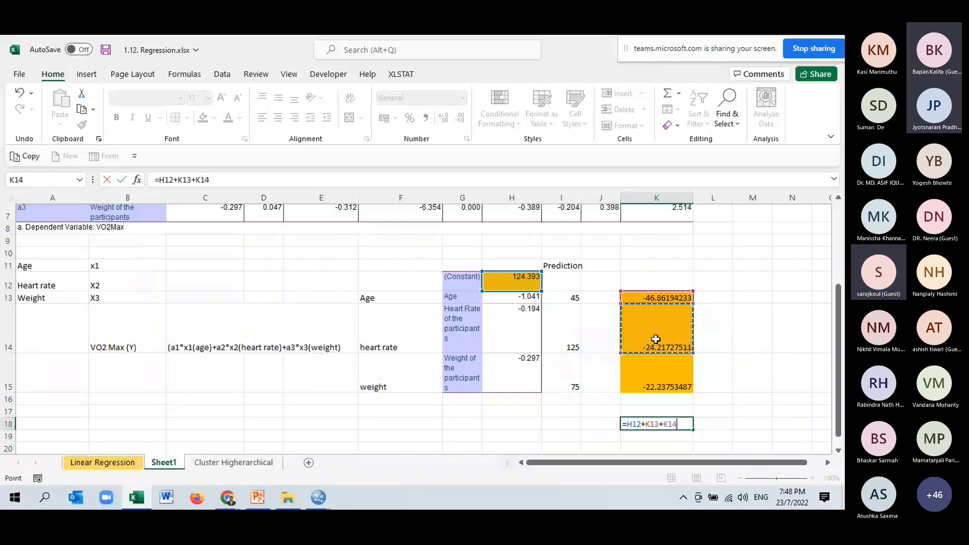
{"action": "type", "text": "+"}
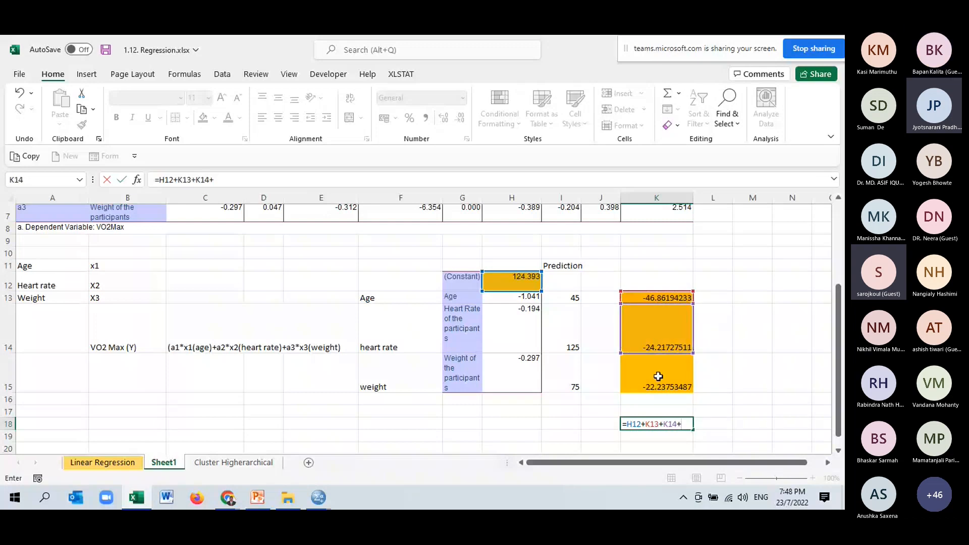
{"action": "left_click", "coordinate": [659, 377]}
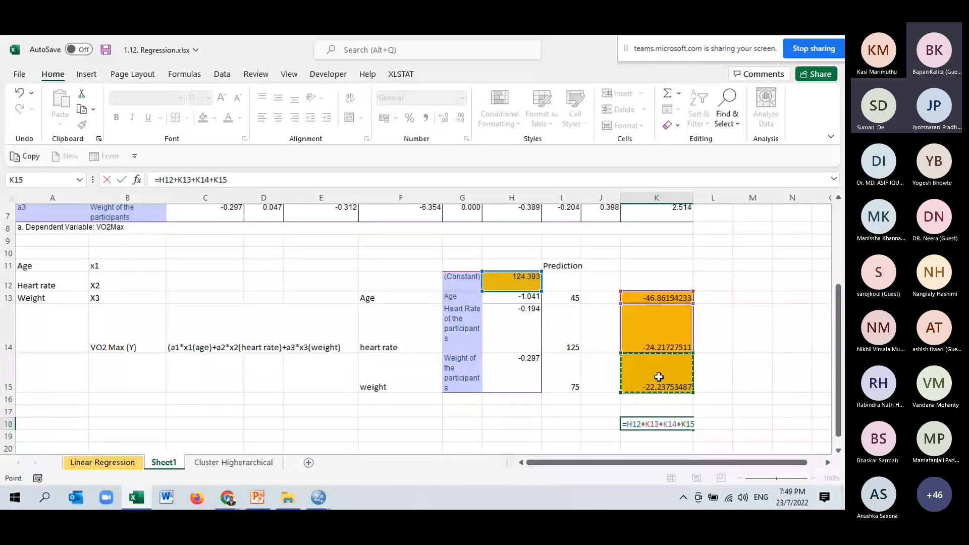
{"action": "key", "text": "Return"}
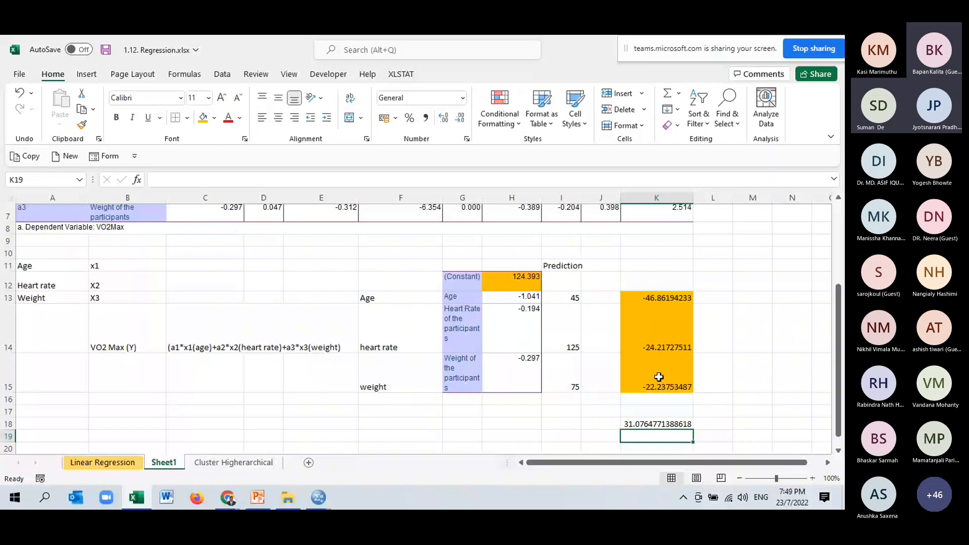
{"action": "left_click", "coordinate": [657, 424]}
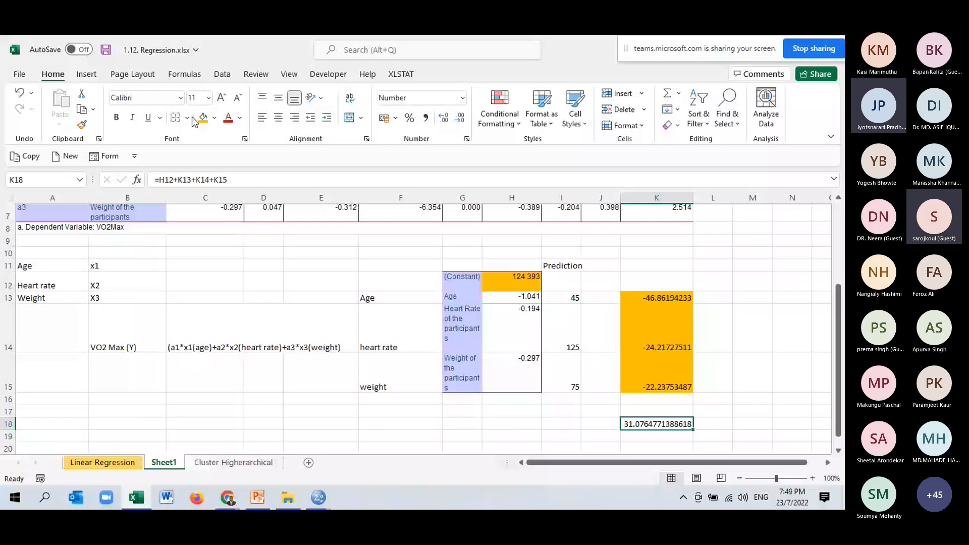
- Look over the SPSS family size and income versus expenditure data and the July 2022 workshop folder's files
{"action": "left_click", "coordinate": [318, 497]}
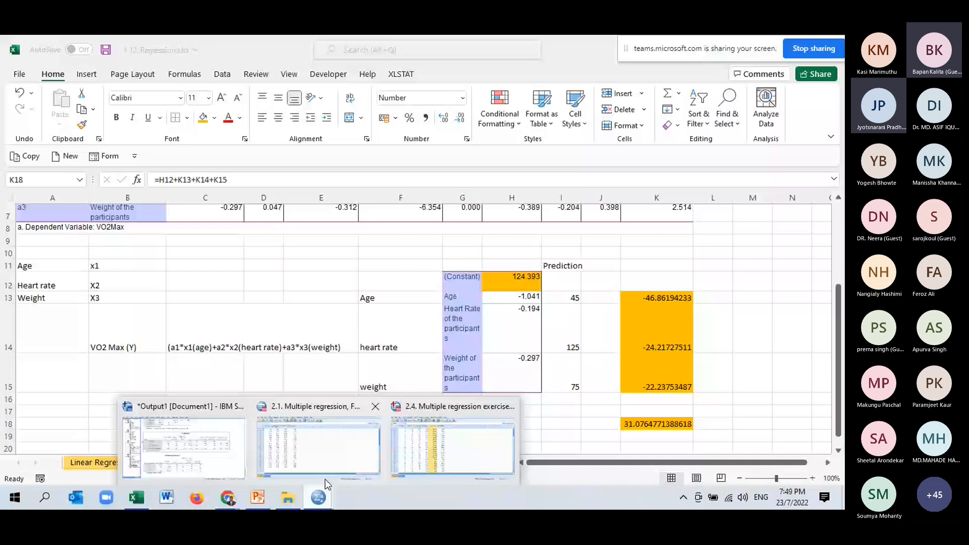
{"action": "left_click", "coordinate": [325, 477]}
{"action": "mouse_move", "coordinate": [266, 495]}
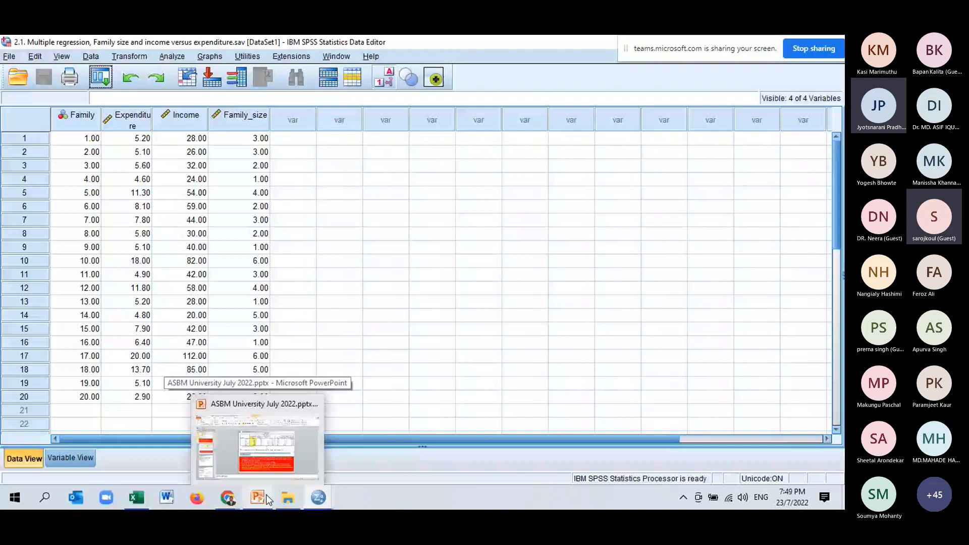
{"action": "left_click", "coordinate": [292, 500]}
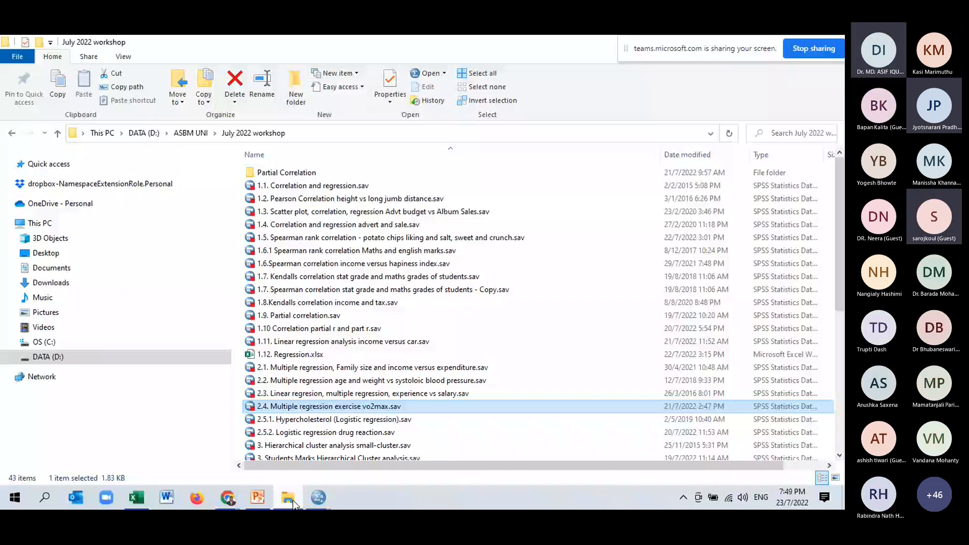
{"action": "left_click", "coordinate": [318, 497]}
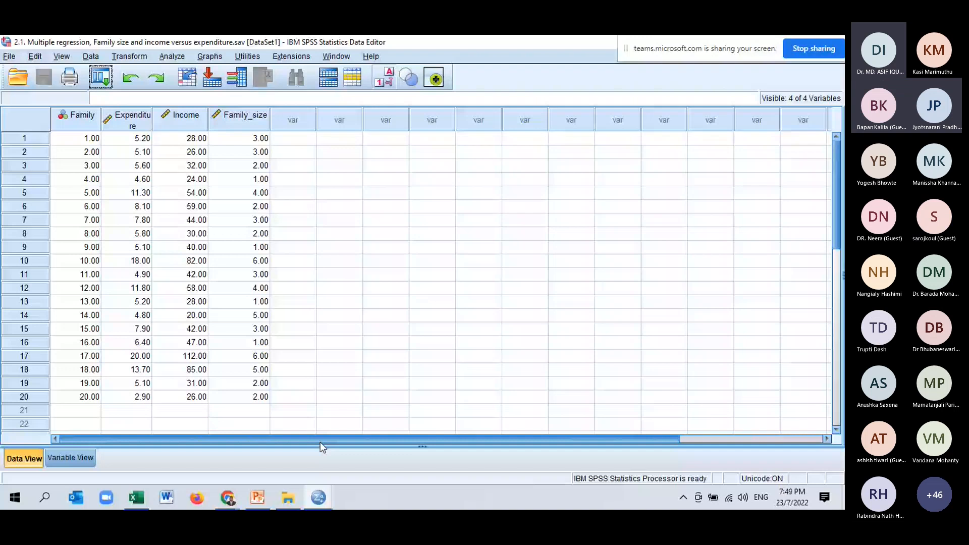
{"action": "mouse_move", "coordinate": [287, 497]}
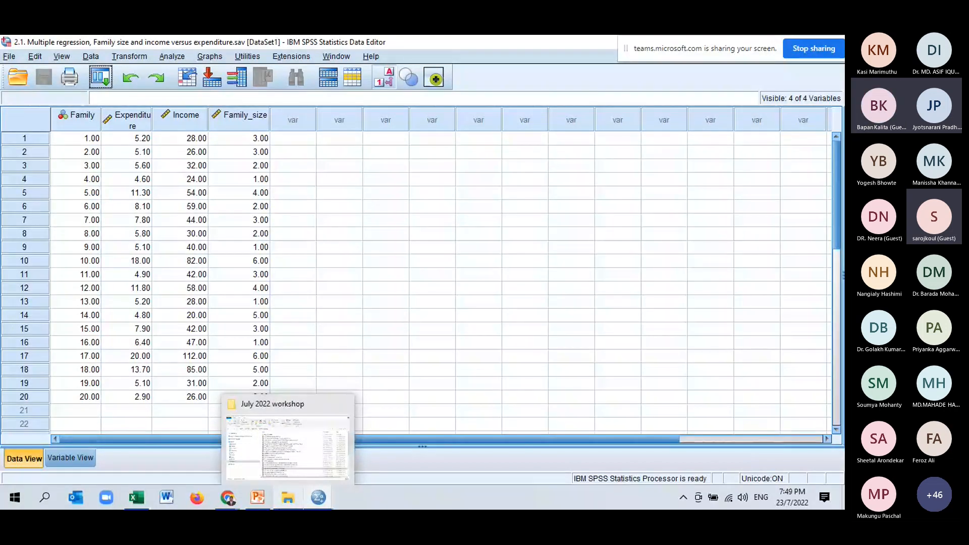
{"action": "left_click", "coordinate": [325, 498]}
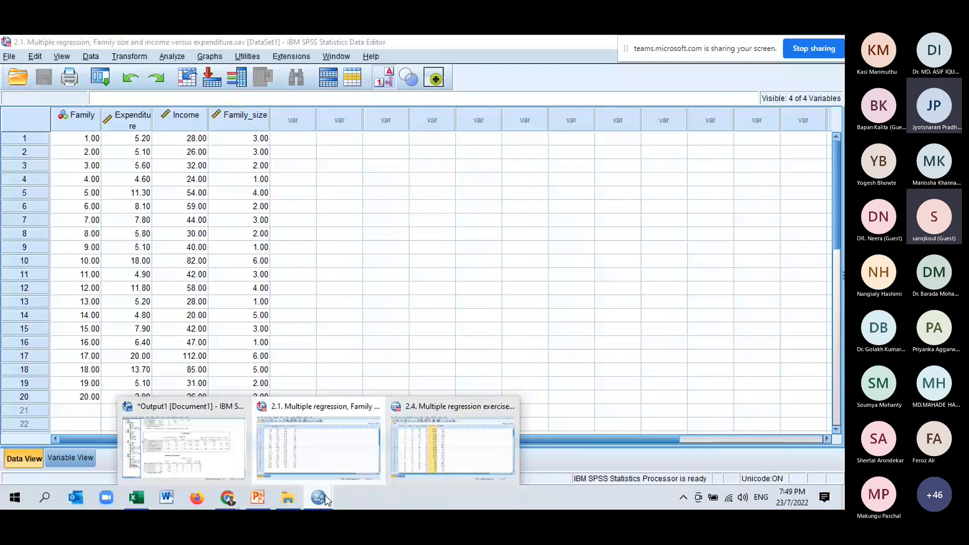
{"action": "left_click", "coordinate": [320, 499]}
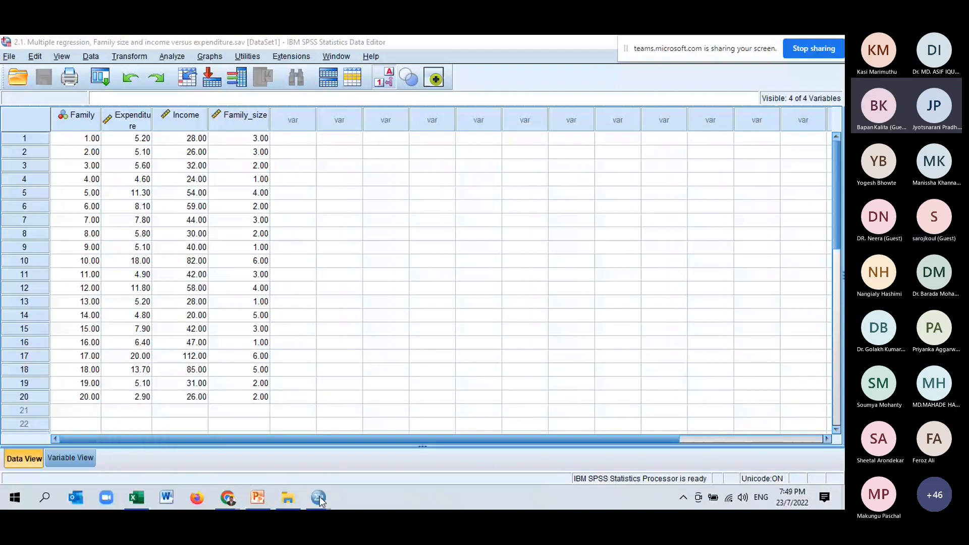
- Return to the Excel workbook and set the example age to 50, heart rate to 130 and weight to 60 in I13:I15
{"action": "left_click", "coordinate": [136, 497]}
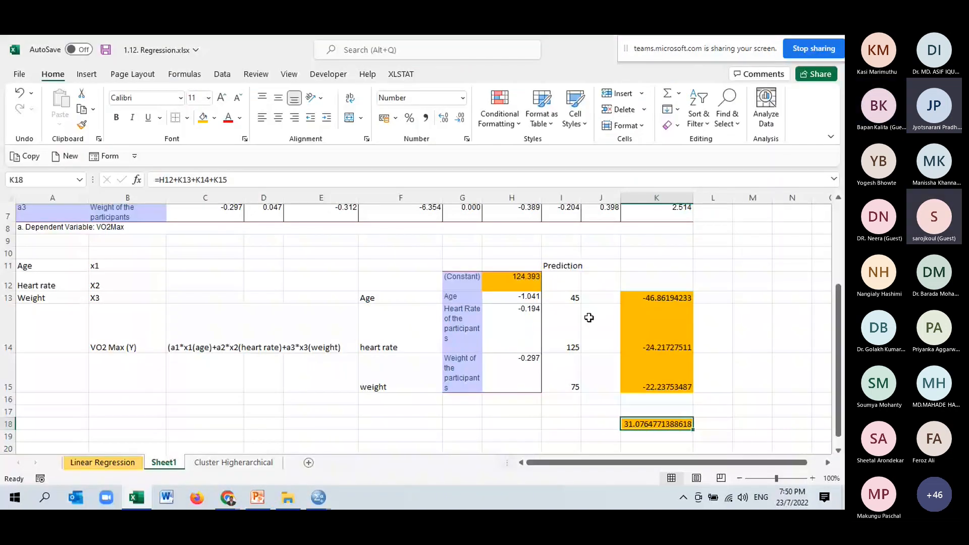
{"action": "left_click", "coordinate": [568, 298]}
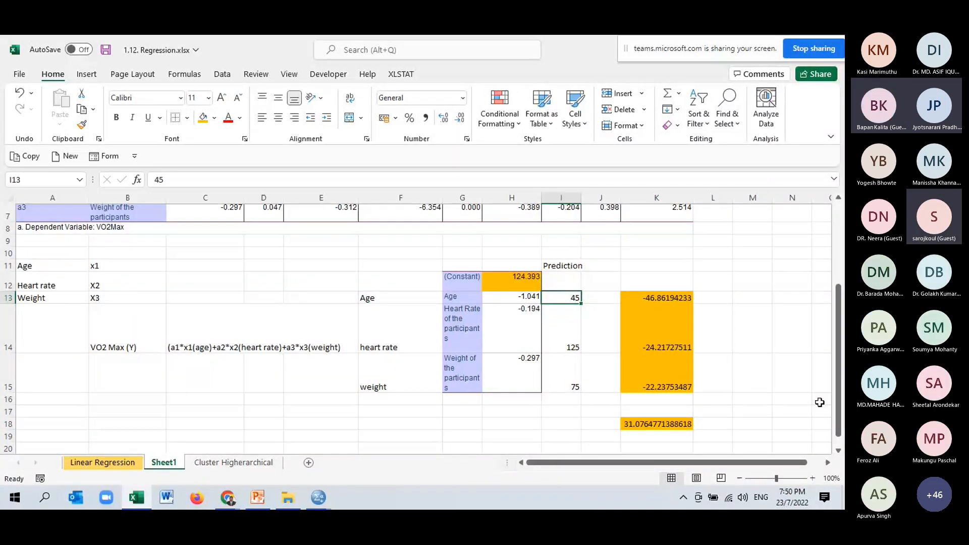
{"action": "type", "text": "50"}
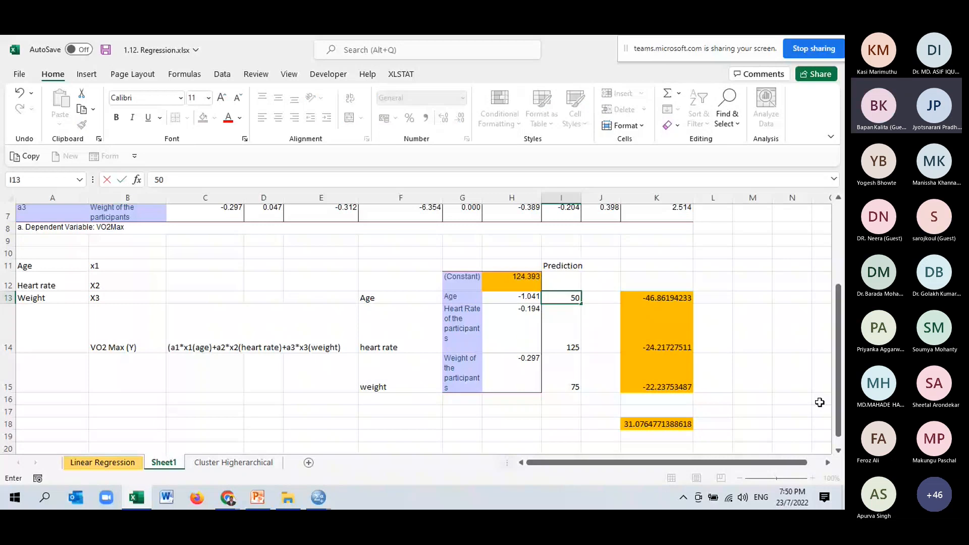
{"action": "left_click", "coordinate": [568, 342]}
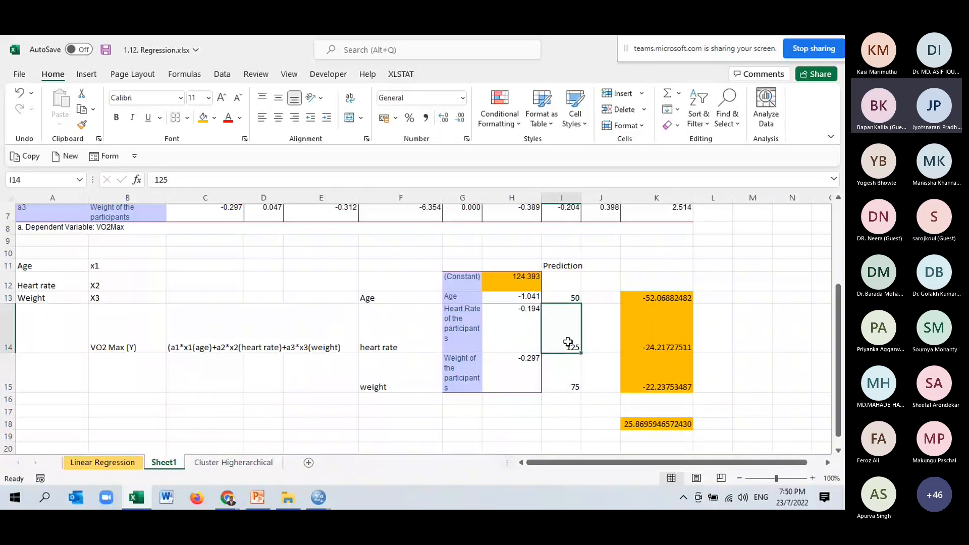
{"action": "type", "text": "130"}
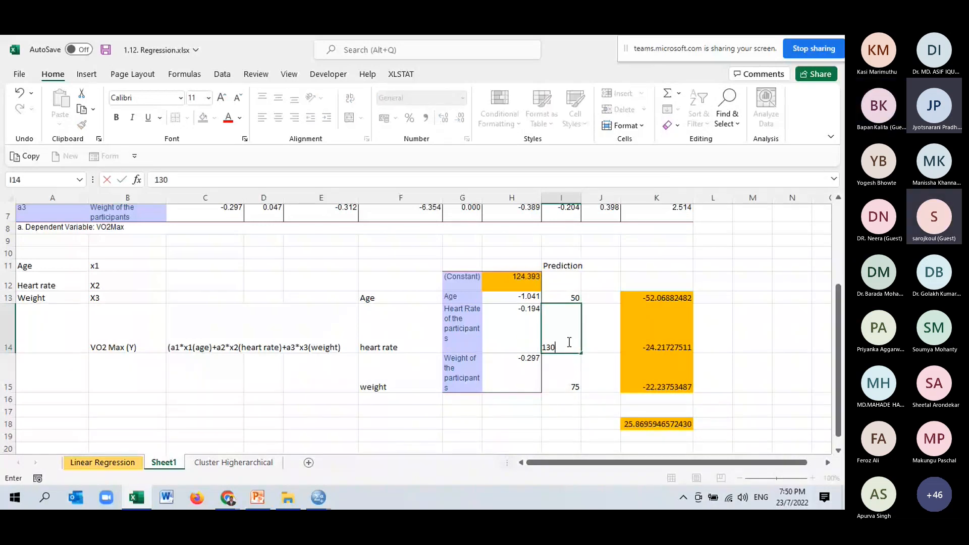
{"action": "left_click", "coordinate": [565, 386]}
{"action": "type", "text": "60"}
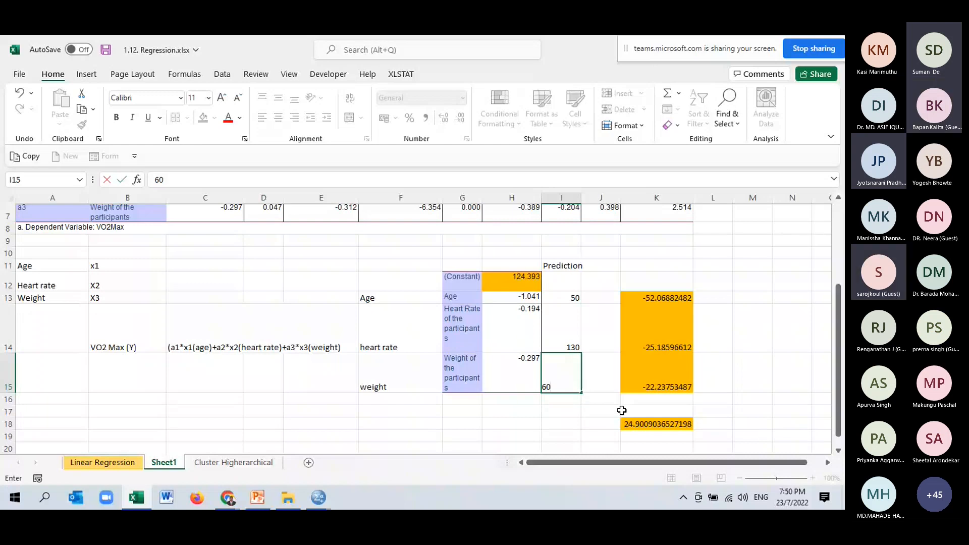
{"action": "key", "text": "Return"}
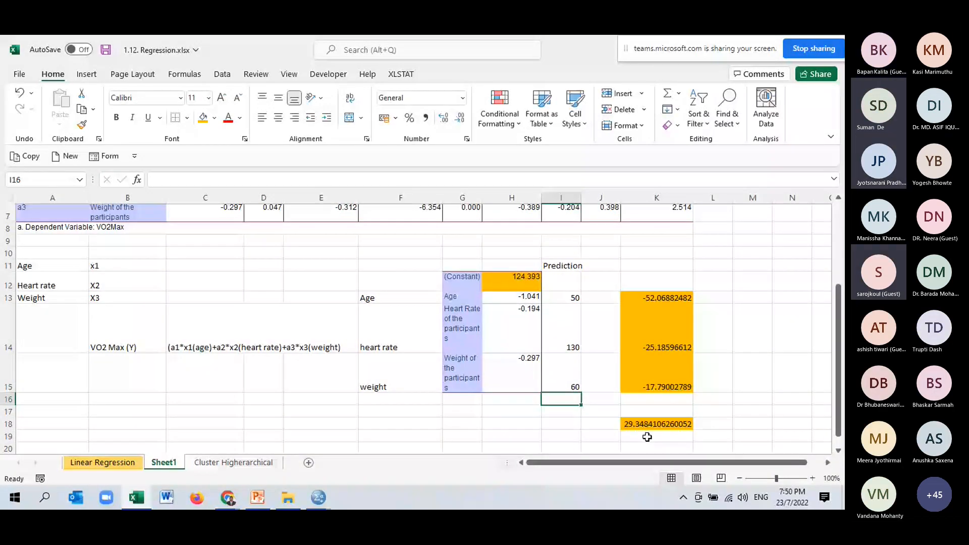
{"action": "left_click", "coordinate": [648, 425]}
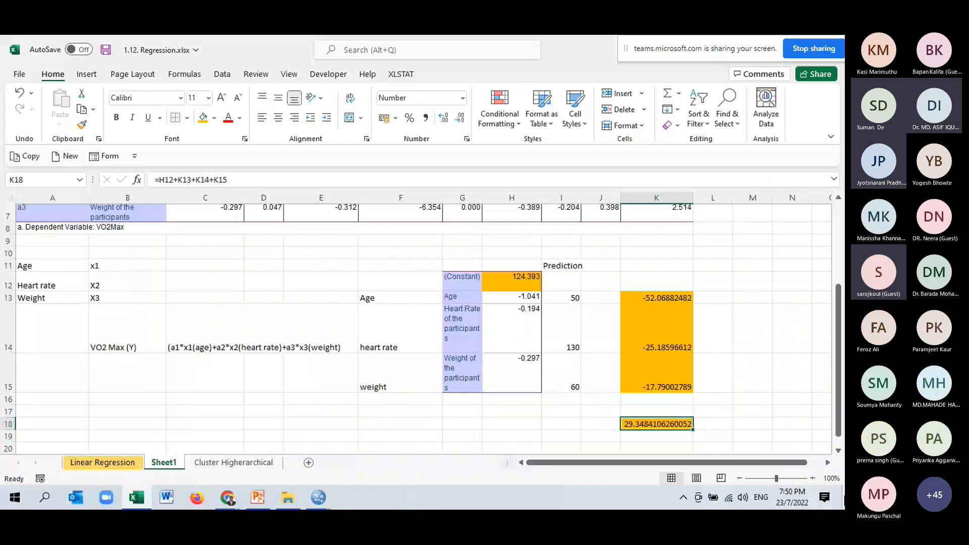
- Set the example age in I13 to 25 and check the recalculated VO2max prediction in K18
{"action": "left_click", "coordinate": [560, 297]}
{"action": "type", "text": "25"}
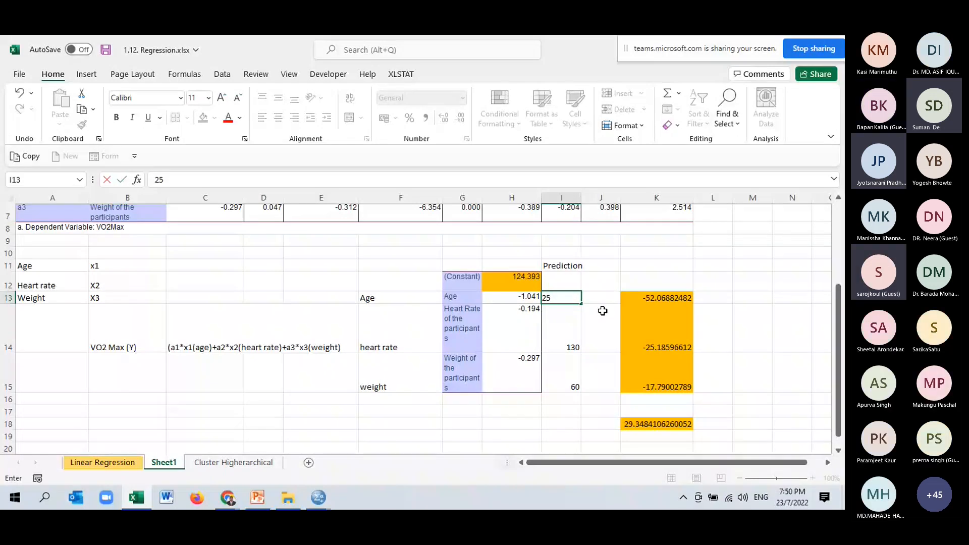
{"action": "key", "text": "Return"}
{"action": "left_click", "coordinate": [686, 426]}
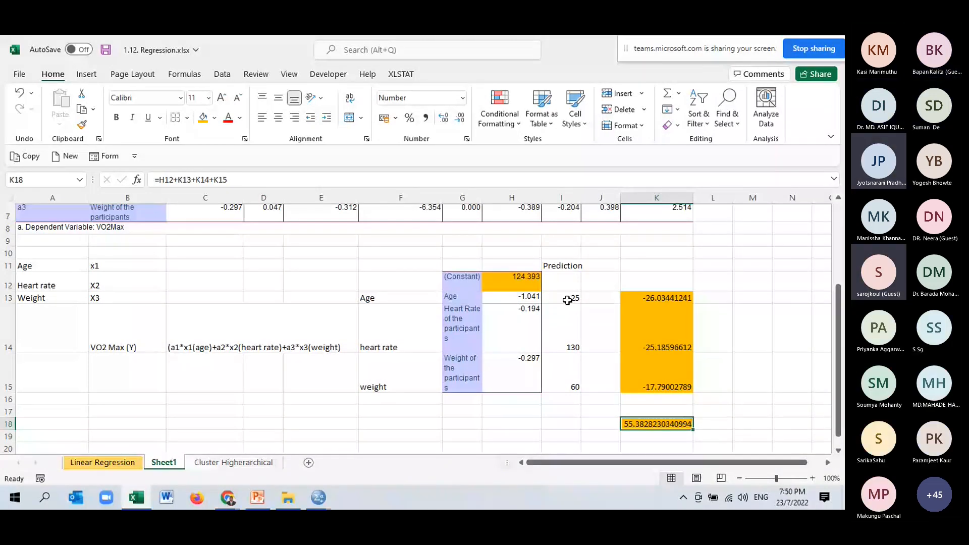
- Examine the example values in I13:I15, followed by each of the age, heart rate and weight coefficients in H13:H15
{"action": "left_click_drag", "start_coordinate": [567, 300], "coordinate": [570, 343]}
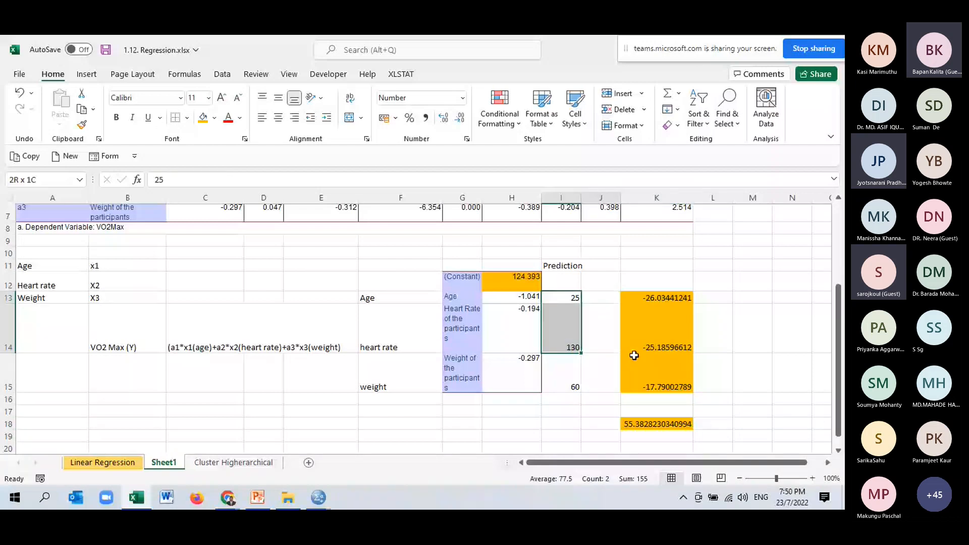
{"action": "left_click_drag", "start_coordinate": [634, 356], "coordinate": [574, 388]}
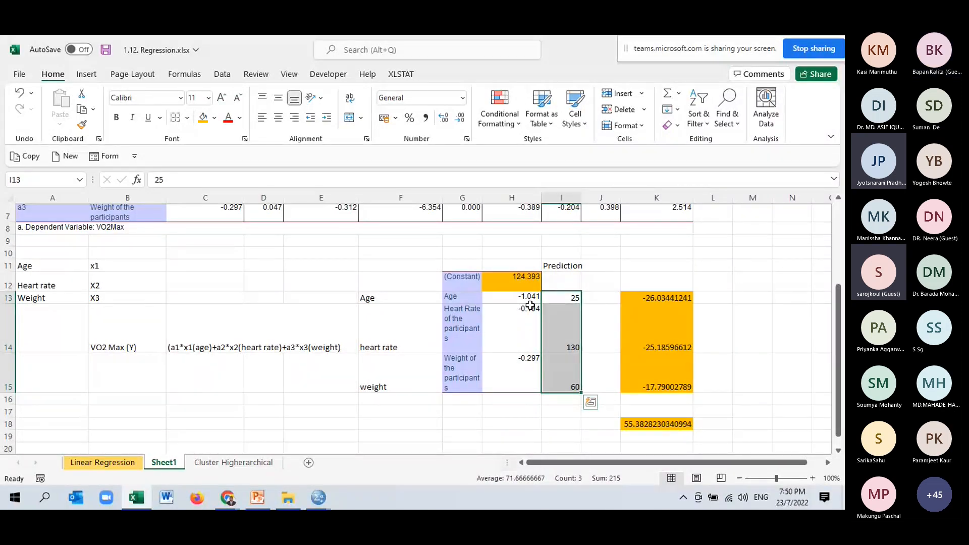
{"action": "left_click_drag", "start_coordinate": [568, 297], "coordinate": [570, 390]}
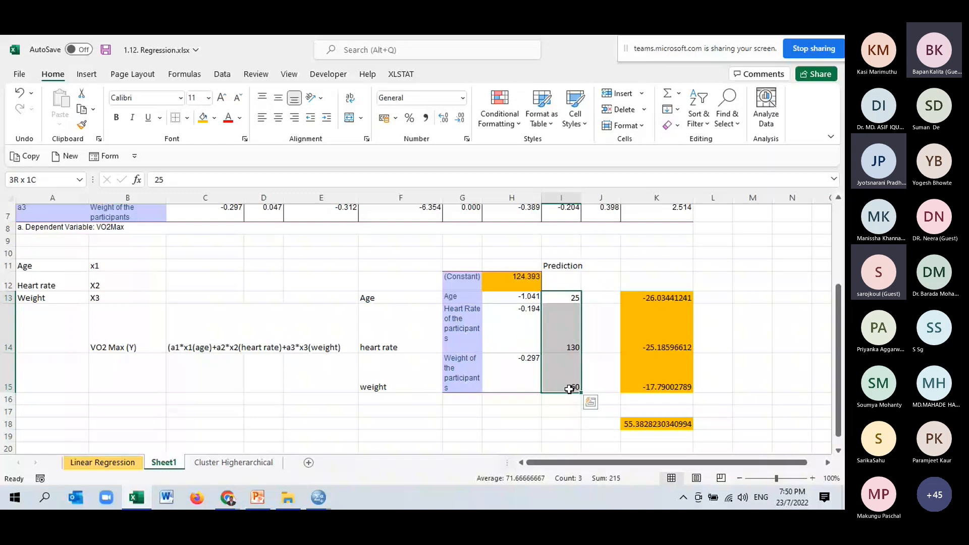
{"action": "left_click_drag", "start_coordinate": [569, 389], "coordinate": [568, 389]}
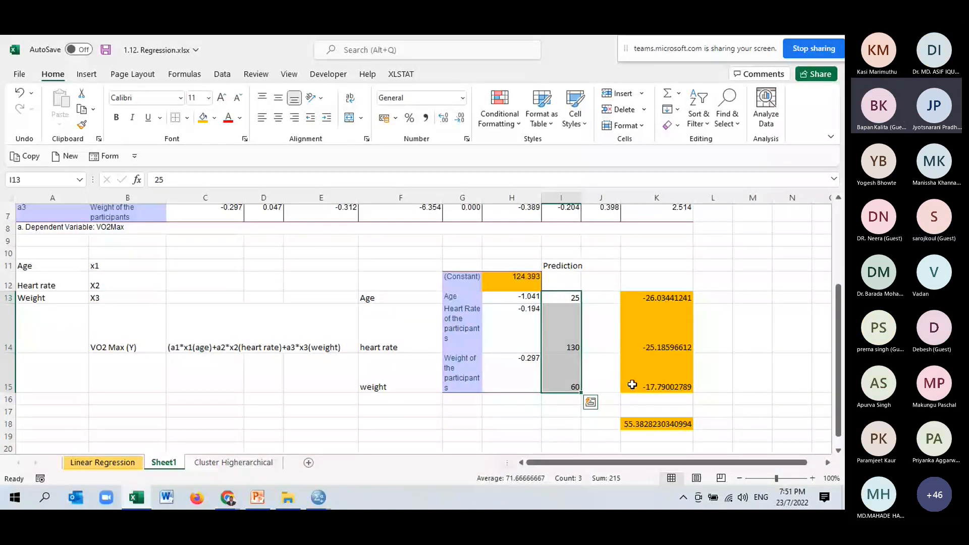
{"action": "left_click", "coordinate": [529, 300]}
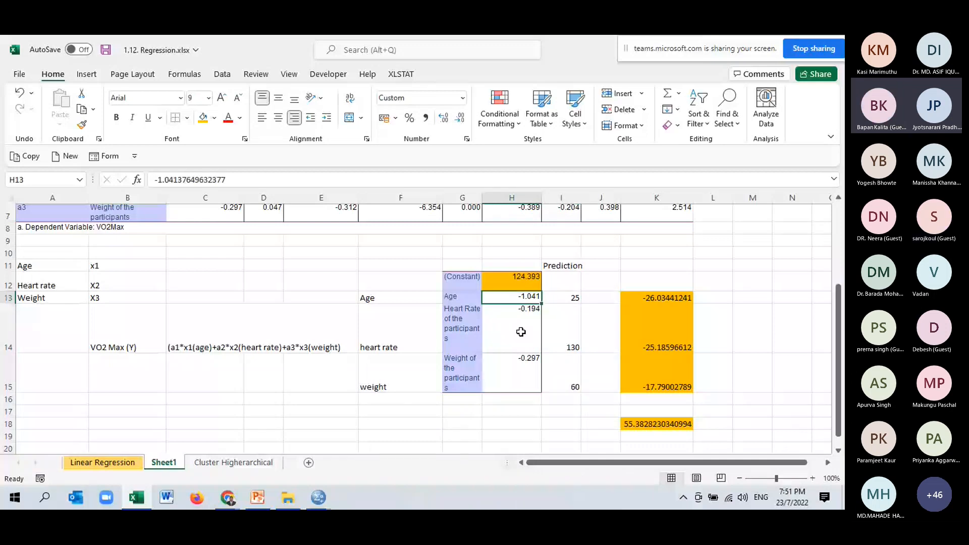
{"action": "left_click", "coordinate": [521, 332]}
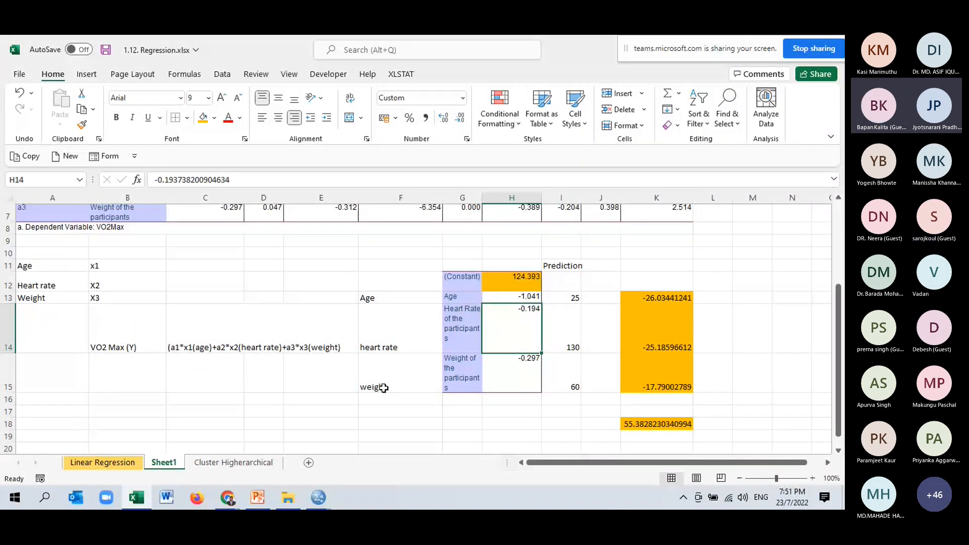
{"action": "key", "text": "Down"}
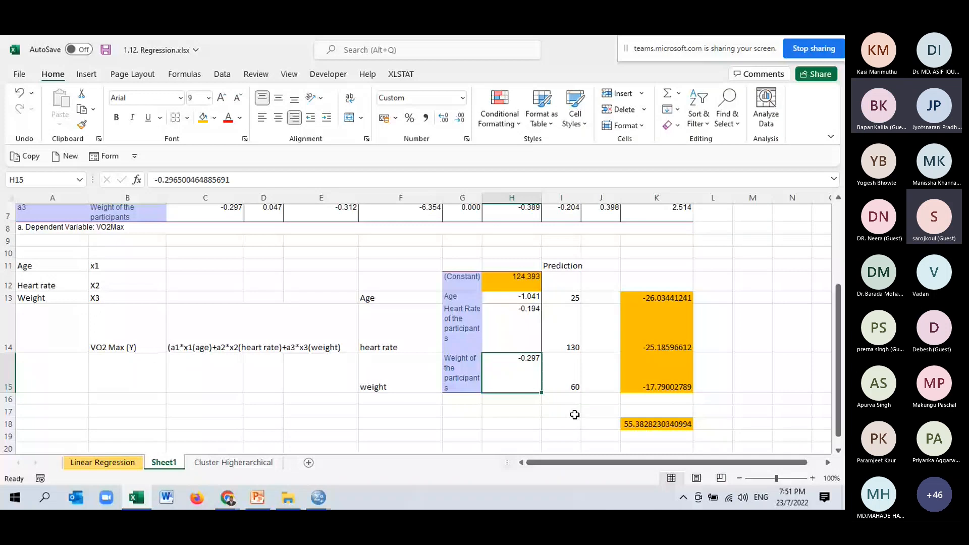
{"action": "left_click", "coordinate": [520, 297]}
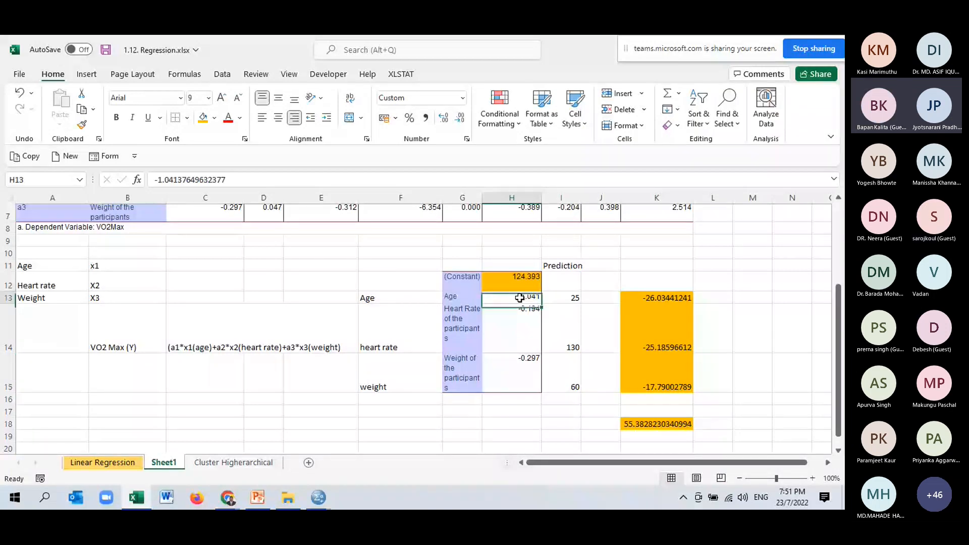
{"action": "left_click_drag", "start_coordinate": [520, 298], "coordinate": [513, 389]}
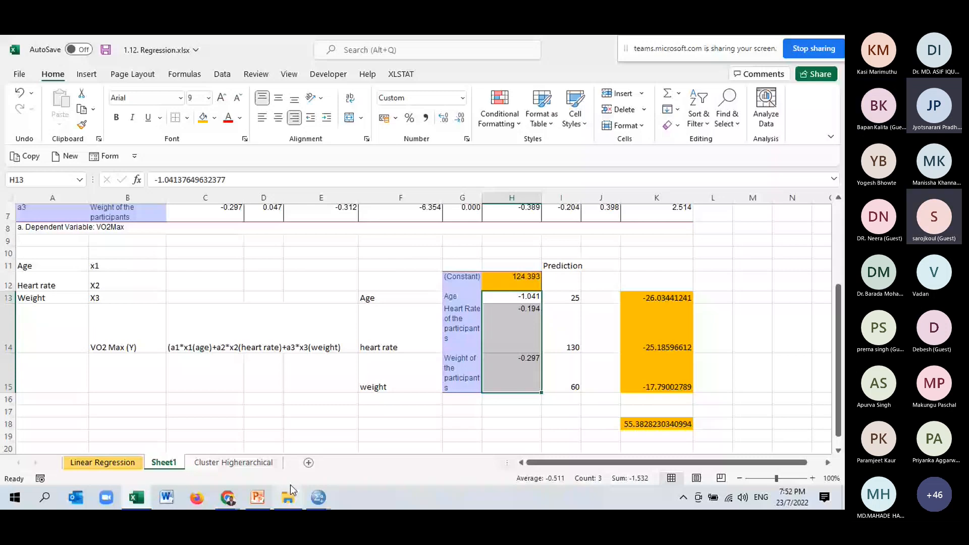
- Switch to the SPSS family size and income versus expenditure data and slightly widen the Expenditure and Income columns
{"action": "left_click", "coordinate": [318, 497]}
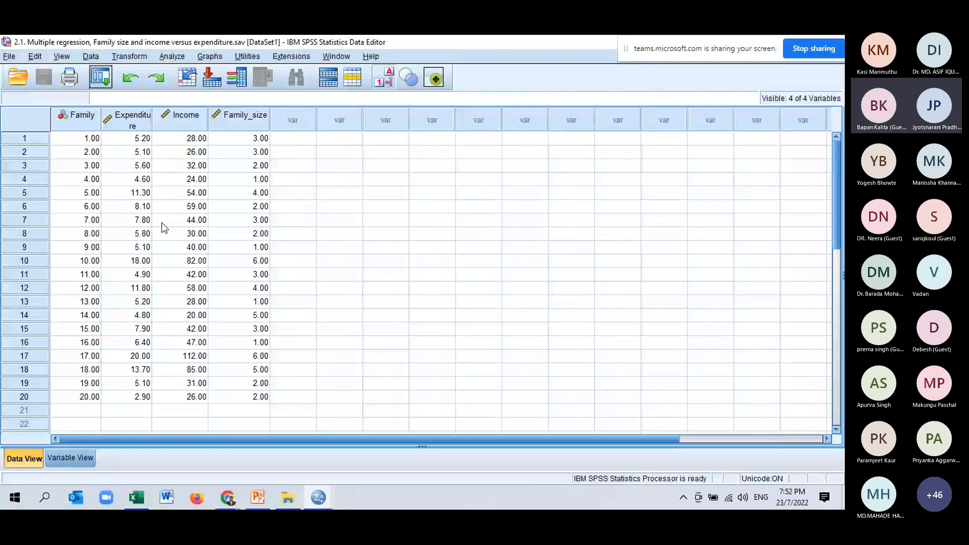
{"action": "left_click", "coordinate": [76, 115]}
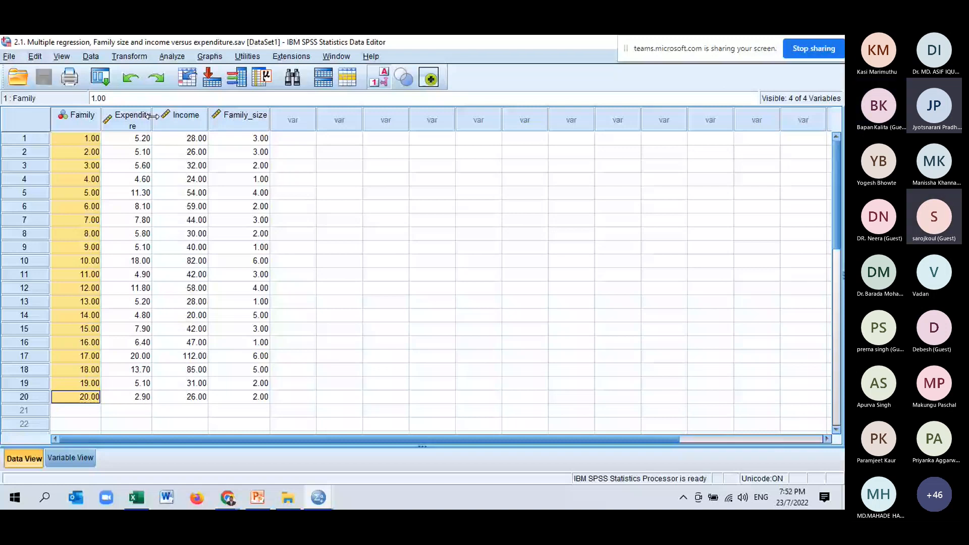
{"action": "left_click_drag", "start_coordinate": [153, 116], "coordinate": [159, 116]}
{"action": "left_click_drag", "start_coordinate": [214, 116], "coordinate": [219, 117]}
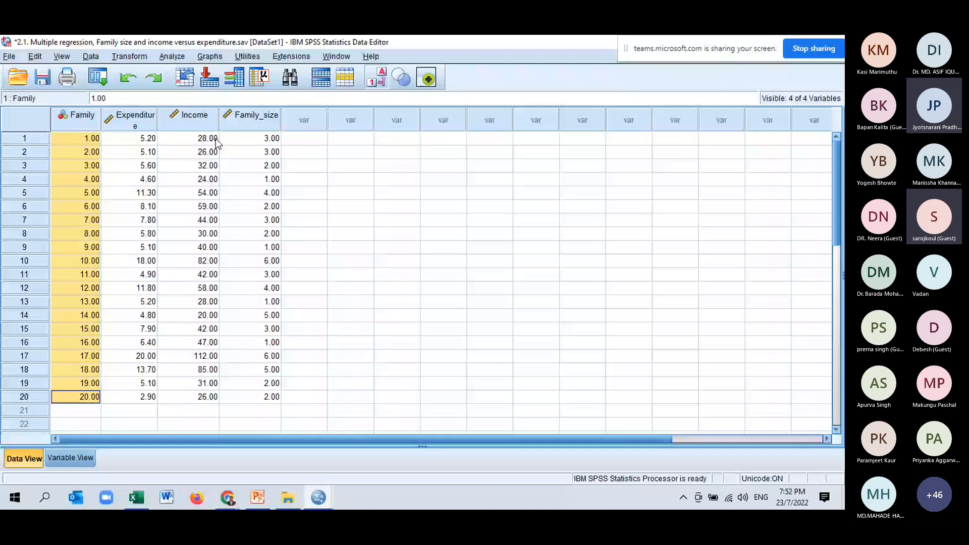
- Examine the Income and Family_size predictor columns and all 20 values of the Expenditure variable
{"action": "left_click", "coordinate": [216, 138]}
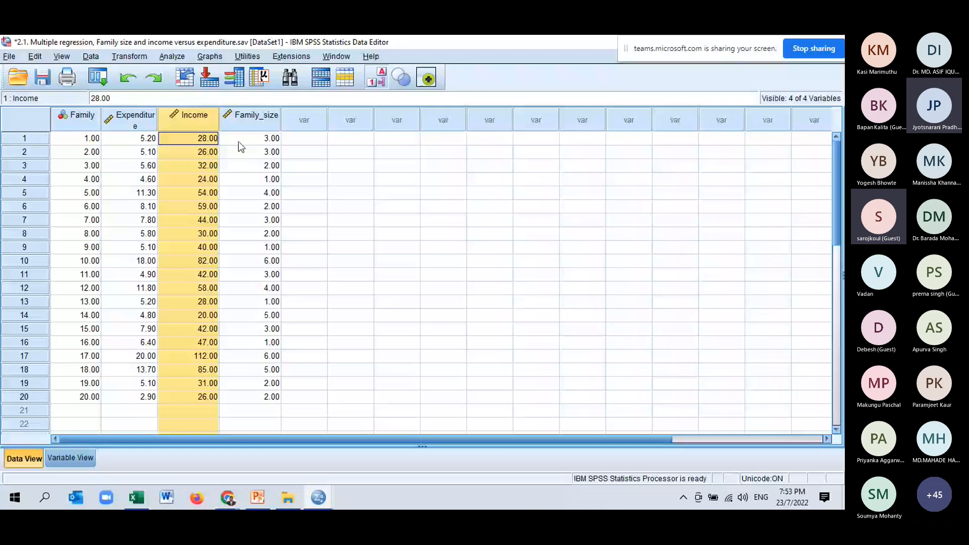
{"action": "left_click", "coordinate": [253, 140]}
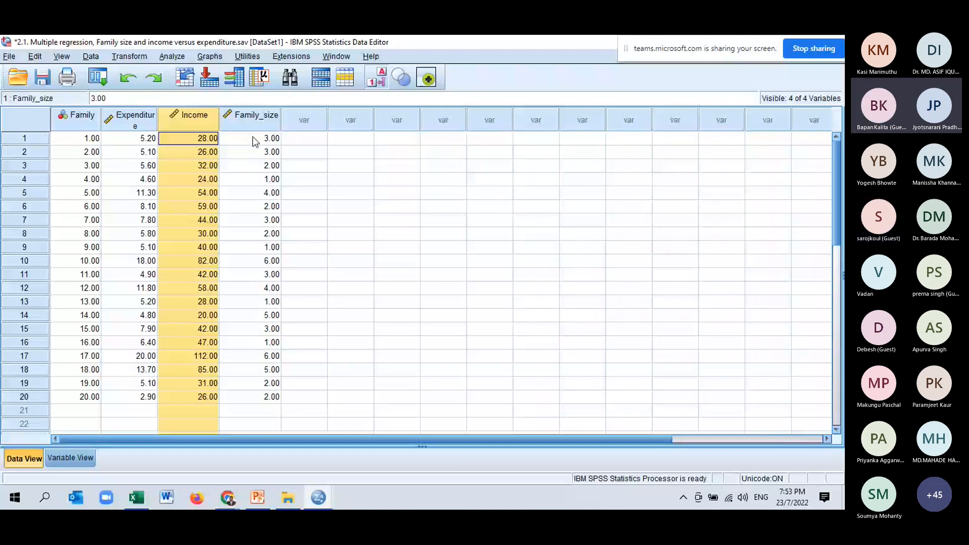
{"action": "left_click", "coordinate": [252, 153]}
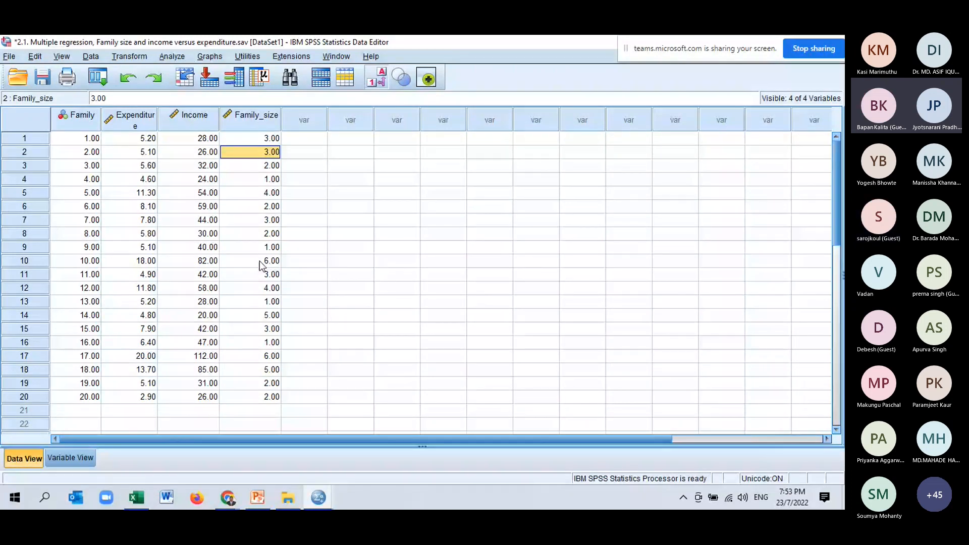
{"action": "left_click_drag", "start_coordinate": [132, 138], "coordinate": [132, 397]}
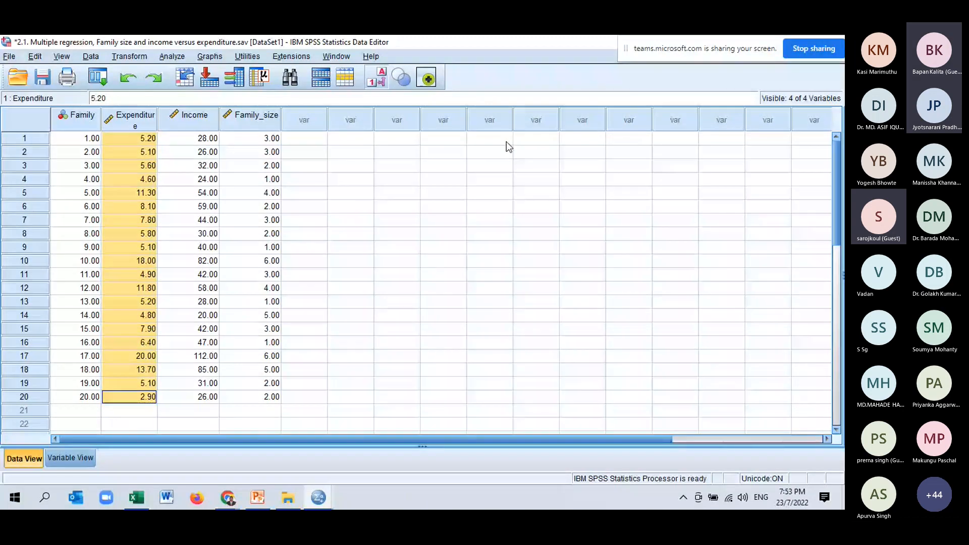
{"action": "left_click", "coordinate": [172, 57]}
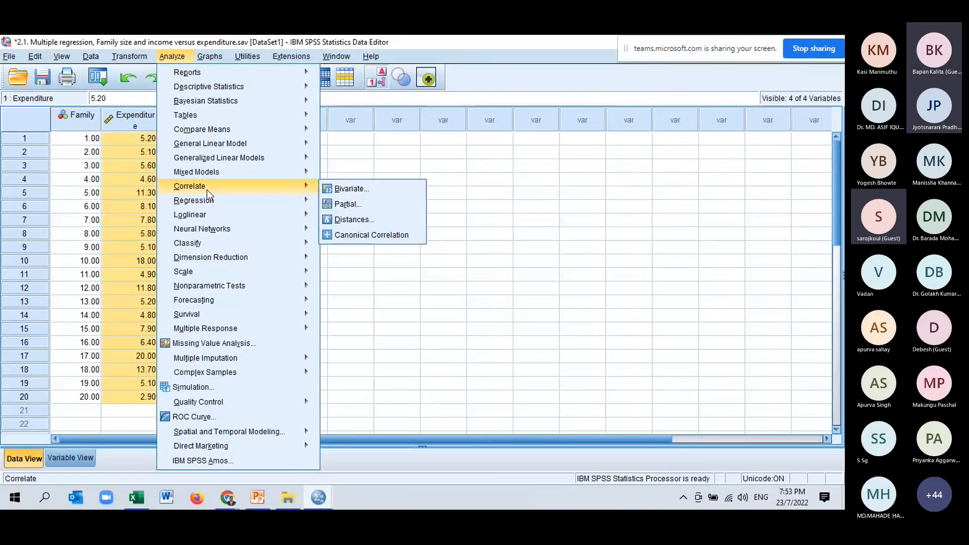
{"action": "mouse_move", "coordinate": [212, 172]}
{"action": "left_click", "coordinate": [629, 206]}
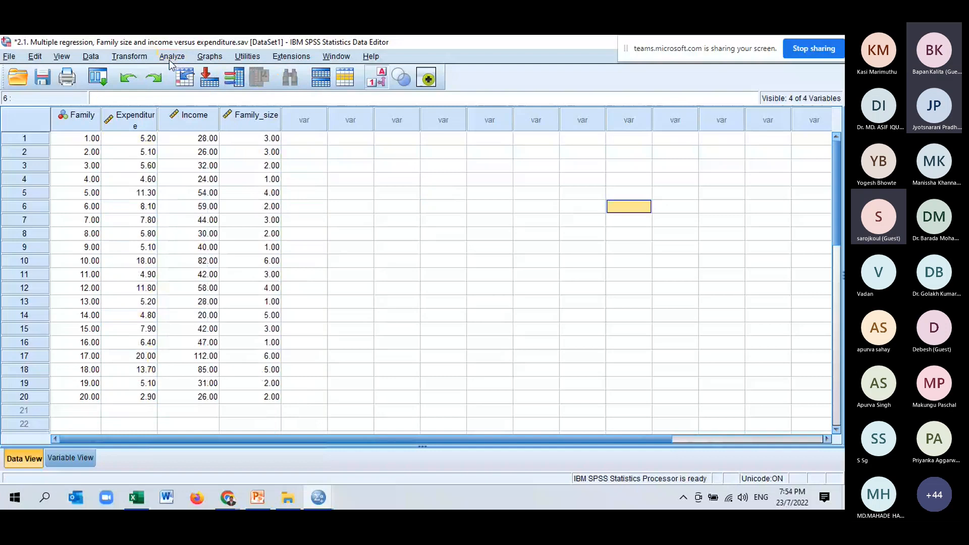
- Set up a Descriptives analysis with Annual Food Expenditure, Annual Income and Family Size as its variables
{"action": "left_click", "coordinate": [171, 57]}
{"action": "mouse_move", "coordinate": [245, 90]}
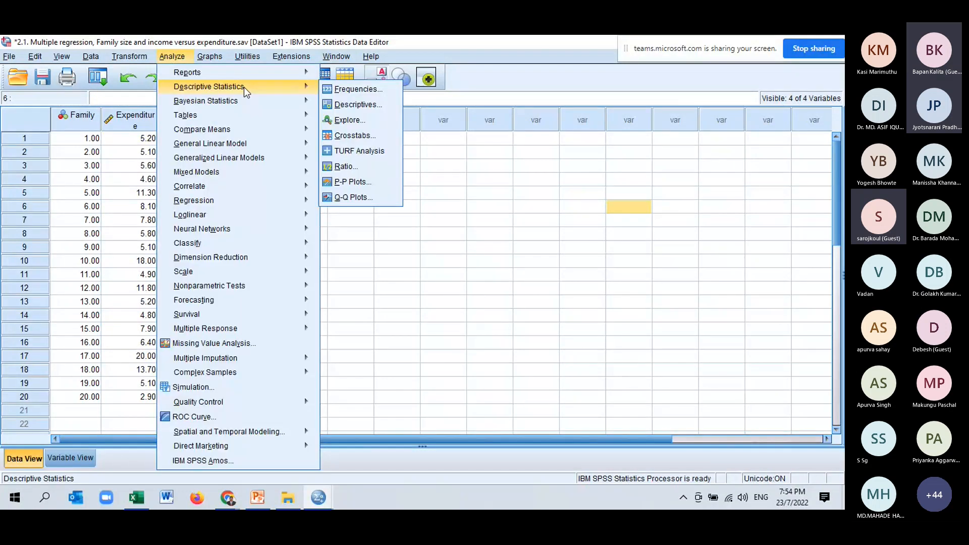
{"action": "left_click", "coordinate": [349, 103]}
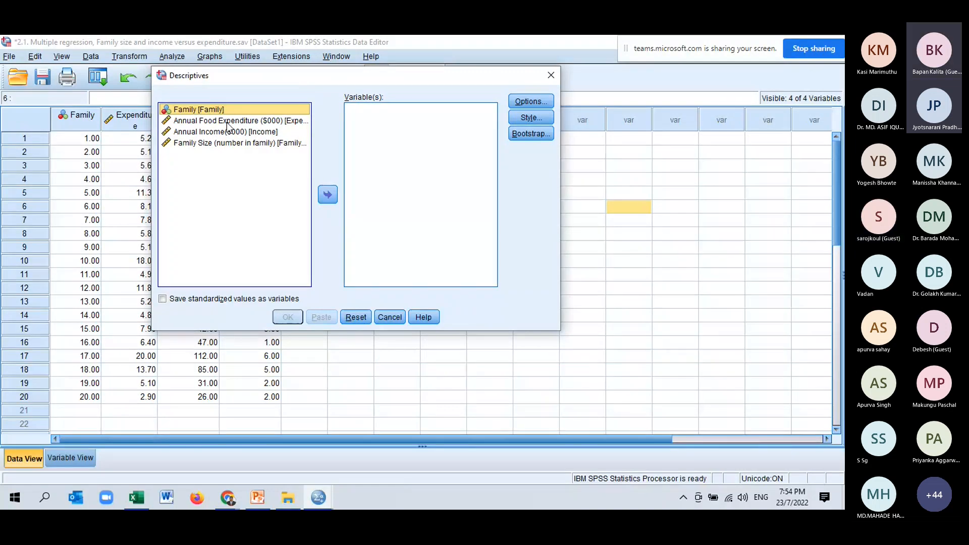
{"action": "left_click_drag", "start_coordinate": [227, 121], "coordinate": [230, 145]}
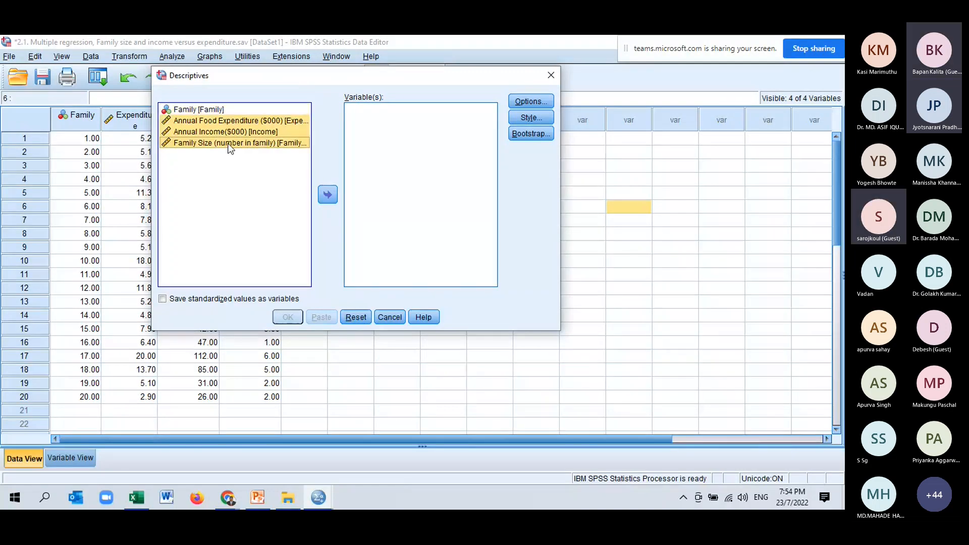
{"action": "left_click", "coordinate": [328, 194]}
- Exclude the minimum and maximum from the descriptives, keep the mean and standard deviation, and run the analysis
{"action": "left_click", "coordinate": [531, 101]}
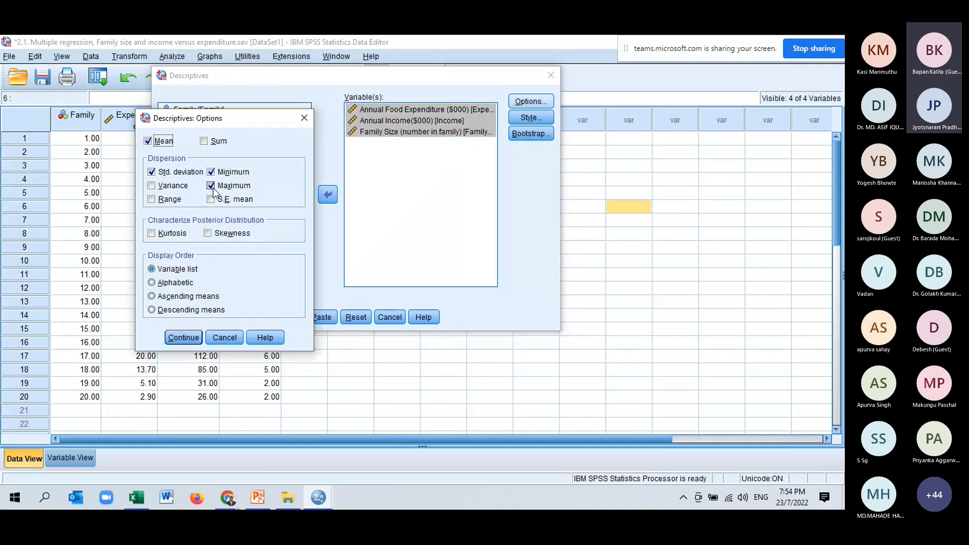
{"action": "left_click", "coordinate": [212, 185]}
{"action": "left_click", "coordinate": [214, 171]}
{"action": "left_click", "coordinate": [184, 337]}
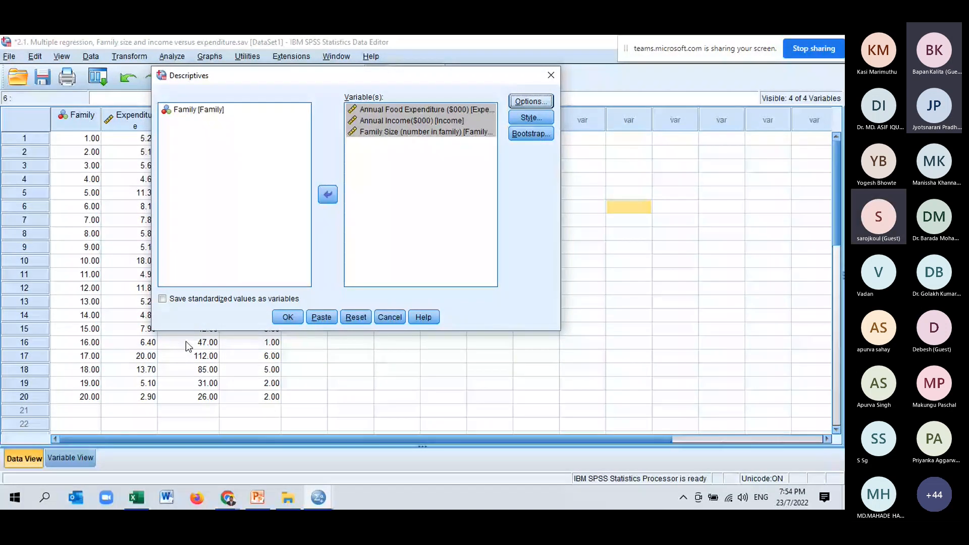
{"action": "left_click_drag", "start_coordinate": [337, 79], "coordinate": [470, 118]}
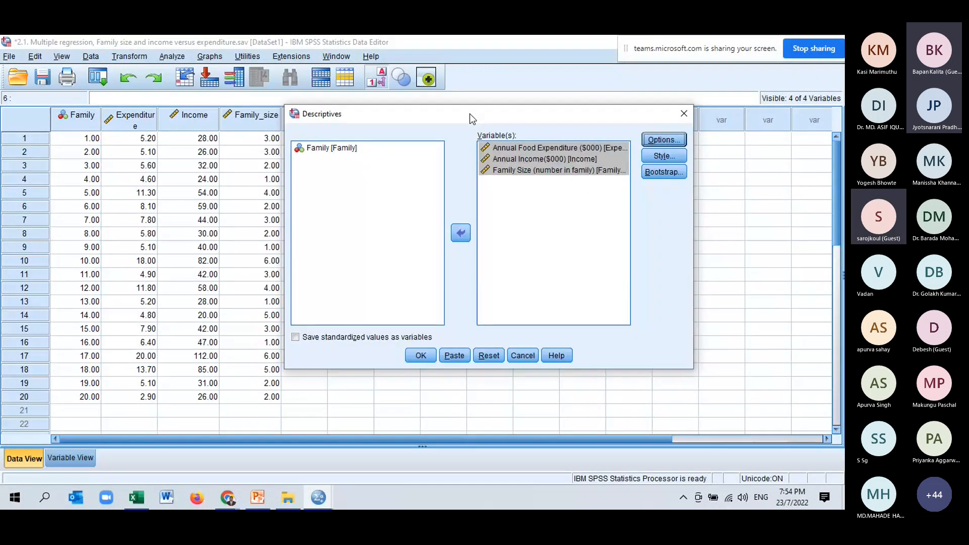
{"action": "left_click", "coordinate": [421, 356]}
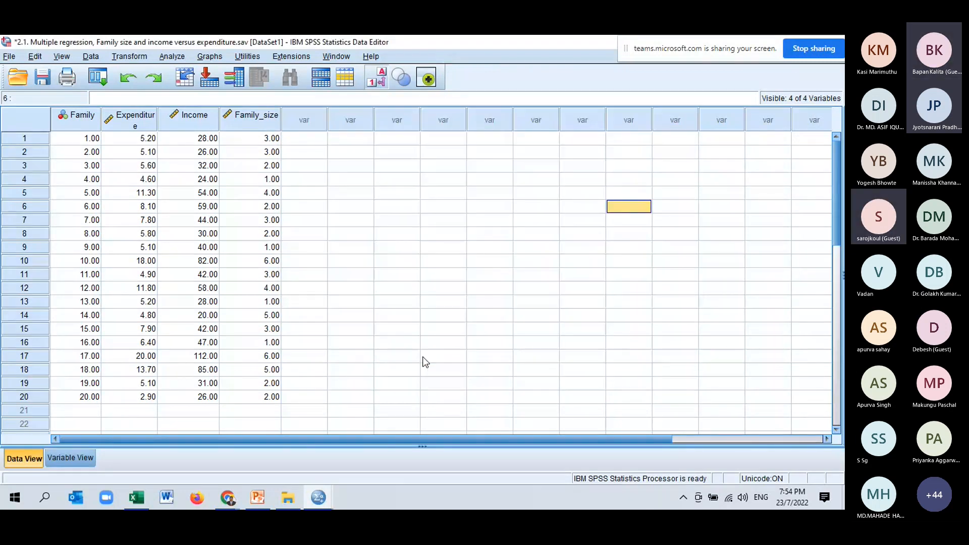
- Bring up the SPSS output and read the Descriptive Statistics table for expenditure, income and family size
{"action": "left_click", "coordinate": [318, 498]}
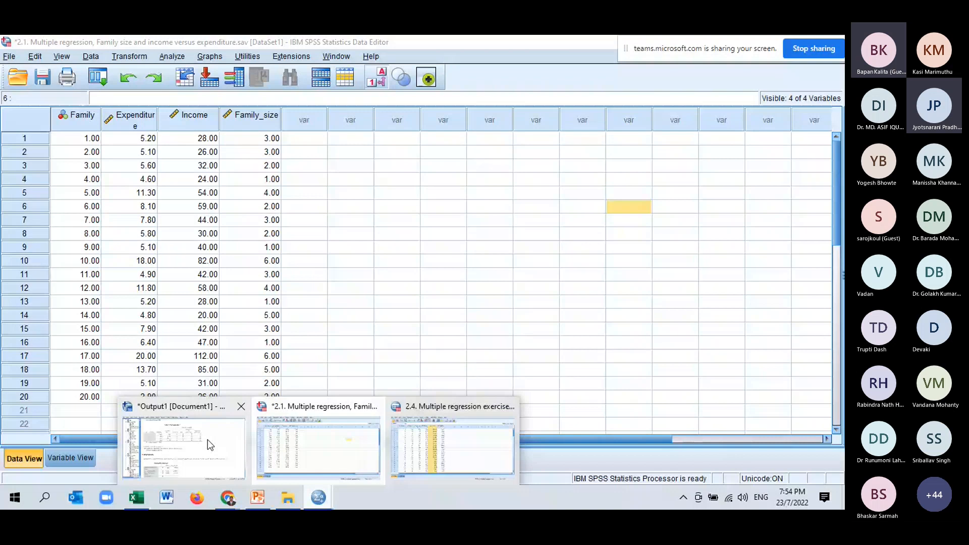
{"action": "left_click", "coordinate": [208, 440]}
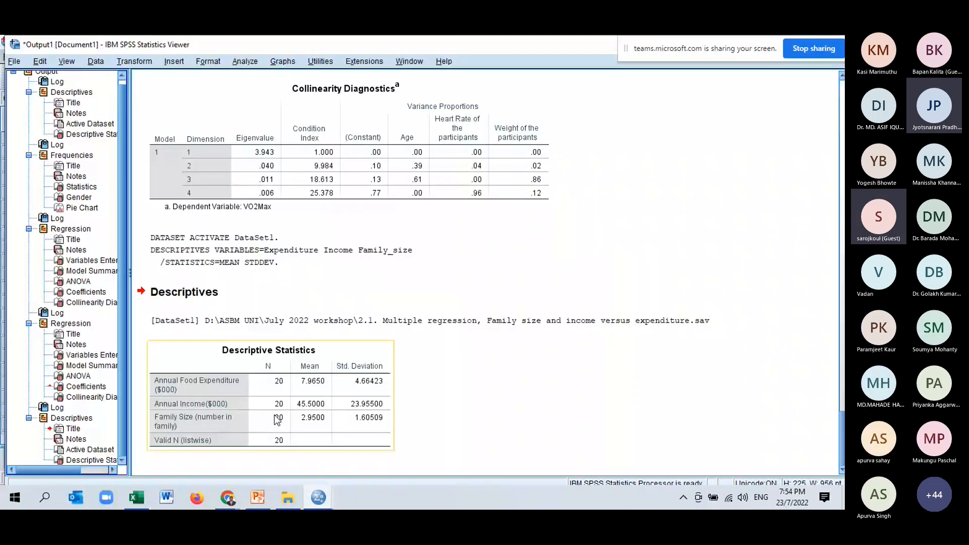
{"action": "left_click", "coordinate": [277, 420]}
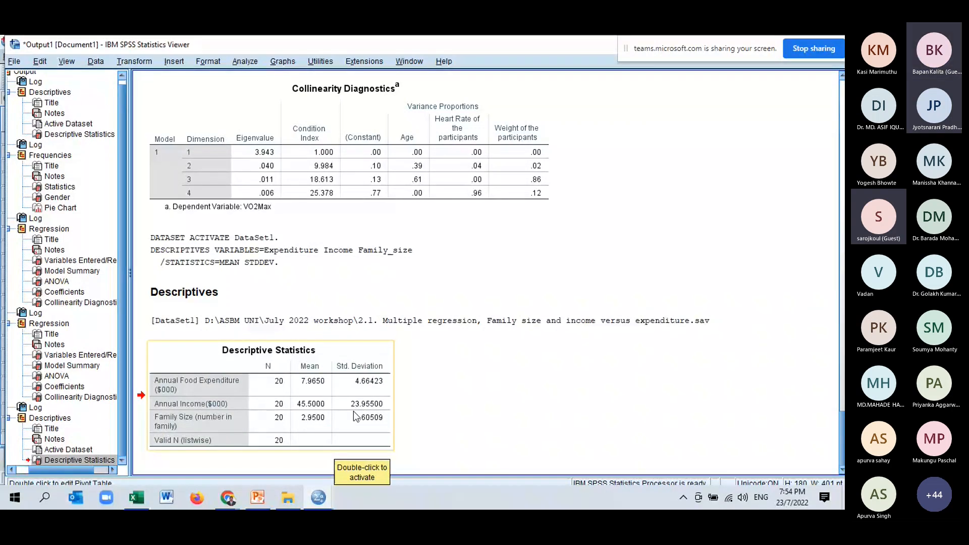
- Close the 2.4 Multiple regression exercise dataset and return to the 2.1 family expenditure data
{"action": "left_click", "coordinate": [318, 499]}
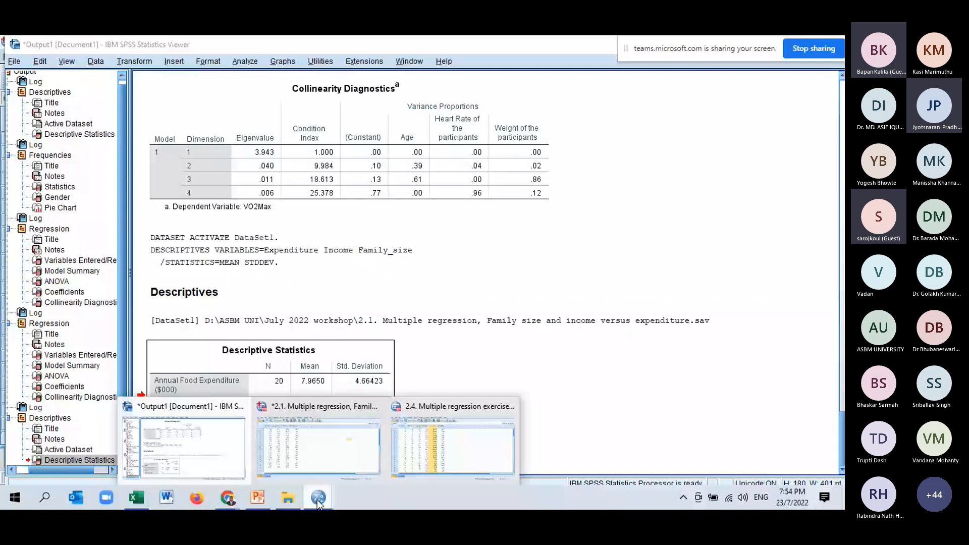
{"action": "left_click", "coordinate": [319, 497]}
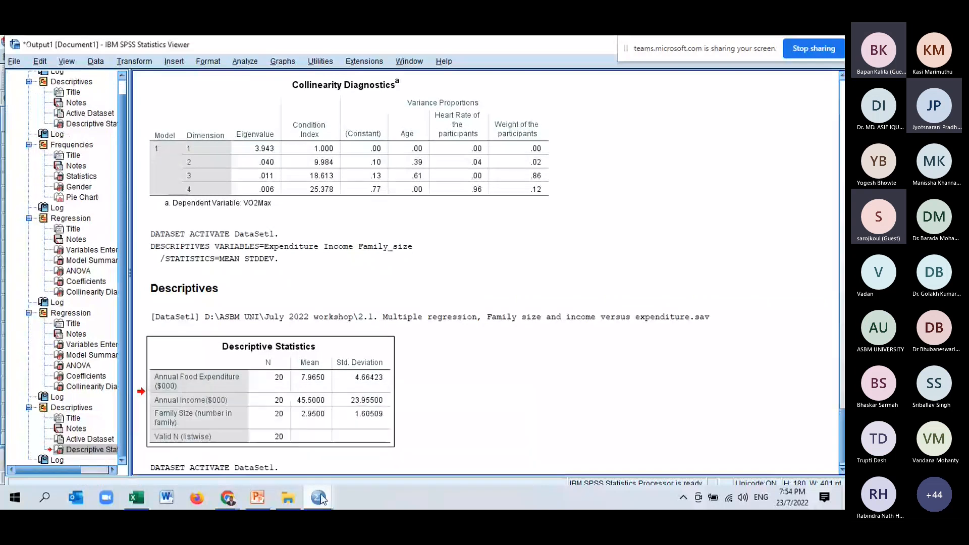
{"action": "left_click", "coordinate": [320, 495]}
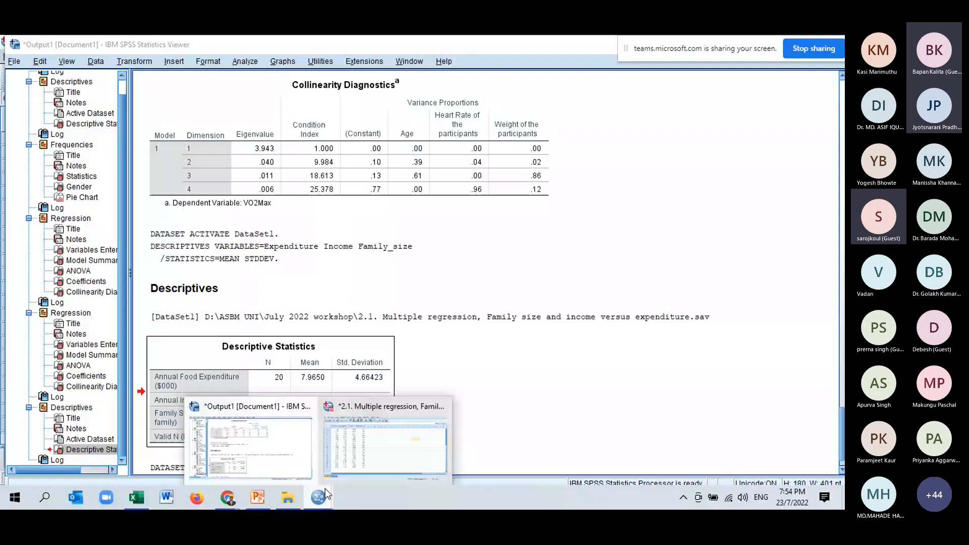
{"action": "left_click", "coordinate": [385, 444]}
- Set up a Linear Regression with Annual Food Expenditure as dependent and Annual Income and Family Size as independent variables
{"action": "left_click", "coordinate": [172, 56]}
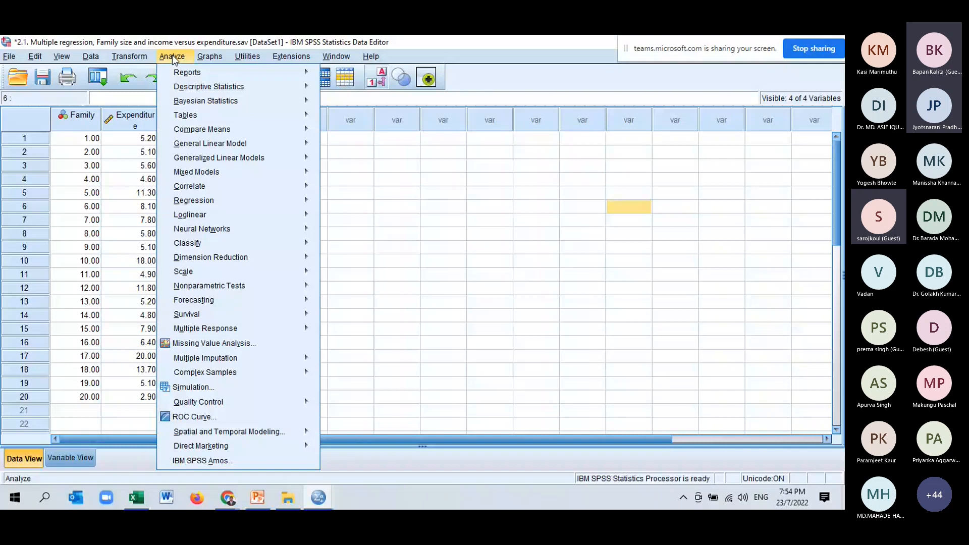
{"action": "mouse_move", "coordinate": [288, 202]}
{"action": "left_click", "coordinate": [348, 219]}
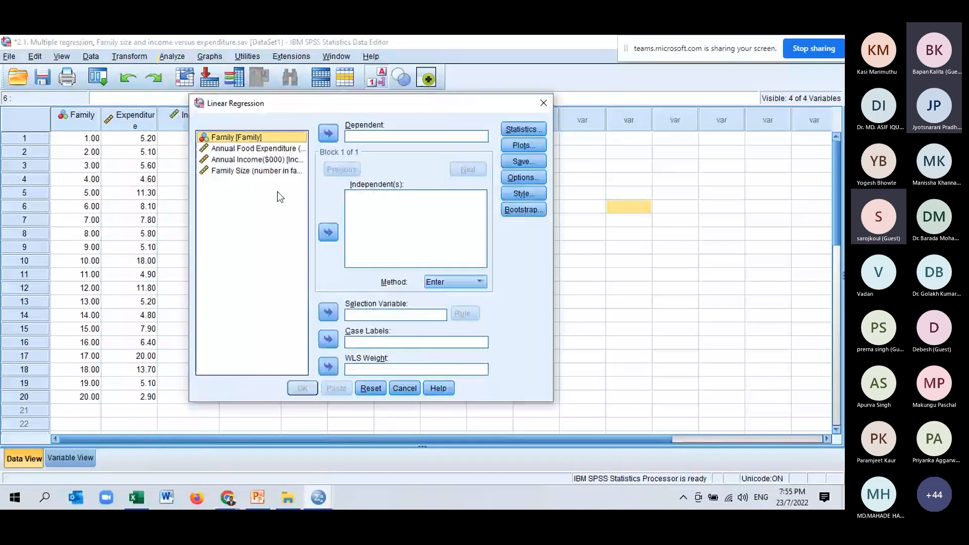
{"action": "left_click", "coordinate": [258, 150]}
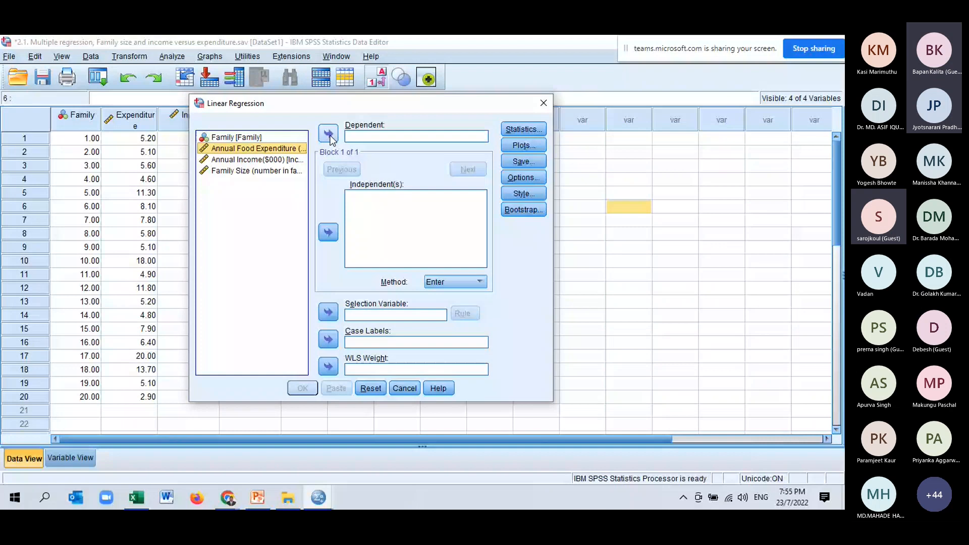
{"action": "left_click", "coordinate": [329, 136]}
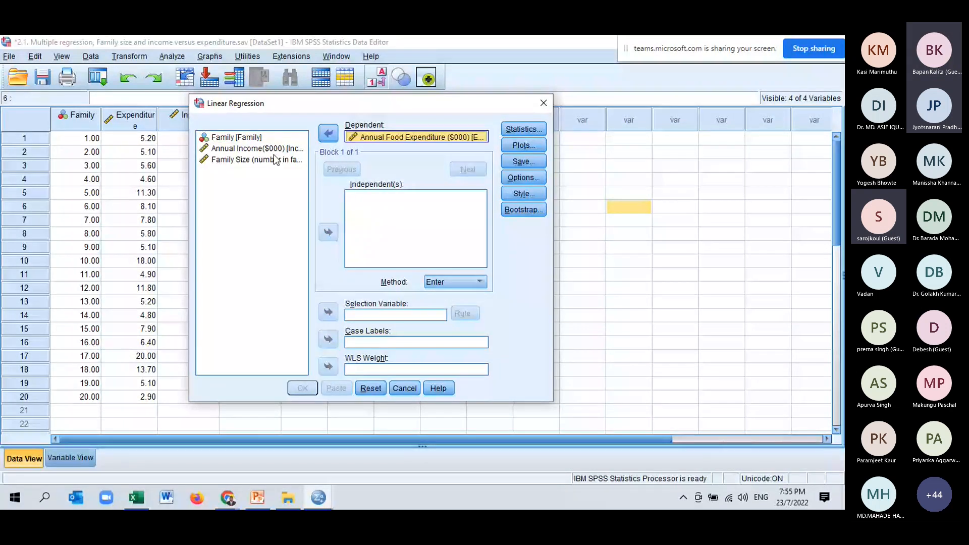
{"action": "left_click", "coordinate": [272, 151]}
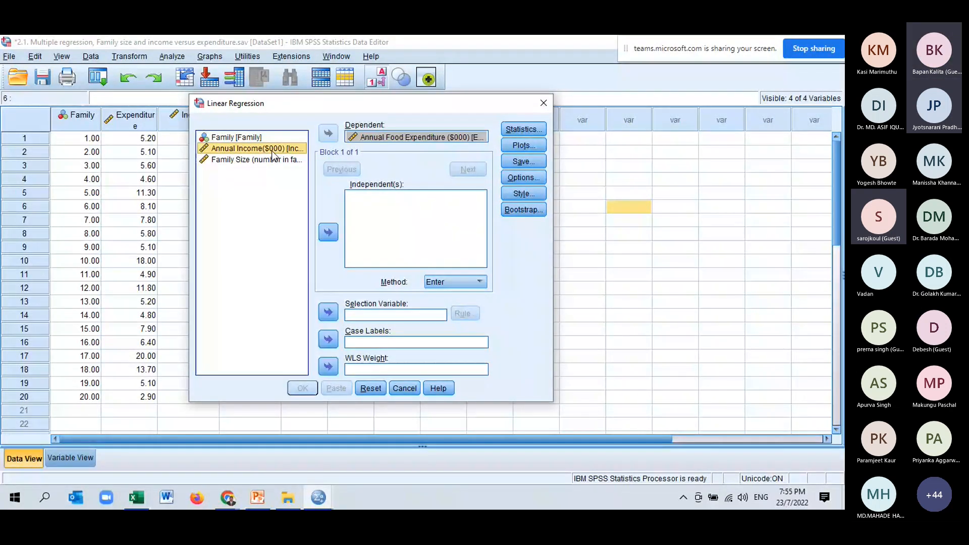
{"action": "left_click", "coordinate": [273, 159], "text": "shift"}
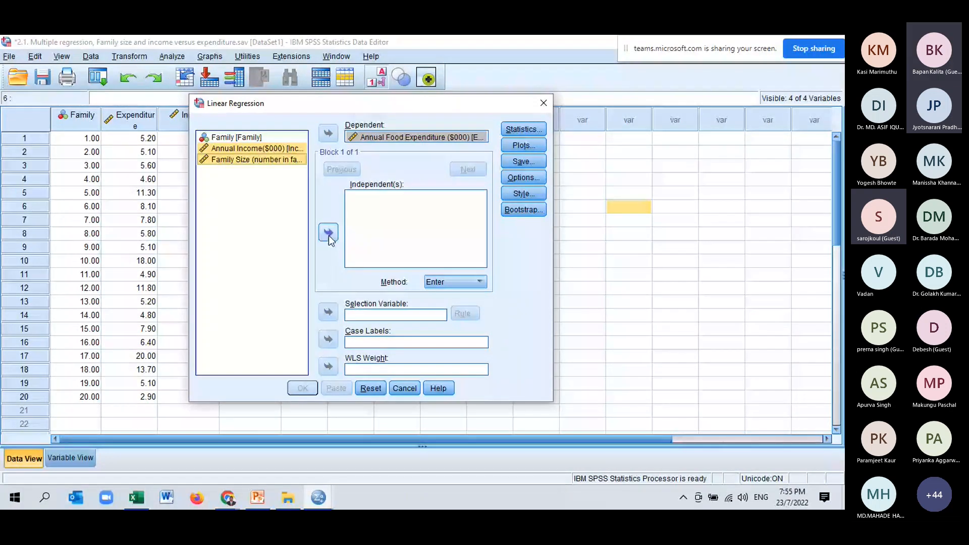
{"action": "left_click", "coordinate": [328, 233]}
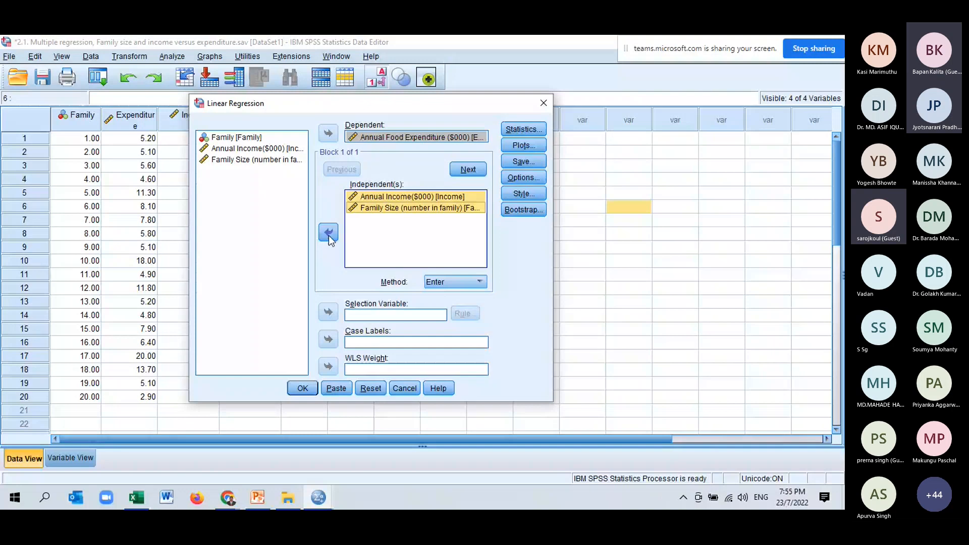
- Include 95% confidence intervals and collinearity diagnostics in the regression statistics and run the regression
{"action": "left_click", "coordinate": [519, 128]}
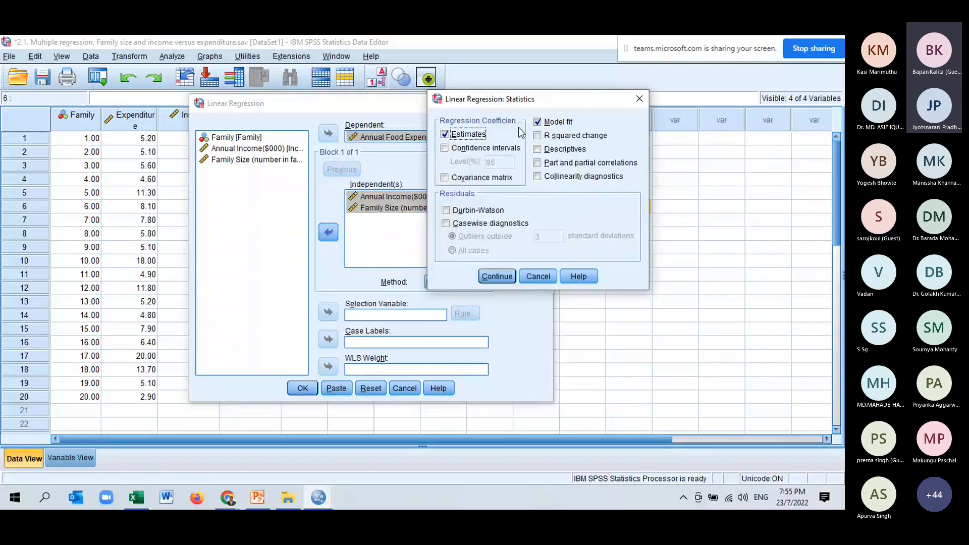
{"action": "left_click", "coordinate": [444, 149]}
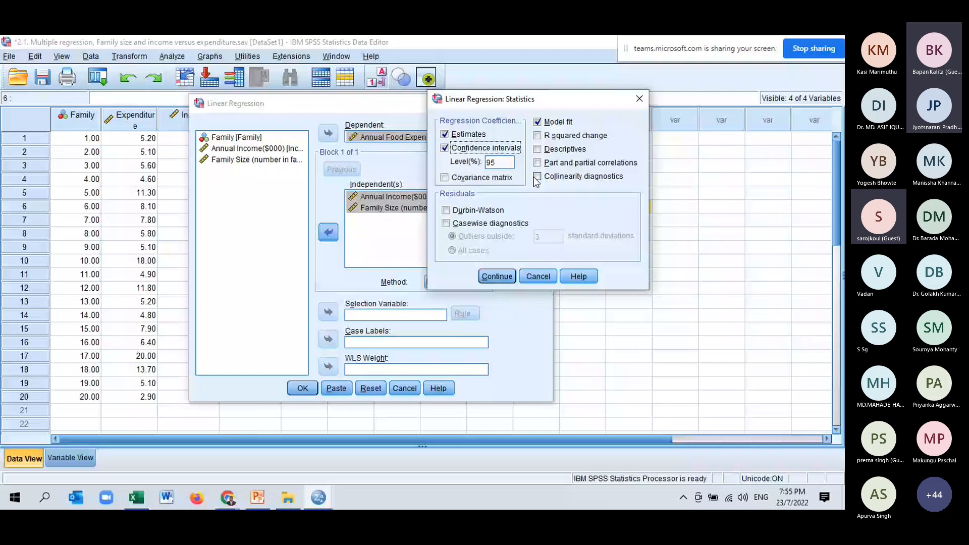
{"action": "left_click", "coordinate": [503, 277]}
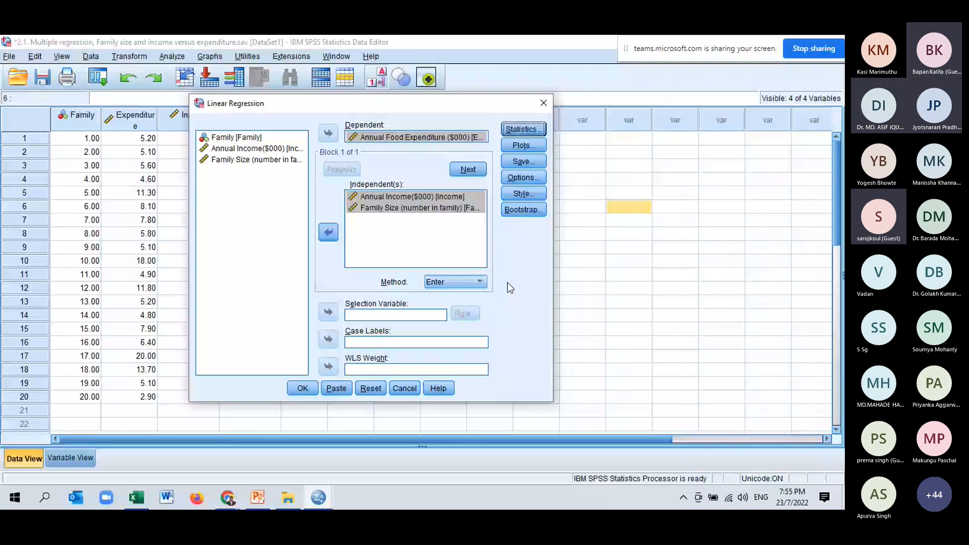
{"action": "left_click", "coordinate": [304, 388]}
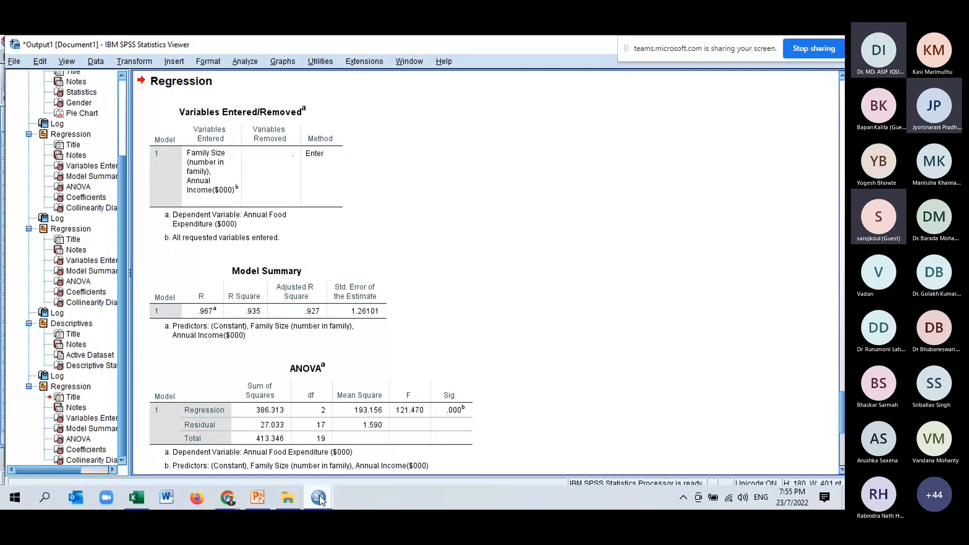
- Examine the food expenditure regression output: Model Summary, ANOVA significance, Coefficients and Collinearity Diagnostics
{"action": "mouse_move", "coordinate": [320, 495]}
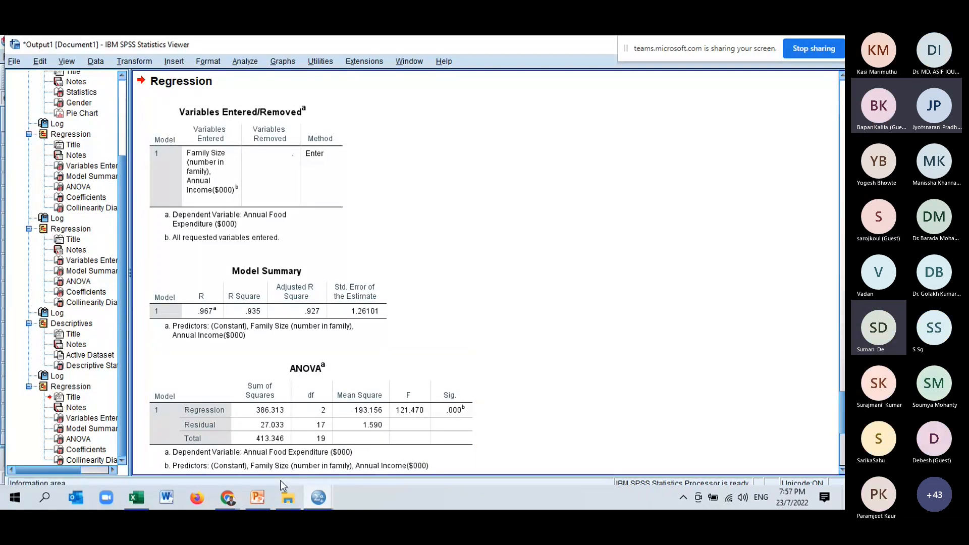
{"action": "left_click", "coordinate": [243, 312]}
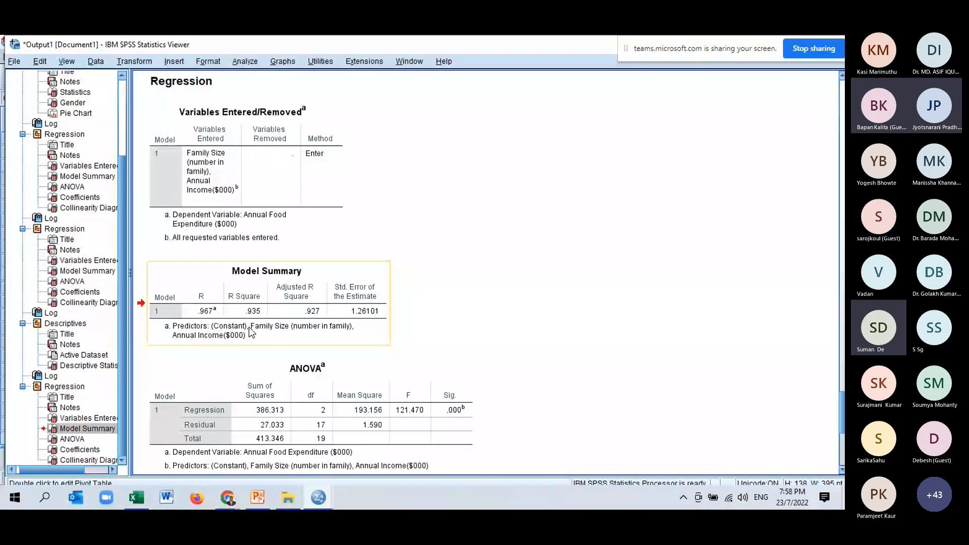
{"action": "left_click", "coordinate": [460, 410]}
{"action": "scroll", "coordinate": [460, 410], "scroll_direction": "down", "scroll_amount": 5}
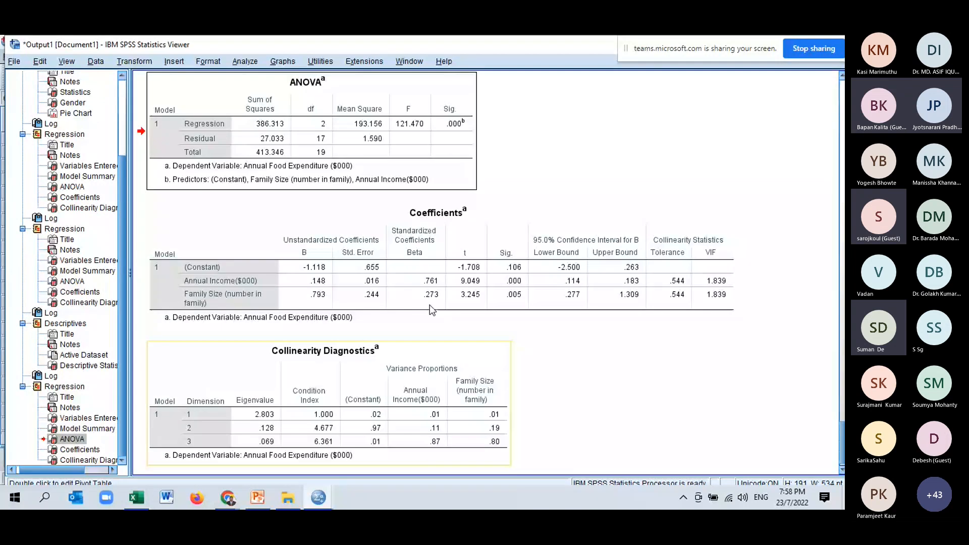
{"action": "left_click", "coordinate": [471, 122]}
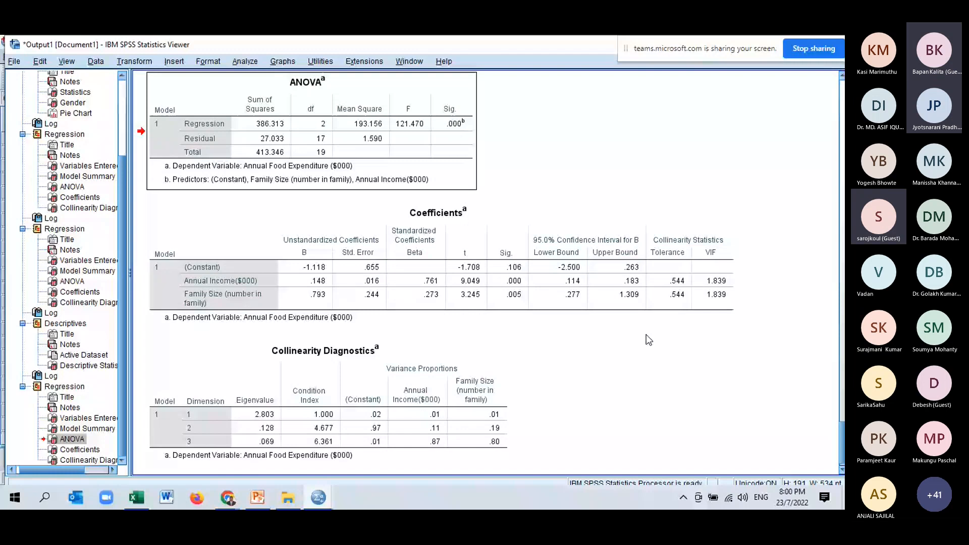
- Switch to the ASBM University July 2022 PowerPoint presentation and go to slide 73 with the family expenditure example
{"action": "key", "text": "alt+Tab"}
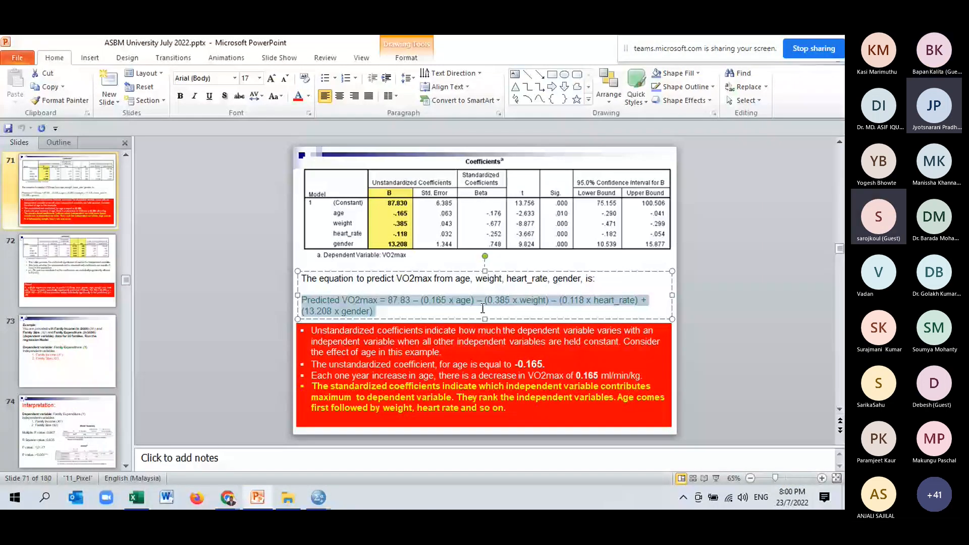
{"action": "scroll", "coordinate": [548, 304], "scroll_direction": "down", "scroll_amount": 2}
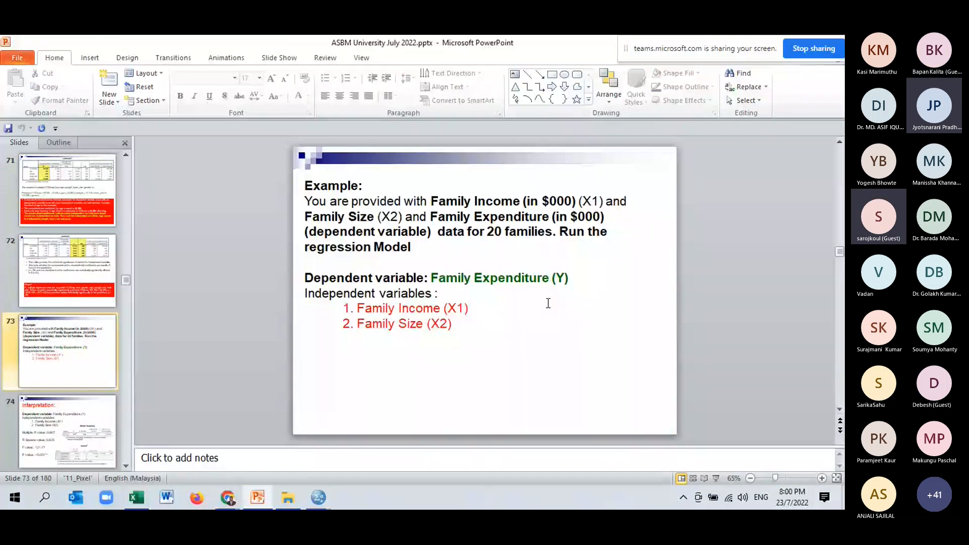
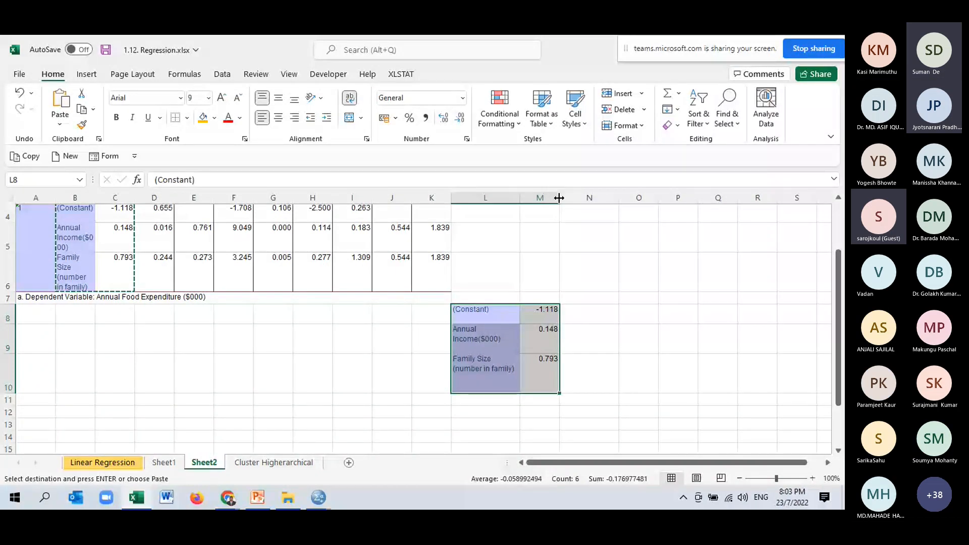
- Widen column M and fit the heights of rows 8 and 9 to the copied coefficient table
{"action": "left_click_drag", "start_coordinate": [559, 198], "coordinate": [573, 198]}
{"action": "left_click", "coordinate": [603, 349]}
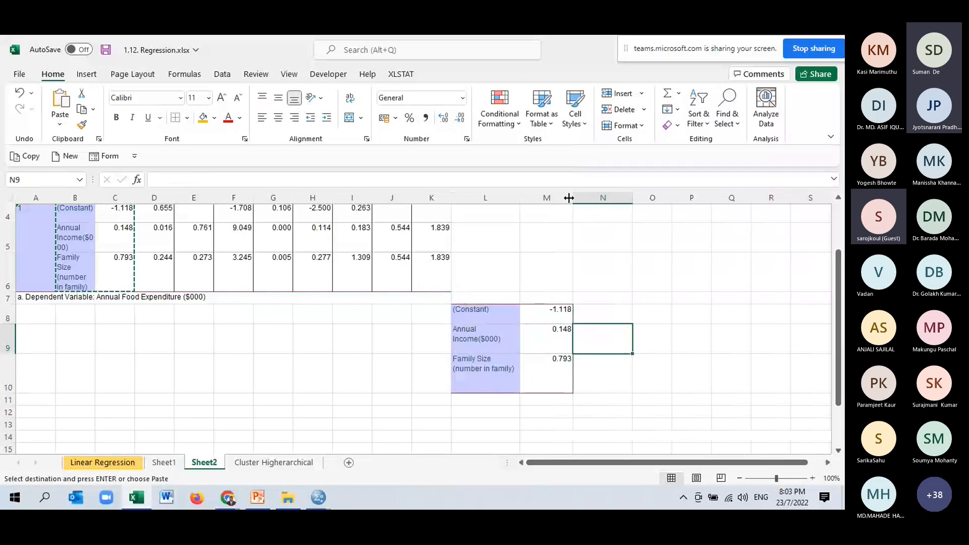
{"action": "left_click_drag", "start_coordinate": [568, 198], "coordinate": [575, 200]}
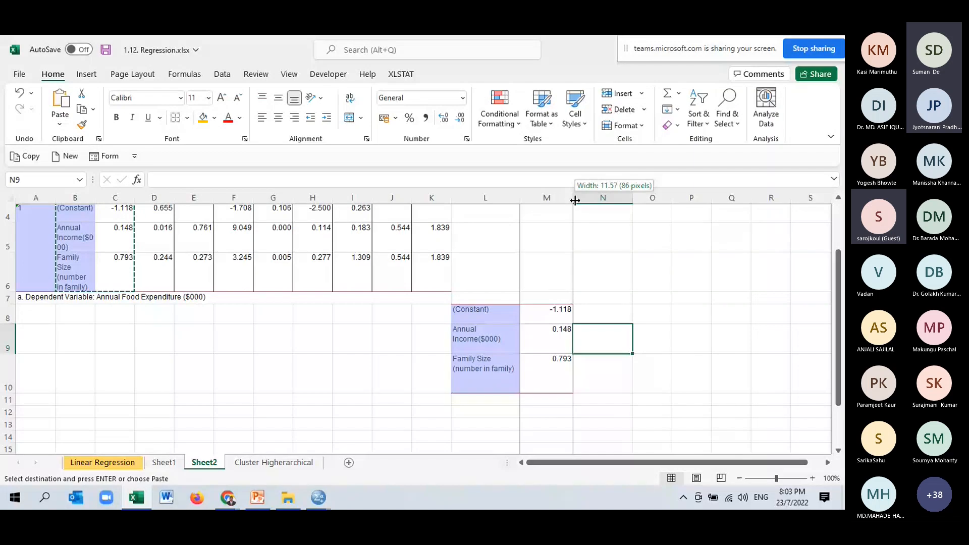
{"action": "left_click_drag", "start_coordinate": [575, 200], "coordinate": [582, 200]}
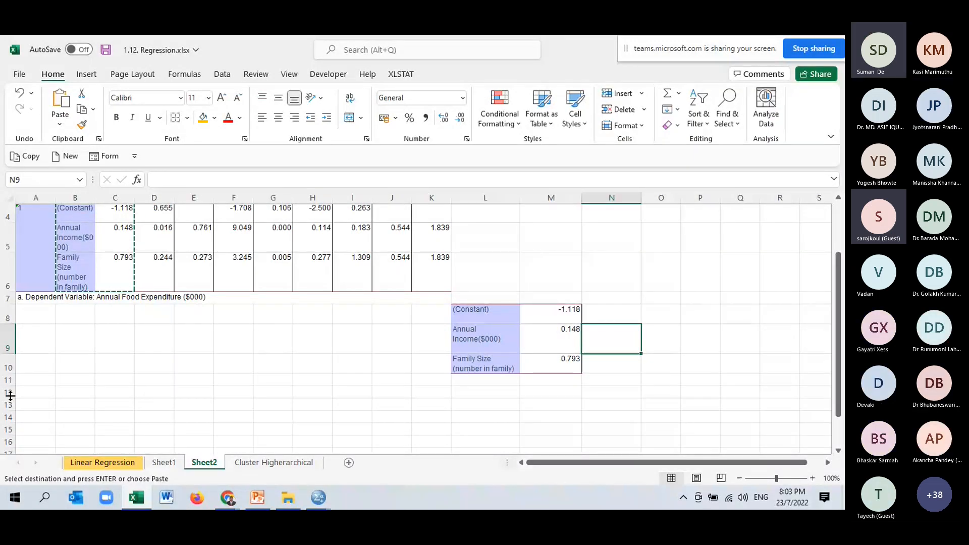
{"action": "double_click", "coordinate": [12, 353]}
{"action": "double_click", "coordinate": [11, 324]}
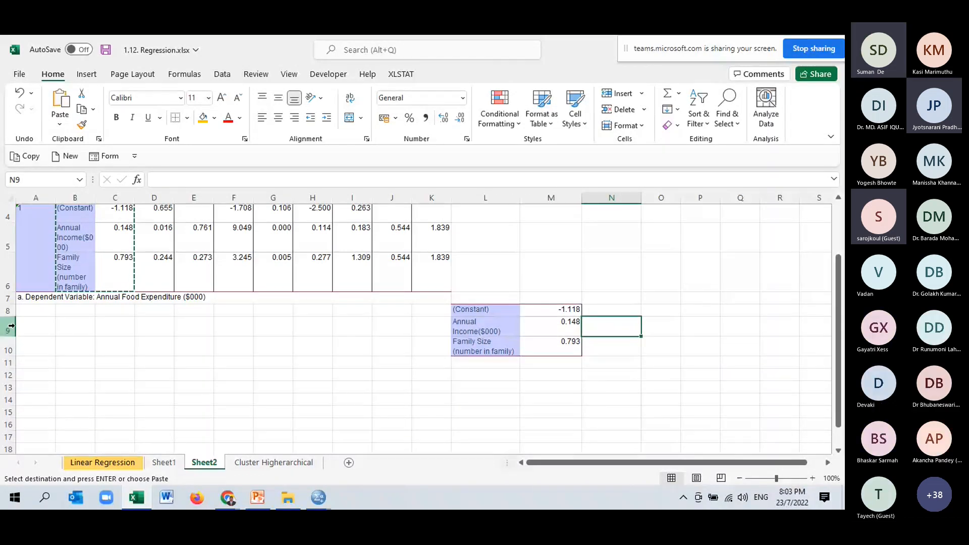
- Enter the heading "Your family prediction" in cell N7, above the coefficient table's neighbouring column
{"action": "left_click", "coordinate": [637, 297]}
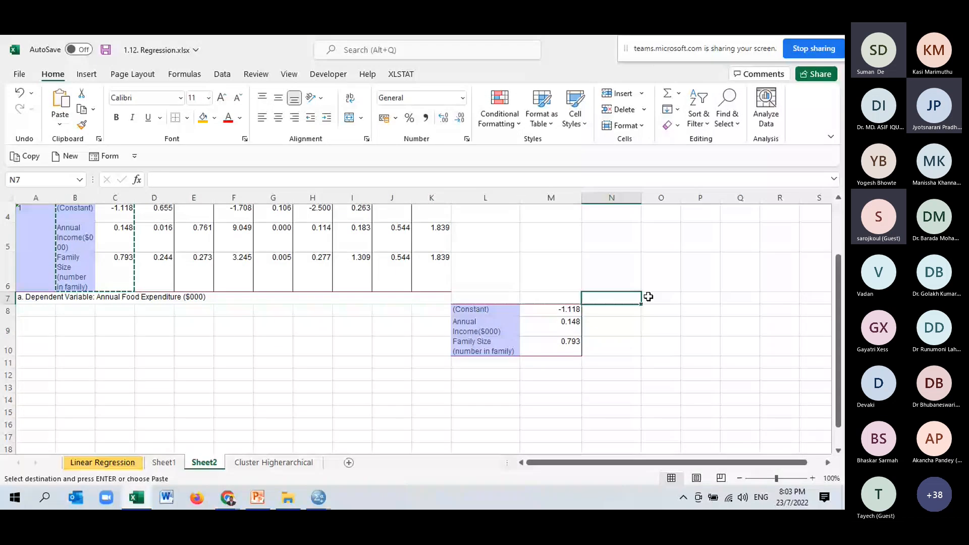
{"action": "type", "text": "Your"}
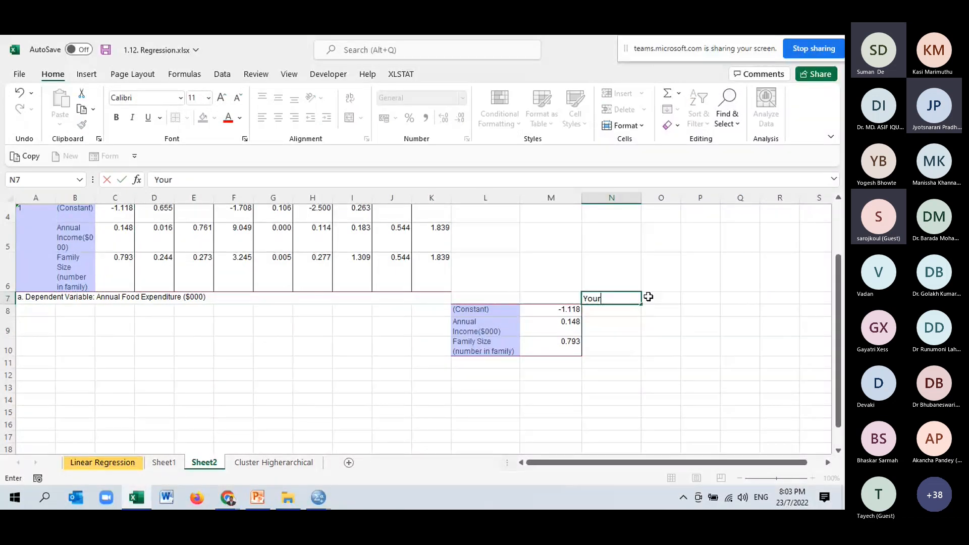
{"action": "type", "text": " family"}
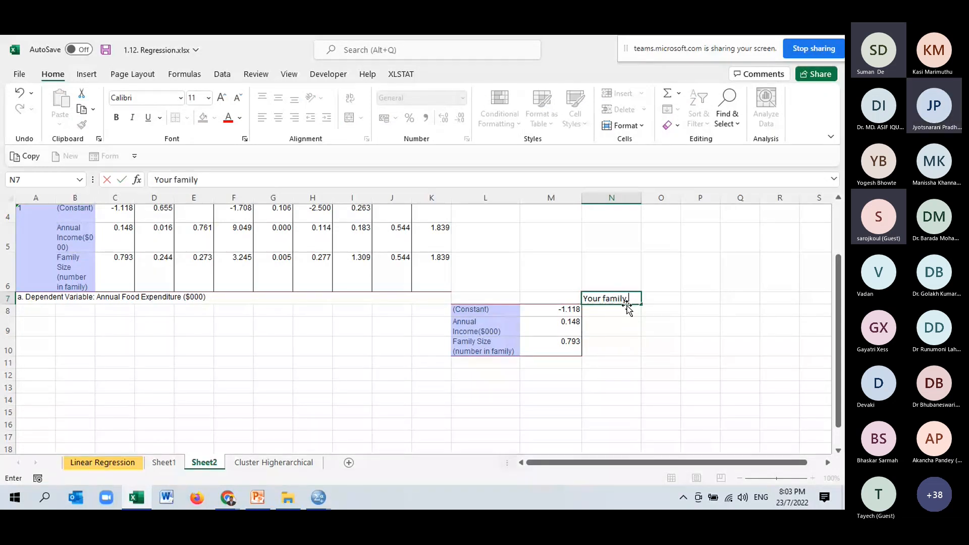
{"action": "type", "text": " prediction"}
- Enter 40 in cell N9 as the family's annual income
{"action": "left_click", "coordinate": [634, 327]}
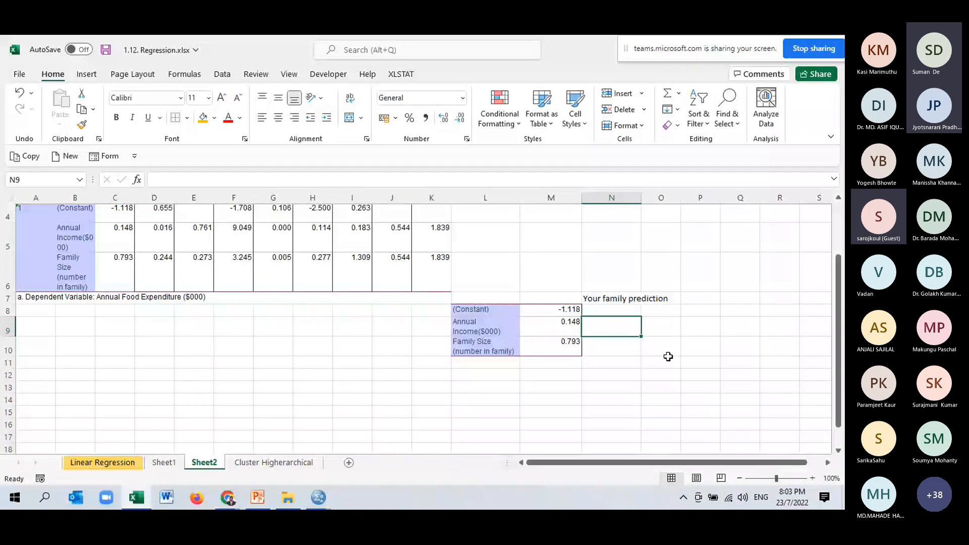
{"action": "type", "text": "40"}
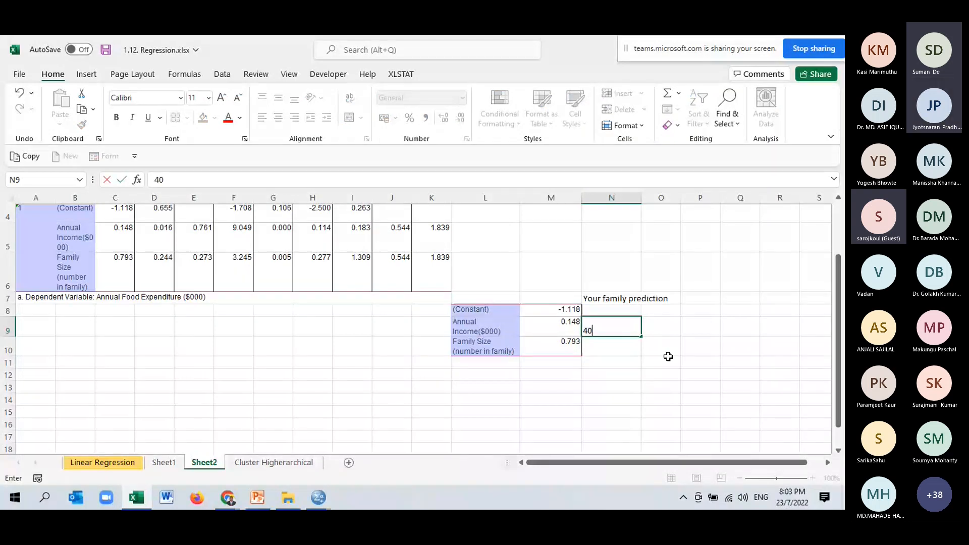
{"action": "scroll", "coordinate": [668, 356], "scroll_direction": "up", "scroll_amount": 1}
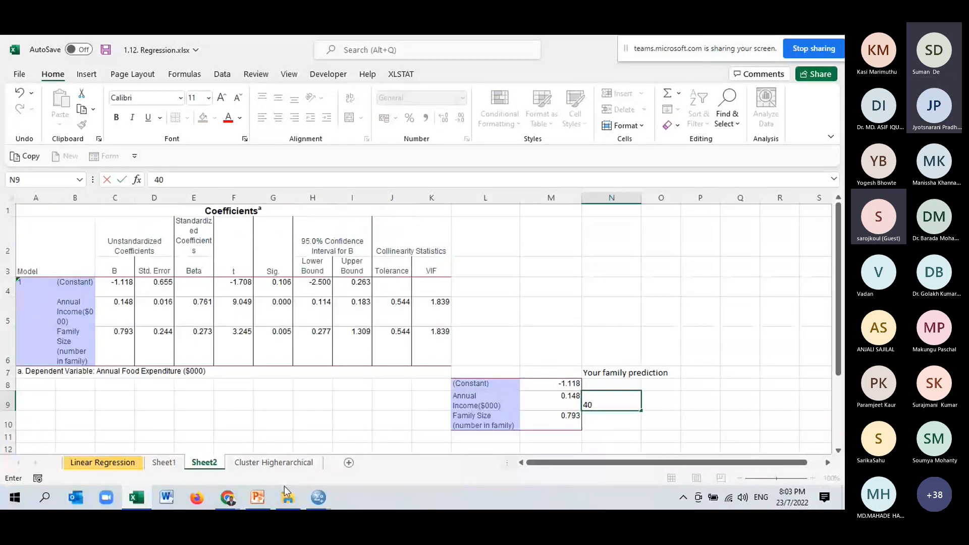
- Switch to SPSS to check the Income values in the family expenditure data, and return to the Excel regression workbook
{"action": "left_click", "coordinate": [290, 489]}
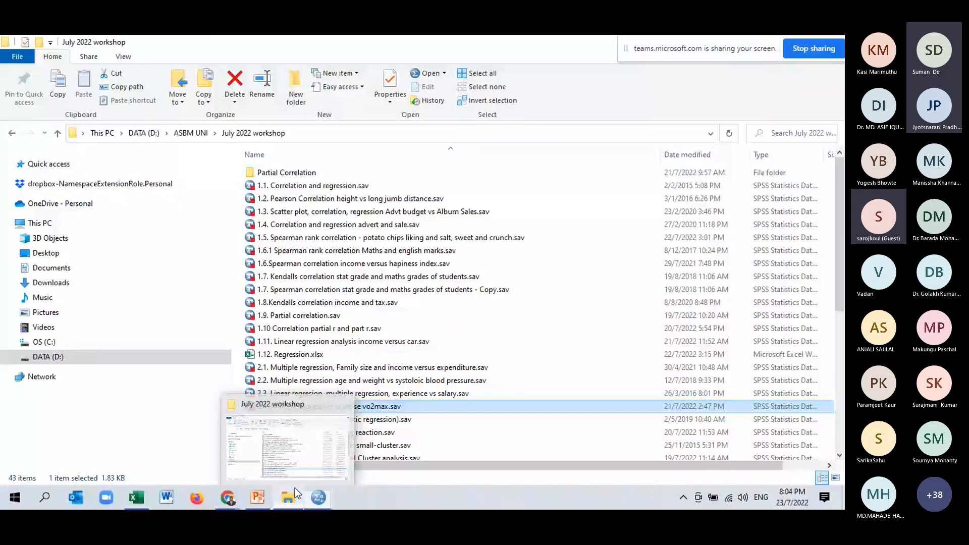
{"action": "double_click", "coordinate": [303, 457]}
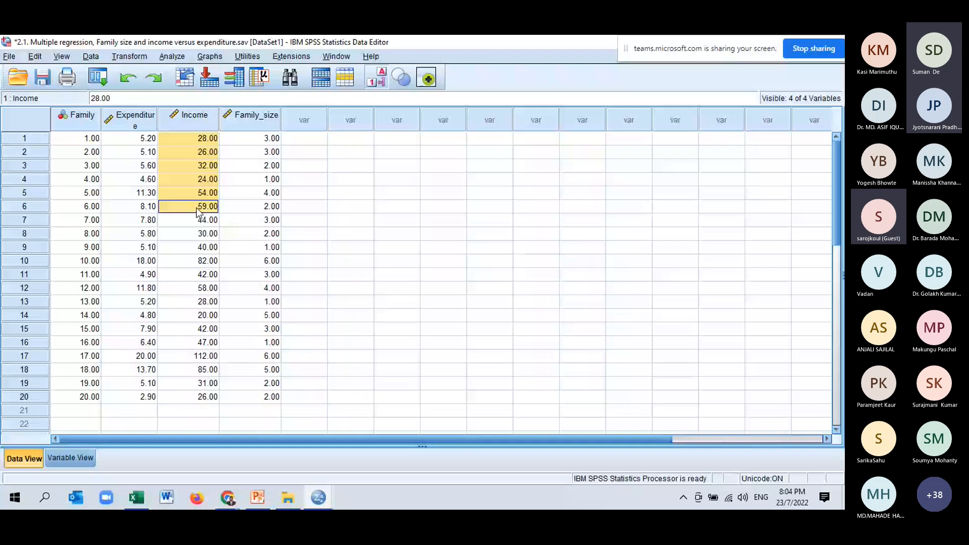
{"action": "key", "text": "alt+Tab"}
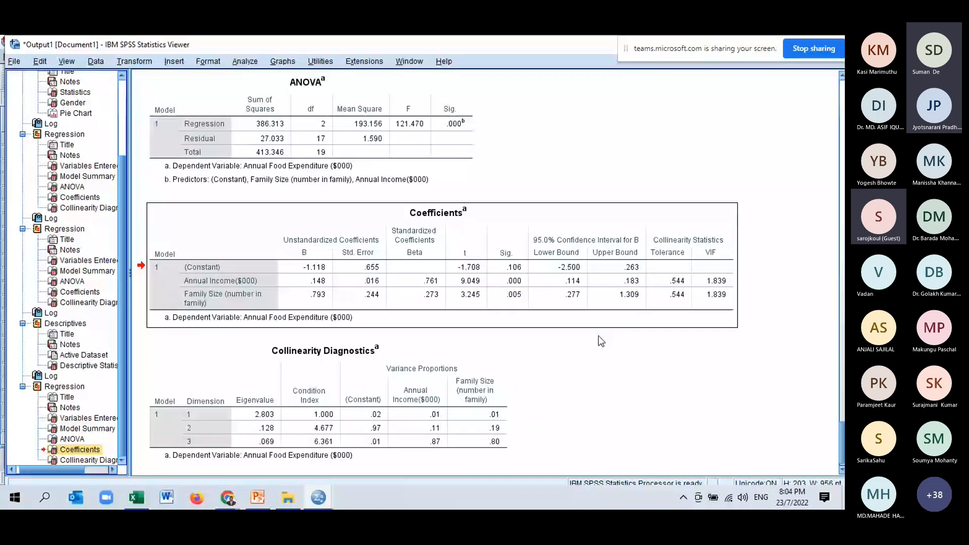
{"action": "key", "text": "alt+Tab"}
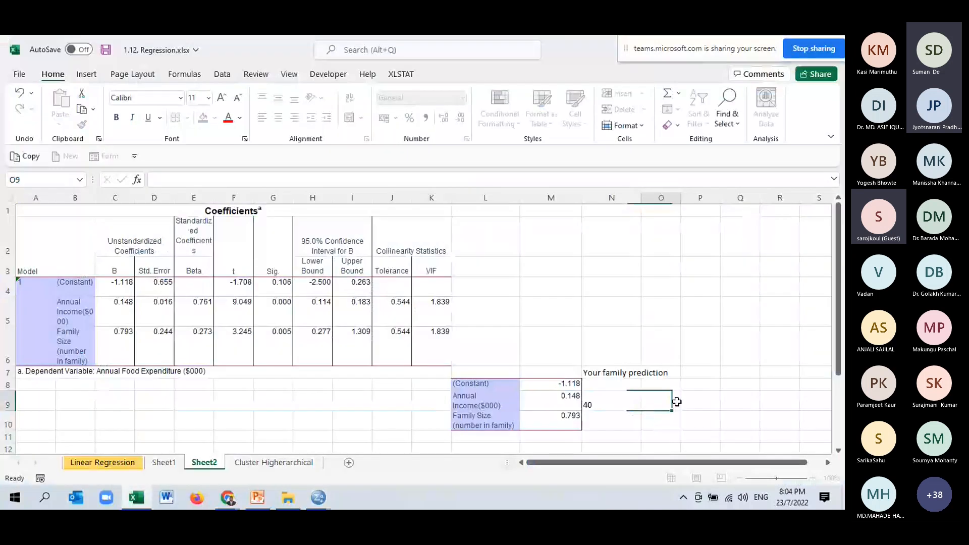
- Enter 5 in cell N10 as the number of family members
{"action": "left_click", "coordinate": [676, 401]}
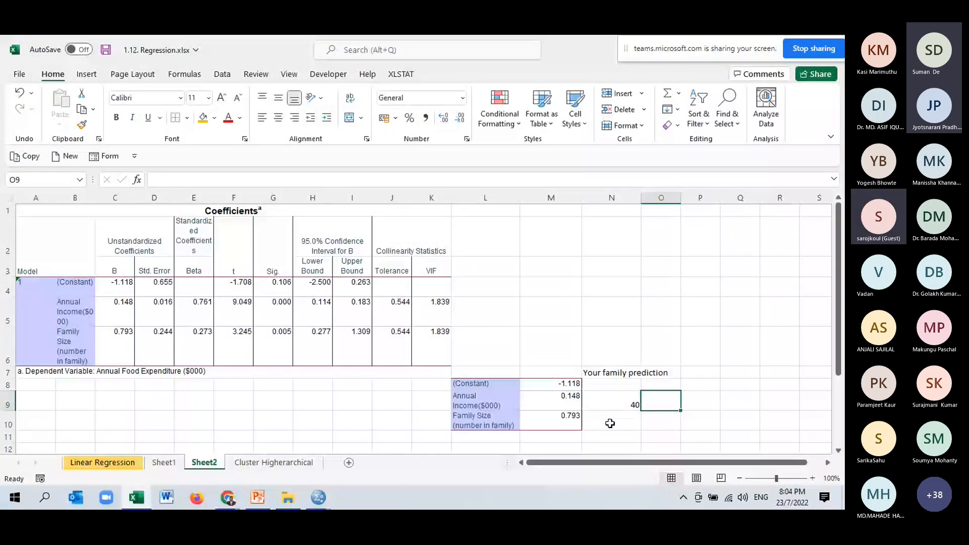
{"action": "left_click", "coordinate": [610, 424]}
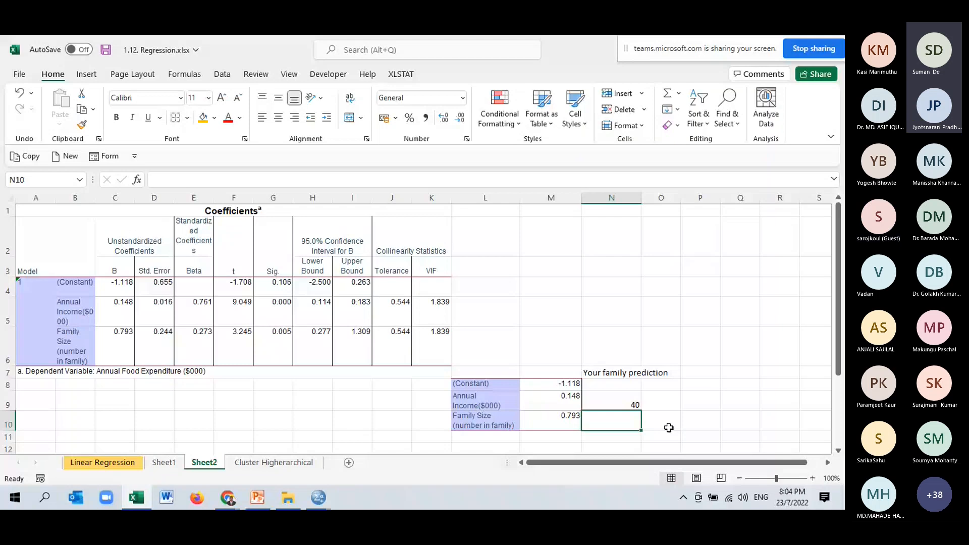
{"action": "type", "text": "5"}
{"action": "left_click", "coordinate": [705, 417]}
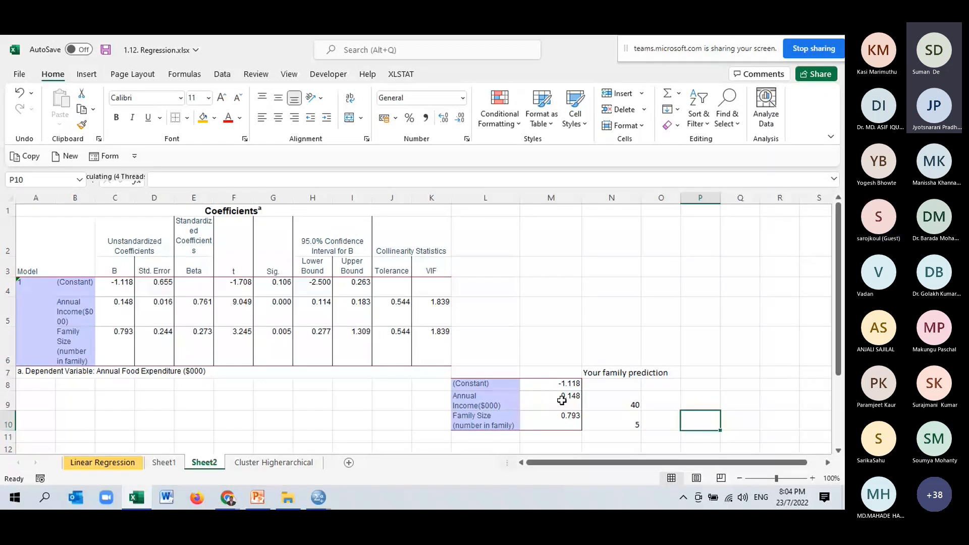
{"action": "scroll", "coordinate": [590, 422], "scroll_direction": "down", "scroll_amount": 1}
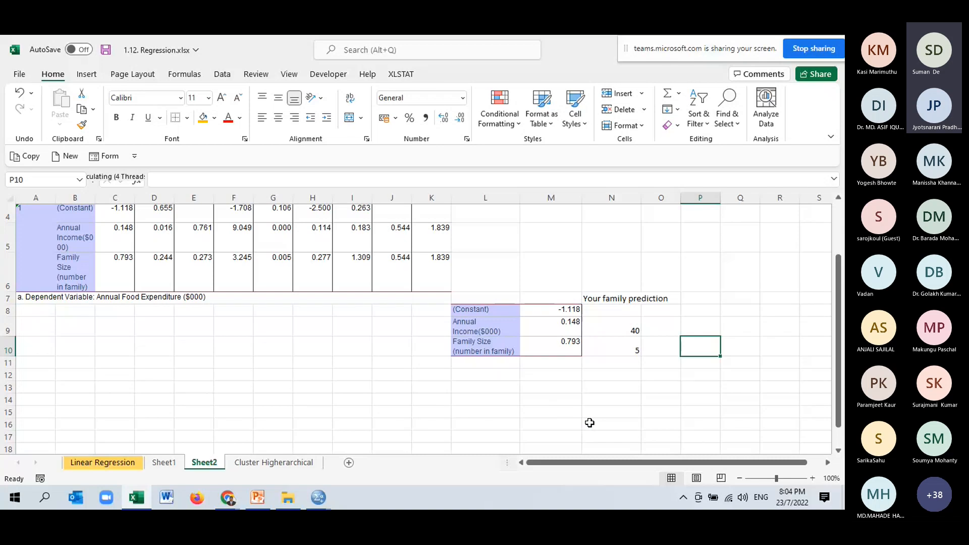
{"action": "left_click", "coordinate": [639, 399]}
{"action": "type", "text": "="}
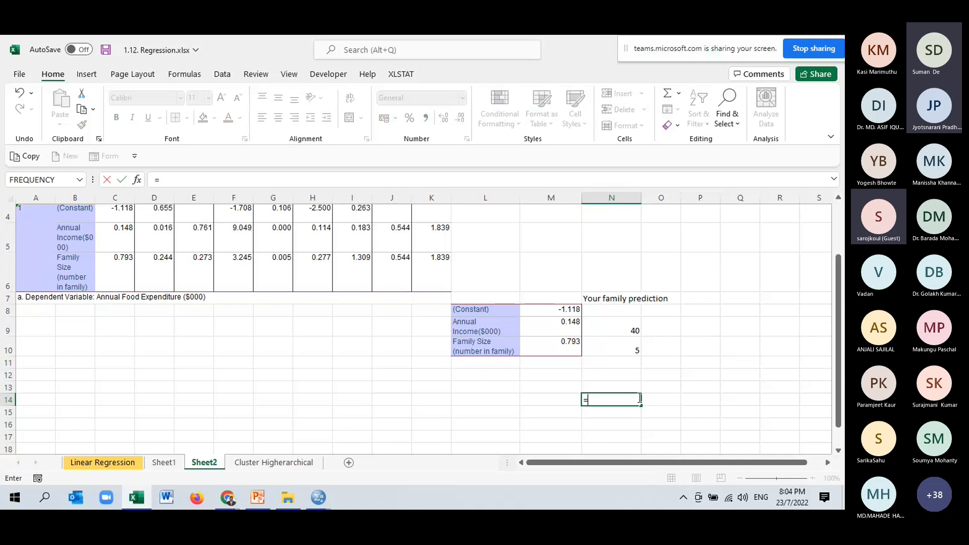
{"action": "key", "text": "BackSpace"}
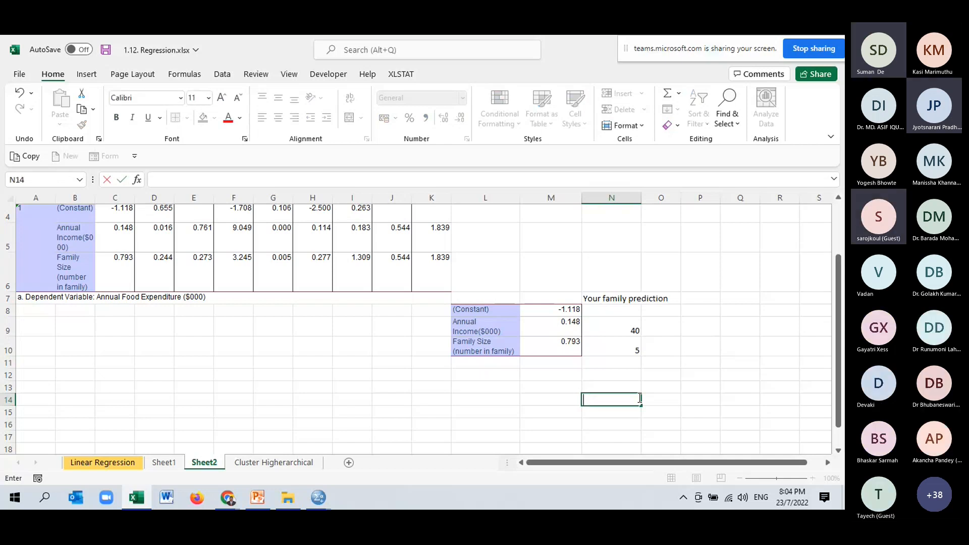
- Multiply the income coefficient by the income in P9 with =M9*N9 and fill the formula down to P10 for family size
{"action": "left_click", "coordinate": [707, 325]}
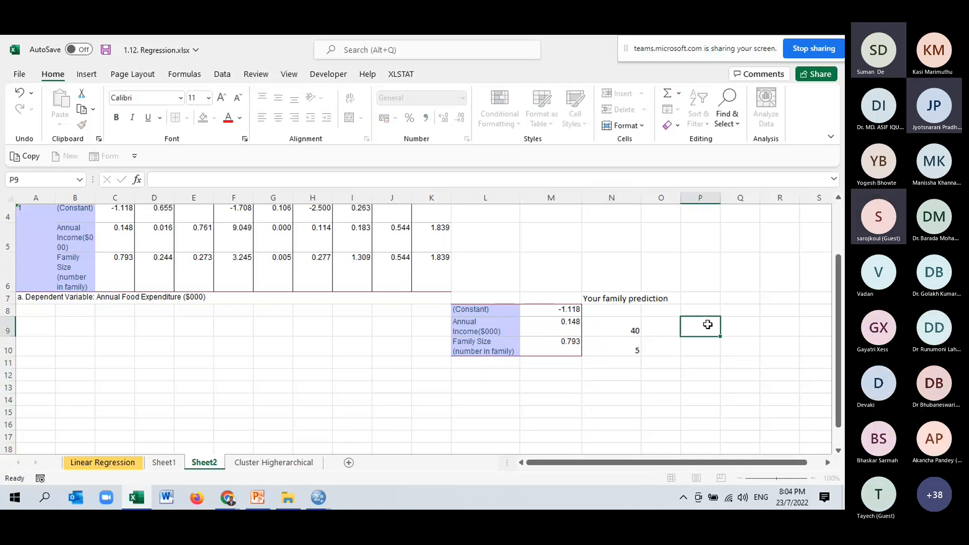
{"action": "type", "text": "="}
{"action": "left_click", "coordinate": [573, 327]}
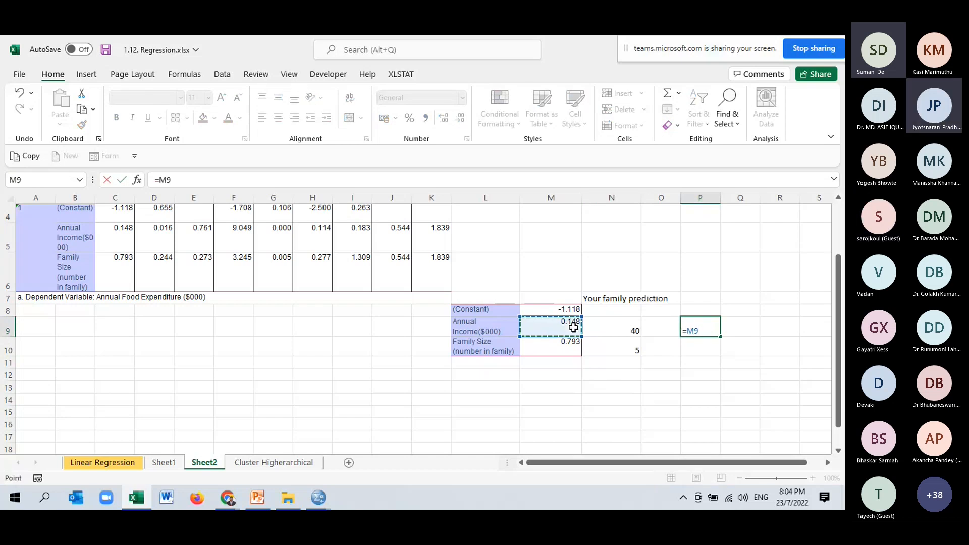
{"action": "type", "text": "*"}
{"action": "left_click", "coordinate": [614, 321]}
{"action": "key", "text": "Return"}
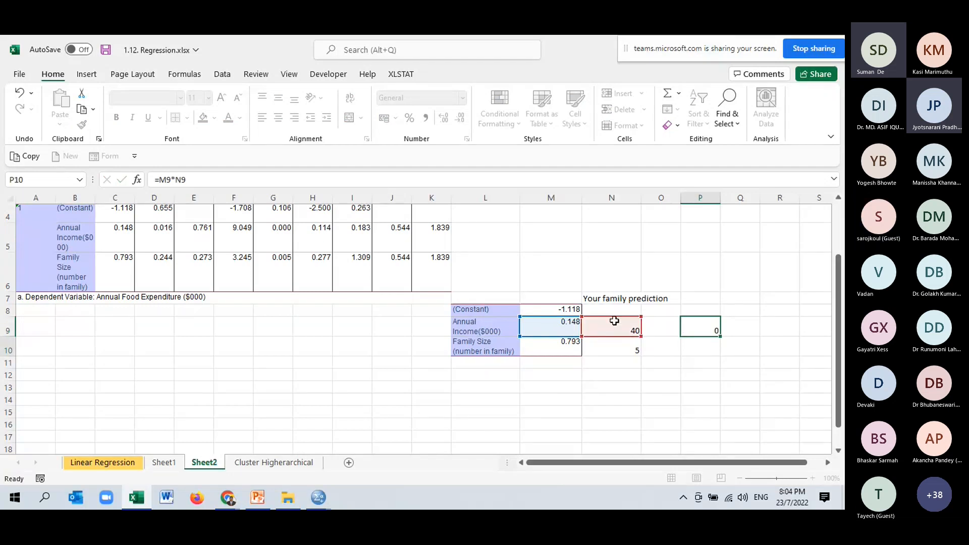
{"action": "left_click", "coordinate": [721, 333]}
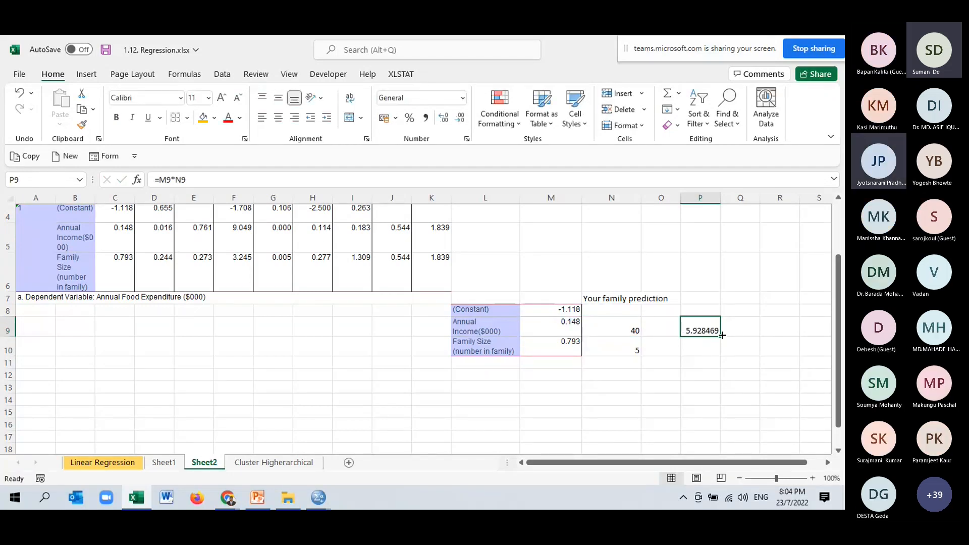
{"action": "left_click_drag", "start_coordinate": [722, 335], "coordinate": [721, 350]}
- Calculate the predicted food expenditure in N14 with =M8+P9+P10 and adjust the width of column N to fit it
{"action": "left_click", "coordinate": [616, 401]}
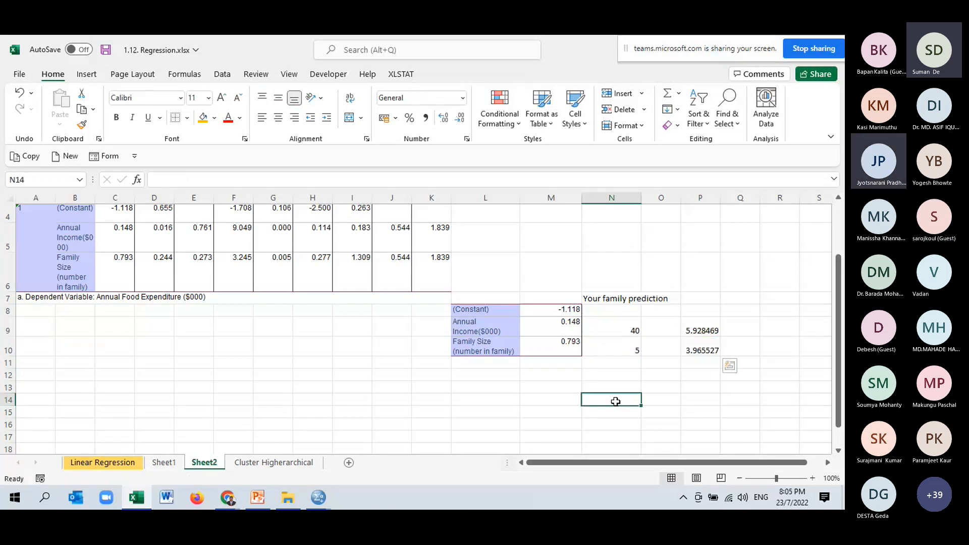
{"action": "type", "text": "="}
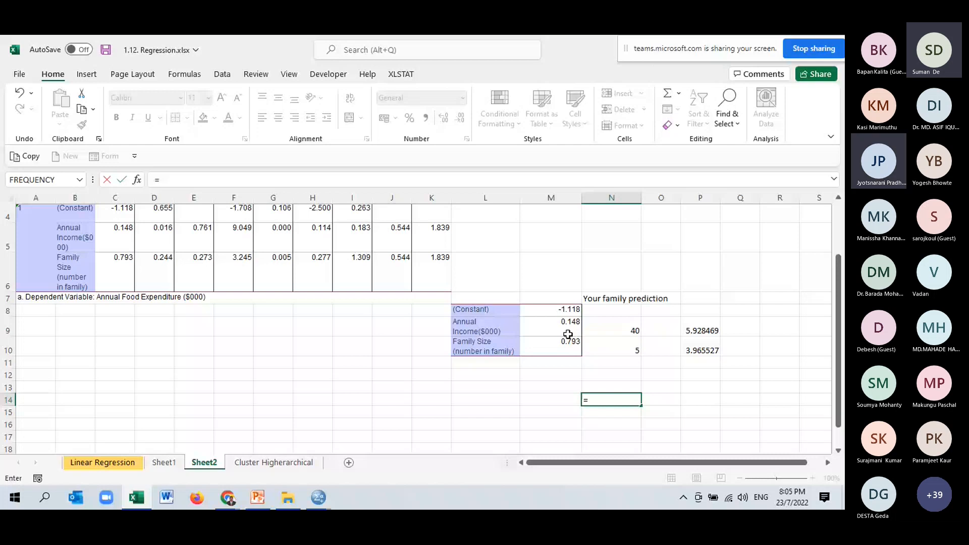
{"action": "left_click", "coordinate": [560, 309]}
{"action": "type", "text": "+"}
{"action": "left_click", "coordinate": [697, 327]}
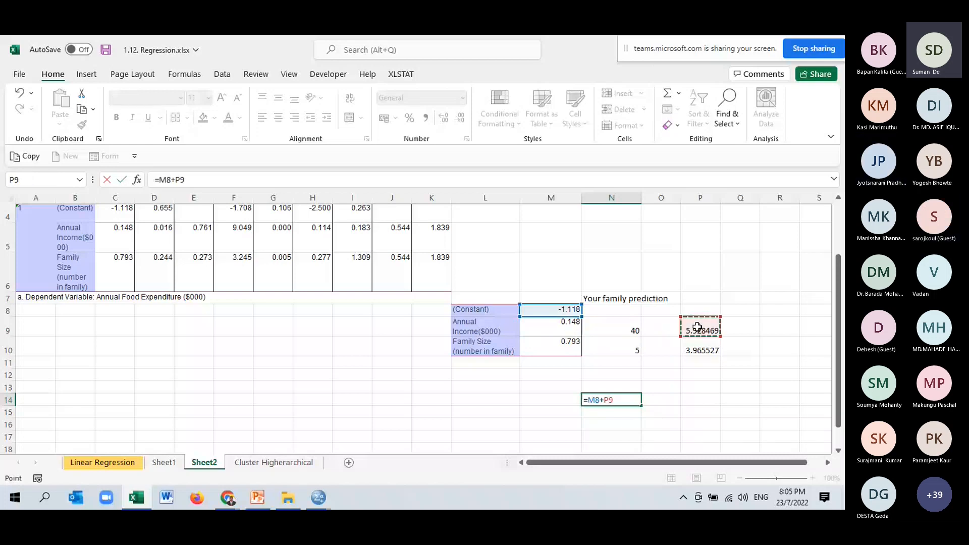
{"action": "type", "text": "+"}
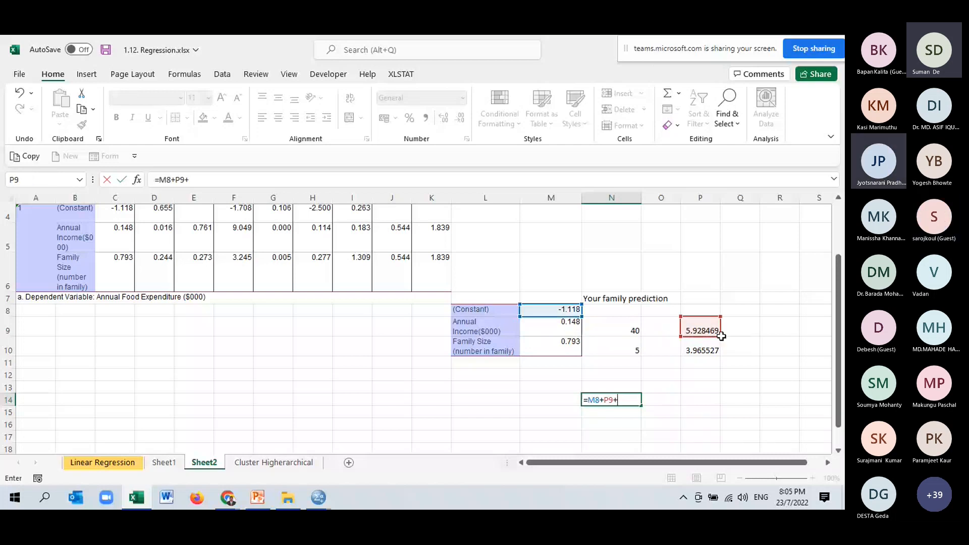
{"action": "left_click", "coordinate": [705, 348]}
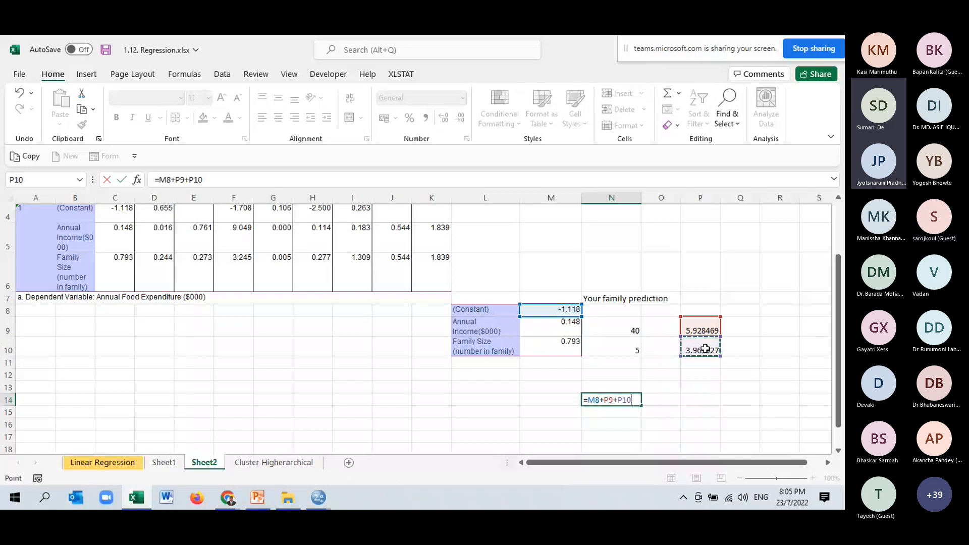
{"action": "key", "text": "Return"}
{"action": "left_click", "coordinate": [639, 400]}
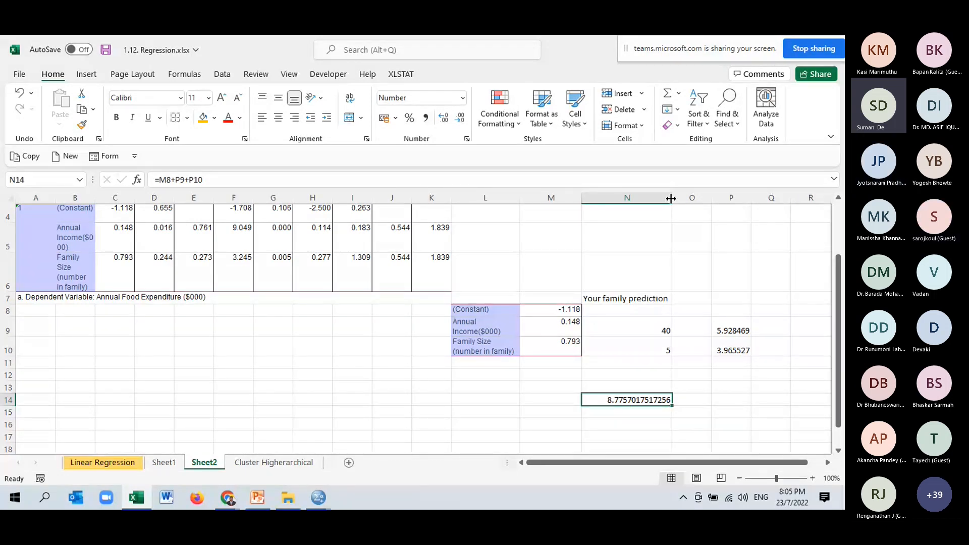
{"action": "left_click_drag", "start_coordinate": [670, 198], "coordinate": [666, 199]}
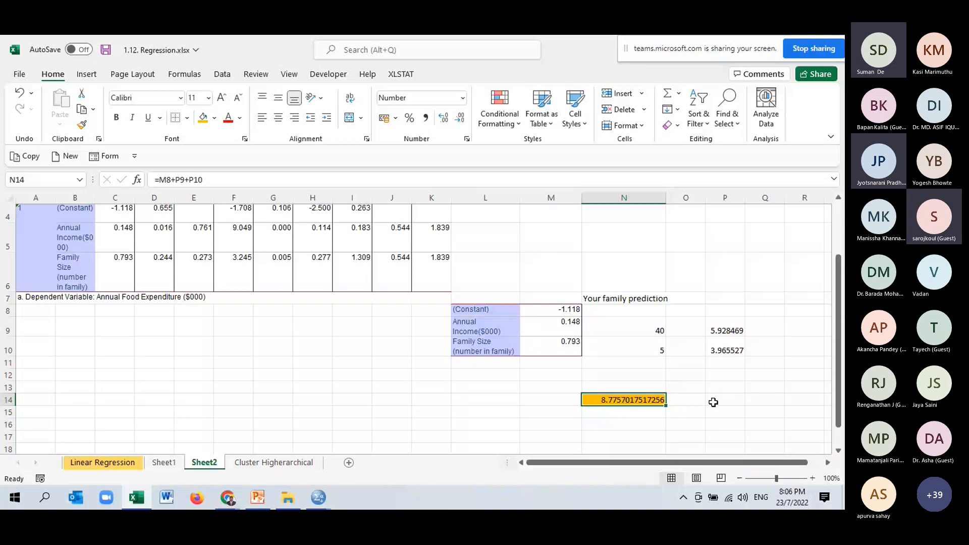
- Change the annual income in N9 to 41 and the family size in N10 to 6 to recalculate the prediction
{"action": "left_click", "coordinate": [652, 330]}
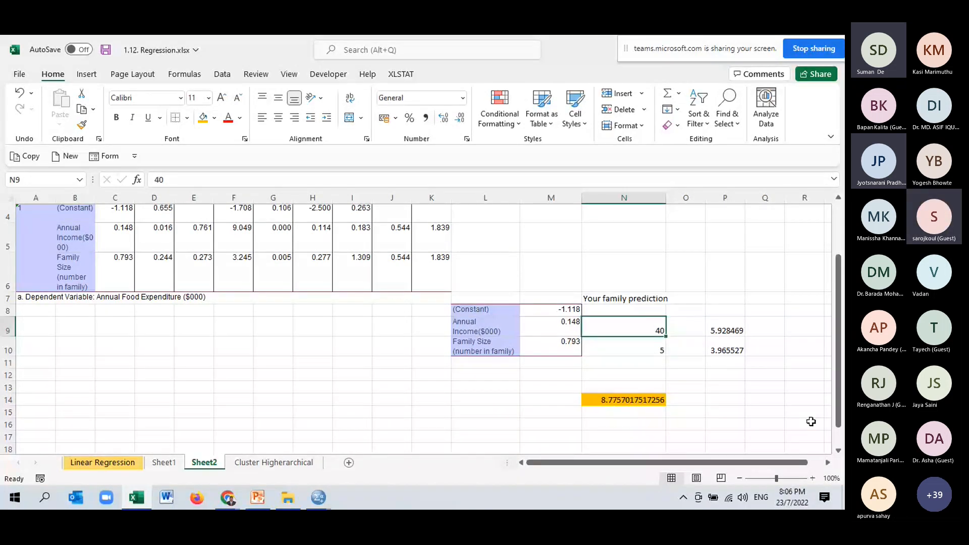
{"action": "type", "text": "41"}
{"action": "left_click", "coordinate": [660, 351]}
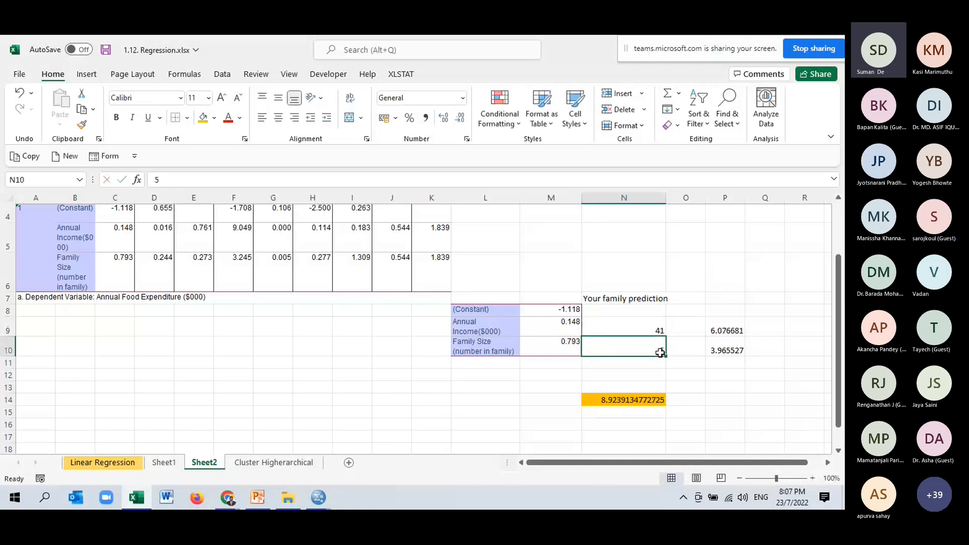
{"action": "type", "text": "6"}
{"action": "left_click", "coordinate": [720, 387]}
{"action": "left_click", "coordinate": [648, 400]}
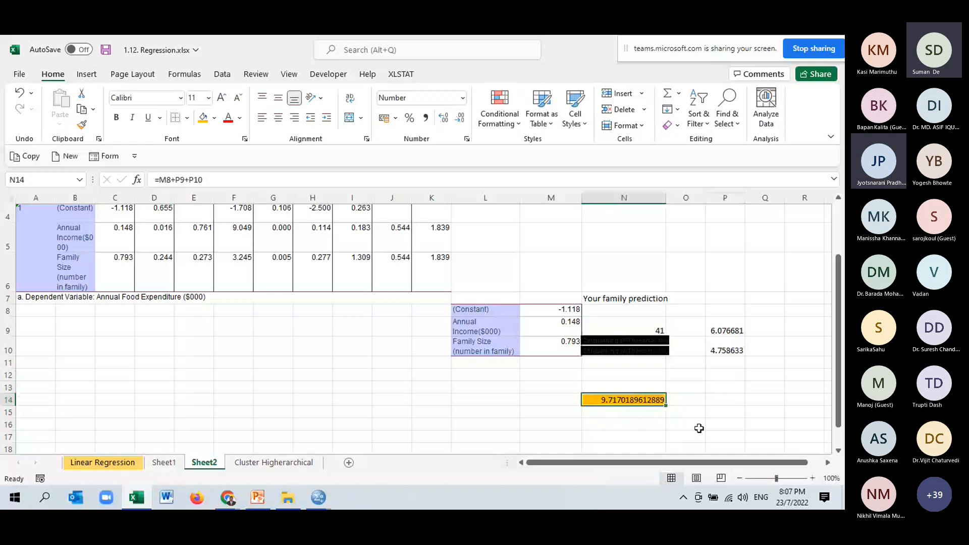
{"action": "left_click", "coordinate": [753, 404]}
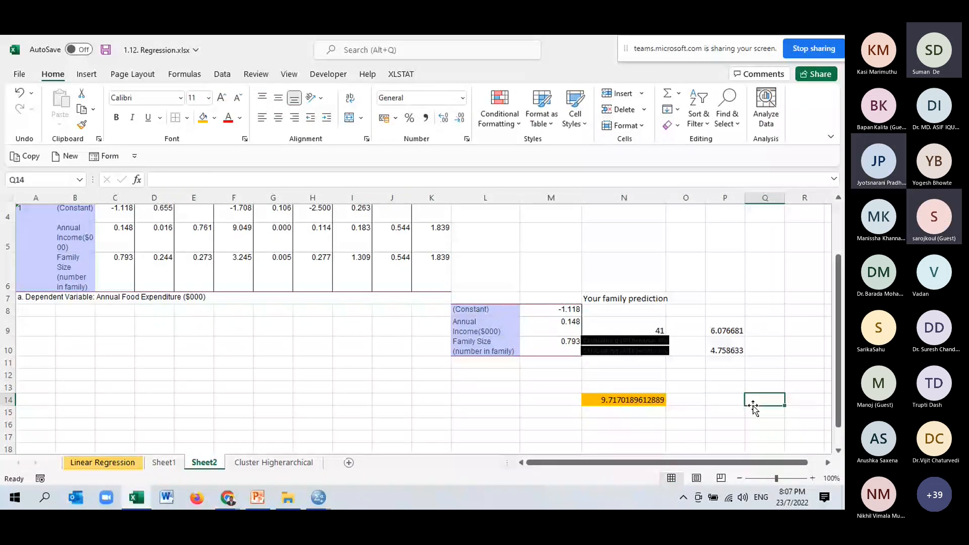
- Undo and redo the last family size change in N10 to compare its effect on the prediction
{"action": "key", "text": "Left"}
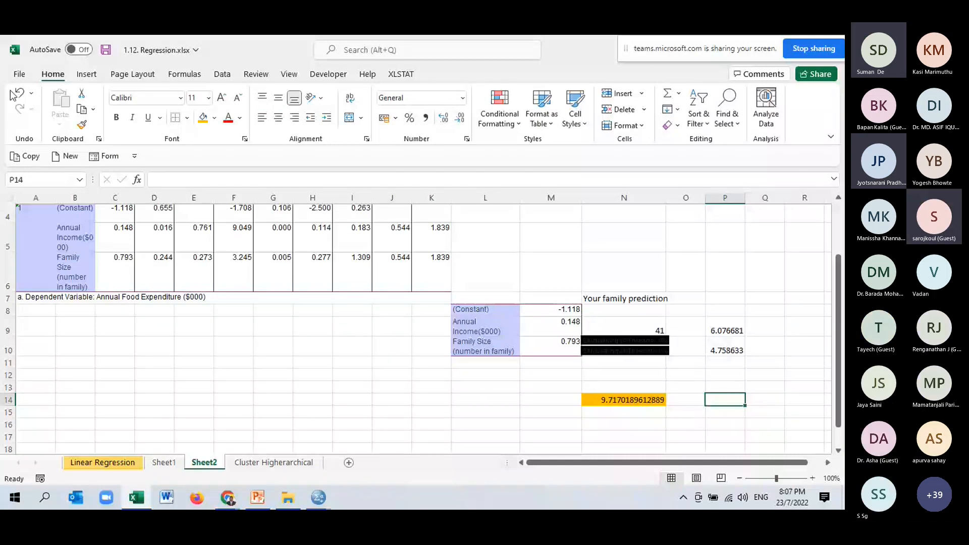
{"action": "left_click", "coordinate": [17, 94]}
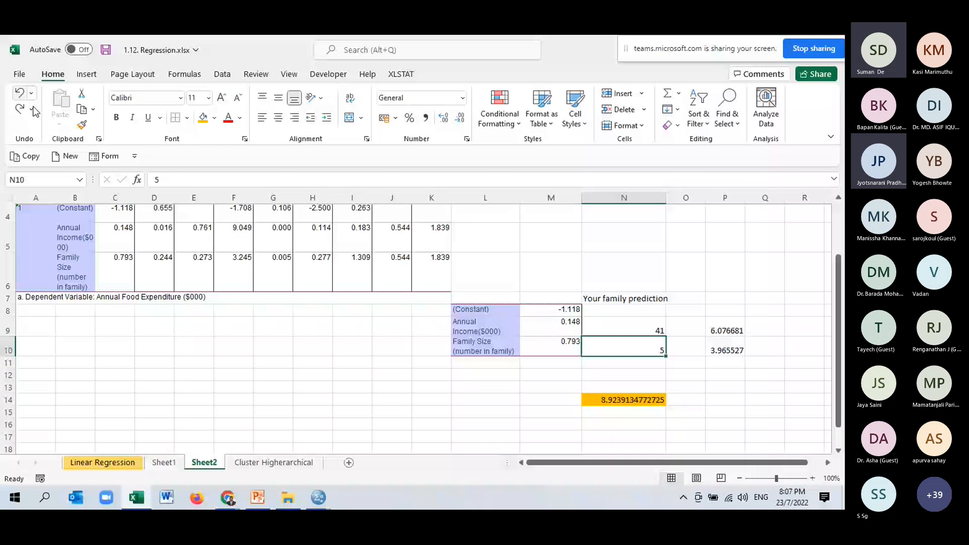
{"action": "left_click", "coordinate": [725, 399]}
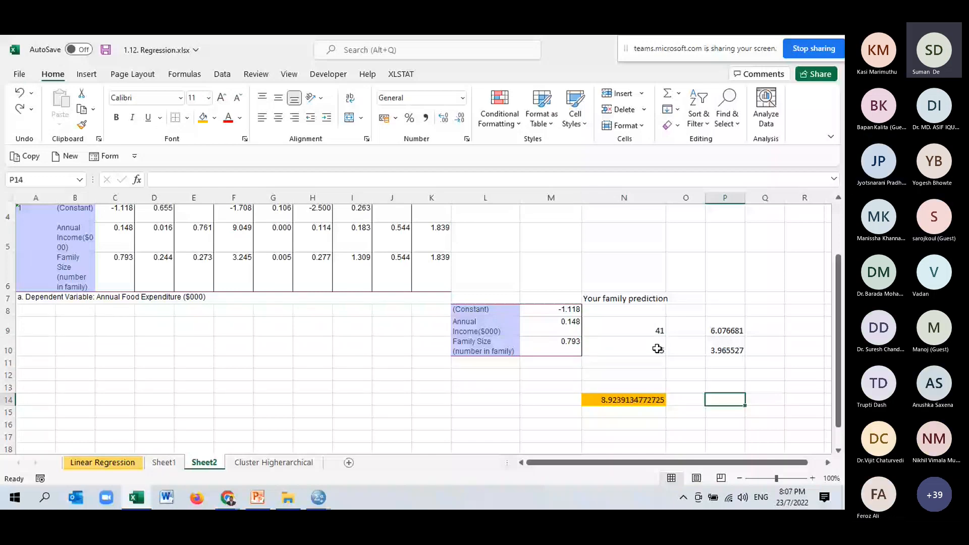
{"action": "key", "text": "ctrl+y"}
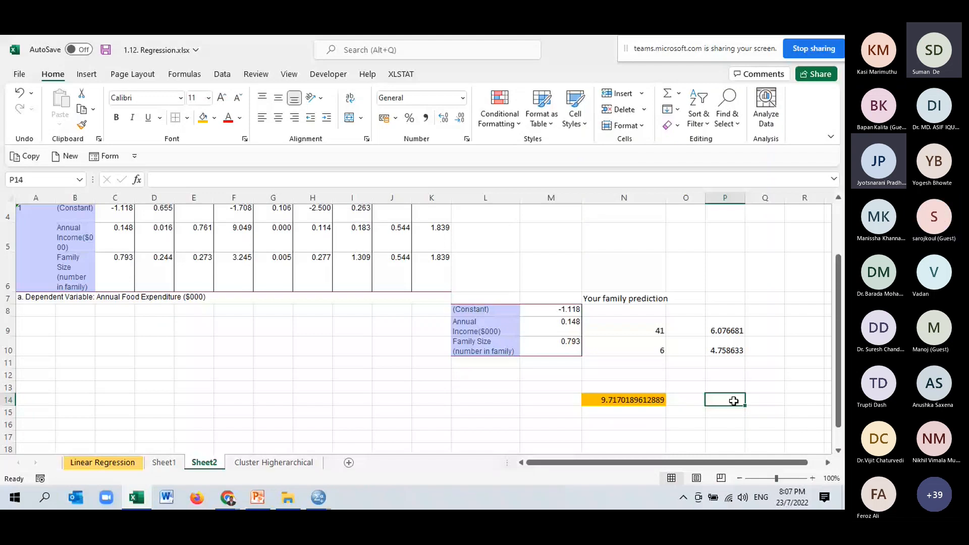
{"action": "key", "text": "Left"}
{"action": "key", "text": "Left"}
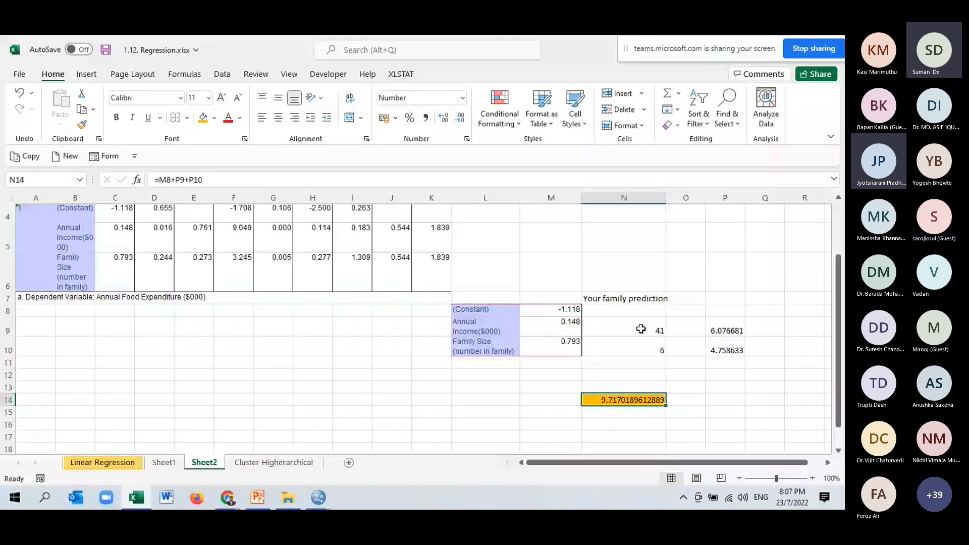
- Highlight the annual income coefficient in M9 with an orange fill
{"action": "left_click_drag", "start_coordinate": [641, 329], "coordinate": [641, 351]}
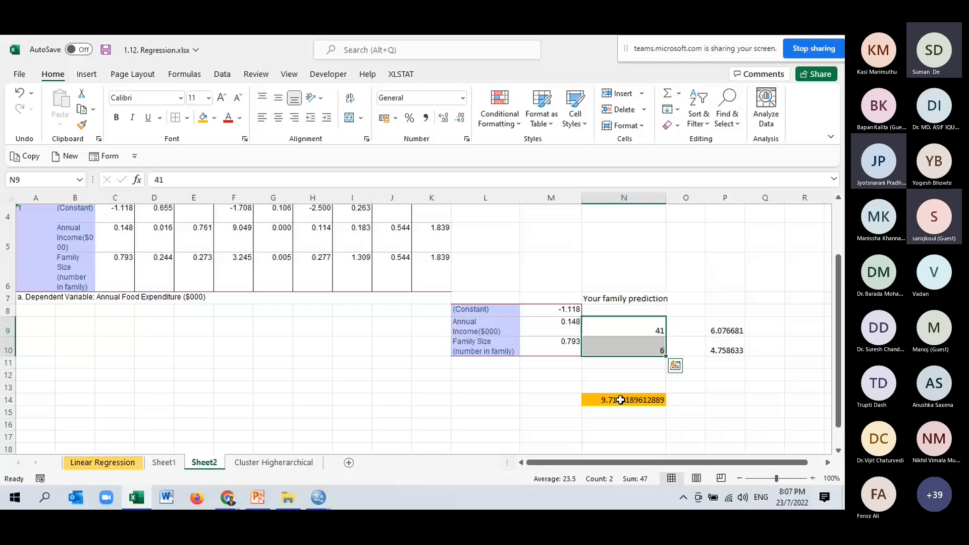
{"action": "key", "text": "Left"}
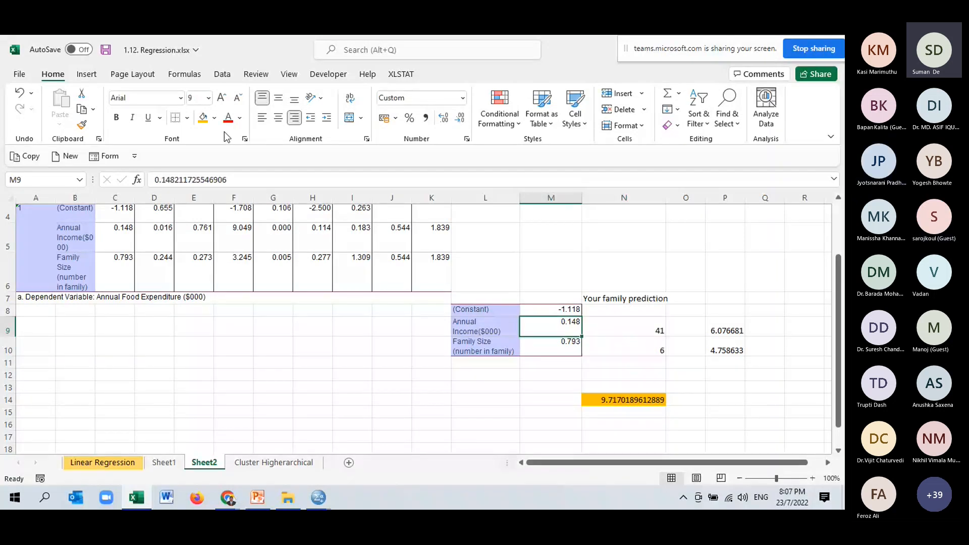
{"action": "left_click", "coordinate": [203, 117]}
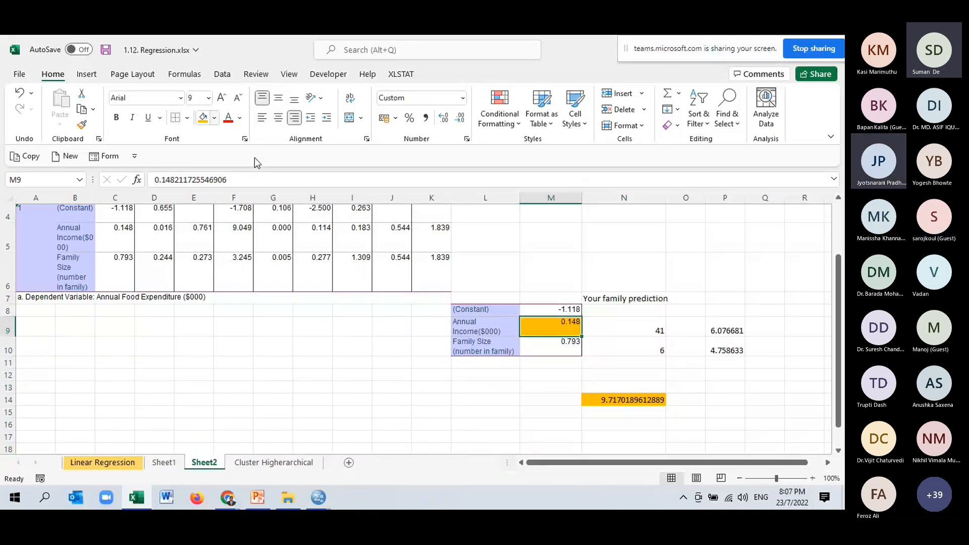
{"action": "key", "text": "Down"}
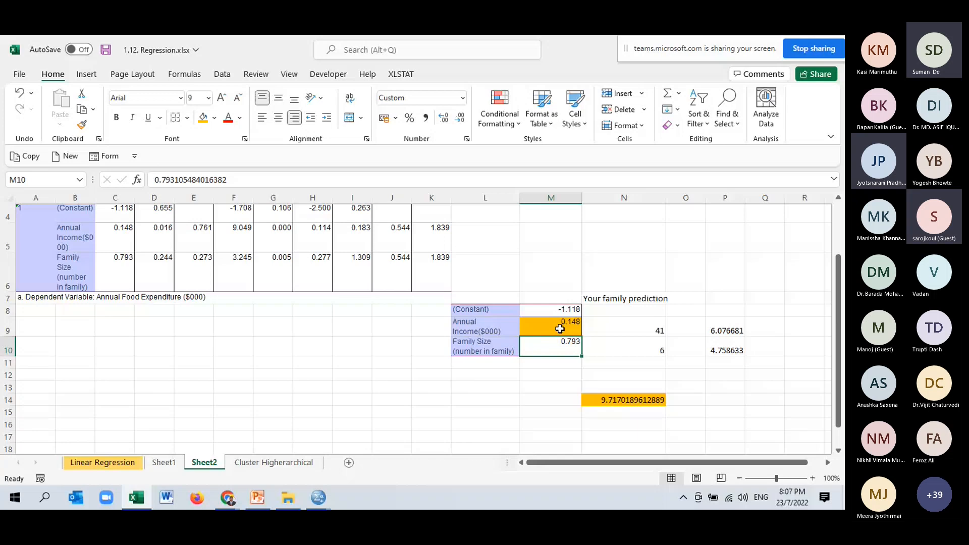
- Add the income and family size coefficients in M13 with =M9+M10 and widen column M to fit the sum
{"action": "left_click_drag", "start_coordinate": [561, 329], "coordinate": [552, 348]}
{"action": "left_click", "coordinate": [536, 390]}
{"action": "type", "text": "="}
{"action": "left_click", "coordinate": [572, 329]}
{"action": "type", "text": "+"}
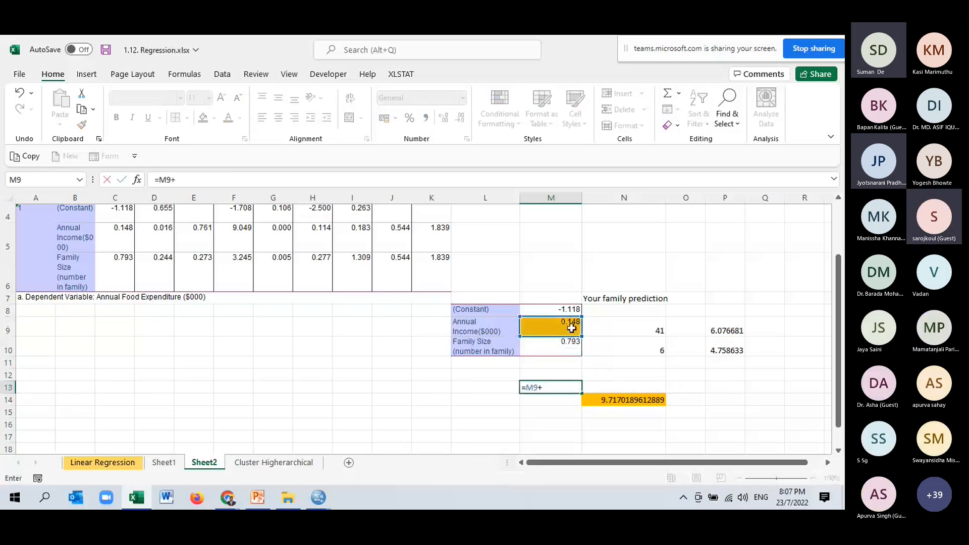
{"action": "left_click", "coordinate": [565, 345]}
{"action": "key", "text": "Return"}
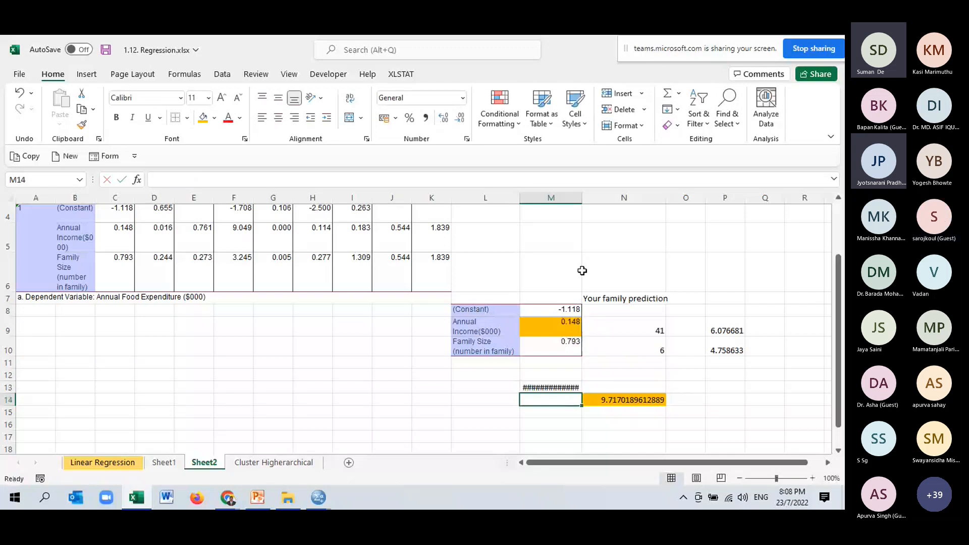
{"action": "left_click_drag", "start_coordinate": [583, 201], "coordinate": [597, 201]}
{"action": "key", "text": "Up"}
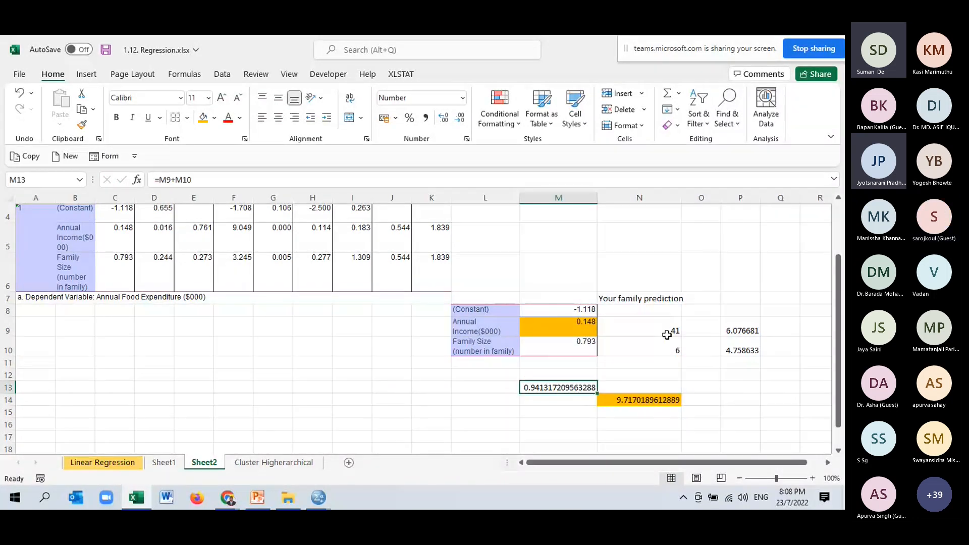
- Copy the predicted expenditure from N14 and paste it as a value only into N16
{"action": "left_click", "coordinate": [649, 401]}
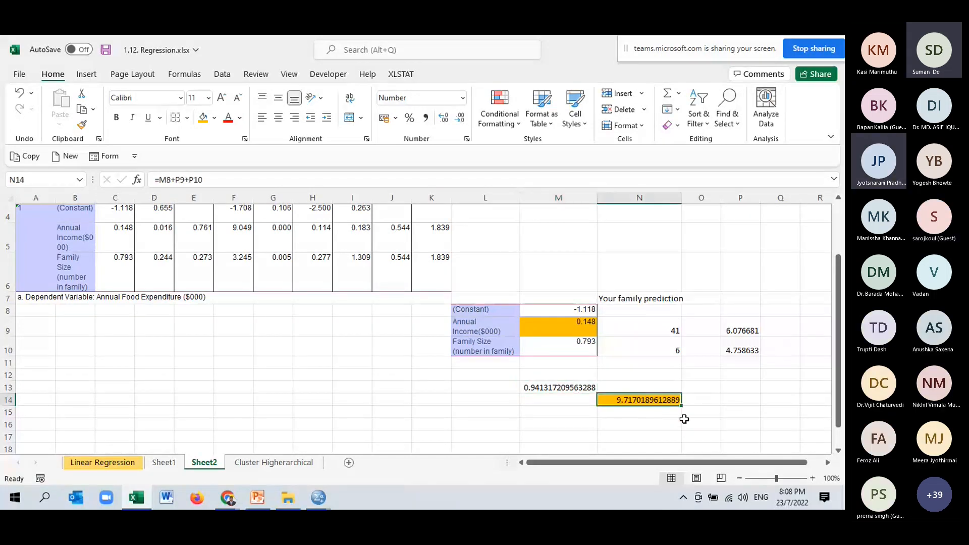
{"action": "key", "text": "ctrl+c"}
{"action": "left_click", "coordinate": [617, 425]}
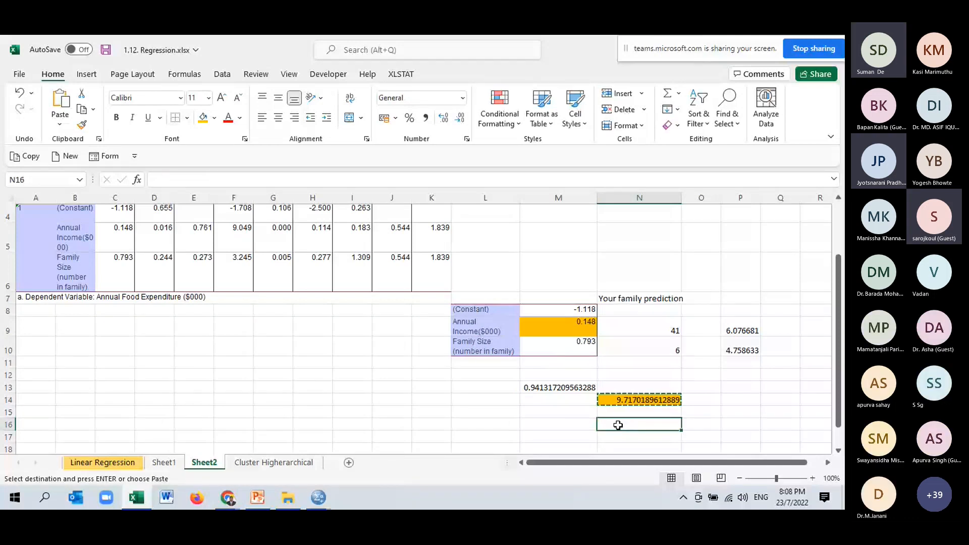
{"action": "right_click", "coordinate": [618, 425]}
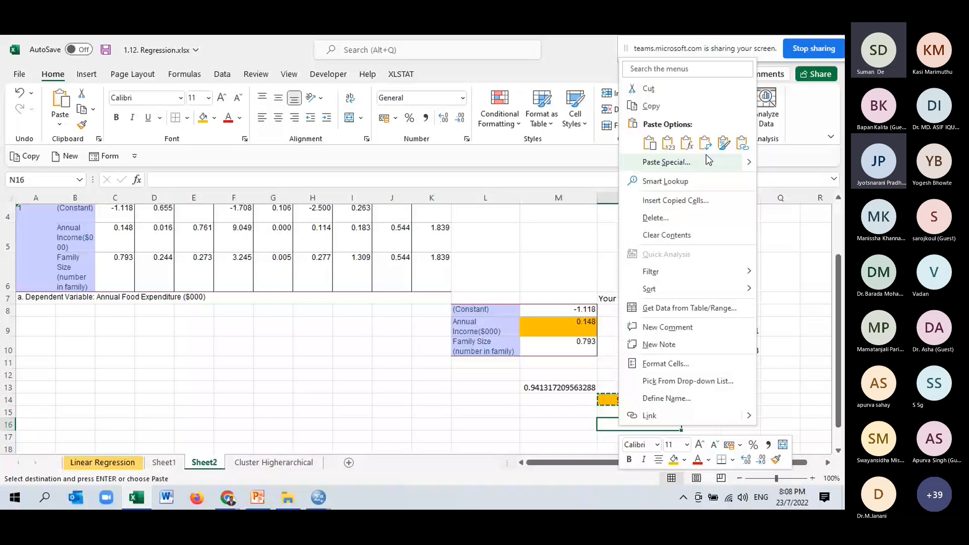
{"action": "left_click", "coordinate": [668, 143]}
{"action": "left_click", "coordinate": [693, 373]}
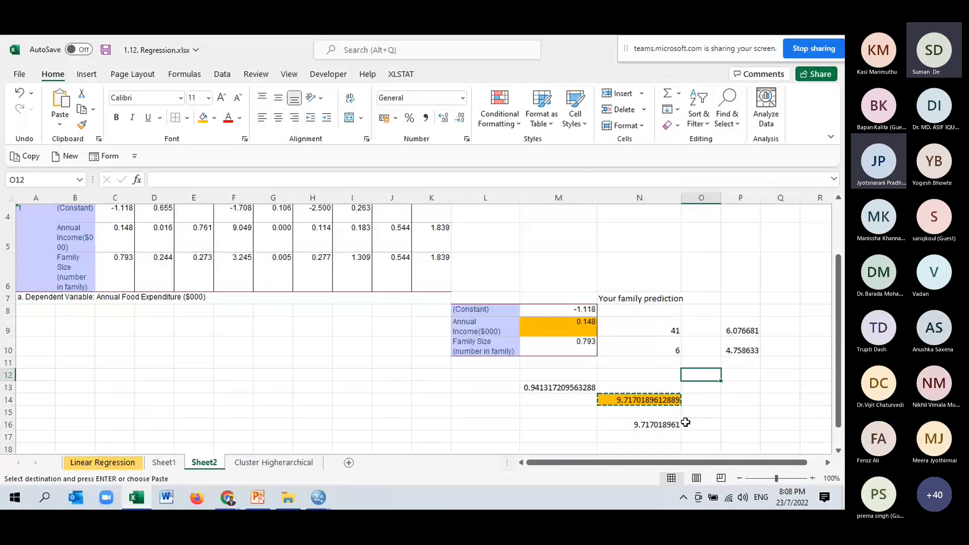
{"action": "double_click", "coordinate": [705, 424]}
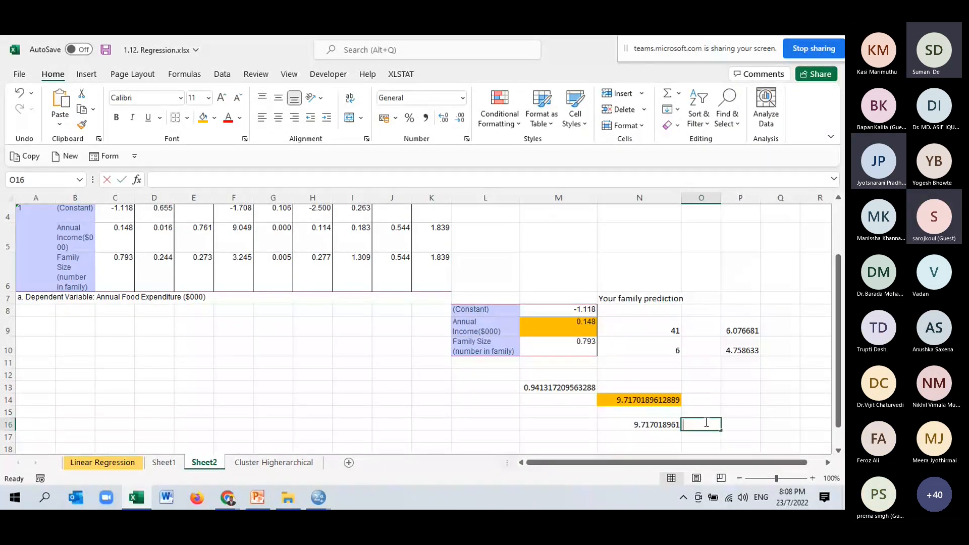
- Label the saved prediction in M16 as "41 and 6 family size"
{"action": "left_click", "coordinate": [562, 423]}
{"action": "type", "text": "41 an"}
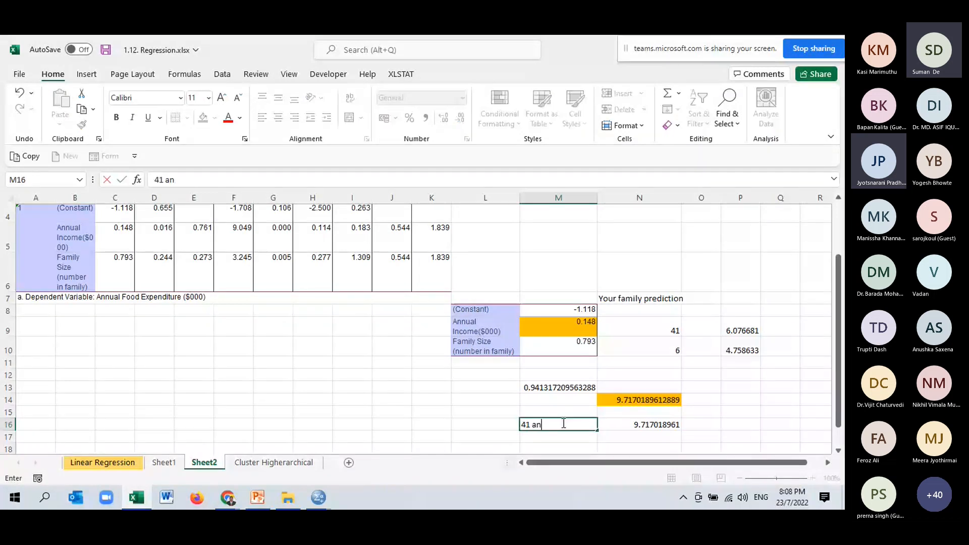
{"action": "type", "text": "d 6"}
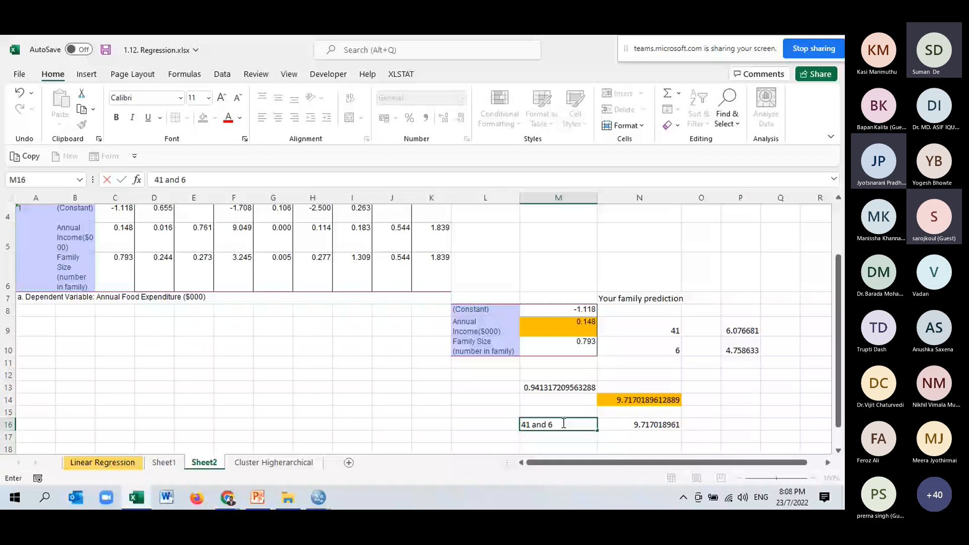
{"action": "type", "text": " family sixe"}
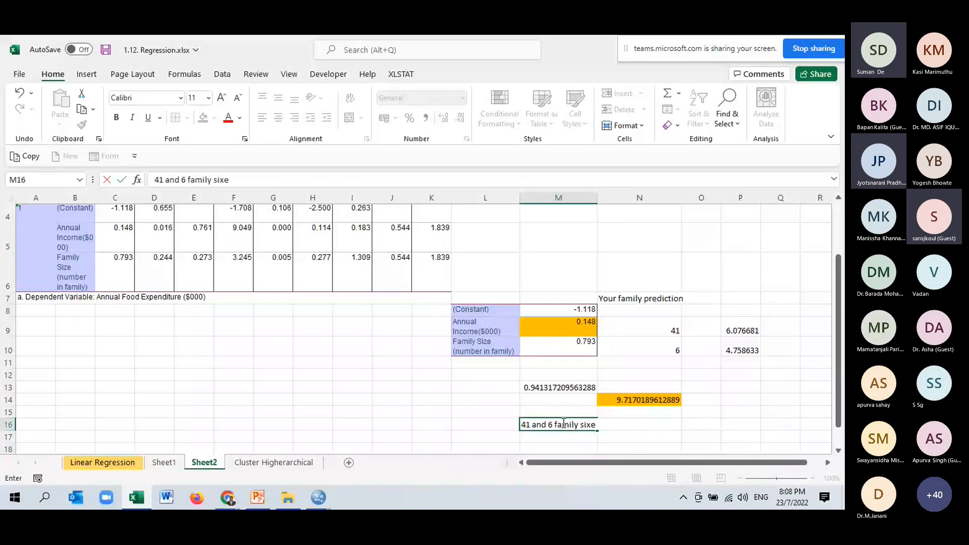
{"action": "left_click", "coordinate": [603, 434]}
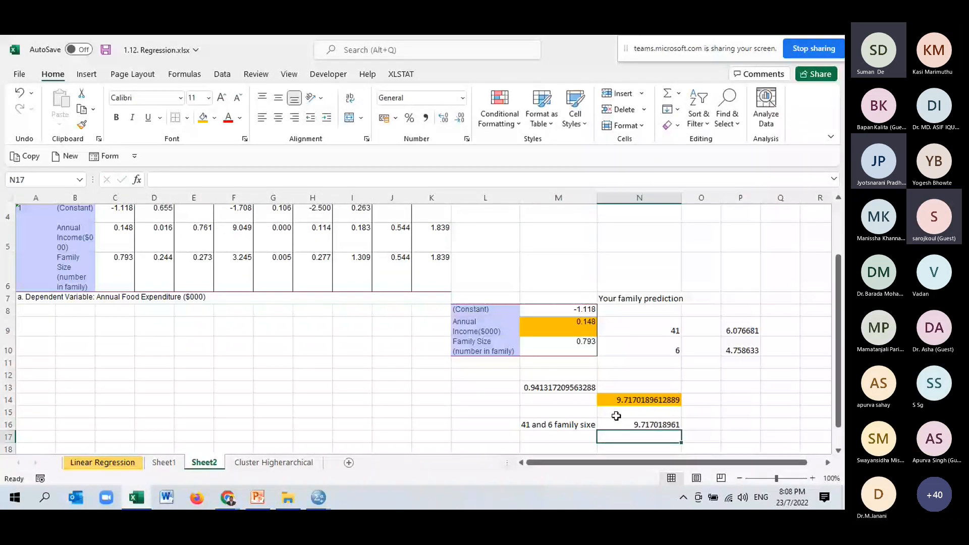
{"action": "left_click", "coordinate": [577, 424]}
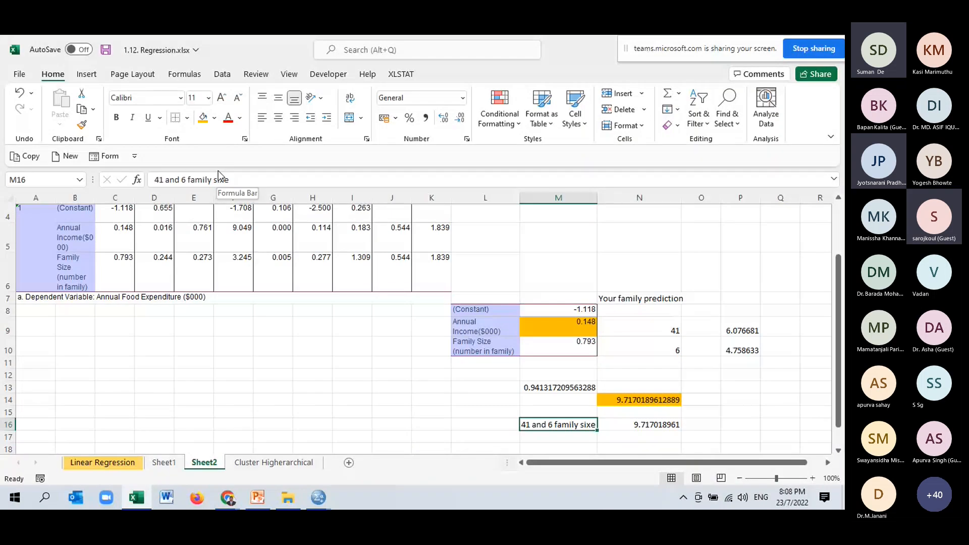
{"action": "double_click", "coordinate": [246, 181]}
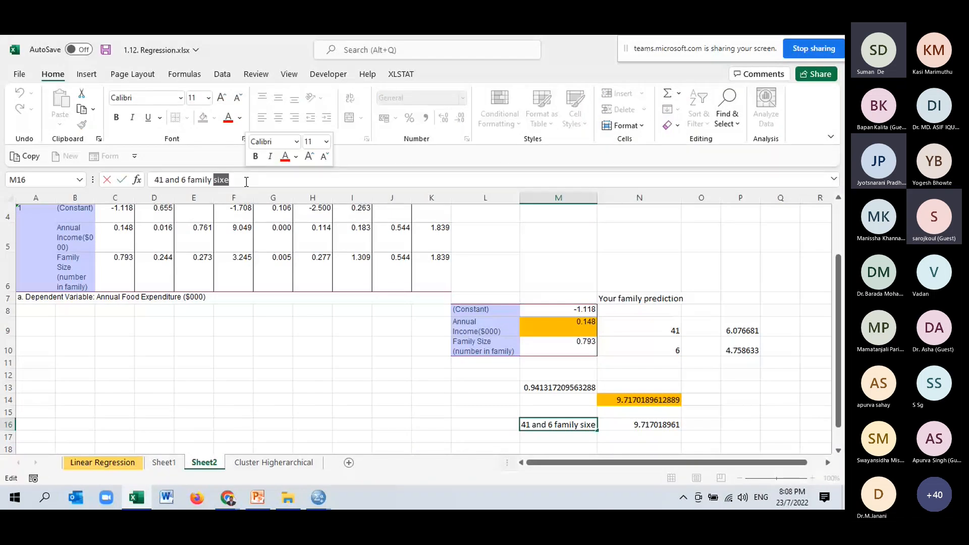
{"action": "type", "text": "si"}
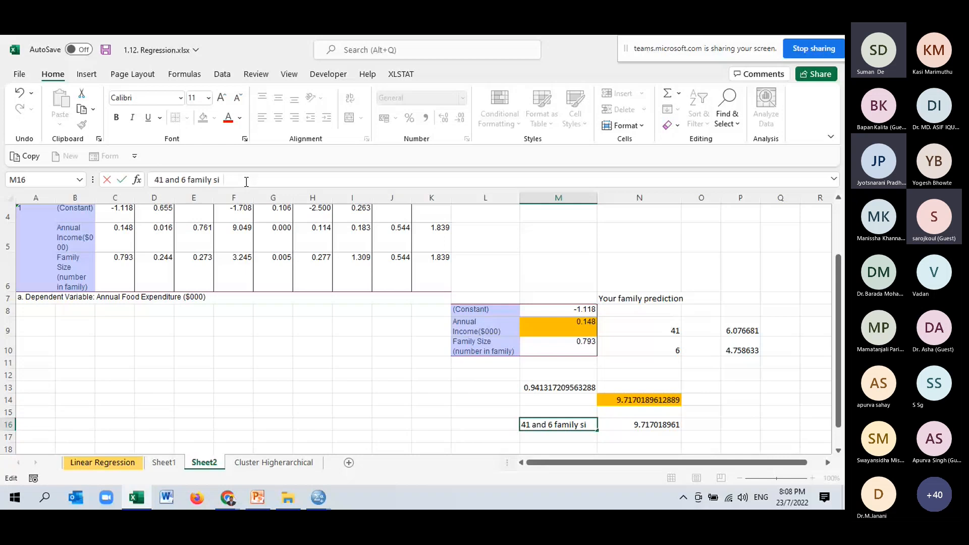
{"action": "type", "text": "ze"}
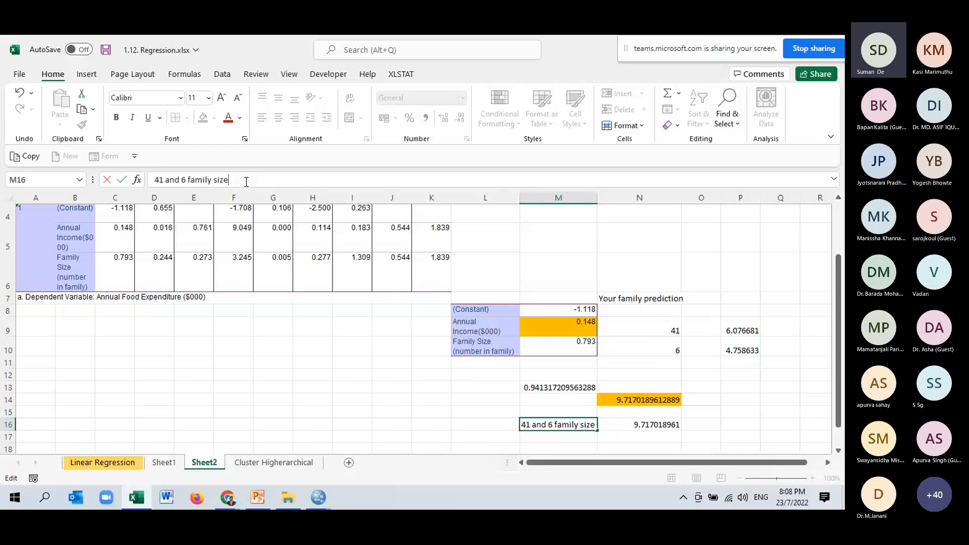
- Set the annual income in N9 to 40 and the family size in N10 to 5
{"action": "left_click", "coordinate": [675, 333]}
{"action": "type", "text": "40"}
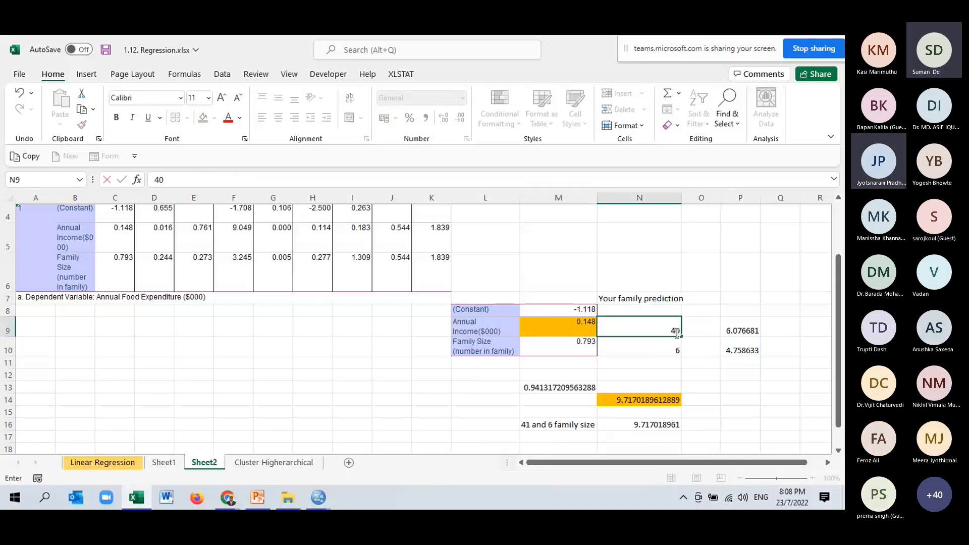
{"action": "left_click", "coordinate": [672, 352]}
{"action": "type", "text": "5"}
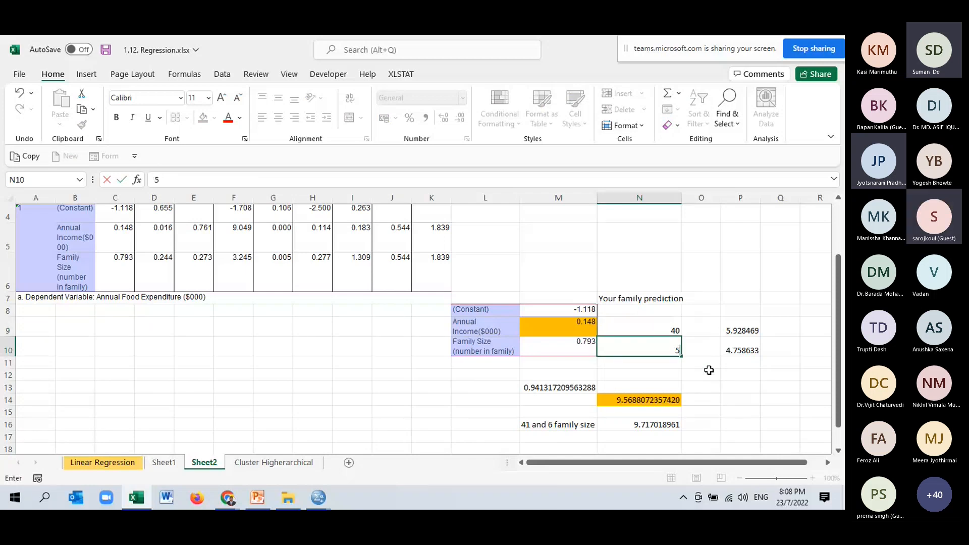
{"action": "left_click", "coordinate": [709, 373]}
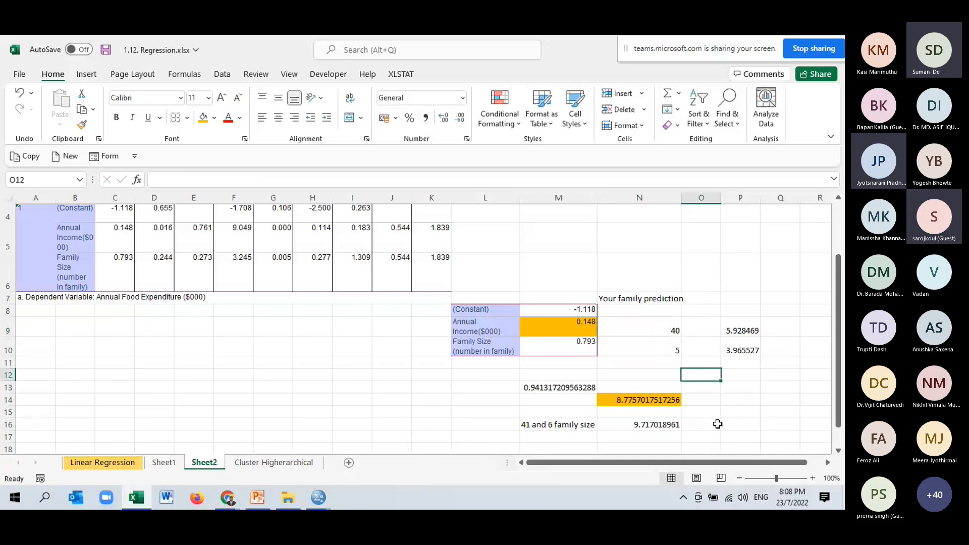
- Copy the recalculated prediction from N14 and paste it as a value only into N17
{"action": "left_click", "coordinate": [646, 399]}
{"action": "key", "text": "ctrl+c"}
{"action": "left_click", "coordinate": [651, 440]}
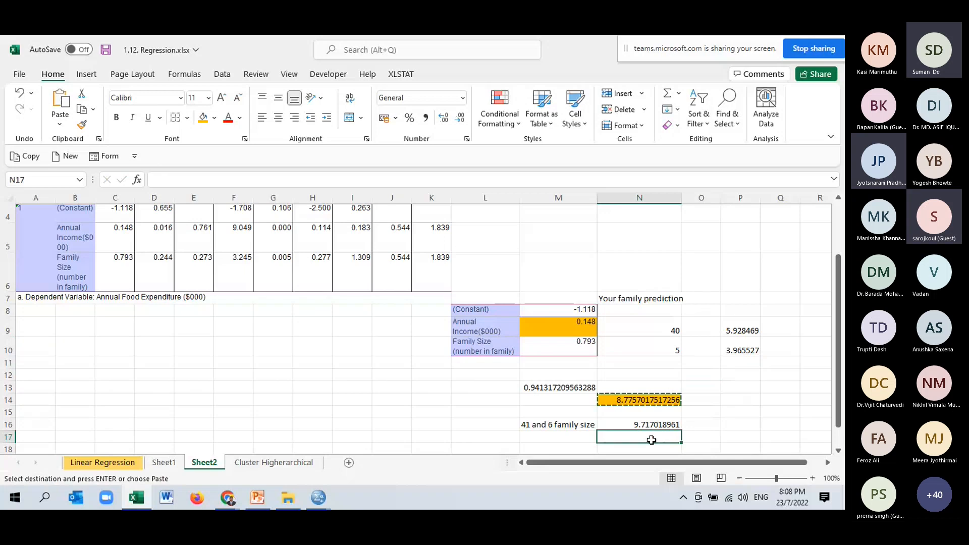
{"action": "right_click", "coordinate": [651, 440]}
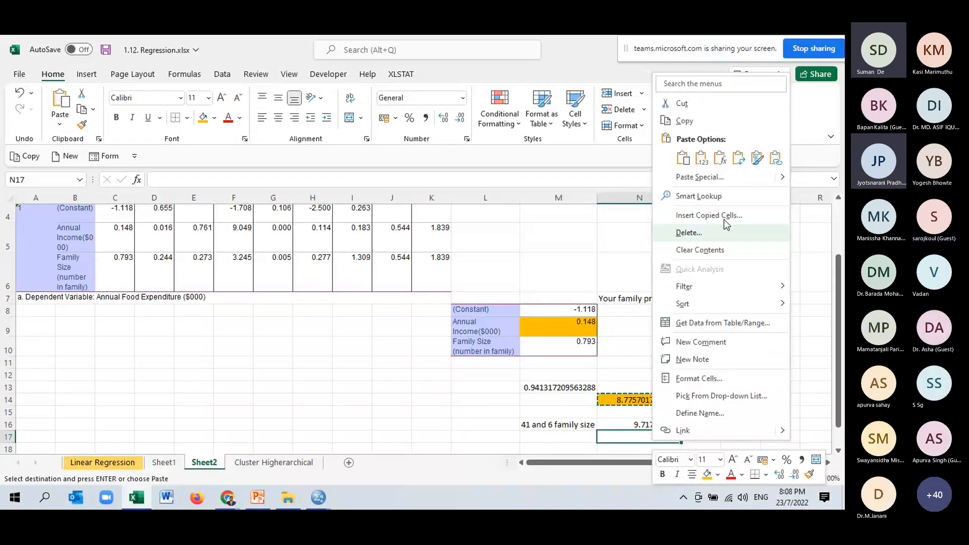
{"action": "left_click", "coordinate": [702, 159]}
- Label the second saved prediction in M17 as "40 and 5 Family size"
{"action": "left_click", "coordinate": [543, 436]}
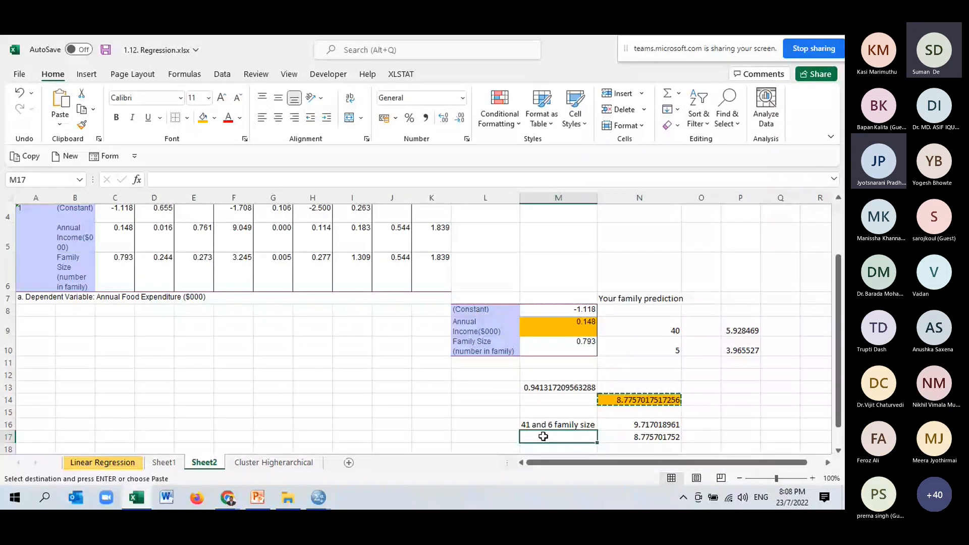
{"action": "type", "text": "40 and"}
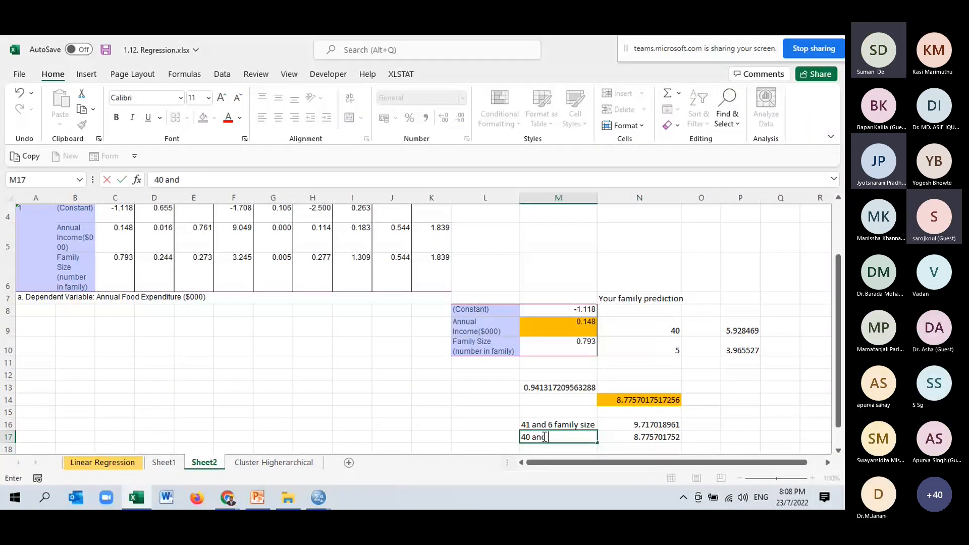
{"action": "type", "text": " 5 Fam"}
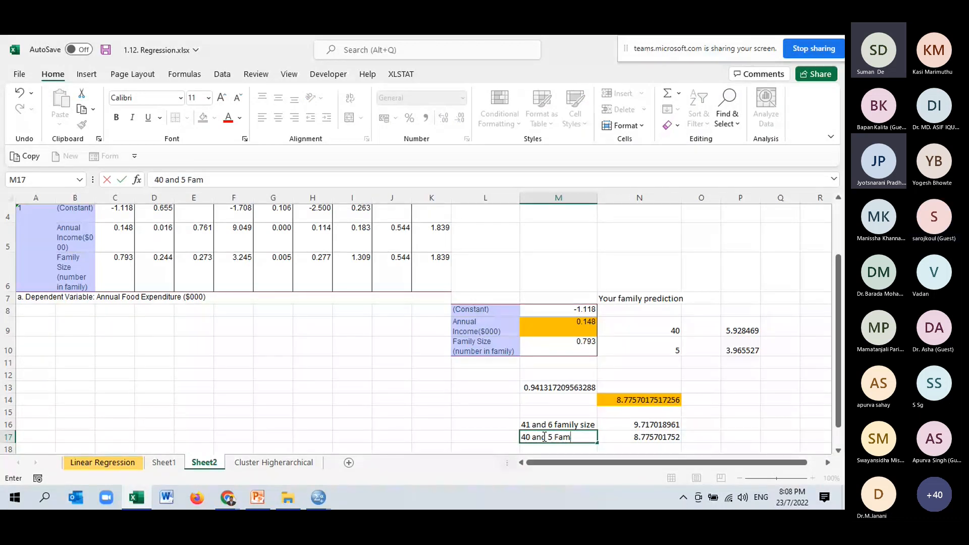
{"action": "type", "text": "ily size"}
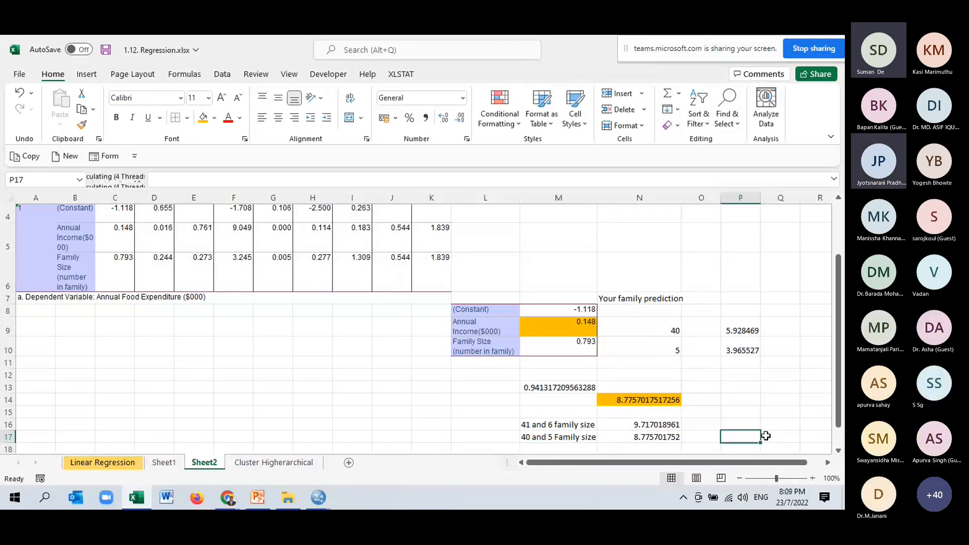
- Calculate the difference between the two saved predictions in P17 with the formula =N16-N17
{"action": "type", "text": "="}
{"action": "scroll", "coordinate": [766, 436], "scroll_direction": "down", "scroll_amount": 1}
{"action": "left_click", "coordinate": [651, 388]}
{"action": "type", "text": "-"}
{"action": "left_click", "coordinate": [659, 400]}
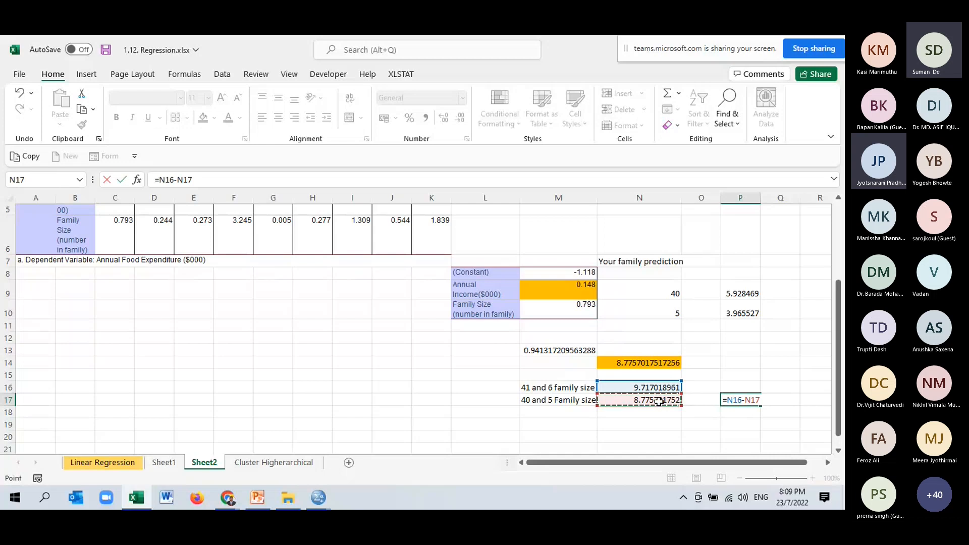
{"action": "key", "text": "Return"}
- Fill the coefficient sum in M13 and the prediction difference in P17 with the current gold highlight color
{"action": "left_click", "coordinate": [567, 339]}
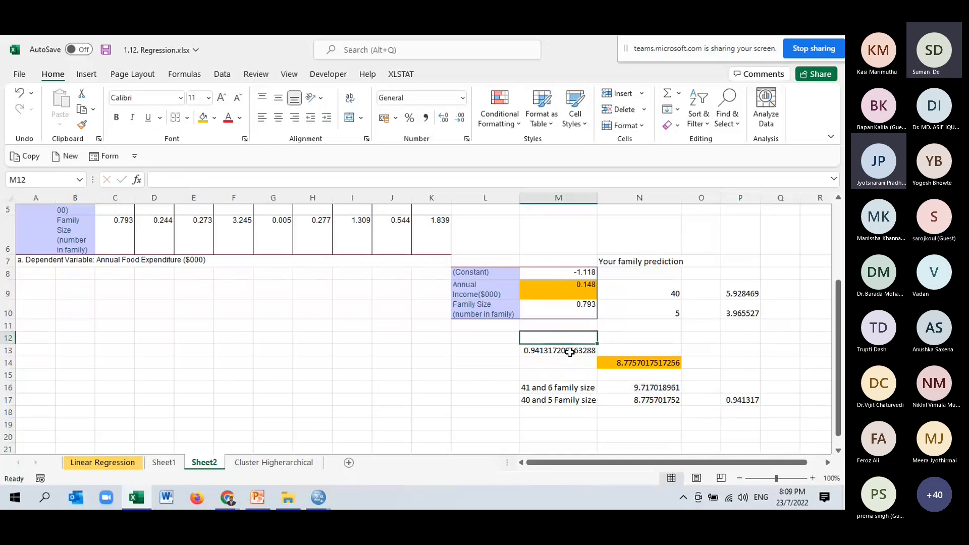
{"action": "left_click", "coordinate": [570, 350]}
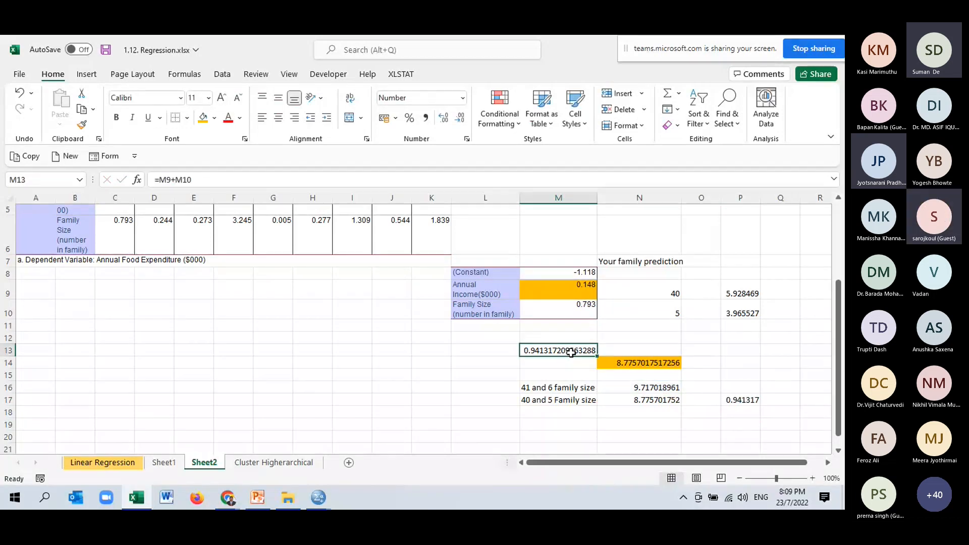
{"action": "left_click", "coordinate": [743, 373]}
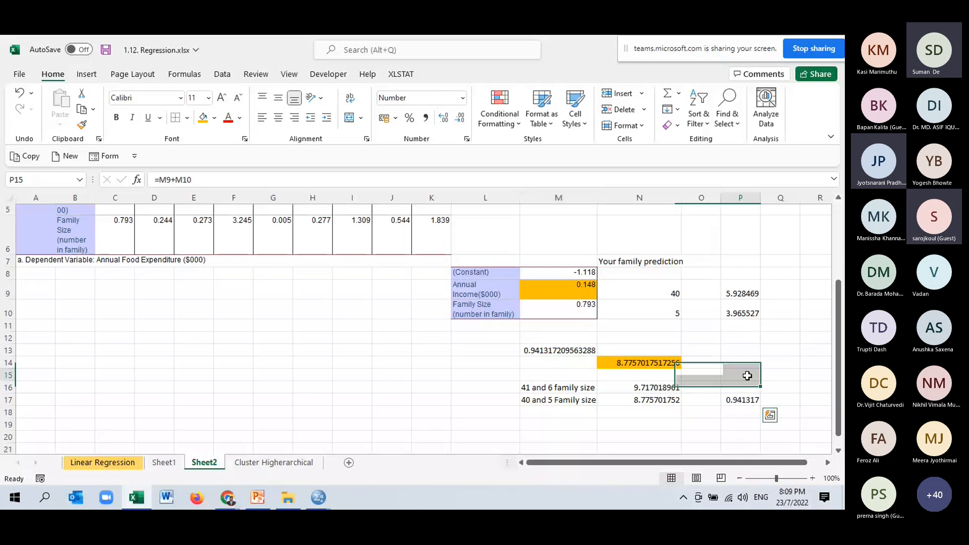
{"action": "left_click", "coordinate": [577, 360]}
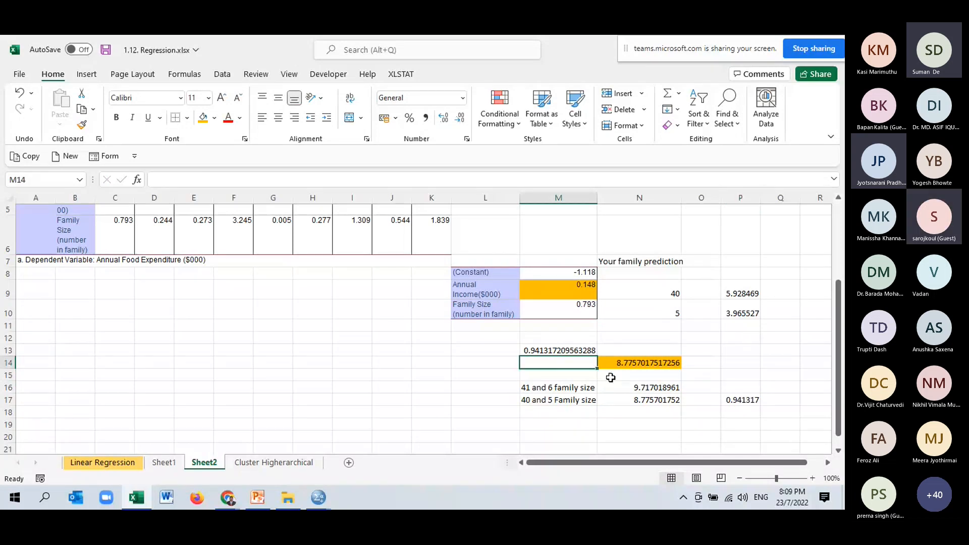
{"action": "left_click", "coordinate": [570, 351]}
{"action": "left_click", "coordinate": [203, 118]}
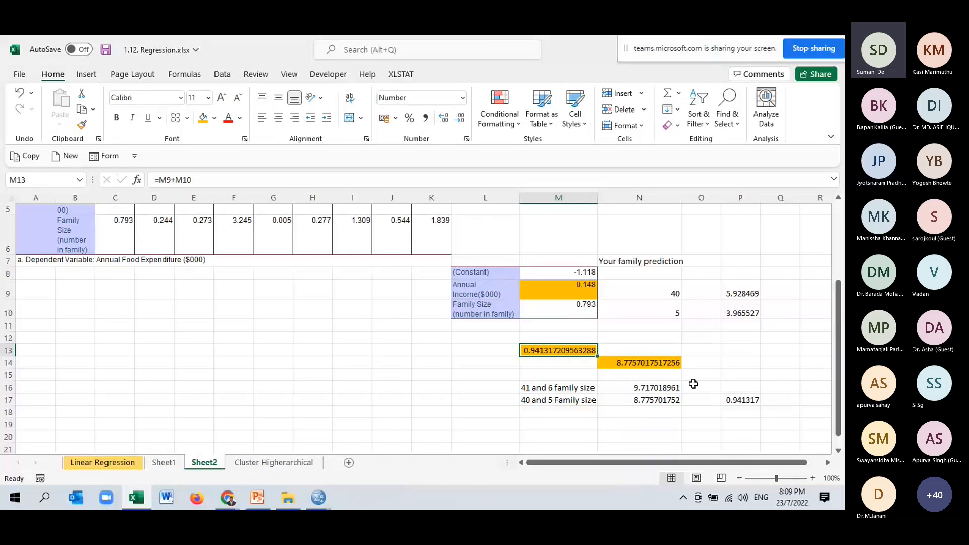
{"action": "left_click", "coordinate": [754, 401]}
{"action": "key", "text": "F4"}
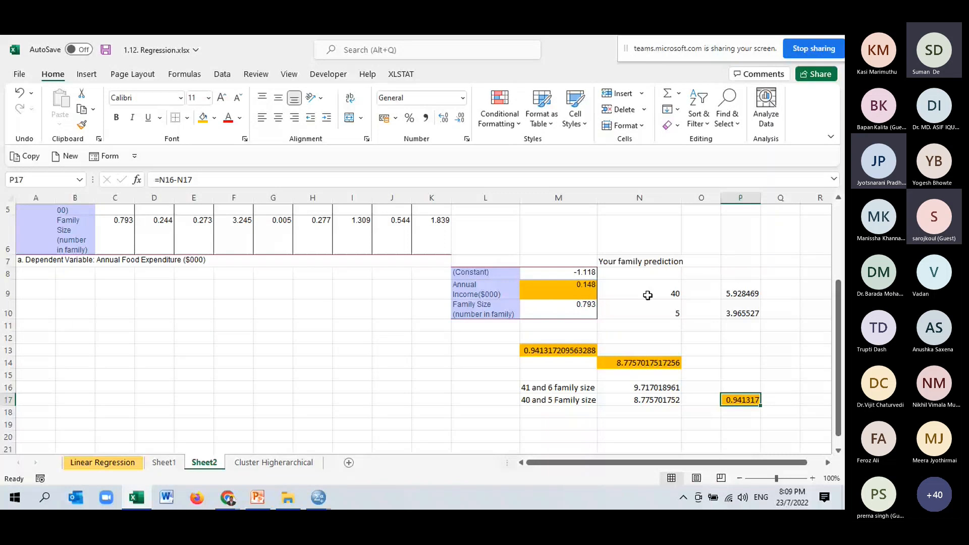
- Fill the coefficient sum in M13 and the prediction difference in P17 with light green
{"action": "left_click", "coordinate": [581, 295]}
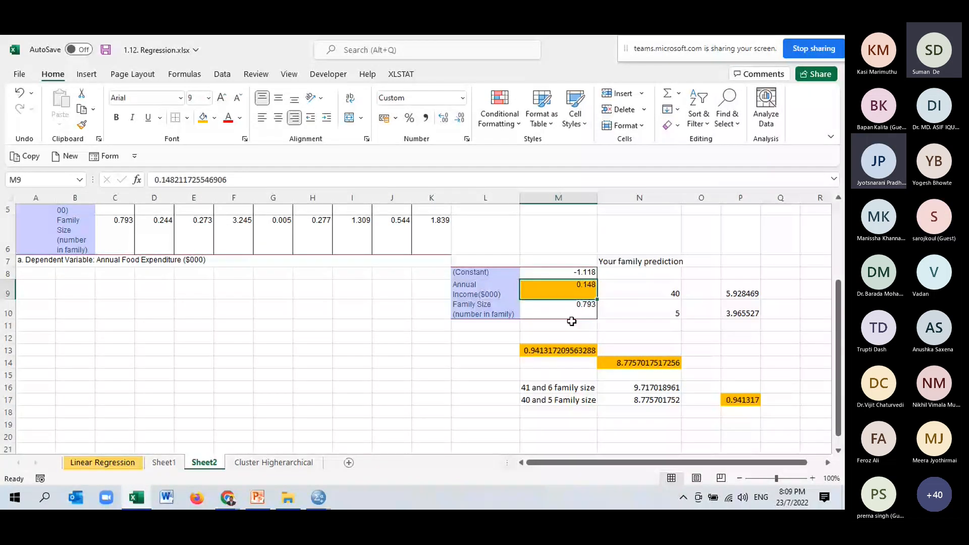
{"action": "left_click", "coordinate": [587, 308]}
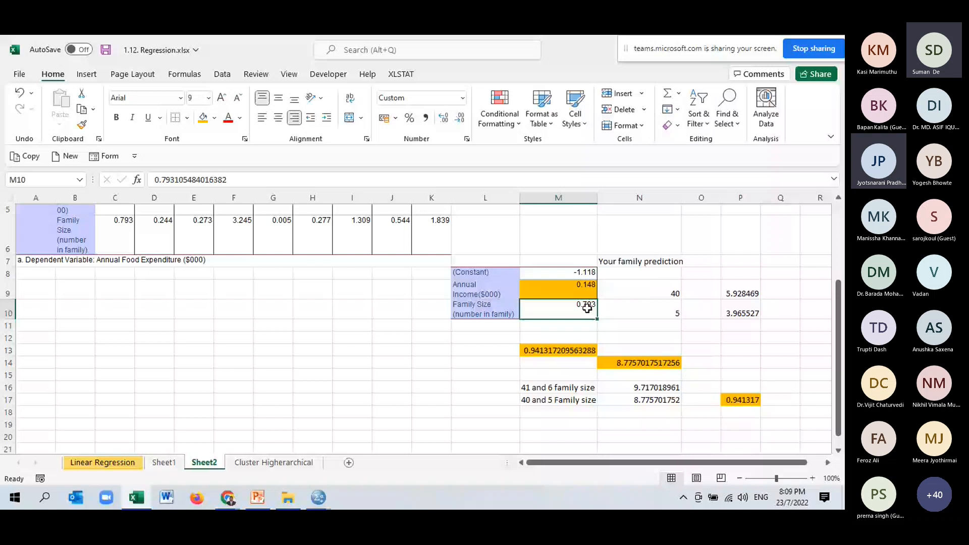
{"action": "left_click", "coordinate": [741, 401]}
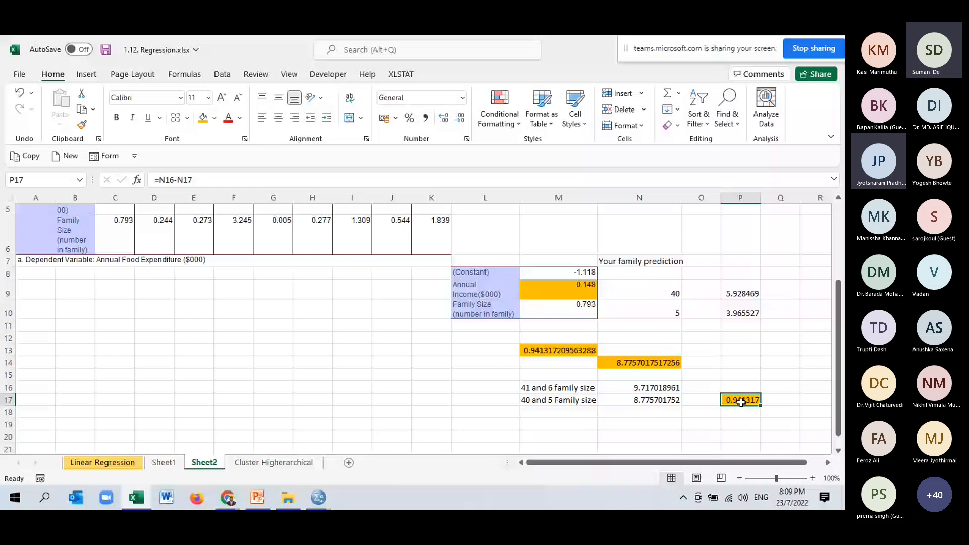
{"action": "left_click", "coordinate": [559, 350]}
{"action": "left_click", "coordinate": [215, 118]}
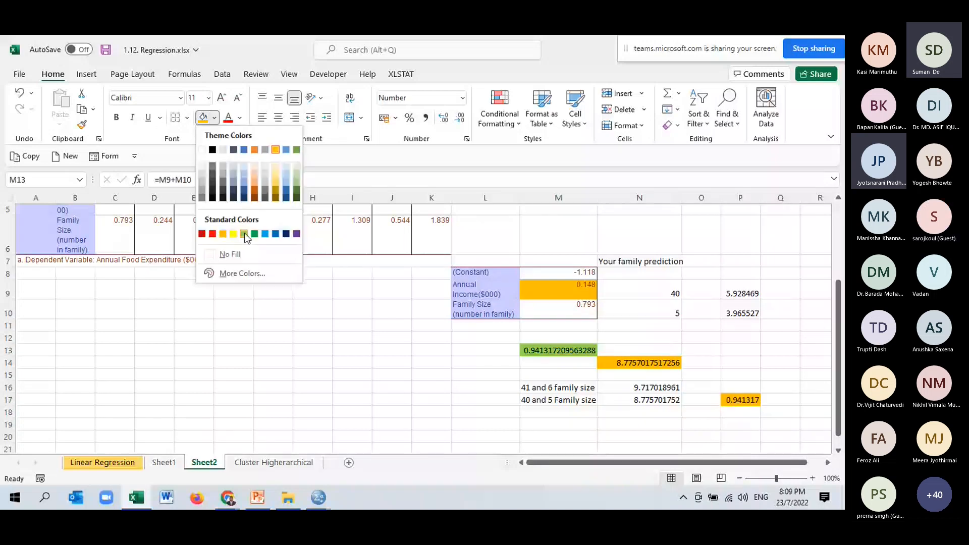
{"action": "left_click", "coordinate": [244, 232]}
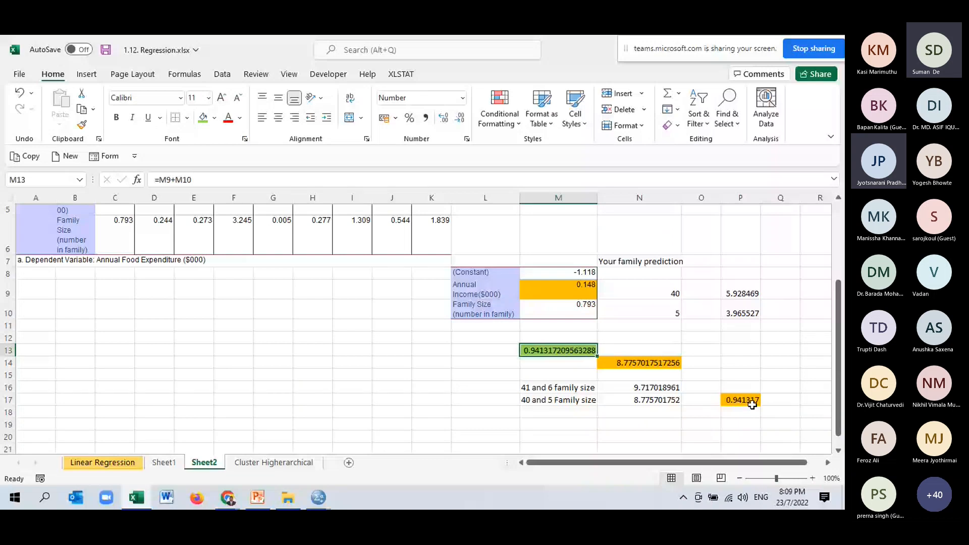
{"action": "left_click", "coordinate": [752, 405]}
{"action": "left_click", "coordinate": [203, 120]}
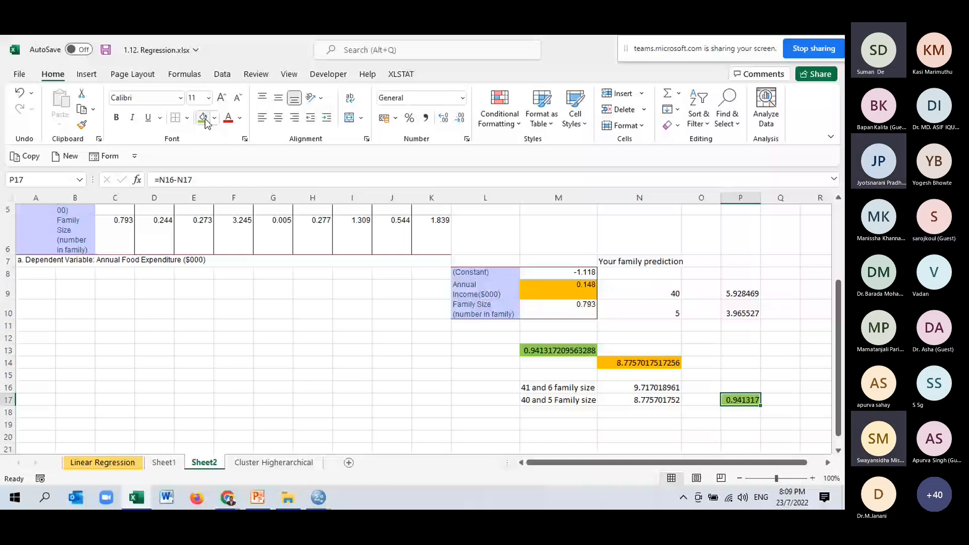
- Switch to the Microsoft Teams meeting in the browser and mute the microphone
{"action": "key", "text": "alt+Tab"}
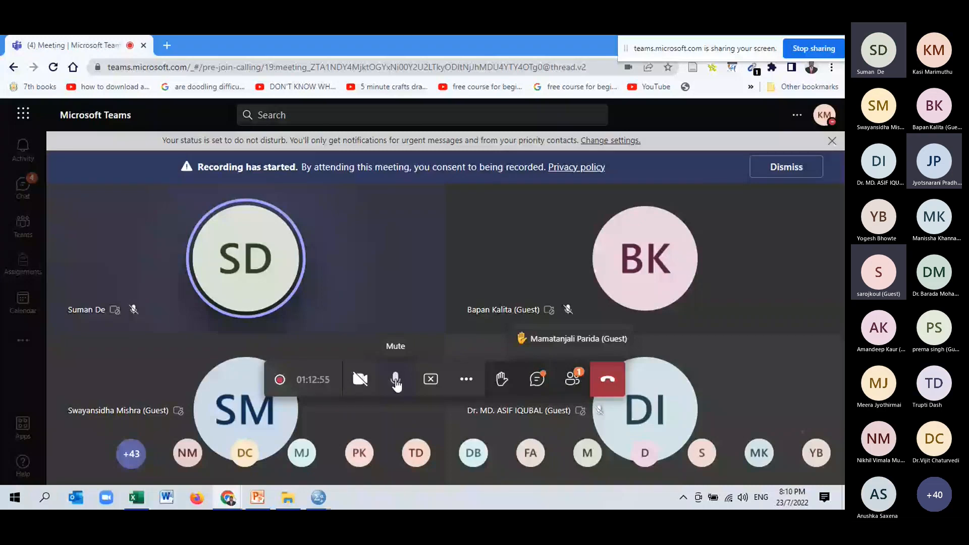
{"action": "left_click", "coordinate": [395, 381]}
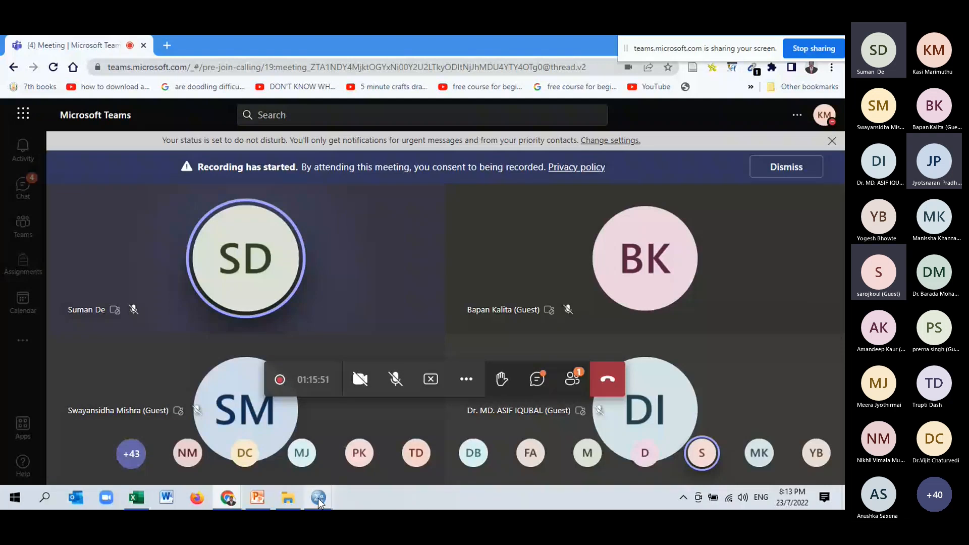
{"action": "mouse_move", "coordinate": [290, 505]}
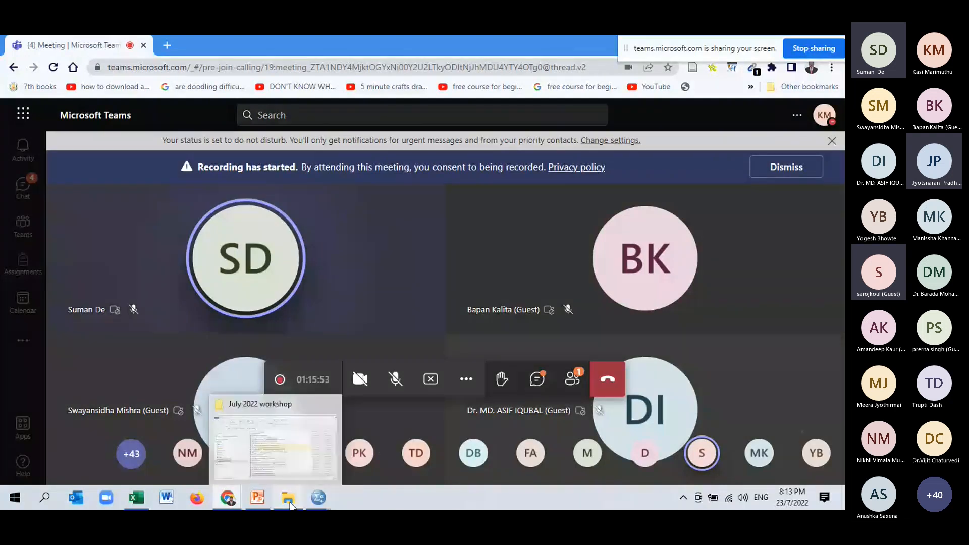
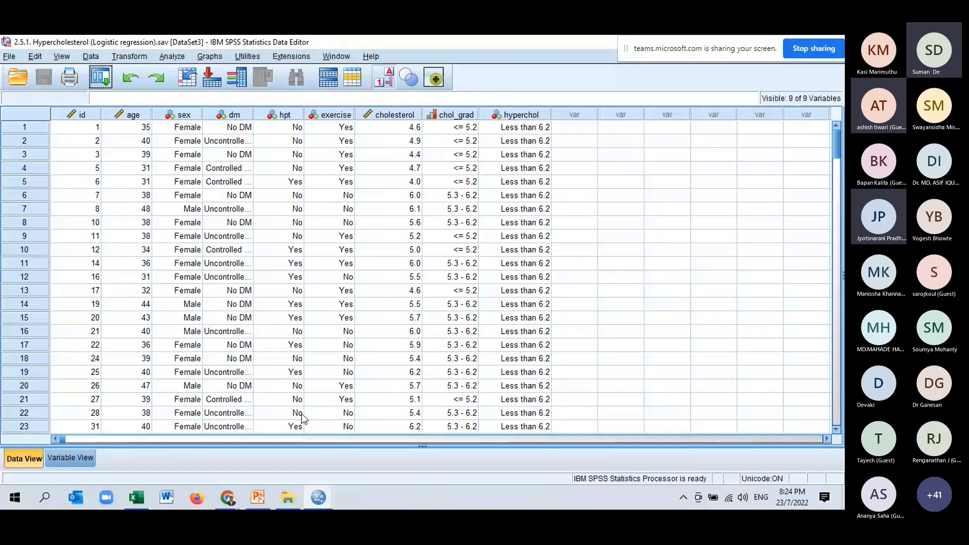
- Switch to the PowerPoint deck and review the binary logistic regression procedure slide and the odds ratio interpretation slide
{"action": "left_click", "coordinate": [318, 499]}
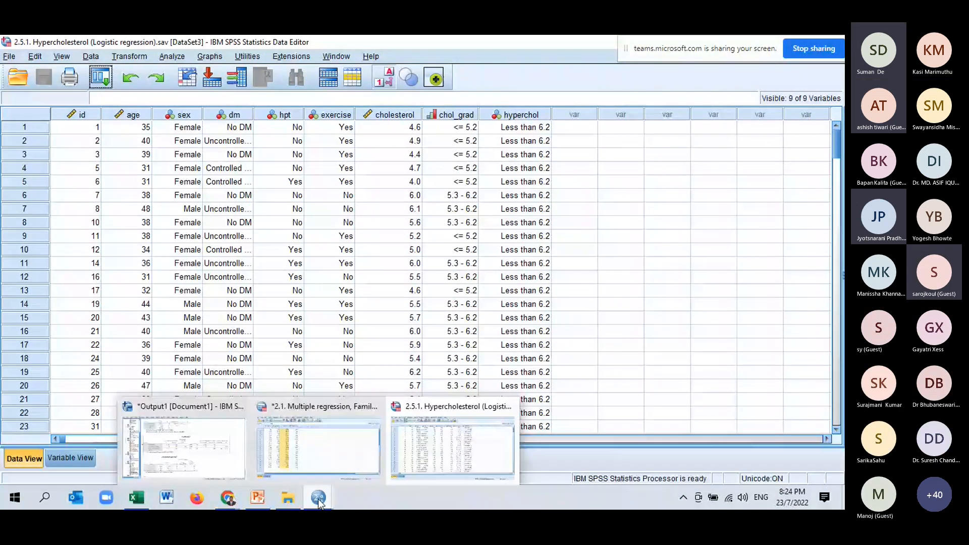
{"action": "left_click", "coordinate": [257, 499]}
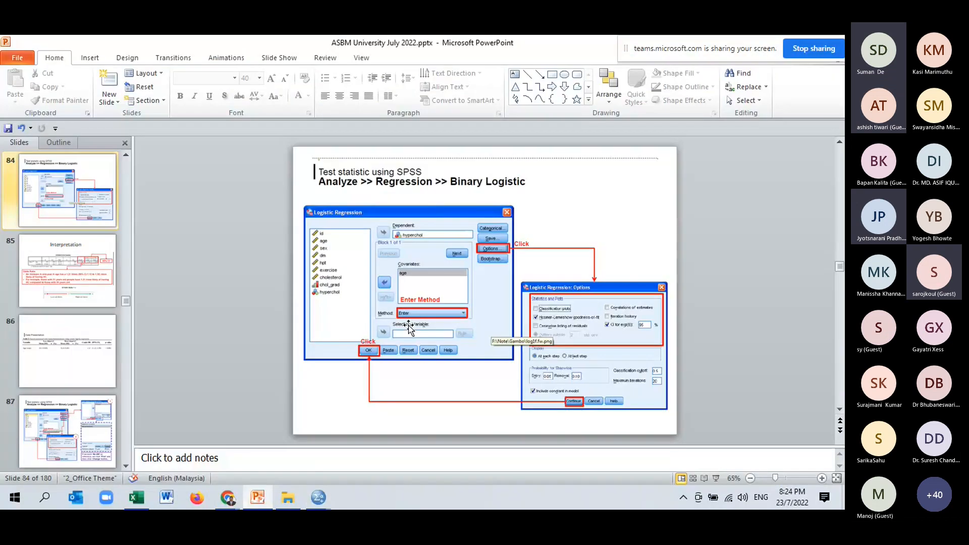
{"action": "scroll", "coordinate": [408, 325], "scroll_direction": "down", "scroll_amount": 1}
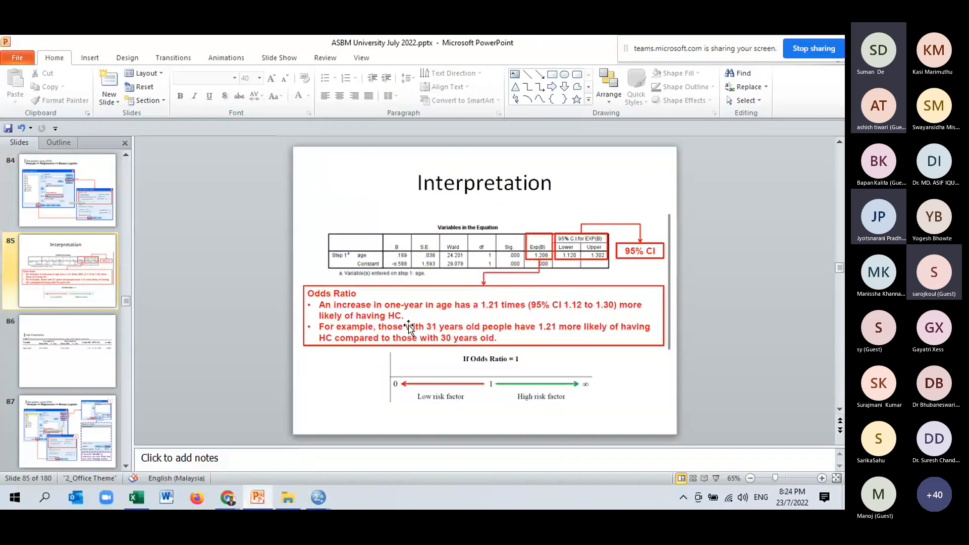
{"action": "scroll", "coordinate": [408, 325], "scroll_direction": "up", "scroll_amount": 1}
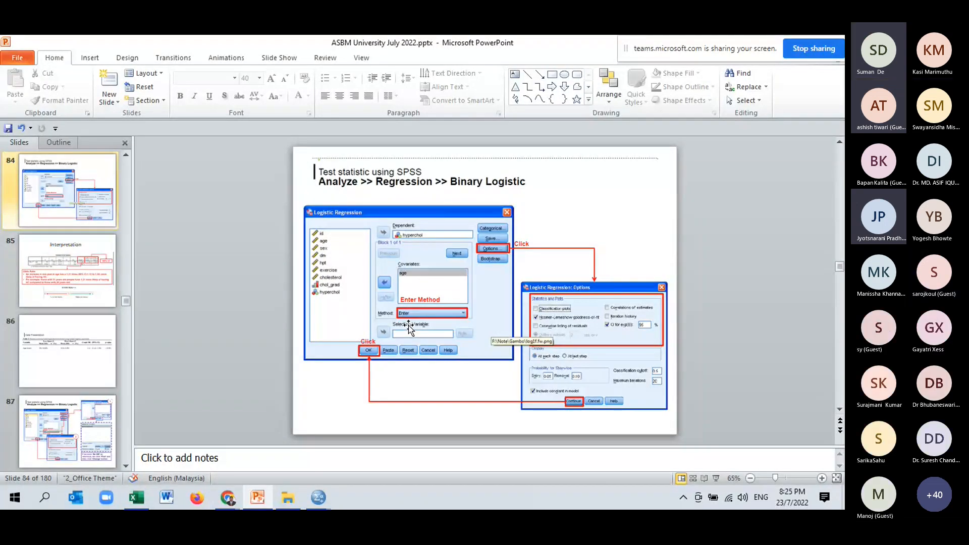
- Switch back to the hypercholesterol dataset in SPSS and display numeric codes instead of value labels
{"action": "left_click", "coordinate": [319, 499]}
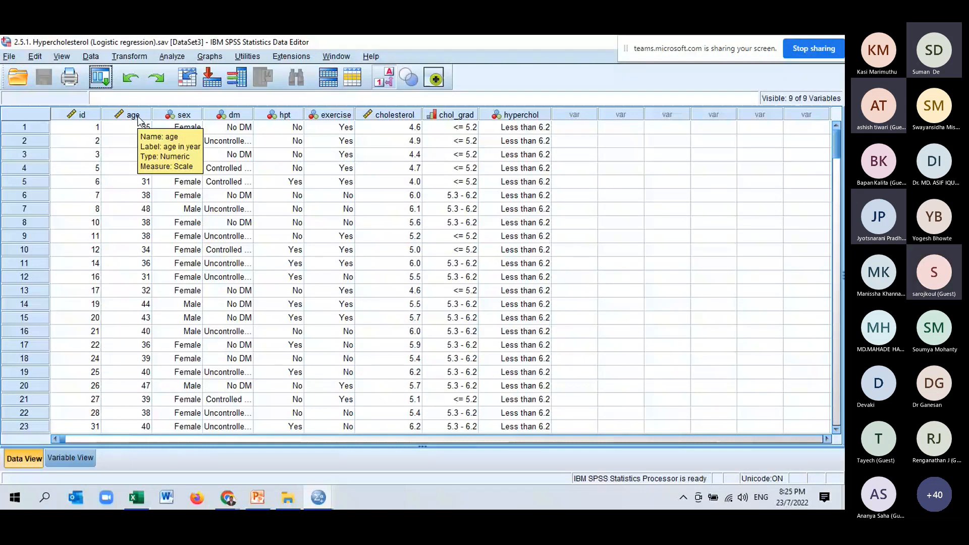
{"action": "left_click", "coordinate": [521, 115]}
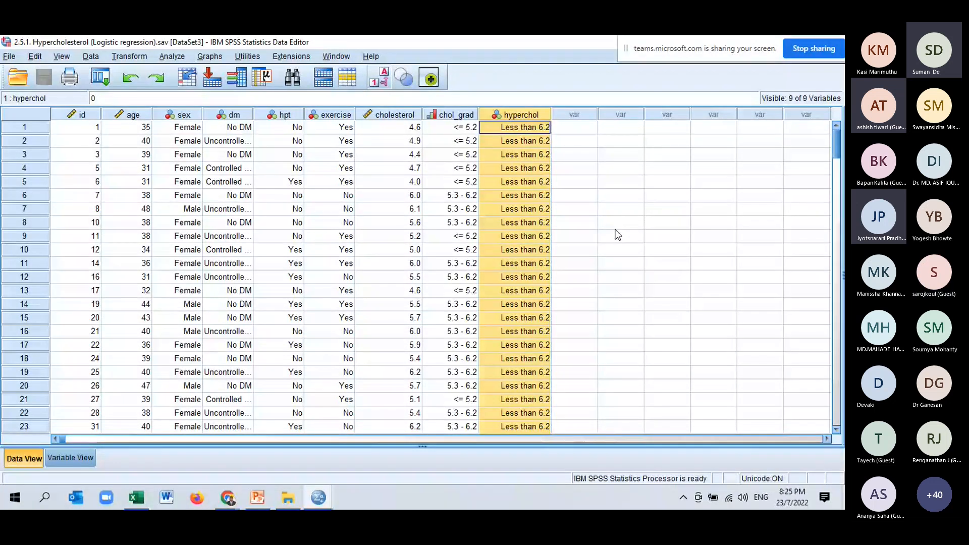
{"action": "scroll", "coordinate": [619, 236], "scroll_direction": "down", "scroll_amount": 3}
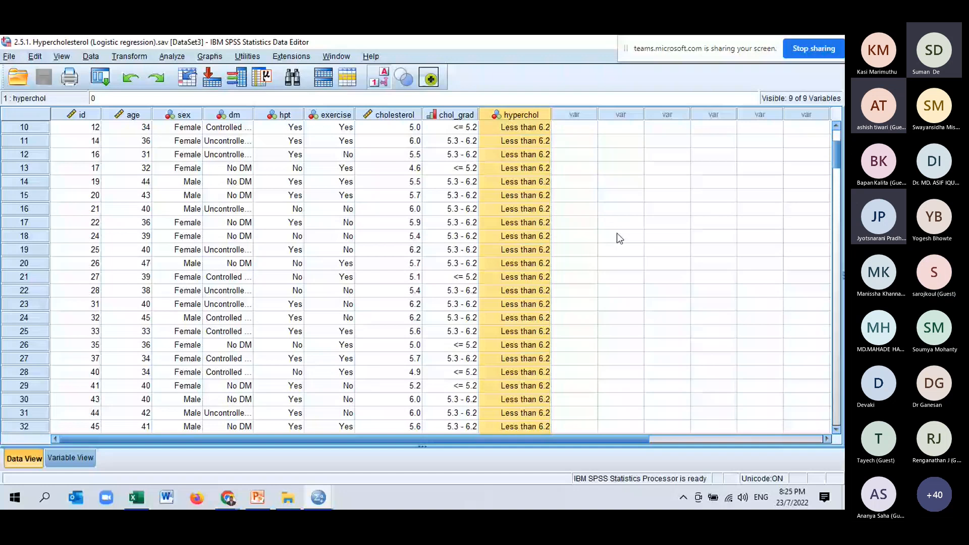
{"action": "left_click", "coordinate": [133, 115]}
{"action": "left_click", "coordinate": [381, 82]}
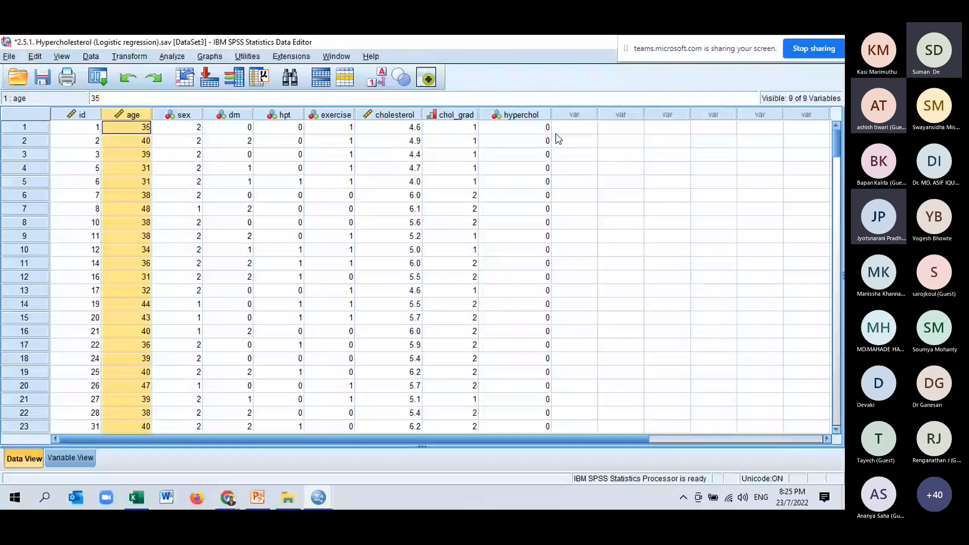
- Examine the hyperchol cases coded 1 and the corresponding age values further down the dataset
{"action": "scroll", "coordinate": [531, 303], "scroll_direction": "down", "scroll_amount": 20}
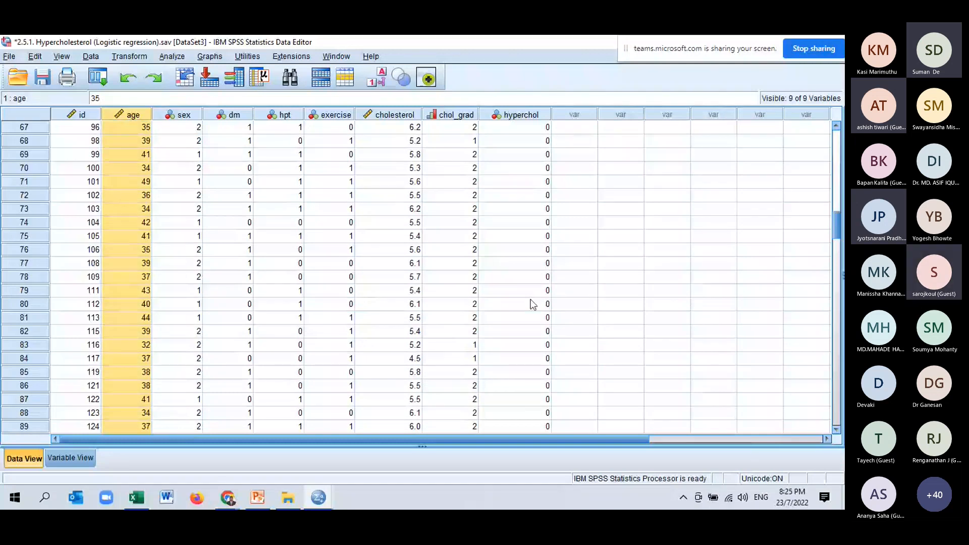
{"action": "scroll", "coordinate": [531, 303], "scroll_direction": "down", "scroll_amount": 20}
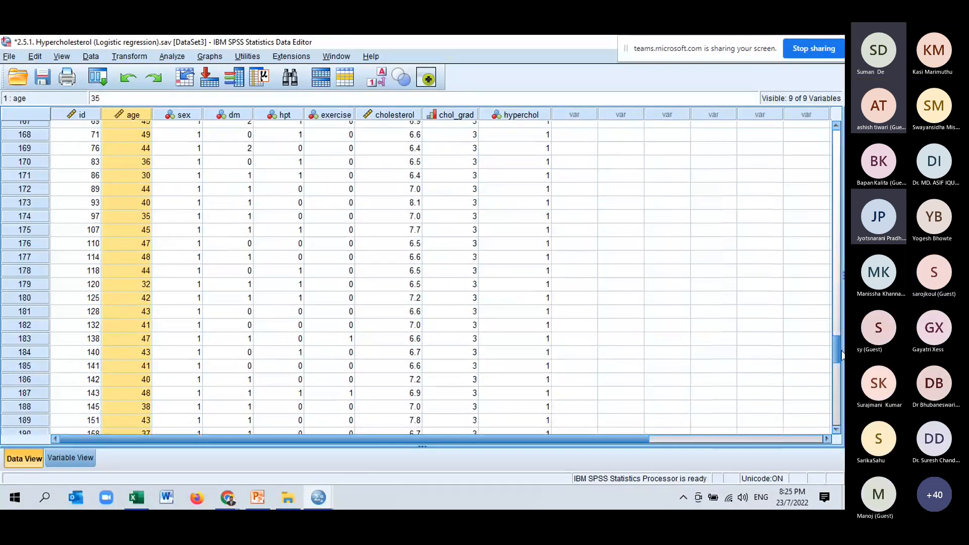
{"action": "left_click_drag", "start_coordinate": [520, 229], "coordinate": [534, 437]}
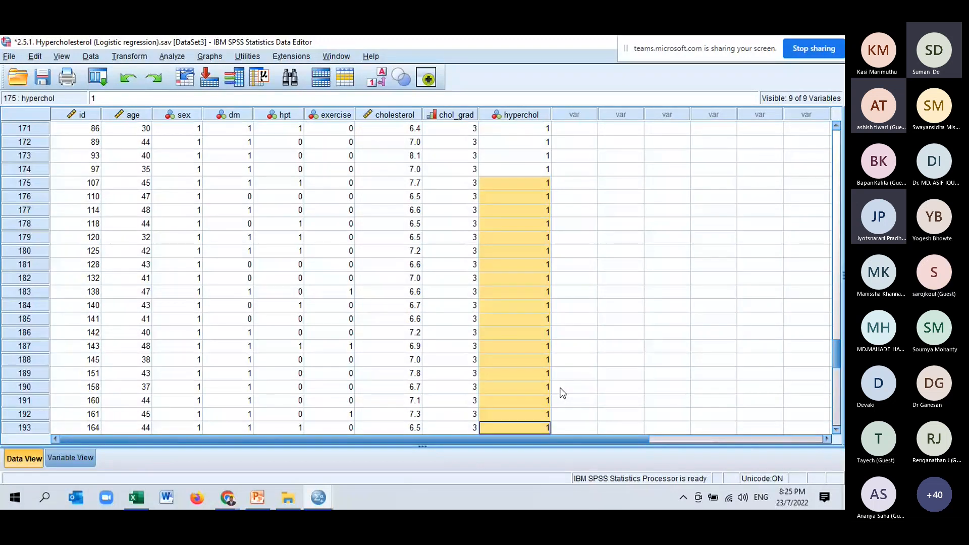
{"action": "left_click_drag", "start_coordinate": [143, 251], "coordinate": [142, 307]}
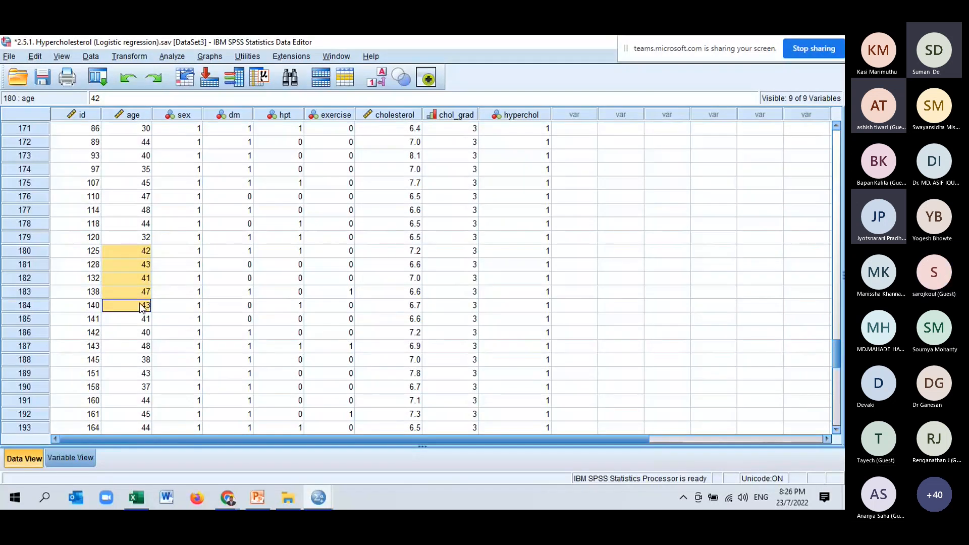
{"action": "left_click", "coordinate": [711, 279]}
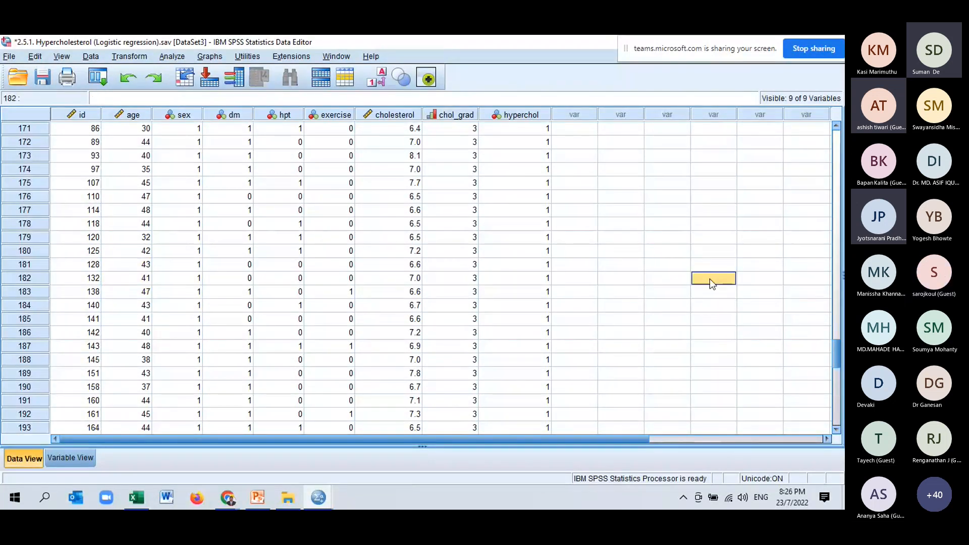
- Set up a binary logistic regression with hyperchol as the dependent variable and age as the covariate
{"action": "left_click", "coordinate": [170, 57]}
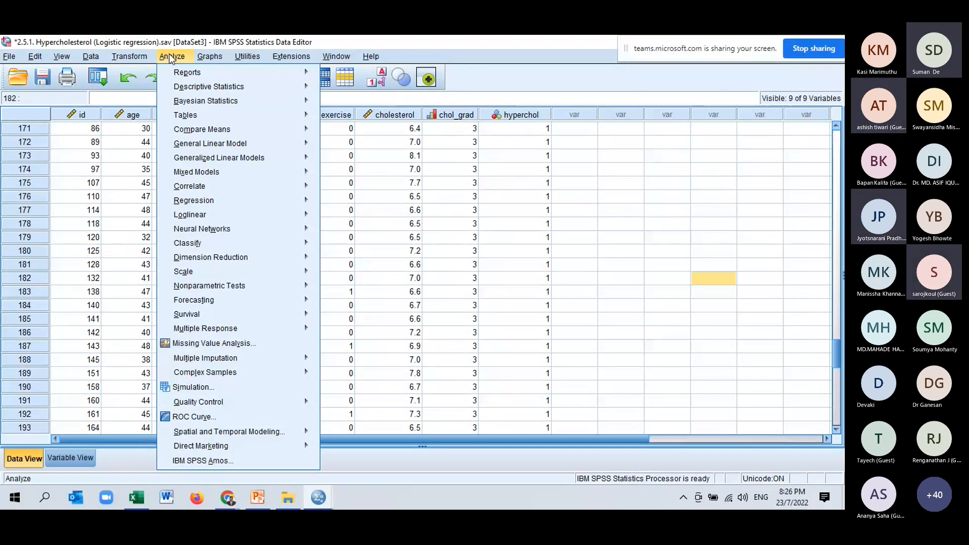
{"action": "mouse_move", "coordinate": [224, 201]}
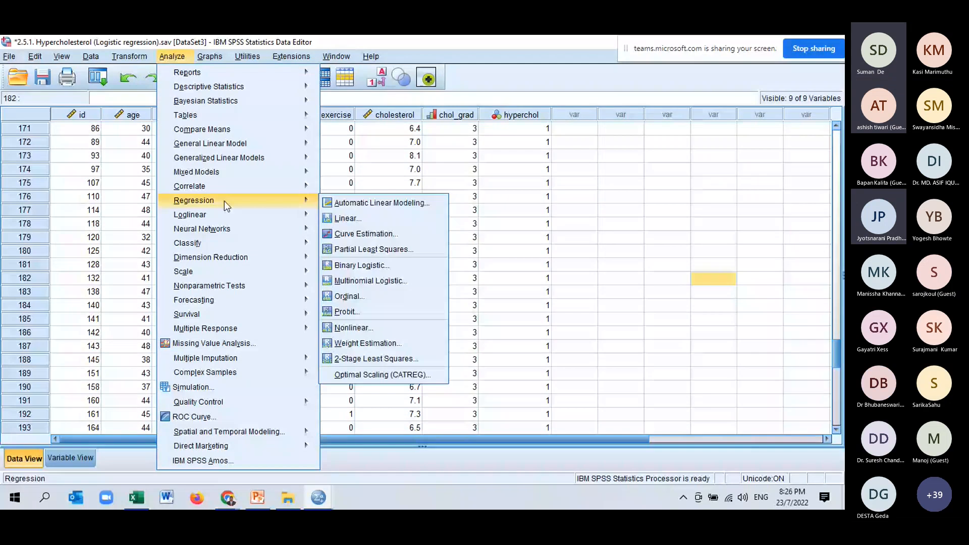
{"action": "left_click", "coordinate": [354, 265]}
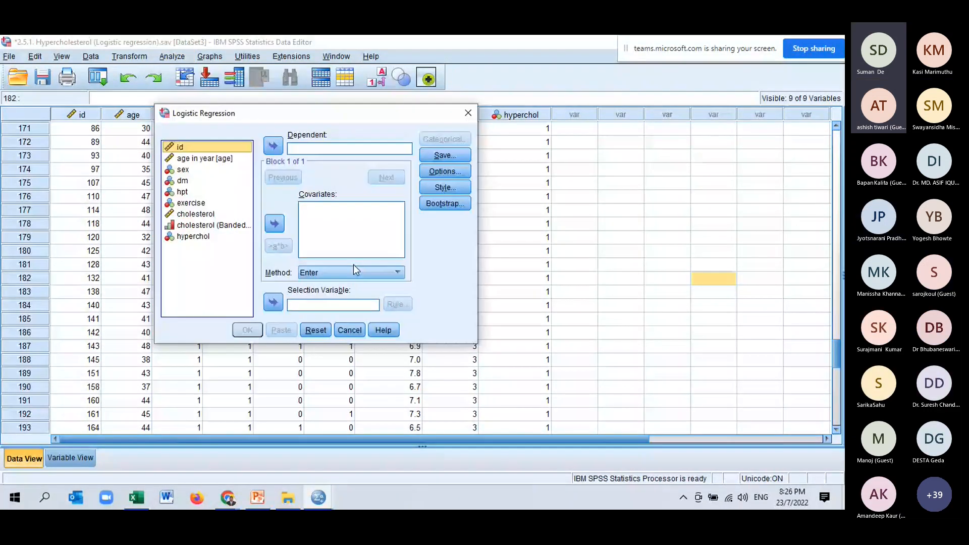
{"action": "left_click_drag", "start_coordinate": [482, 221], "coordinate": [620, 219]}
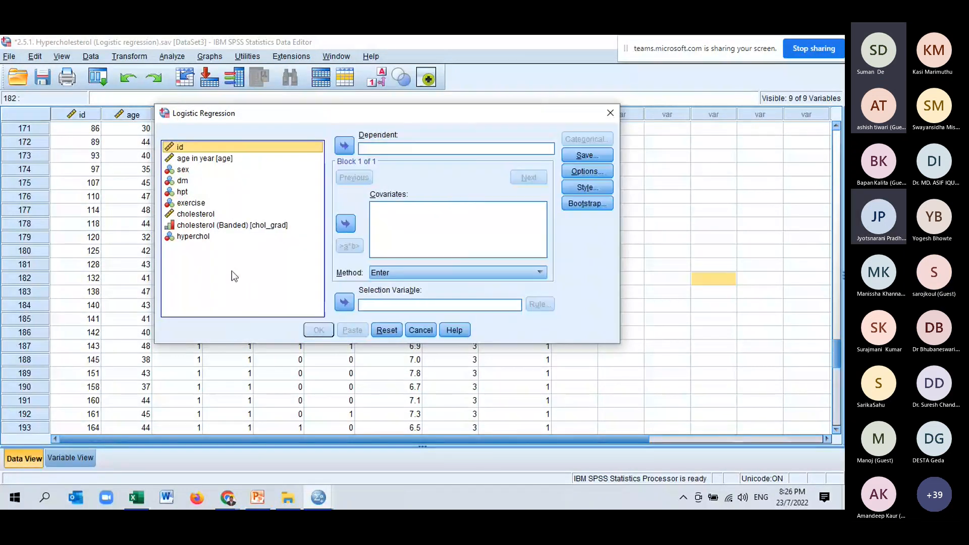
{"action": "left_click", "coordinate": [198, 238]}
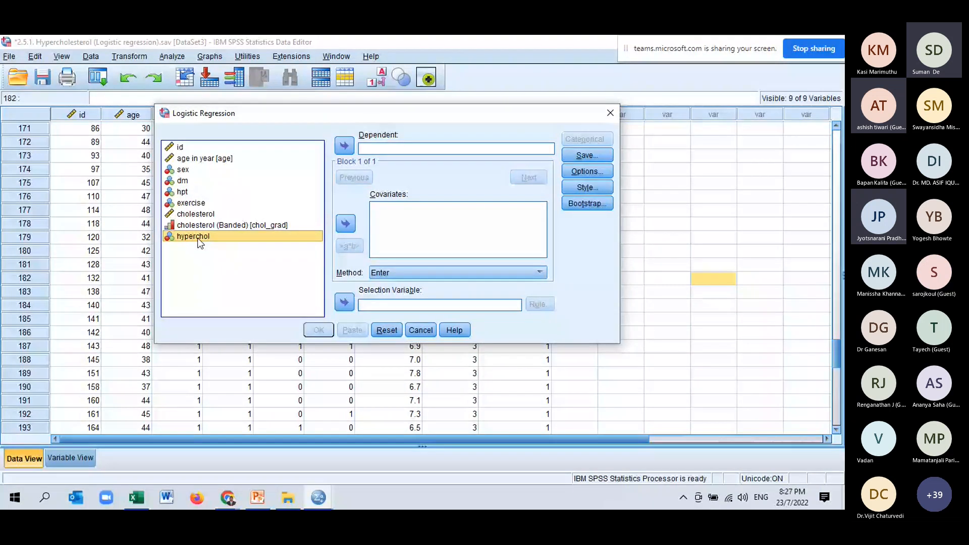
{"action": "left_click", "coordinate": [344, 147]}
{"action": "left_click", "coordinate": [176, 159]}
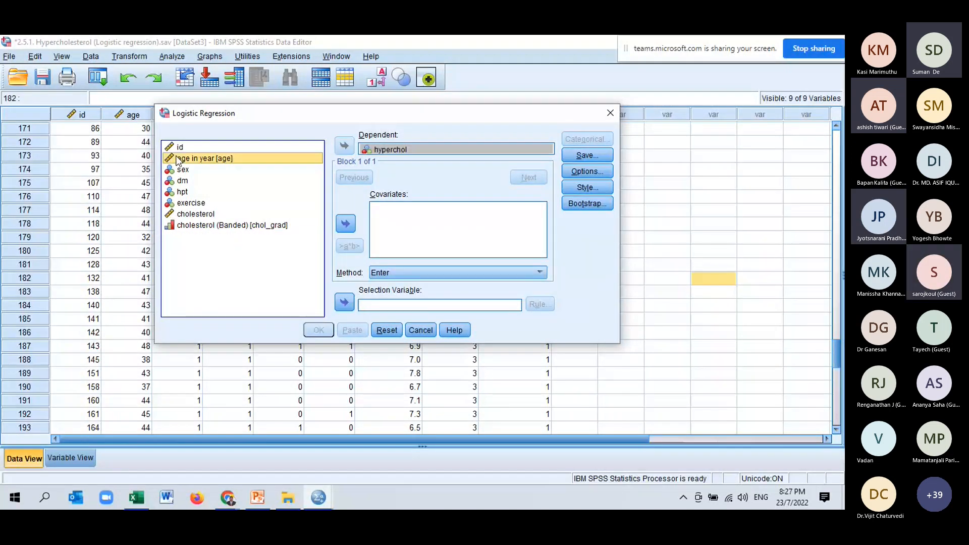
{"action": "left_click", "coordinate": [347, 225]}
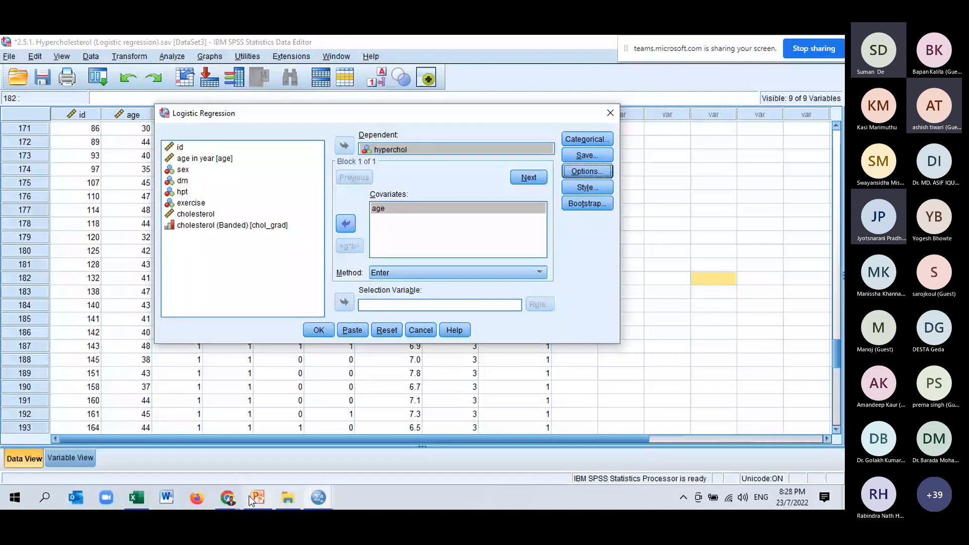
- Add classification plots, Hosmer-Lemeshow goodness-of-fit and a 95% CI for exp(B) to the logistic regression, and run it
{"action": "mouse_move", "coordinate": [239, 499]}
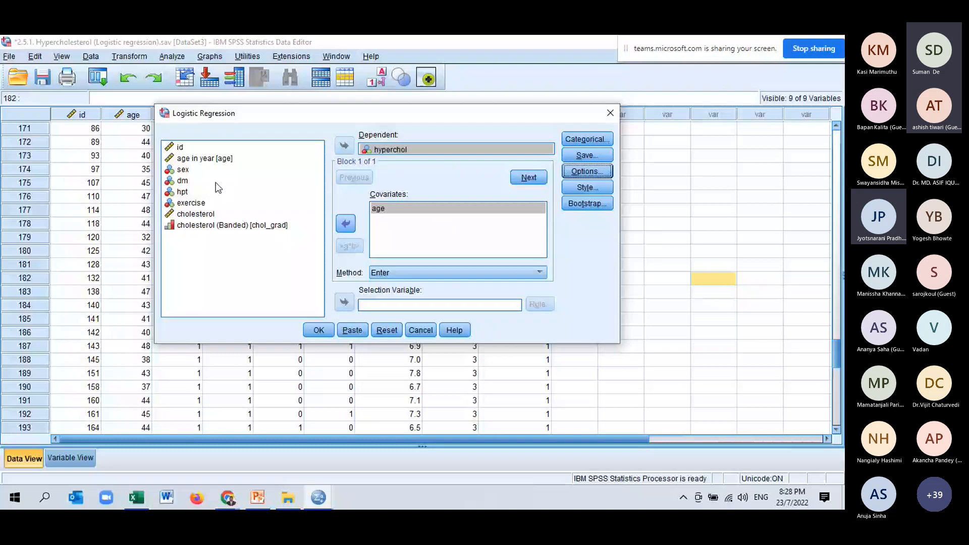
{"action": "left_click", "coordinate": [593, 171]}
{"action": "left_click", "coordinate": [173, 147]}
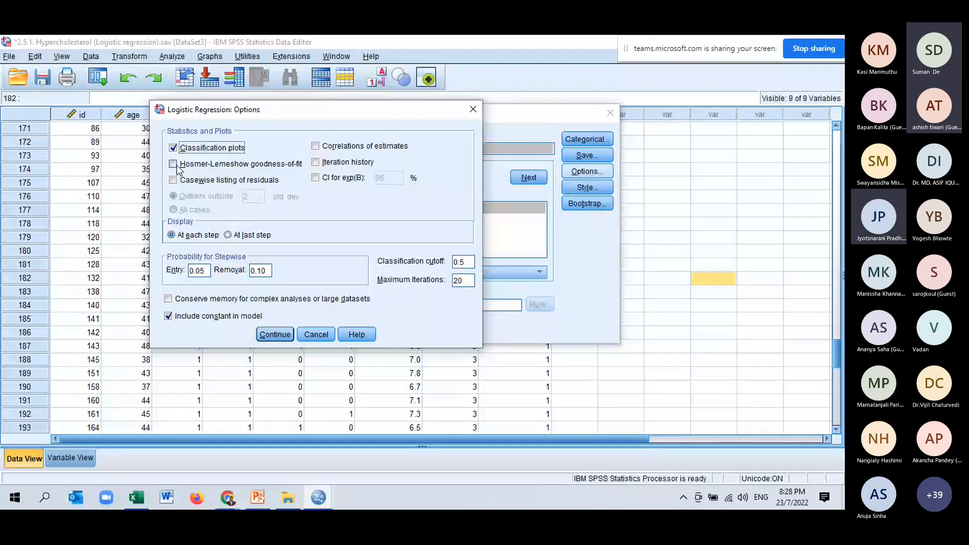
{"action": "left_click", "coordinate": [174, 164]}
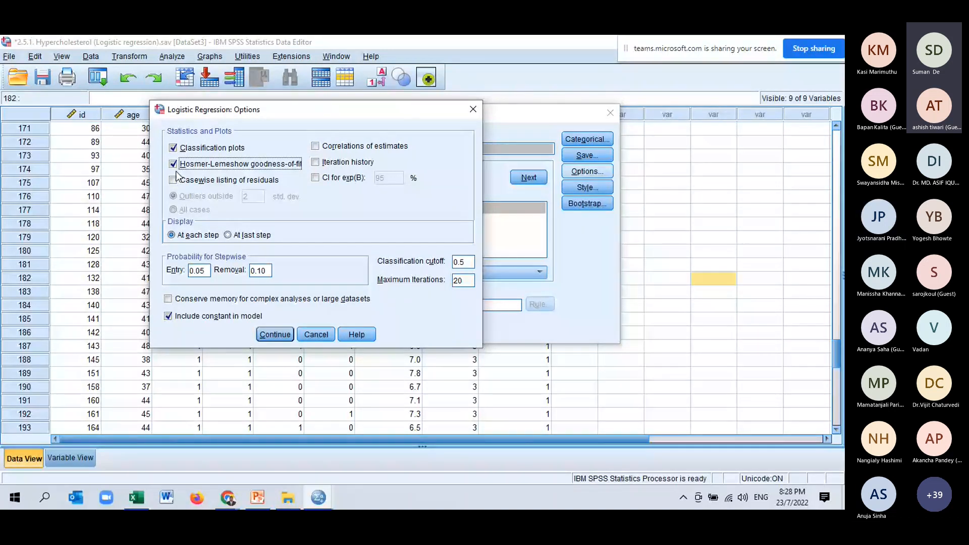
{"action": "left_click", "coordinate": [322, 180]}
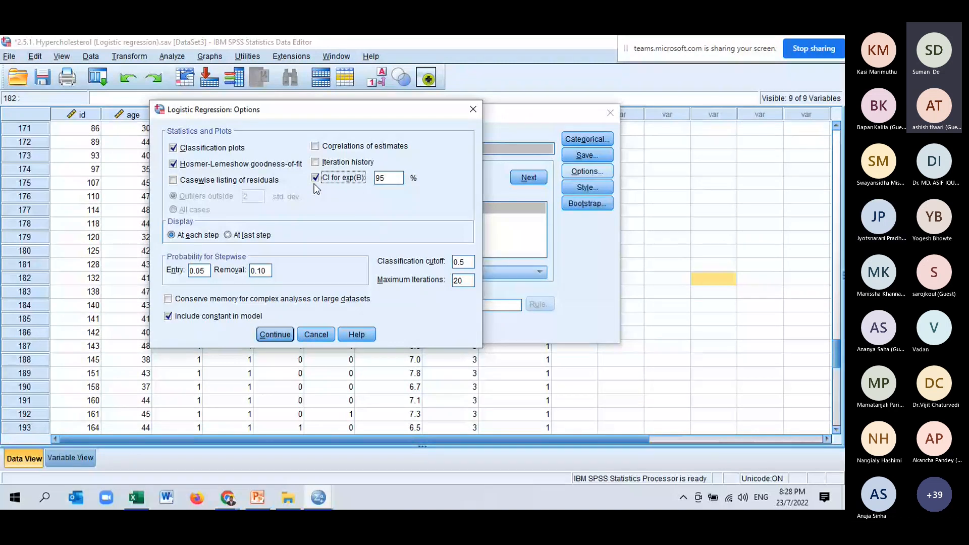
{"action": "left_click", "coordinate": [274, 335]}
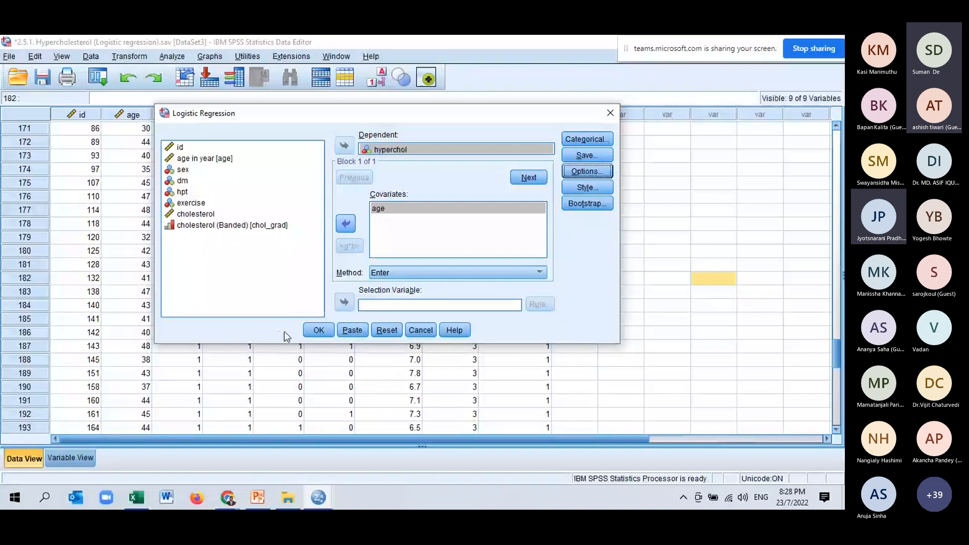
{"action": "left_click", "coordinate": [318, 330]}
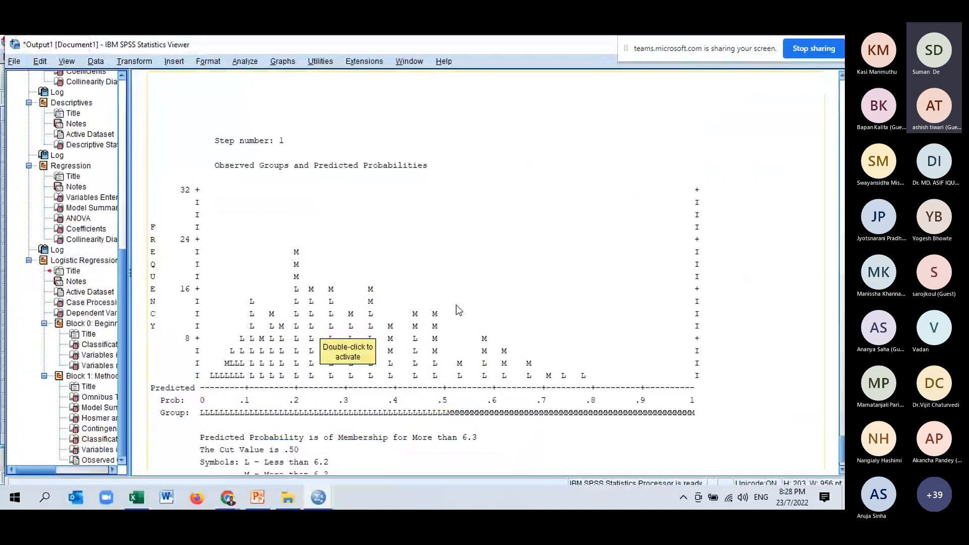
- Examine the logistic regression output from the case processing summary and dependent variable encoding through Block 0 to the Block 1 model summary
{"action": "scroll", "coordinate": [457, 304], "scroll_direction": "up", "scroll_amount": 1}
{"action": "scroll", "coordinate": [456, 304], "scroll_direction": "up", "scroll_amount": 10}
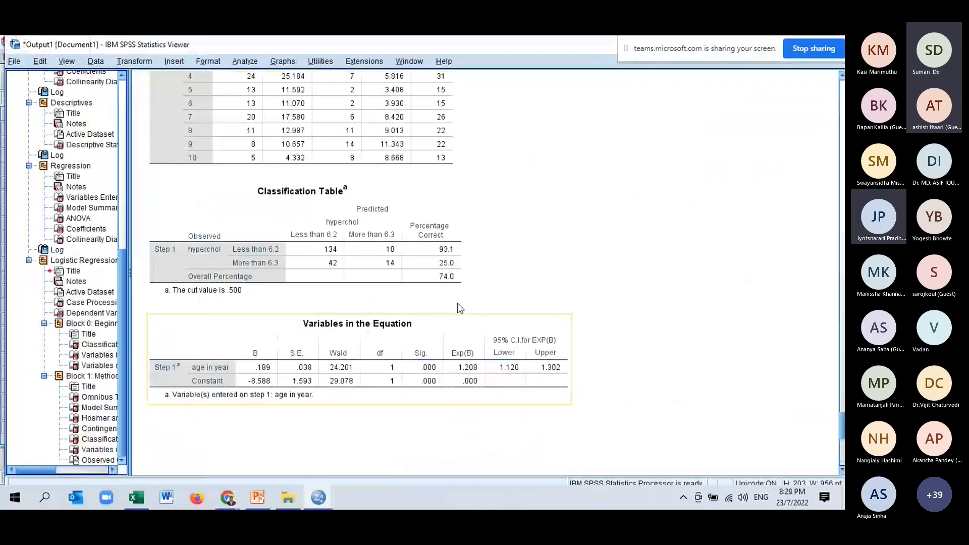
{"action": "scroll", "coordinate": [458, 304], "scroll_direction": "up", "scroll_amount": 3}
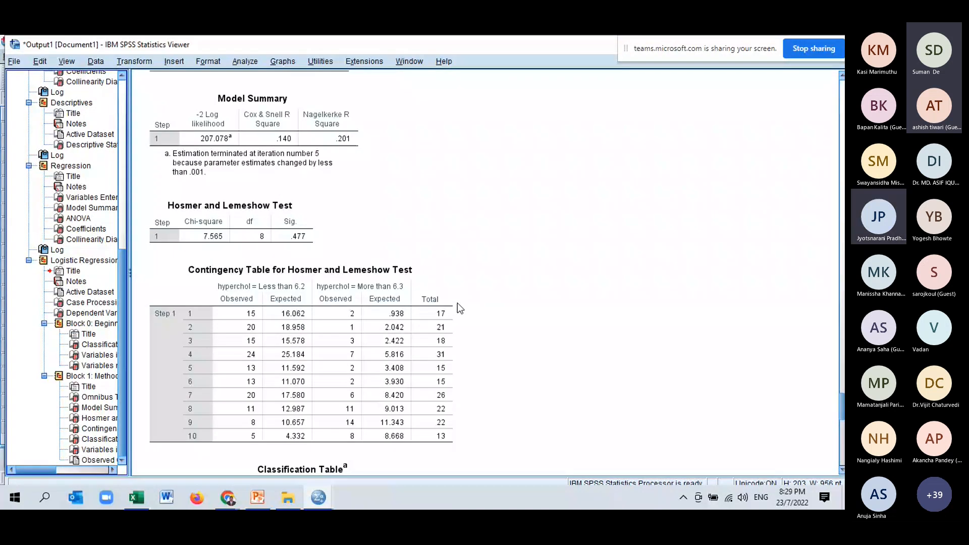
{"action": "scroll", "coordinate": [458, 303], "scroll_direction": "up", "scroll_amount": 10}
{"action": "scroll", "coordinate": [458, 303], "scroll_direction": "up", "scroll_amount": 8}
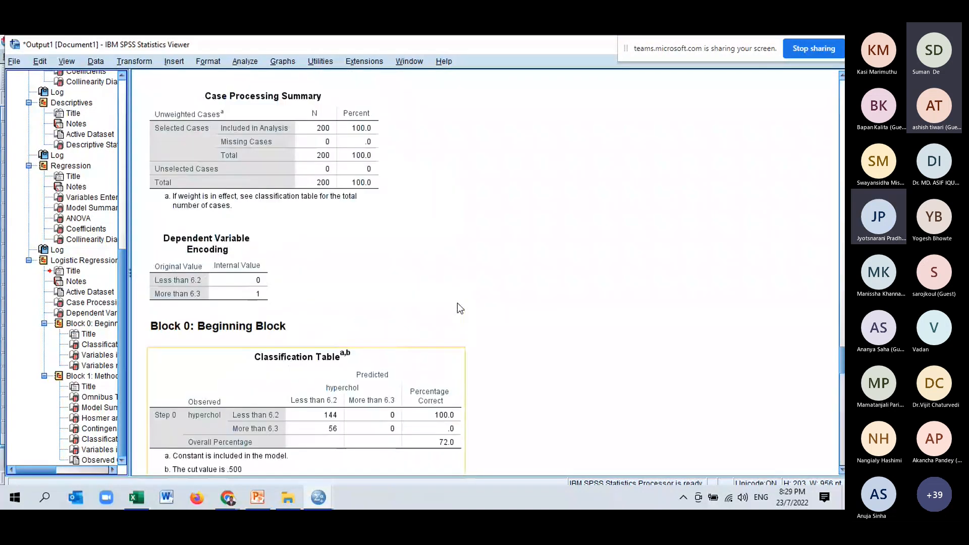
{"action": "scroll", "coordinate": [458, 303], "scroll_direction": "up", "scroll_amount": 3}
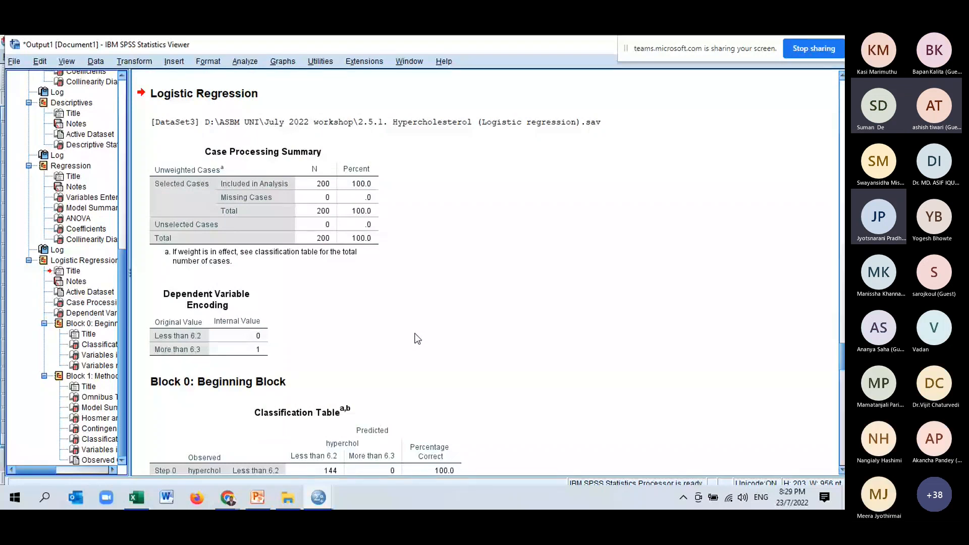
{"action": "scroll", "coordinate": [415, 333], "scroll_direction": "down", "scroll_amount": 3}
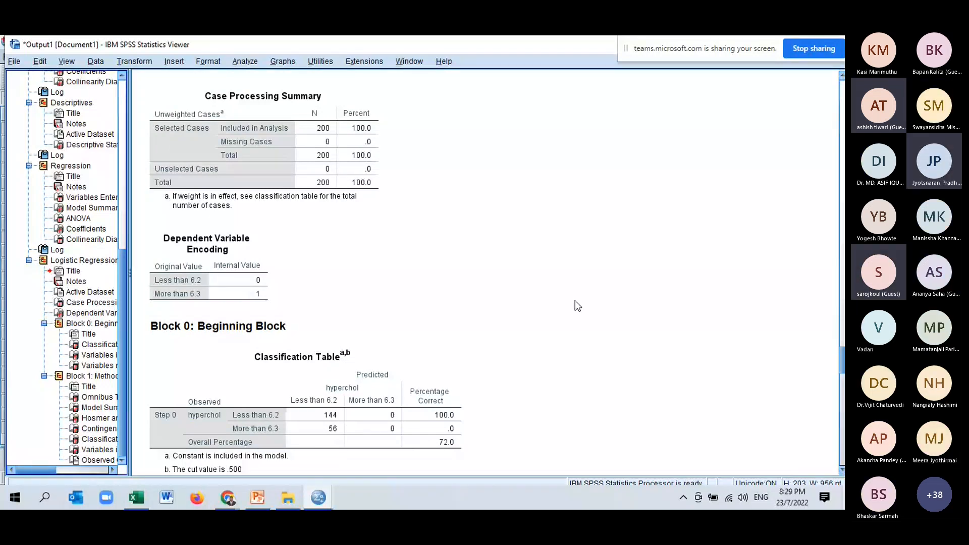
{"action": "left_click", "coordinate": [342, 390]}
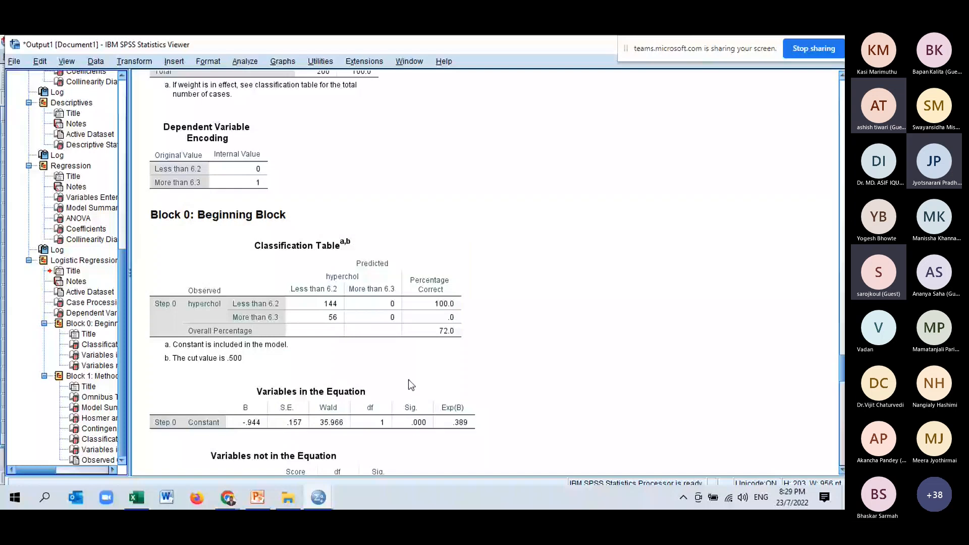
{"action": "scroll", "coordinate": [432, 339], "scroll_direction": "down", "scroll_amount": 2}
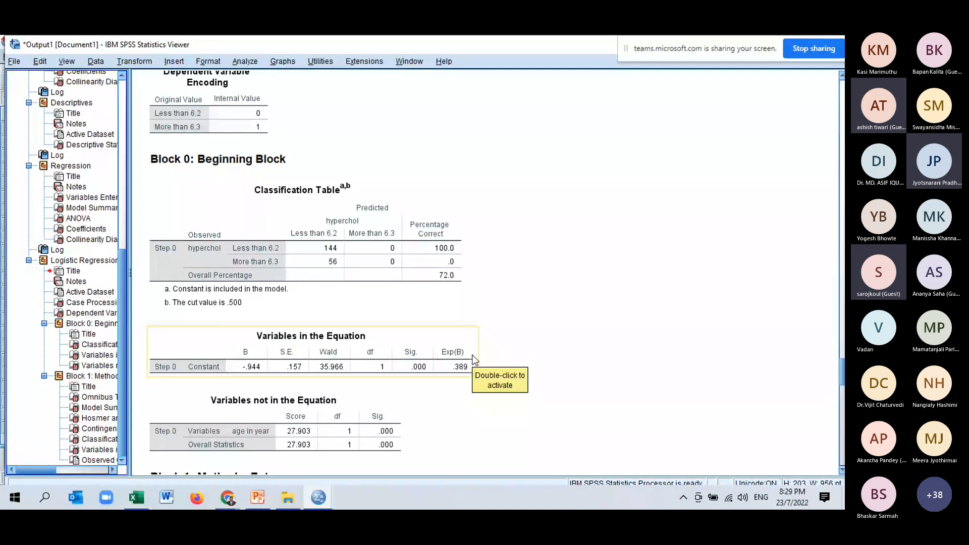
{"action": "scroll", "coordinate": [477, 354], "scroll_direction": "down", "scroll_amount": 4}
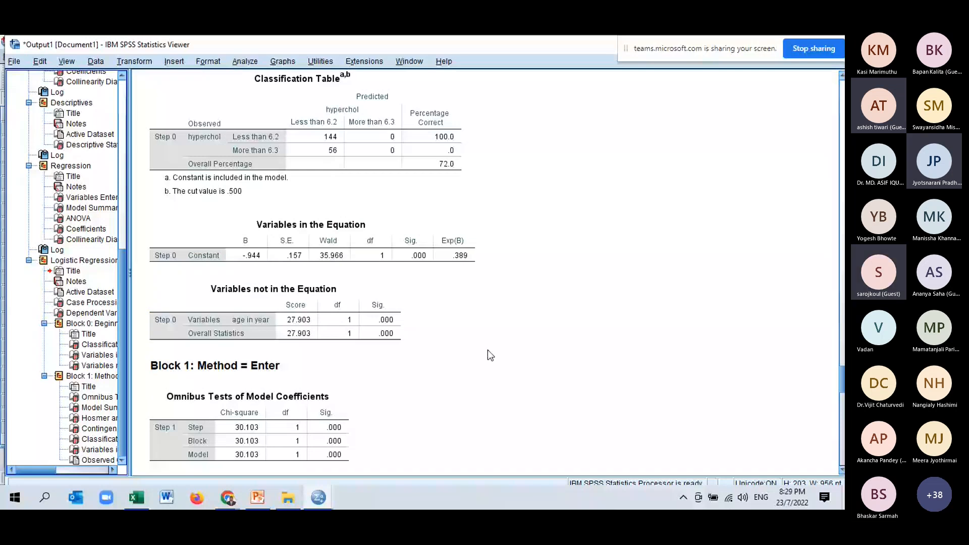
{"action": "scroll", "coordinate": [560, 273], "scroll_direction": "down", "scroll_amount": 4}
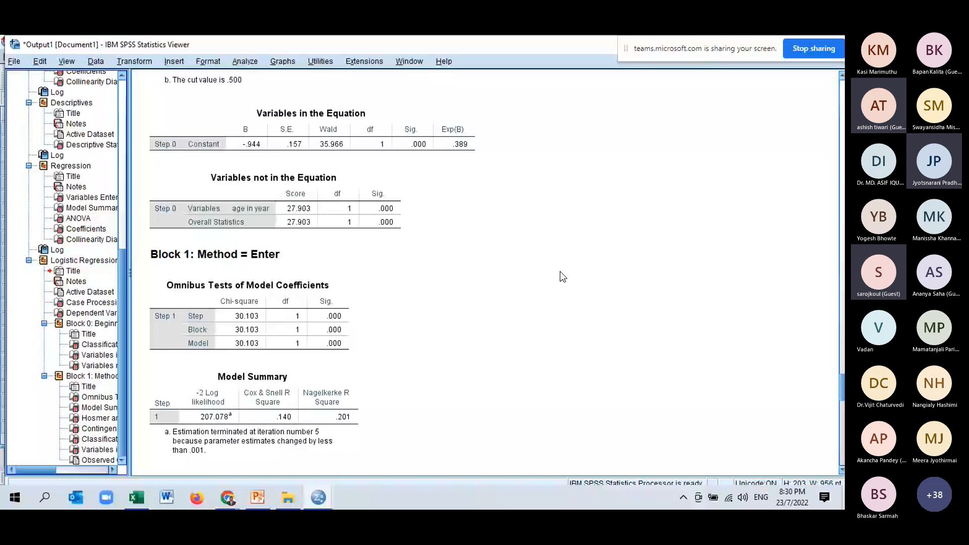
- Examine the logistic regression output from the Block 0 tables through the Hosmer and Lemeshow results to the Block 1 Variables in the Equation table
{"action": "scroll", "coordinate": [571, 320], "scroll_direction": "down", "scroll_amount": 15}
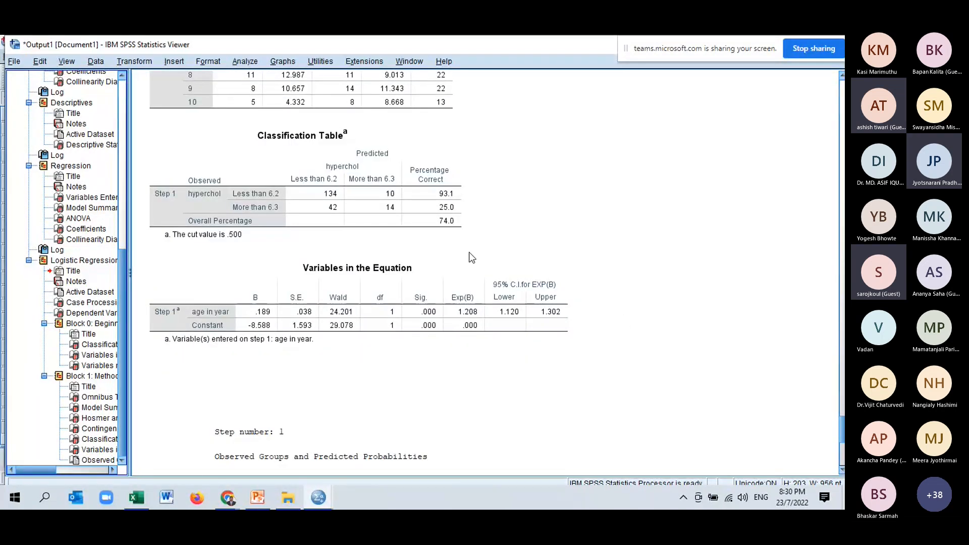
{"action": "scroll", "coordinate": [468, 253], "scroll_direction": "up", "scroll_amount": 15}
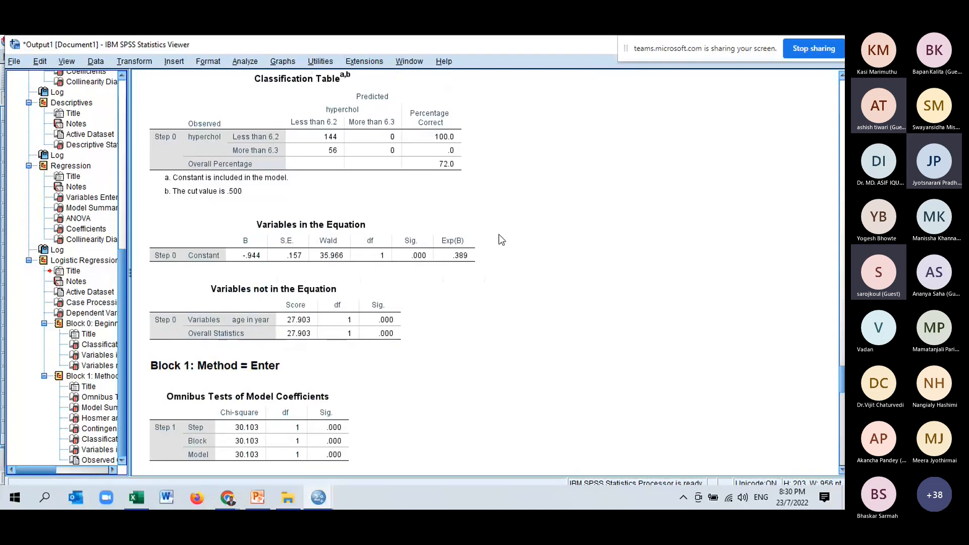
{"action": "left_click", "coordinate": [336, 341]}
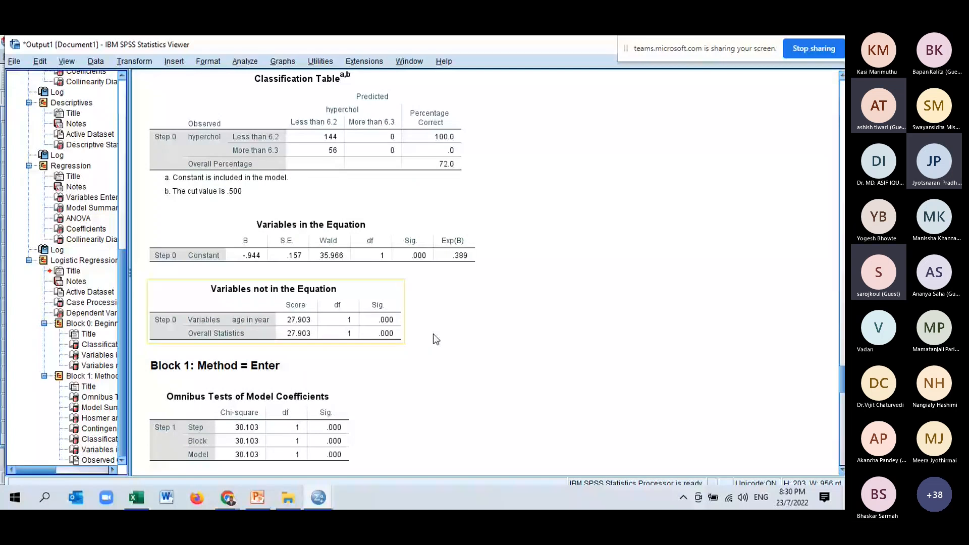
{"action": "scroll", "coordinate": [256, 286], "scroll_direction": "down", "scroll_amount": 10}
{"action": "left_click", "coordinate": [256, 286]}
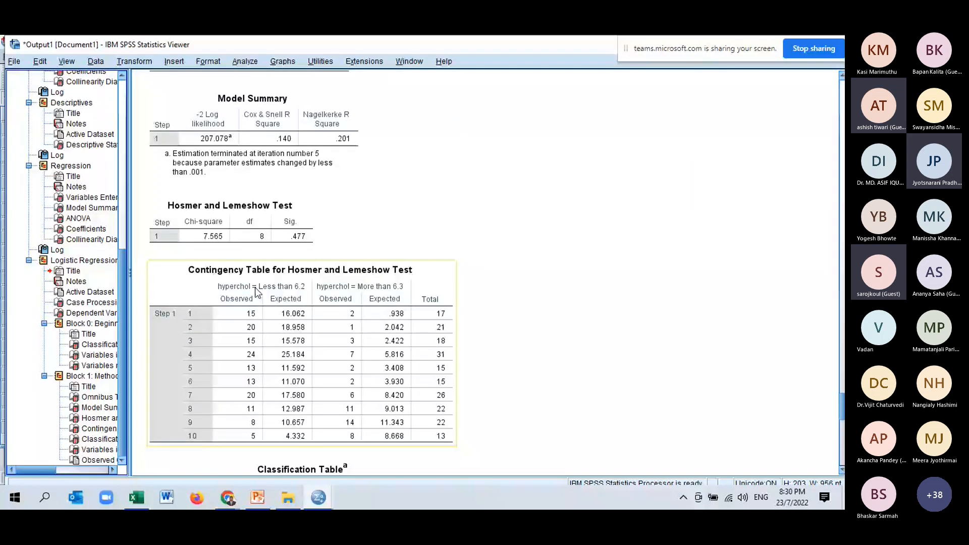
{"action": "scroll", "coordinate": [475, 324], "scroll_direction": "down", "scroll_amount": 10}
{"action": "scroll", "coordinate": [475, 325], "scroll_direction": "down", "scroll_amount": 2}
{"action": "left_click", "coordinate": [442, 327]}
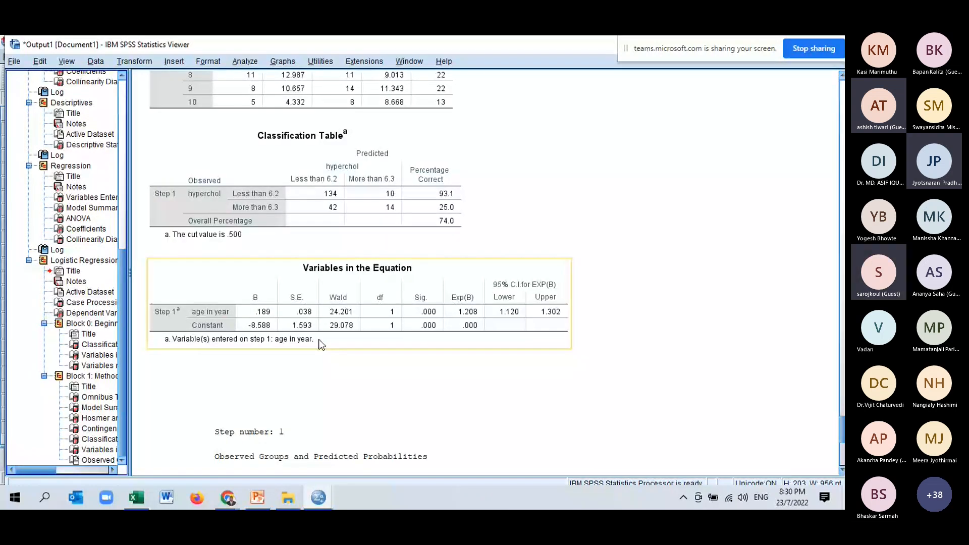
{"action": "left_click", "coordinate": [580, 338]}
- Examine the Block 1 classification table of observed against predicted hyperchol, together with the Hosmer and Lemeshow contingency table above it
{"action": "left_click", "coordinate": [407, 182]}
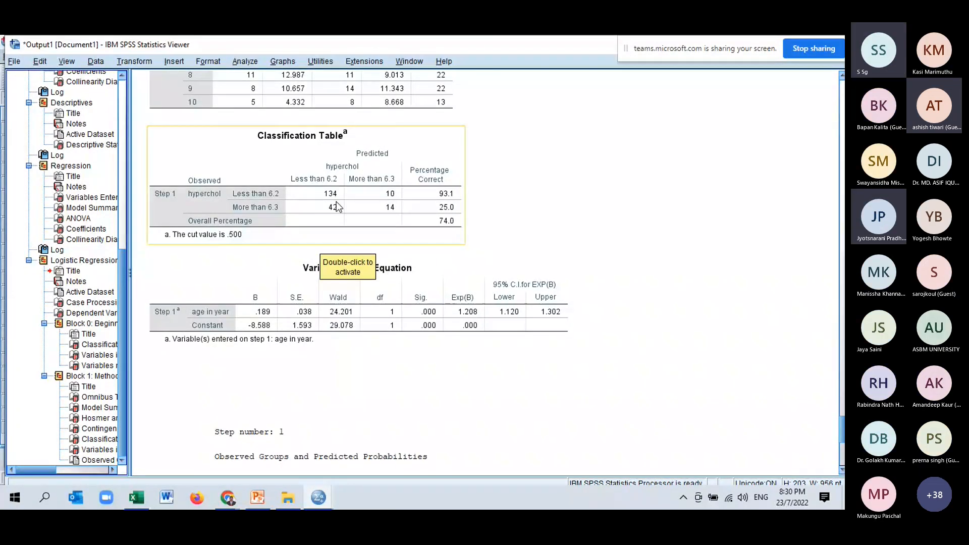
{"action": "scroll", "coordinate": [675, 281], "scroll_direction": "up", "scroll_amount": 5}
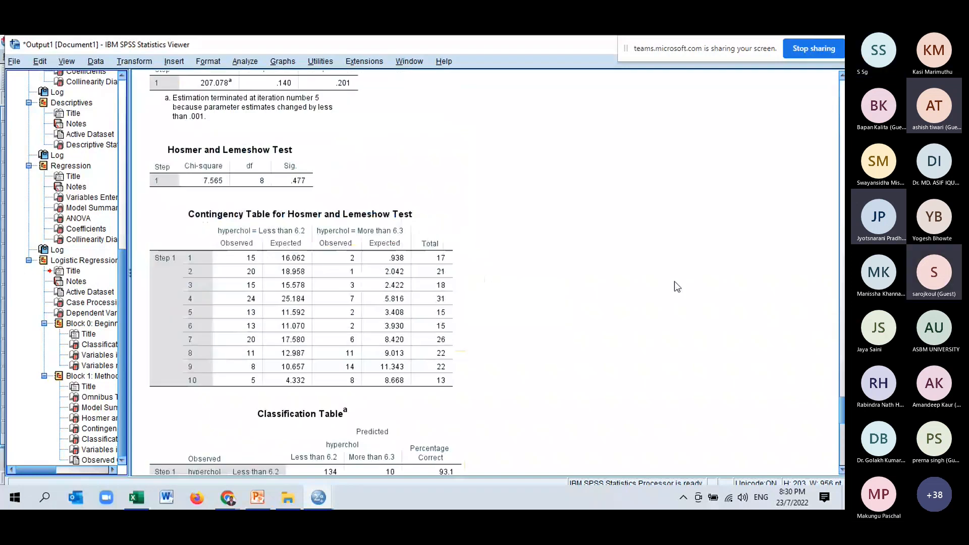
{"action": "scroll", "coordinate": [675, 282], "scroll_direction": "down", "scroll_amount": 4}
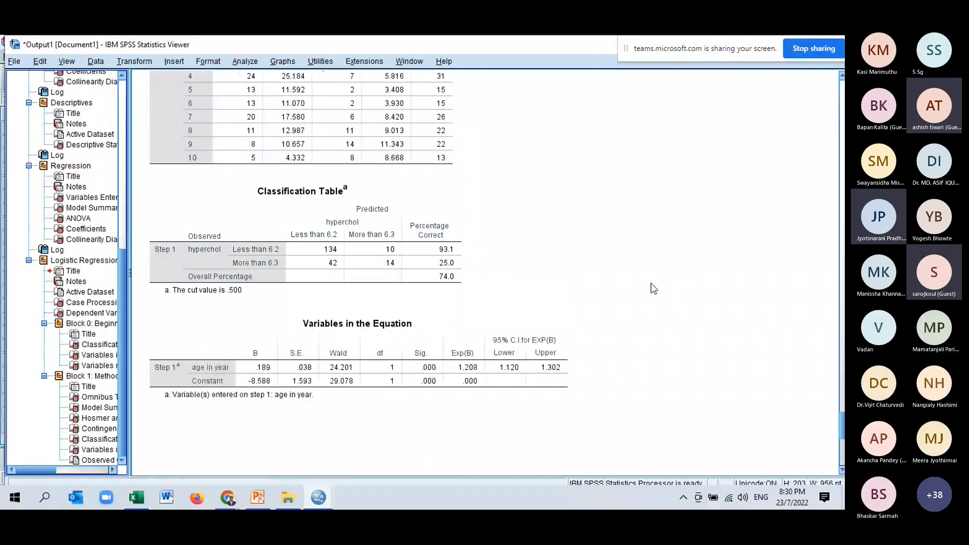
{"action": "scroll", "coordinate": [618, 190], "scroll_direction": "up", "scroll_amount": 3}
{"action": "scroll", "coordinate": [619, 191], "scroll_direction": "down", "scroll_amount": 4}
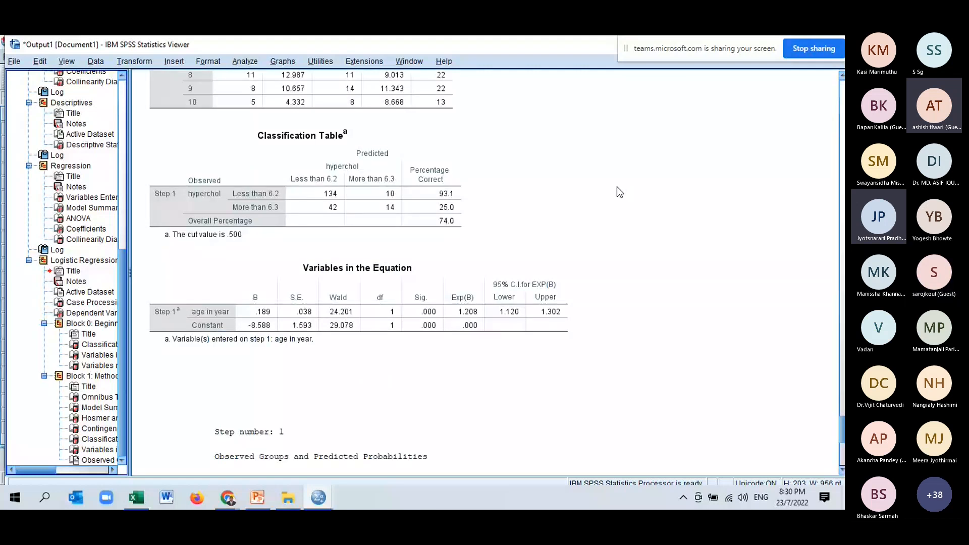
{"action": "scroll", "coordinate": [617, 187], "scroll_direction": "up", "scroll_amount": 2}
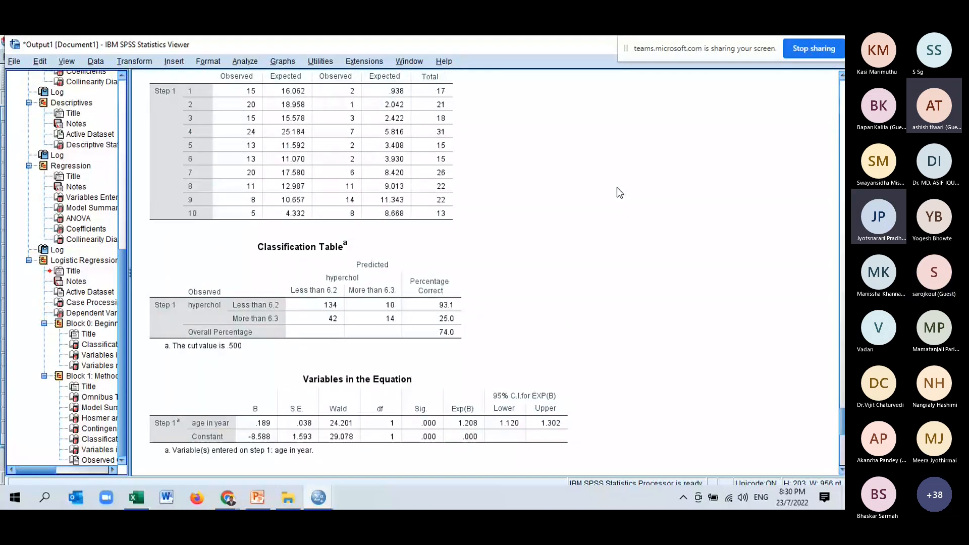
{"action": "scroll", "coordinate": [617, 188], "scroll_direction": "down", "scroll_amount": 1}
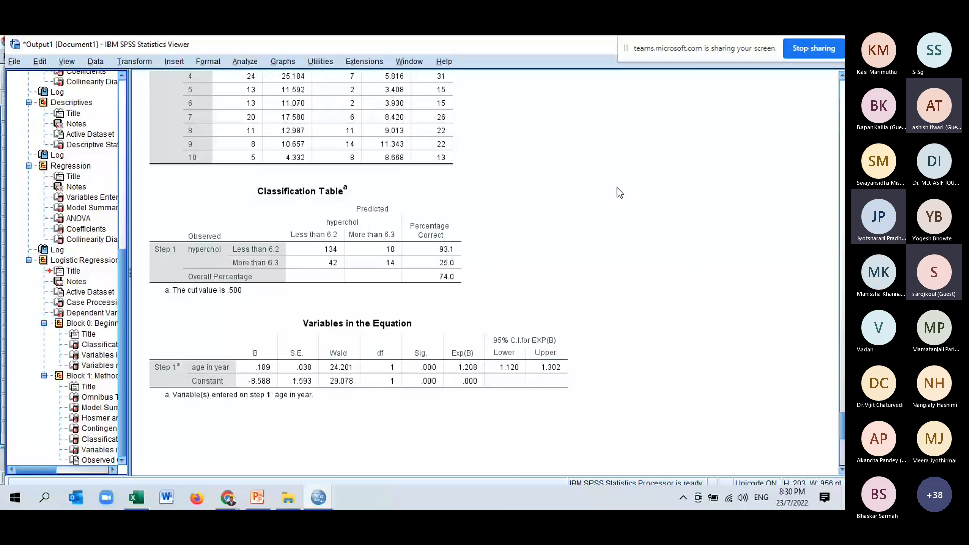
{"action": "left_click", "coordinate": [318, 263]}
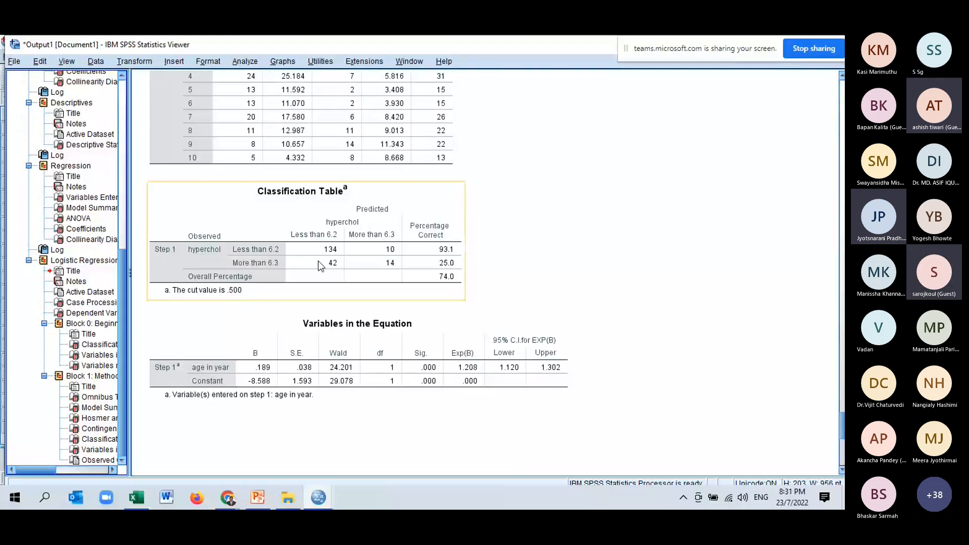
{"action": "left_click", "coordinate": [399, 239]}
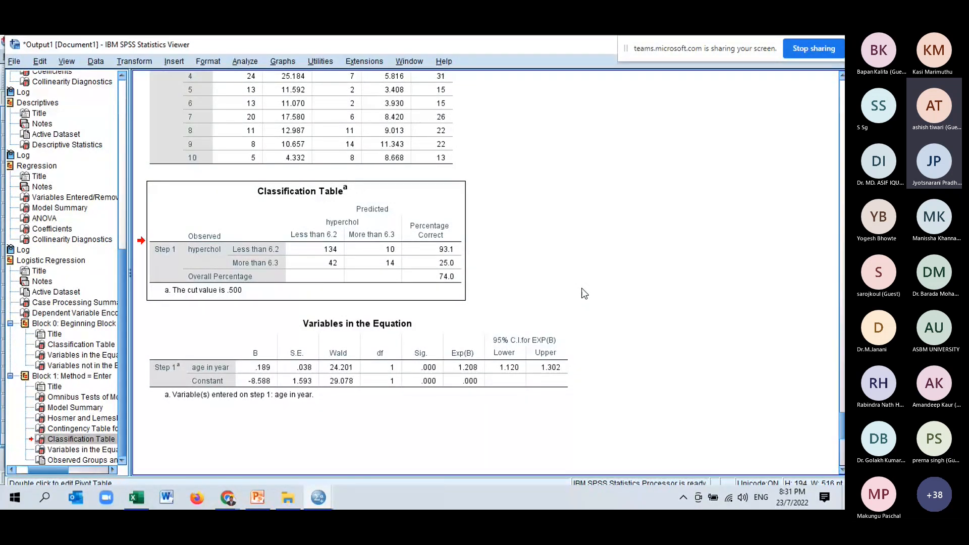
- Review the age coefficient, Exp(B) and its 95% CI below the classification table, and switch to the odds ratio interpretation slide in PowerPoint
{"action": "scroll", "coordinate": [502, 285], "scroll_direction": "down", "scroll_amount": 3}
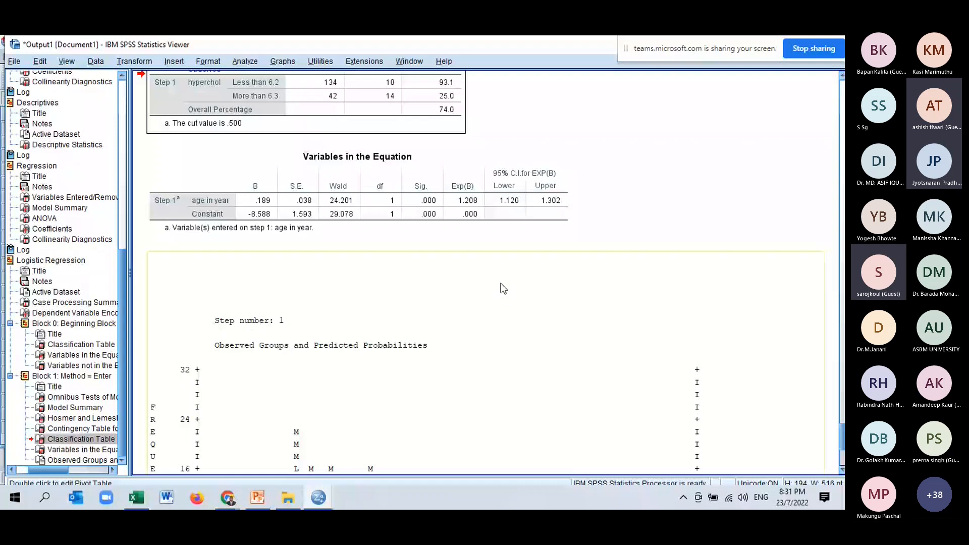
{"action": "scroll", "coordinate": [503, 288], "scroll_direction": "up", "scroll_amount": 3}
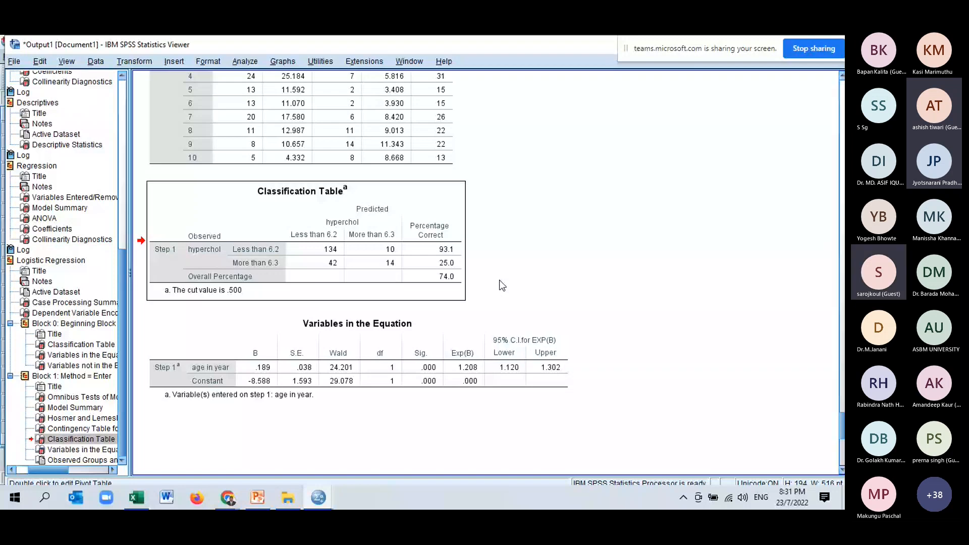
{"action": "scroll", "coordinate": [503, 285], "scroll_direction": "down", "scroll_amount": 2}
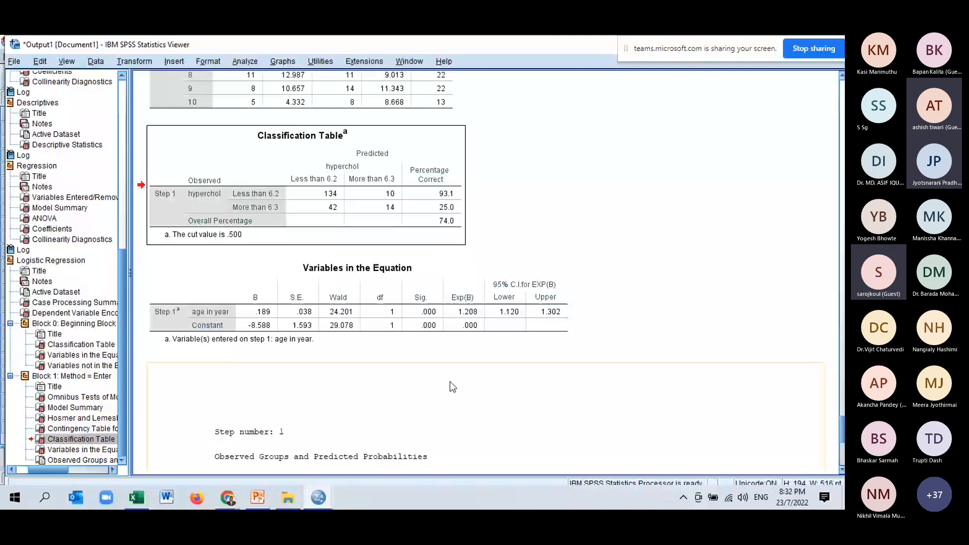
{"action": "left_click", "coordinate": [65, 440]}
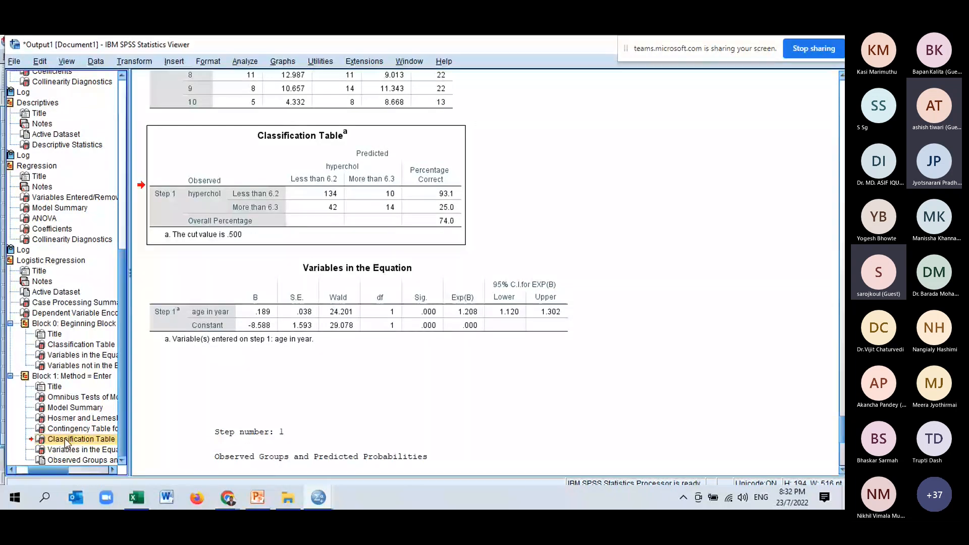
{"action": "left_click", "coordinate": [258, 500]}
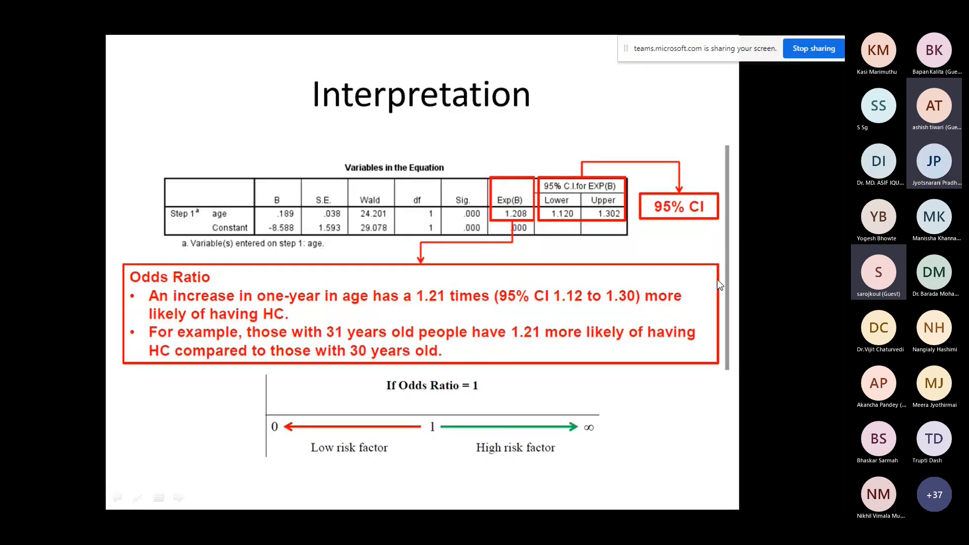